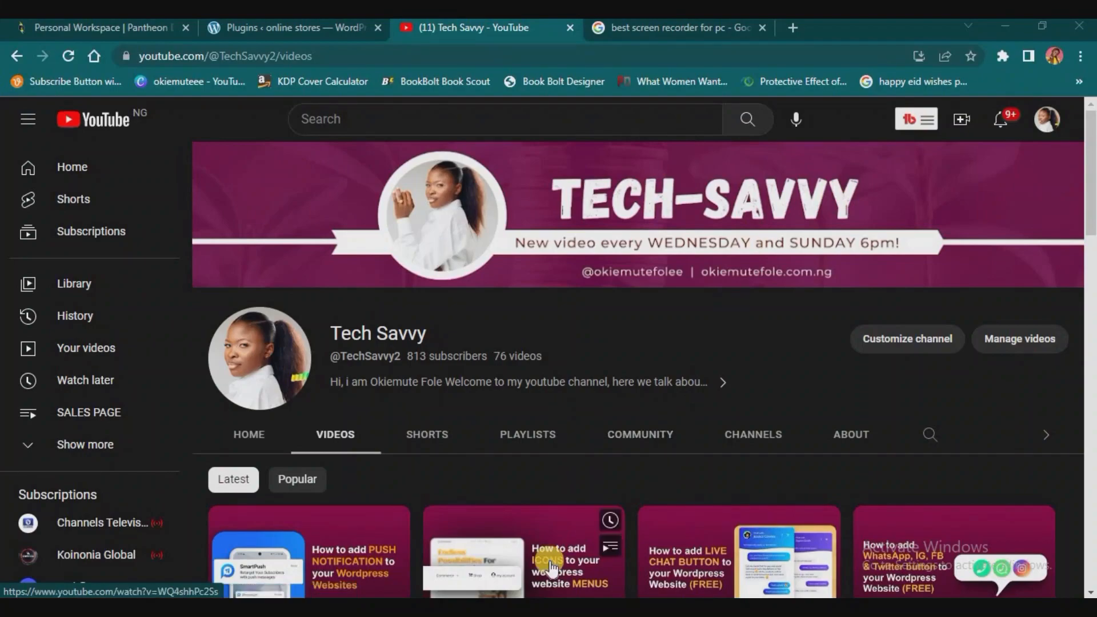
Scroll through the YouTube channel's Videos list, then go back to the WordPress Plugins page.
{"action": "scroll", "coordinate": [538, 554], "scroll_direction": "down", "scroll_amount": 5}
{"action": "scroll", "coordinate": [511, 440], "scroll_direction": "down", "scroll_amount": 3}
{"action": "scroll", "coordinate": [511, 443], "scroll_direction": "down", "scroll_amount": 8}
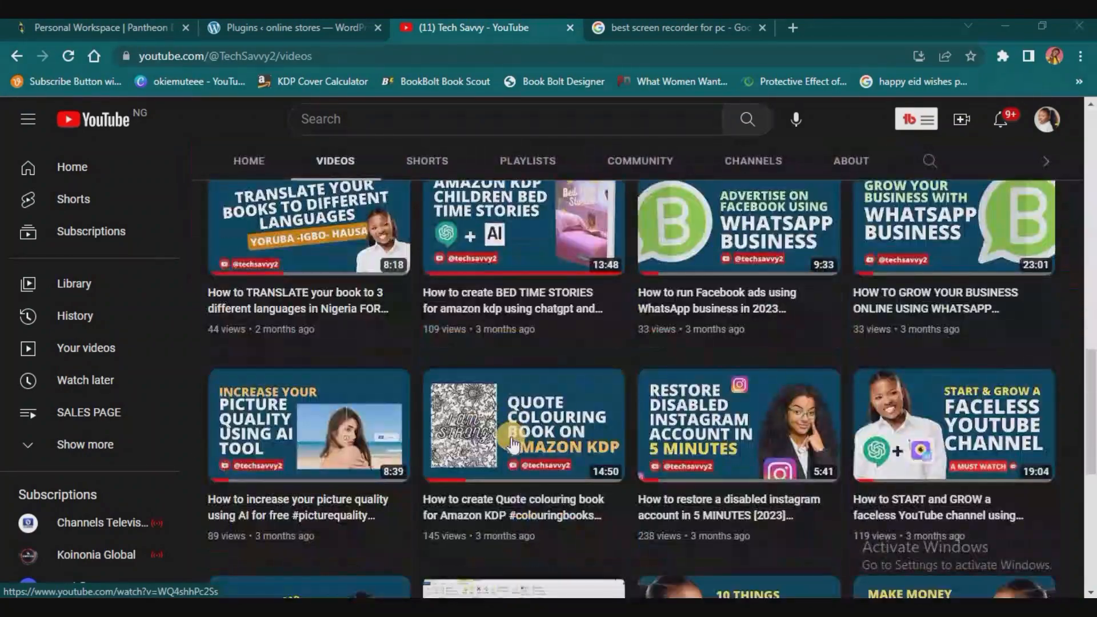
{"action": "scroll", "coordinate": [513, 445], "scroll_direction": "down", "scroll_amount": 7}
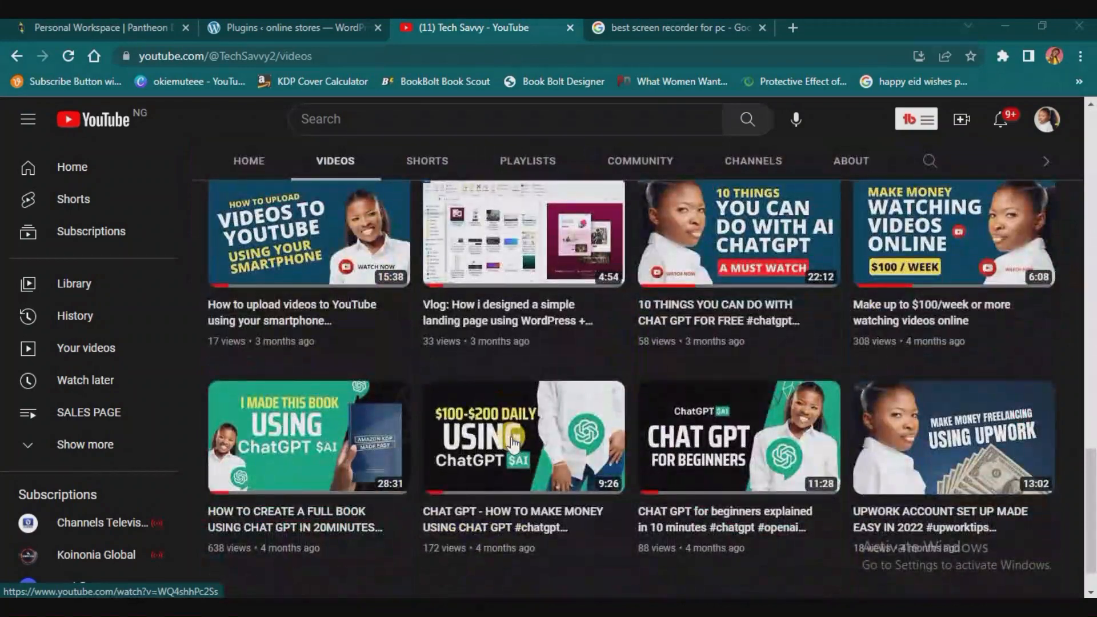
{"action": "scroll", "coordinate": [513, 444], "scroll_direction": "down", "scroll_amount": 4}
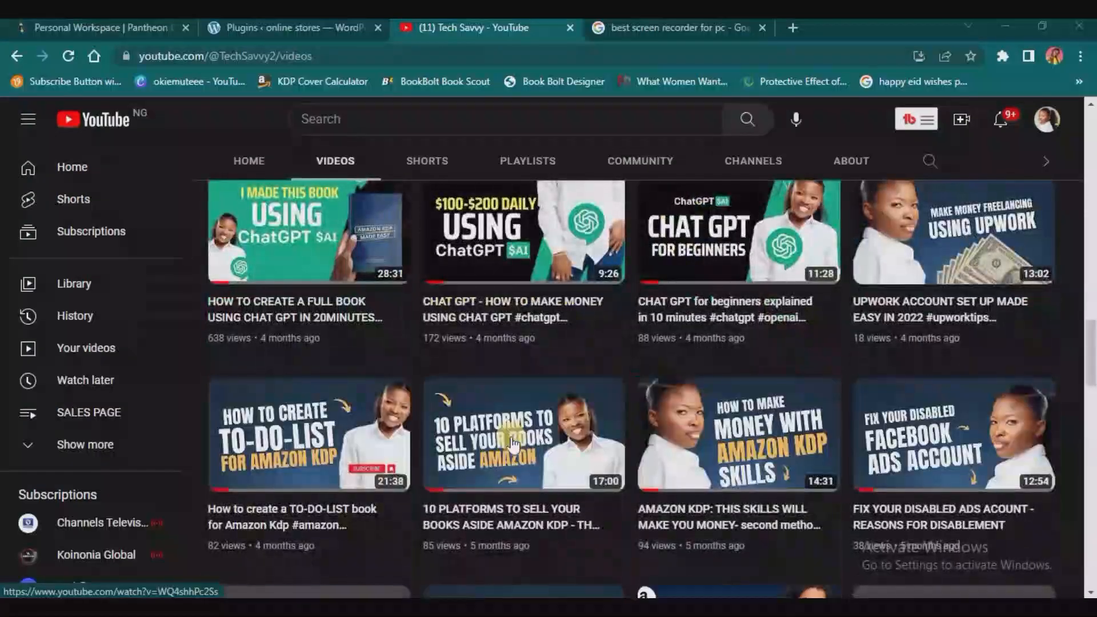
{"action": "scroll", "coordinate": [513, 445], "scroll_direction": "down", "scroll_amount": 10}
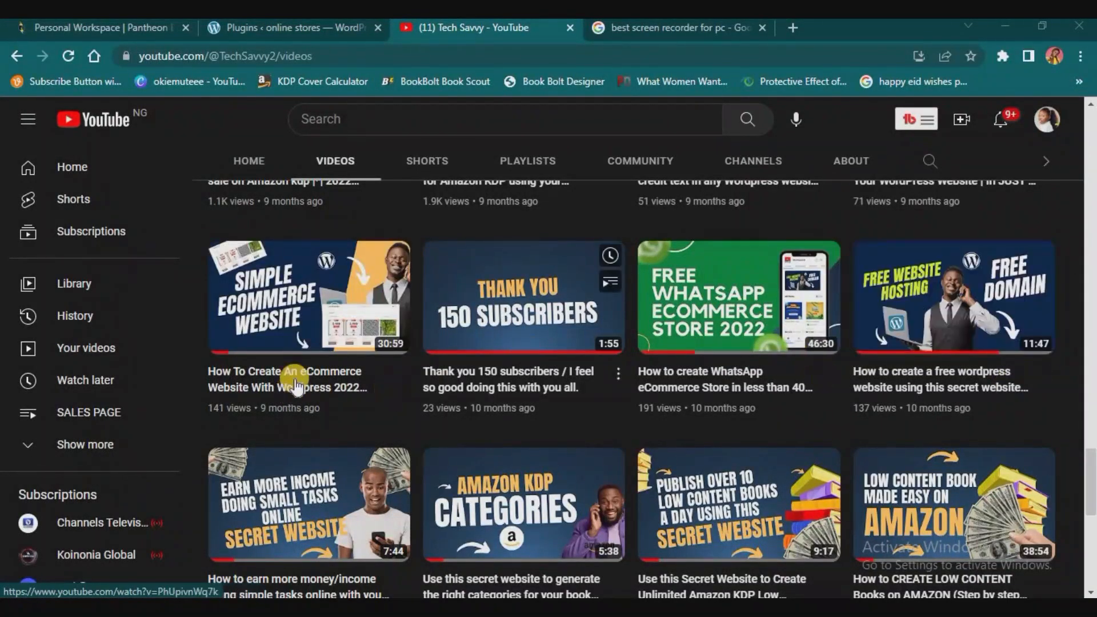
{"action": "scroll", "coordinate": [369, 317], "scroll_direction": "up", "scroll_amount": 12}
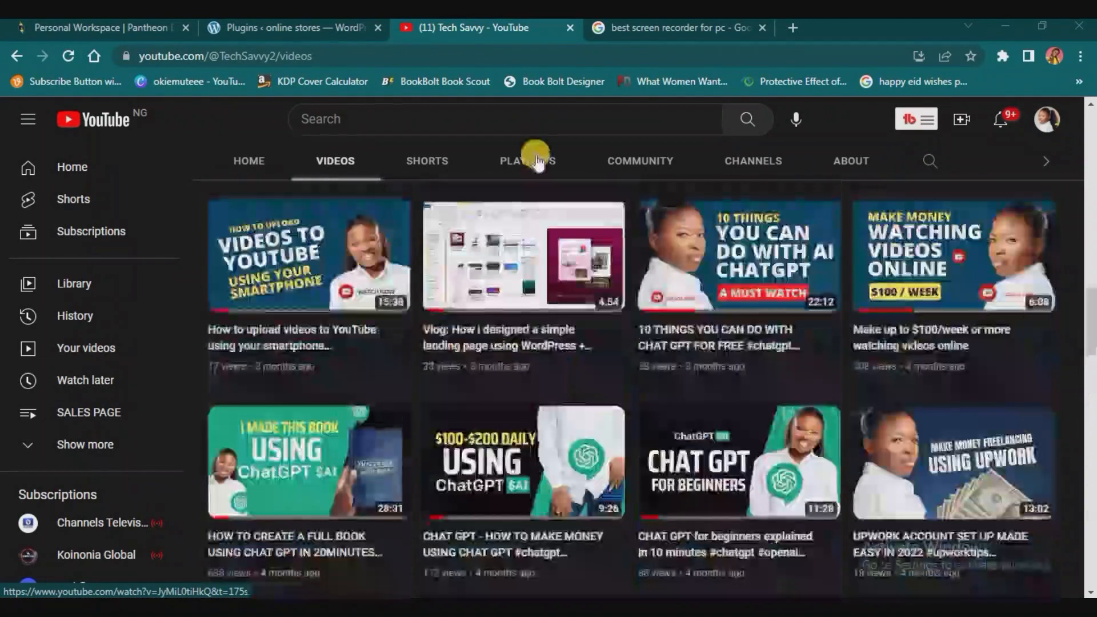
{"action": "left_click", "coordinate": [260, 26]}
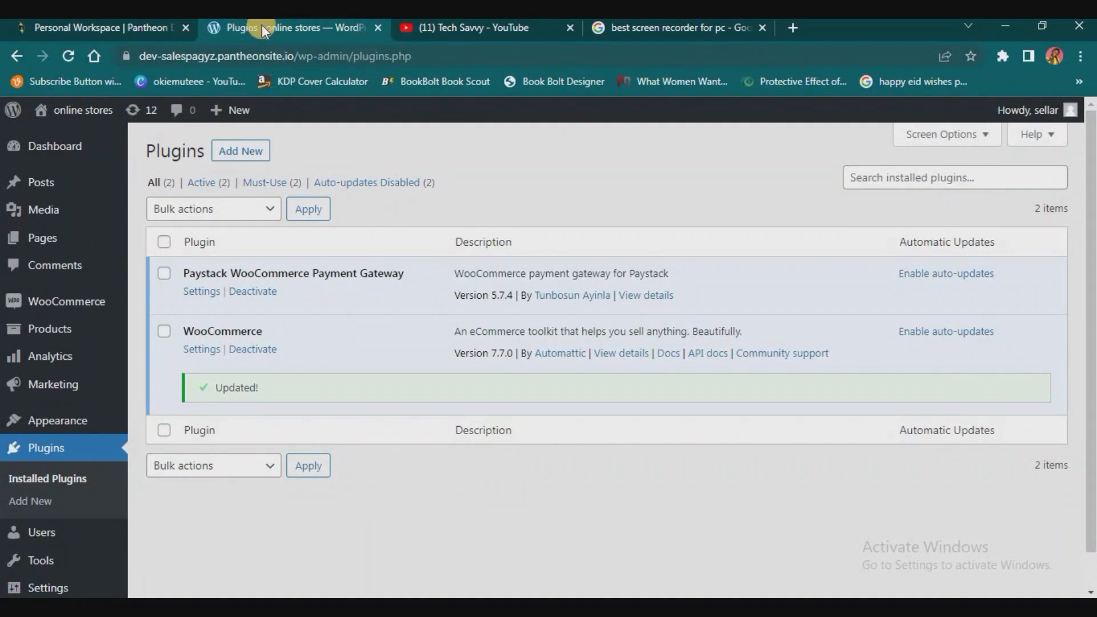
{"action": "left_click", "coordinate": [116, 28]}
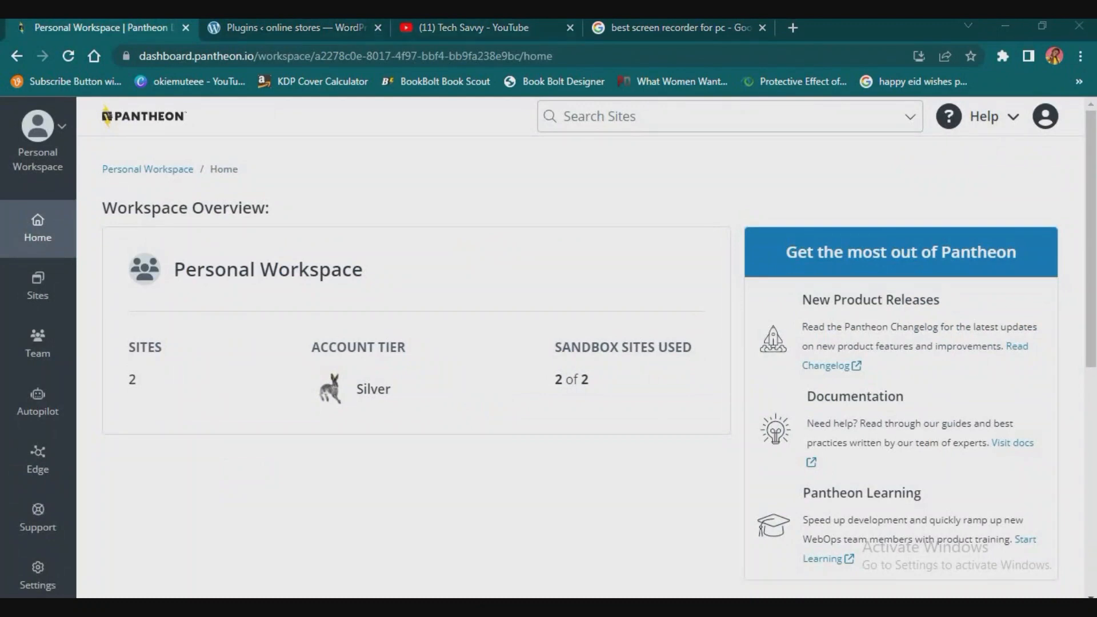
{"action": "left_click", "coordinate": [454, 26]}
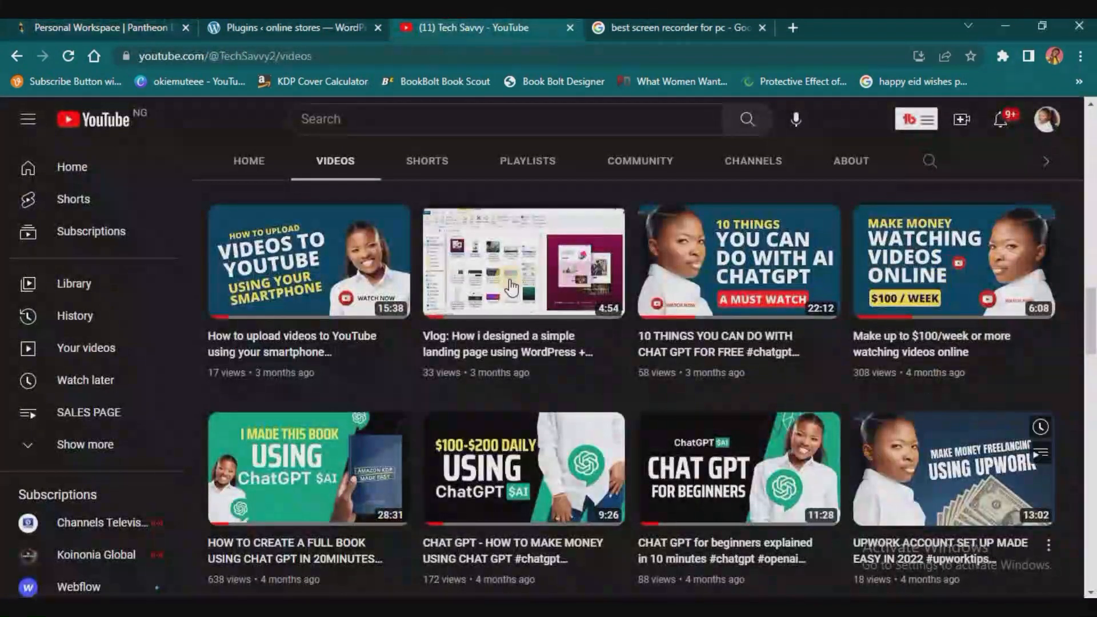
{"action": "left_click", "coordinate": [115, 31]}
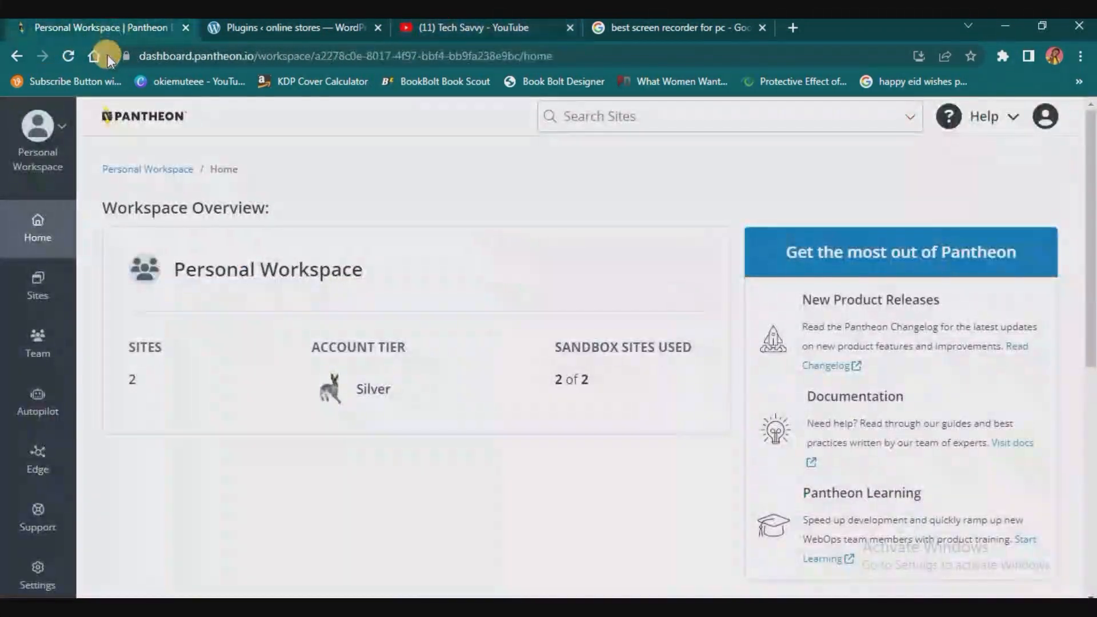
{"action": "left_click", "coordinate": [281, 37]}
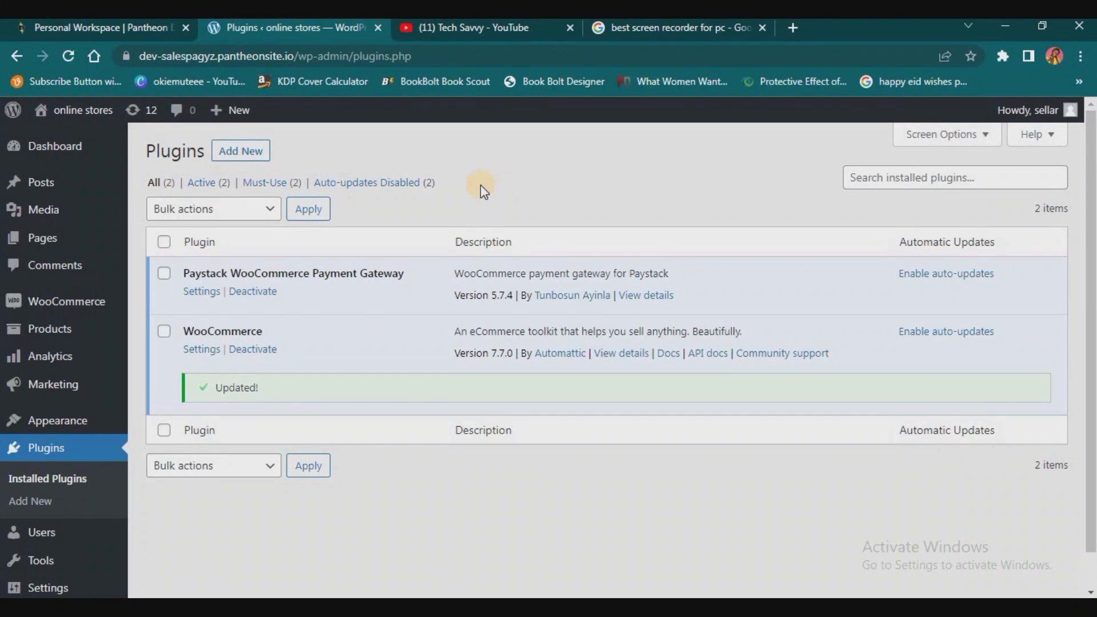
Go to the WordPress Dashboard home page.
{"action": "mouse_move", "coordinate": [96, 341]}
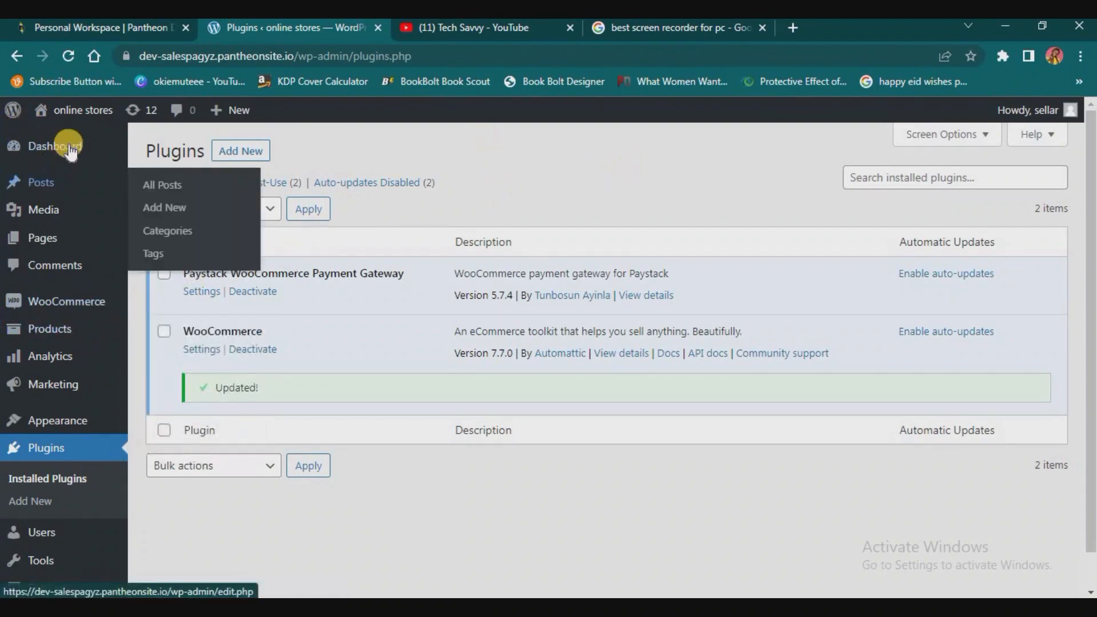
{"action": "left_click", "coordinate": [159, 148]}
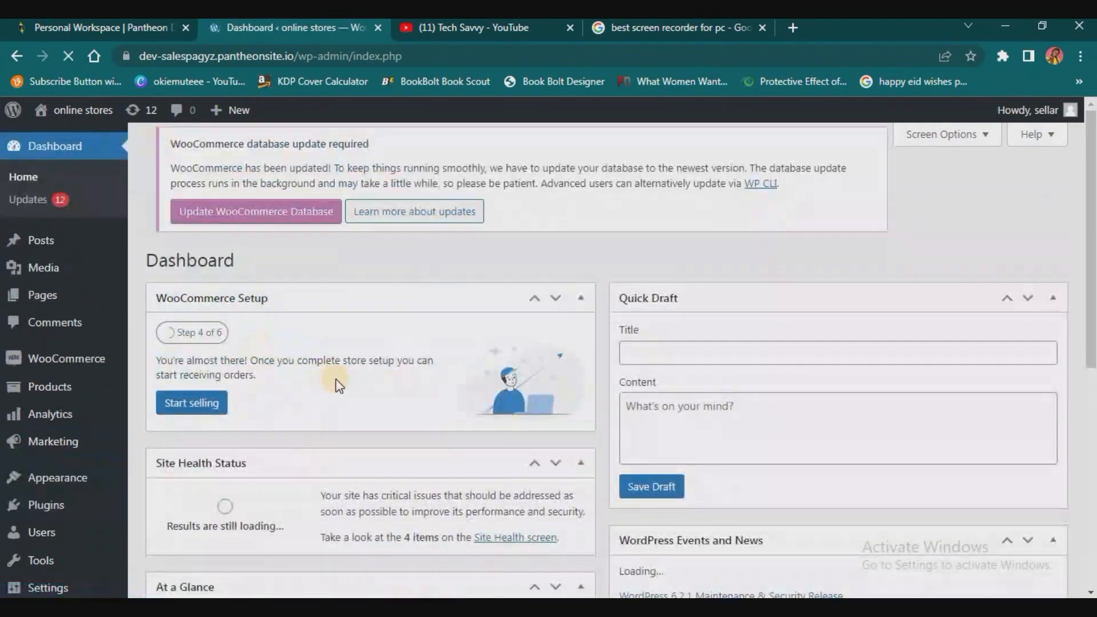
{"action": "scroll", "coordinate": [335, 383], "scroll_direction": "down", "scroll_amount": 4}
{"action": "scroll", "coordinate": [337, 385], "scroll_direction": "down", "scroll_amount": 3}
{"action": "scroll", "coordinate": [338, 386], "scroll_direction": "up", "scroll_amount": 8}
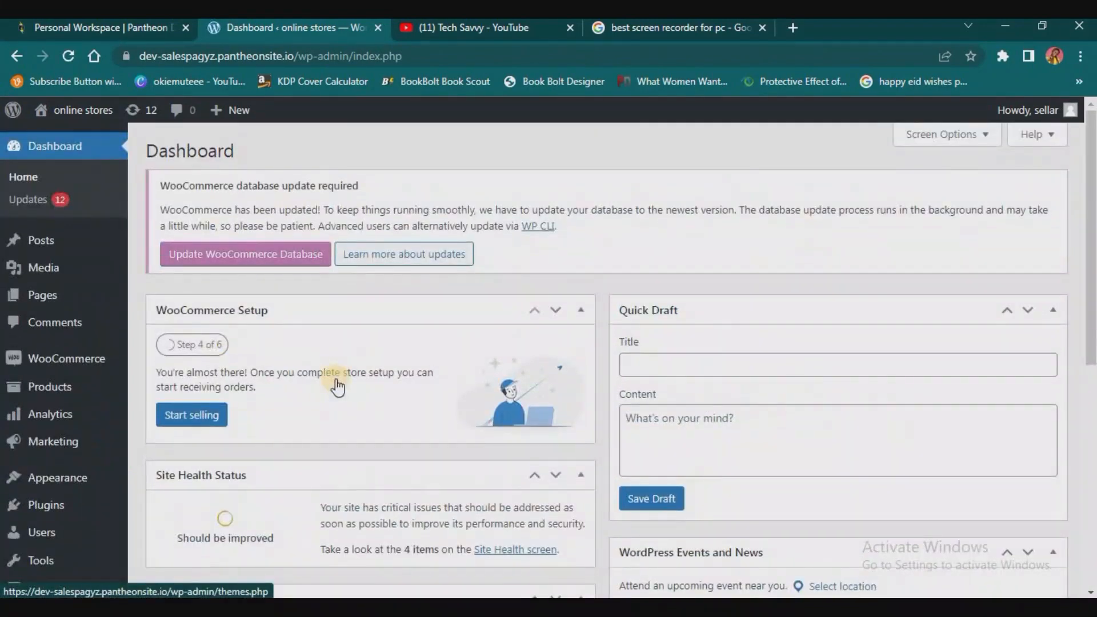
Hide all six Dashboard widgets in Screen Options, then go to Appearance > Themes.
{"action": "left_click", "coordinate": [972, 134]}
{"action": "left_click", "coordinate": [407, 221]}
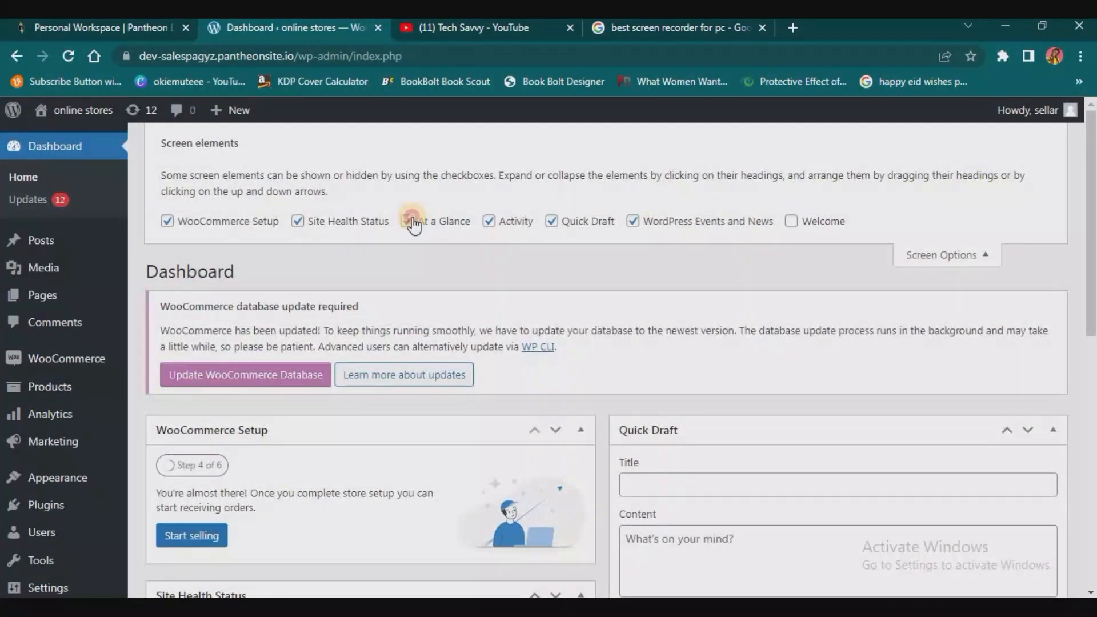
{"action": "left_click", "coordinate": [297, 221]}
{"action": "left_click", "coordinate": [167, 221]}
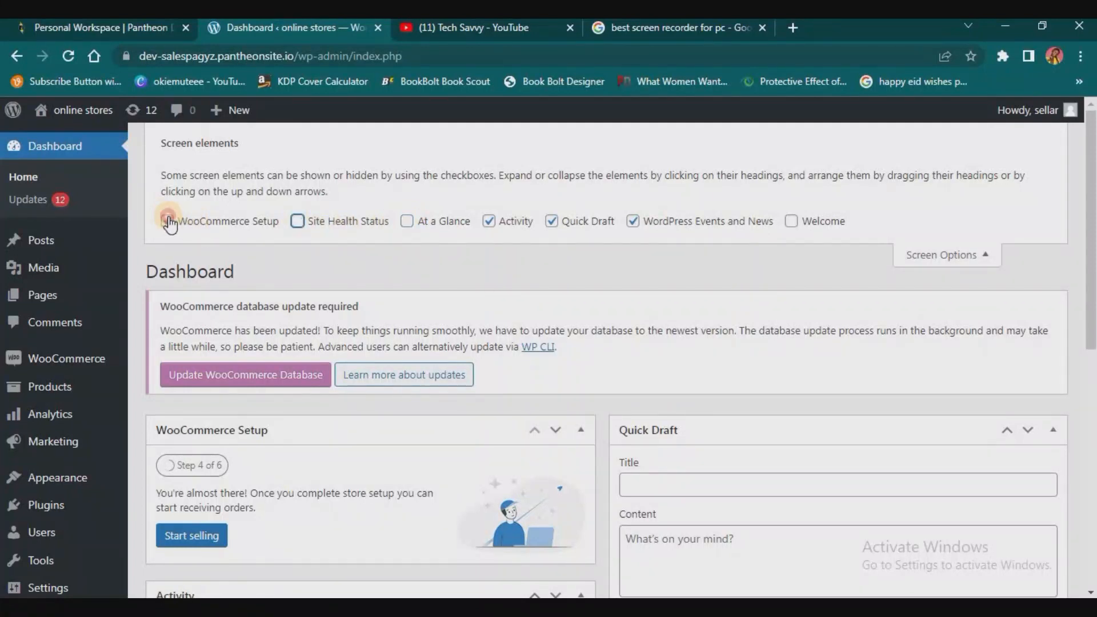
{"action": "left_click", "coordinate": [533, 223]}
{"action": "left_click", "coordinate": [552, 222]}
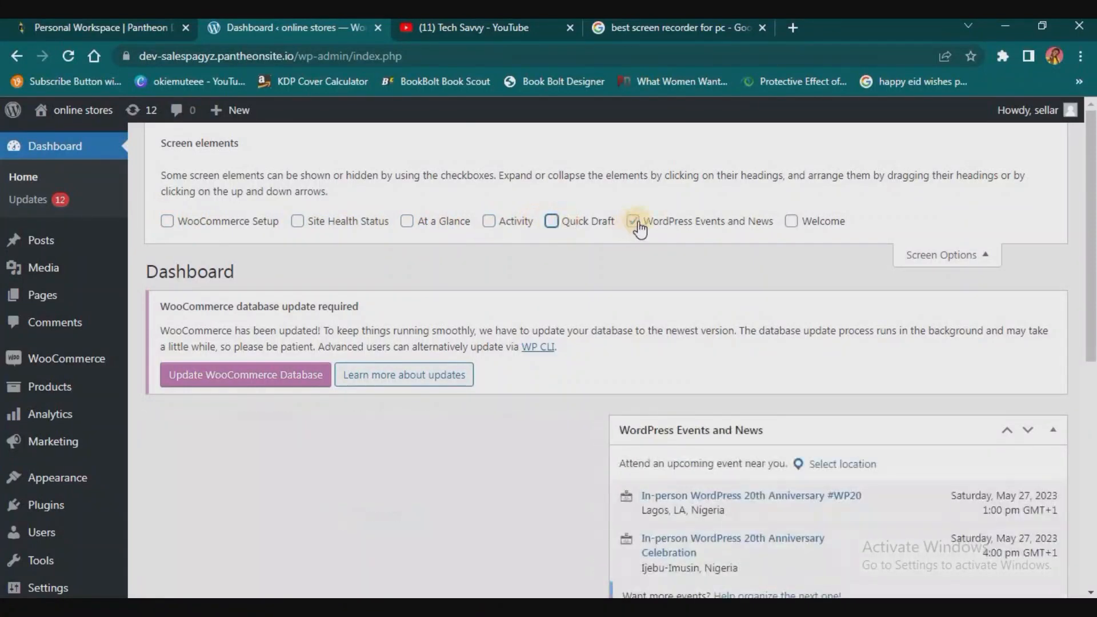
{"action": "left_click", "coordinate": [633, 222]}
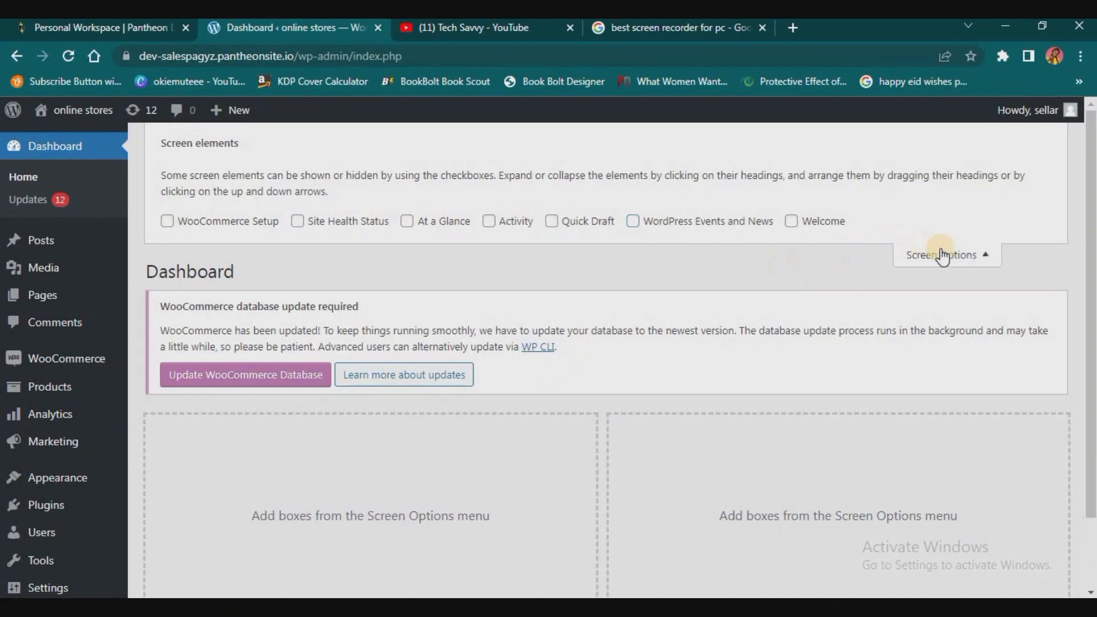
{"action": "left_click", "coordinate": [972, 256]}
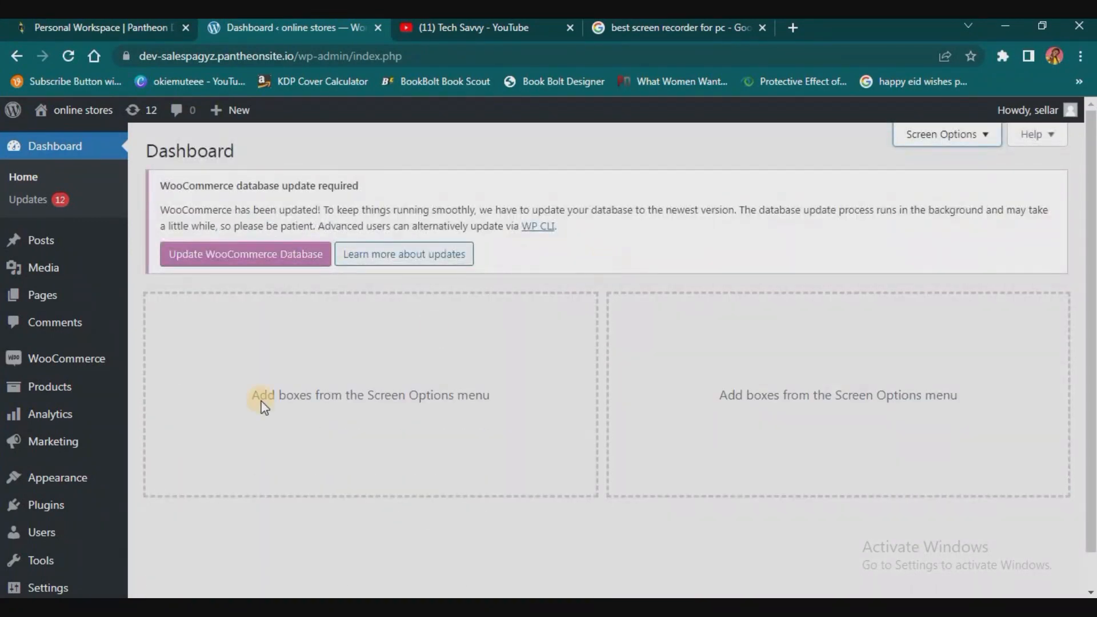
{"action": "mouse_move", "coordinate": [51, 479]}
{"action": "left_click", "coordinate": [160, 483]}
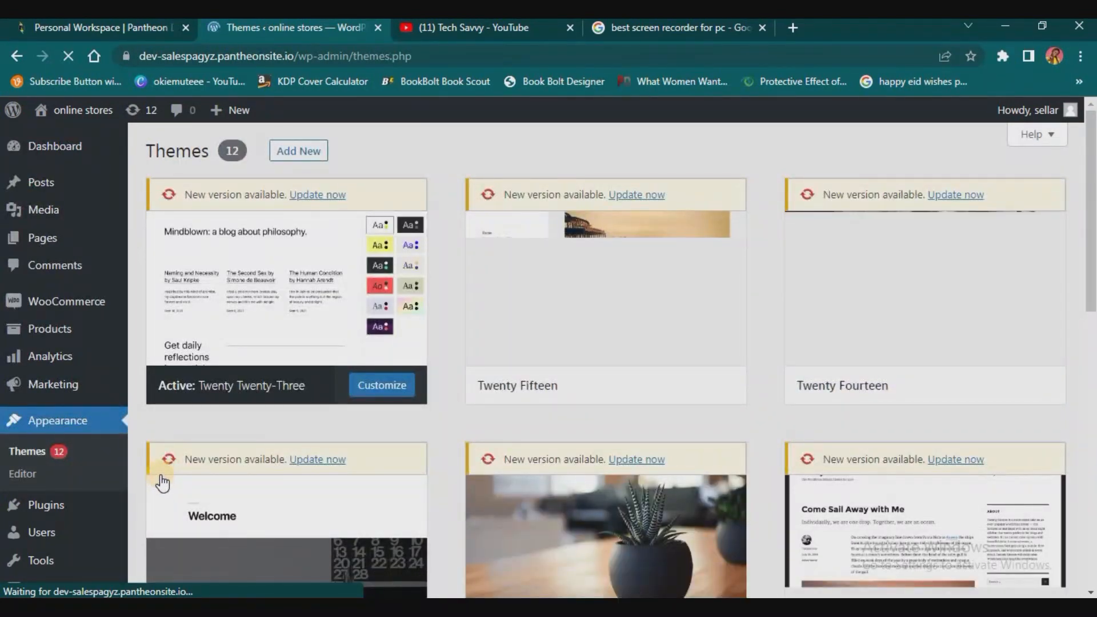
Delete the inactive Twenty Fifteen theme from its Theme Details panel.
{"action": "mouse_move", "coordinate": [609, 245]}
{"action": "scroll", "coordinate": [619, 255], "scroll_direction": "down", "scroll_amount": 1}
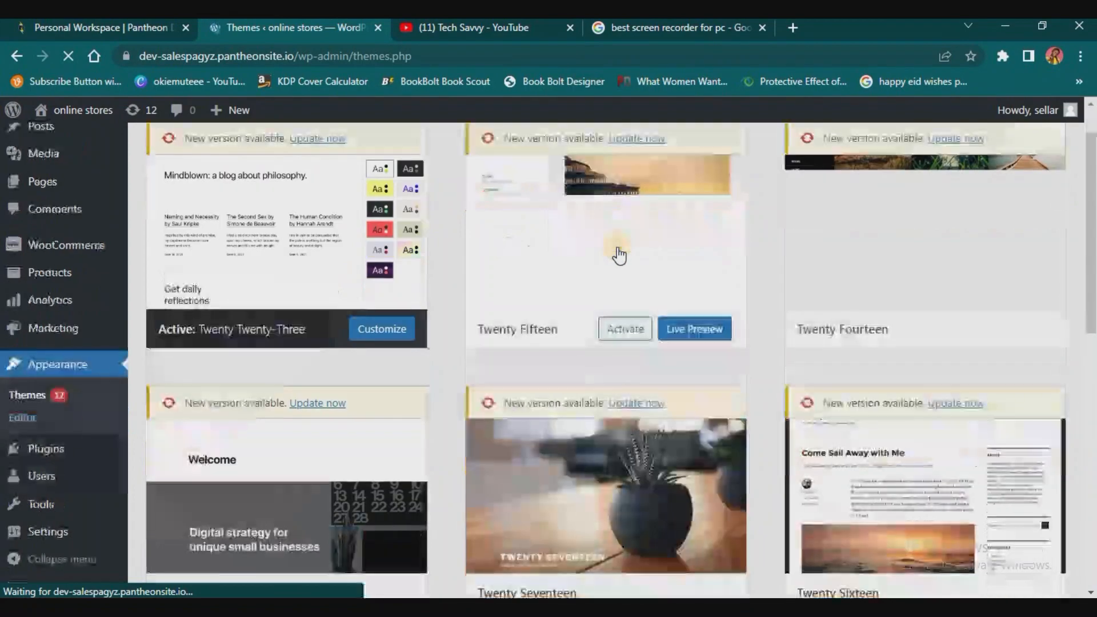
{"action": "scroll", "coordinate": [619, 255], "scroll_direction": "down", "scroll_amount": 10}
{"action": "scroll", "coordinate": [619, 255], "scroll_direction": "up", "scroll_amount": 8}
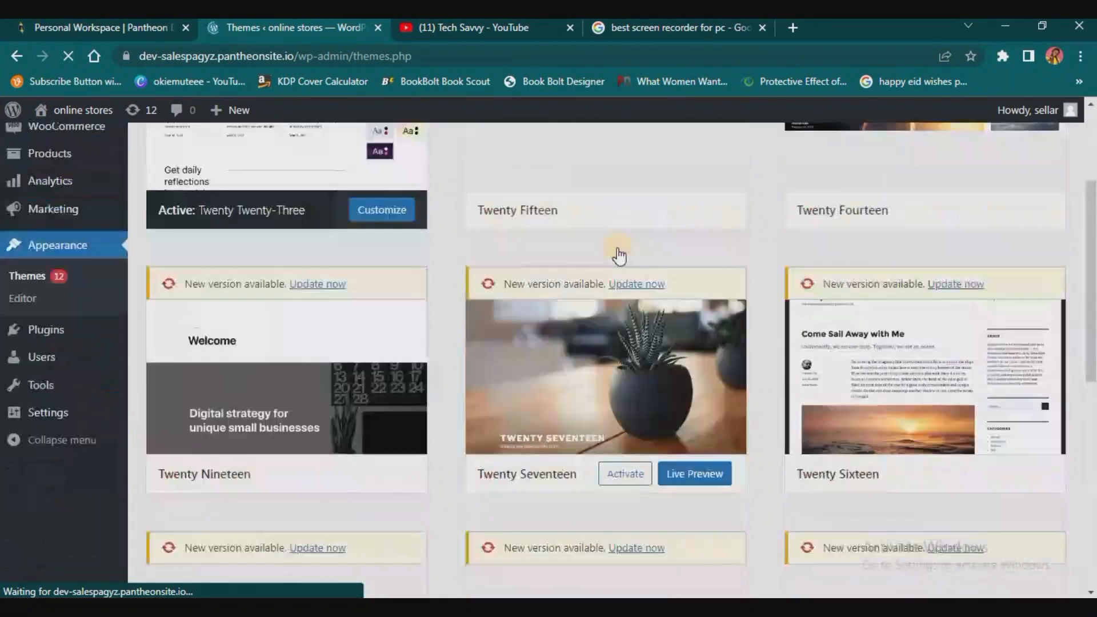
{"action": "scroll", "coordinate": [619, 254], "scroll_direction": "up", "scroll_amount": 3}
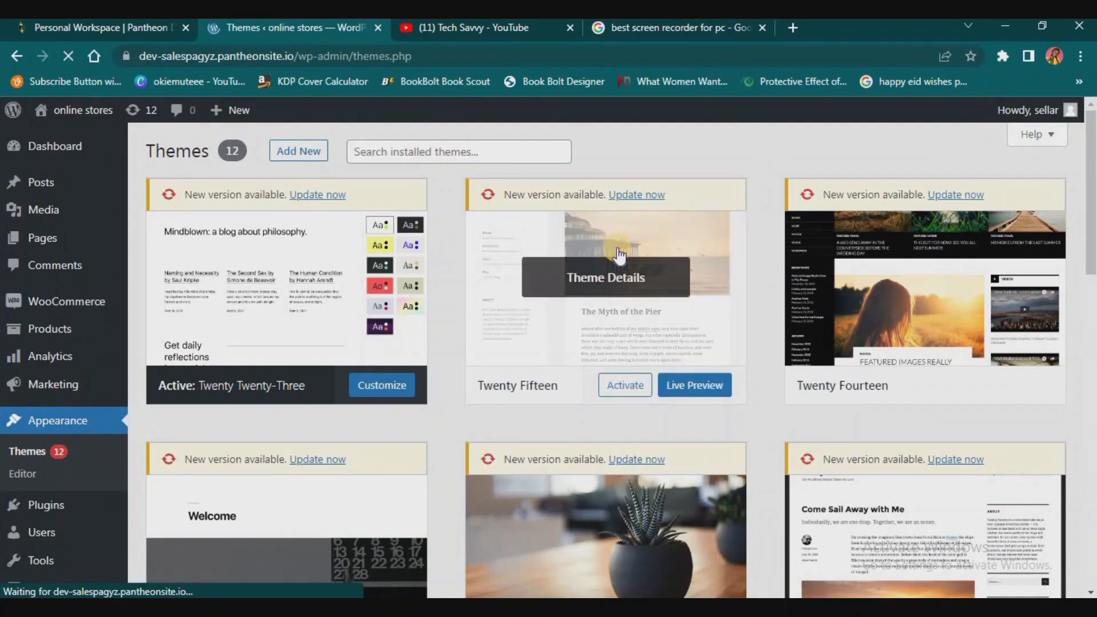
{"action": "scroll", "coordinate": [679, 378], "scroll_direction": "down", "scroll_amount": 4}
{"action": "scroll", "coordinate": [679, 377], "scroll_direction": "up", "scroll_amount": 4}
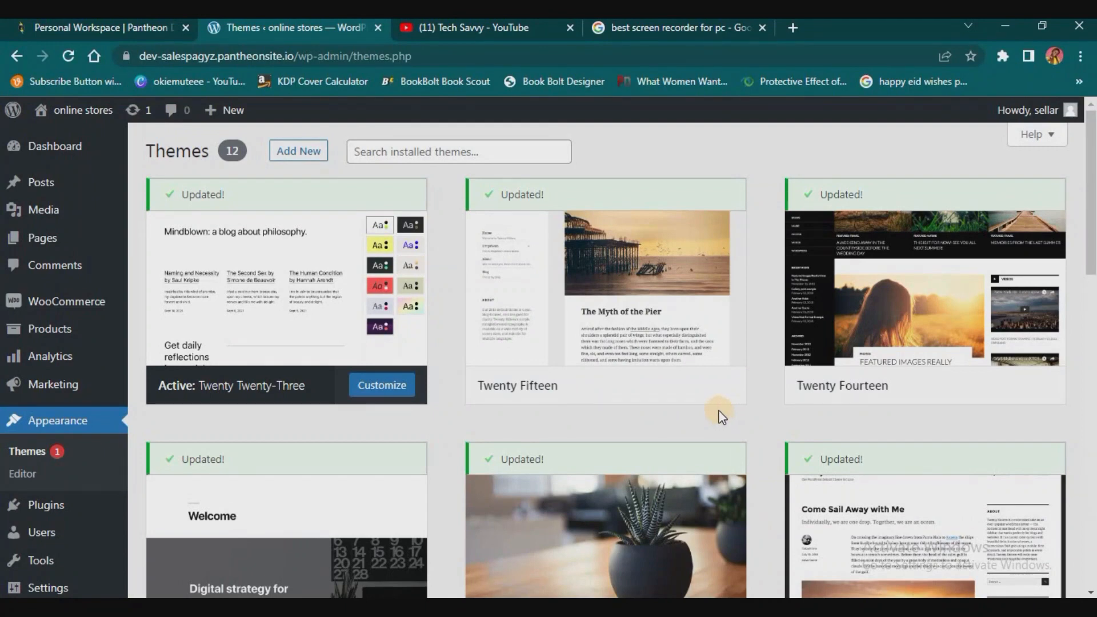
{"action": "mouse_move", "coordinate": [678, 307]}
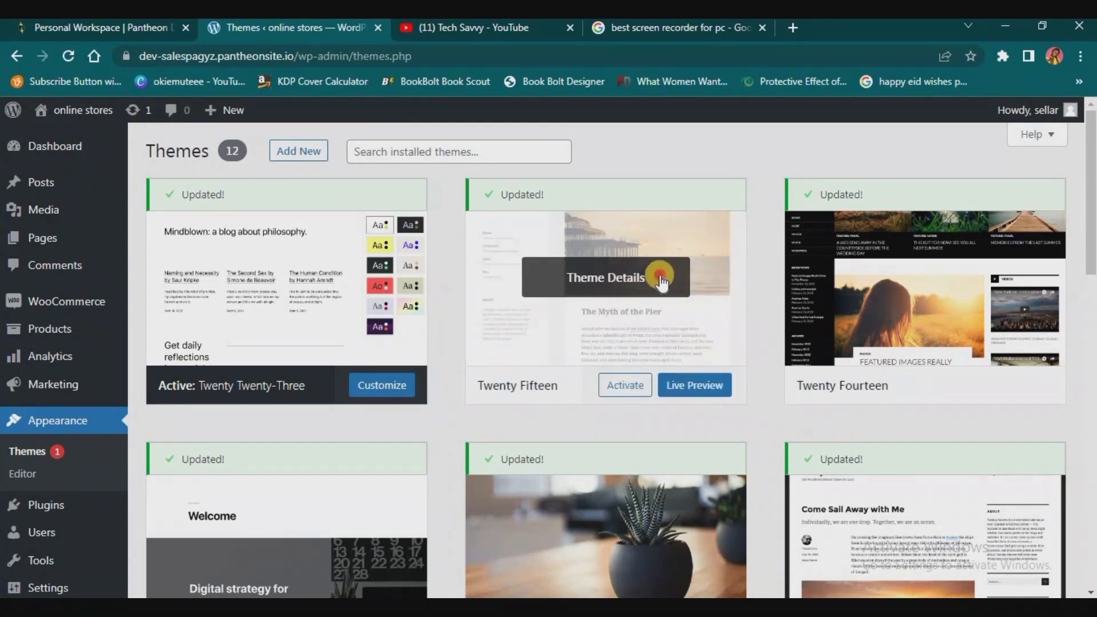
{"action": "left_click", "coordinate": [674, 288]}
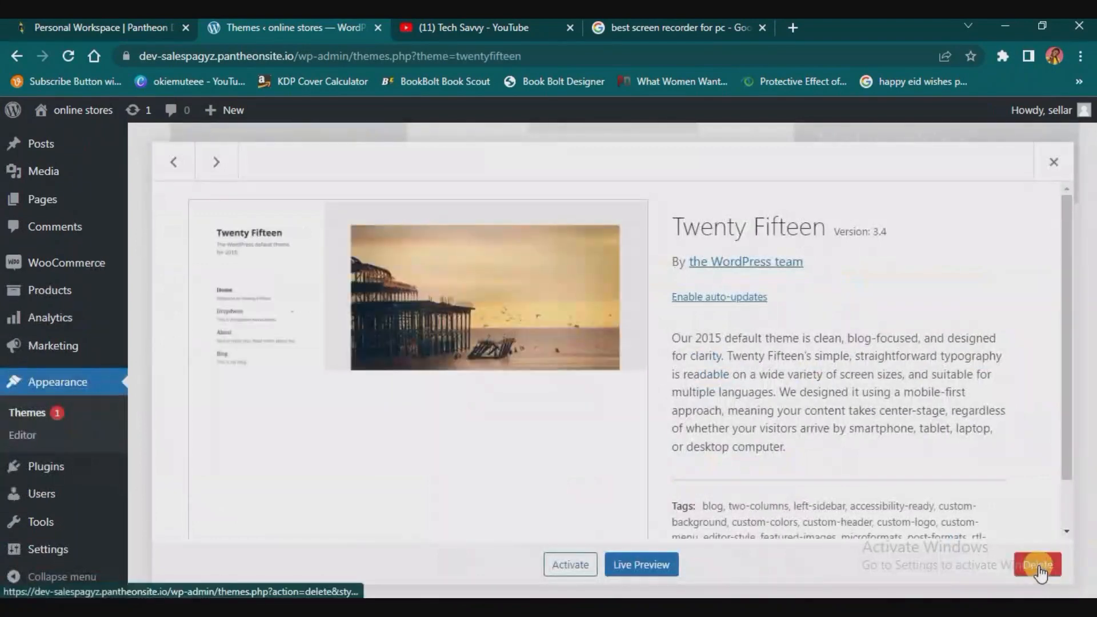
{"action": "left_click", "coordinate": [1038, 567]}
{"action": "left_click", "coordinate": [631, 186]}
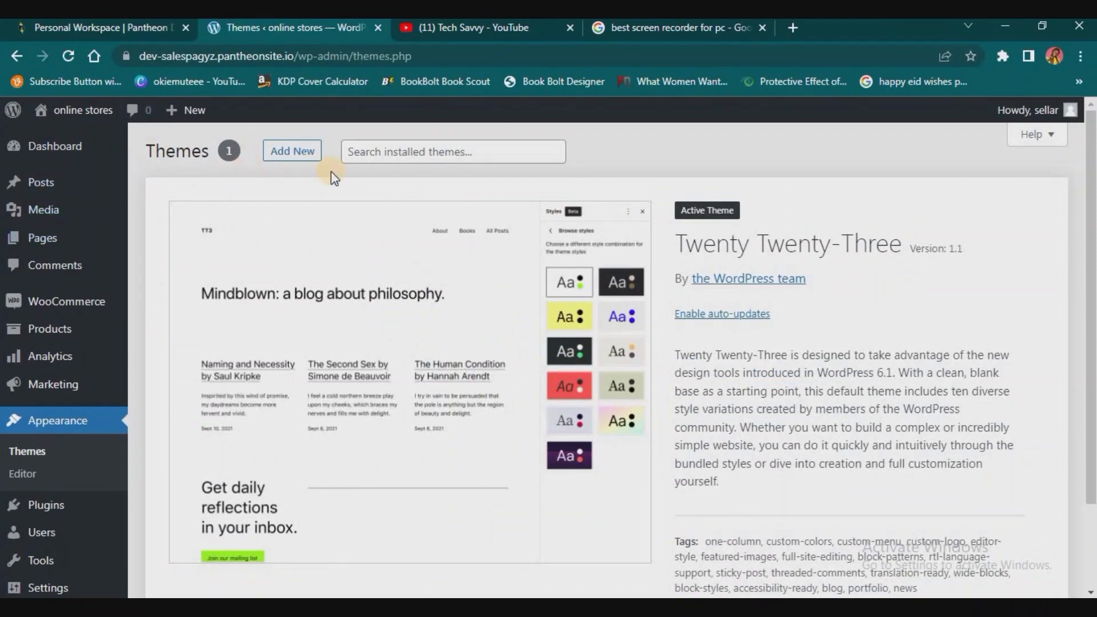
{"action": "left_click", "coordinate": [293, 160]}
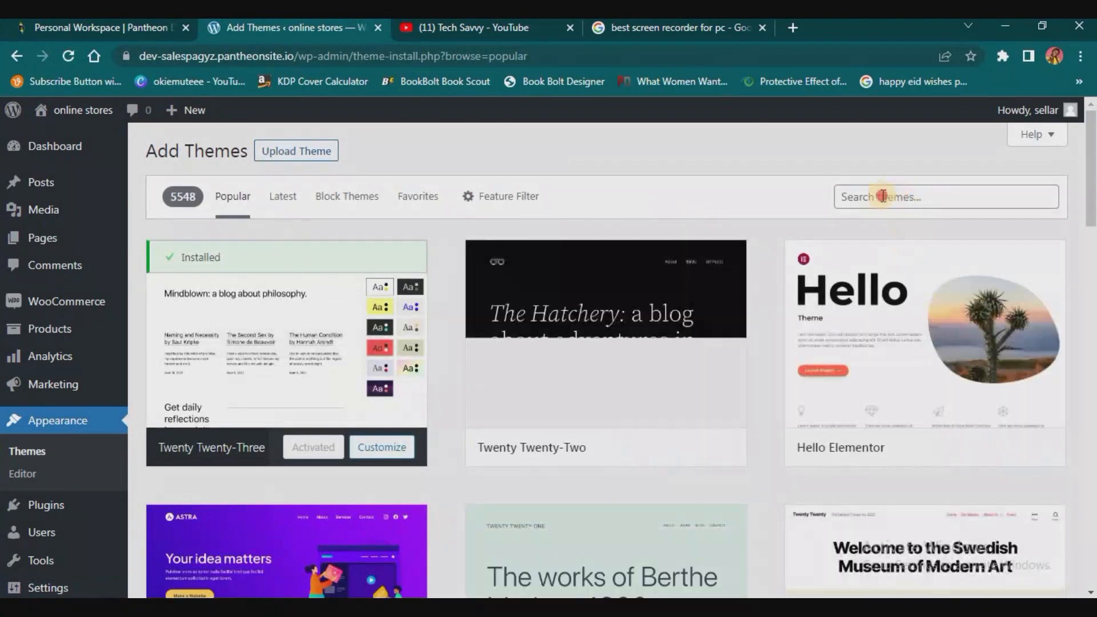
{"action": "left_click", "coordinate": [882, 196]}
{"action": "type", "text": "blog"}
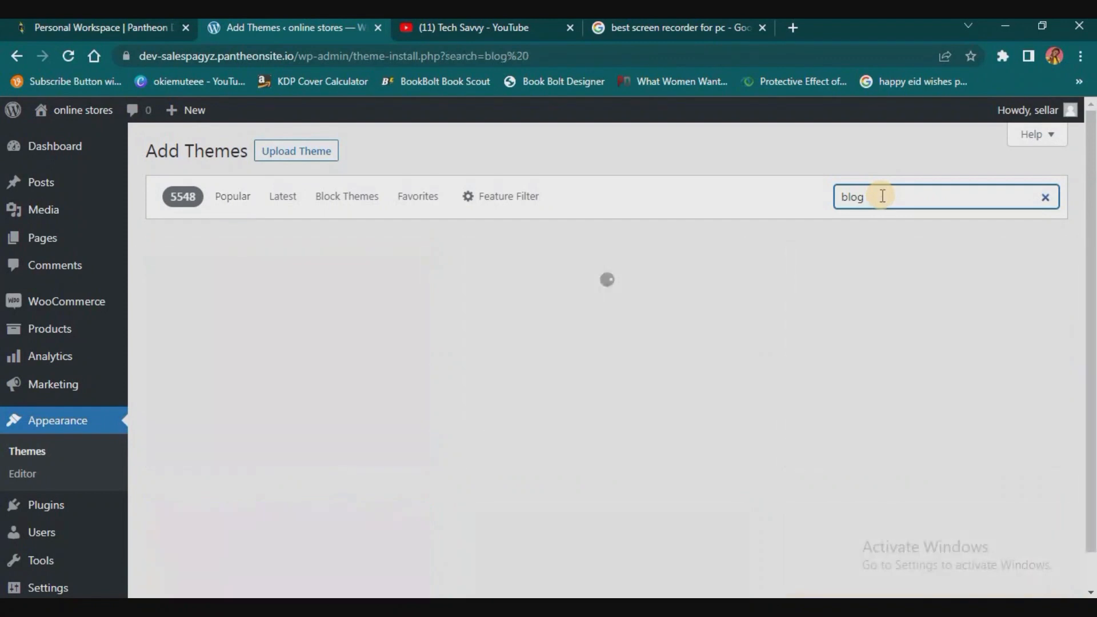
{"action": "mouse_move", "coordinate": [697, 295]}
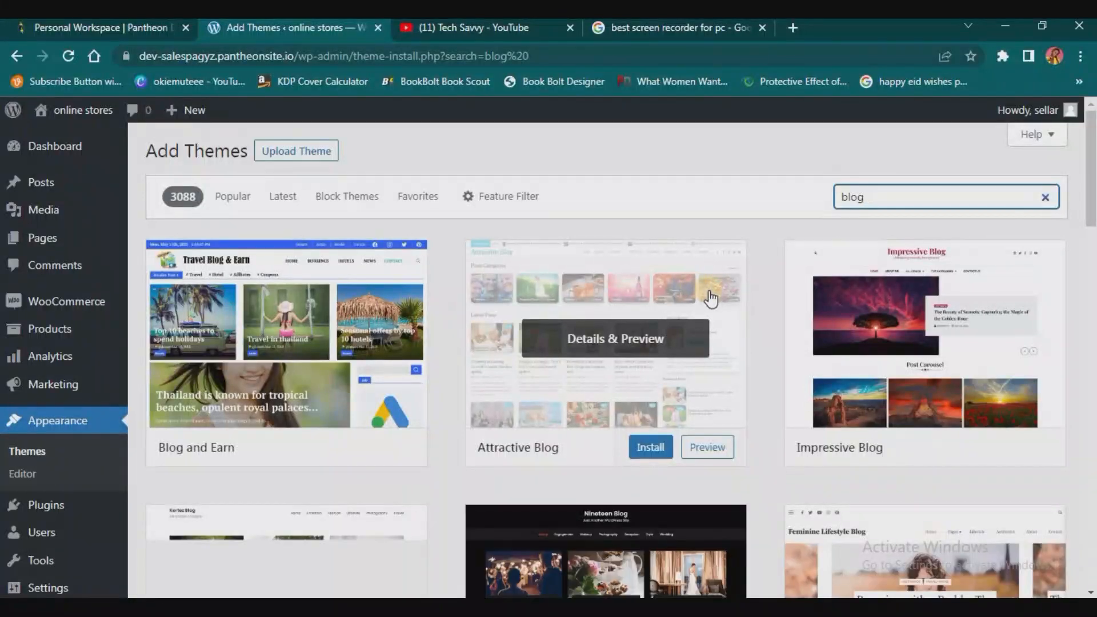
{"action": "scroll", "coordinate": [711, 298], "scroll_direction": "down", "scroll_amount": 5}
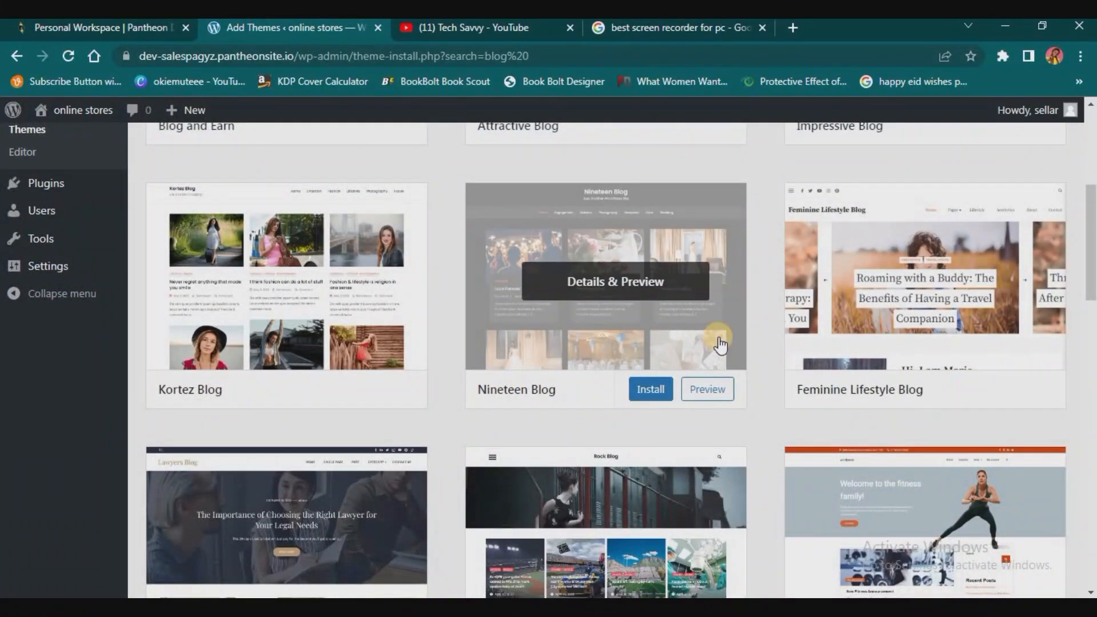
{"action": "scroll", "coordinate": [721, 345], "scroll_direction": "down", "scroll_amount": 4}
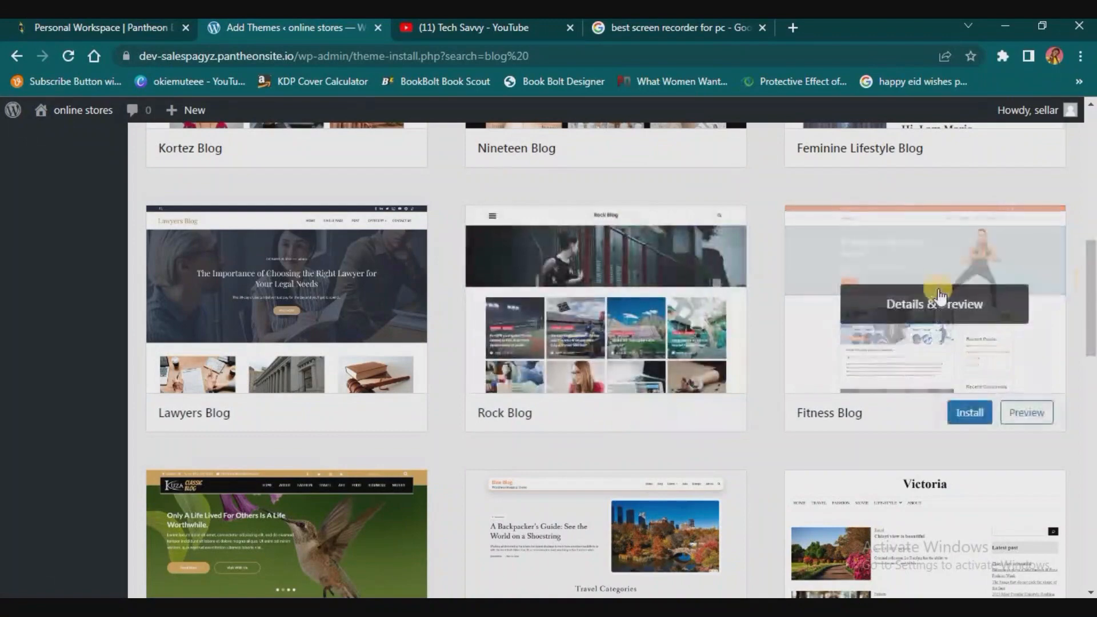
{"action": "scroll", "coordinate": [702, 265], "scroll_direction": "down", "scroll_amount": 3}
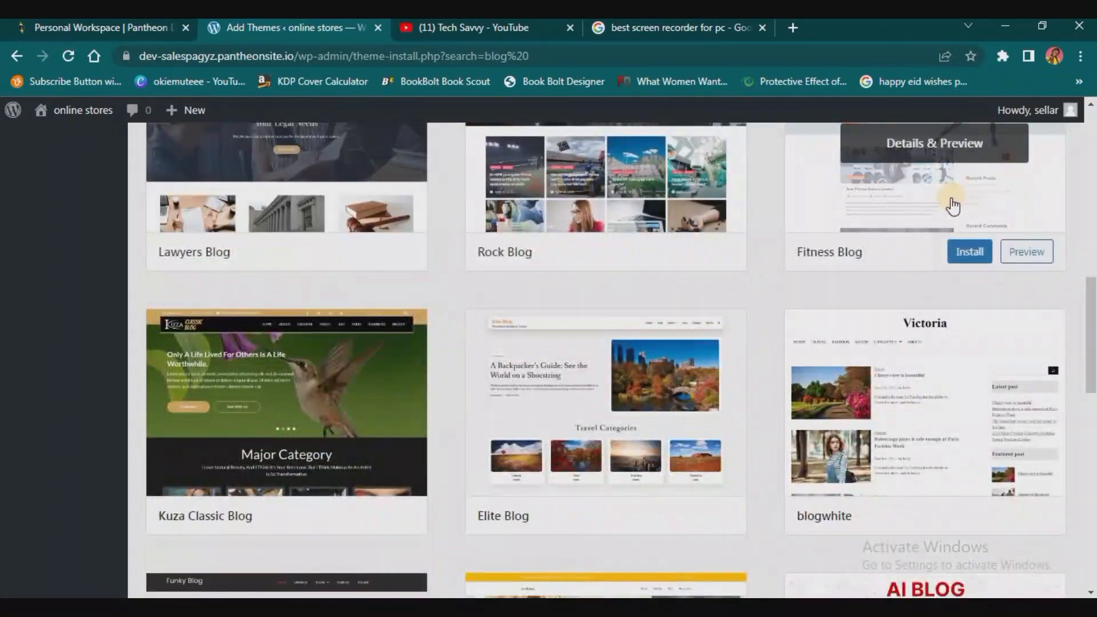
{"action": "scroll", "coordinate": [954, 206], "scroll_direction": "up", "scroll_amount": 2}
{"action": "scroll", "coordinate": [285, 228], "scroll_direction": "down", "scroll_amount": 3}
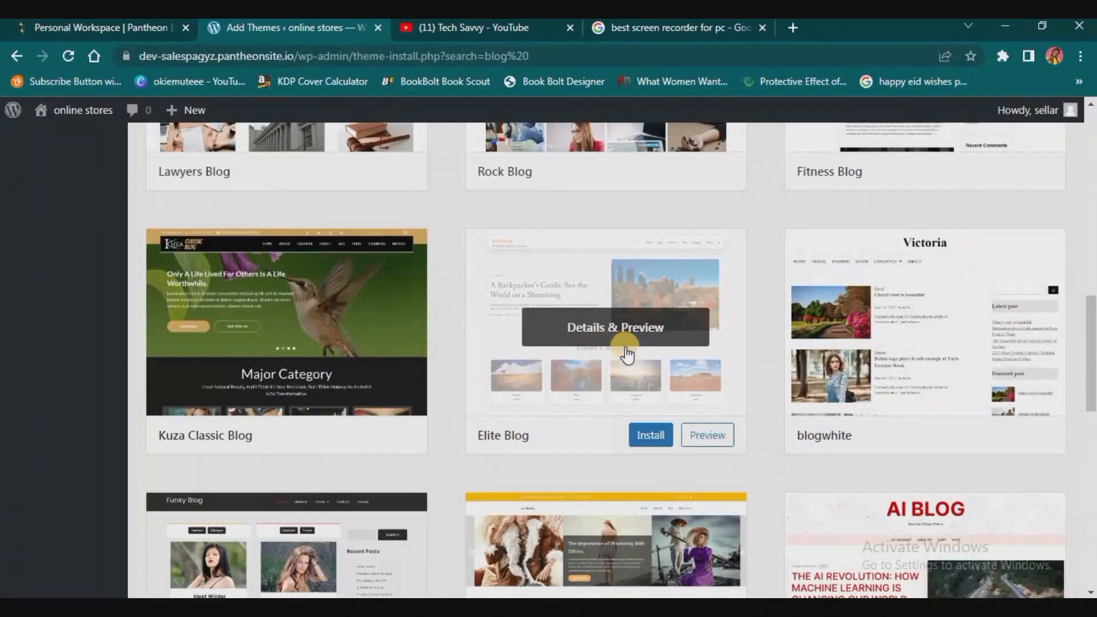
{"action": "scroll", "coordinate": [626, 351], "scroll_direction": "down", "scroll_amount": 5}
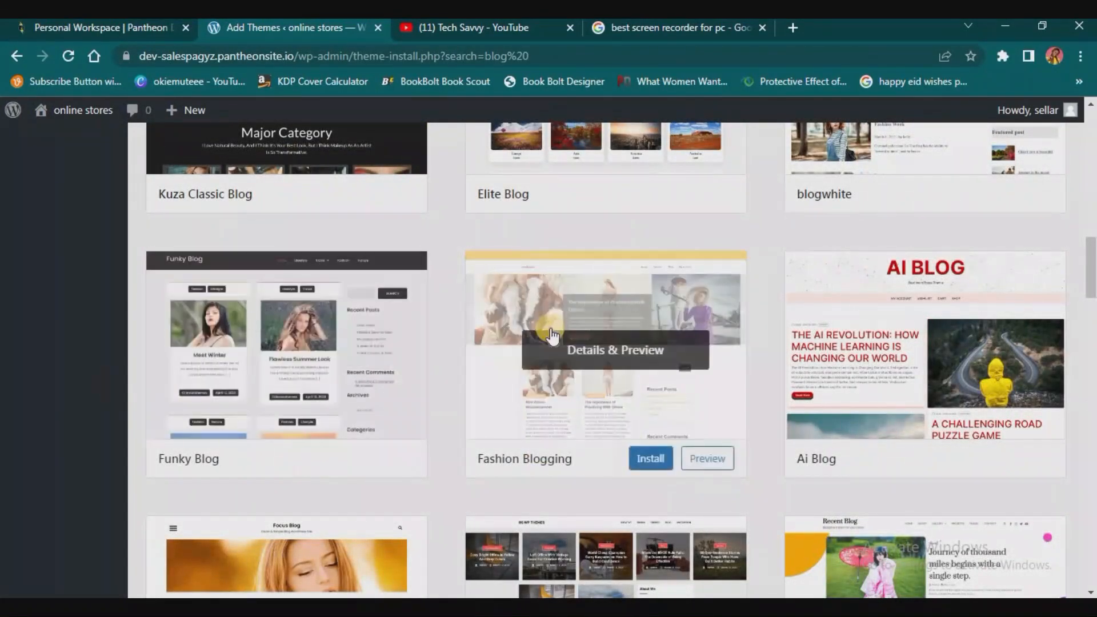
{"action": "scroll", "coordinate": [552, 336], "scroll_direction": "down", "scroll_amount": 5}
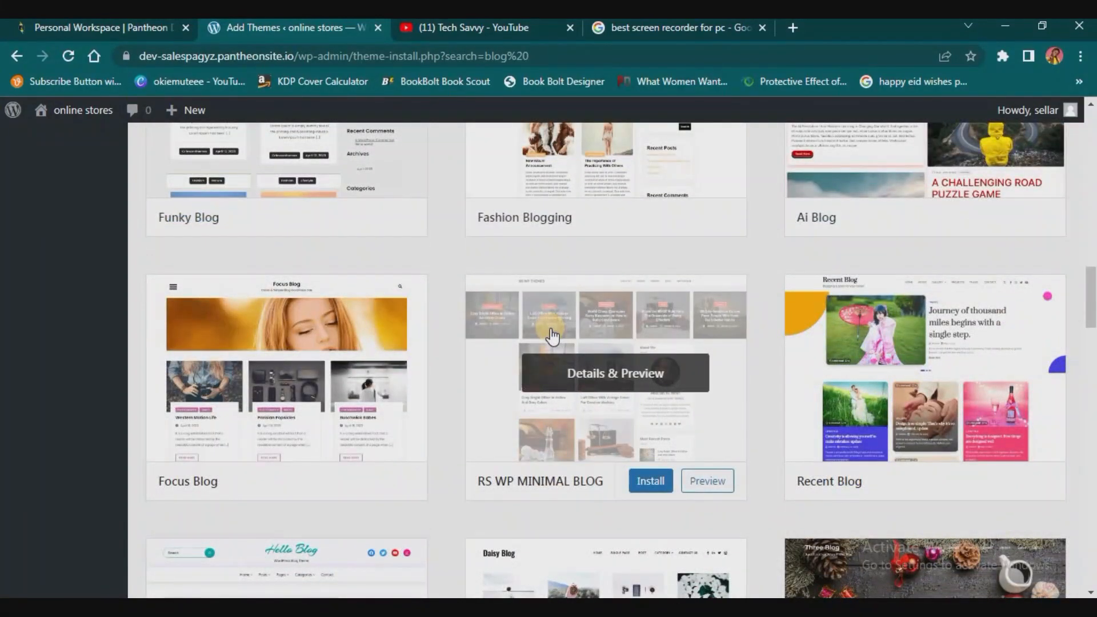
{"action": "scroll", "coordinate": [552, 336], "scroll_direction": "down", "scroll_amount": 2}
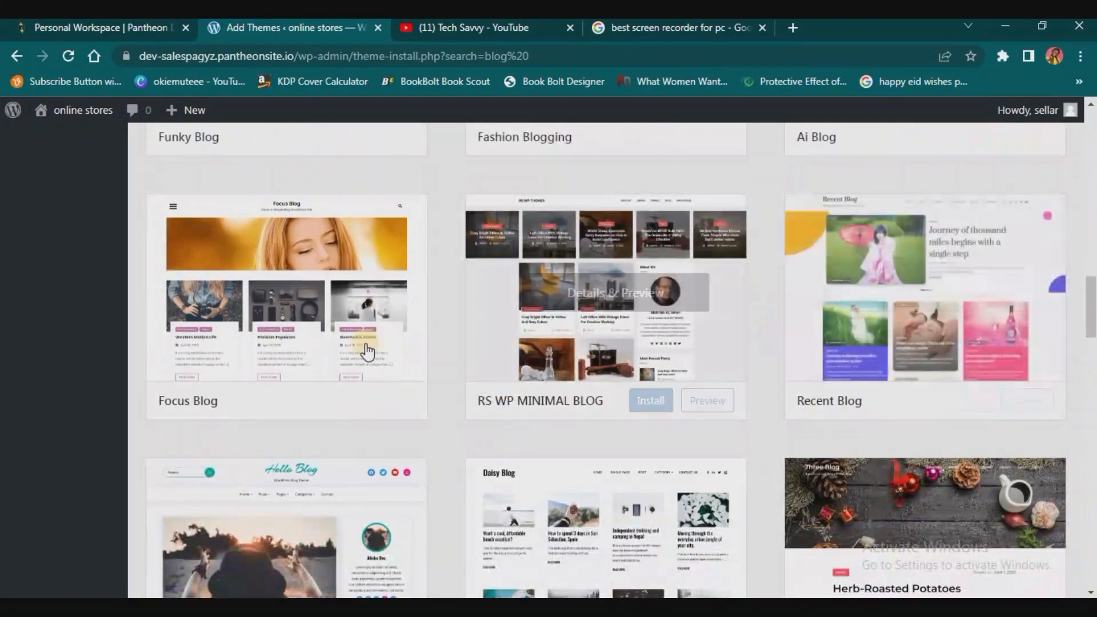
{"action": "scroll", "coordinate": [366, 351], "scroll_direction": "down", "scroll_amount": 2}
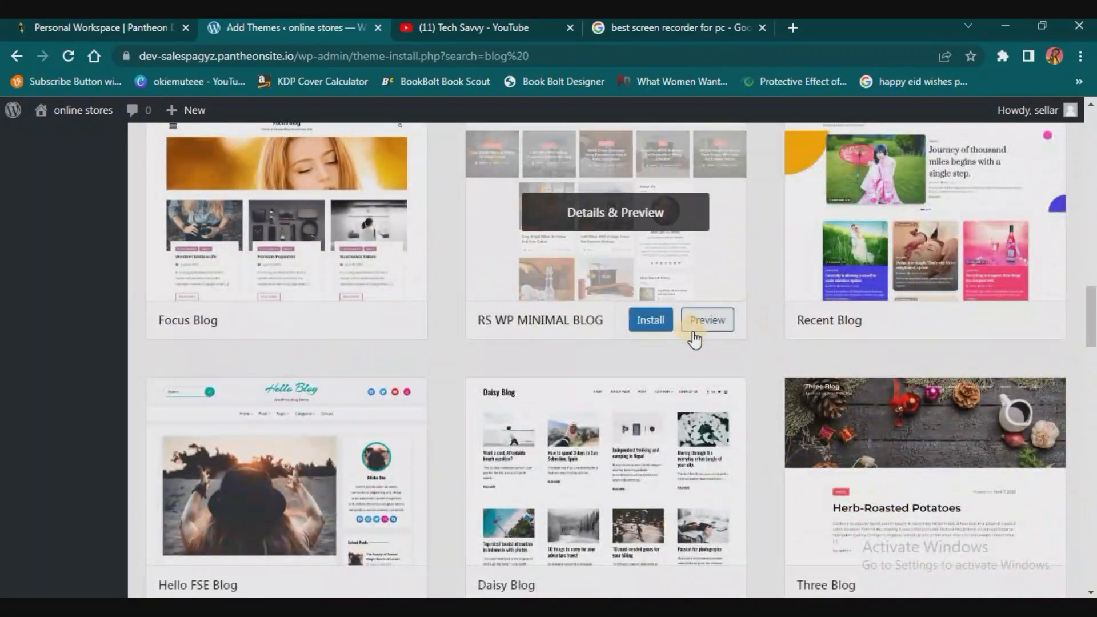
{"action": "scroll", "coordinate": [693, 339], "scroll_direction": "down", "scroll_amount": 4}
{"action": "scroll", "coordinate": [700, 341], "scroll_direction": "up", "scroll_amount": 15}
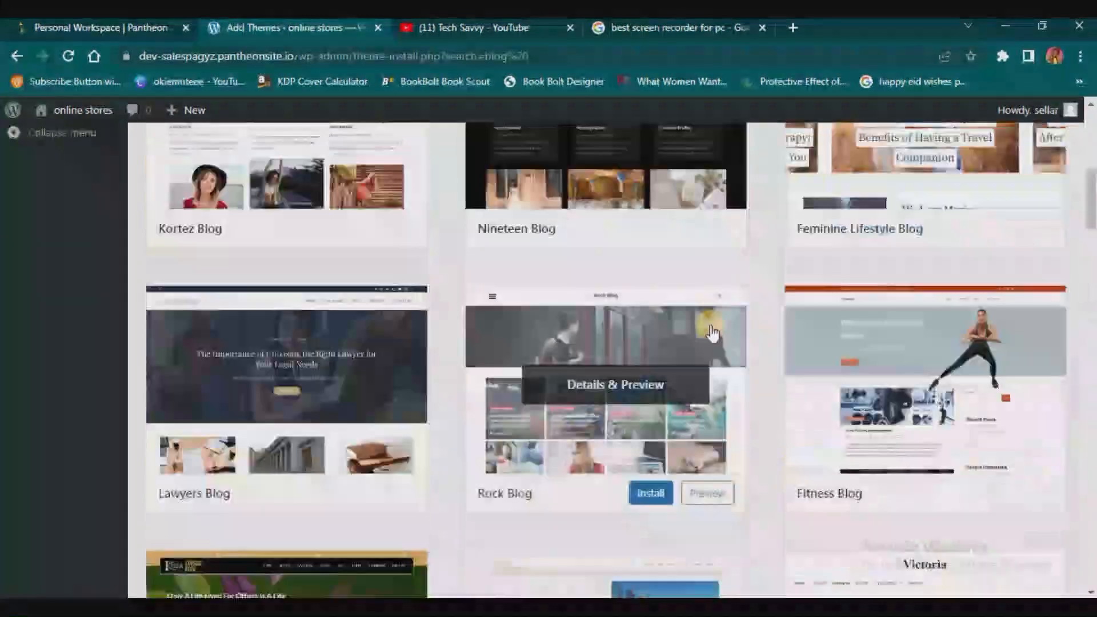
{"action": "scroll", "coordinate": [712, 333], "scroll_direction": "up", "scroll_amount": 10}
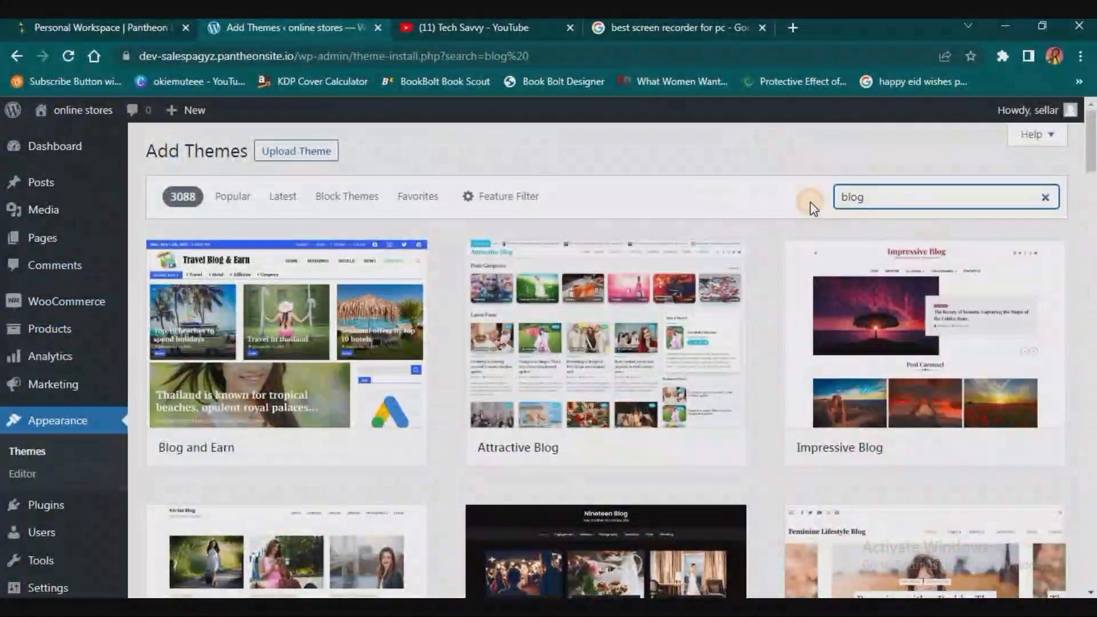
Search the theme directory for 'magazine news' instead of 'blog'.
{"action": "key", "text": "ctrl+a"}
{"action": "type", "text": "a"}
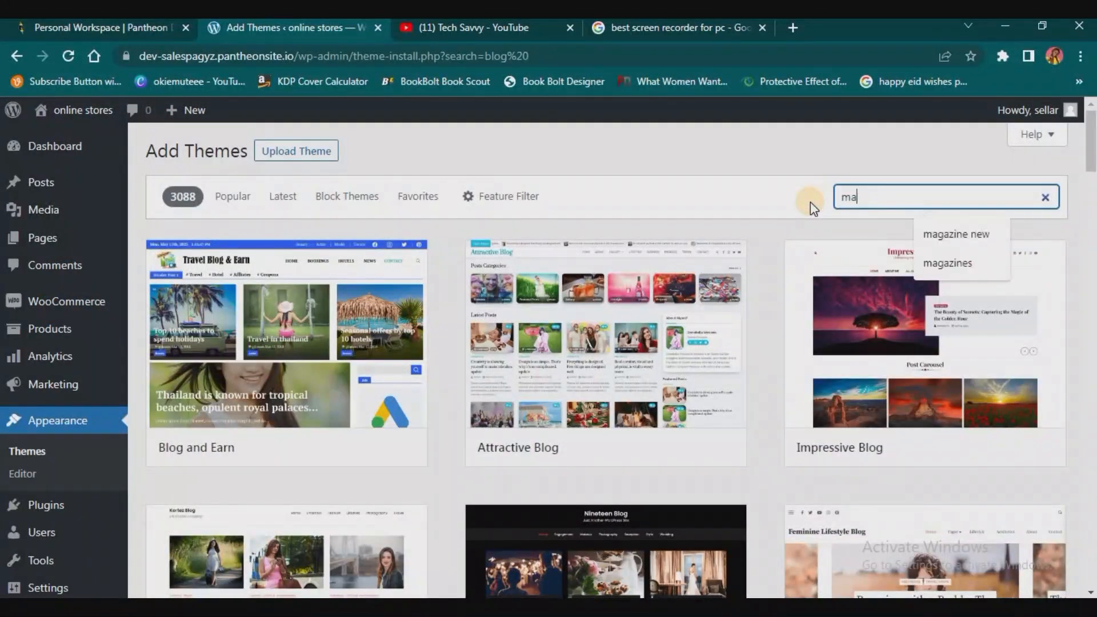
{"action": "type", "text": "gazine new"}
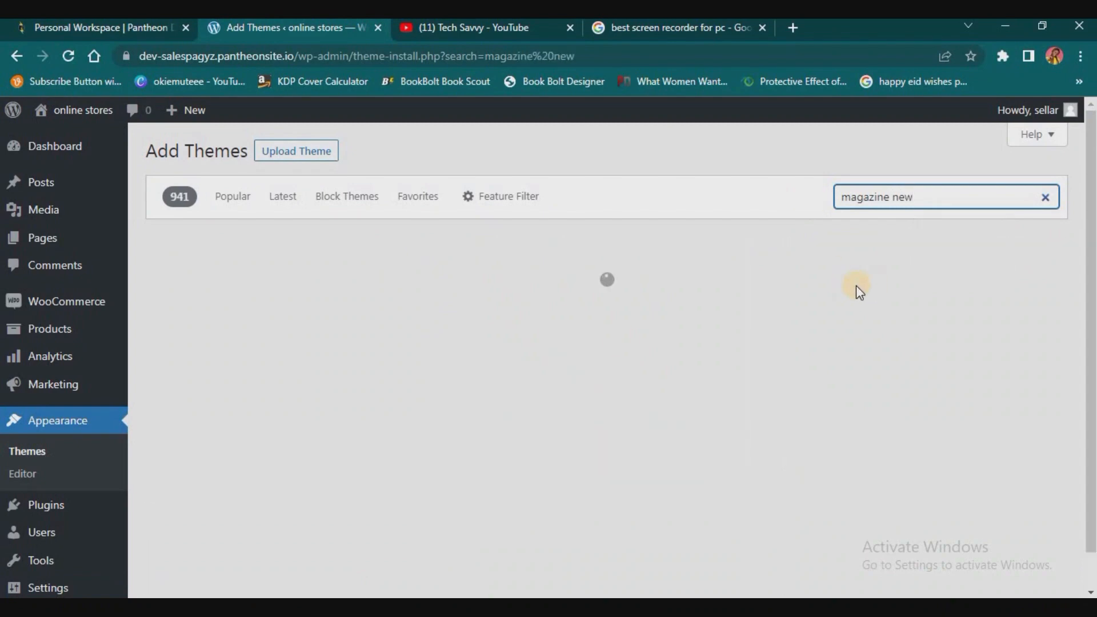
{"action": "type", "text": "s"}
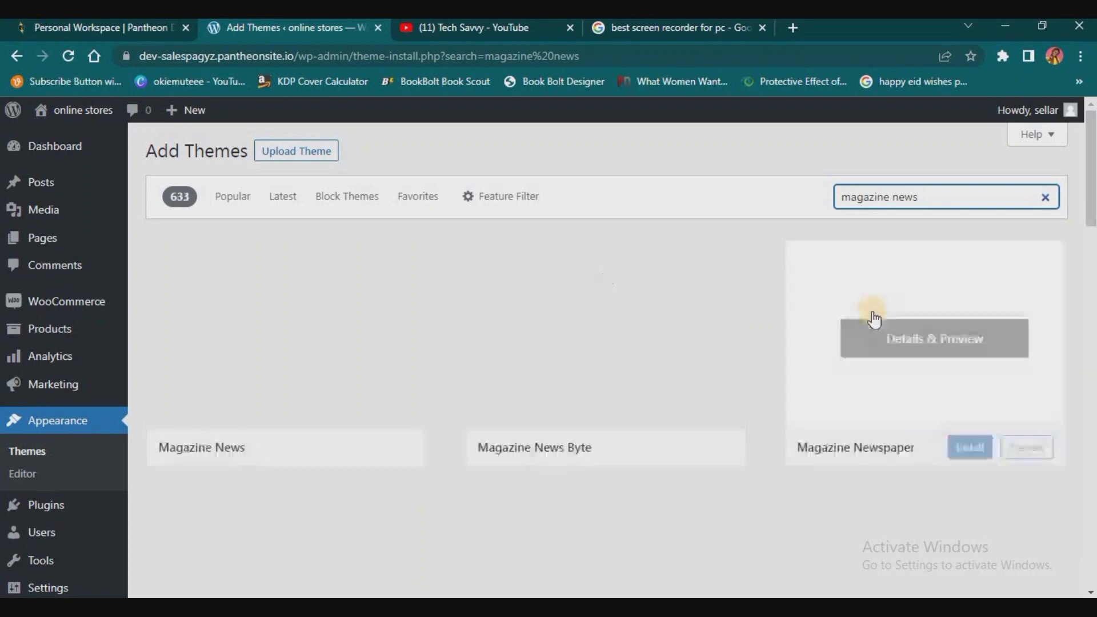
{"action": "scroll", "coordinate": [875, 320], "scroll_direction": "down", "scroll_amount": 2}
{"action": "scroll", "coordinate": [875, 320], "scroll_direction": "down", "scroll_amount": 3}
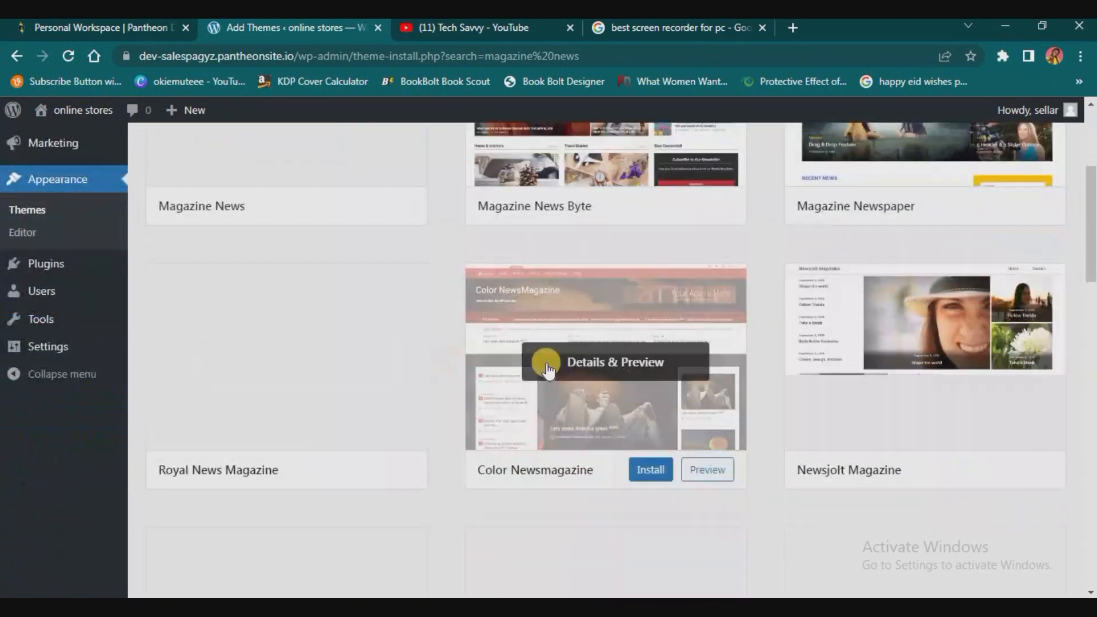
{"action": "scroll", "coordinate": [546, 368], "scroll_direction": "up", "scroll_amount": 5}
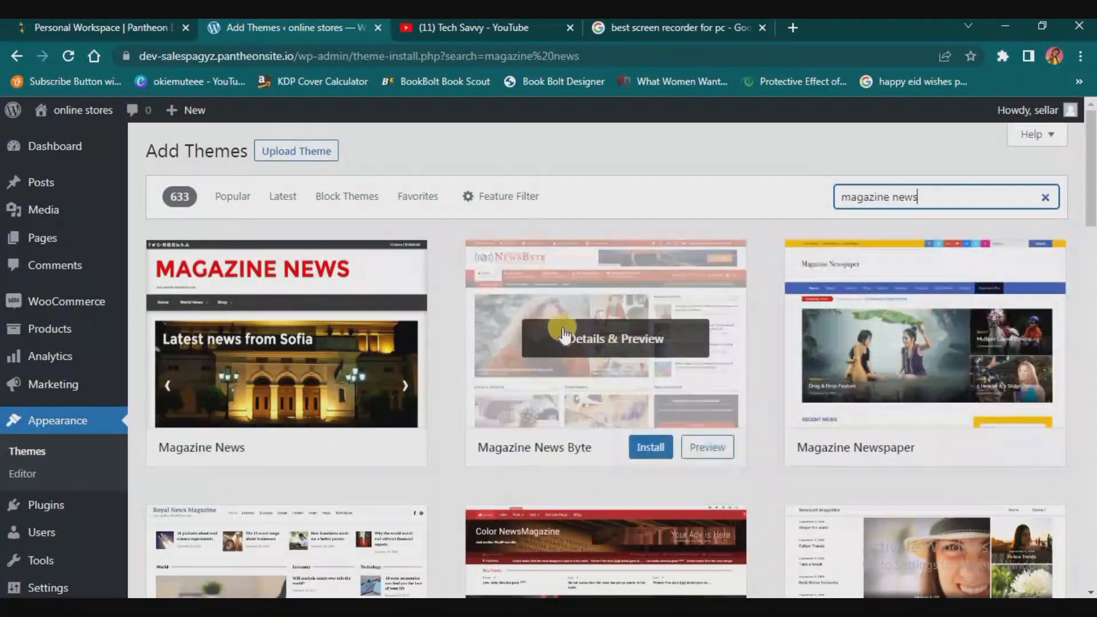
{"action": "scroll", "coordinate": [626, 382], "scroll_direction": "down", "scroll_amount": 3}
Install and activate the Magazine News Byte theme.
{"action": "mouse_move", "coordinate": [563, 289]}
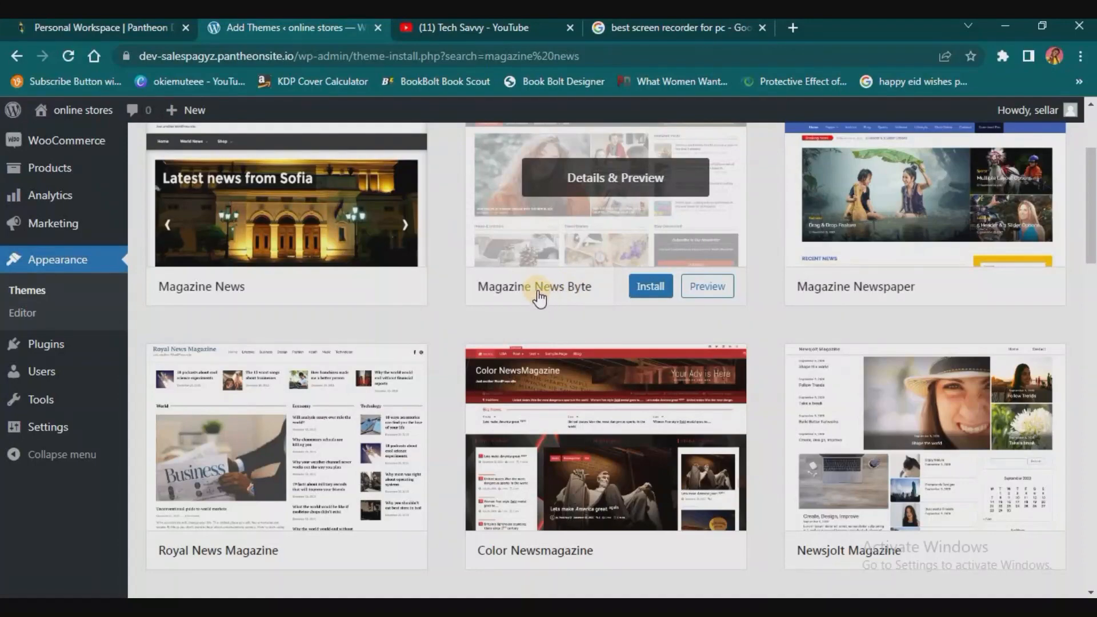
{"action": "scroll", "coordinate": [549, 286], "scroll_direction": "down", "scroll_amount": 3}
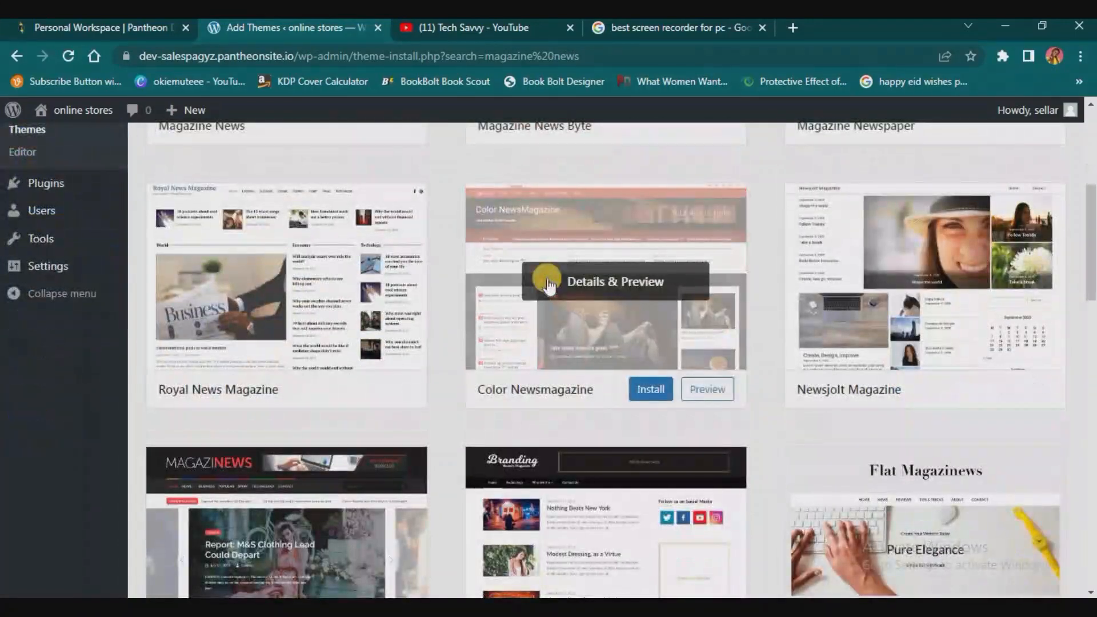
{"action": "scroll", "coordinate": [549, 286], "scroll_direction": "down", "scroll_amount": 5}
{"action": "scroll", "coordinate": [550, 286], "scroll_direction": "up", "scroll_amount": 5}
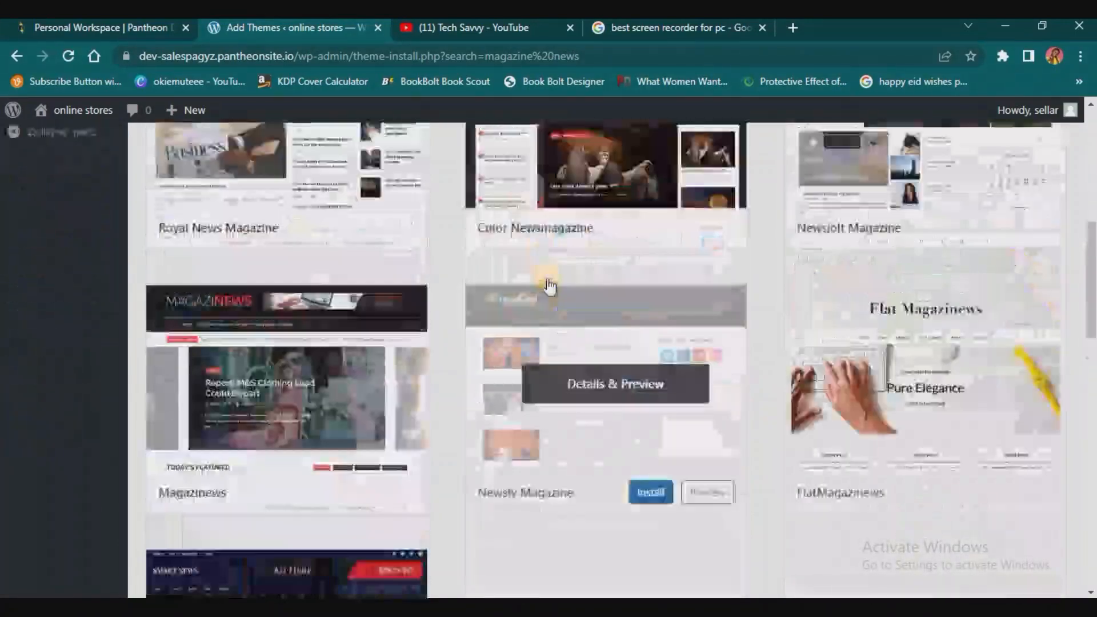
{"action": "scroll", "coordinate": [550, 286], "scroll_direction": "down", "scroll_amount": 3}
{"action": "scroll", "coordinate": [550, 285], "scroll_direction": "up", "scroll_amount": 6}
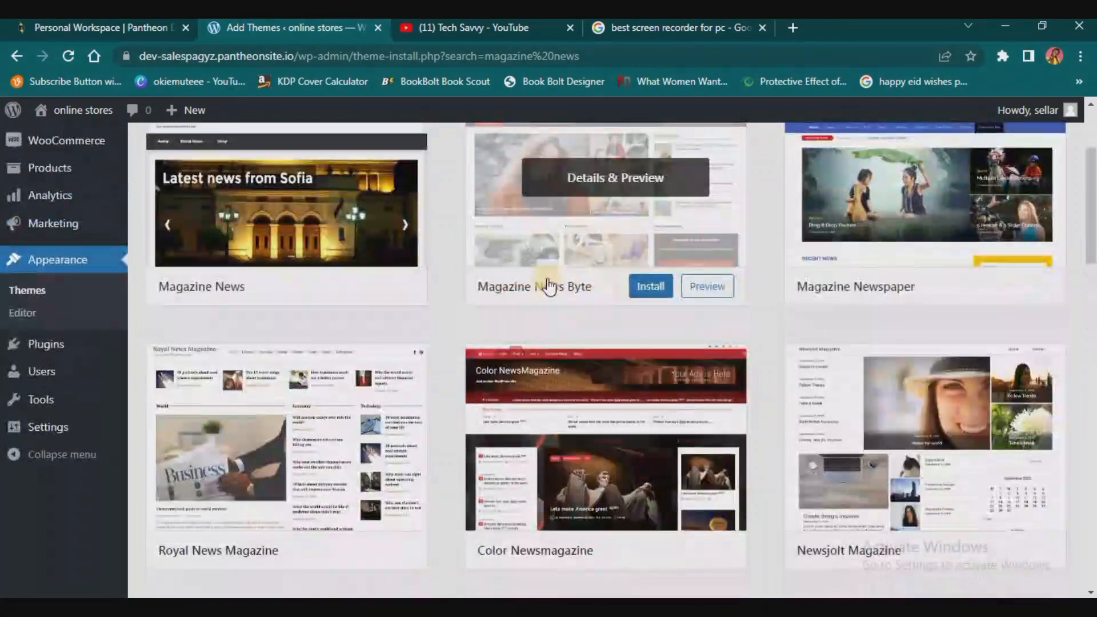
{"action": "scroll", "coordinate": [550, 285], "scroll_direction": "up", "scroll_amount": 3}
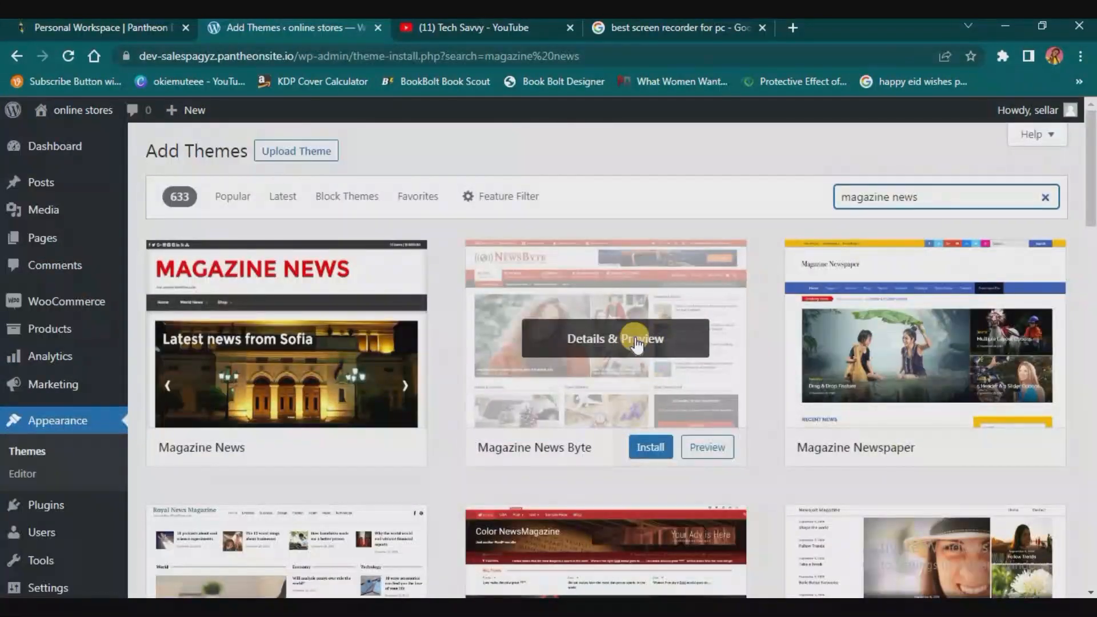
{"action": "left_click", "coordinate": [666, 448]}
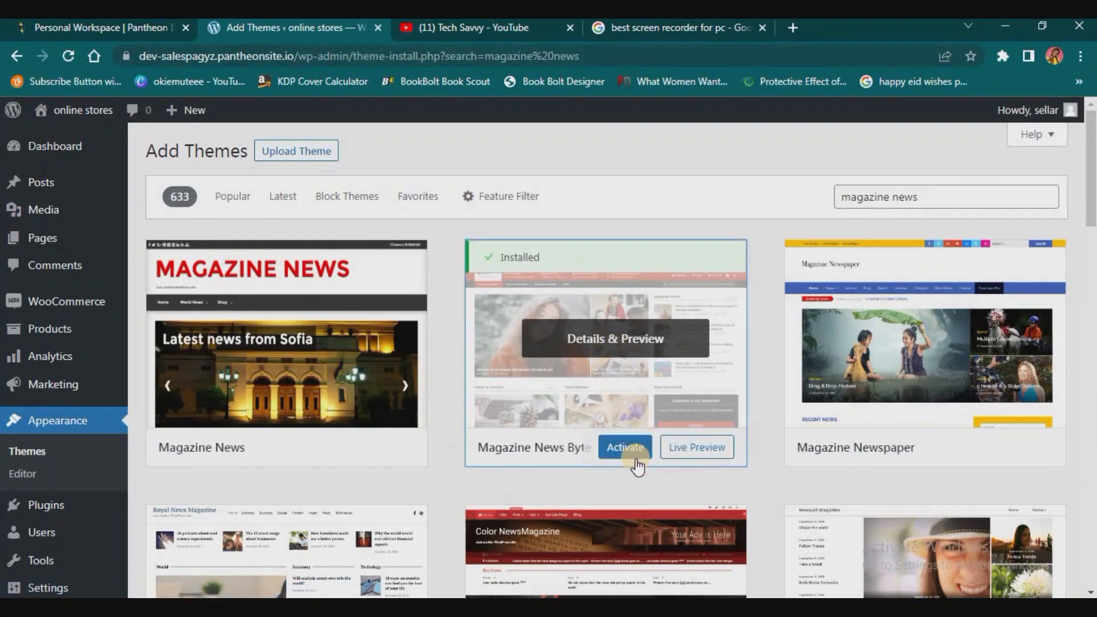
{"action": "left_click", "coordinate": [626, 441]}
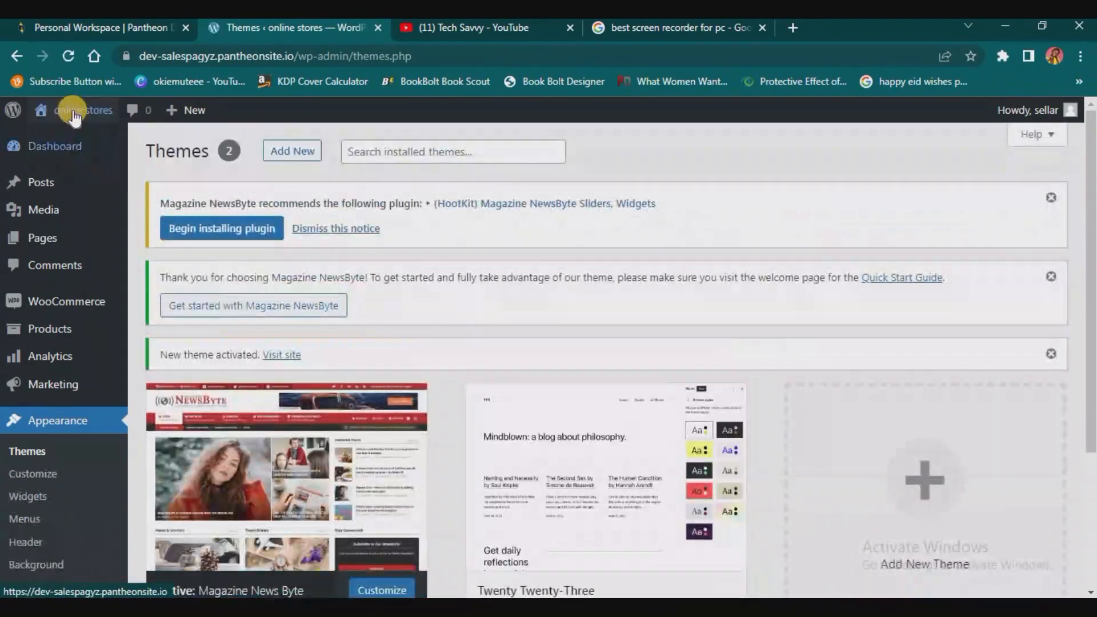
Open the live site in a new tab from the admin bar and look it over.
{"action": "mouse_move", "coordinate": [73, 114]}
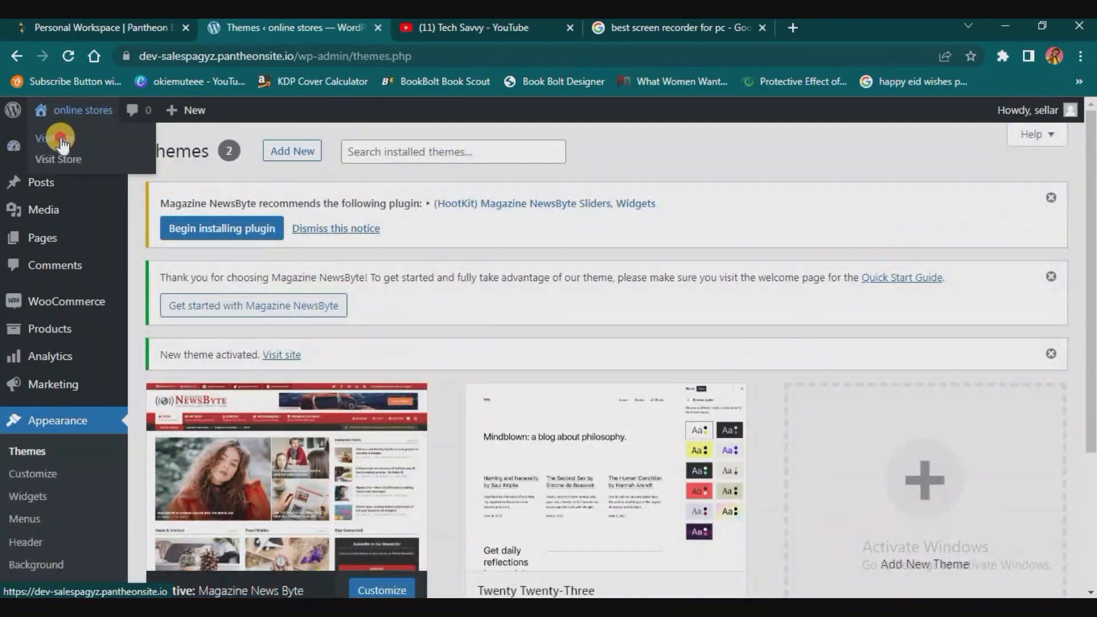
{"action": "left_click", "coordinate": [61, 140]}
{"action": "left_click", "coordinate": [433, 25]}
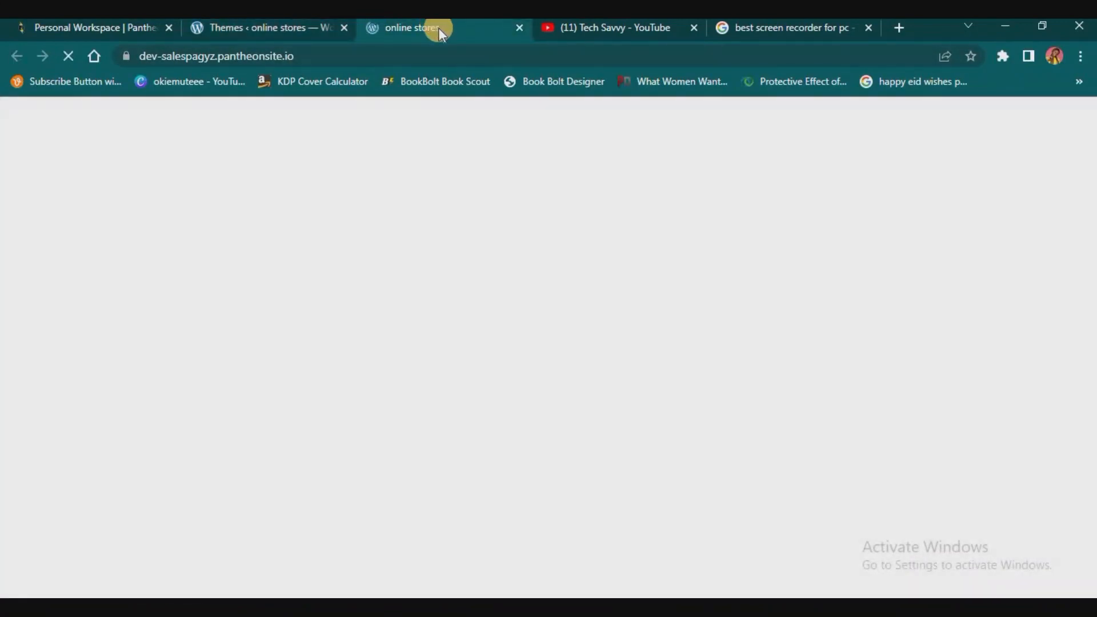
{"action": "scroll", "coordinate": [679, 239], "scroll_direction": "down", "scroll_amount": 5}
{"action": "scroll", "coordinate": [679, 238], "scroll_direction": "up", "scroll_amount": 5}
{"action": "scroll", "coordinate": [679, 238], "scroll_direction": "down", "scroll_amount": 6}
{"action": "scroll", "coordinate": [679, 239], "scroll_direction": "up", "scroll_amount": 6}
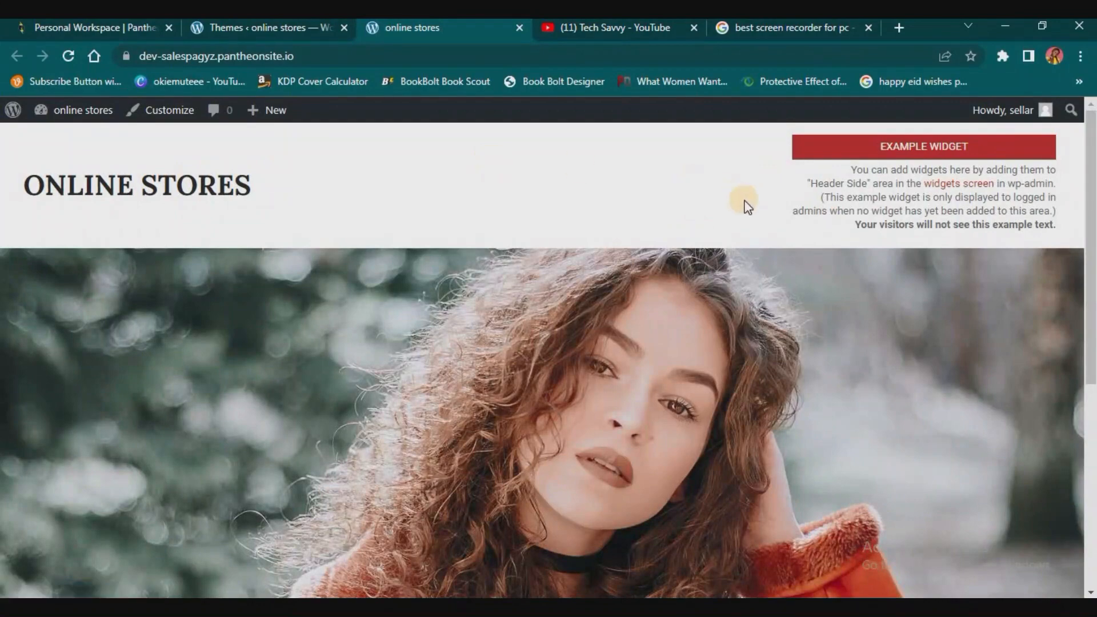
{"action": "scroll", "coordinate": [944, 213], "scroll_direction": "down", "scroll_amount": 3}
{"action": "scroll", "coordinate": [602, 290], "scroll_direction": "up", "scroll_amount": 3}
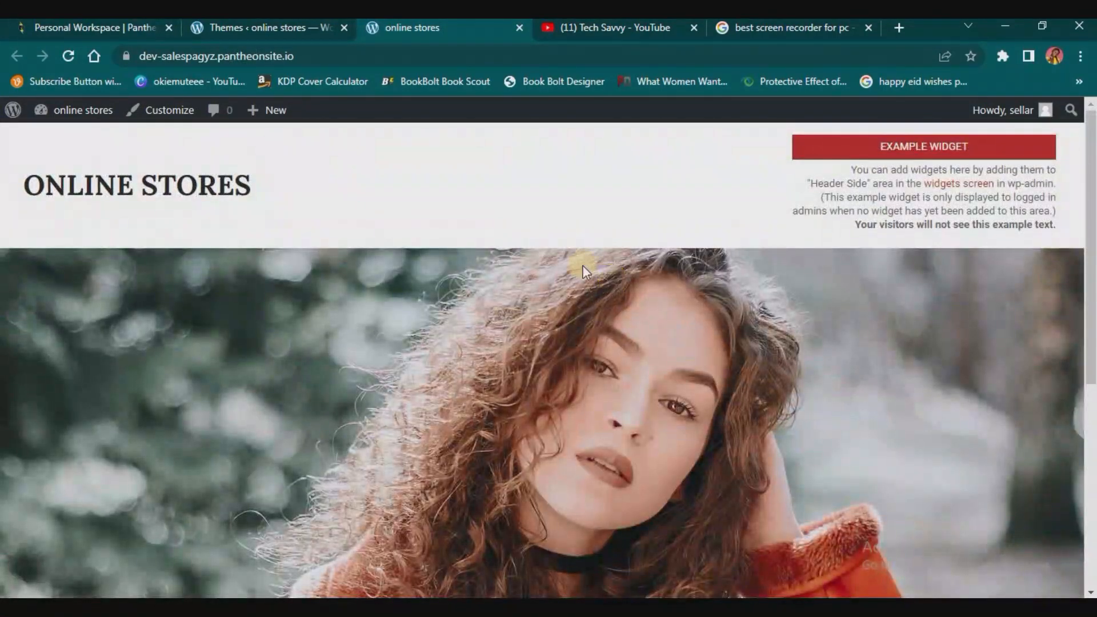
Back on the Themes page, open Appearance > Customize in a background tab.
{"action": "left_click", "coordinate": [265, 29]}
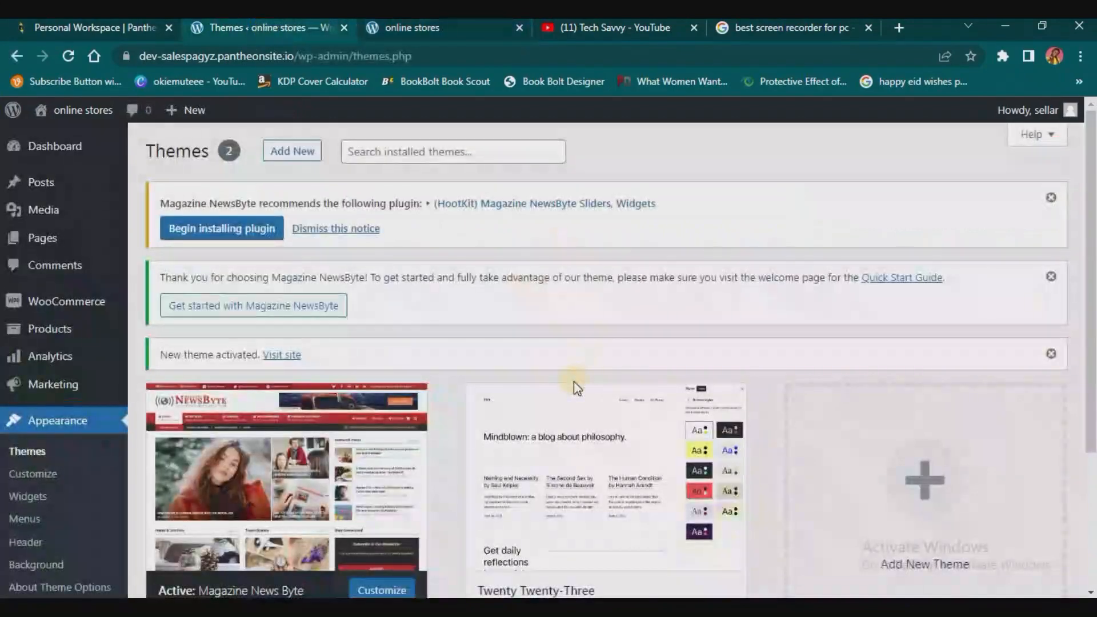
{"action": "scroll", "coordinate": [576, 388], "scroll_direction": "down", "scroll_amount": 1}
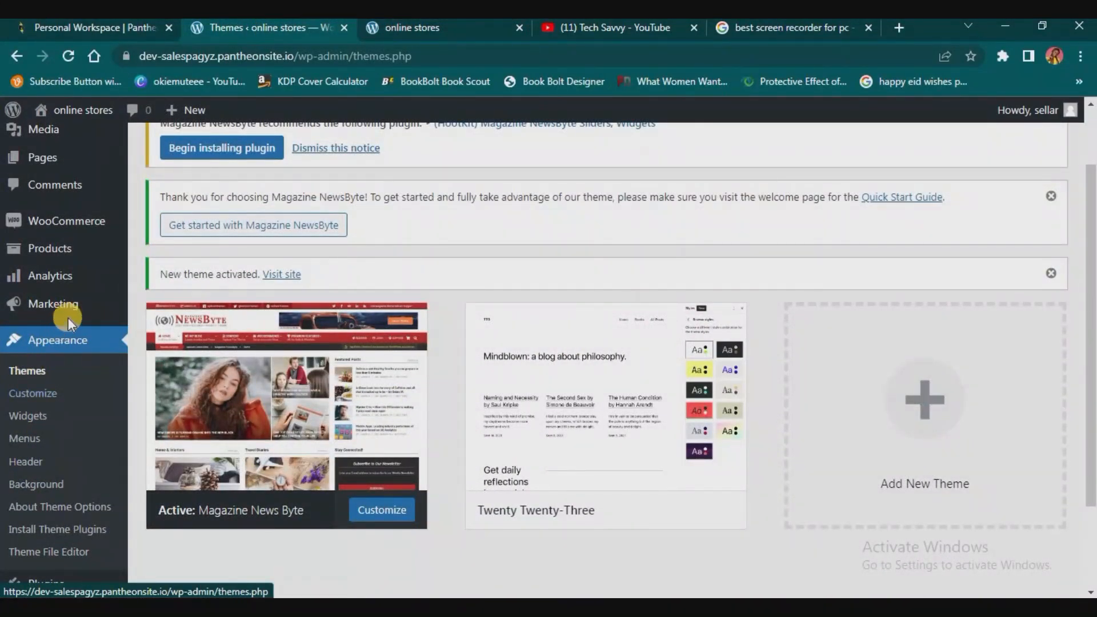
{"action": "middle_click", "coordinate": [29, 394]}
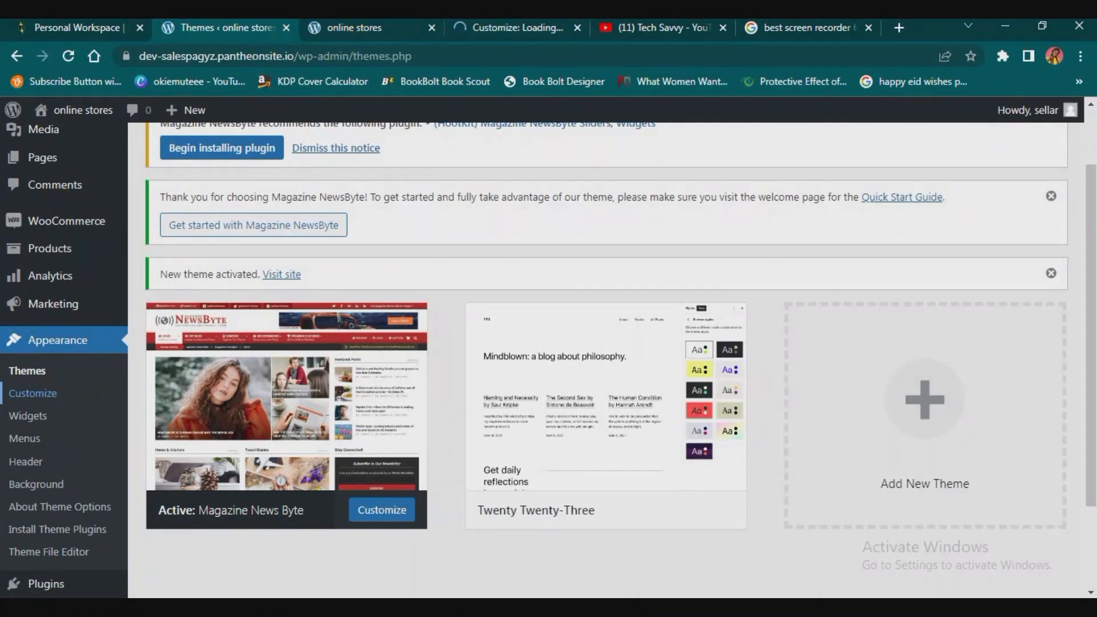
{"action": "scroll", "coordinate": [82, 529], "scroll_direction": "down", "scroll_amount": 2}
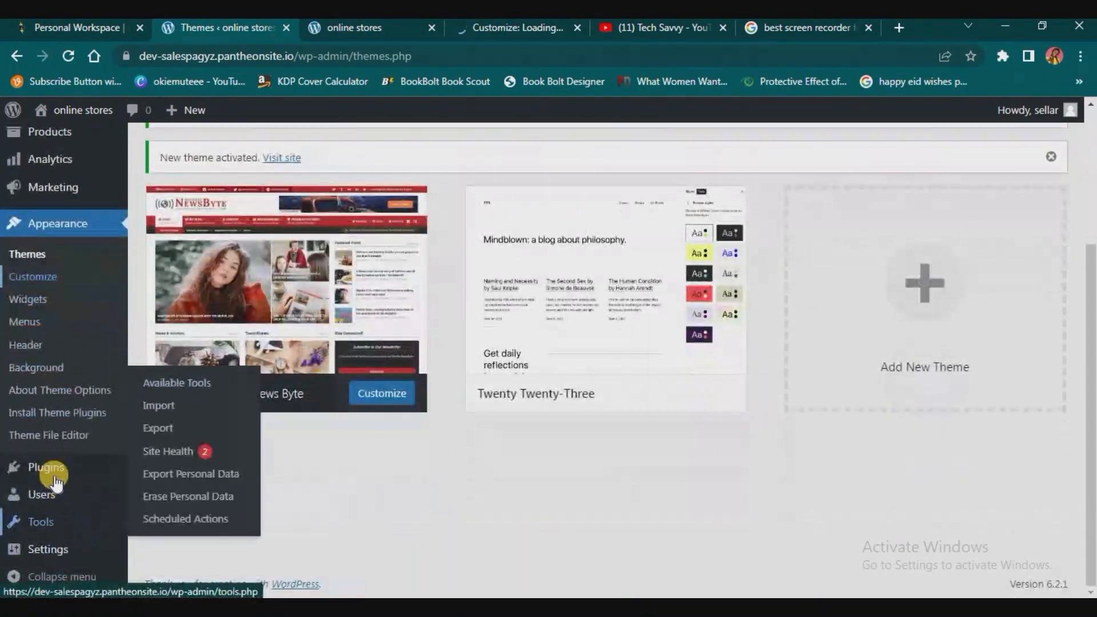
Open the user Profile page and save it with Update Profile.
{"action": "mouse_move", "coordinate": [38, 496]}
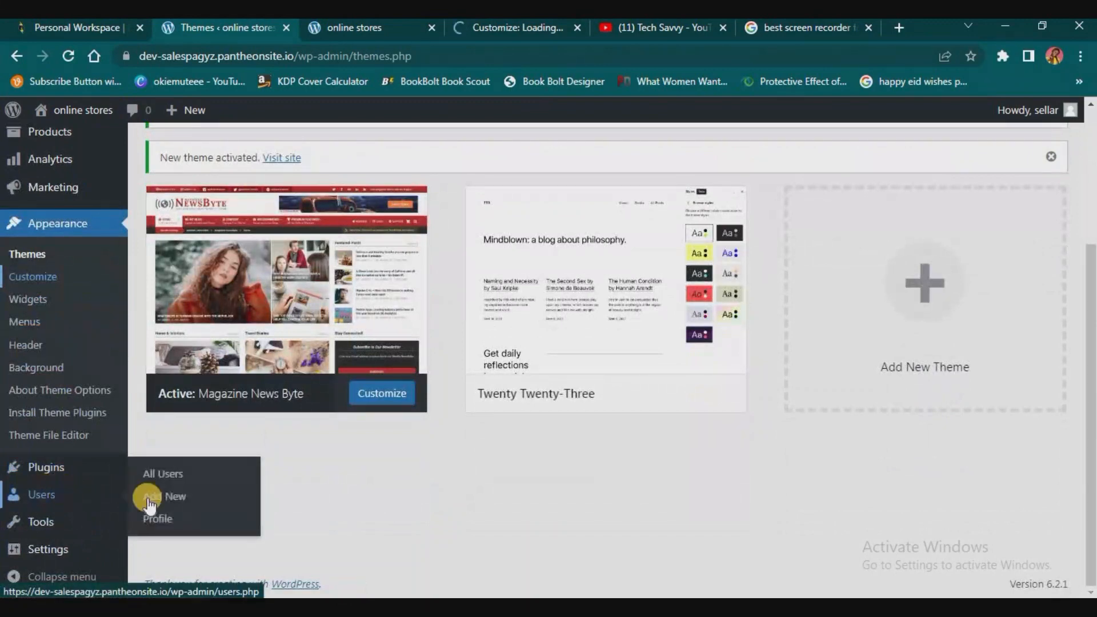
{"action": "left_click", "coordinate": [163, 518]}
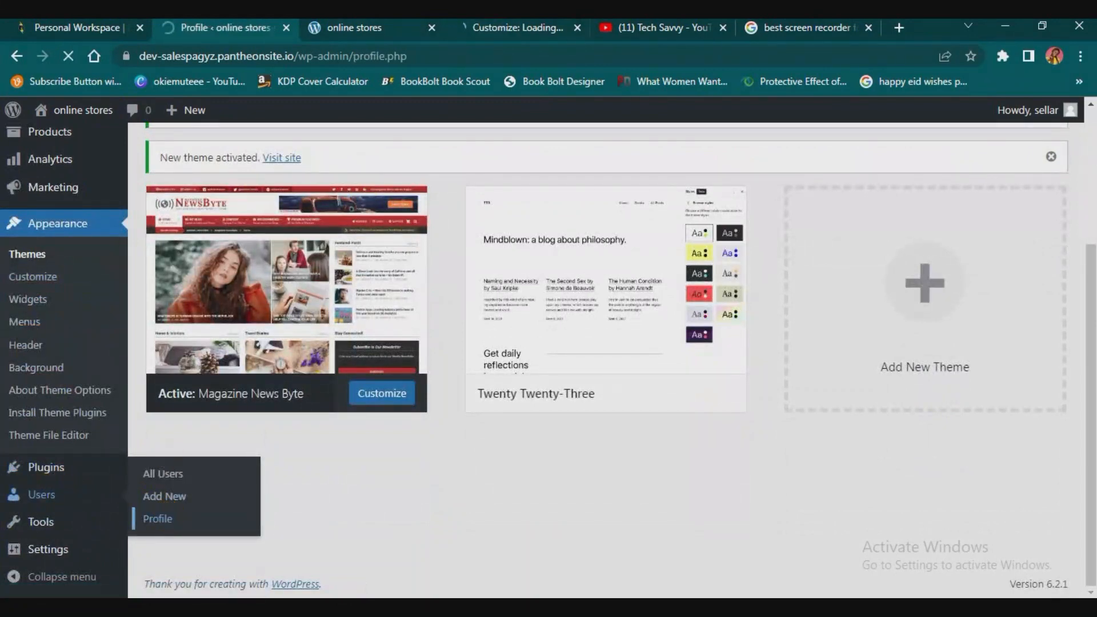
{"action": "left_click", "coordinate": [371, 29]}
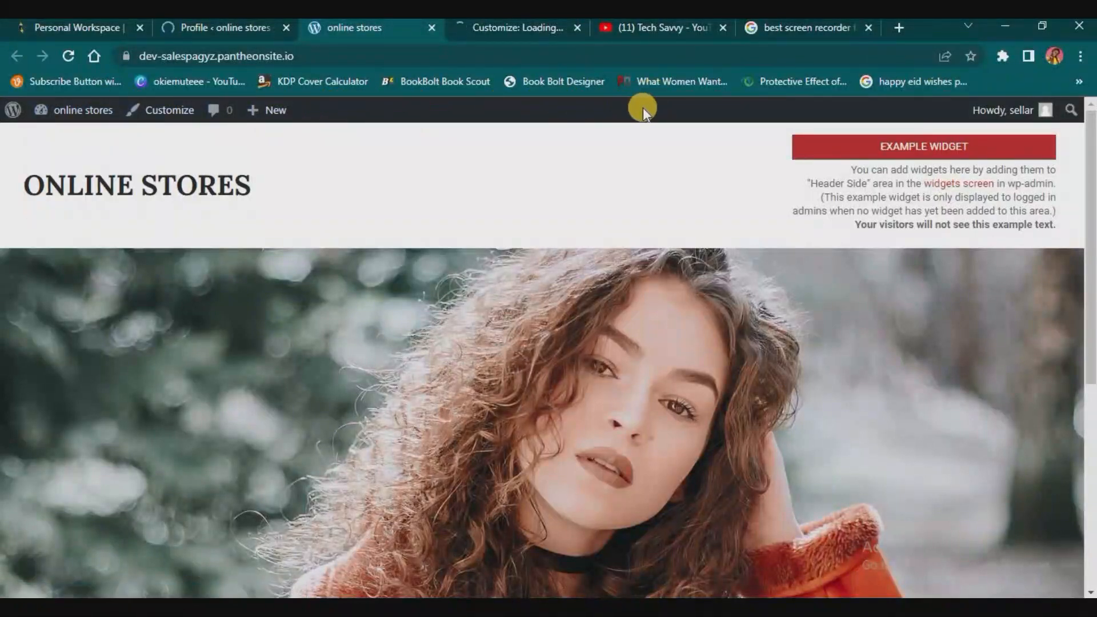
{"action": "left_click", "coordinate": [208, 26]}
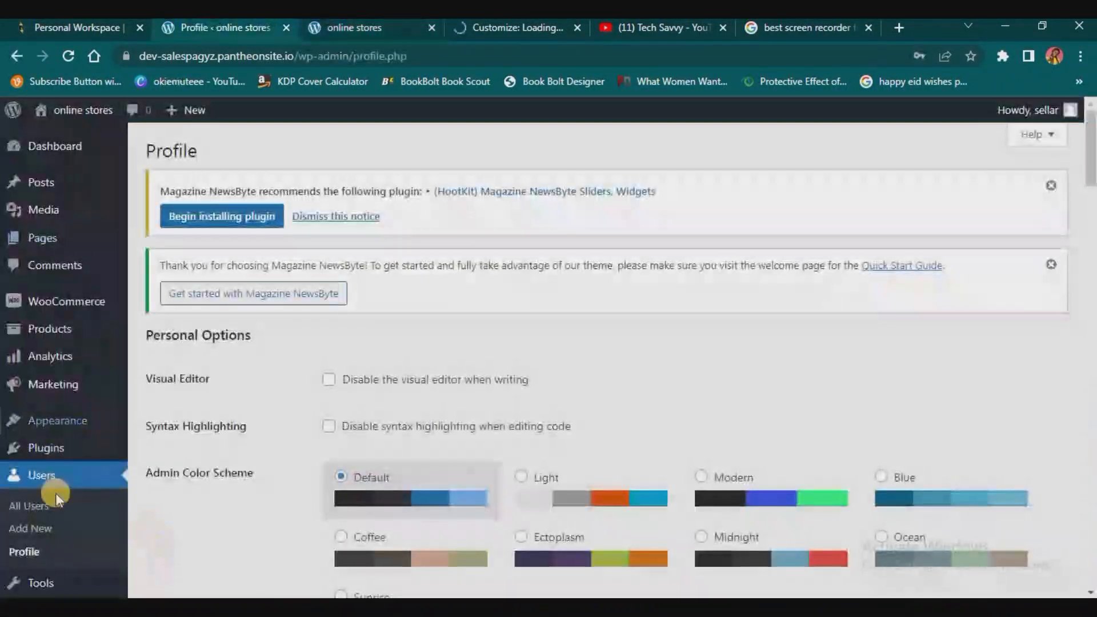
{"action": "scroll", "coordinate": [461, 472], "scroll_direction": "down", "scroll_amount": 7}
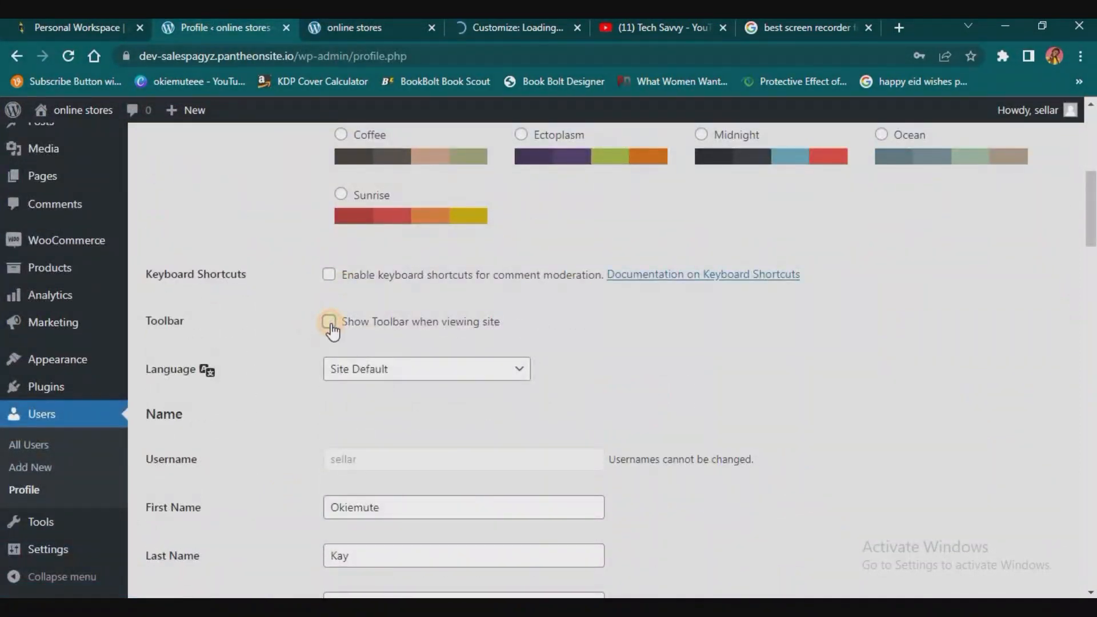
{"action": "scroll", "coordinate": [377, 343], "scroll_direction": "down", "scroll_amount": 15}
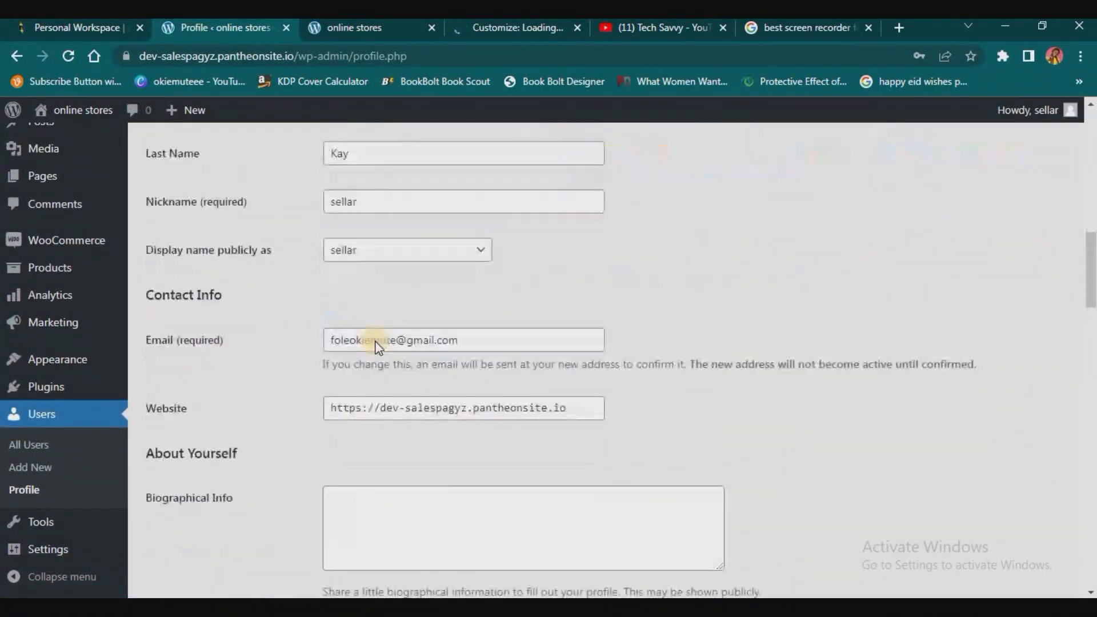
{"action": "scroll", "coordinate": [279, 441], "scroll_direction": "down", "scroll_amount": 20}
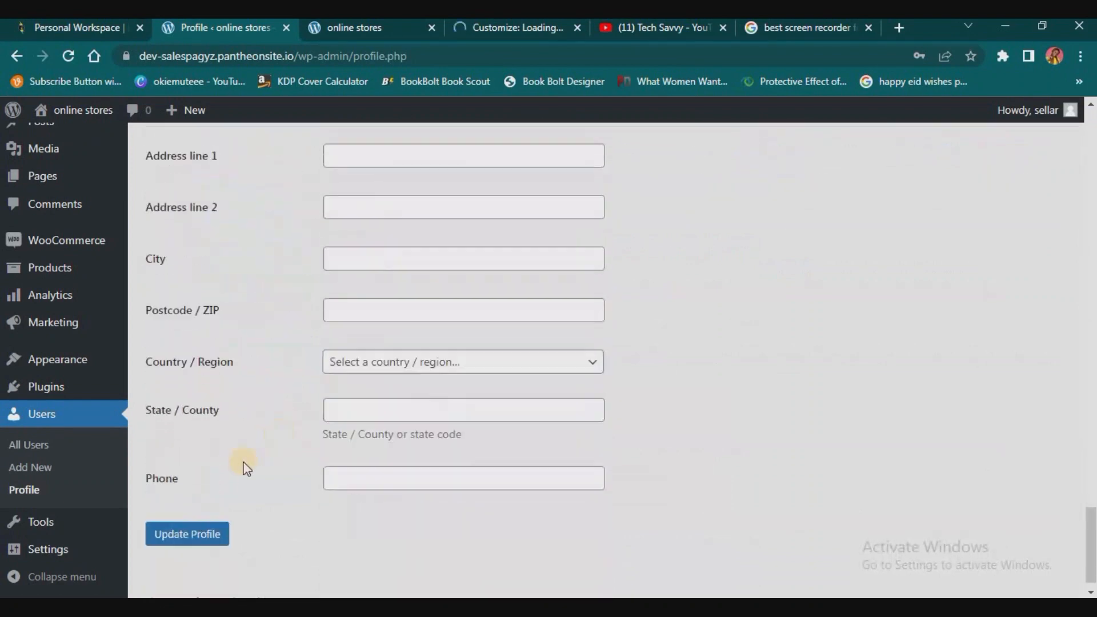
{"action": "left_click", "coordinate": [184, 516]}
{"action": "scroll", "coordinate": [437, 392], "scroll_direction": "up", "scroll_amount": 20}
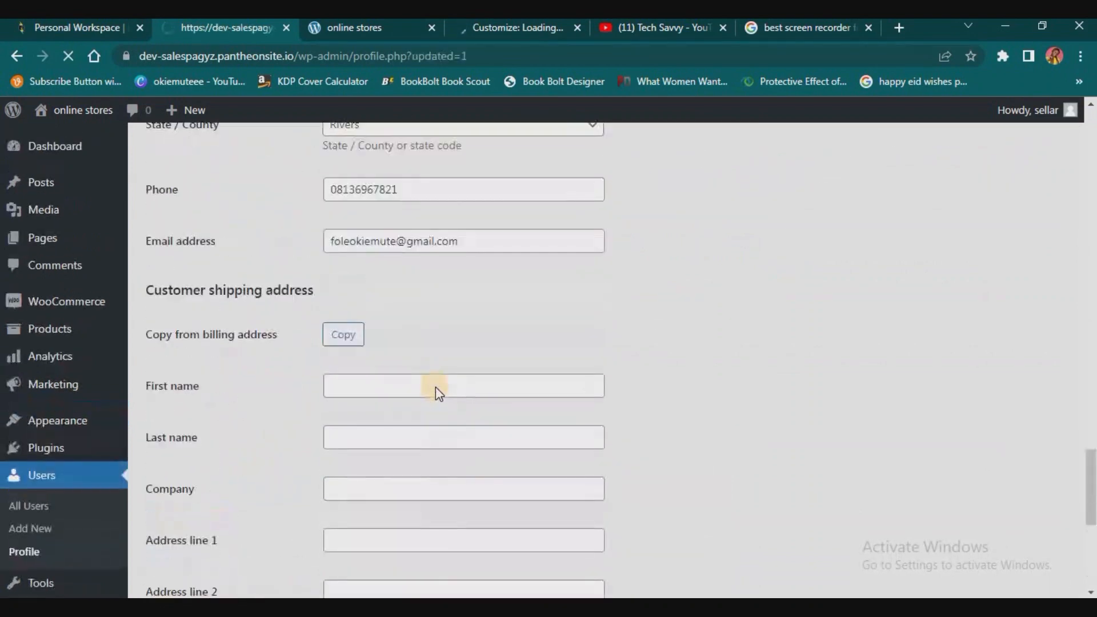
{"action": "scroll", "coordinate": [440, 386], "scroll_direction": "down", "scroll_amount": 5}
{"action": "scroll", "coordinate": [441, 385], "scroll_direction": "up", "scroll_amount": 5}
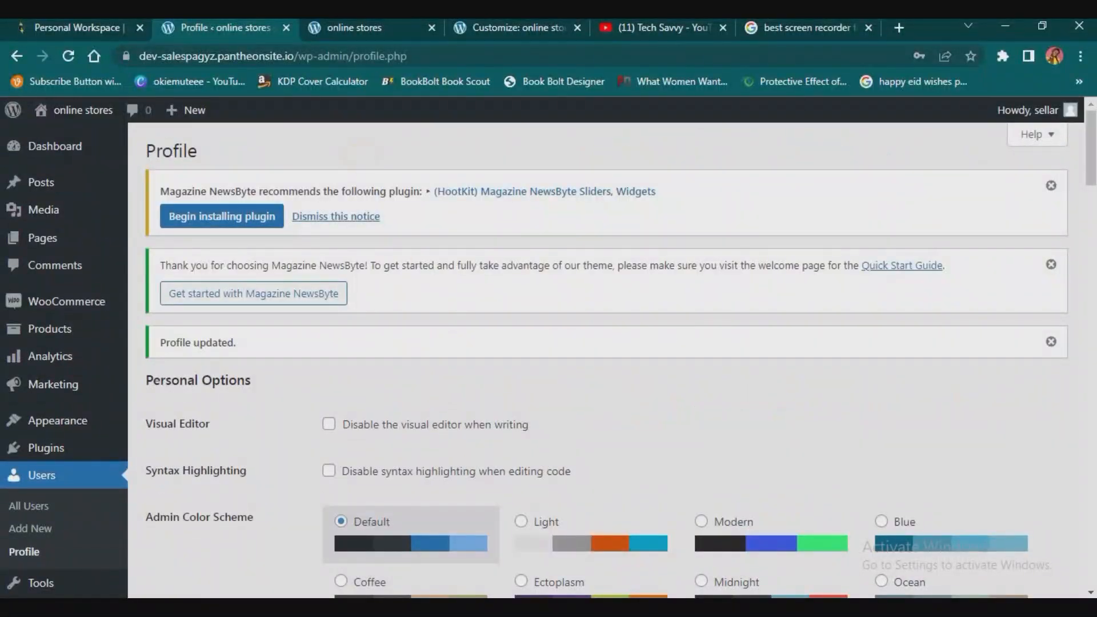
Reload the live site tab and scroll through the front page.
{"action": "left_click", "coordinate": [377, 28]}
{"action": "left_click", "coordinate": [67, 56]}
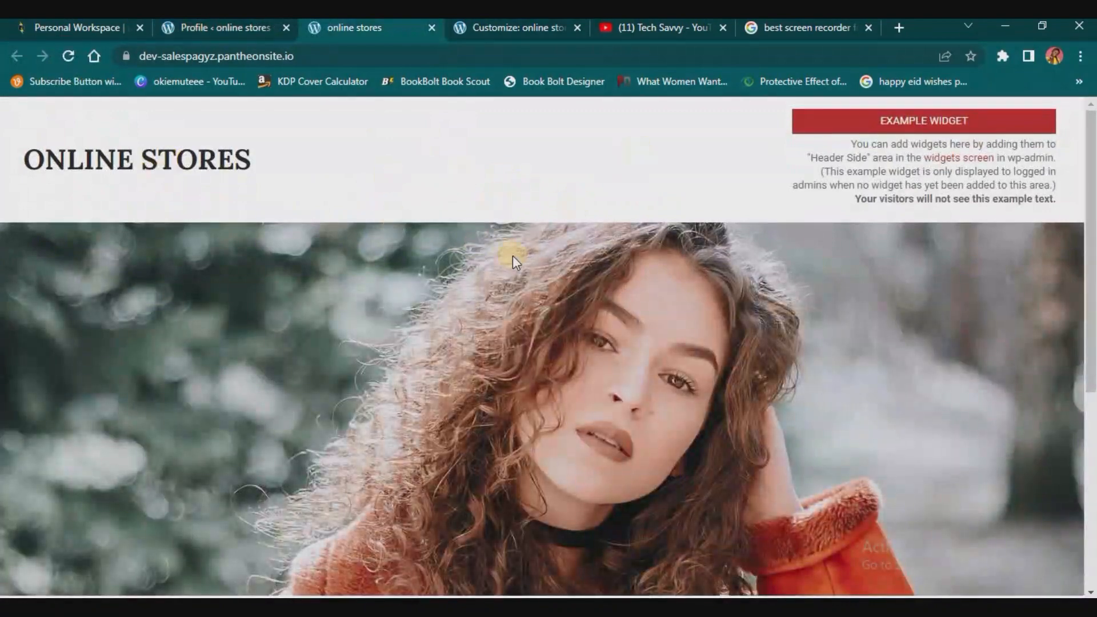
{"action": "scroll", "coordinate": [548, 252], "scroll_direction": "down", "scroll_amount": 3}
{"action": "scroll", "coordinate": [548, 252], "scroll_direction": "up", "scroll_amount": 3}
{"action": "scroll", "coordinate": [1056, 224], "scroll_direction": "down", "scroll_amount": 3}
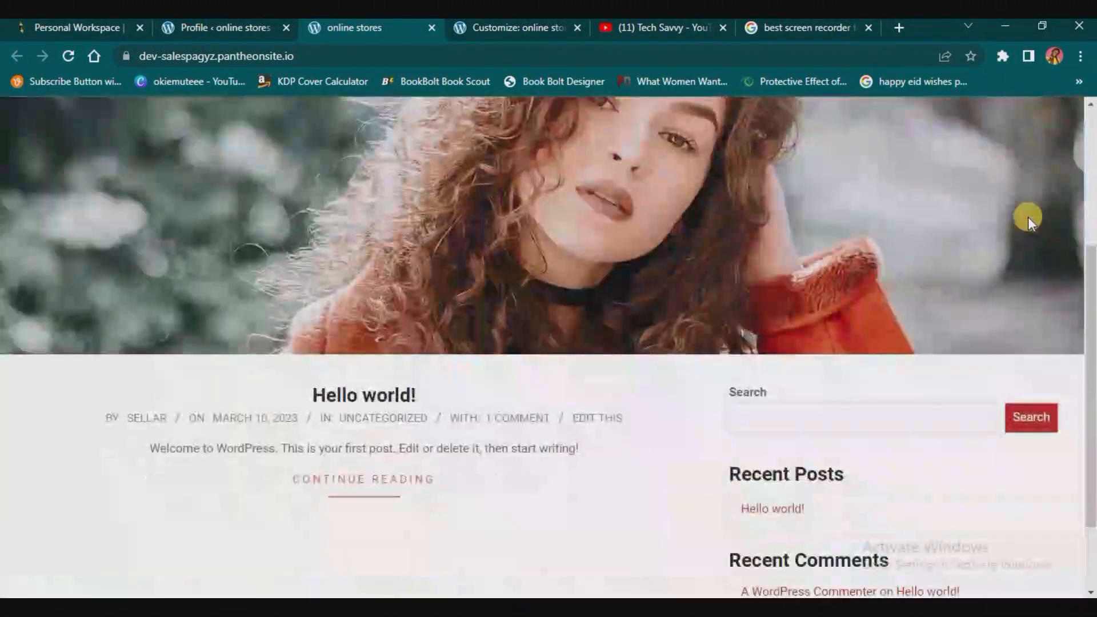
{"action": "scroll", "coordinate": [1056, 225], "scroll_direction": "down", "scroll_amount": 2}
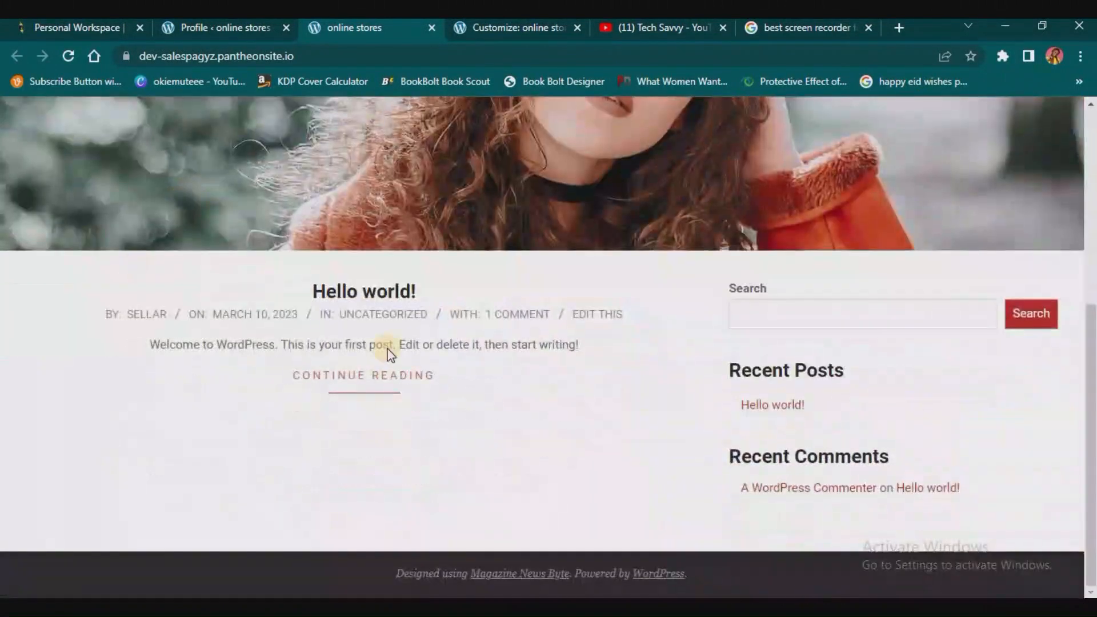
In the Customizer, browse the Logo and Homepage Settings sections, ending on Logo settings.
{"action": "left_click", "coordinate": [490, 28]}
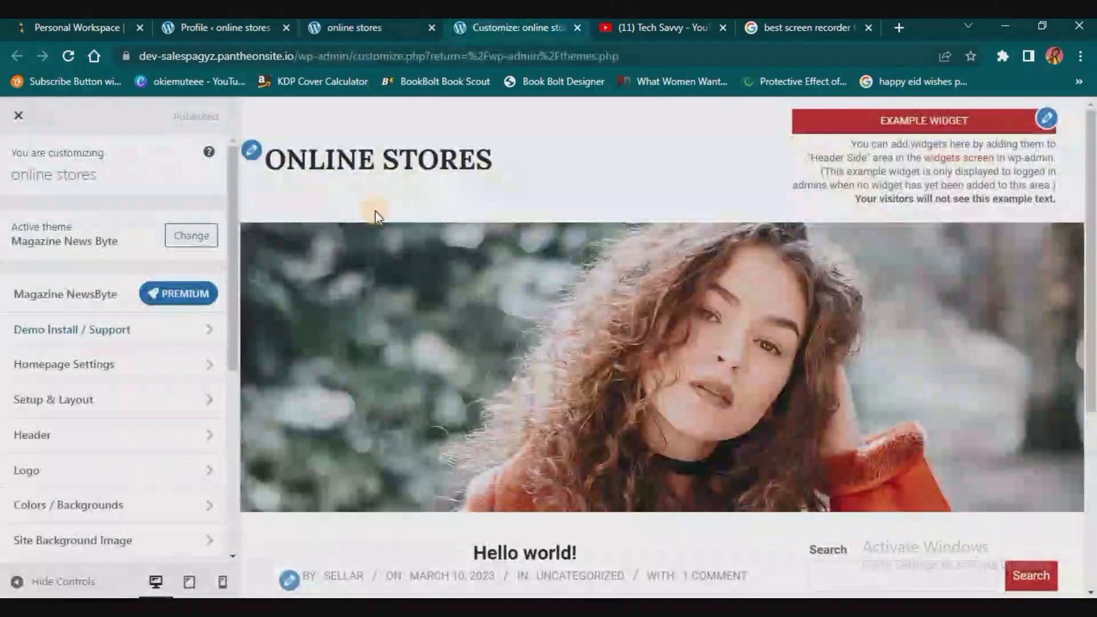
{"action": "left_click", "coordinate": [252, 152]}
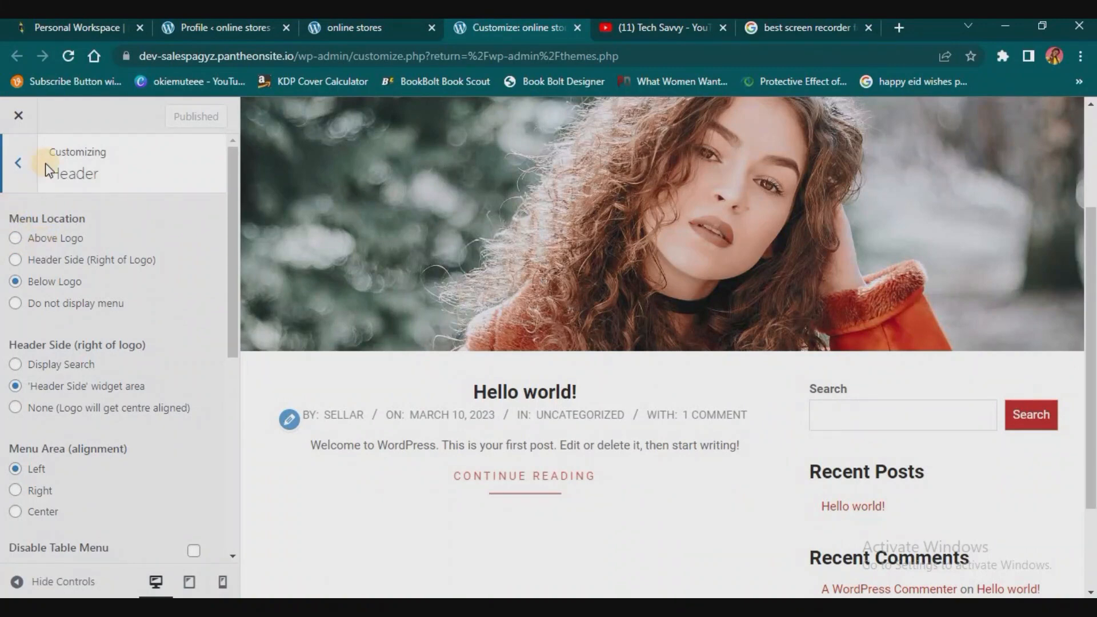
{"action": "left_click", "coordinate": [21, 170]}
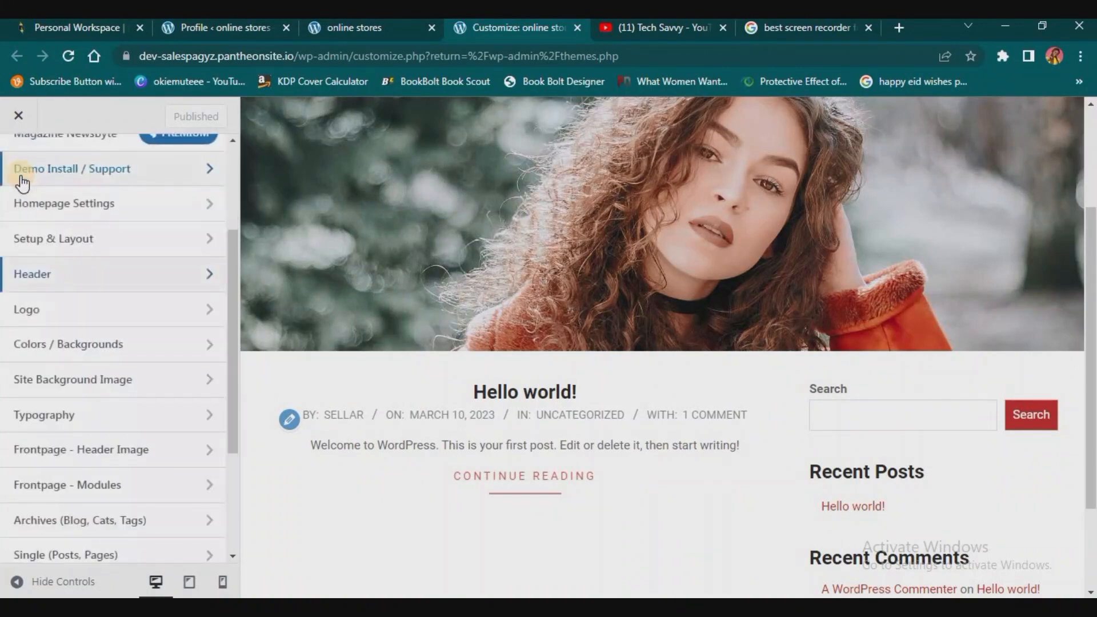
{"action": "left_click", "coordinate": [96, 206]}
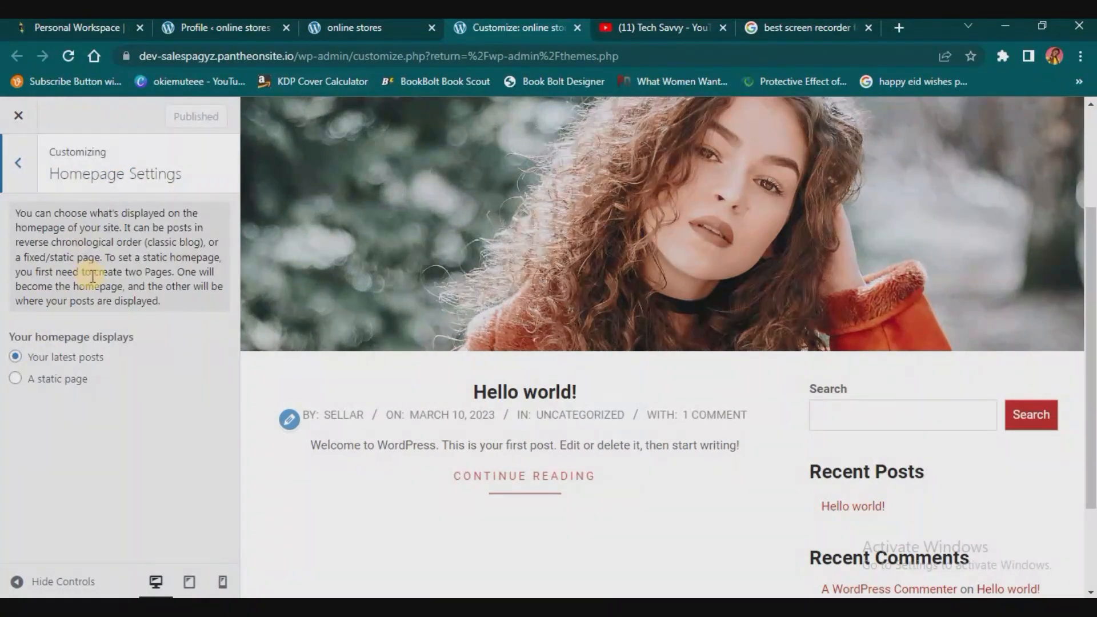
{"action": "left_click", "coordinate": [35, 164]}
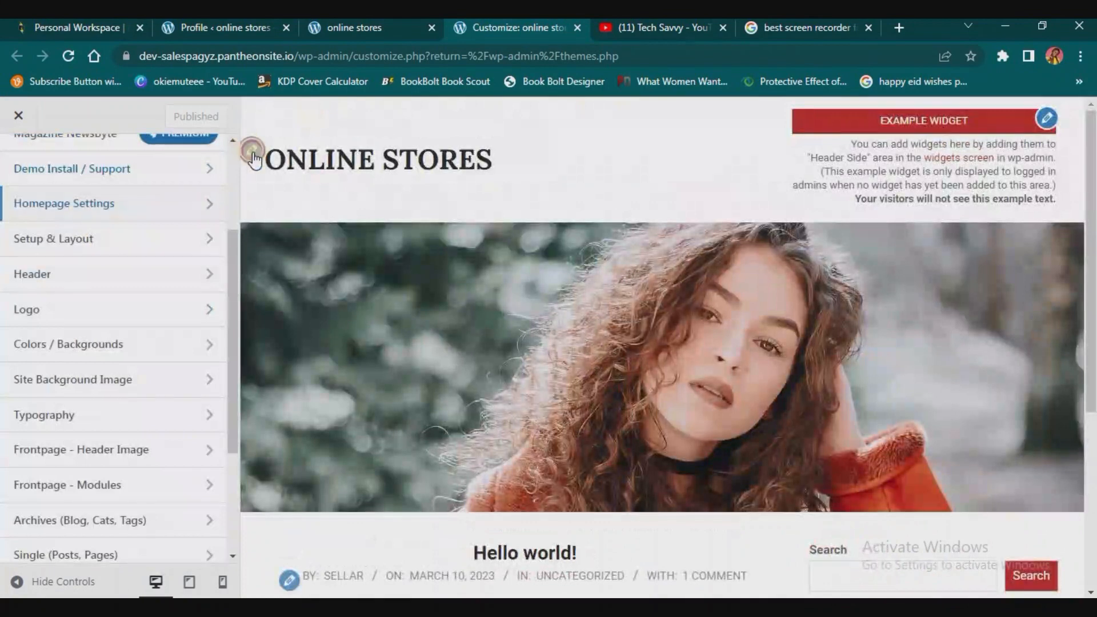
{"action": "left_click", "coordinate": [253, 152]}
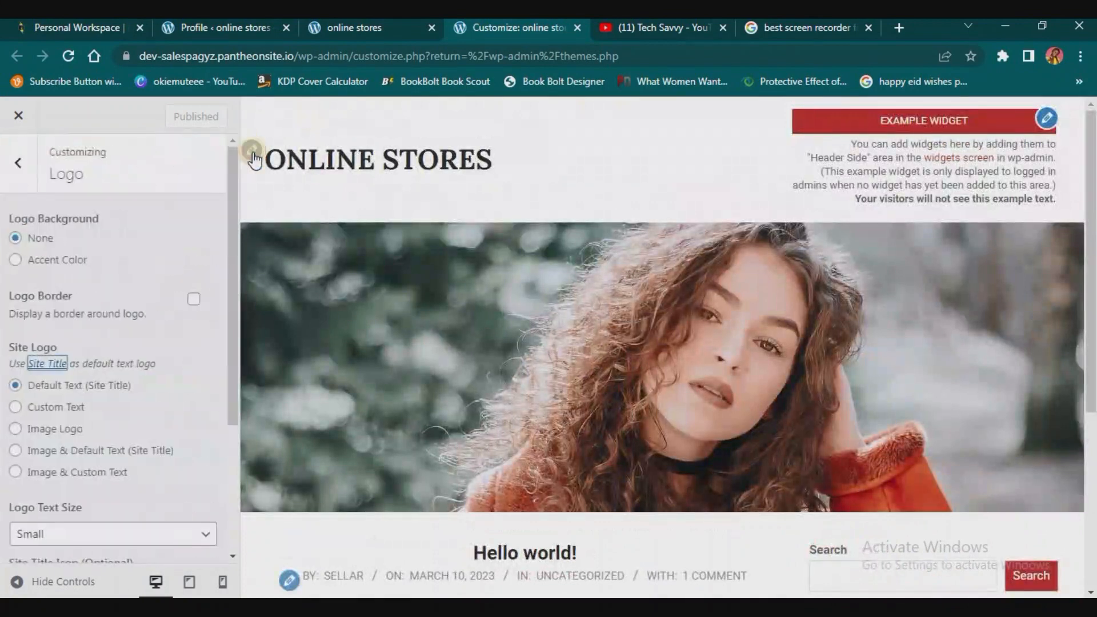
Open Settings > General from the Customizer's Site Title link.
{"action": "left_click", "coordinate": [39, 363]}
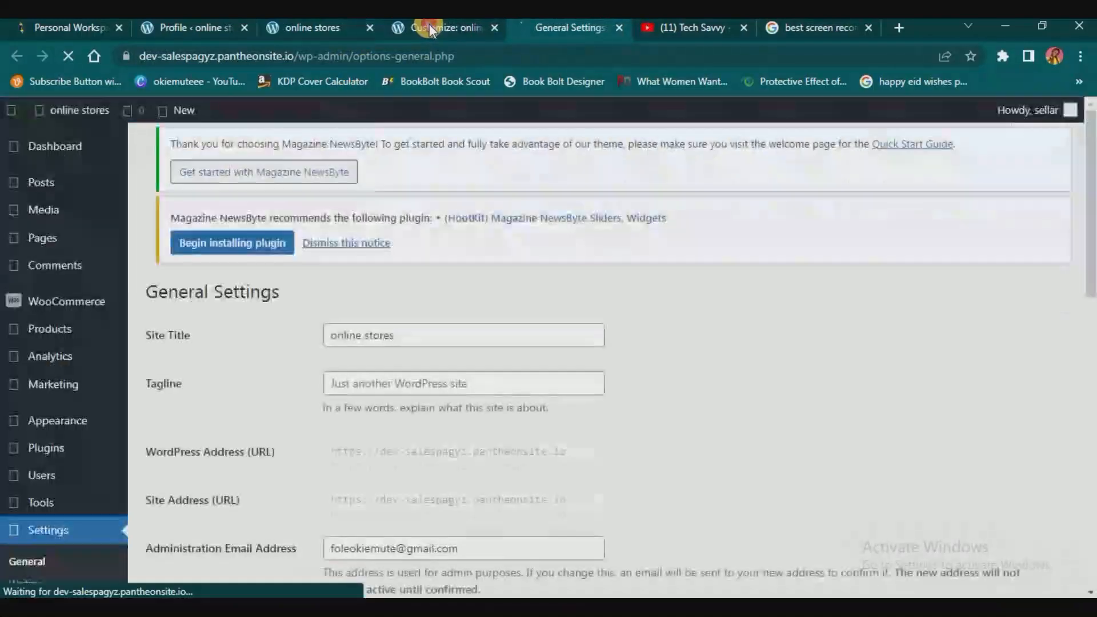
{"action": "left_click", "coordinate": [430, 27]}
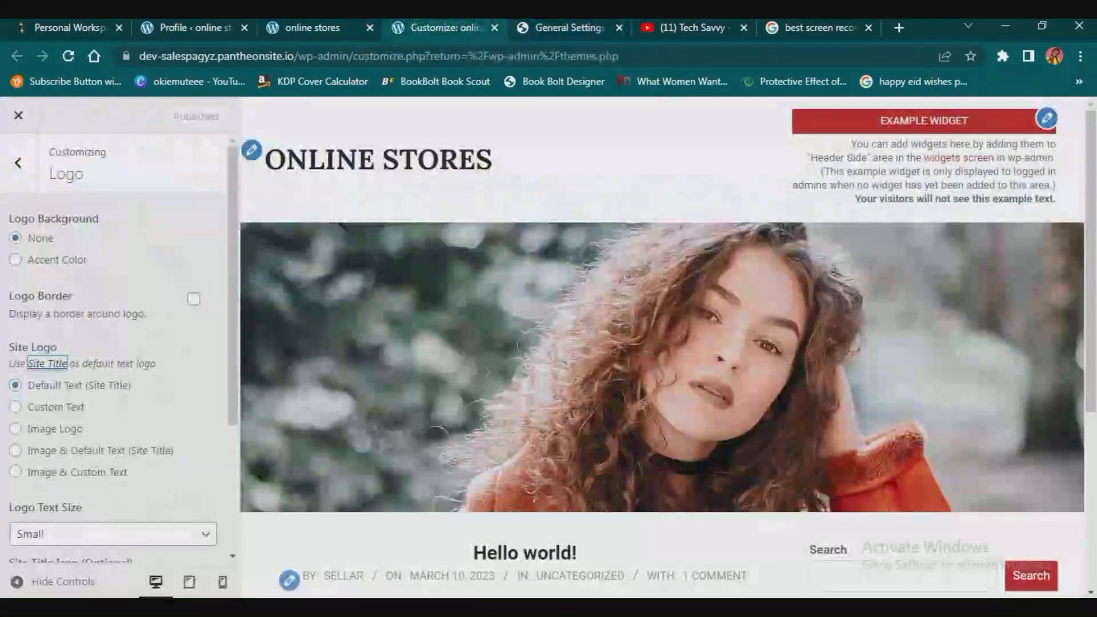
{"action": "left_click", "coordinate": [565, 28]}
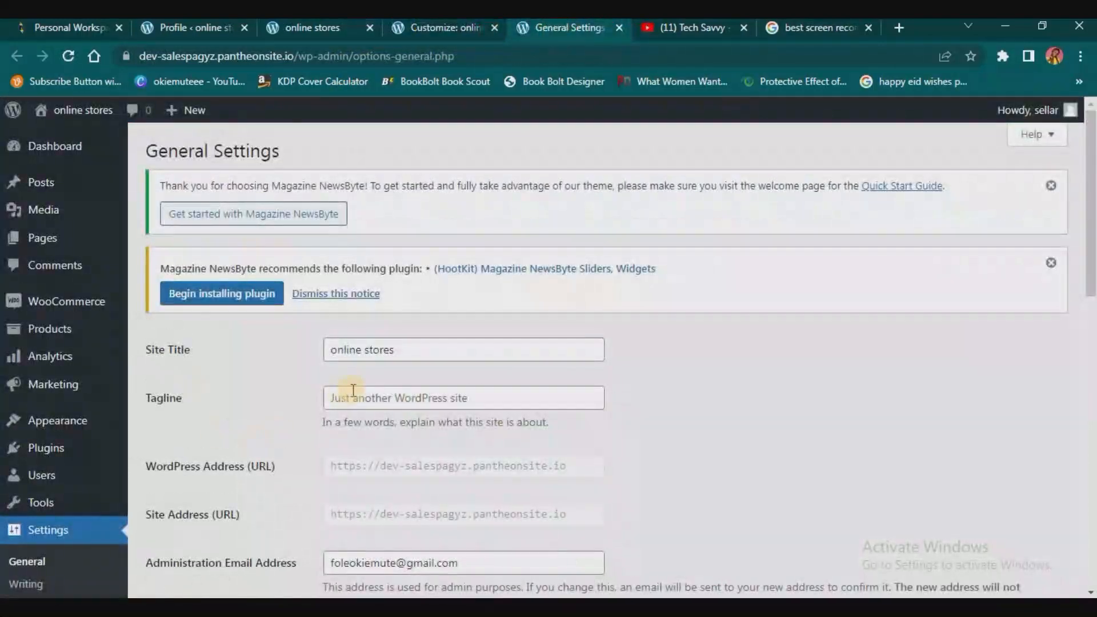
{"action": "left_click", "coordinate": [452, 23]}
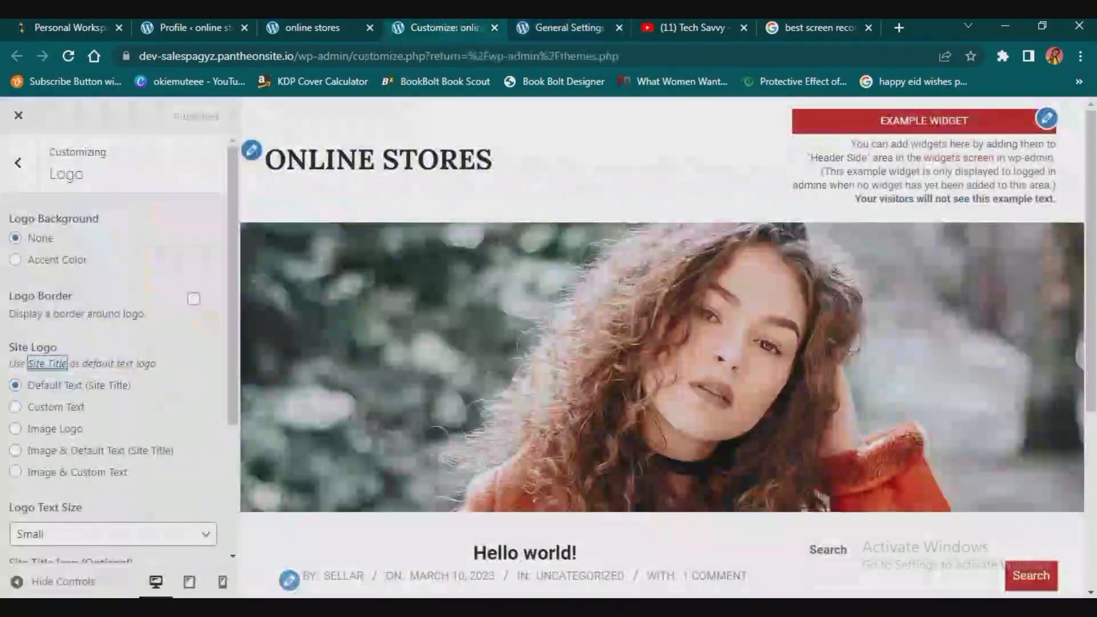
{"action": "left_click", "coordinate": [572, 34]}
Replace the site title 'online stores' with Info Digest and save the General Settings.
{"action": "left_click_drag", "start_coordinate": [396, 350], "coordinate": [303, 351]}
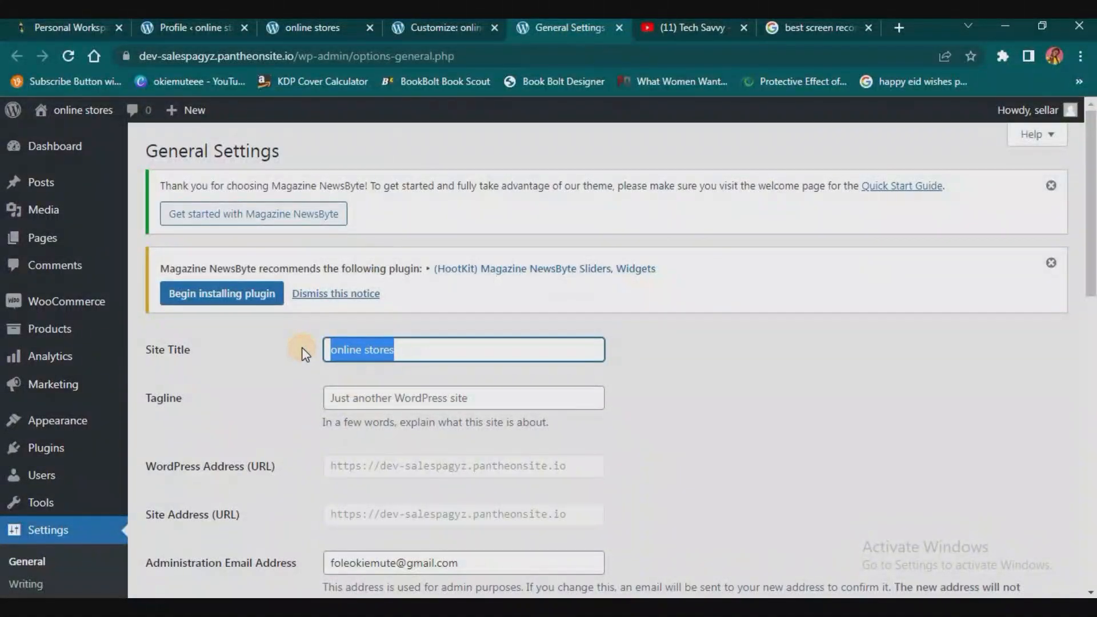
{"action": "type", "text": "N"}
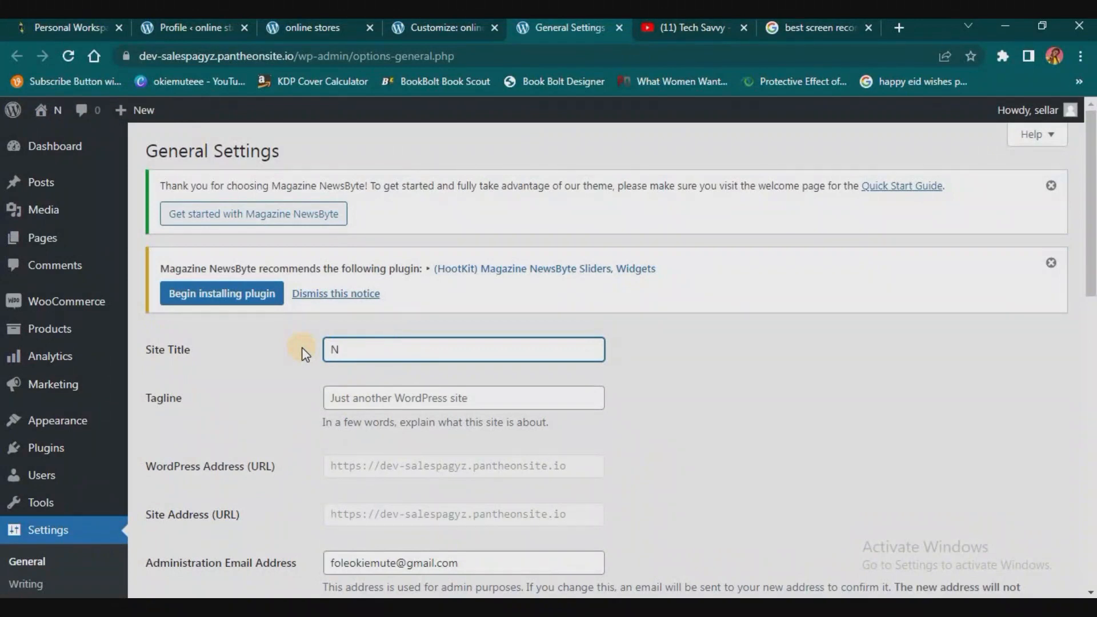
{"action": "key", "text": "BackSpace"}
{"action": "type", "text": "idf"}
{"action": "key", "text": "BackSpace"}
{"action": "key", "text": "BackSpace"}
{"action": "key", "text": "BackSpace"}
{"action": "type", "text": "Info "}
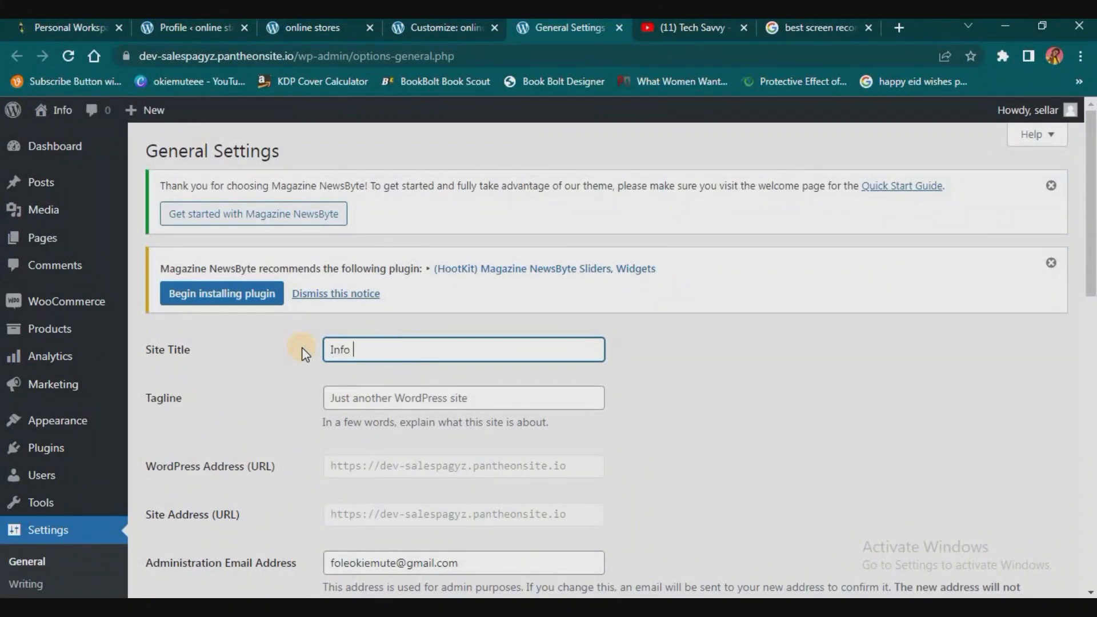
{"action": "type", "text": "Digetst"}
{"action": "left_click", "coordinate": [394, 398]}
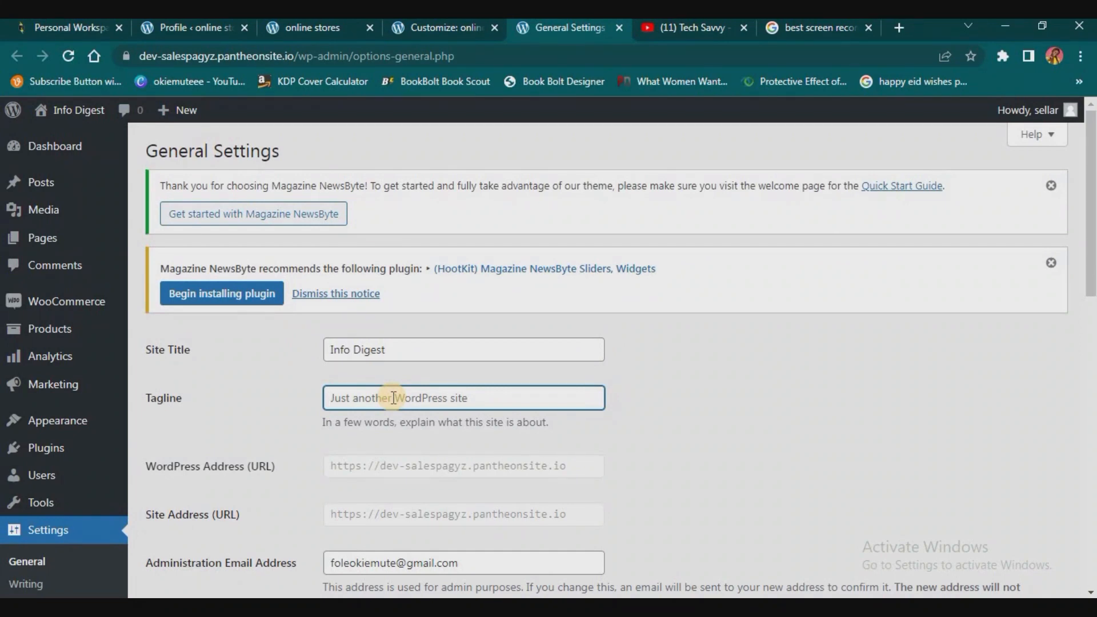
{"action": "scroll", "coordinate": [643, 404], "scroll_direction": "down", "scroll_amount": 10}
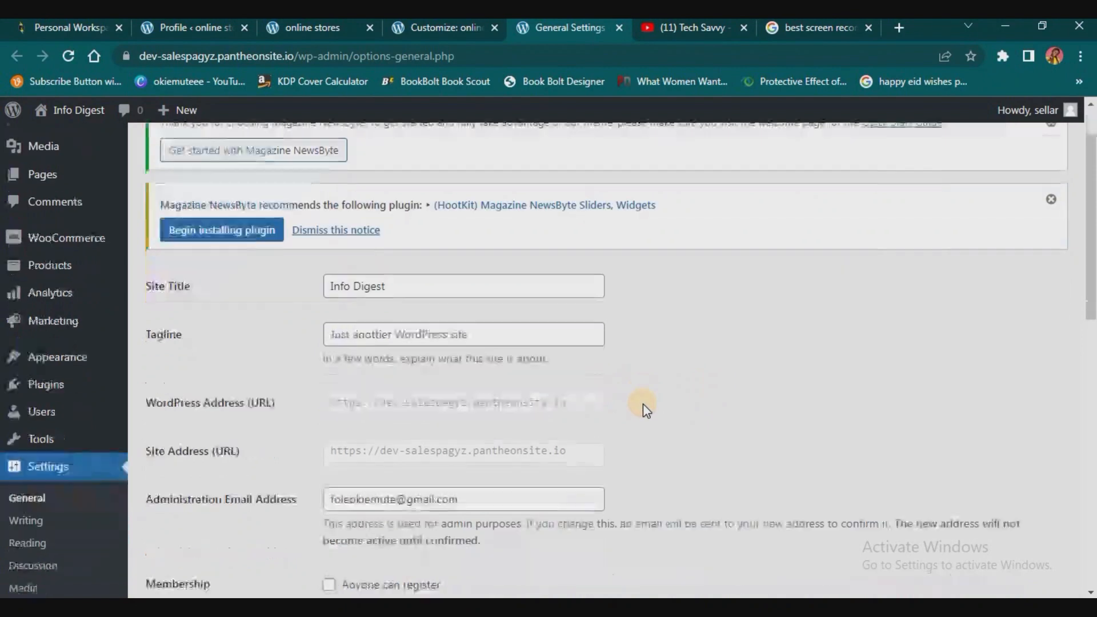
{"action": "left_click", "coordinate": [220, 518]}
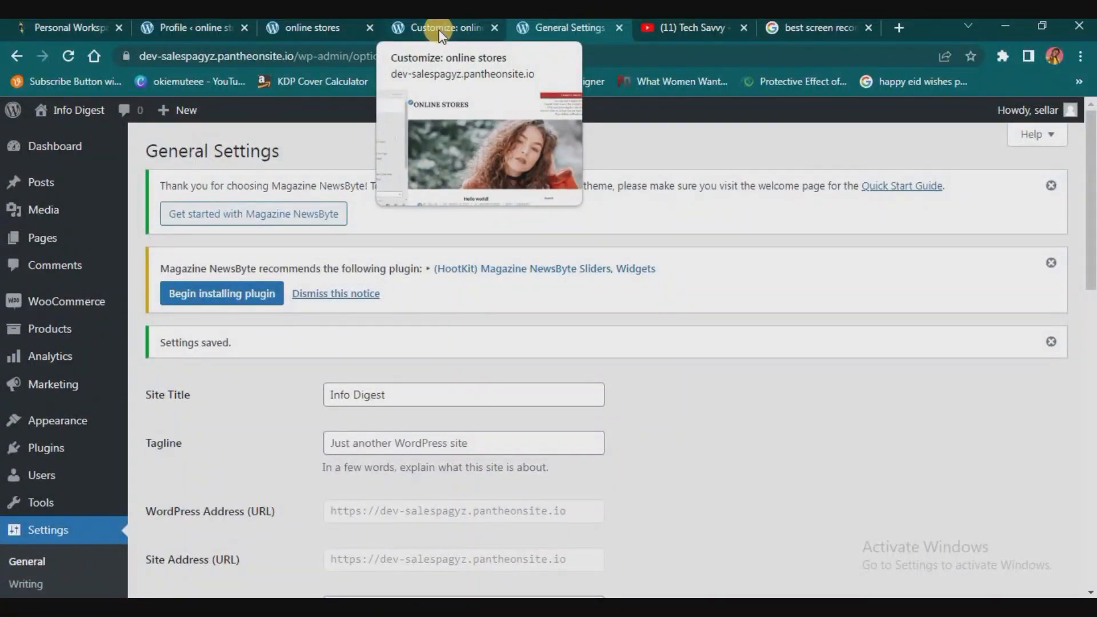
{"action": "left_click", "coordinate": [439, 33]}
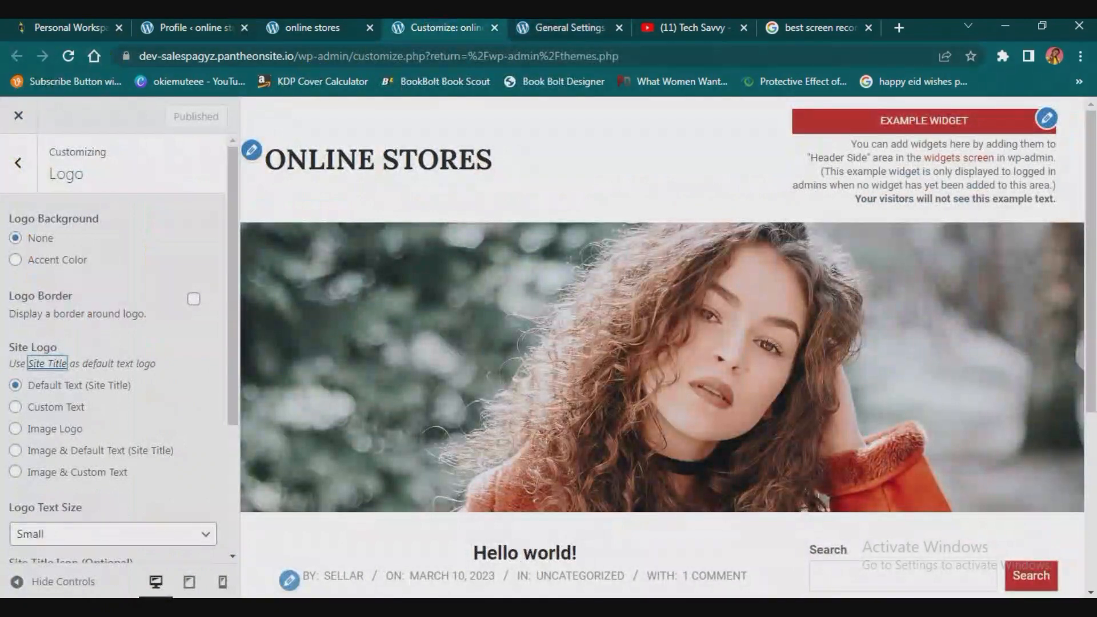
Reload the live site to see the INFO DIGEST header, then open the Customizer's Header section.
{"action": "left_click", "coordinate": [323, 28]}
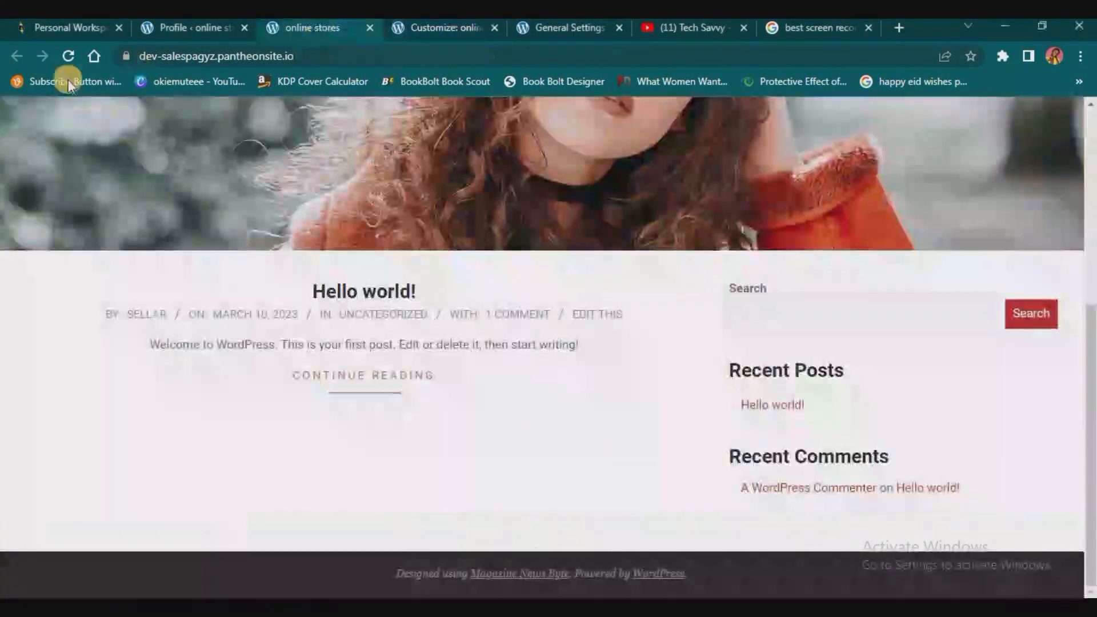
{"action": "left_click", "coordinate": [72, 56]}
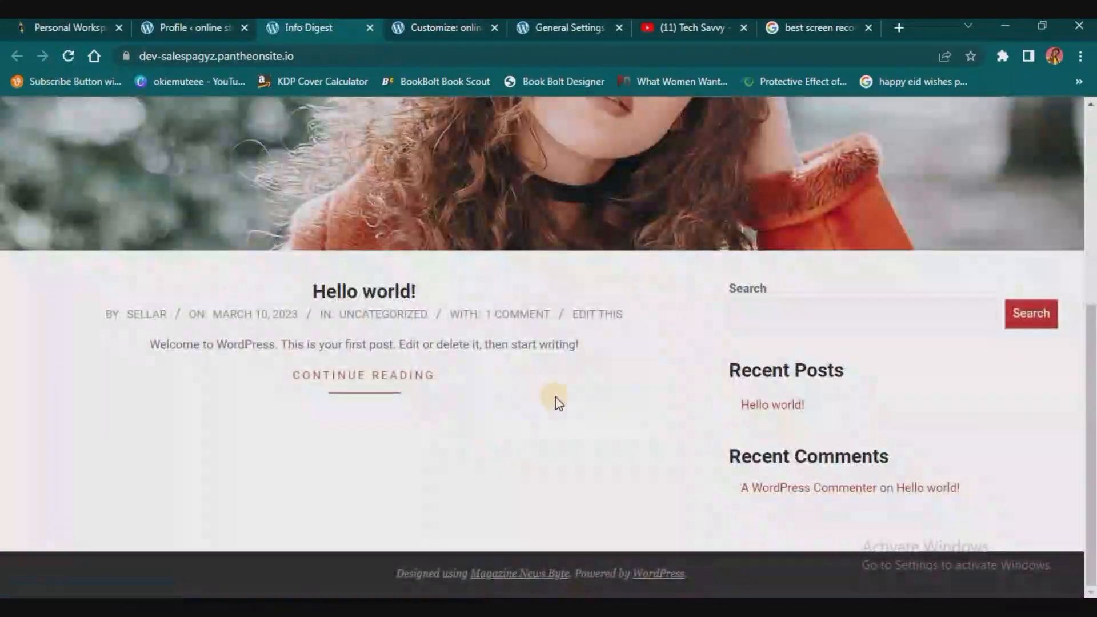
{"action": "scroll", "coordinate": [554, 402], "scroll_direction": "up", "scroll_amount": 5}
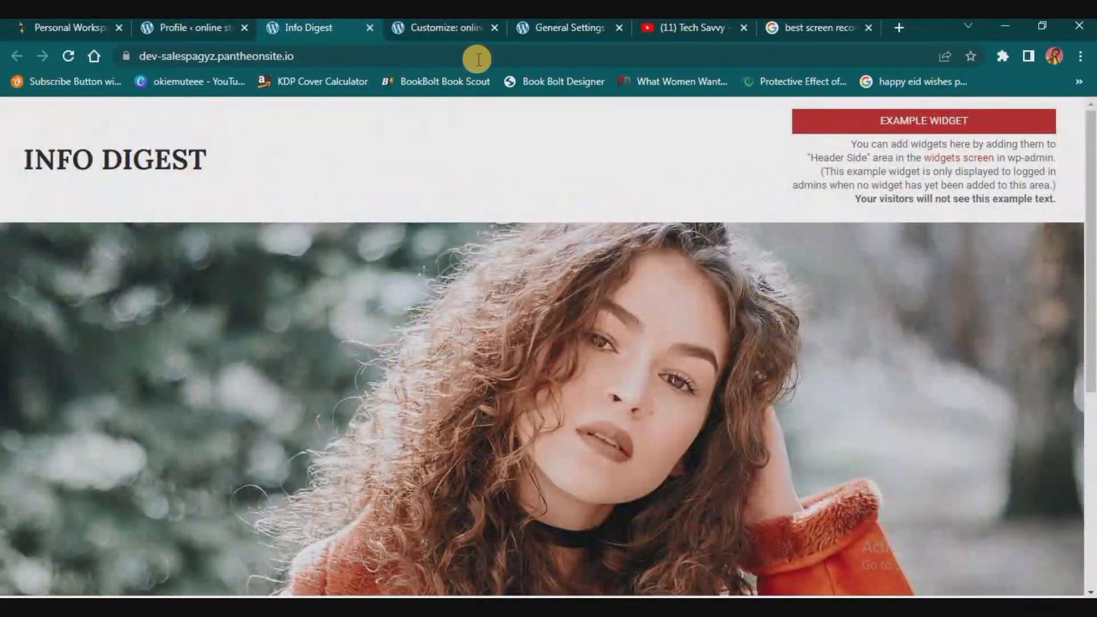
{"action": "left_click", "coordinate": [434, 28]}
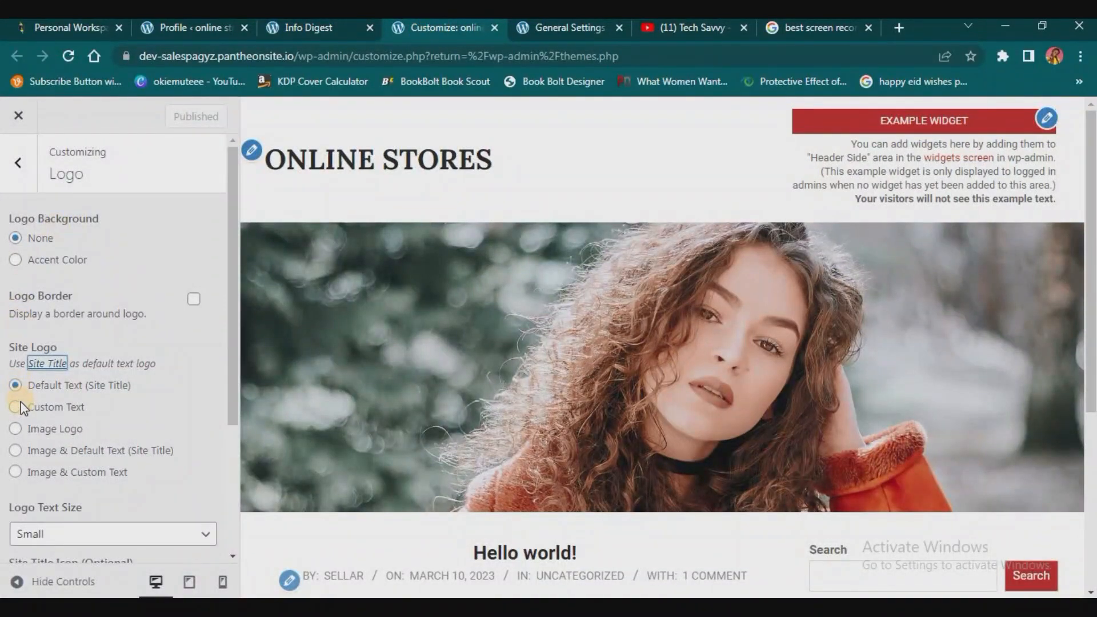
{"action": "scroll", "coordinate": [20, 400], "scroll_direction": "down", "scroll_amount": 3}
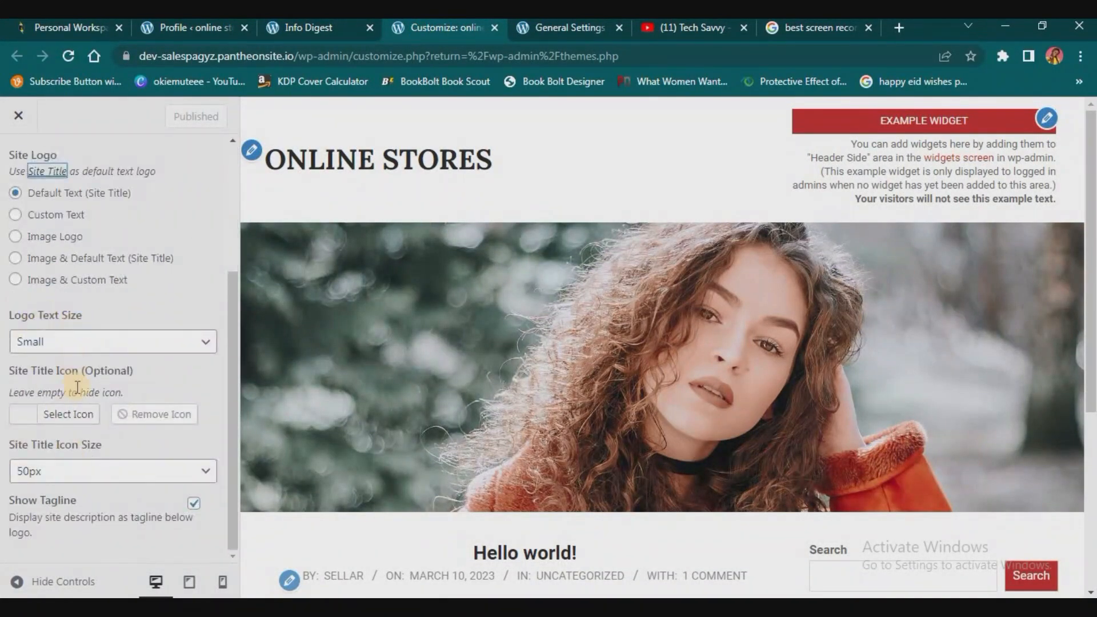
{"action": "scroll", "coordinate": [106, 514], "scroll_direction": "up", "scroll_amount": 3}
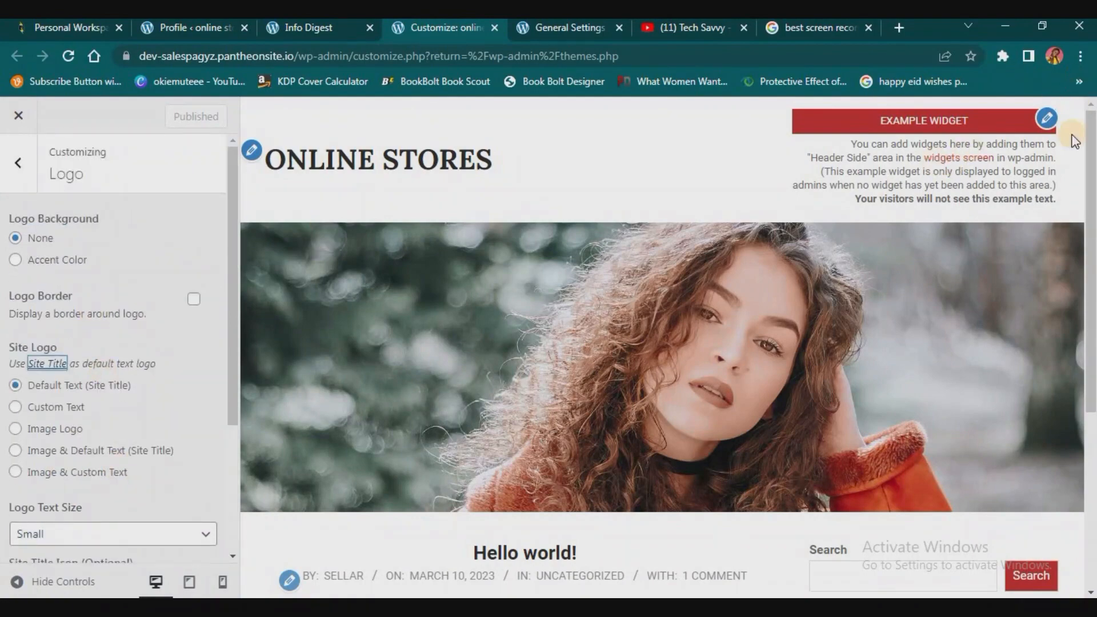
{"action": "left_click", "coordinate": [1046, 121]}
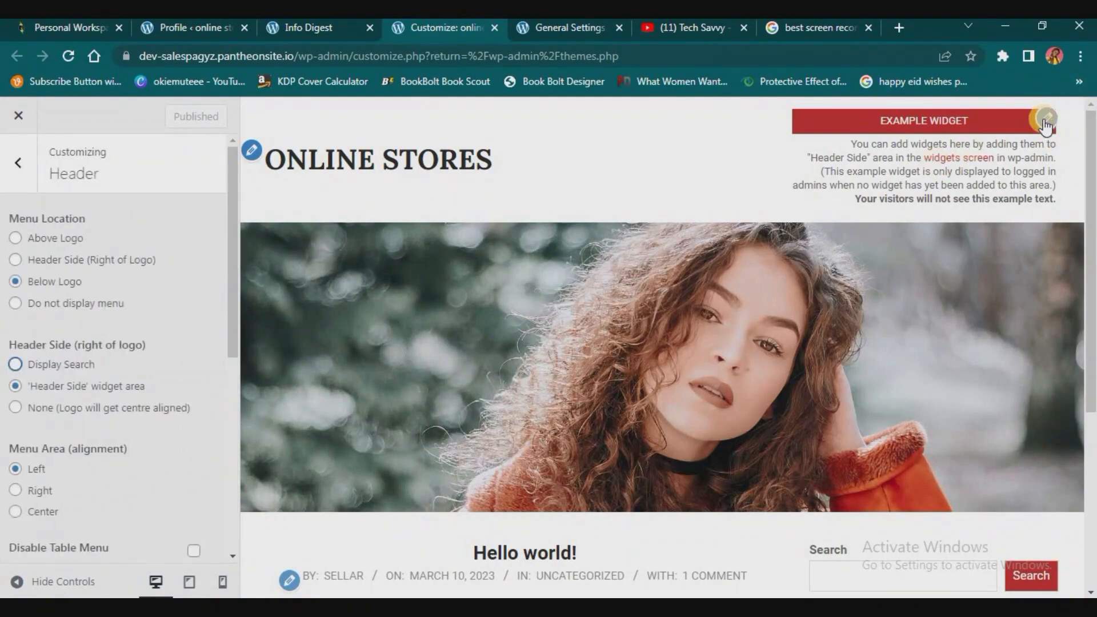
Pick the second Below Header widget layout, publish it, and view the Info Digest site.
{"action": "scroll", "coordinate": [57, 477], "scroll_direction": "down", "scroll_amount": 5}
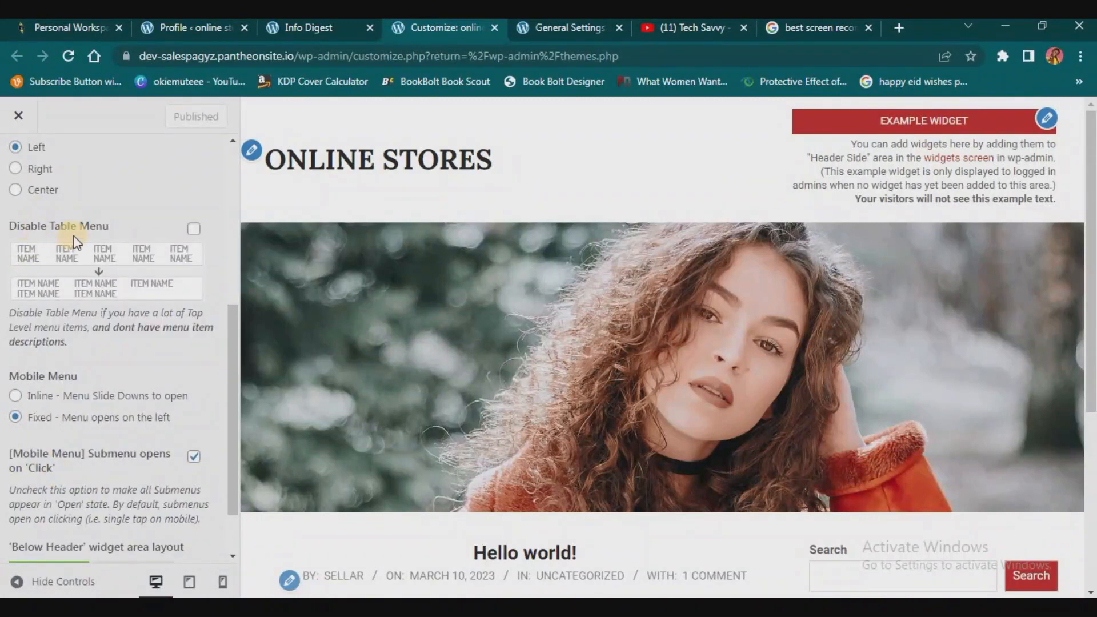
{"action": "scroll", "coordinate": [57, 434], "scroll_direction": "down", "scroll_amount": 1}
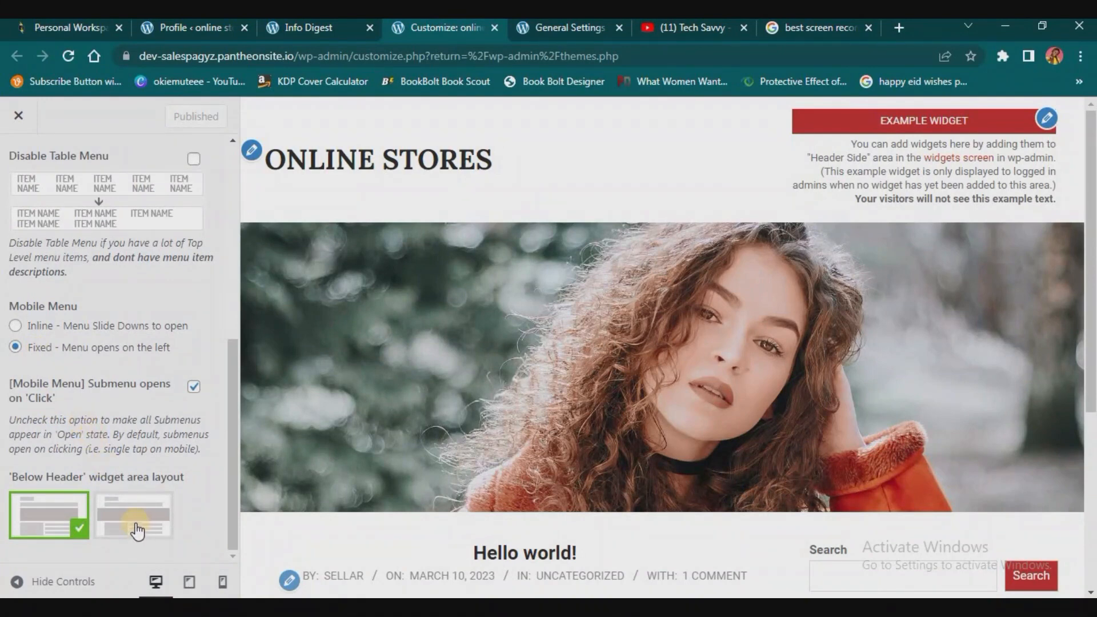
{"action": "left_click", "coordinate": [123, 516]}
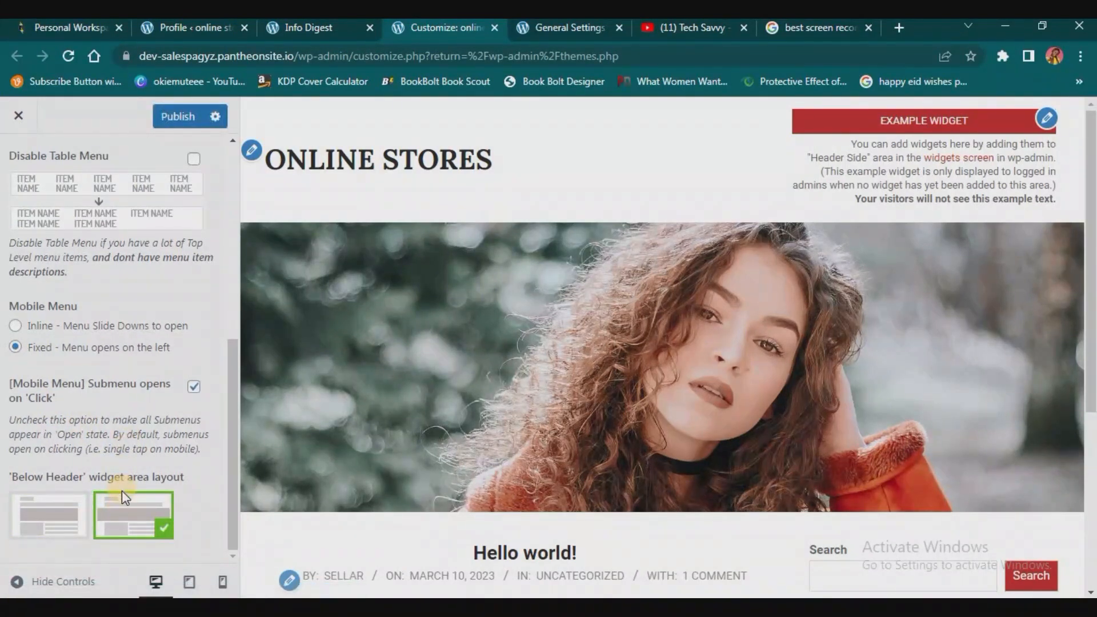
{"action": "scroll", "coordinate": [122, 490], "scroll_direction": "up", "scroll_amount": 6}
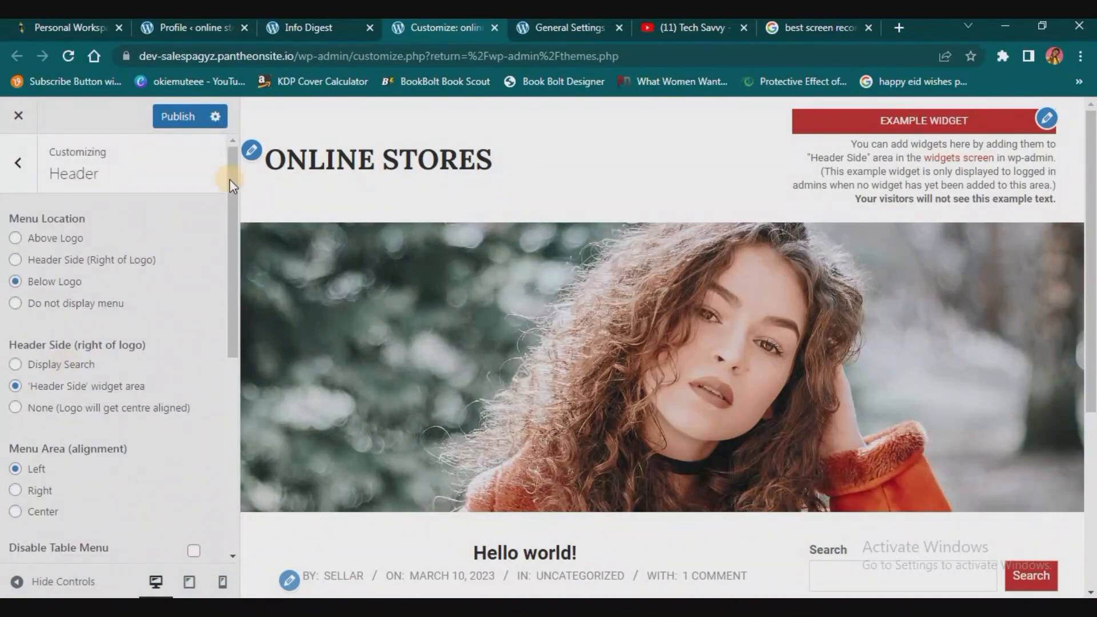
{"action": "left_click", "coordinate": [168, 117]}
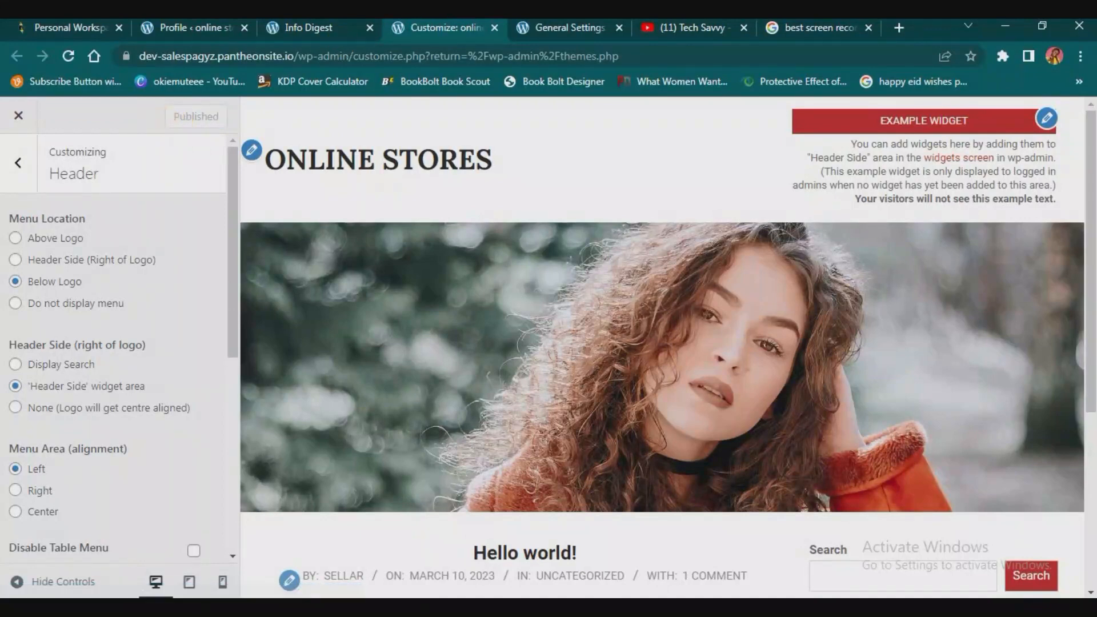
{"action": "left_click", "coordinate": [307, 28]}
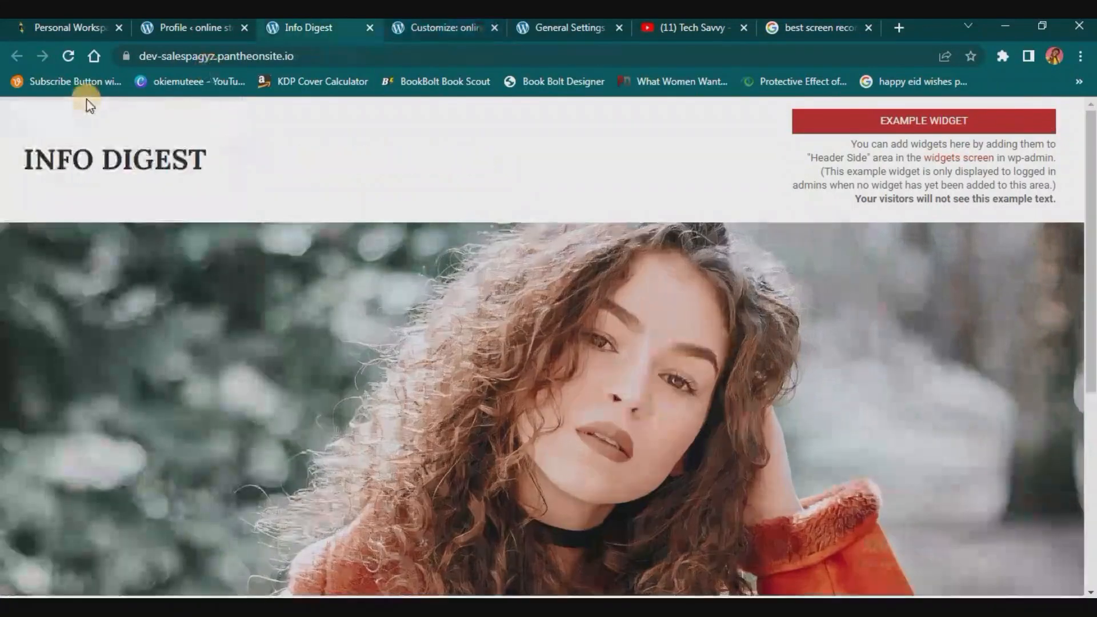
Reload the Info Digest site to check the theme changes.
{"action": "left_click", "coordinate": [65, 56]}
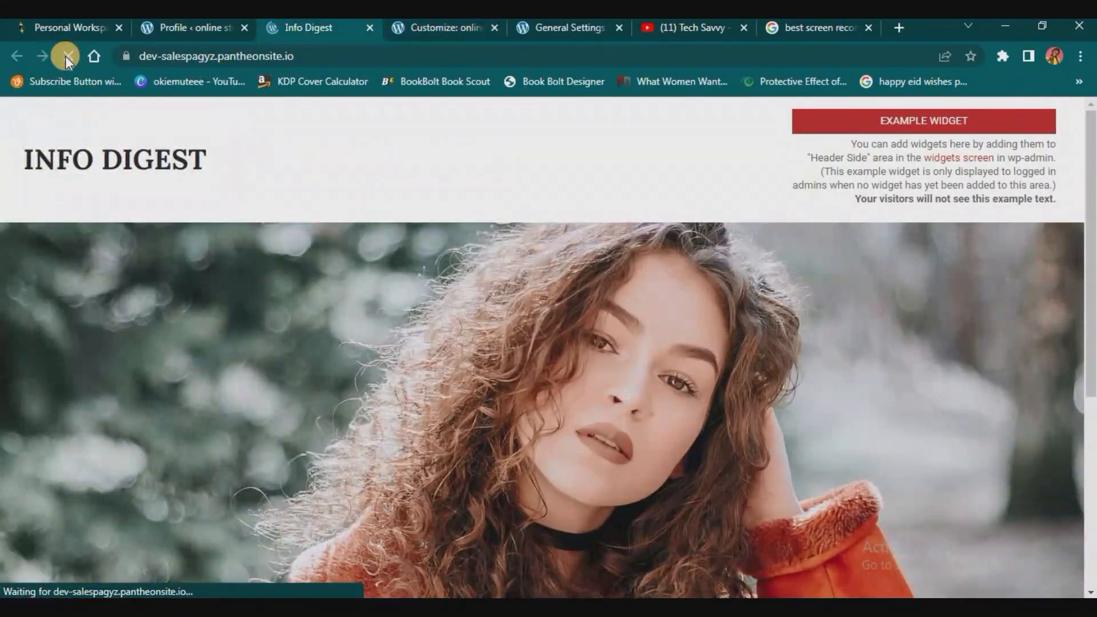
{"action": "left_click", "coordinate": [423, 33]}
{"action": "left_click", "coordinate": [314, 31]}
Open Appearance > Themes, listing Magazine News Byte active beside Twenty Twenty-Three.
{"action": "left_click", "coordinate": [190, 26]}
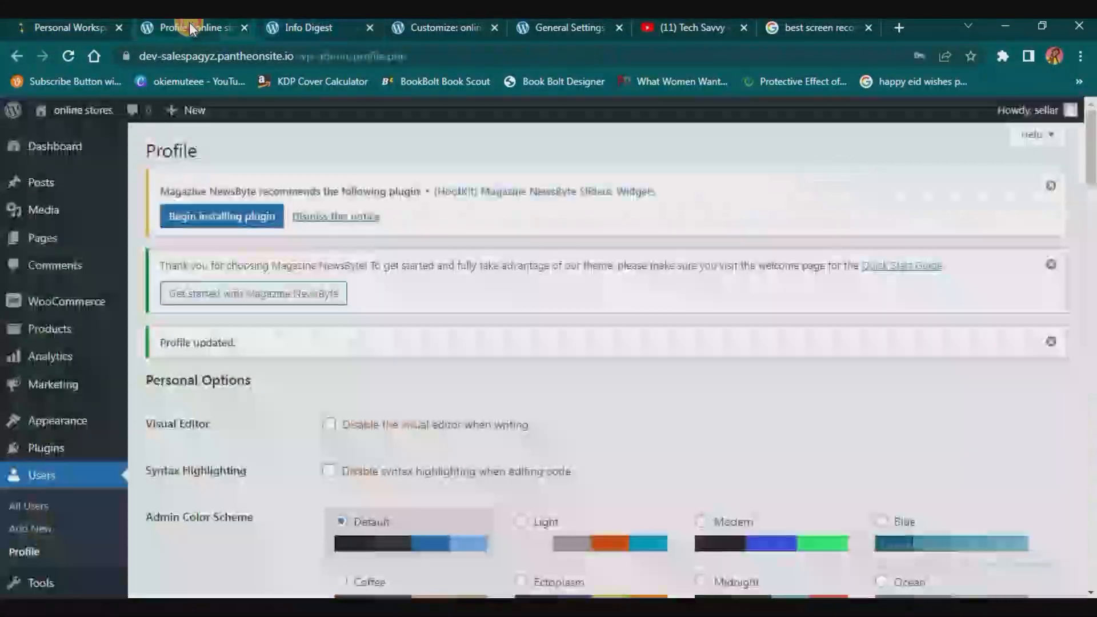
{"action": "scroll", "coordinate": [65, 334], "scroll_direction": "down", "scroll_amount": 4}
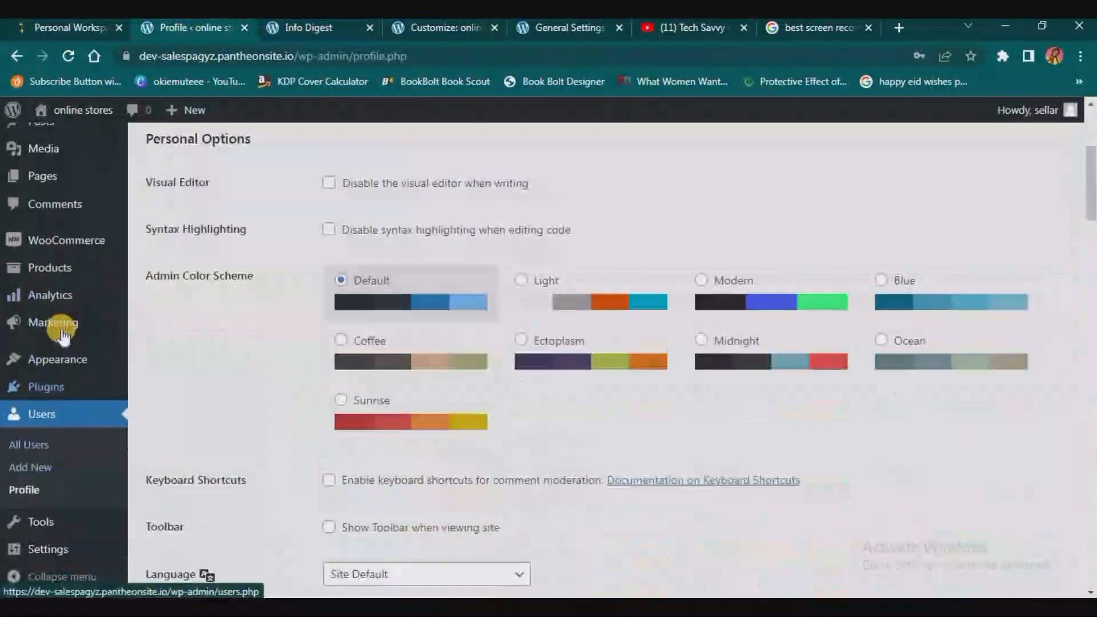
{"action": "mouse_move", "coordinate": [58, 359]}
{"action": "left_click", "coordinate": [162, 364]}
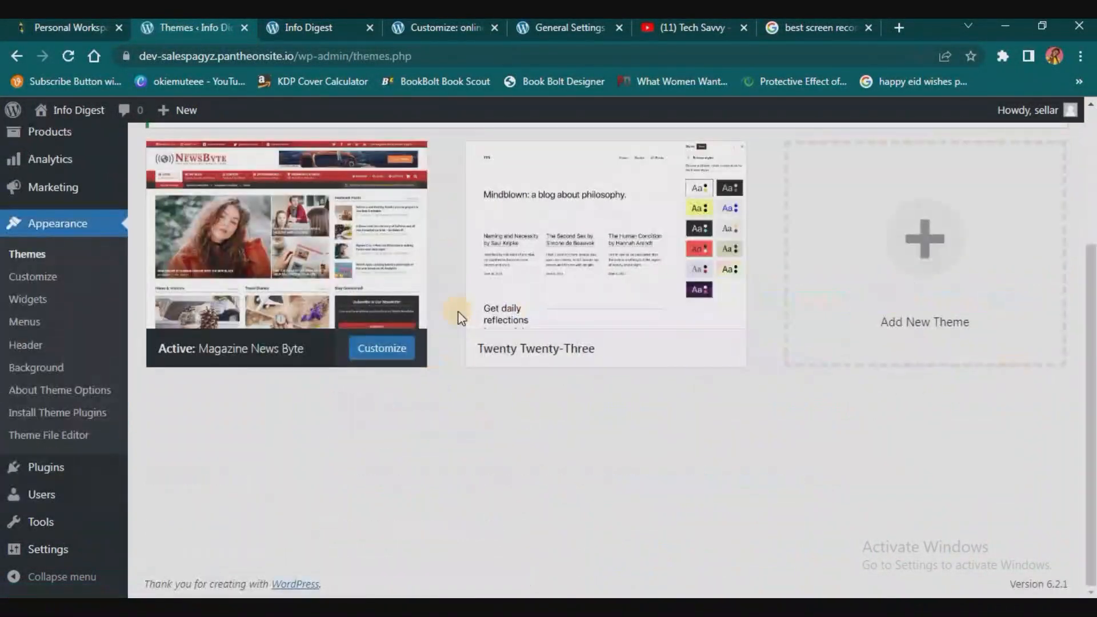
{"action": "scroll", "coordinate": [458, 311], "scroll_direction": "up", "scroll_amount": 3}
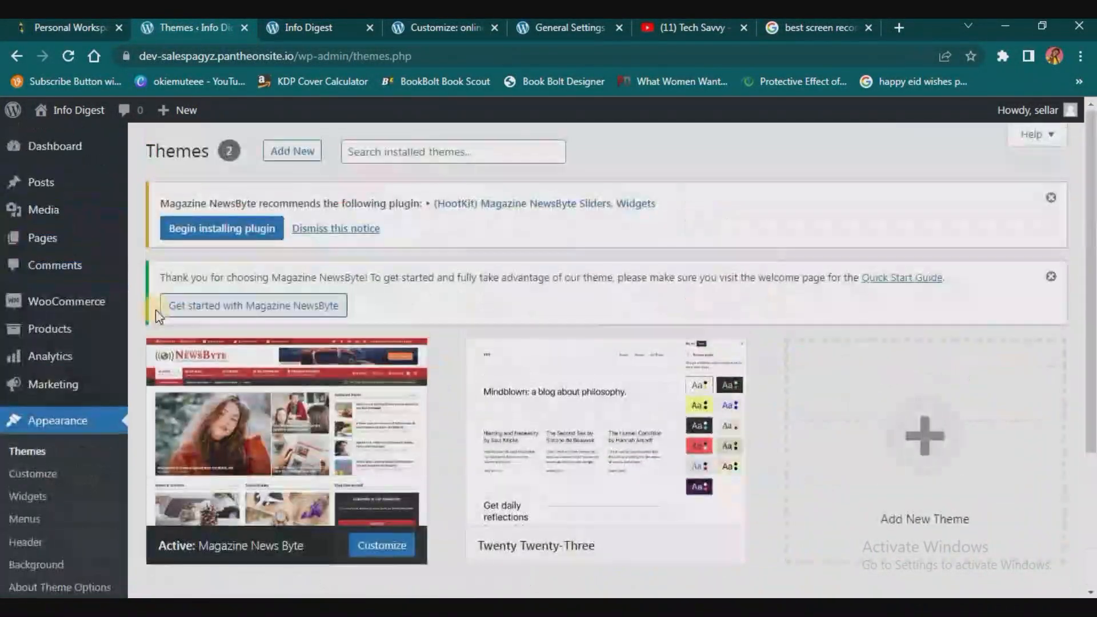
{"action": "left_click", "coordinate": [299, 157]}
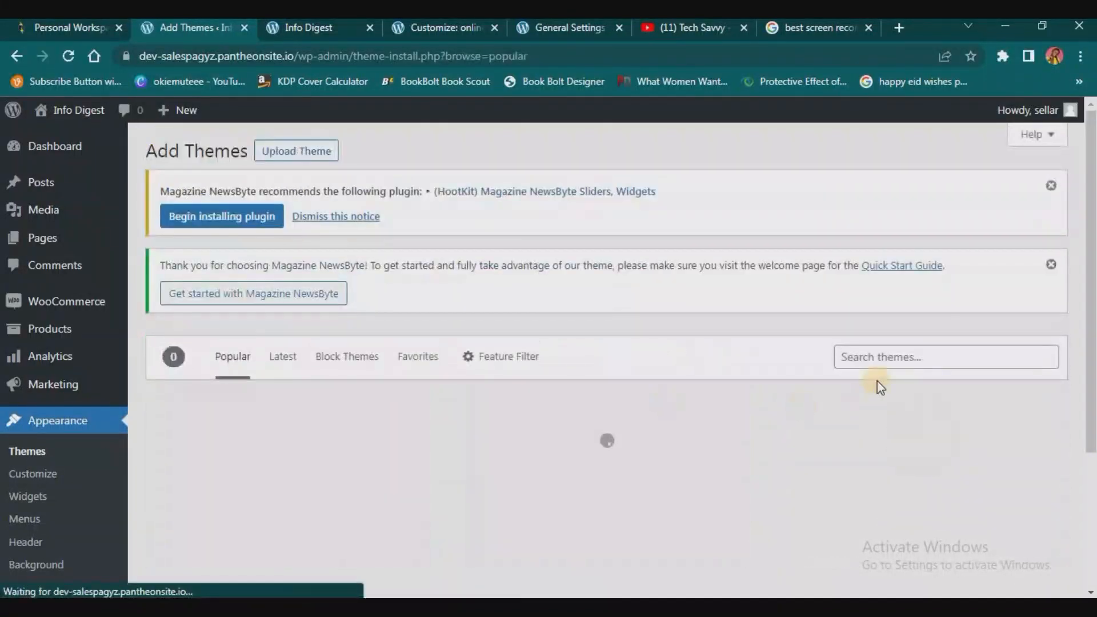
Search the theme directory for MAGAZINES and browse the results.
{"action": "left_click", "coordinate": [876, 355]}
{"action": "mouse_move", "coordinate": [9, 377]}
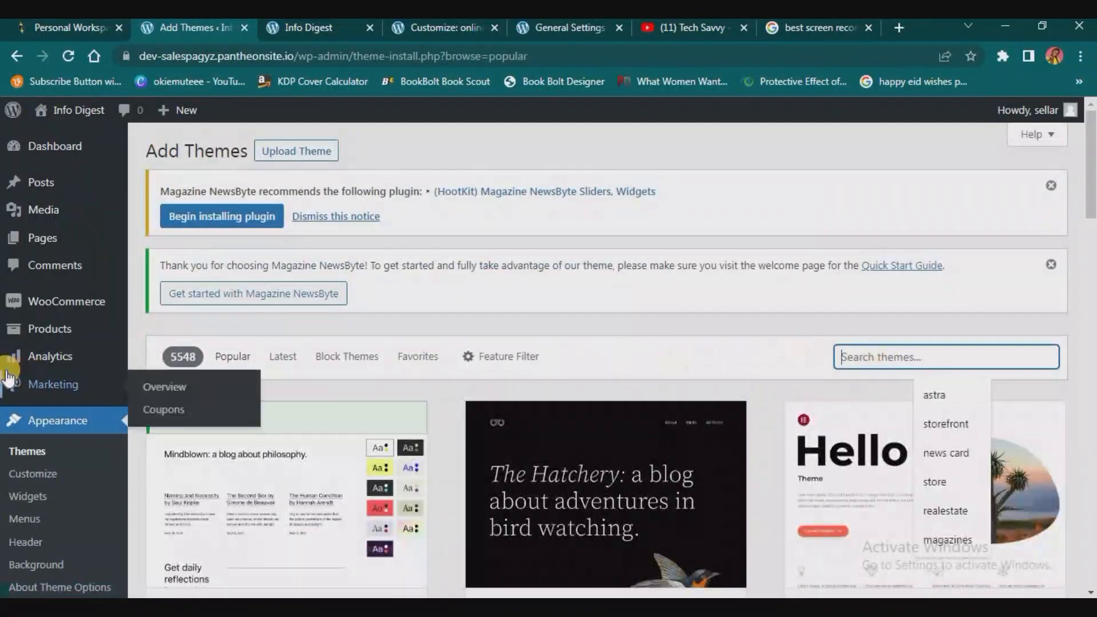
{"action": "type", "text": "MAGAZINES"}
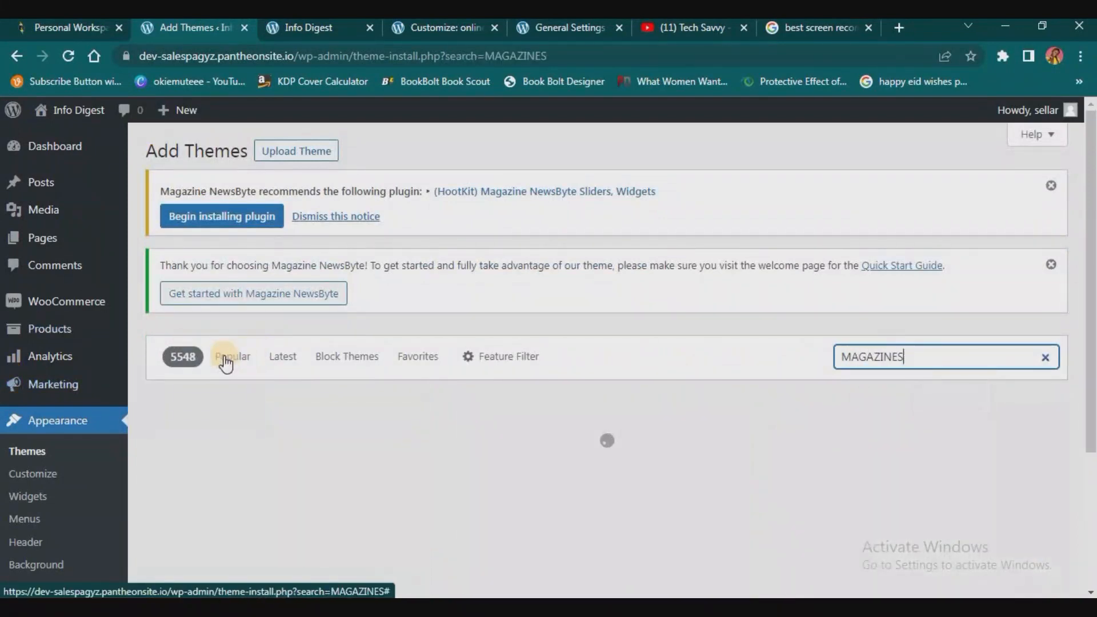
{"action": "scroll", "coordinate": [523, 444], "scroll_direction": "down", "scroll_amount": 3}
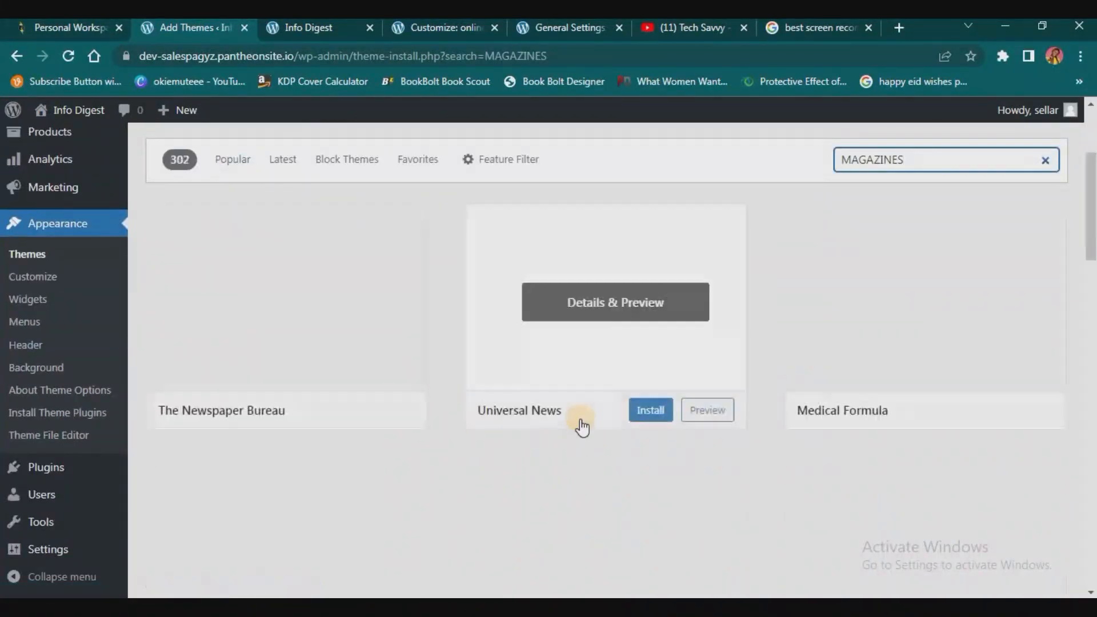
{"action": "scroll", "coordinate": [580, 425], "scroll_direction": "down", "scroll_amount": 4}
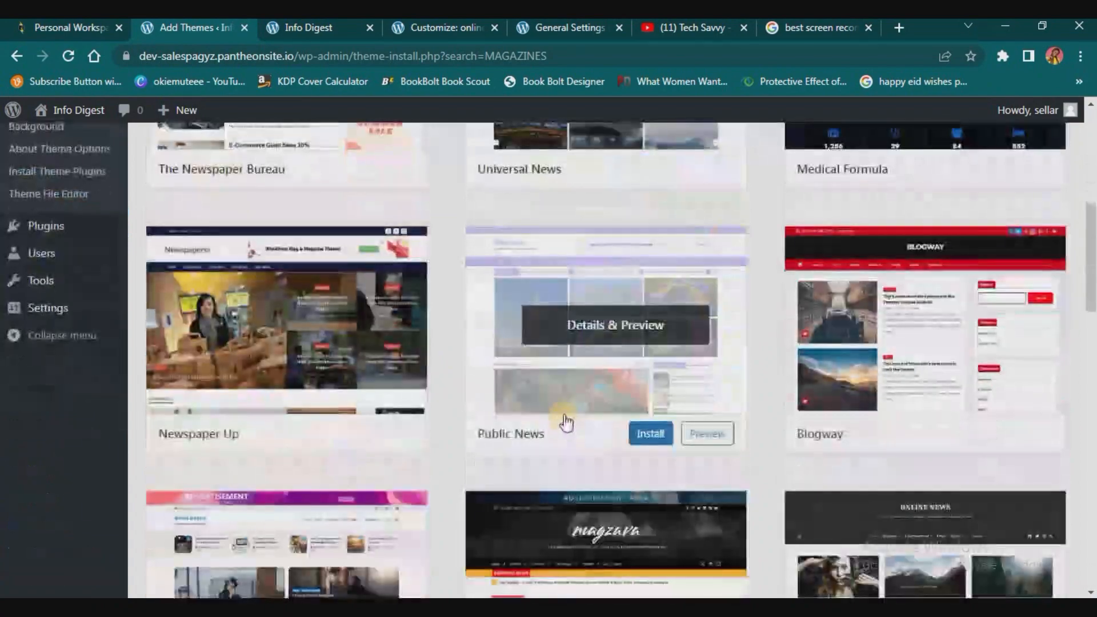
{"action": "scroll", "coordinate": [958, 490], "scroll_direction": "up", "scroll_amount": 2}
{"action": "scroll", "coordinate": [782, 396], "scroll_direction": "down", "scroll_amount": 4}
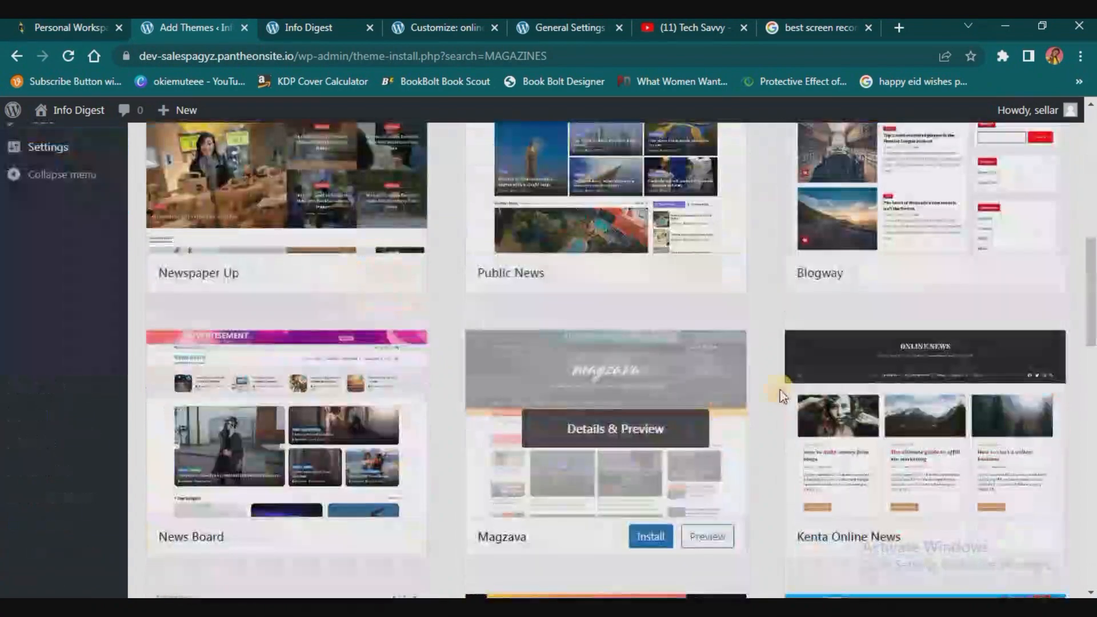
{"action": "mouse_move", "coordinate": [583, 448]}
Install and activate the Magzava theme, then view the Info Digest site.
{"action": "left_click", "coordinate": [641, 543]}
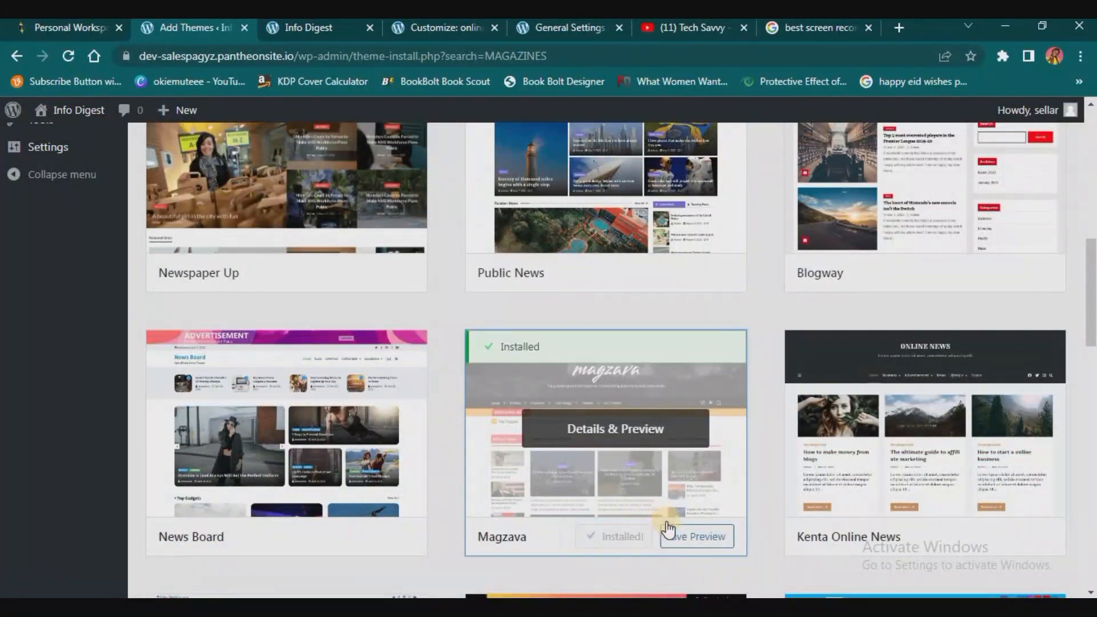
{"action": "left_click", "coordinate": [628, 537]}
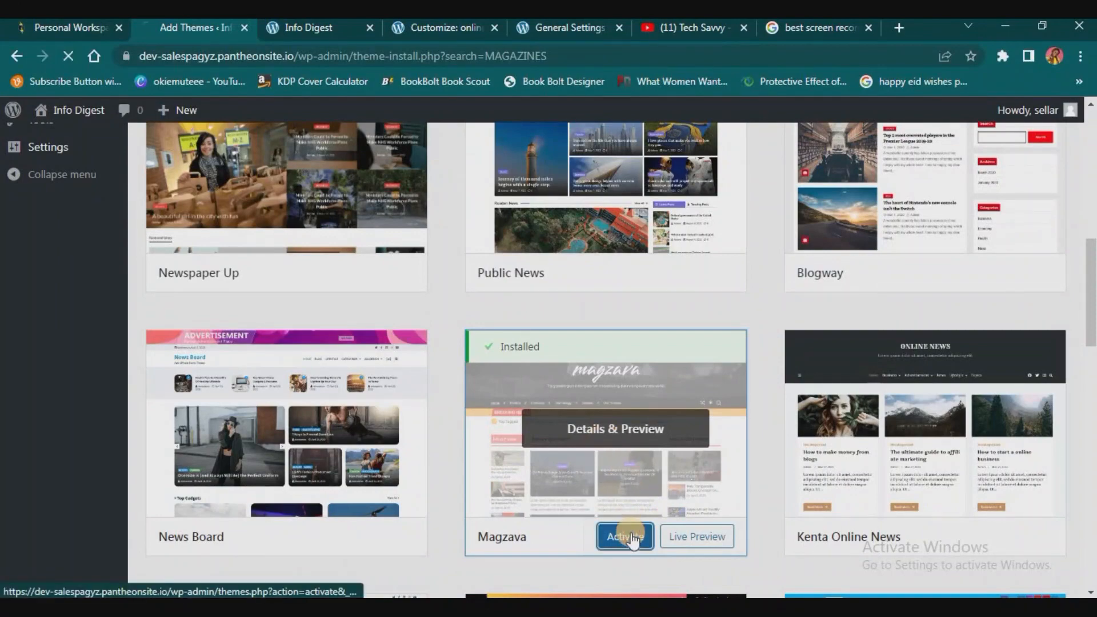
{"action": "left_click", "coordinate": [337, 29]}
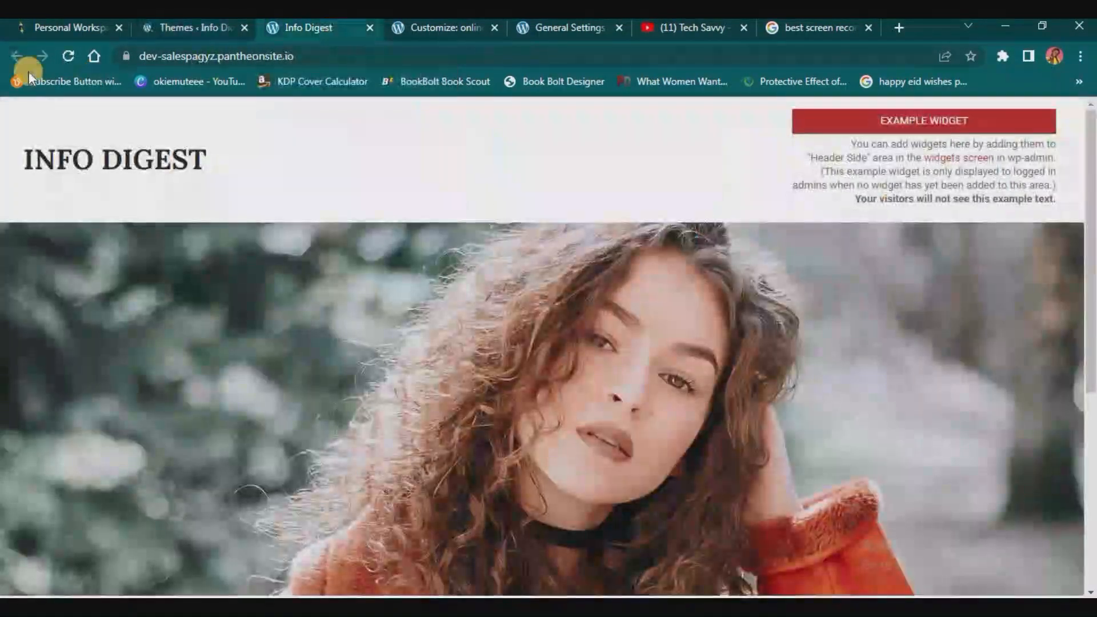
Reload the Info Digest site and the Customizer to pick up Magzava.
{"action": "left_click", "coordinate": [71, 57]}
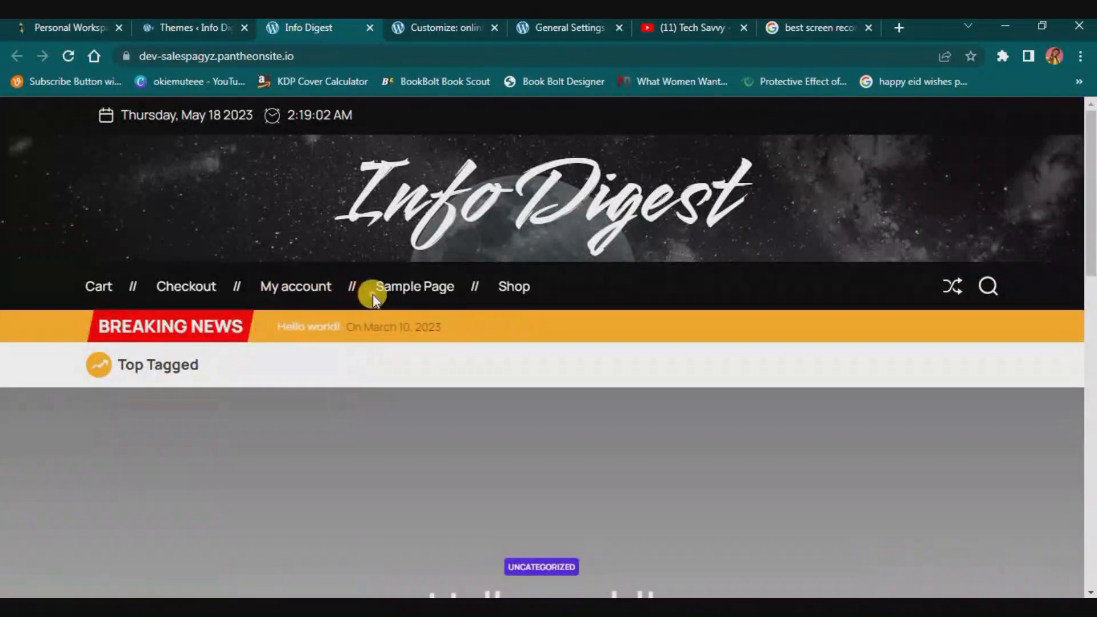
{"action": "left_click", "coordinate": [448, 27]}
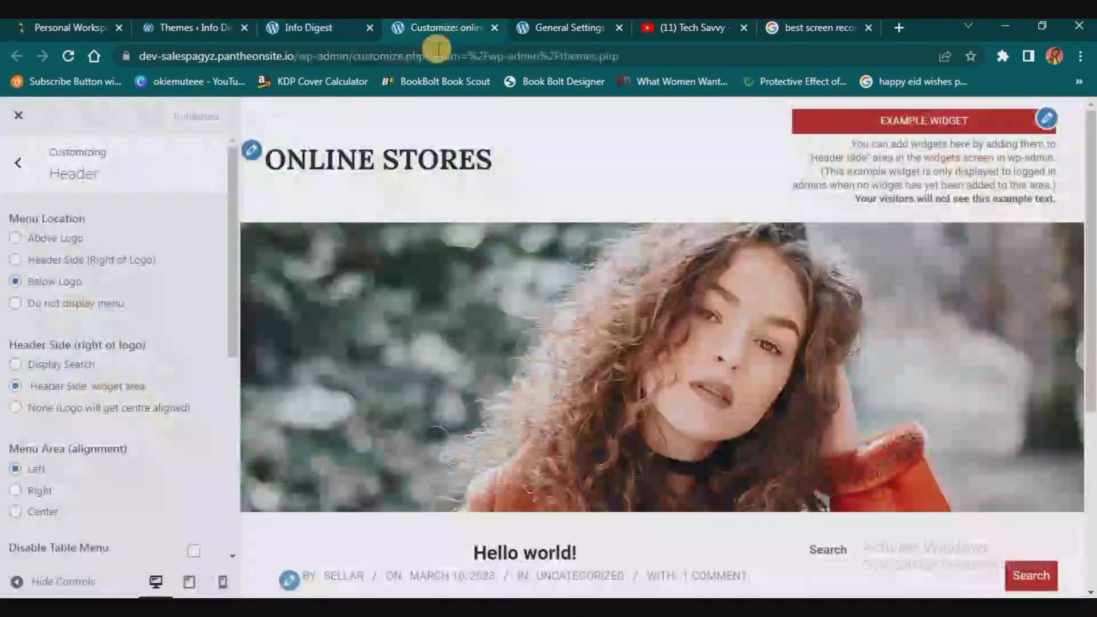
{"action": "left_click", "coordinate": [66, 57]}
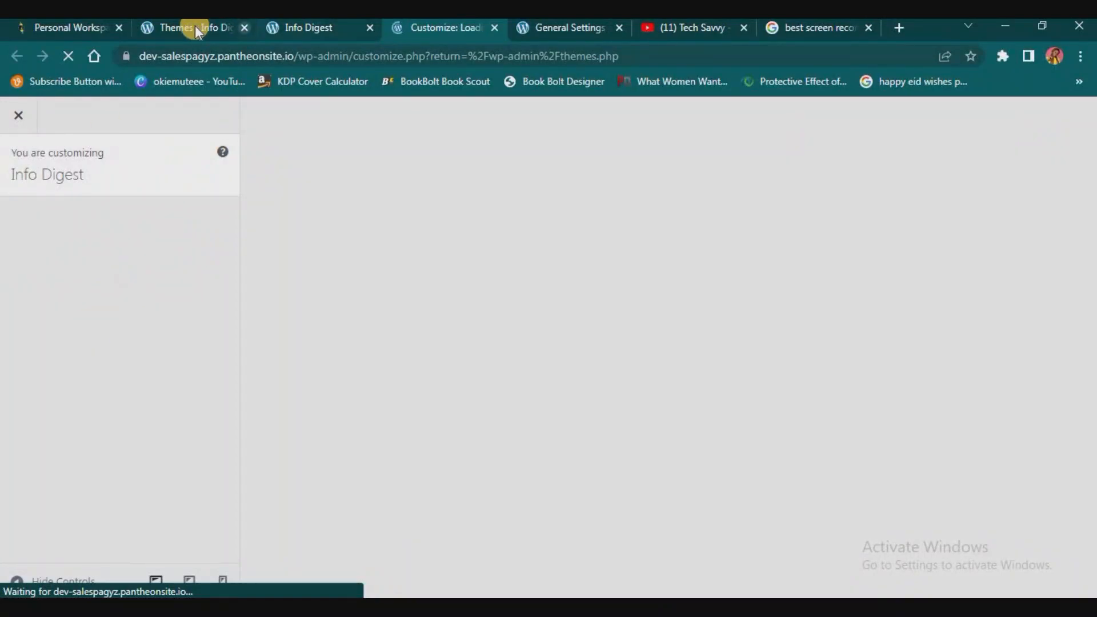
Browse the Info Digest site's new Magzava design before returning to the Customizer.
{"action": "left_click", "coordinate": [321, 25]}
{"action": "scroll", "coordinate": [637, 348], "scroll_direction": "down", "scroll_amount": 2}
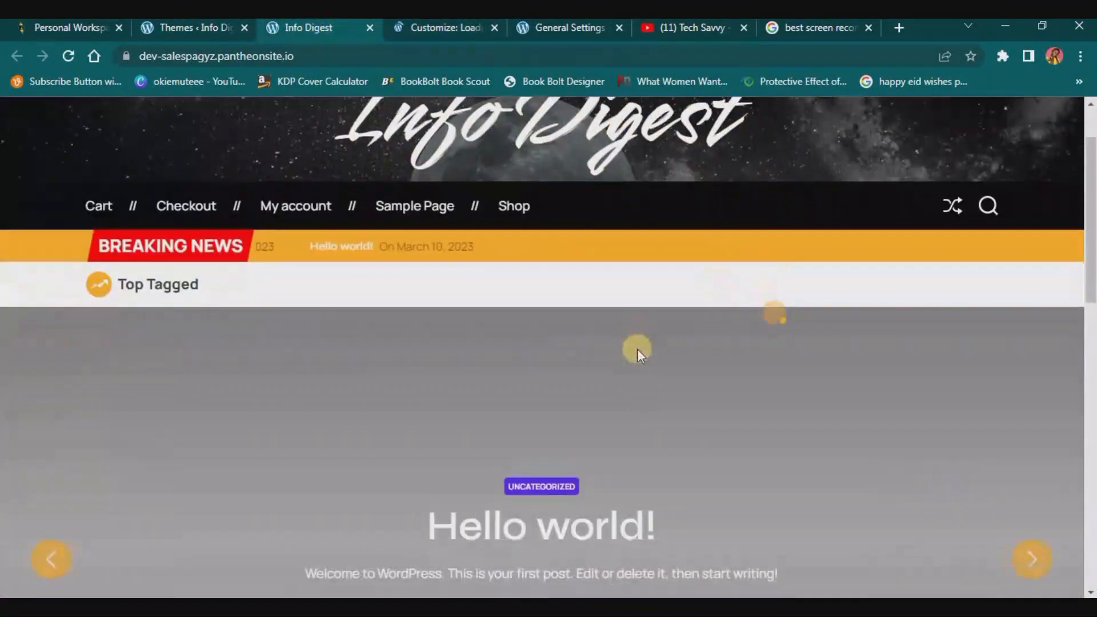
{"action": "scroll", "coordinate": [637, 349], "scroll_direction": "down", "scroll_amount": 5}
{"action": "scroll", "coordinate": [639, 350], "scroll_direction": "down", "scroll_amount": 4}
{"action": "scroll", "coordinate": [640, 349], "scroll_direction": "down", "scroll_amount": 2}
{"action": "scroll", "coordinate": [639, 349], "scroll_direction": "up", "scroll_amount": 10}
{"action": "scroll", "coordinate": [639, 349], "scroll_direction": "up", "scroll_amount": 3}
{"action": "scroll", "coordinate": [639, 349], "scroll_direction": "down", "scroll_amount": 5}
{"action": "scroll", "coordinate": [639, 349], "scroll_direction": "up", "scroll_amount": 5}
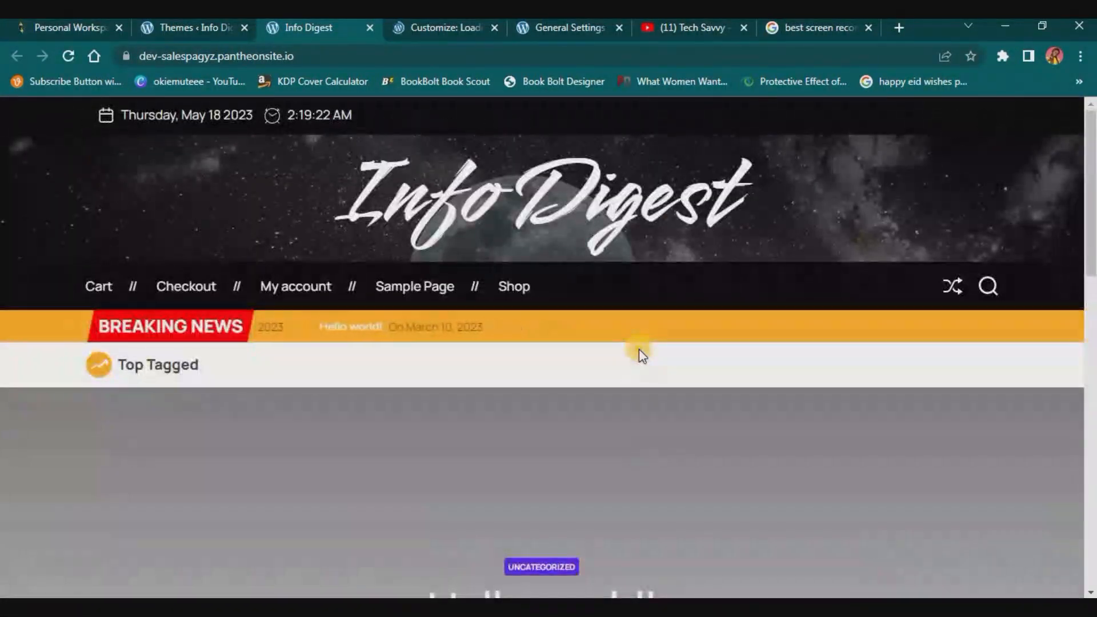
{"action": "left_click", "coordinate": [401, 29]}
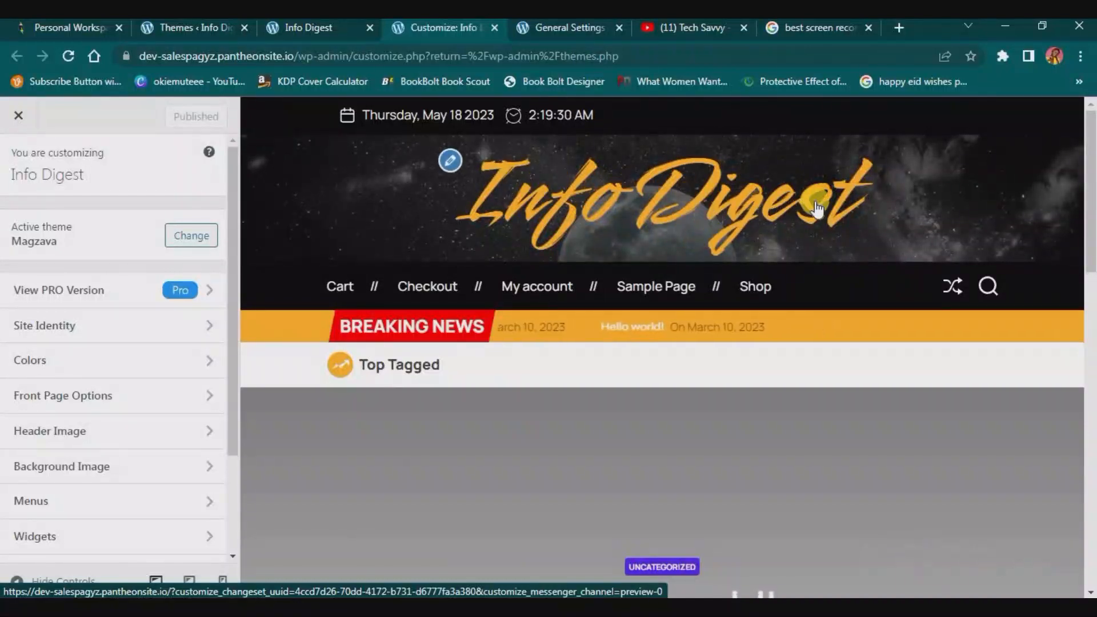
Review Site Identity's Info Digest title and 52px text size, closing the General Settings tab.
{"action": "left_click", "coordinate": [108, 328]}
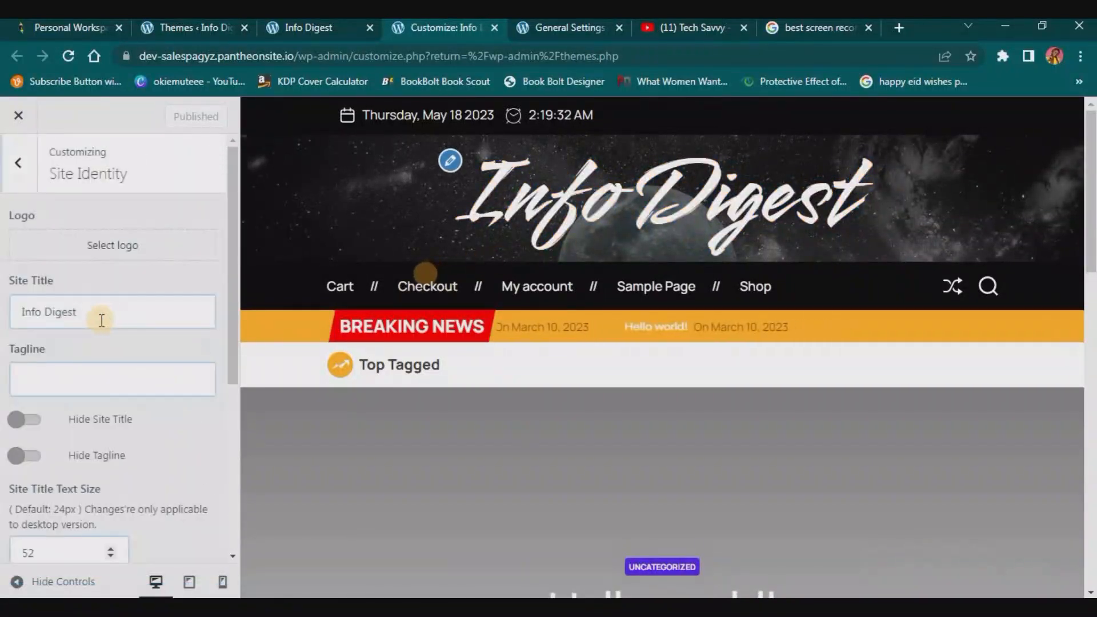
{"action": "left_click", "coordinate": [27, 311]}
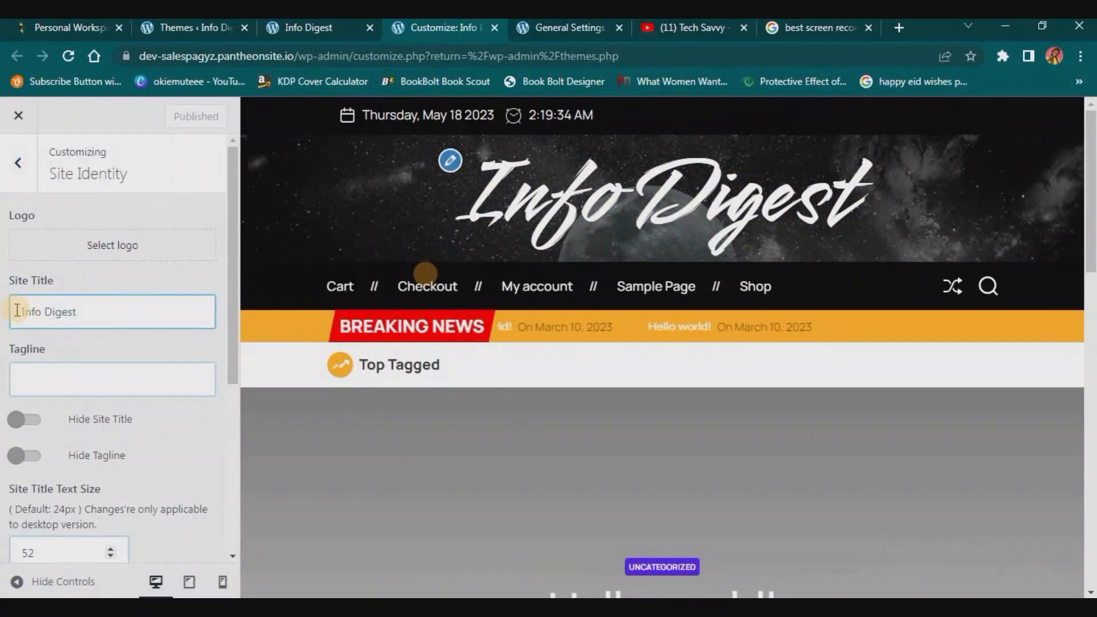
{"action": "left_click", "coordinate": [593, 26]}
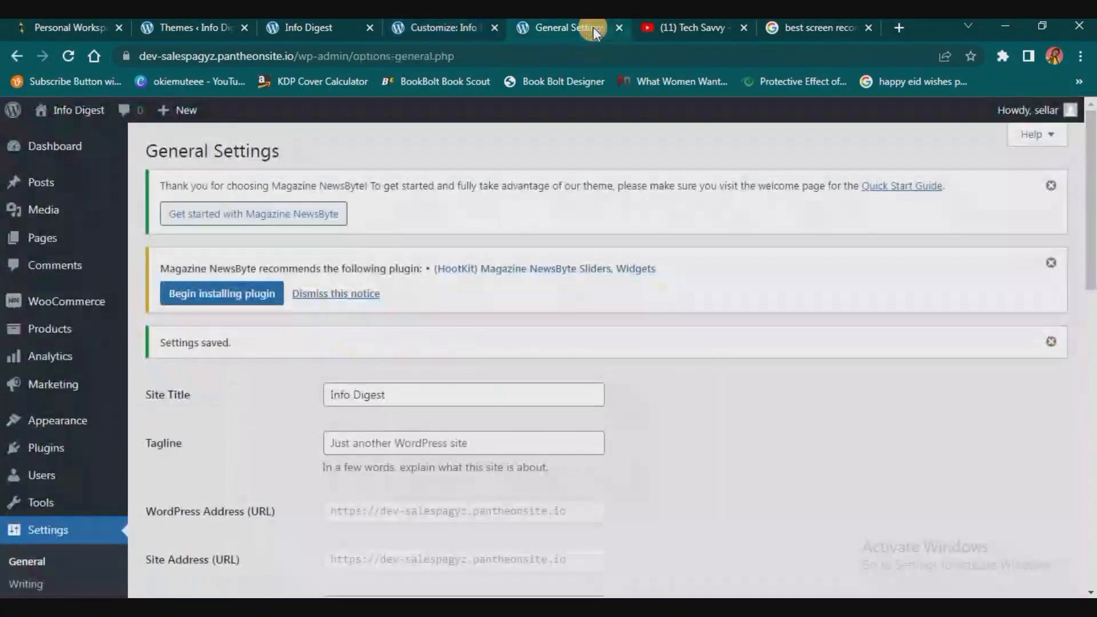
{"action": "left_click", "coordinate": [619, 27]}
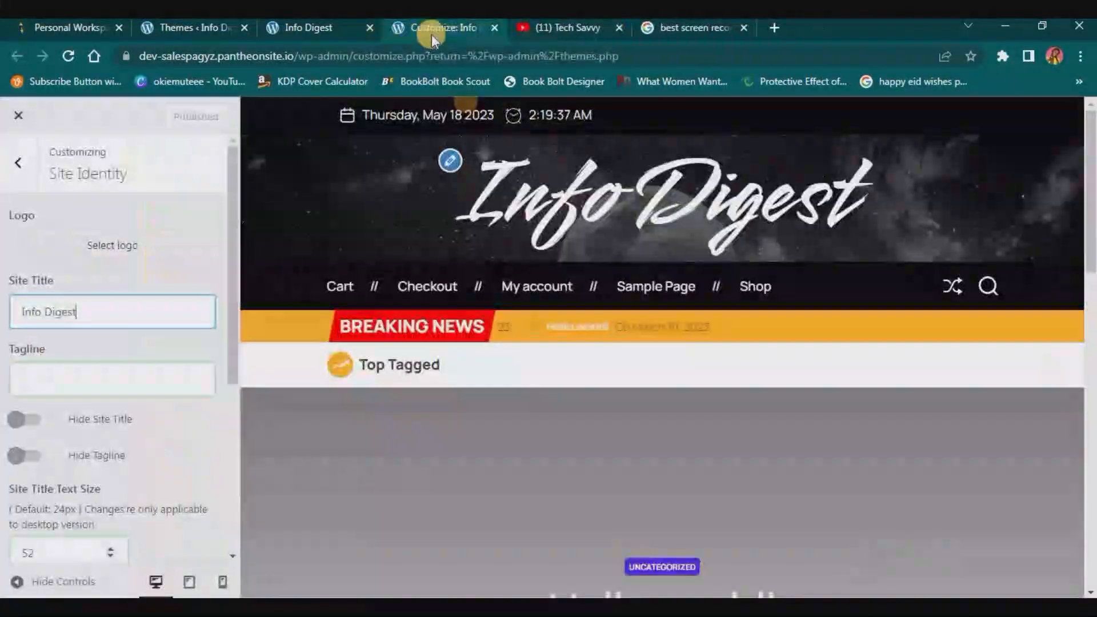
{"action": "left_click", "coordinate": [337, 29]}
{"action": "left_click", "coordinate": [432, 28]}
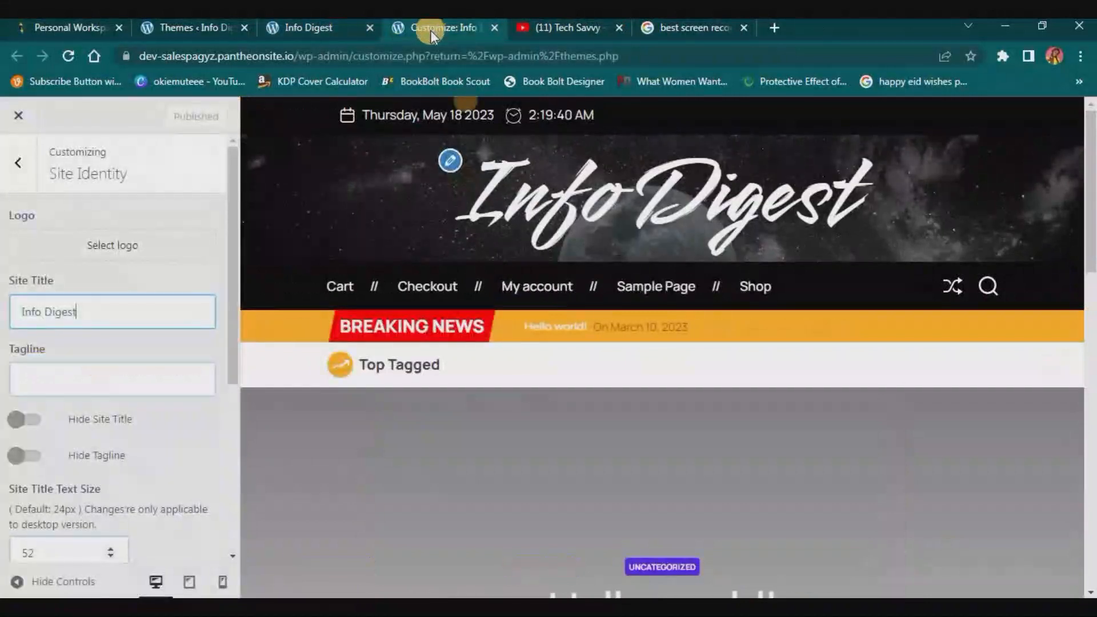
{"action": "left_click", "coordinate": [32, 308]}
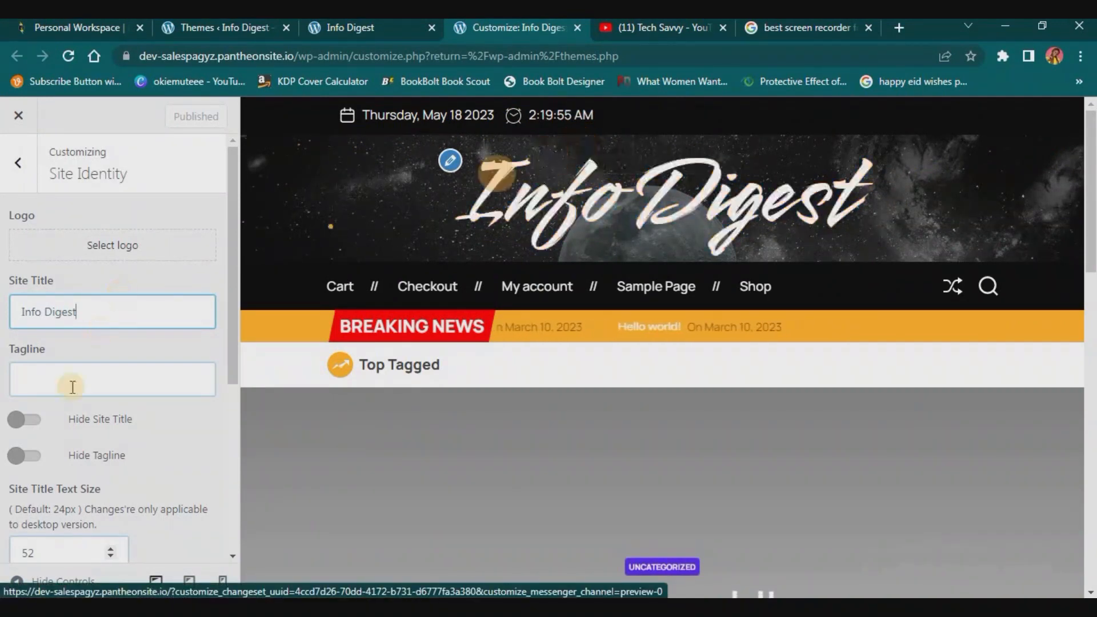
{"action": "scroll", "coordinate": [387, 204], "scroll_direction": "down", "scroll_amount": 3}
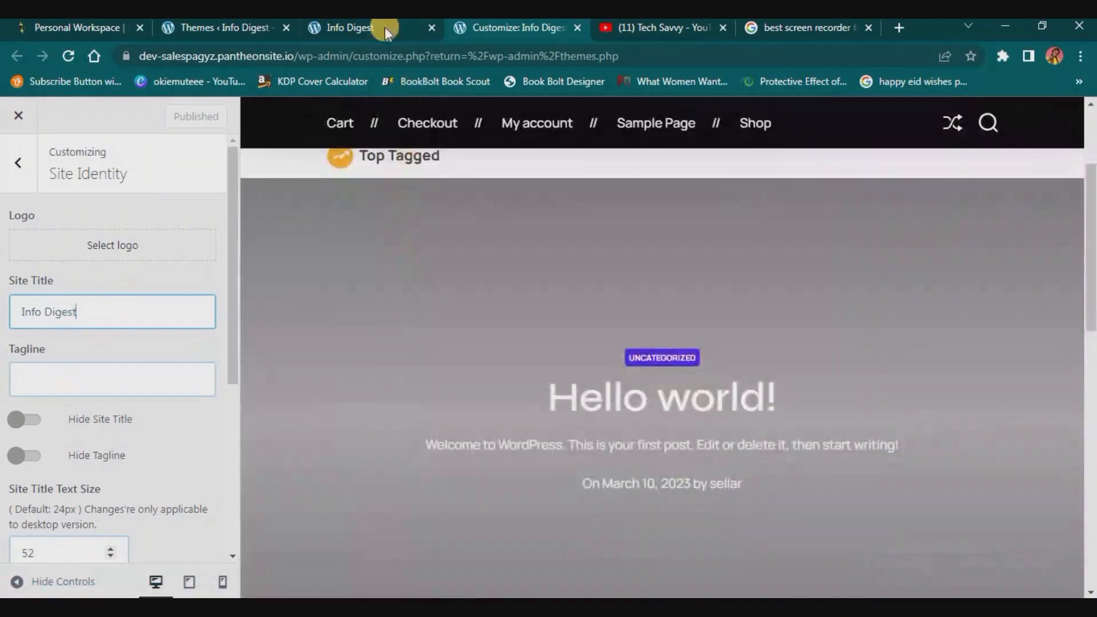
{"action": "left_click", "coordinate": [18, 163]}
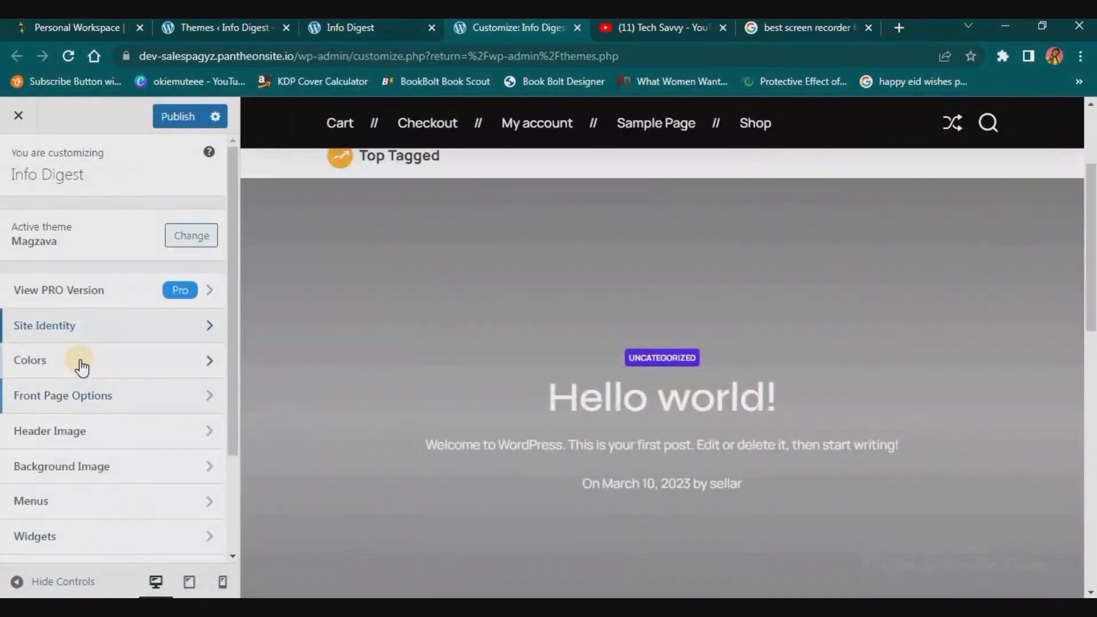
Go to Front Page Options > Front Page Banner Options in the Customizer.
{"action": "left_click", "coordinate": [179, 366]}
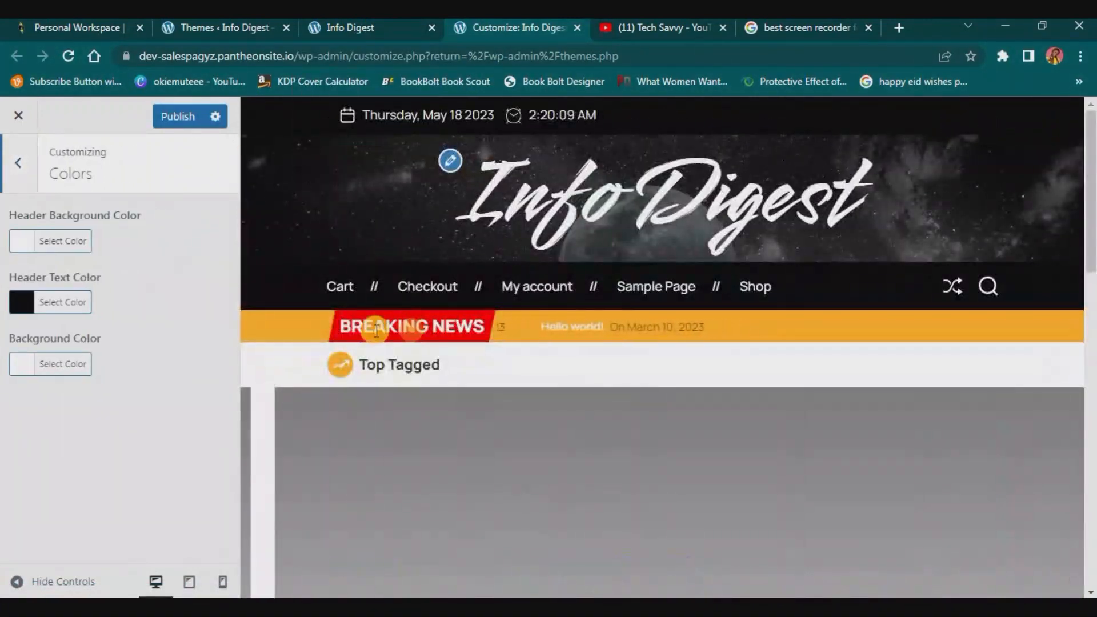
{"action": "left_click", "coordinate": [18, 163]}
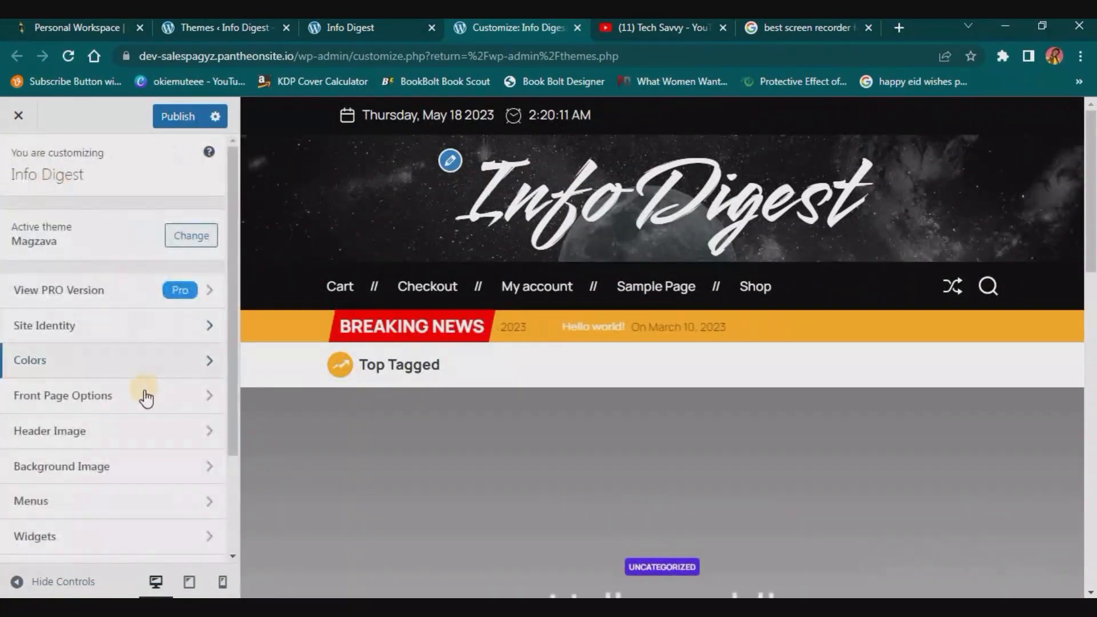
{"action": "left_click", "coordinate": [57, 394]}
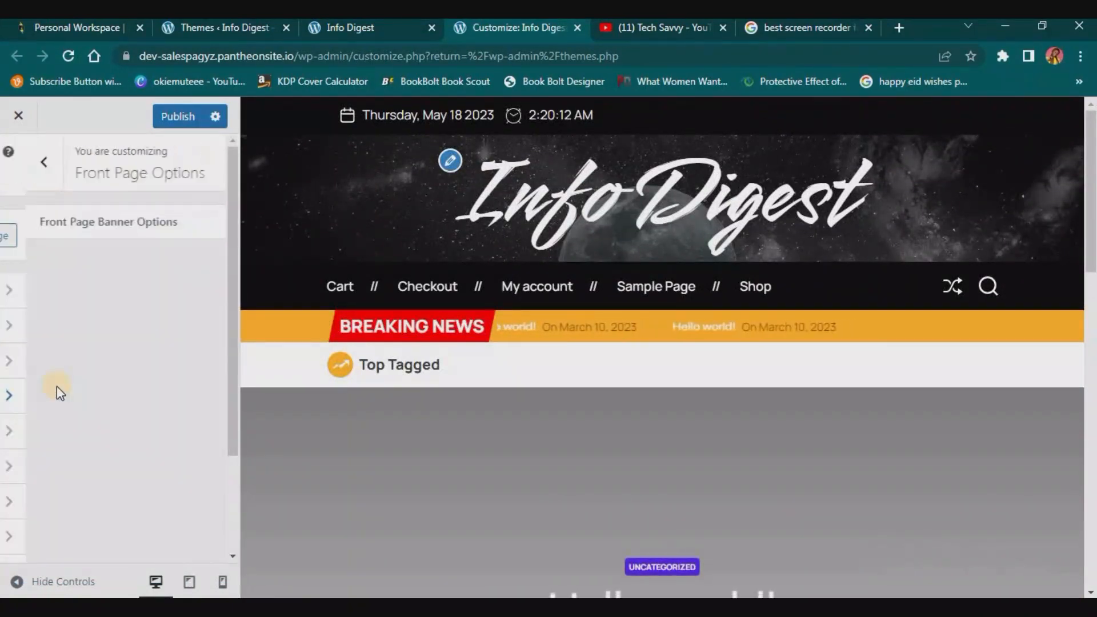
{"action": "left_click", "coordinate": [154, 227]}
{"action": "left_click", "coordinate": [41, 220]}
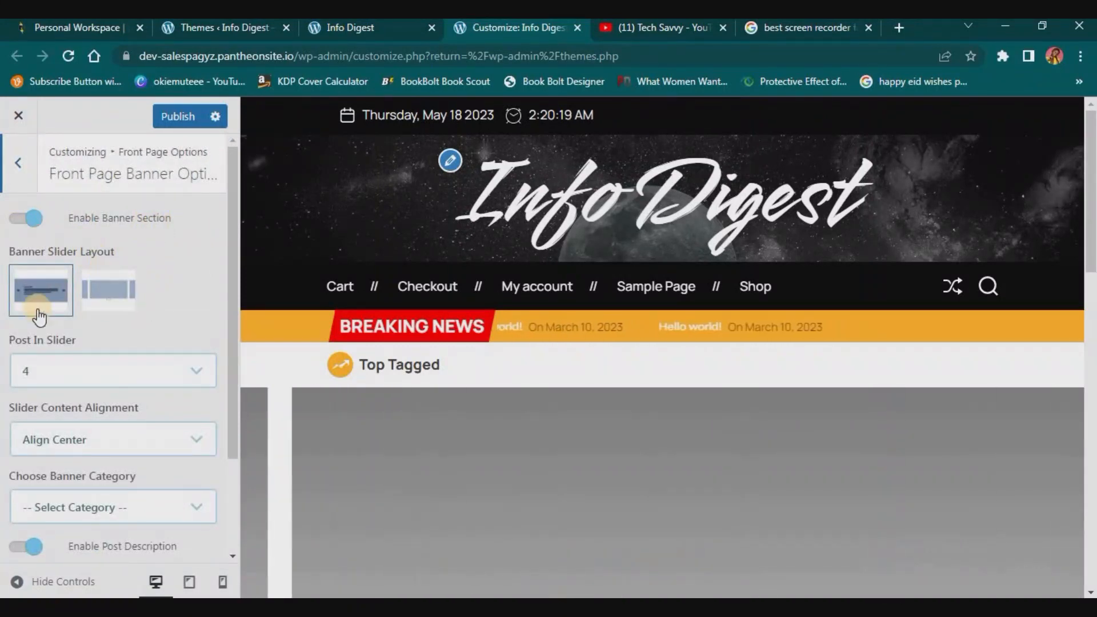
{"action": "scroll", "coordinate": [653, 436], "scroll_direction": "down", "scroll_amount": 3}
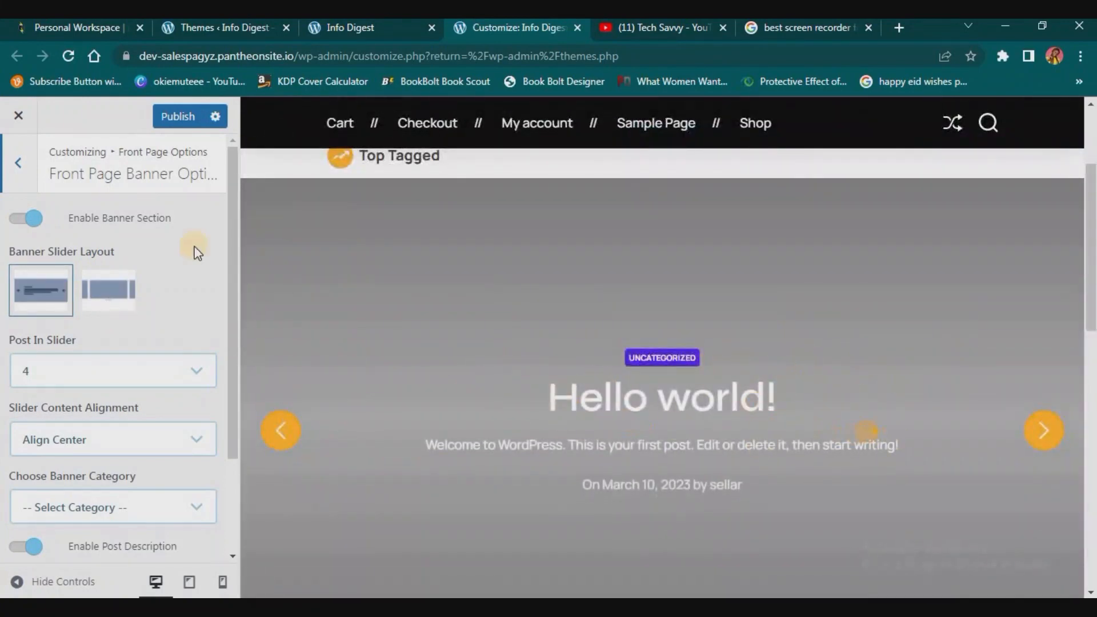
{"action": "scroll", "coordinate": [660, 367], "scroll_direction": "down", "scroll_amount": 4}
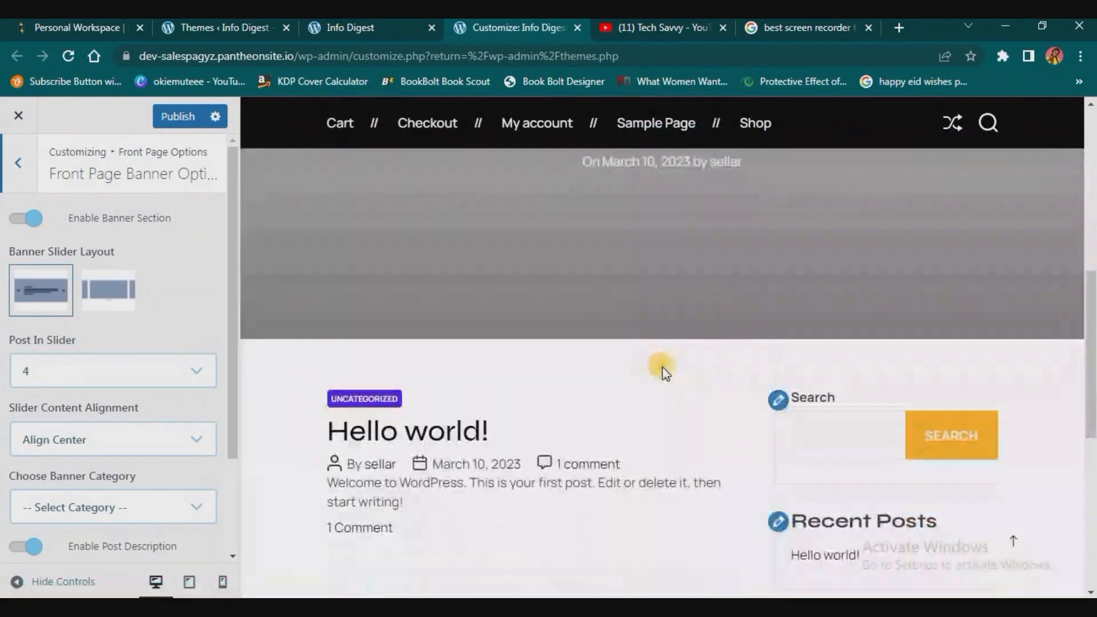
{"action": "scroll", "coordinate": [663, 366], "scroll_direction": "up", "scroll_amount": 4}
{"action": "scroll", "coordinate": [639, 369], "scroll_direction": "up", "scroll_amount": 3}
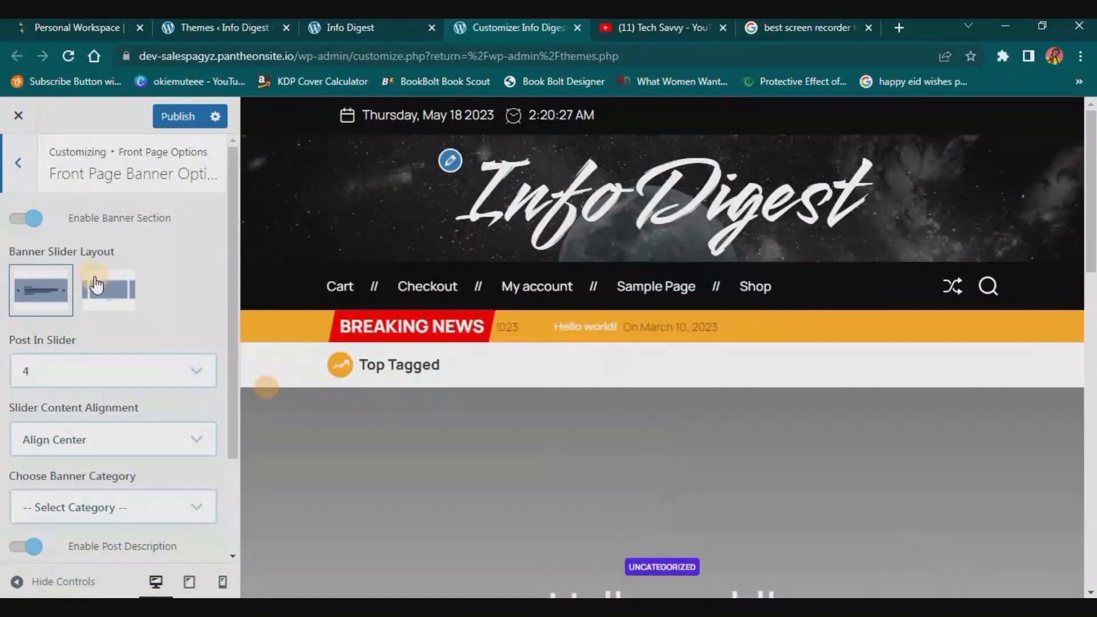
Choose the second Banner Slider Layout with 4 slider posts and Align Center content.
{"action": "left_click", "coordinate": [106, 303]}
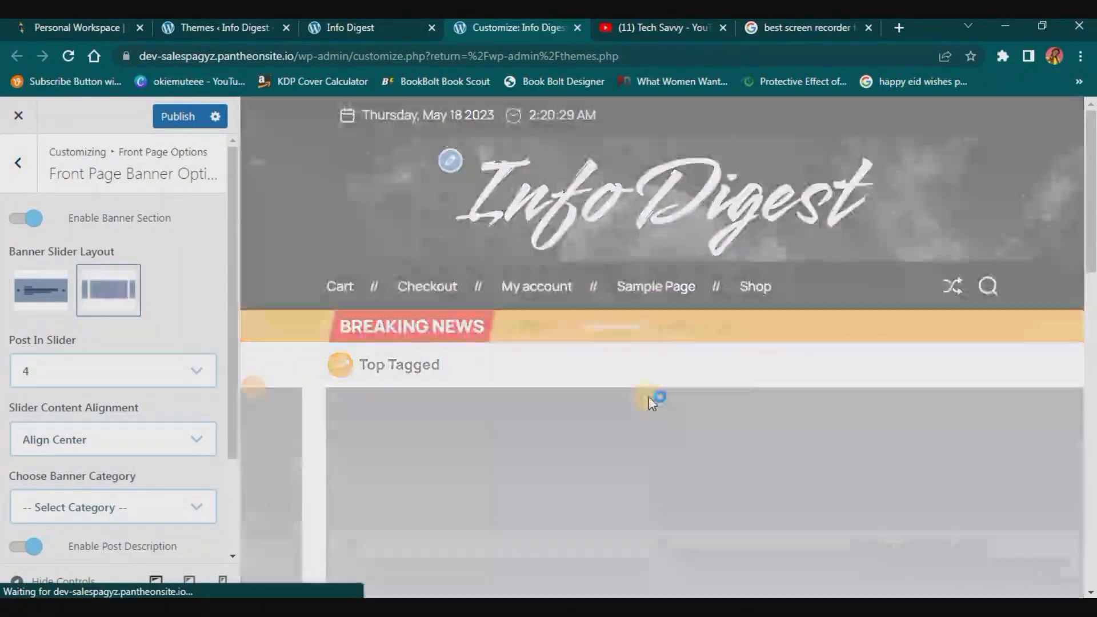
{"action": "scroll", "coordinate": [646, 414], "scroll_direction": "down", "scroll_amount": 3}
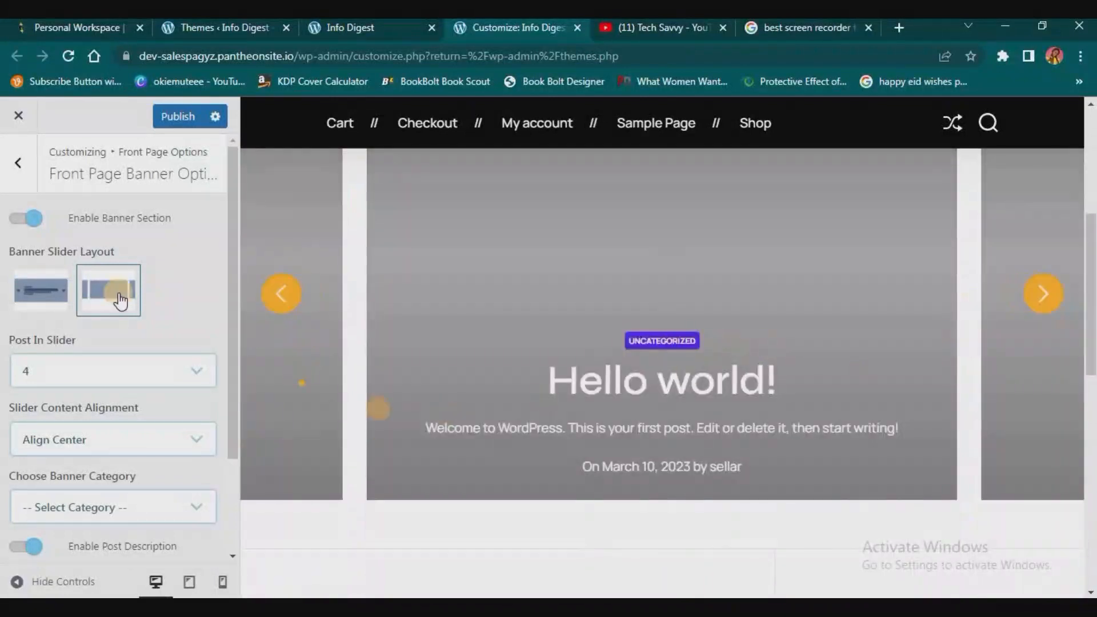
{"action": "left_click", "coordinate": [118, 384]}
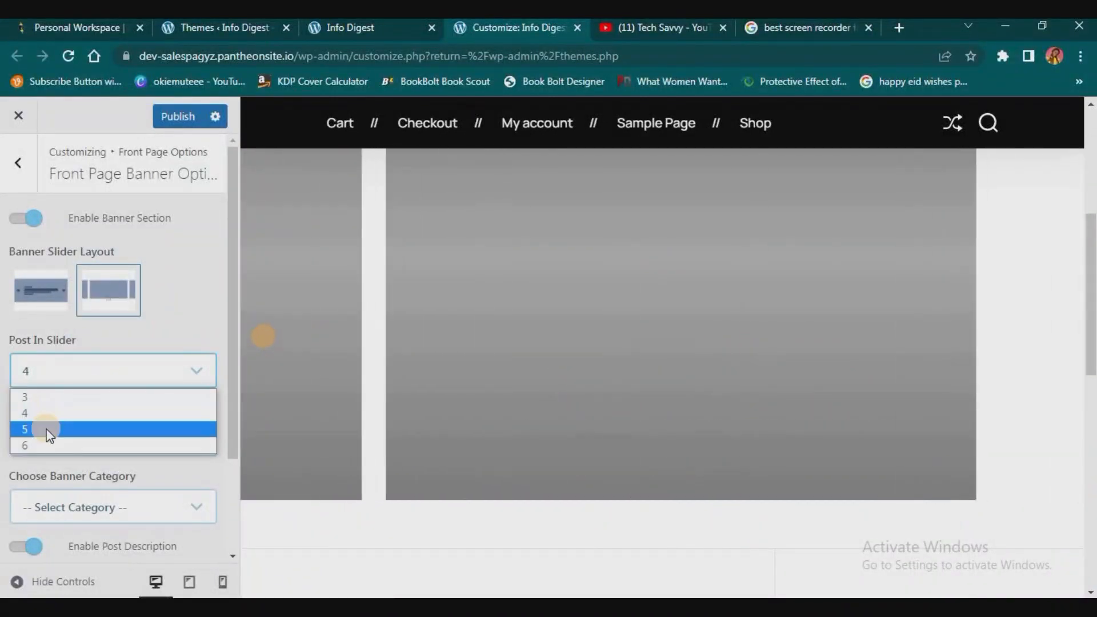
{"action": "left_click", "coordinate": [55, 409]}
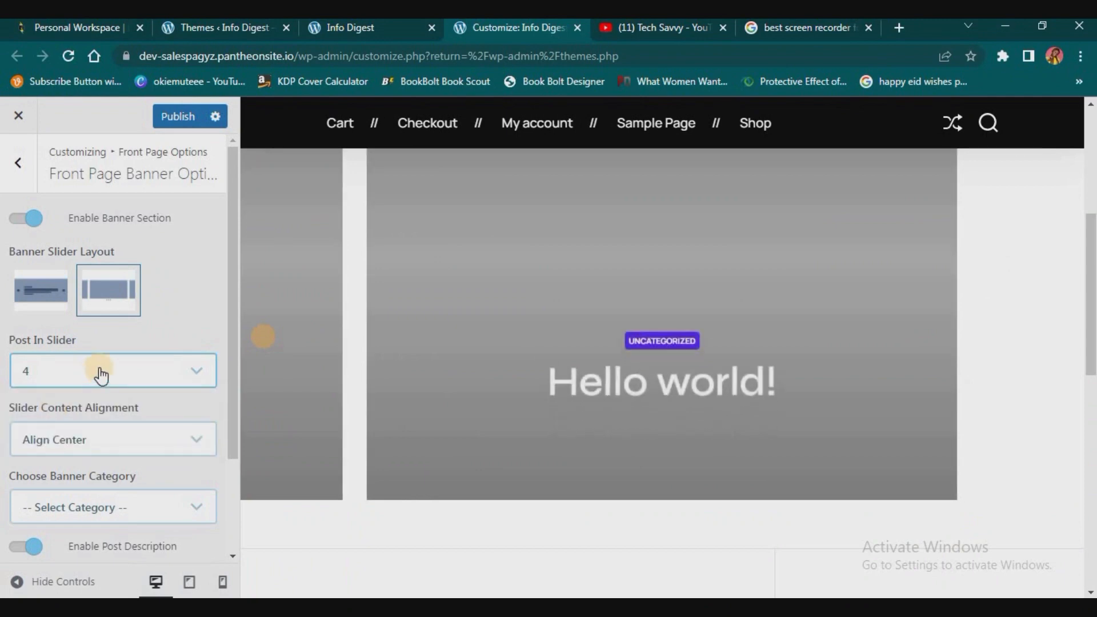
{"action": "scroll", "coordinate": [116, 367], "scroll_direction": "down", "scroll_amount": 1}
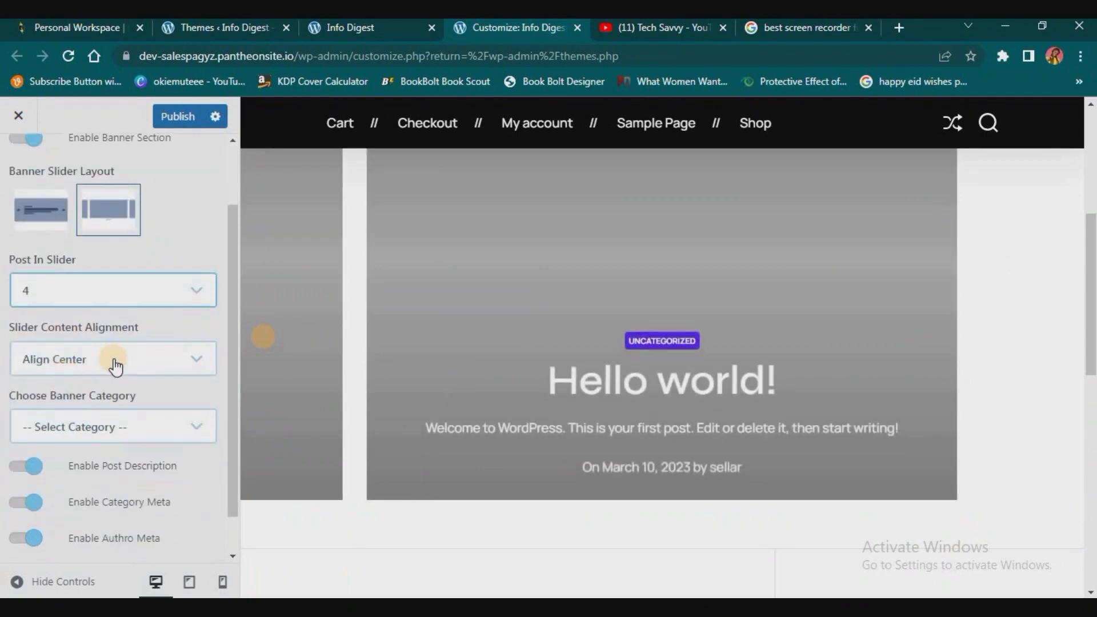
{"action": "left_click", "coordinate": [116, 367]}
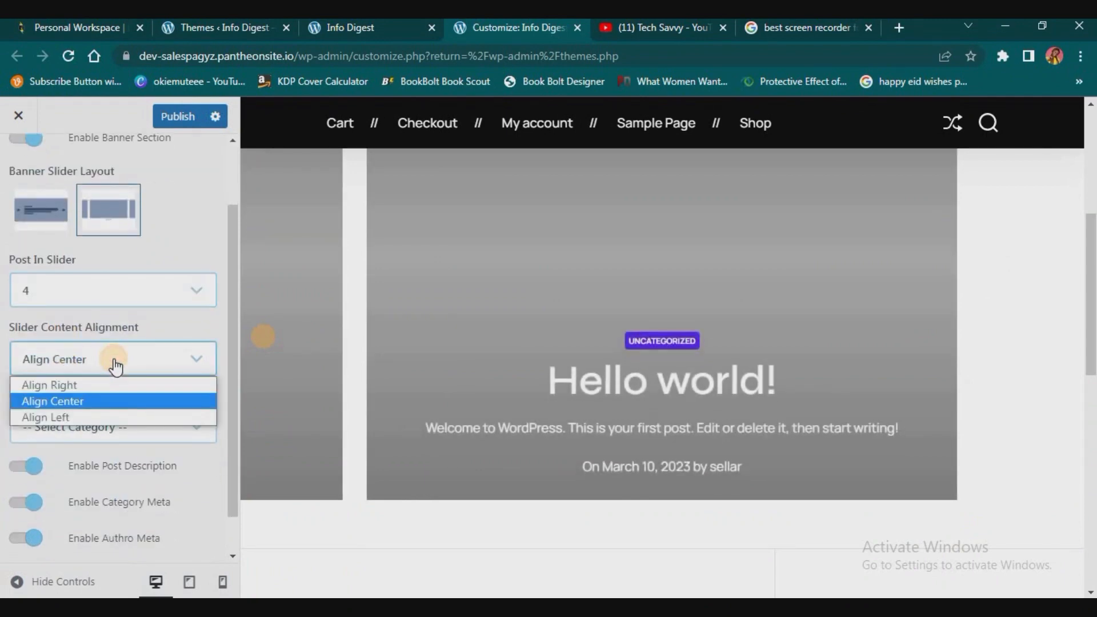
{"action": "left_click", "coordinate": [68, 389]}
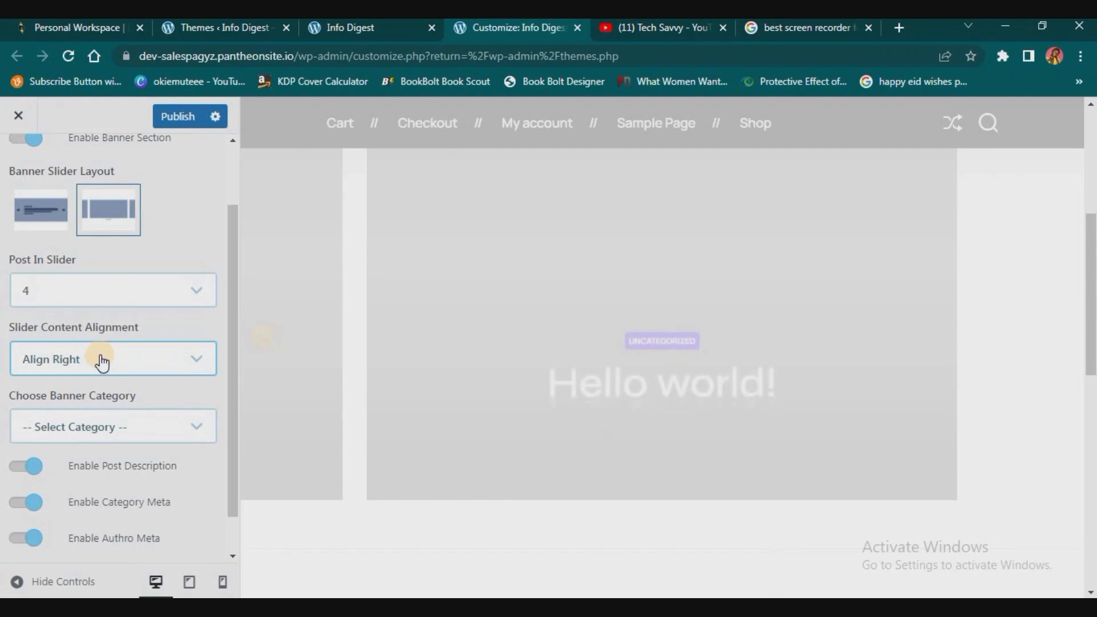
{"action": "left_click", "coordinate": [102, 362]}
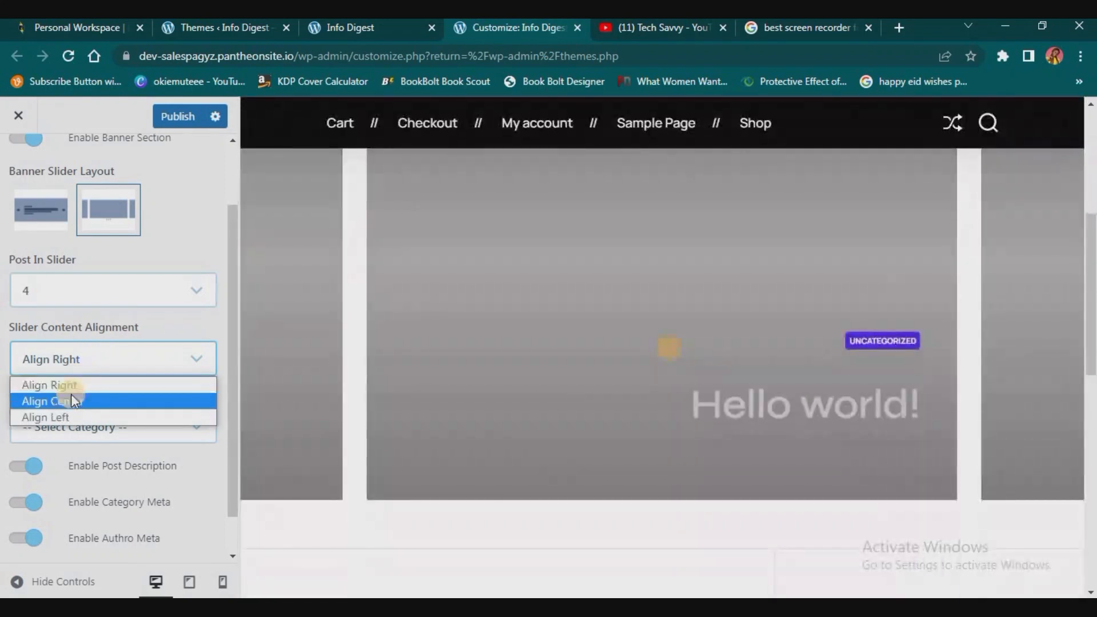
{"action": "left_click", "coordinate": [72, 400]}
Publish the banner changes to the live site.
{"action": "scroll", "coordinate": [143, 438], "scroll_direction": "down", "scroll_amount": 1}
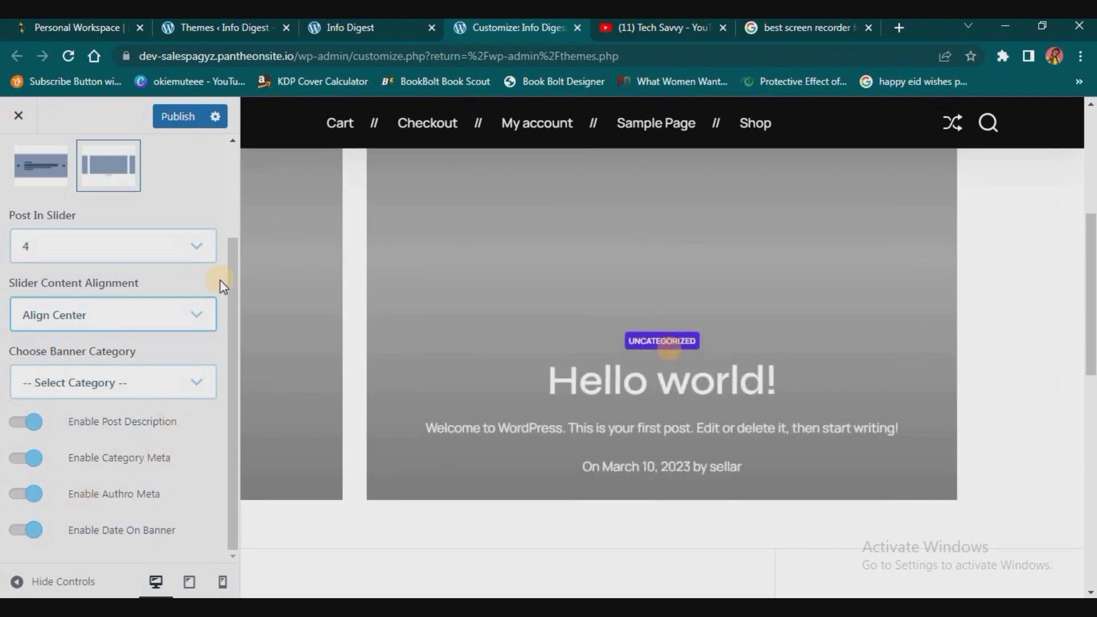
{"action": "scroll", "coordinate": [141, 252], "scroll_direction": "up", "scroll_amount": 3}
{"action": "left_click", "coordinate": [173, 114]}
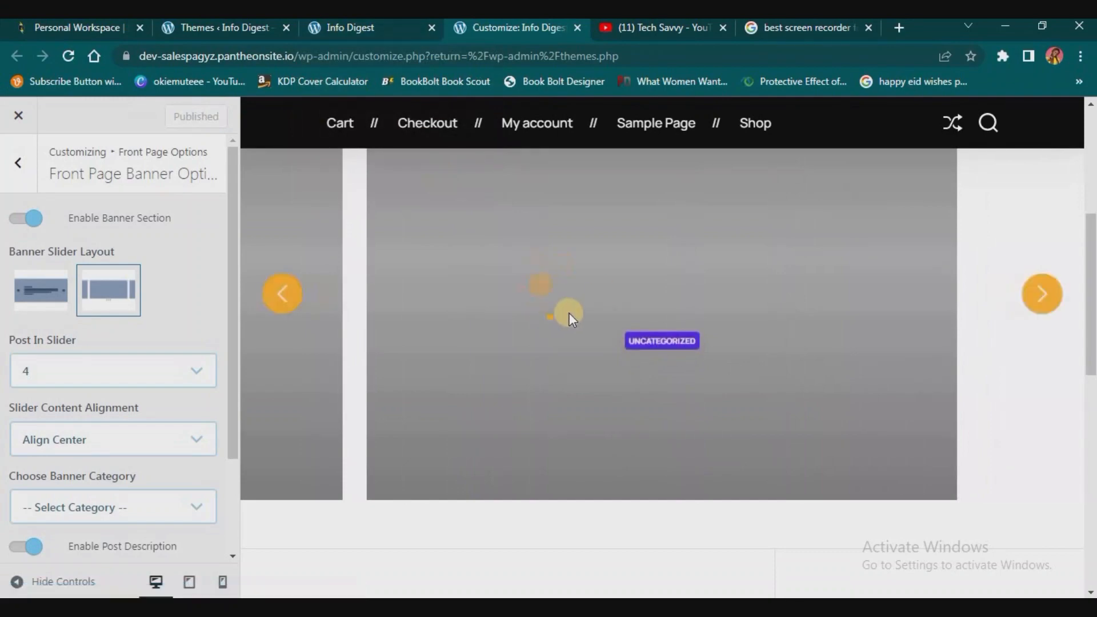
{"action": "scroll", "coordinate": [568, 312], "scroll_direction": "up", "scroll_amount": 5}
Reload the live Info Digest site to see the published slider, then return to Themes.
{"action": "left_click", "coordinate": [368, 23]}
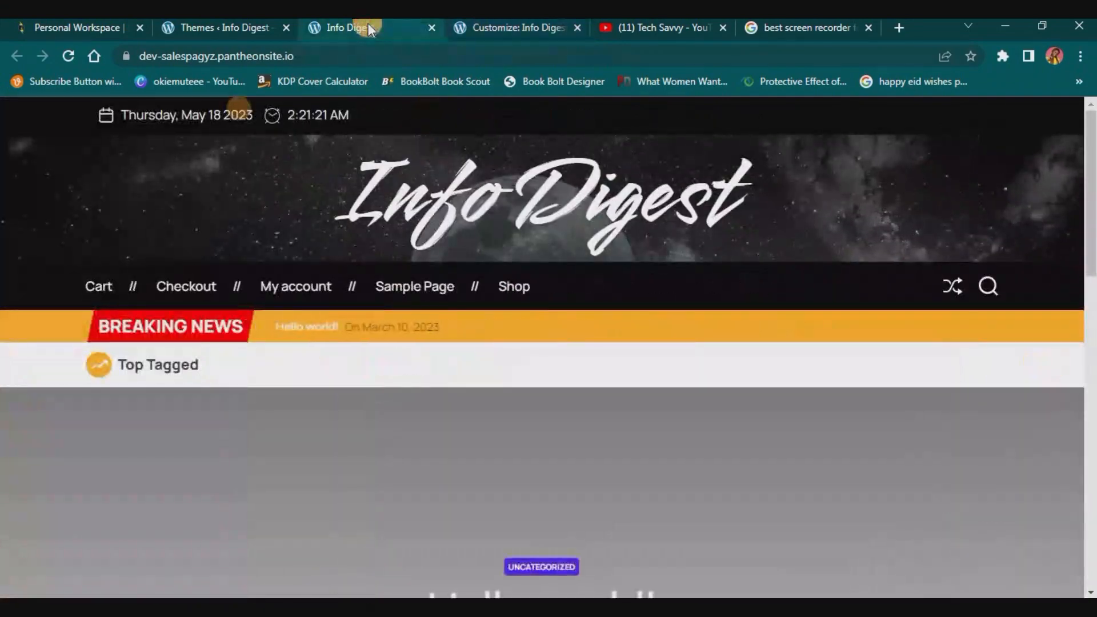
{"action": "left_click", "coordinate": [66, 56]}
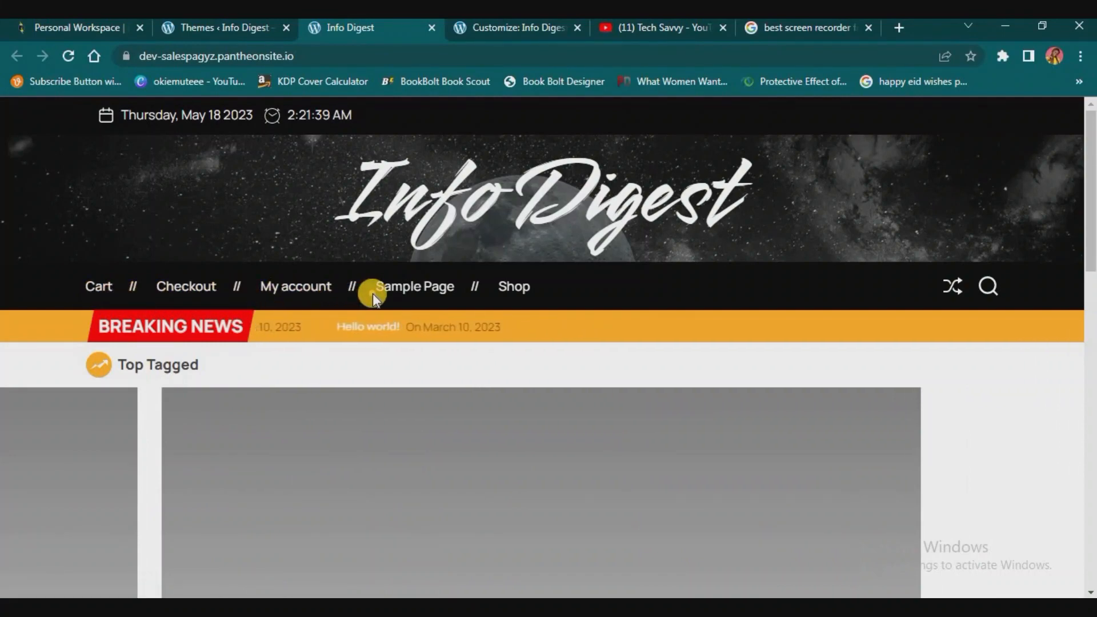
{"action": "left_click", "coordinate": [240, 27]}
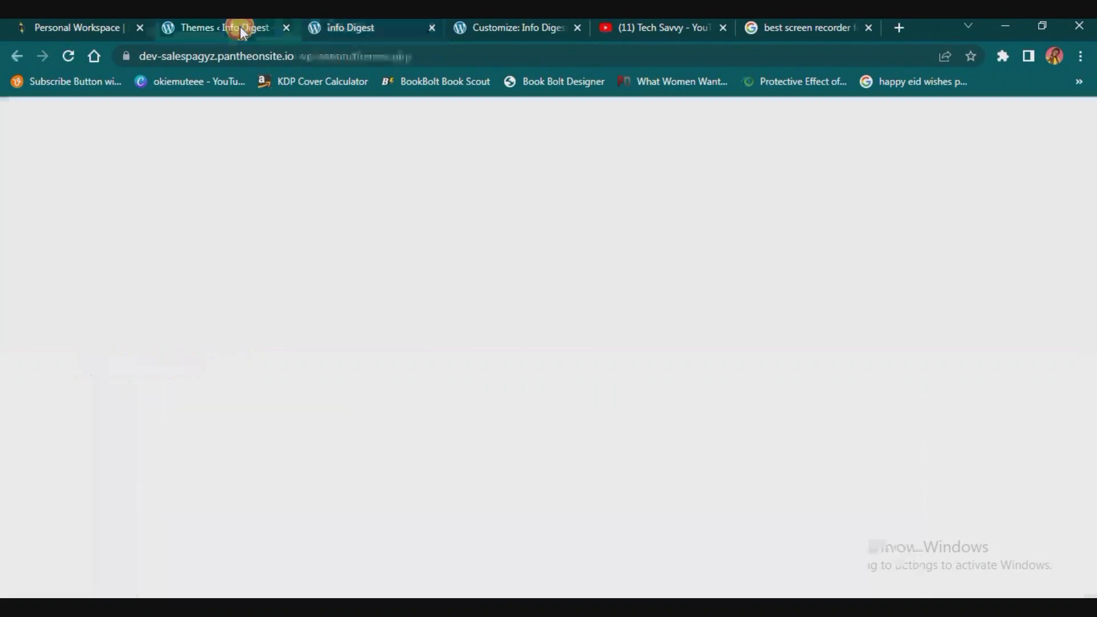
Move the sample 'Hello world!' post to the trash from All Posts.
{"action": "mouse_move", "coordinate": [42, 174]}
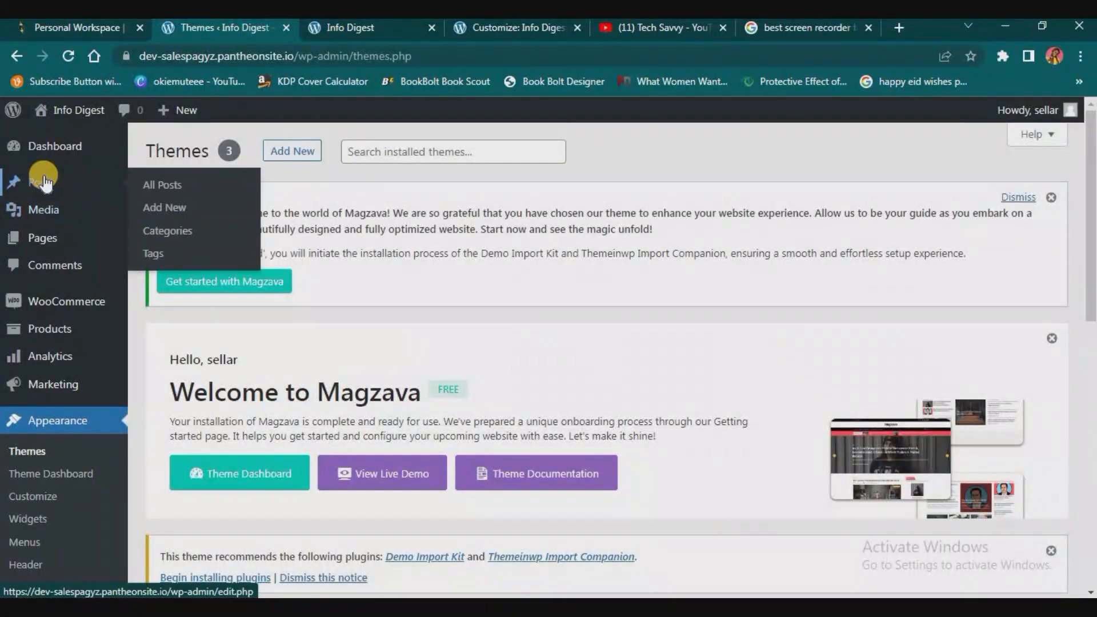
{"action": "left_click", "coordinate": [170, 187]}
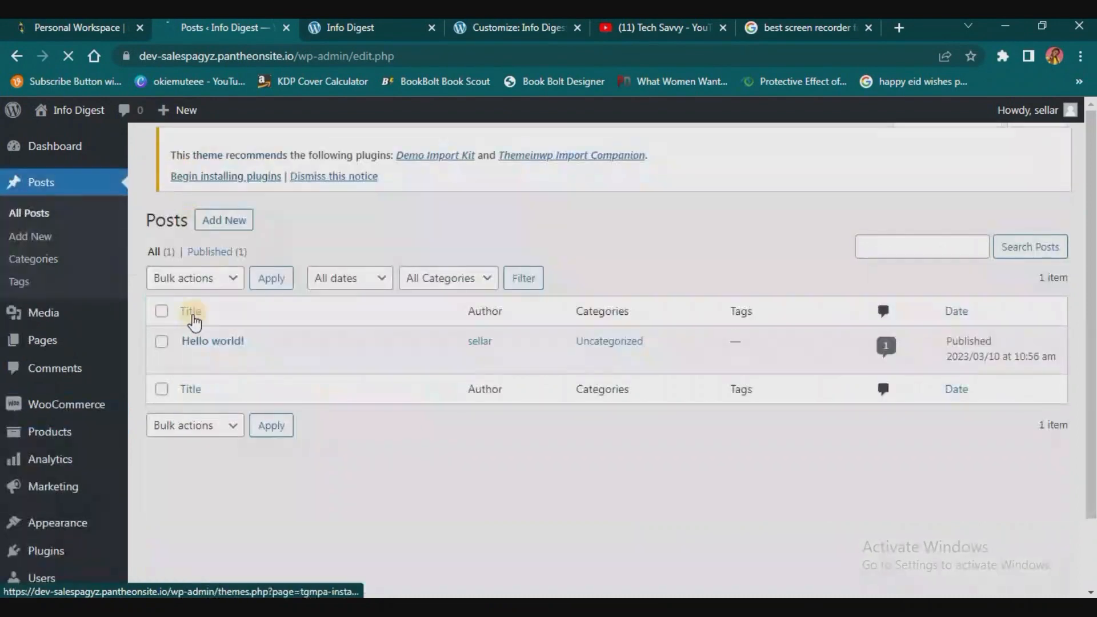
{"action": "left_click", "coordinate": [161, 316]}
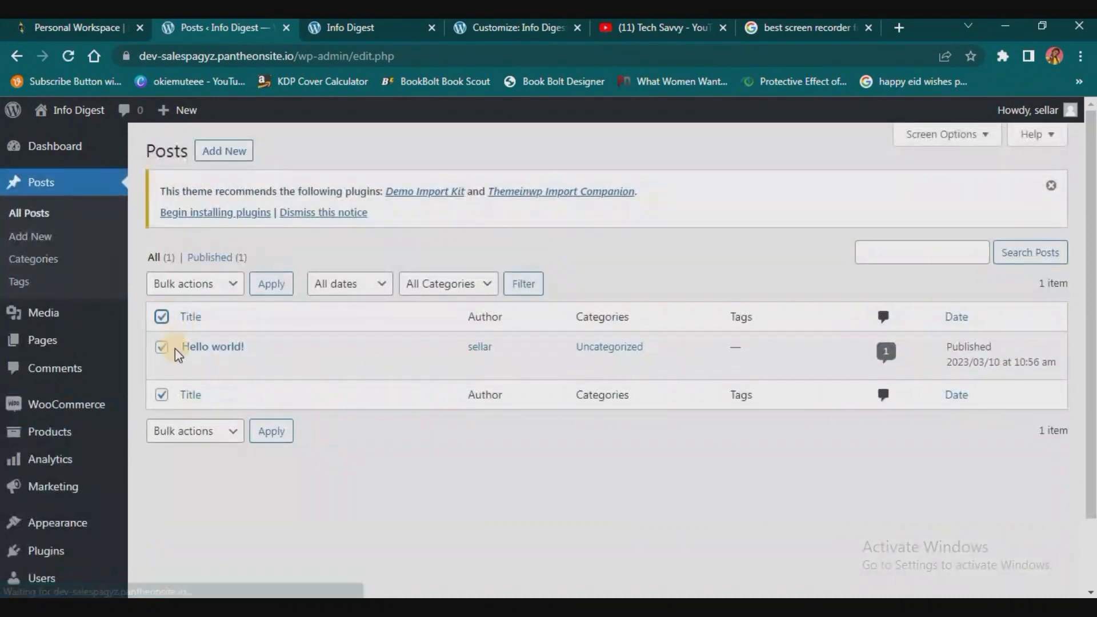
{"action": "left_click", "coordinate": [274, 369]}
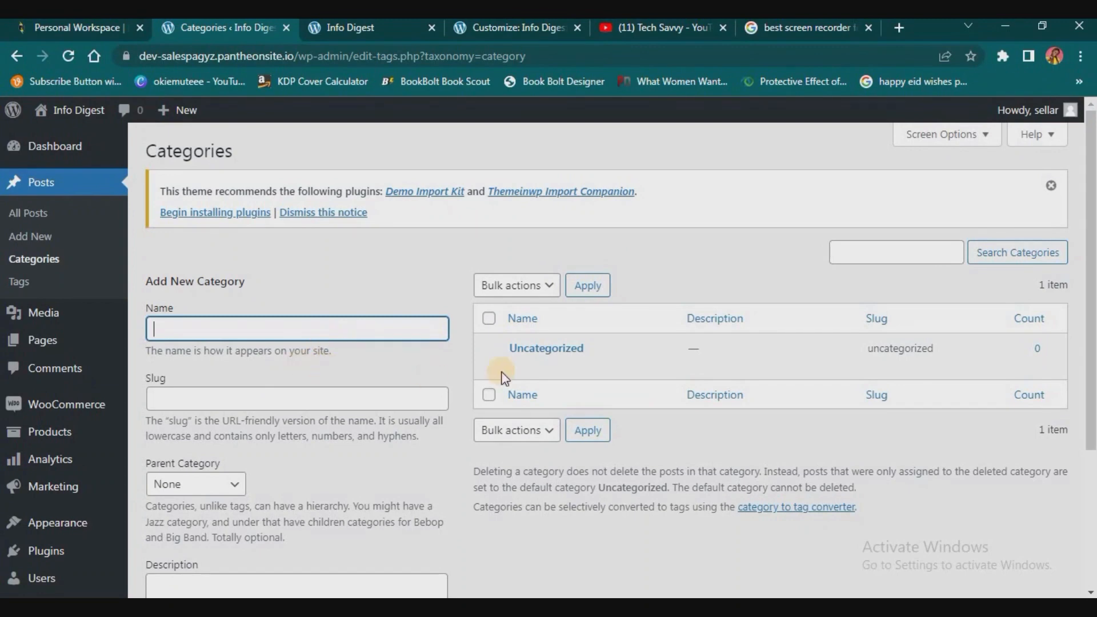
Rename the Uncategorized category to Politics, clearing its slug so it becomes politics.
{"action": "left_click", "coordinate": [518, 366]}
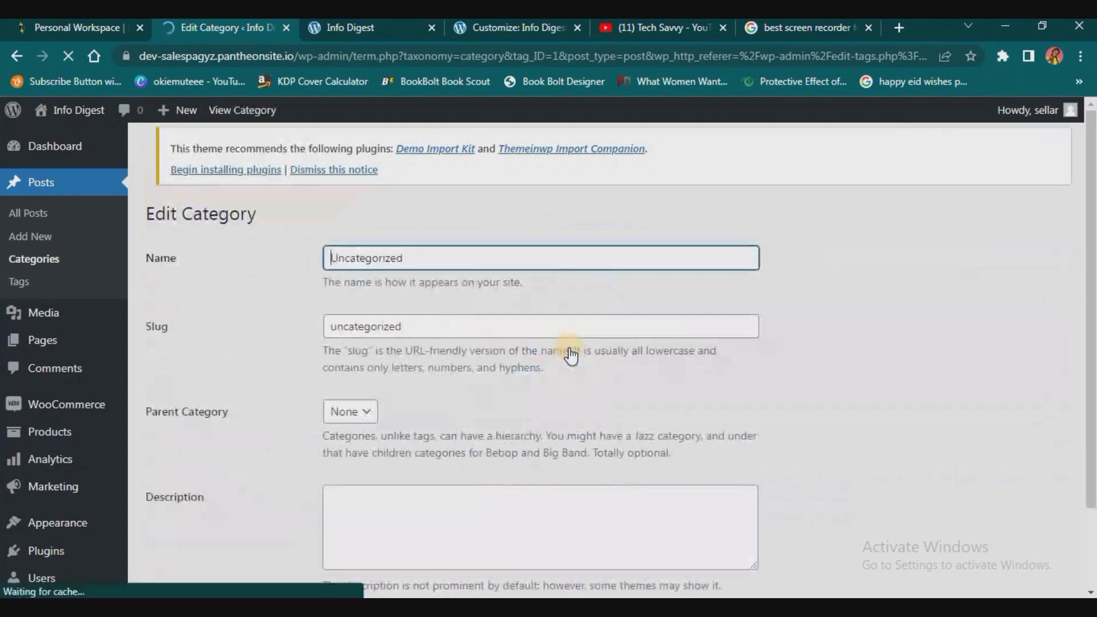
{"action": "left_click", "coordinate": [418, 264]}
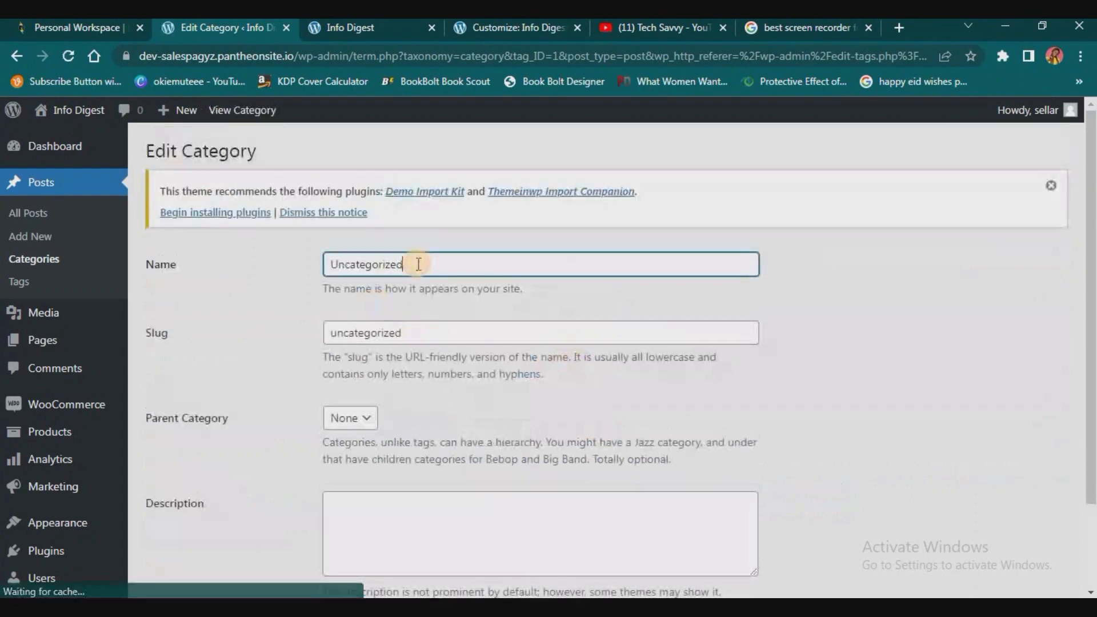
{"action": "double_click", "coordinate": [419, 265]}
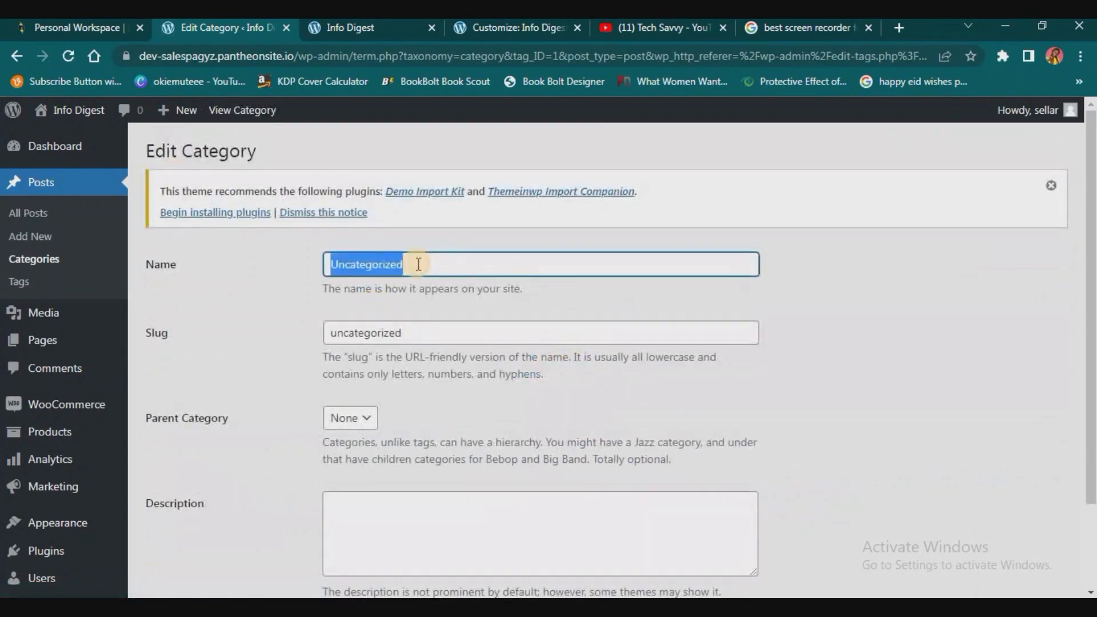
{"action": "type", "text": "pol"}
{"action": "key", "text": "BackSpace"}
{"action": "key", "text": "BackSpace"}
{"action": "key", "text": "BackSpace"}
{"action": "type", "text": "Politics"}
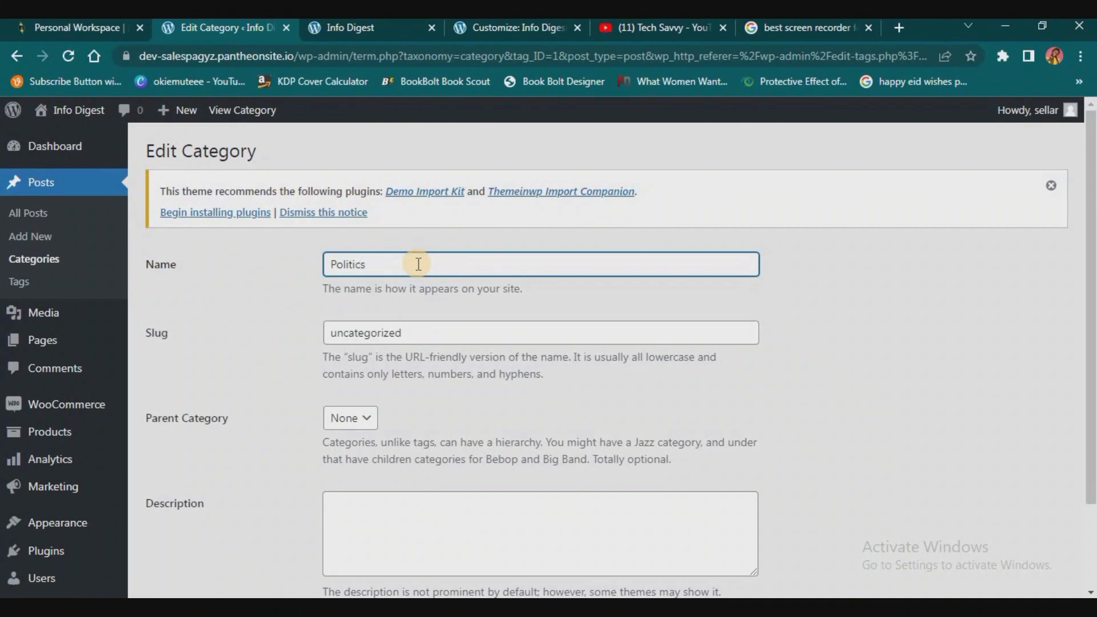
{"action": "left_click", "coordinate": [425, 342]}
{"action": "double_click", "coordinate": [425, 342]}
{"action": "key", "text": "BackSpace"}
{"action": "scroll", "coordinate": [411, 333], "scroll_direction": "down", "scroll_amount": 2}
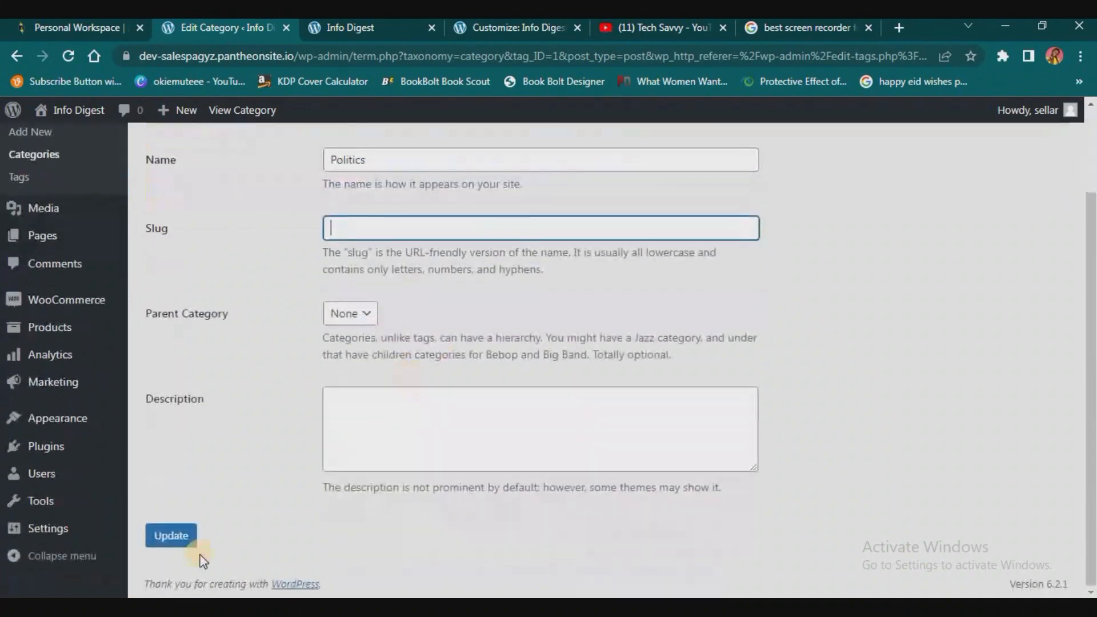
{"action": "left_click", "coordinate": [172, 539]}
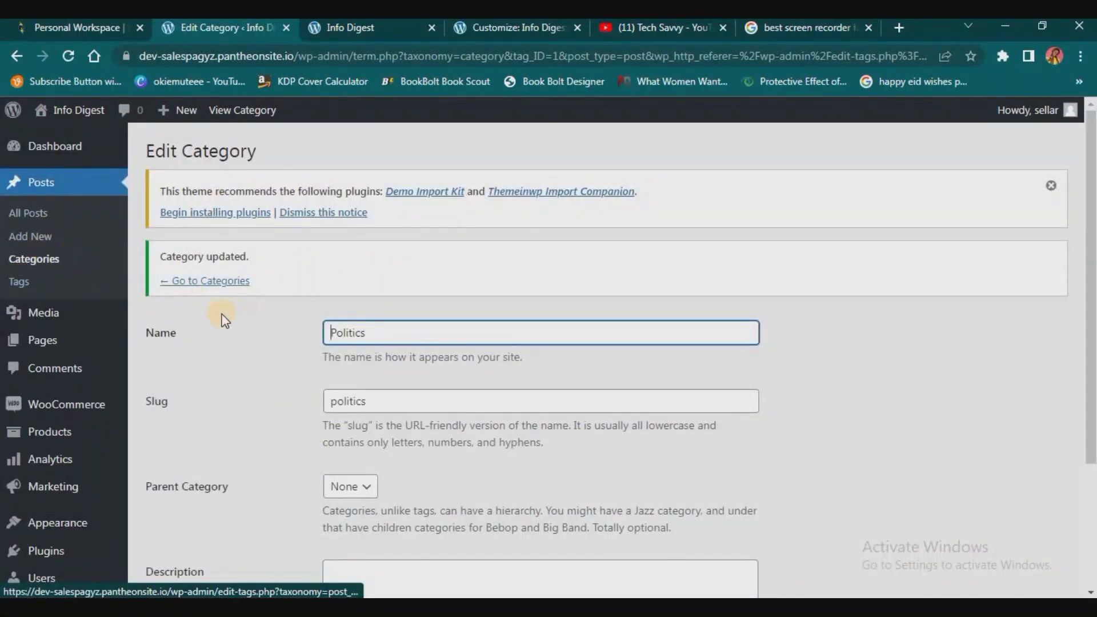
{"action": "left_click", "coordinate": [191, 281]}
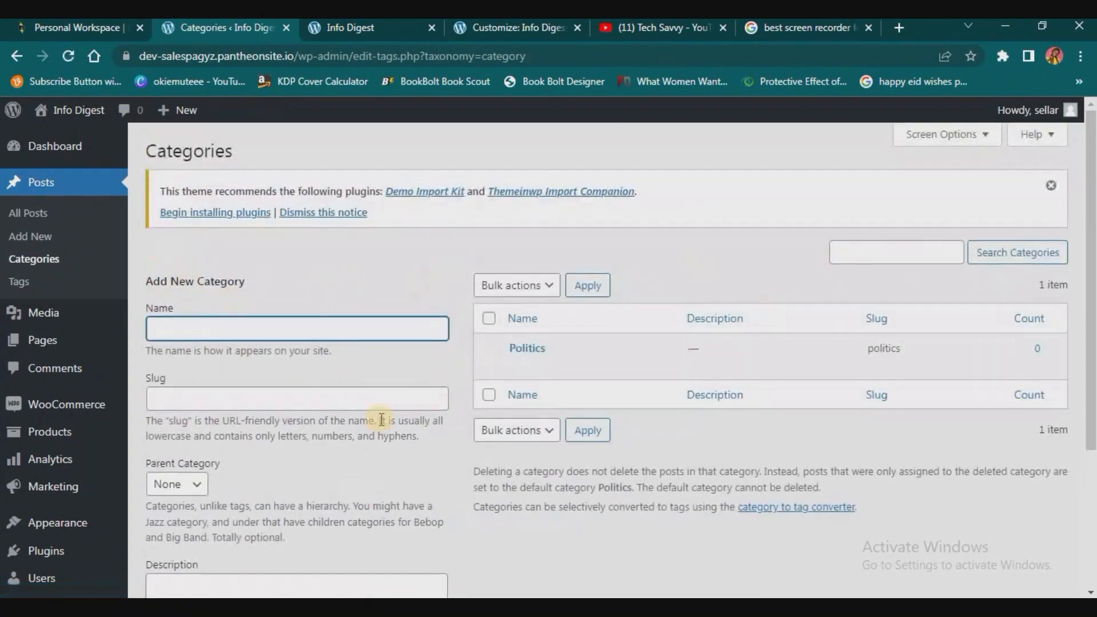
Add Religion and Celebrity as new post categories.
{"action": "scroll", "coordinate": [289, 387], "scroll_direction": "down", "scroll_amount": 1}
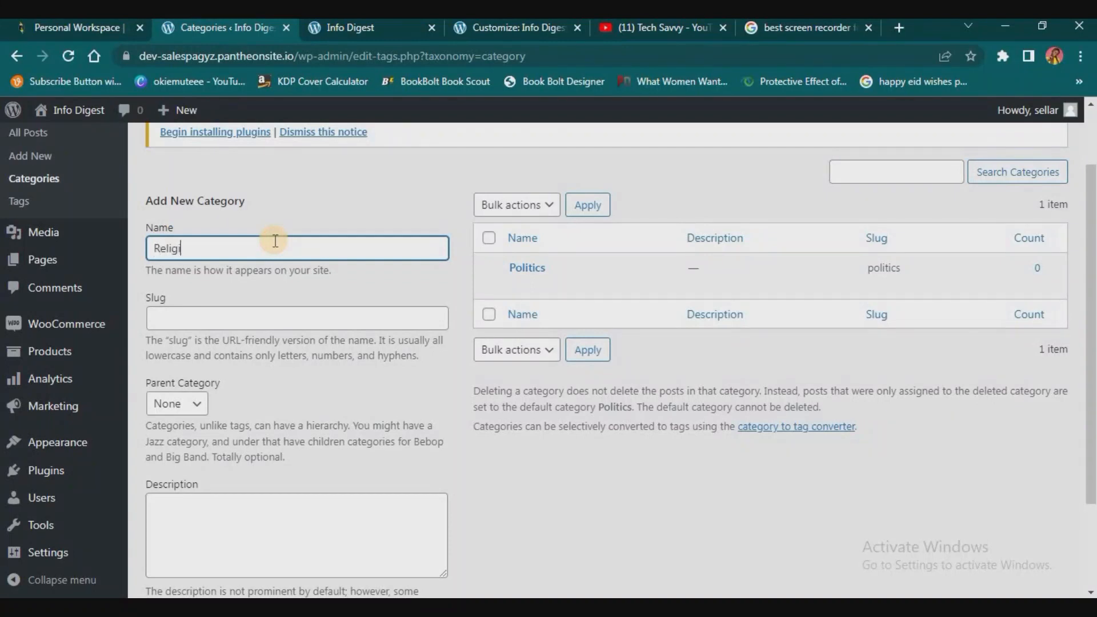
{"action": "scroll", "coordinate": [147, 257], "scroll_direction": "down", "scroll_amount": 2}
{"action": "left_click", "coordinate": [198, 520]}
{"action": "scroll", "coordinate": [343, 383], "scroll_direction": "up", "scroll_amount": 1}
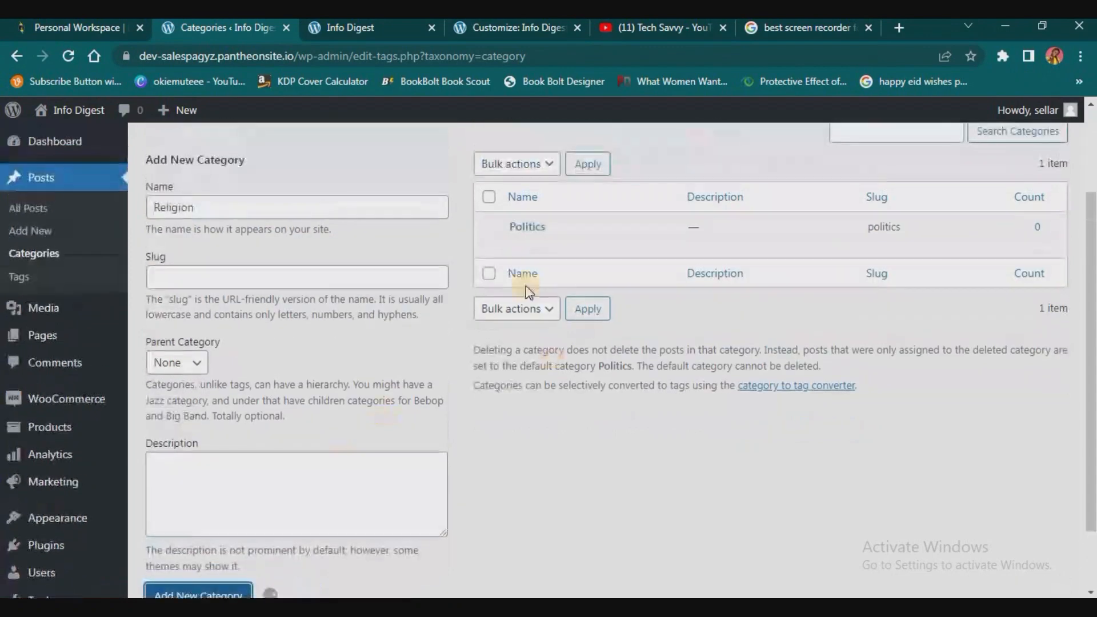
{"action": "left_click", "coordinate": [228, 202]}
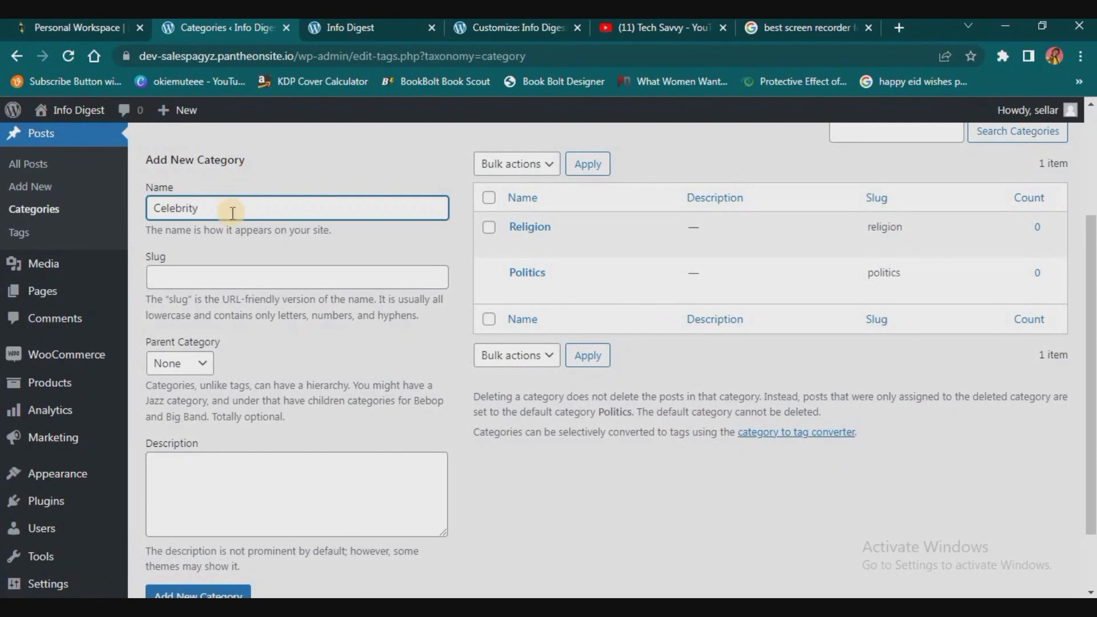
{"action": "scroll", "coordinate": [227, 208], "scroll_direction": "down", "scroll_amount": 2}
{"action": "left_click", "coordinate": [198, 516]}
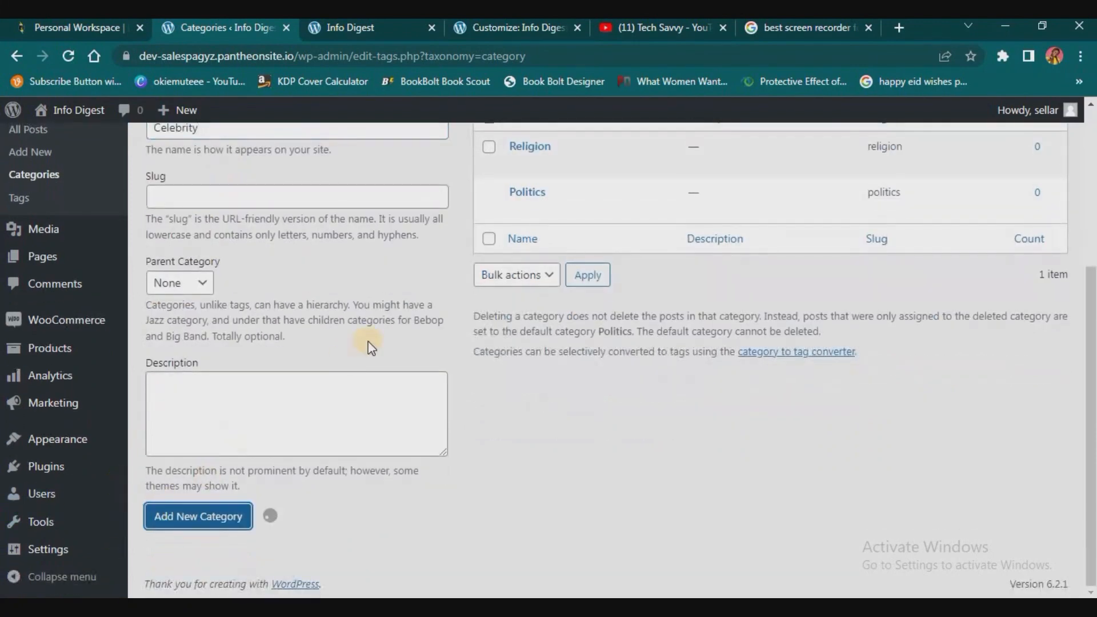
Add Family and Movies as new post categories.
{"action": "scroll", "coordinate": [369, 341], "scroll_direction": "up", "scroll_amount": 2}
{"action": "left_click", "coordinate": [236, 209]}
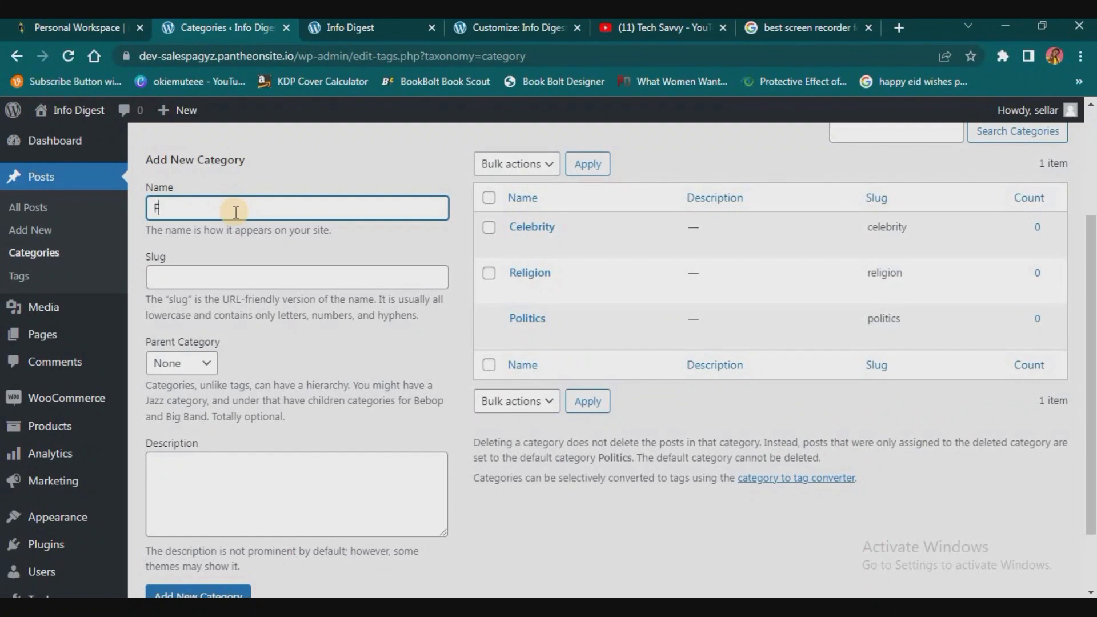
{"action": "scroll", "coordinate": [235, 258], "scroll_direction": "down", "scroll_amount": 2}
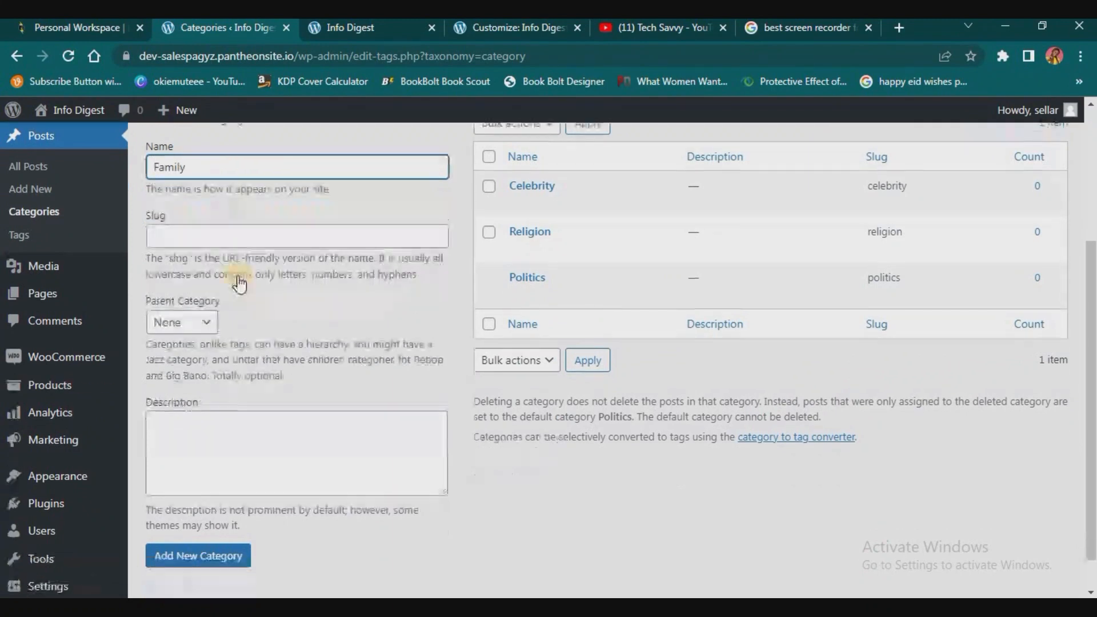
{"action": "left_click", "coordinate": [184, 516]}
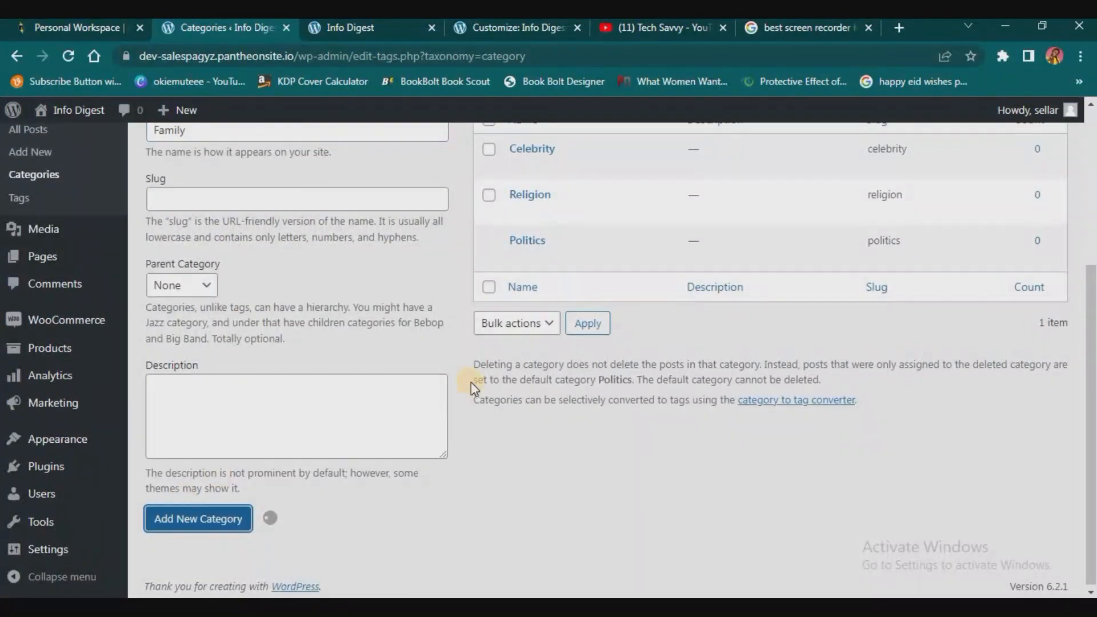
{"action": "scroll", "coordinate": [471, 382], "scroll_direction": "up", "scroll_amount": 2}
{"action": "left_click", "coordinate": [267, 280]}
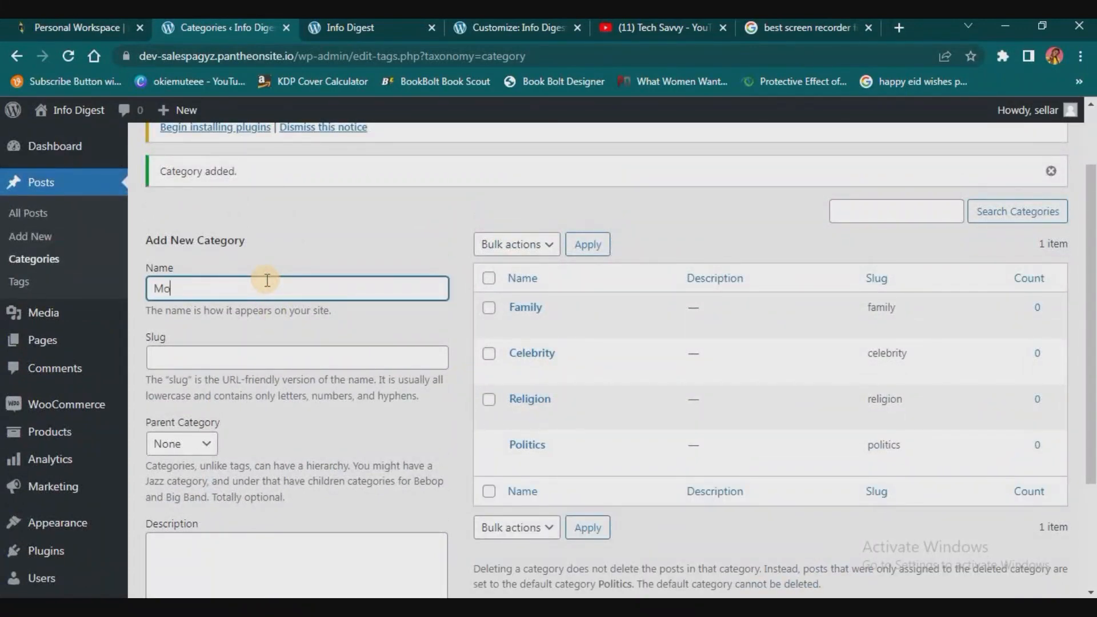
{"action": "scroll", "coordinate": [267, 349], "scroll_direction": "down", "scroll_amount": 2}
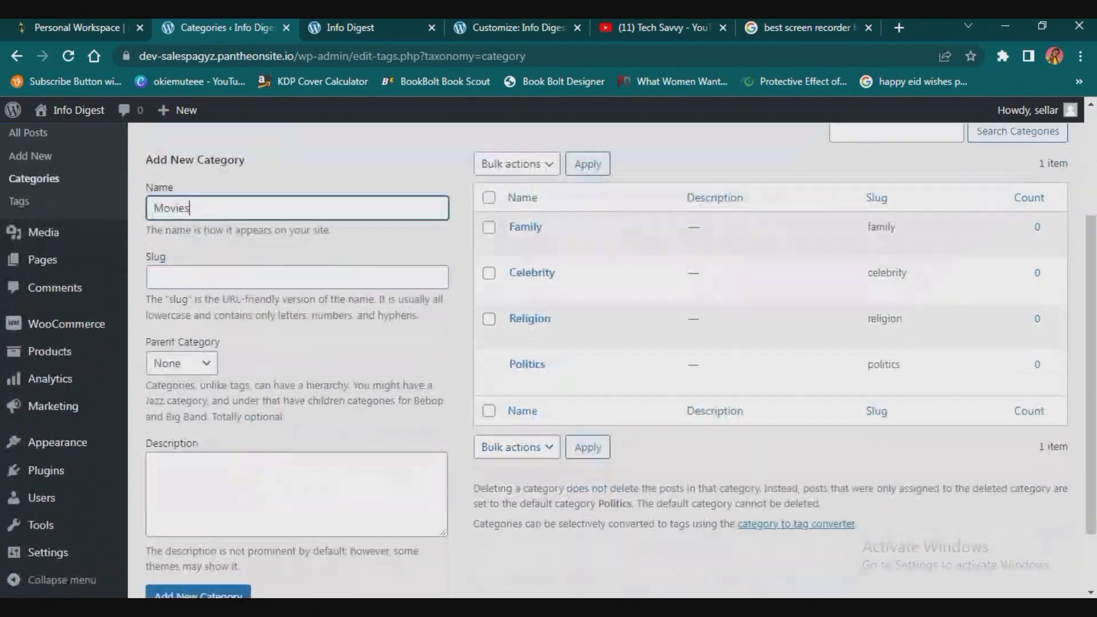
{"action": "scroll", "coordinate": [232, 535], "scroll_direction": "down", "scroll_amount": 2}
{"action": "left_click", "coordinate": [223, 520]}
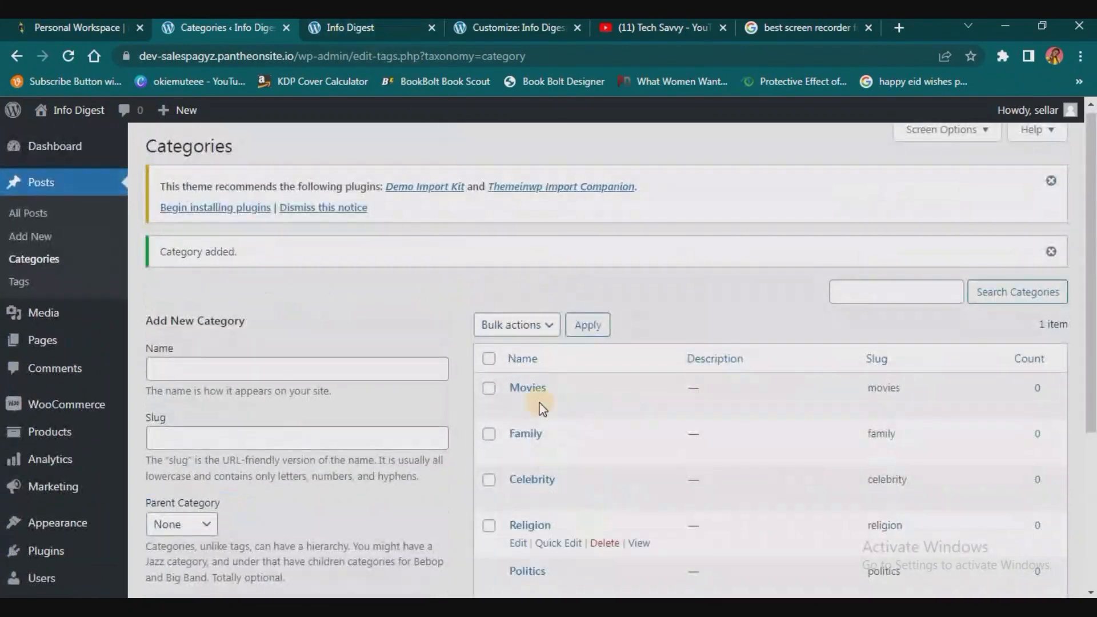
Glance at the live Info Digest front page, then go to Appearance > Menus.
{"action": "left_click", "coordinate": [508, 27]}
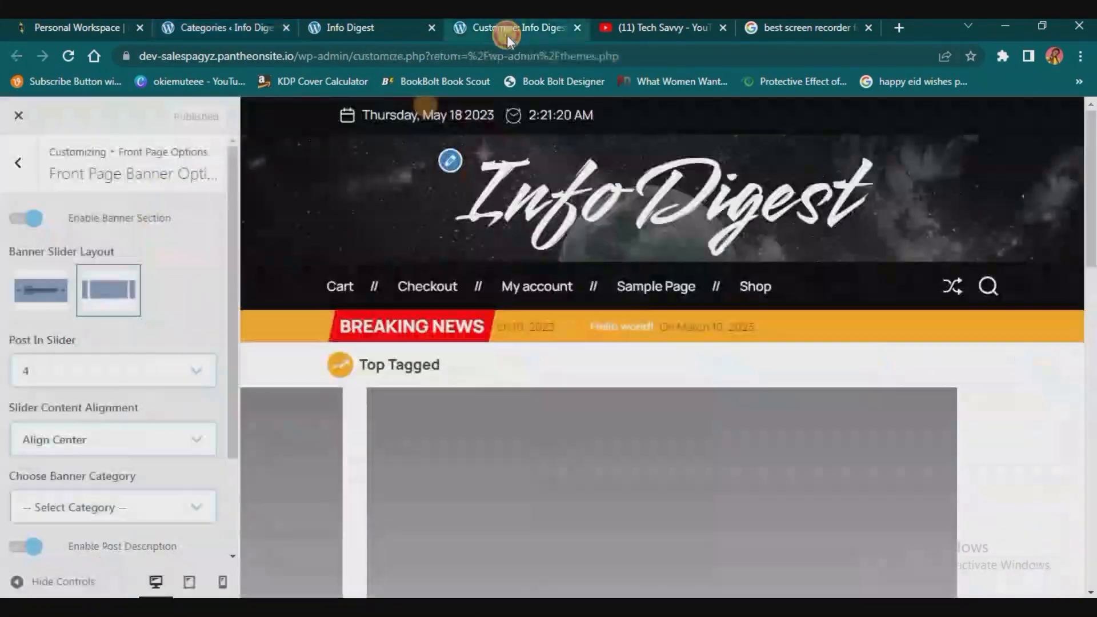
{"action": "left_click", "coordinate": [310, 28]}
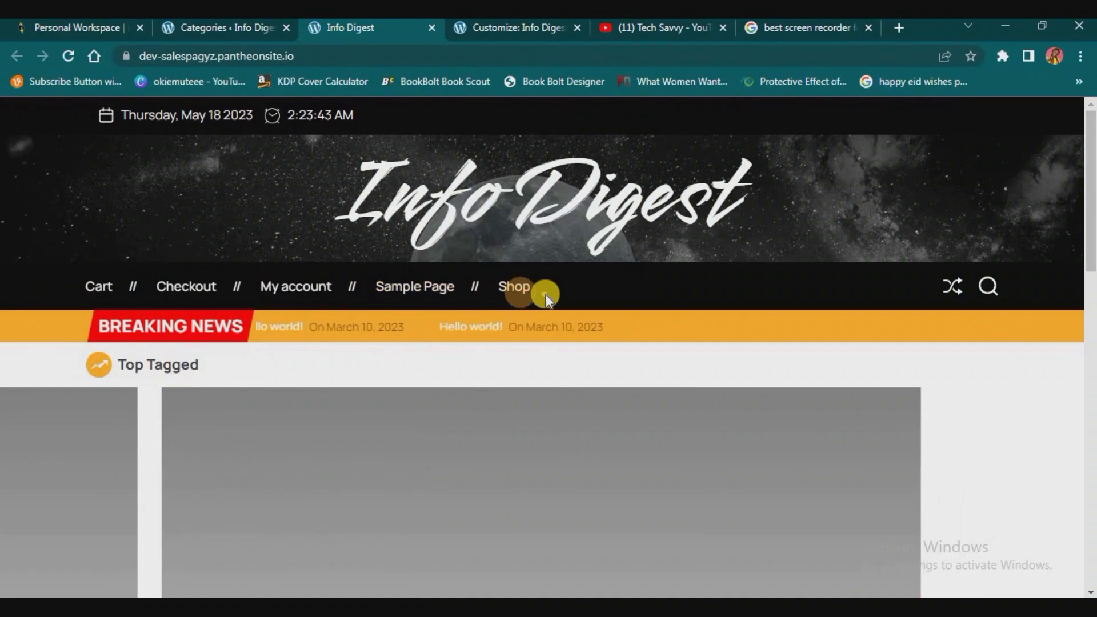
{"action": "left_click", "coordinate": [224, 29]}
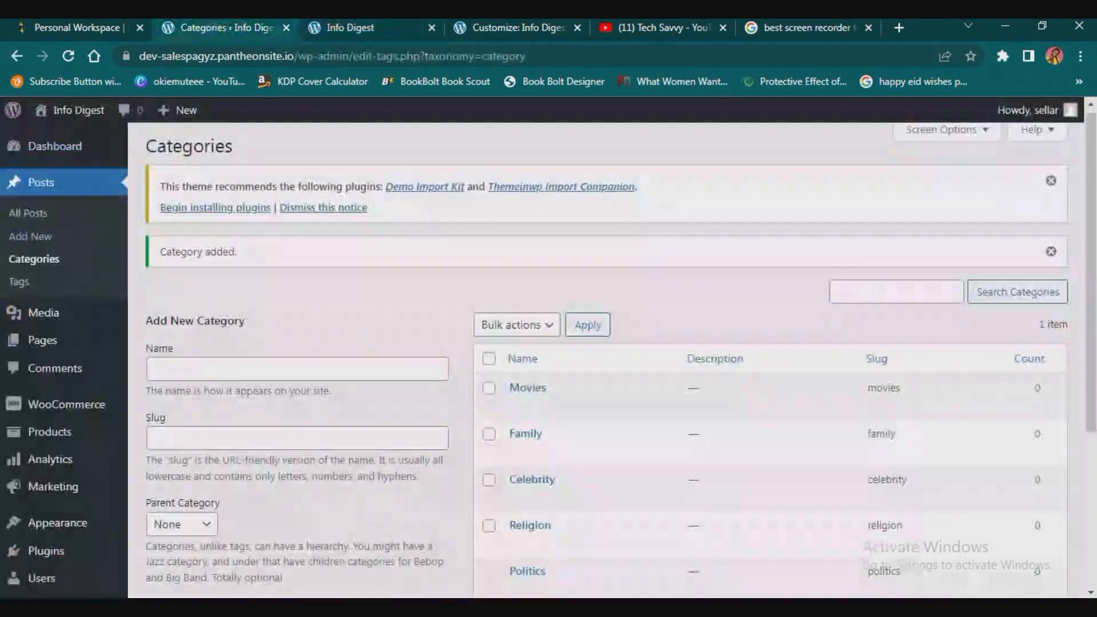
{"action": "scroll", "coordinate": [40, 400], "scroll_direction": "down", "scroll_amount": 3}
{"action": "mouse_move", "coordinate": [34, 379]}
{"action": "scroll", "coordinate": [40, 374], "scroll_direction": "down", "scroll_amount": 1}
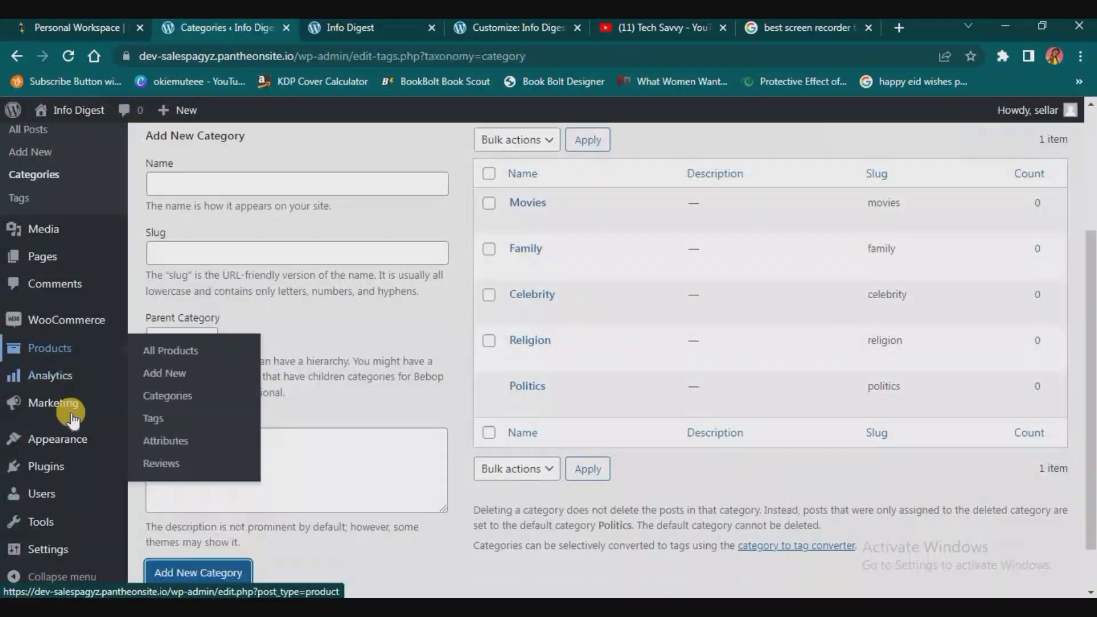
{"action": "mouse_move", "coordinate": [63, 440]}
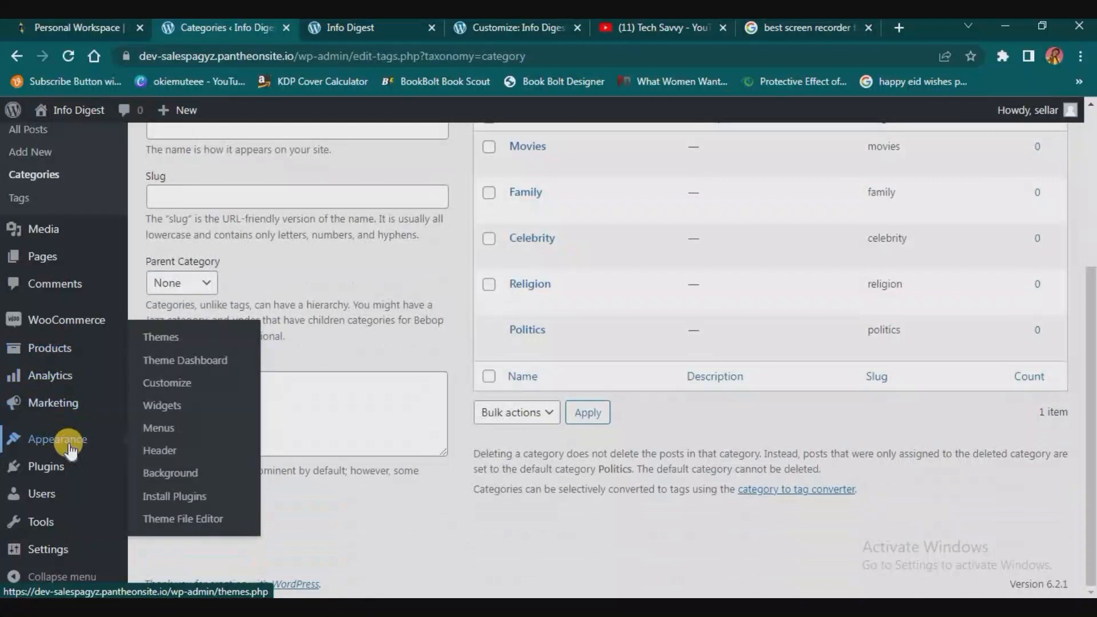
{"action": "left_click", "coordinate": [160, 428]}
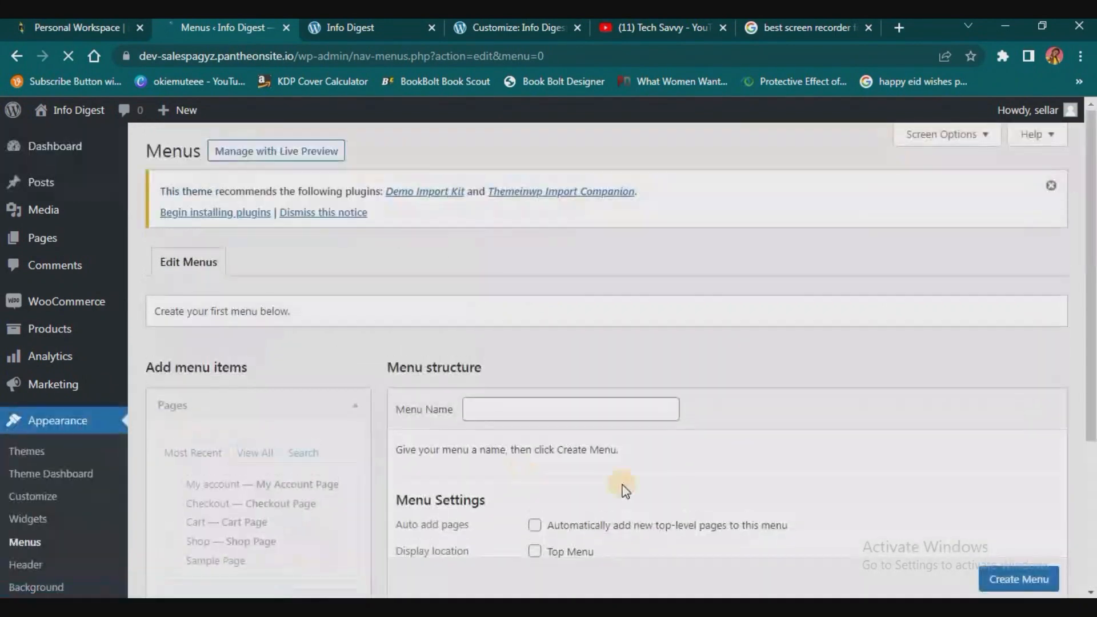
Create a menu named 'Nav bar' assigned to the Primary Menu and Footer Menu locations.
{"action": "scroll", "coordinate": [589, 527], "scroll_direction": "down", "scroll_amount": 1}
{"action": "scroll", "coordinate": [589, 527], "scroll_direction": "down", "scroll_amount": 3}
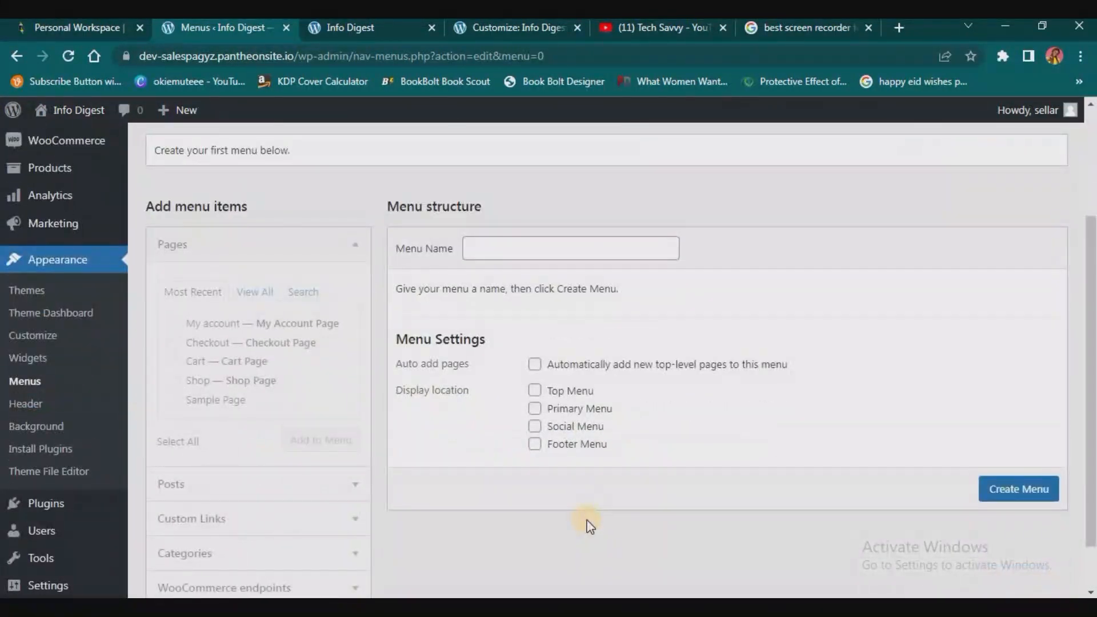
{"action": "left_click", "coordinate": [503, 250]}
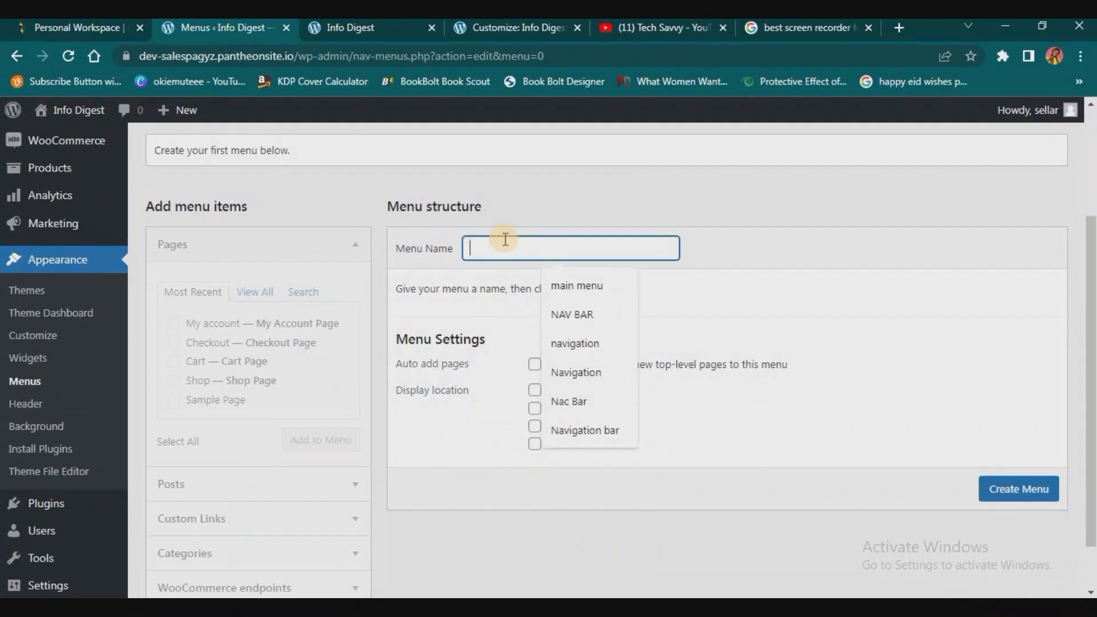
{"action": "type", "text": "Nav bar"}
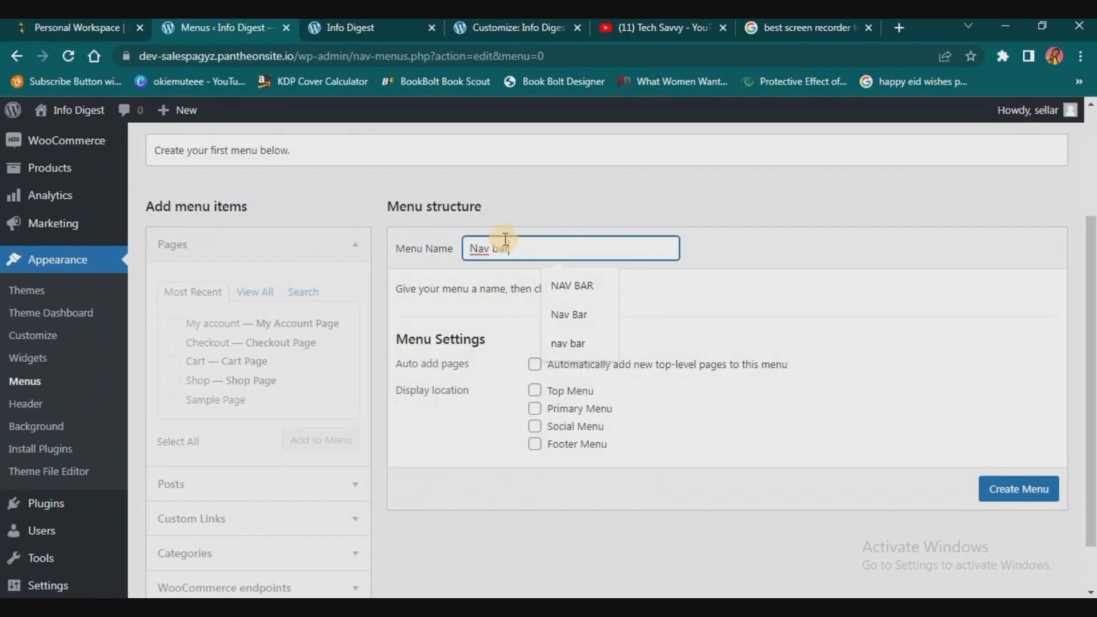
{"action": "left_click", "coordinate": [535, 409]}
{"action": "left_click", "coordinate": [1026, 490]}
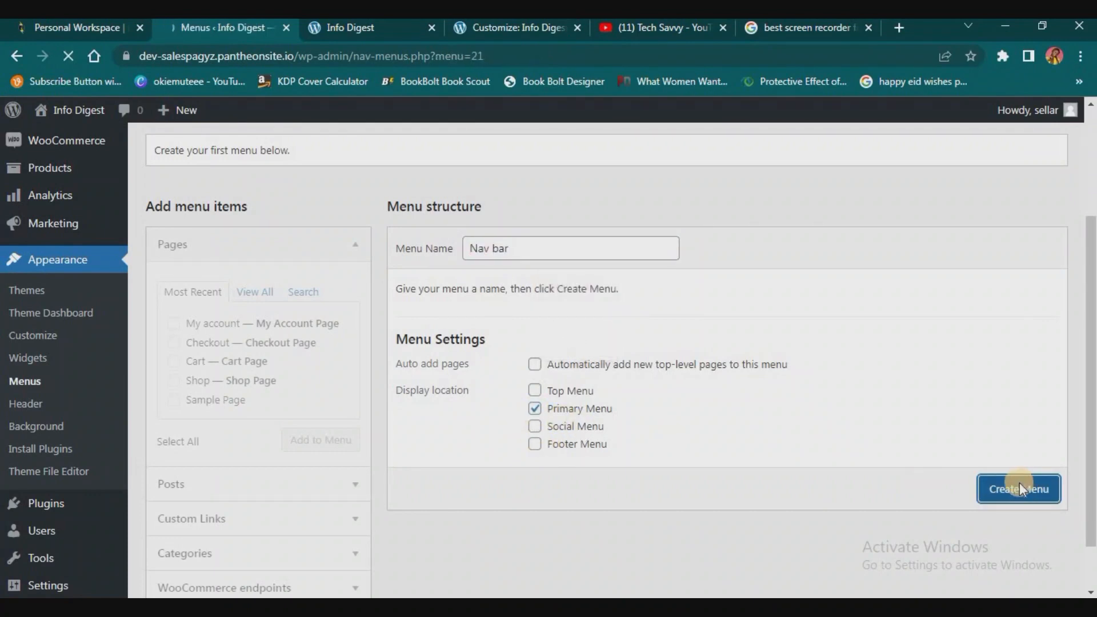
{"action": "scroll", "coordinate": [409, 316], "scroll_direction": "down", "scroll_amount": 2}
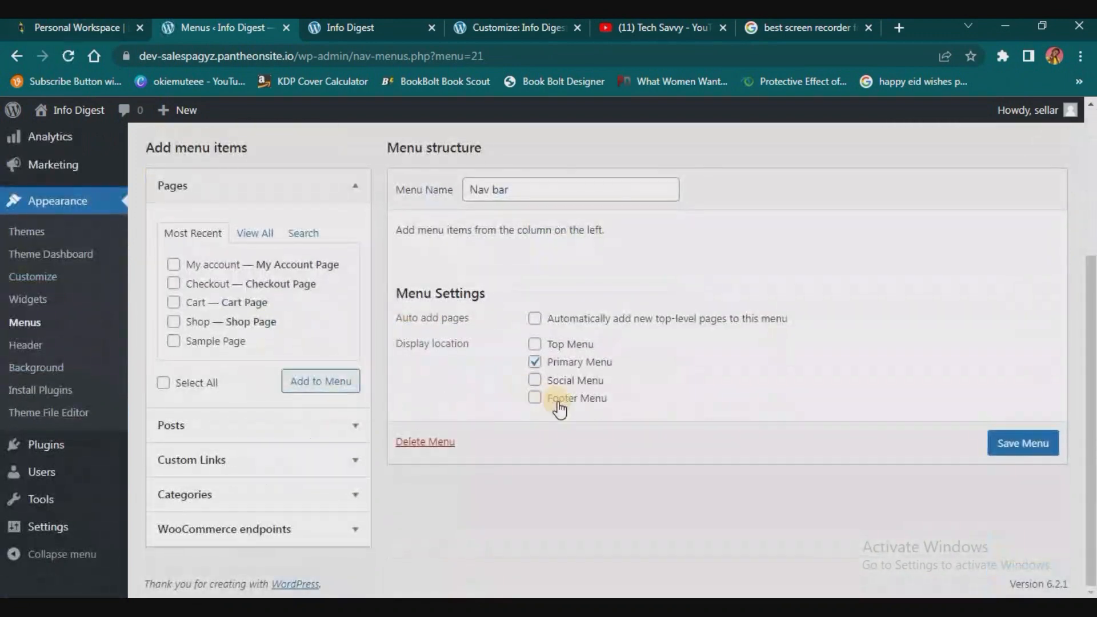
{"action": "left_click", "coordinate": [536, 398]}
{"action": "left_click", "coordinate": [1024, 445]}
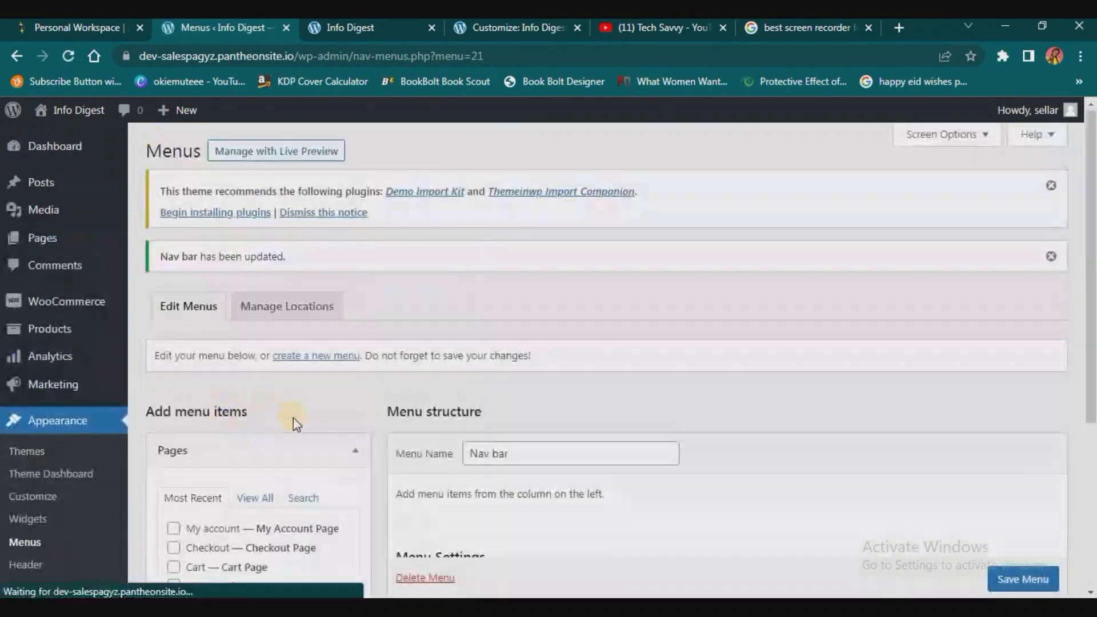
Add the Celebrity, Family, Movies, Politics and Religion categories to the menu, save, and view the live site.
{"action": "scroll", "coordinate": [289, 412], "scroll_direction": "down", "scroll_amount": 5}
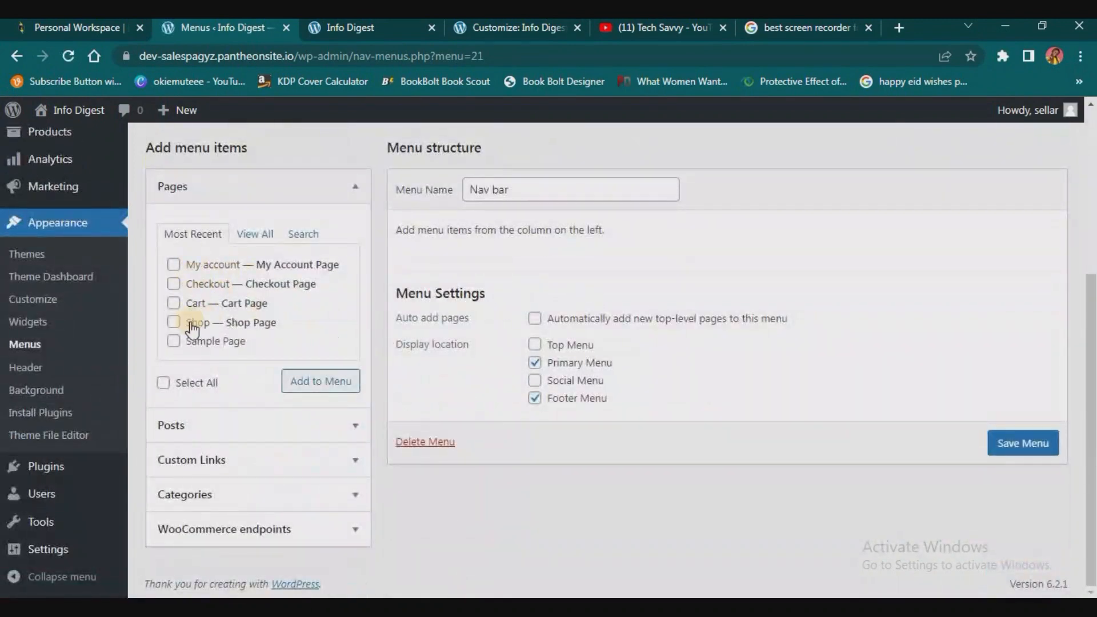
{"action": "left_click", "coordinate": [210, 493]}
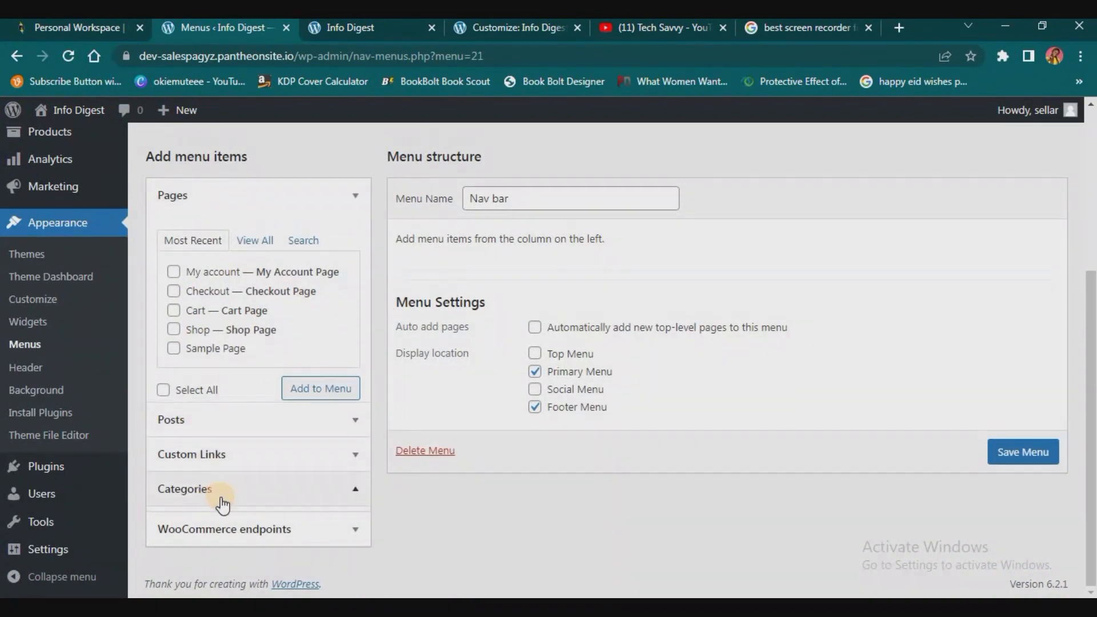
{"action": "left_click", "coordinate": [246, 404]}
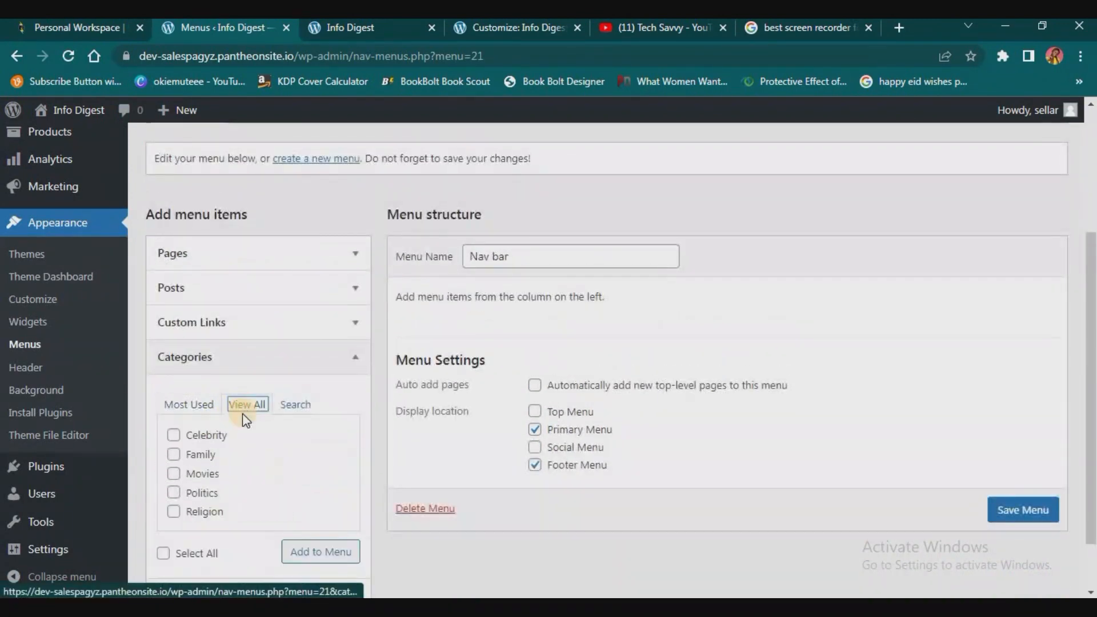
{"action": "scroll", "coordinate": [178, 307], "scroll_direction": "down", "scroll_amount": 2}
{"action": "left_click", "coordinate": [174, 288]}
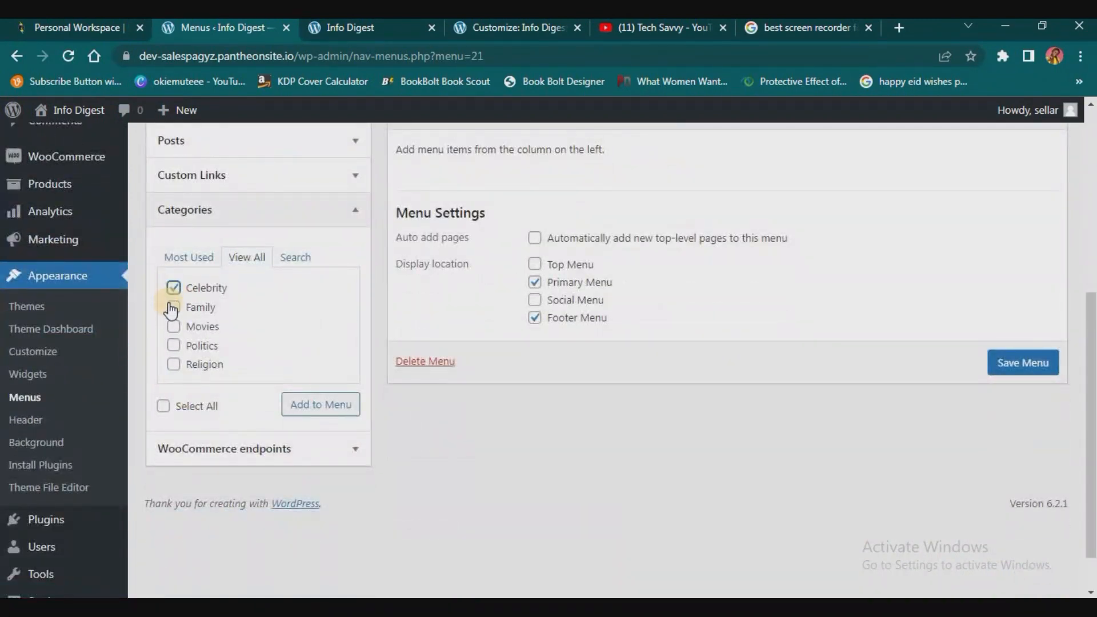
{"action": "left_click", "coordinate": [179, 408]}
{"action": "left_click", "coordinate": [313, 405]}
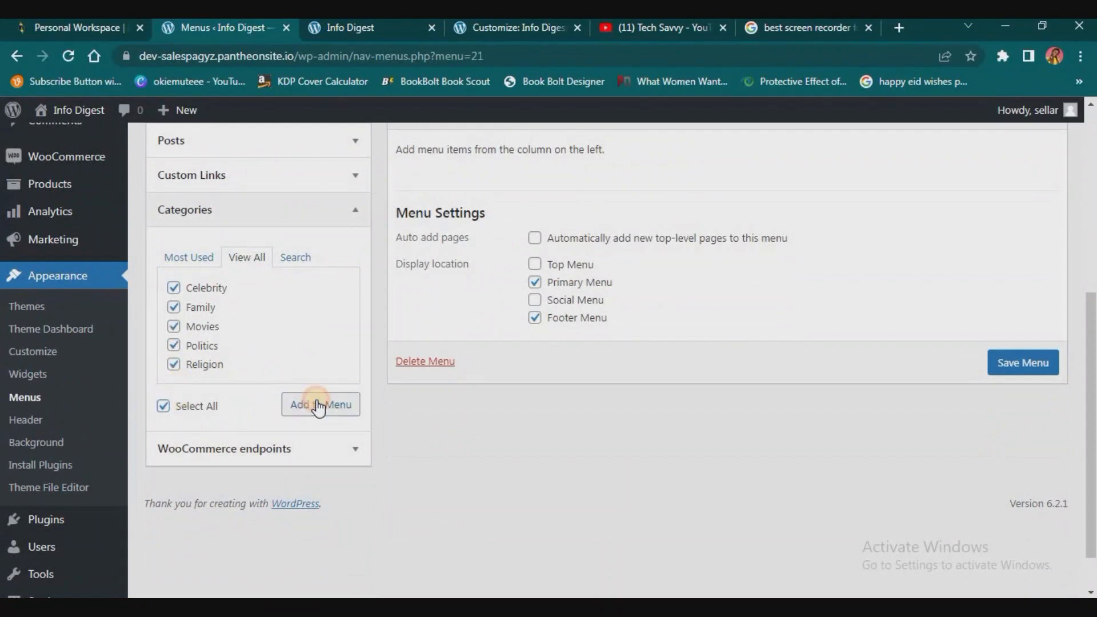
{"action": "scroll", "coordinate": [570, 333], "scroll_direction": "down", "scroll_amount": 1}
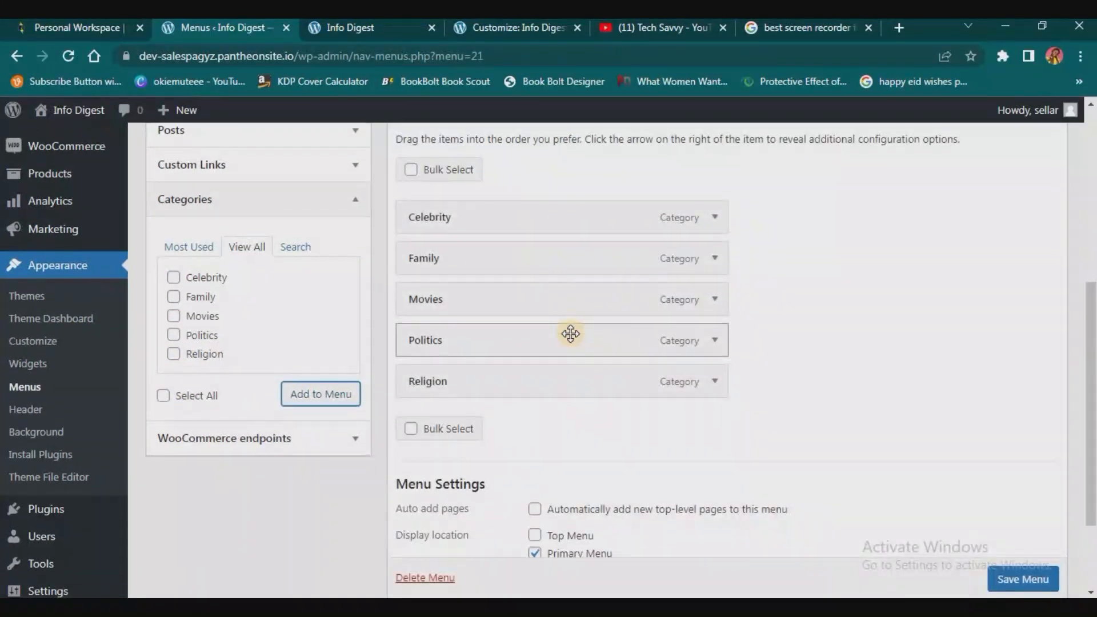
{"action": "scroll", "coordinate": [570, 334], "scroll_direction": "down", "scroll_amount": 1}
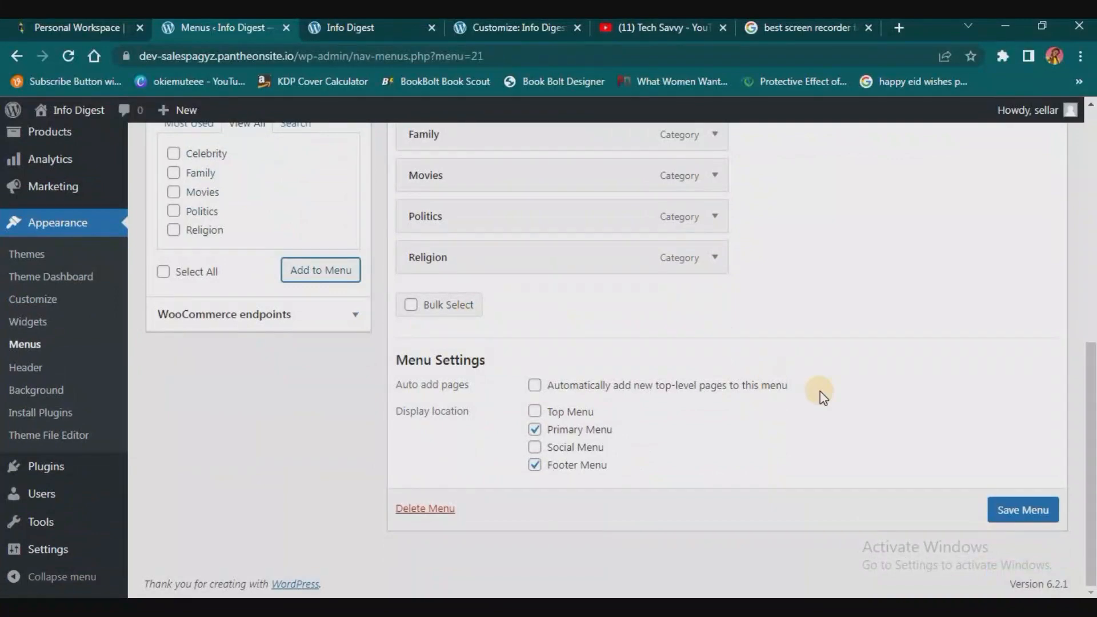
{"action": "left_click", "coordinate": [1024, 514]}
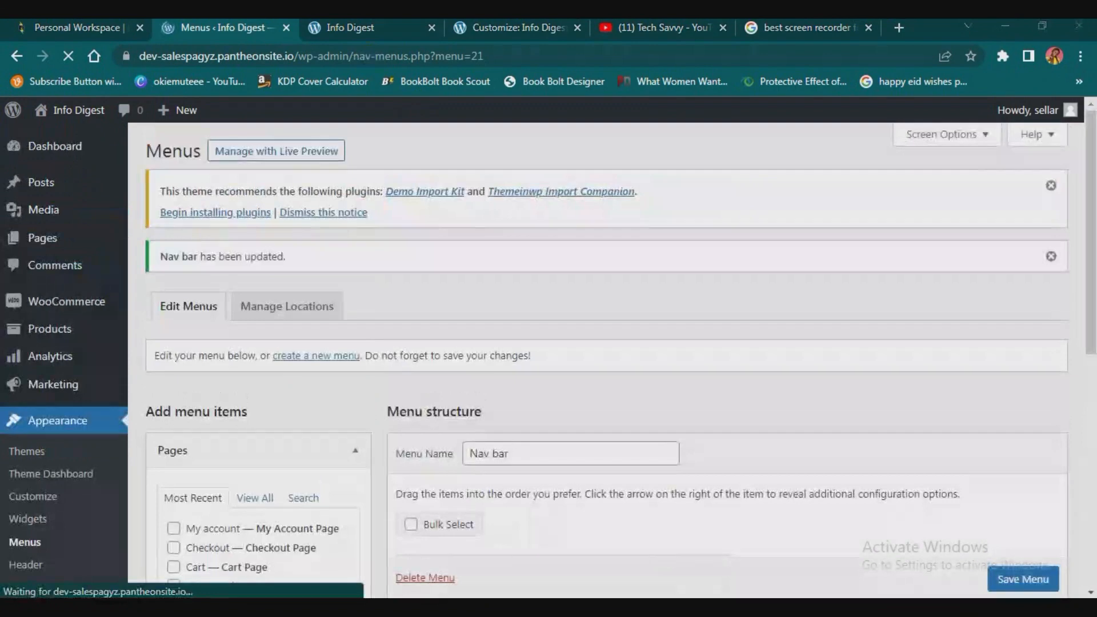
{"action": "left_click", "coordinate": [373, 27]}
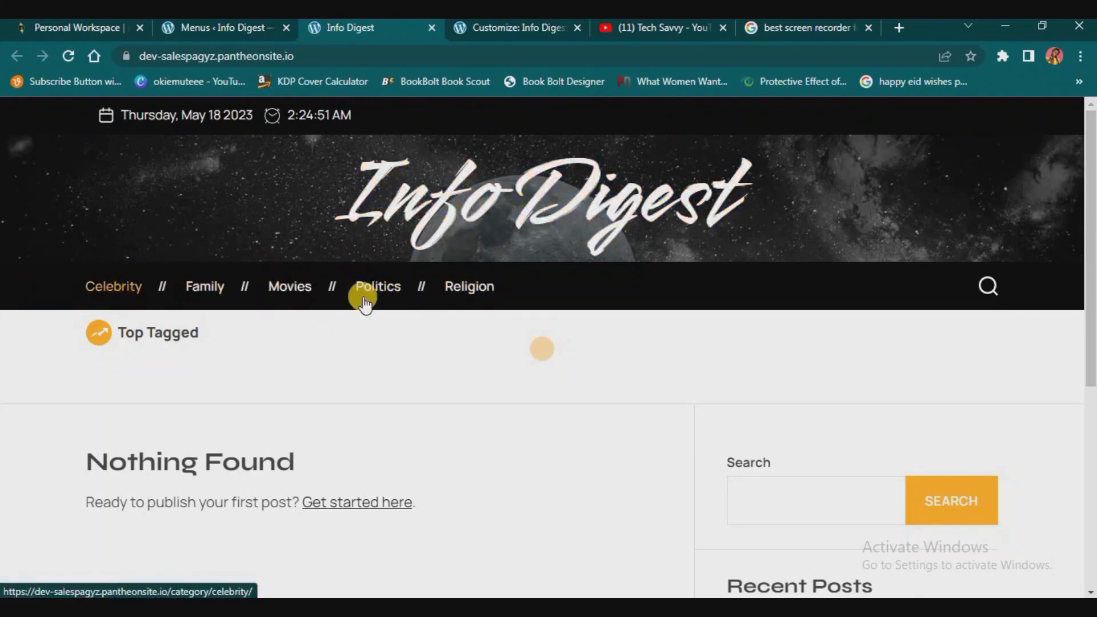
Dismiss the plugin recommendation and menu-updated notices on the Menus admin page.
{"action": "scroll", "coordinate": [312, 448], "scroll_direction": "down", "scroll_amount": 3}
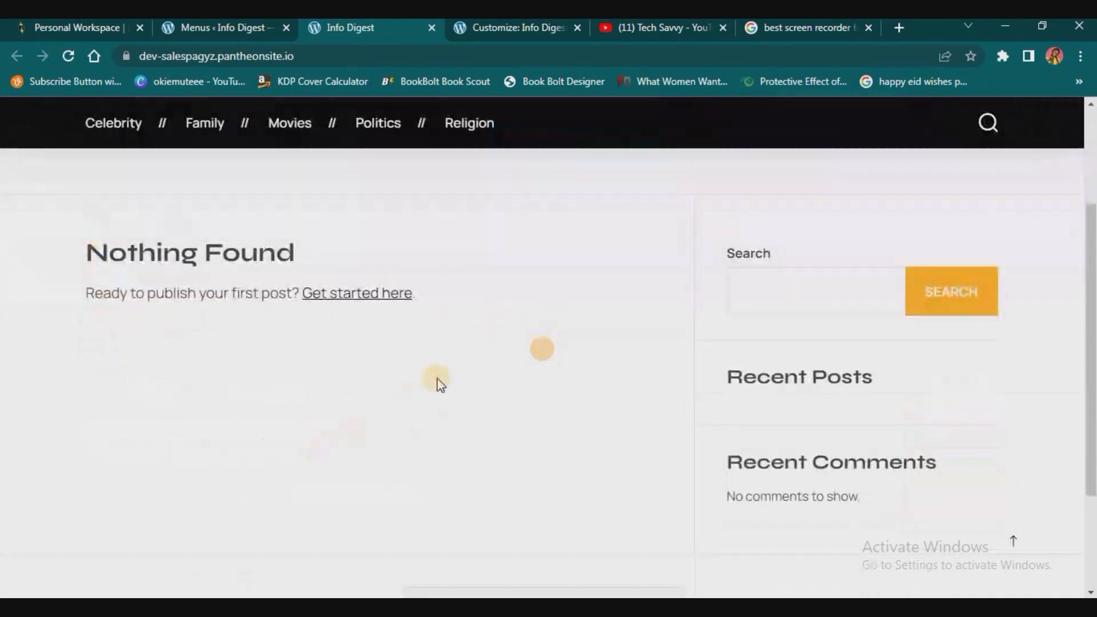
{"action": "scroll", "coordinate": [818, 420], "scroll_direction": "down", "scroll_amount": 2}
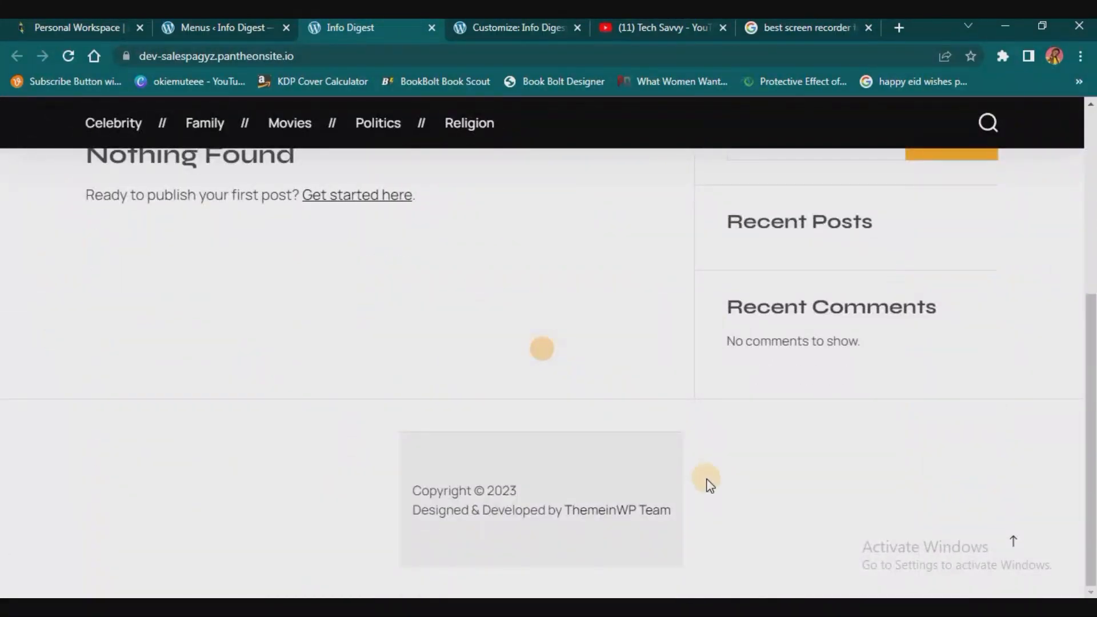
{"action": "scroll", "coordinate": [707, 480], "scroll_direction": "up", "scroll_amount": 5}
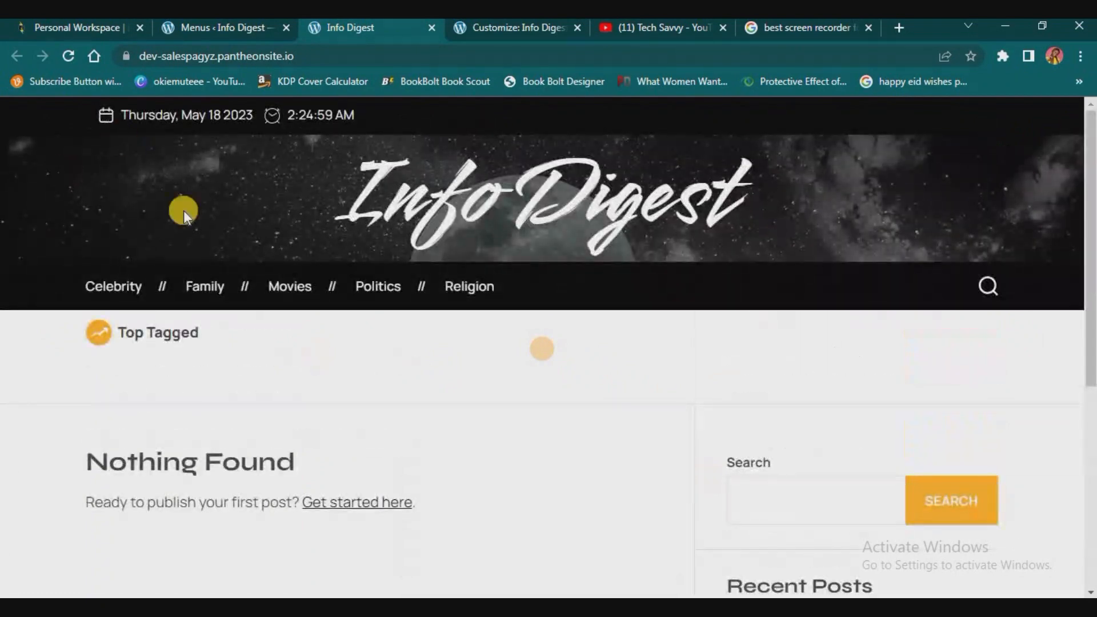
{"action": "left_click", "coordinate": [208, 26]}
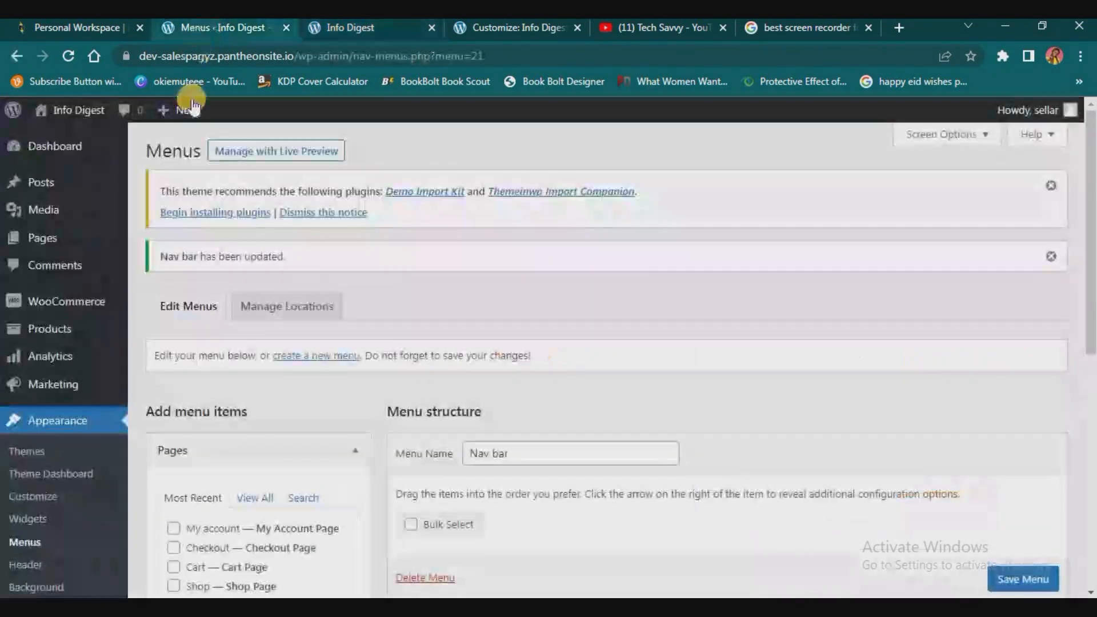
{"action": "left_click", "coordinate": [1051, 185]}
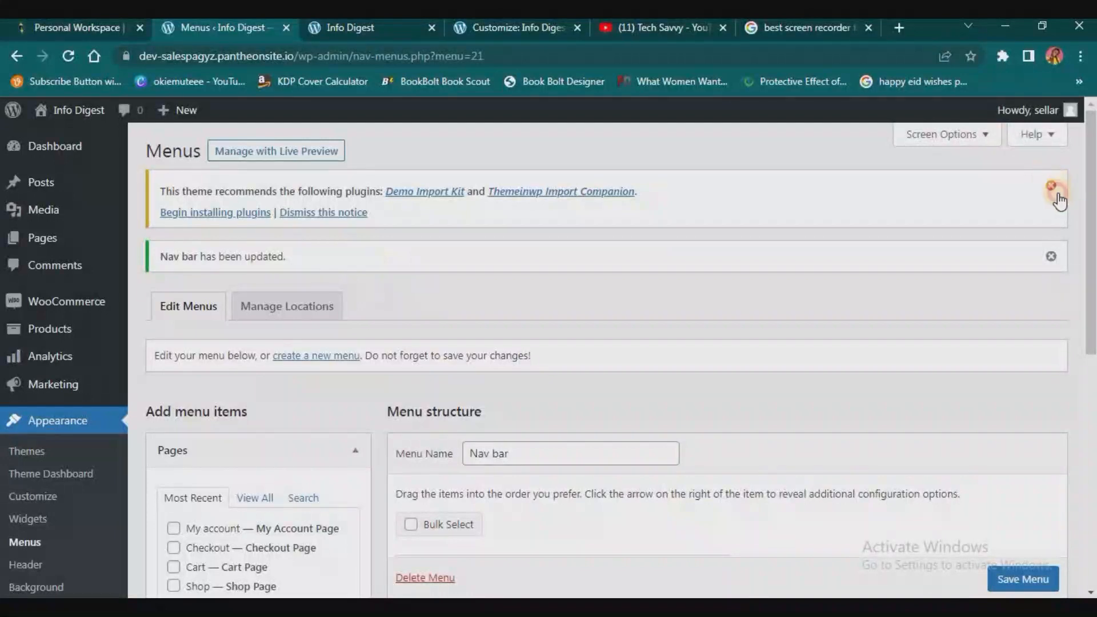
{"action": "left_click", "coordinate": [1048, 186]}
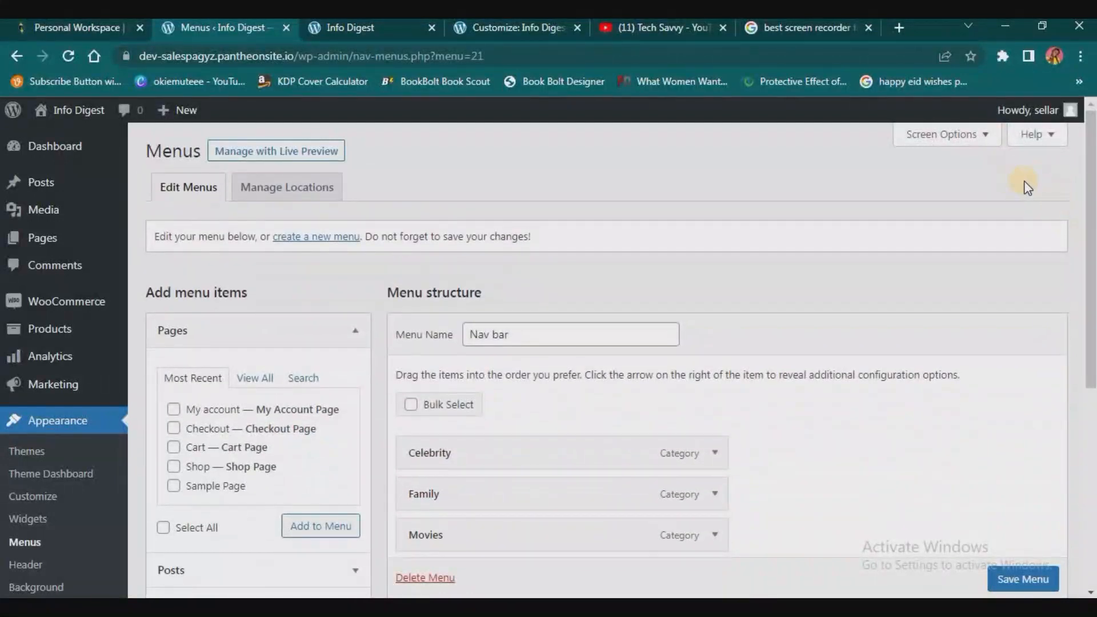
Recheck the live Info Digest header navigation, then return to the Menus admin page.
{"action": "scroll", "coordinate": [1000, 177], "scroll_direction": "down", "scroll_amount": 5}
{"action": "left_click", "coordinate": [341, 27]}
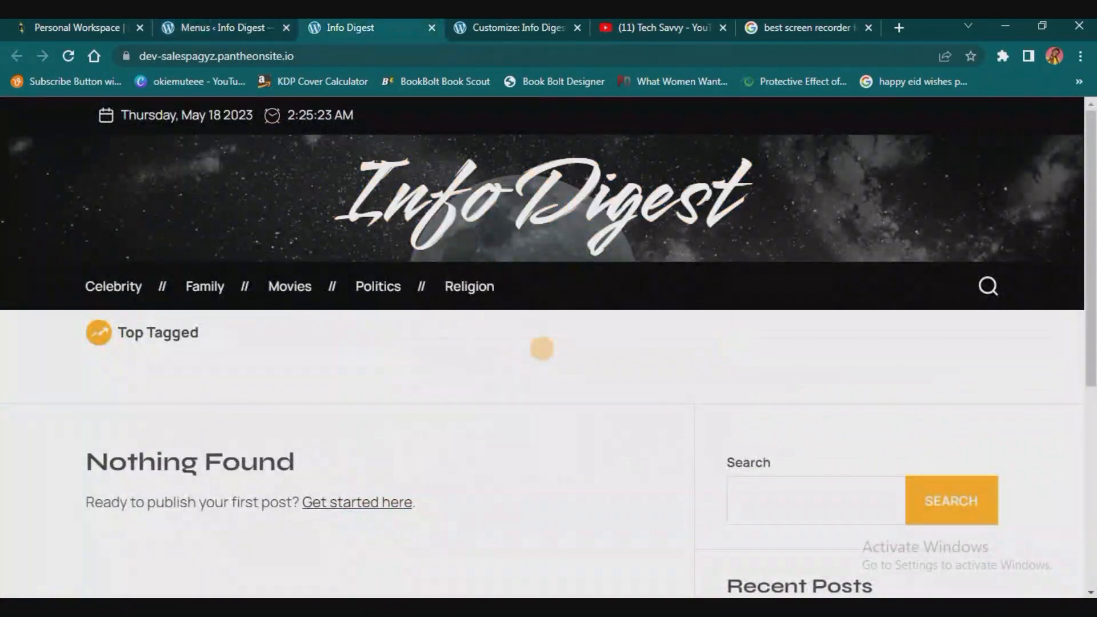
{"action": "left_click", "coordinate": [212, 28]}
{"action": "scroll", "coordinate": [380, 314], "scroll_direction": "up", "scroll_amount": 5}
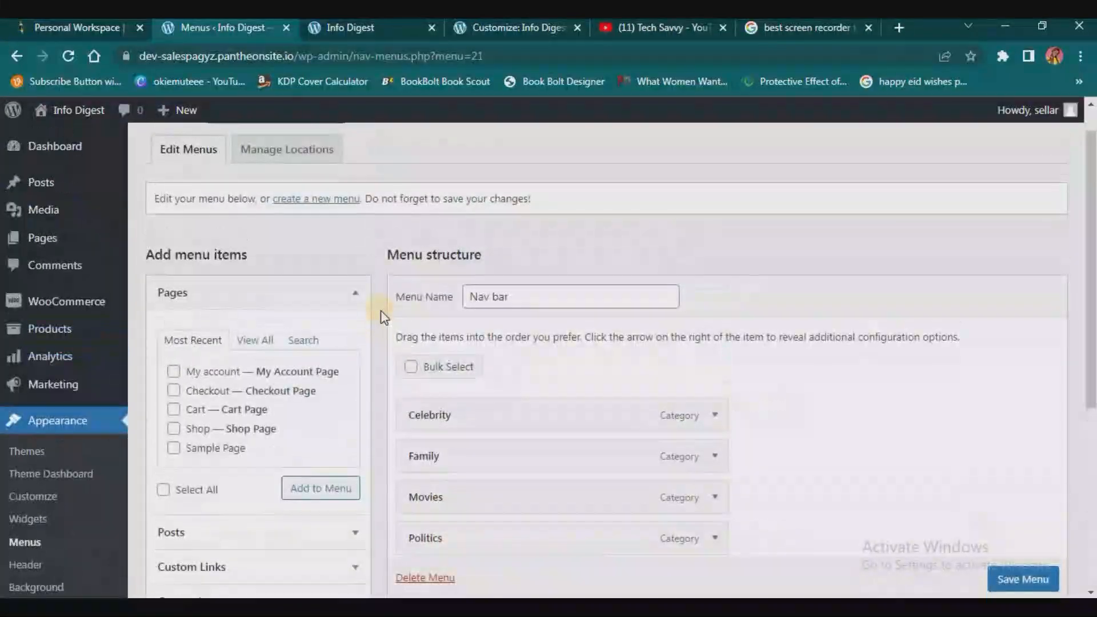
{"action": "scroll", "coordinate": [382, 318], "scroll_direction": "up", "scroll_amount": 1}
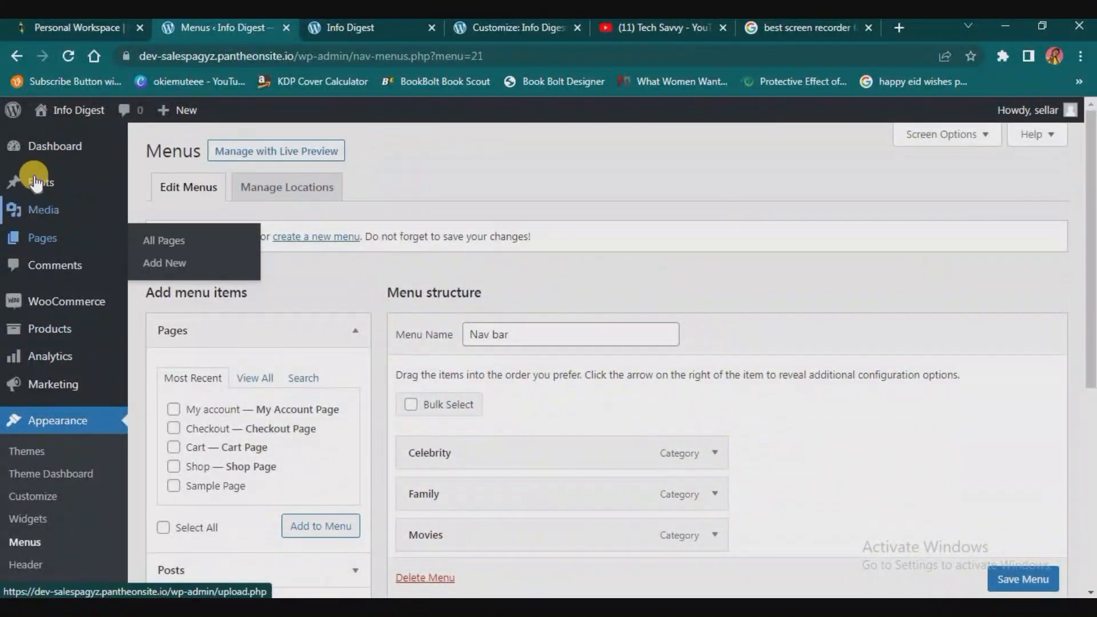
{"action": "mouse_move", "coordinate": [35, 182]}
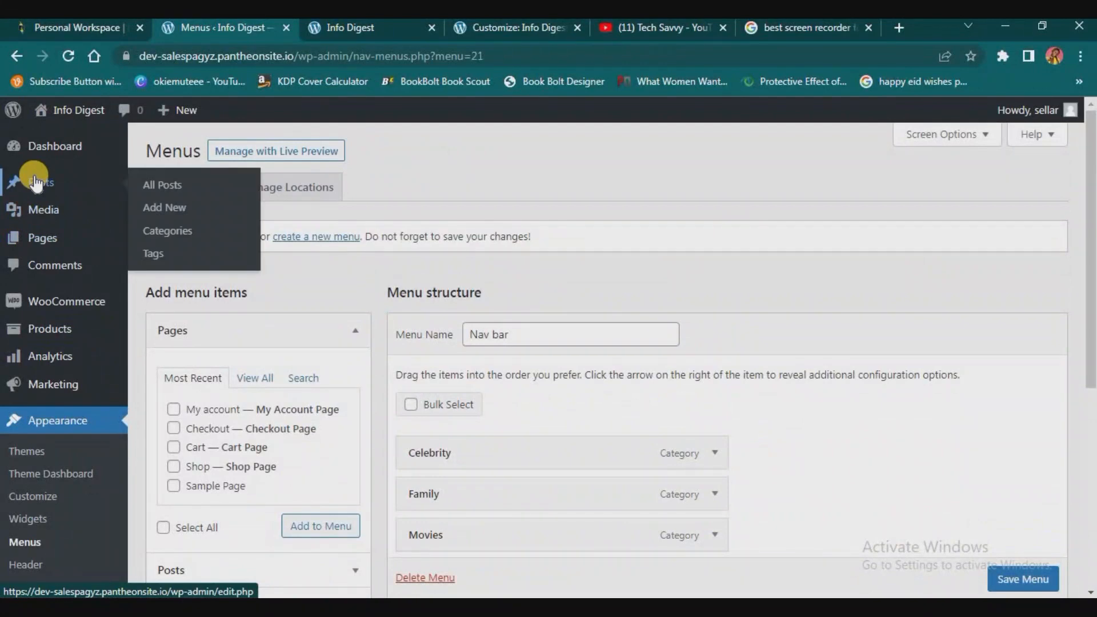
Start a new post, close the block editor welcome guide, and click into the empty title and body.
{"action": "left_click", "coordinate": [160, 213]}
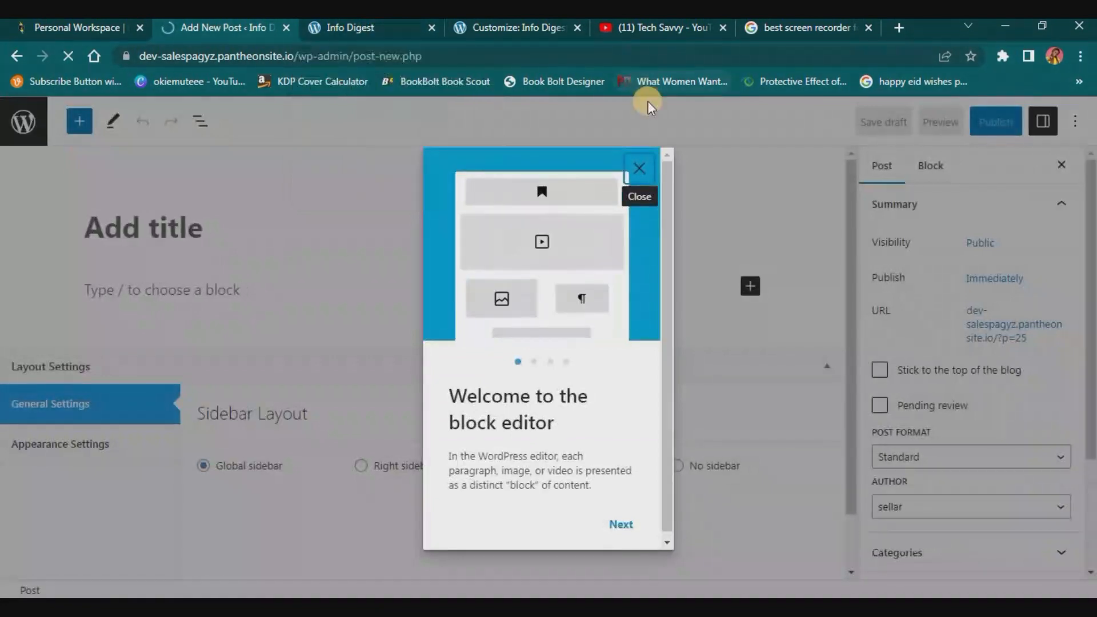
{"action": "left_click", "coordinate": [636, 171]}
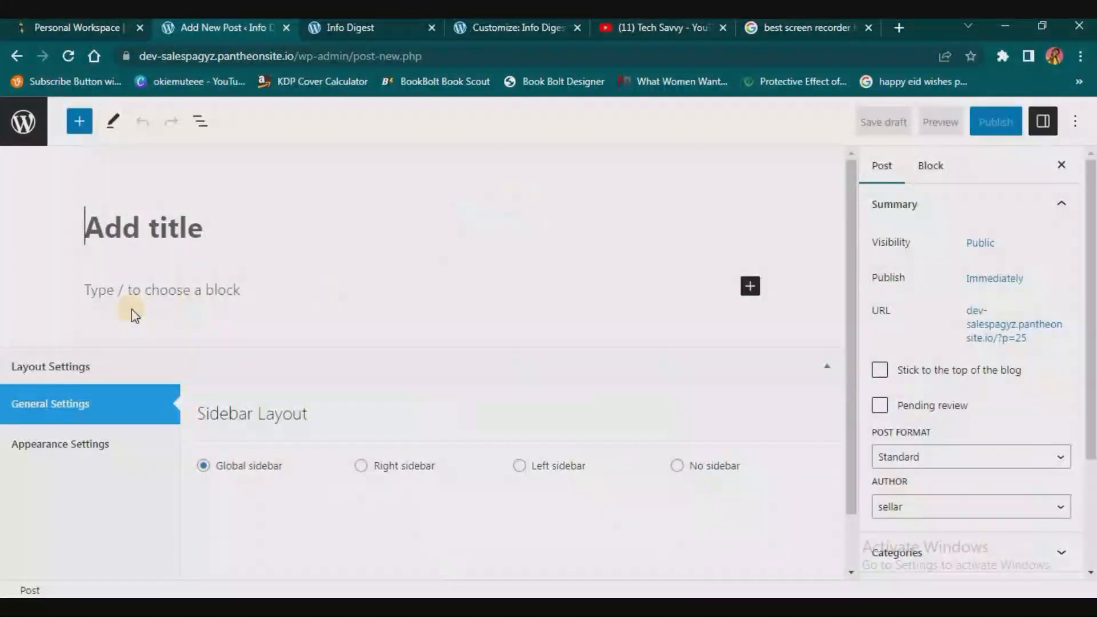
{"action": "left_click", "coordinate": [152, 287]}
{"action": "left_click", "coordinate": [164, 230]}
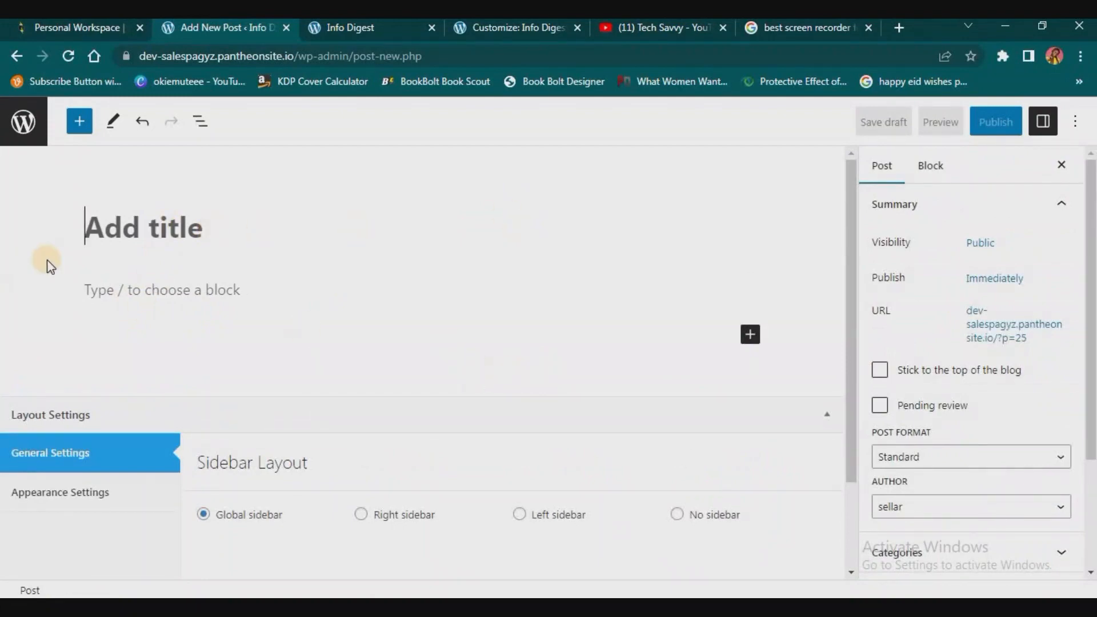
{"action": "left_click", "coordinate": [162, 292]}
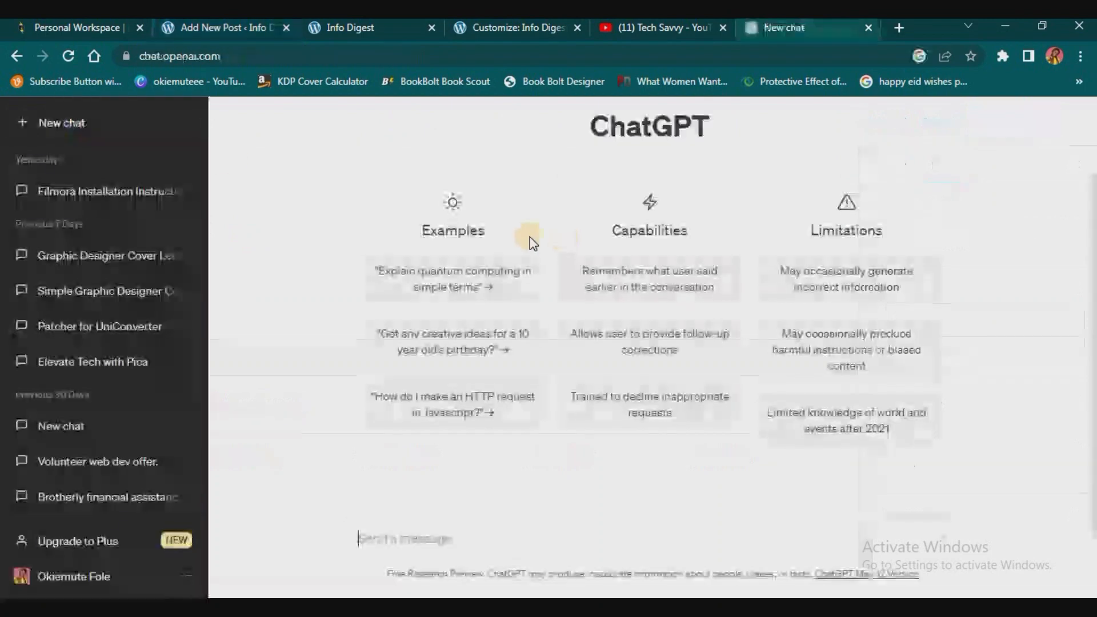
Ask ChatGPT 'who is nancy isime and her net worth', then send 'continue'.
{"action": "left_click", "coordinate": [503, 545]}
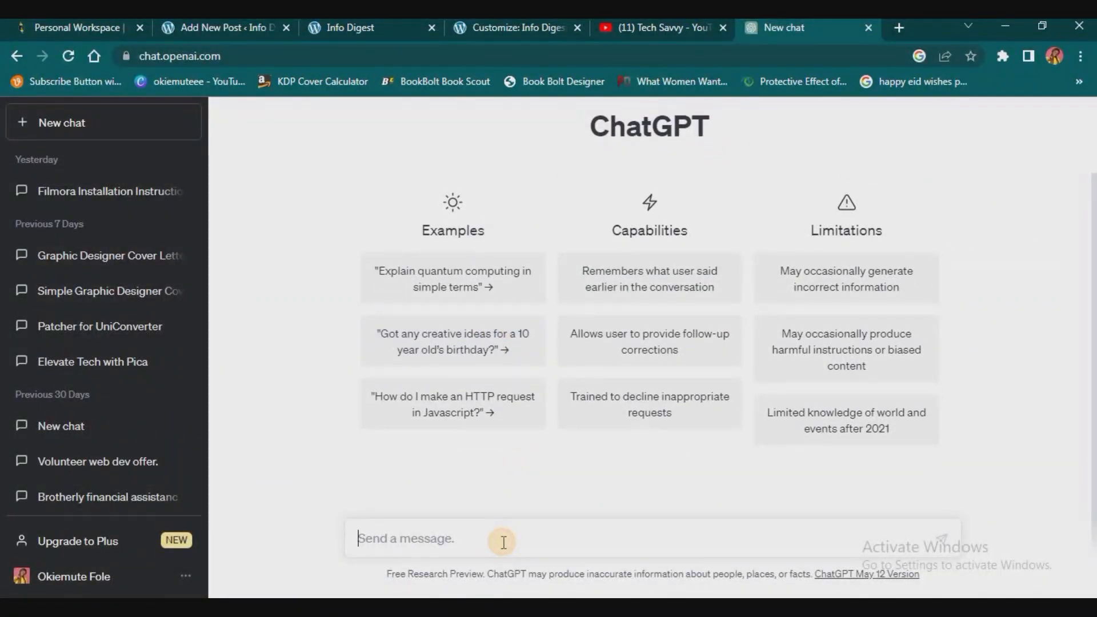
{"action": "type", "text": "to generate"}
{"action": "key", "text": "BackSpace"}
{"action": "key", "text": "BackSpace"}
{"action": "key", "text": "BackSpace"}
{"action": "key", "text": "BackSpace"}
{"action": "key", "text": "BackSpace"}
{"action": "key", "text": "BackSpace"}
{"action": "key", "text": "BackSpace"}
{"action": "key", "text": "BackSpace"}
{"action": "key", "text": "BackSpace"}
{"action": "key", "text": "BackSpace"}
{"action": "key", "text": "BackSpace"}
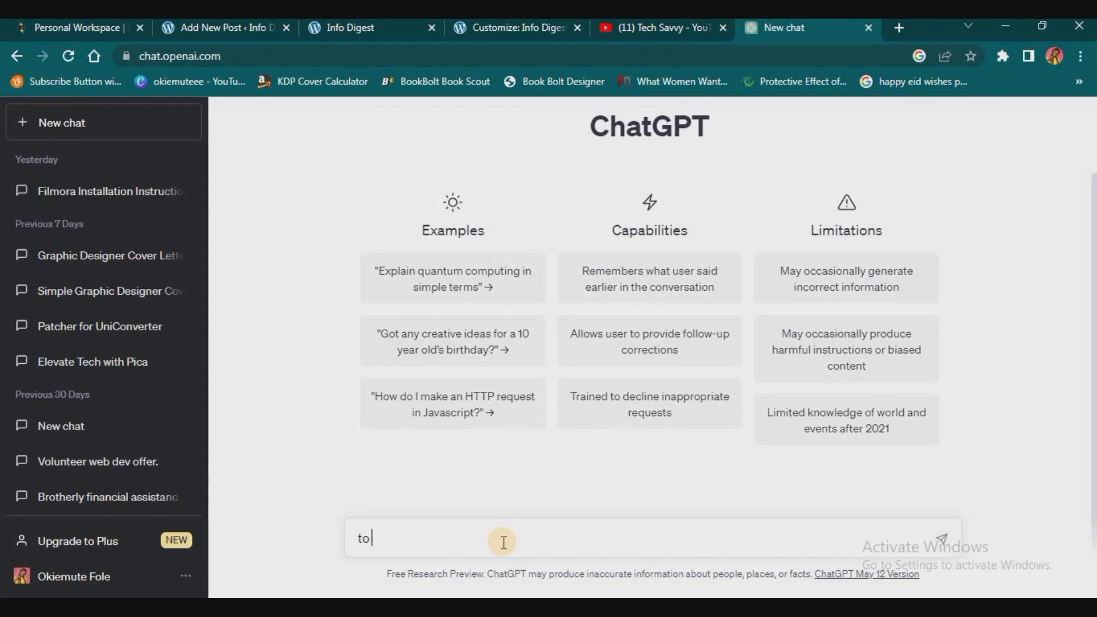
{"action": "type", "text": "who is nancy is"}
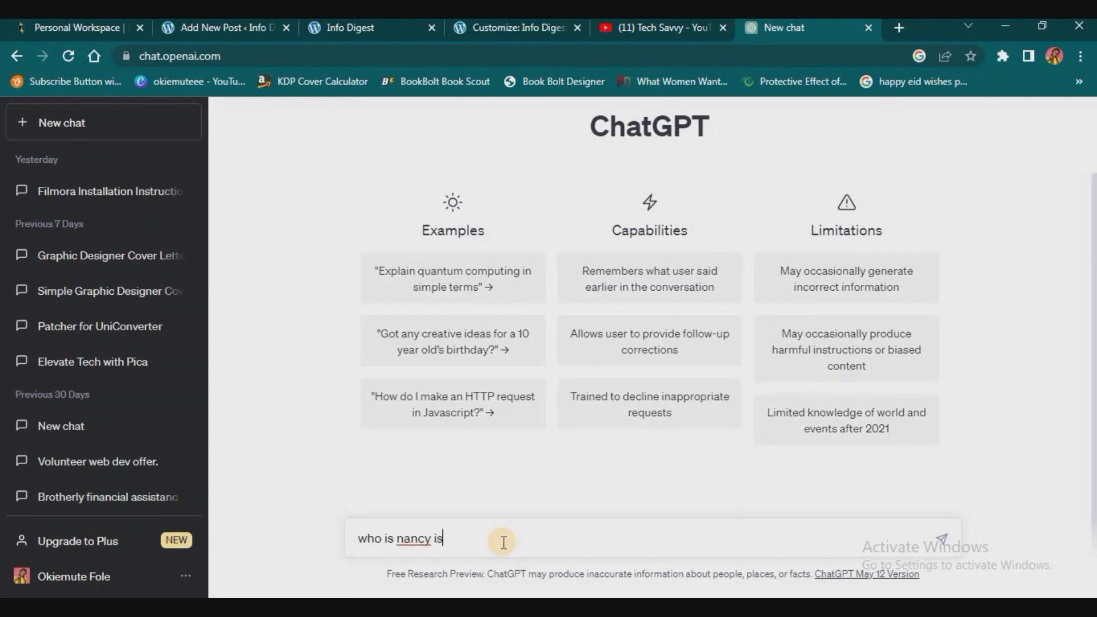
{"action": "type", "text": "and her net worth"}
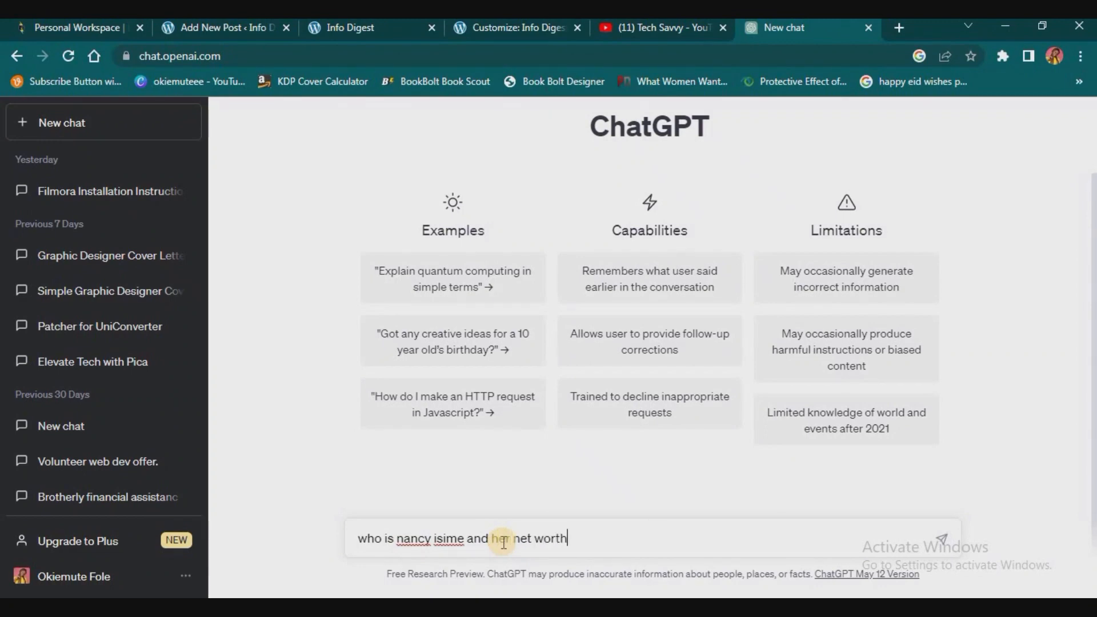
{"action": "key", "text": "Return"}
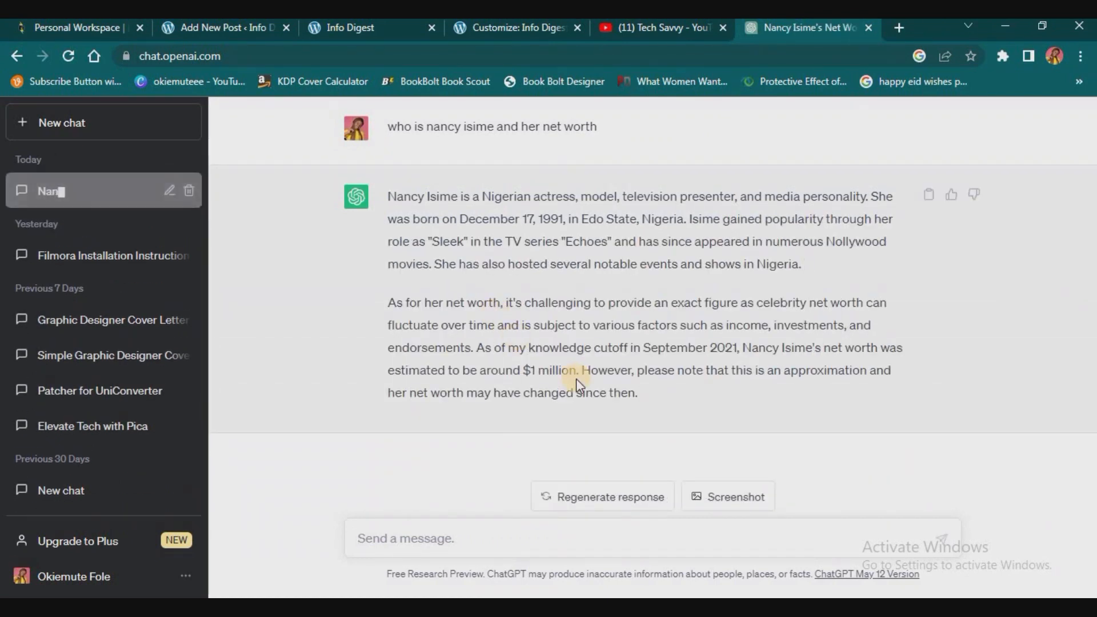
{"action": "type", "text": "continue"}
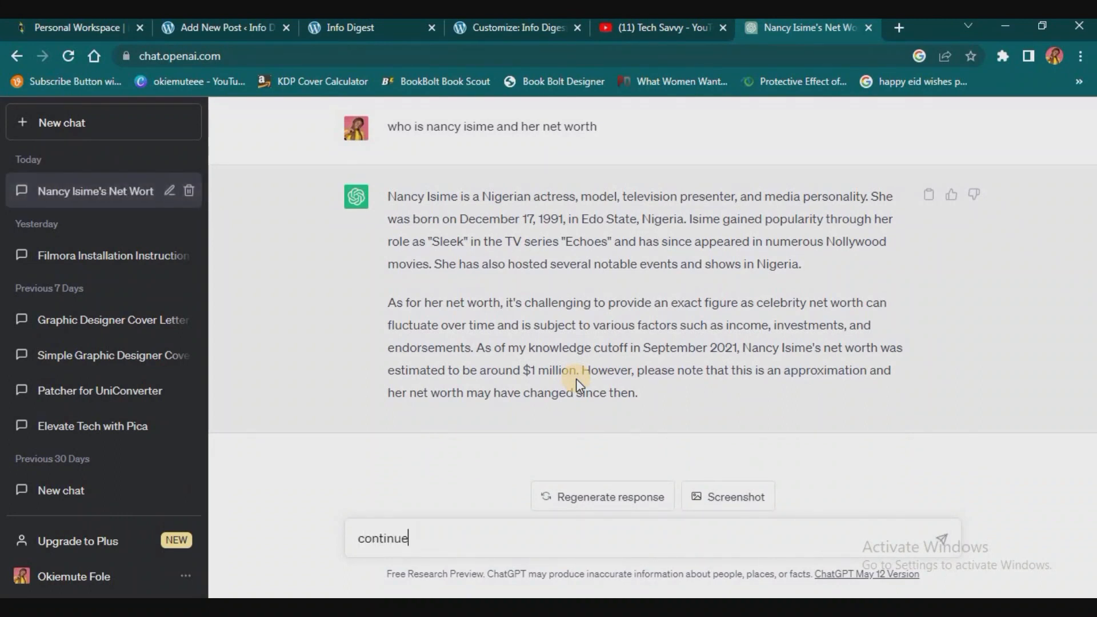
{"action": "key", "text": "Return"}
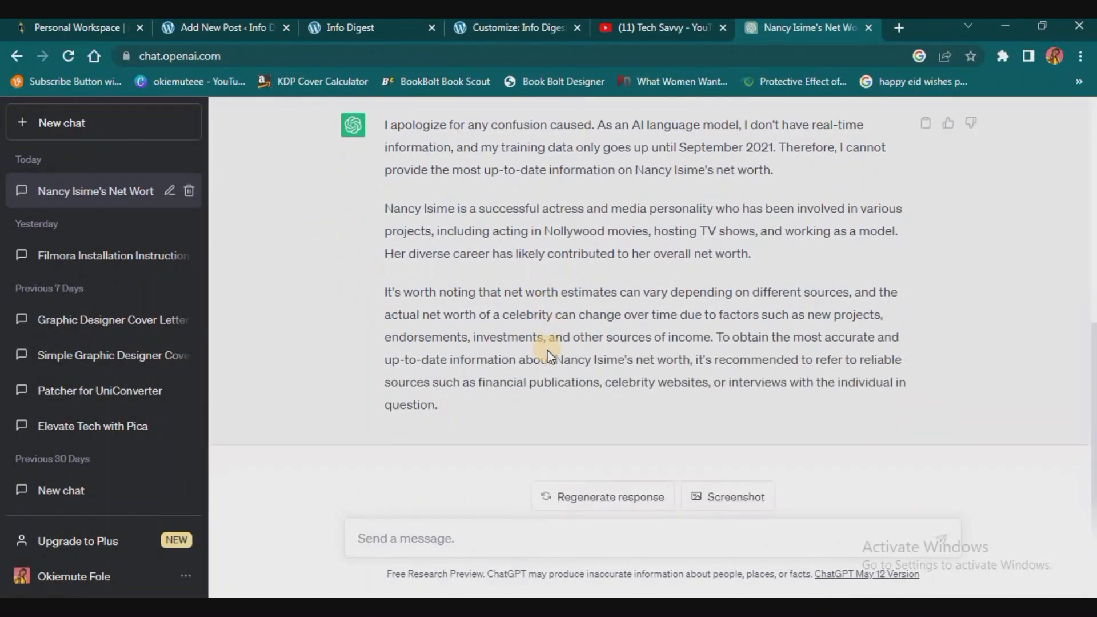
Select and copy both paragraphs of ChatGPT's first answer, then return to the post title.
{"action": "scroll", "coordinate": [501, 407], "scroll_direction": "up", "scroll_amount": 8}
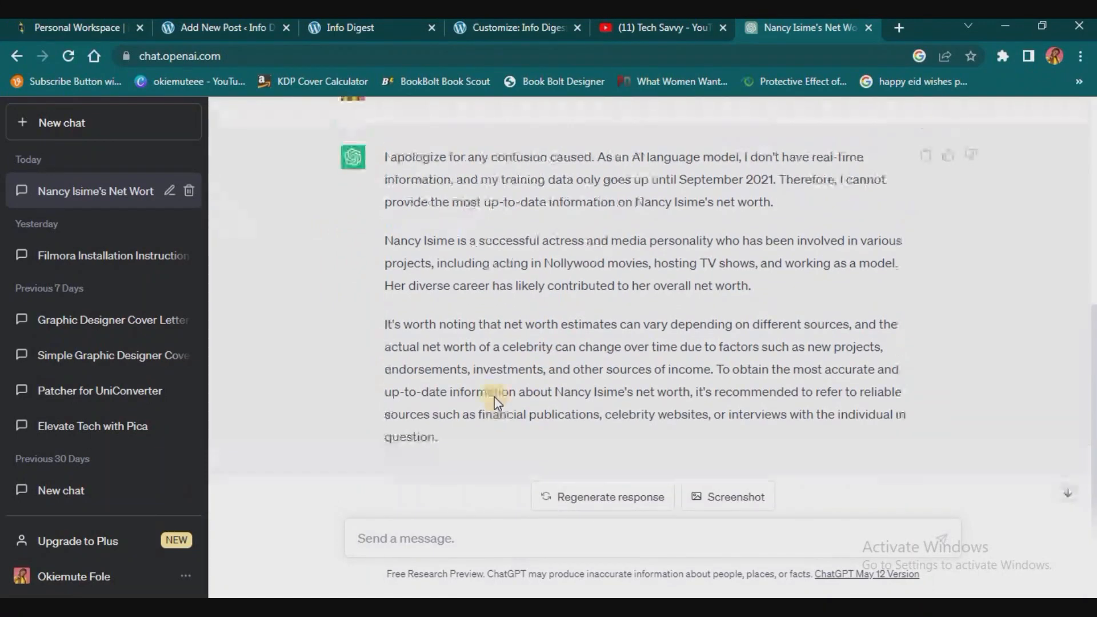
{"action": "left_click_drag", "start_coordinate": [384, 195], "coordinate": [689, 409]}
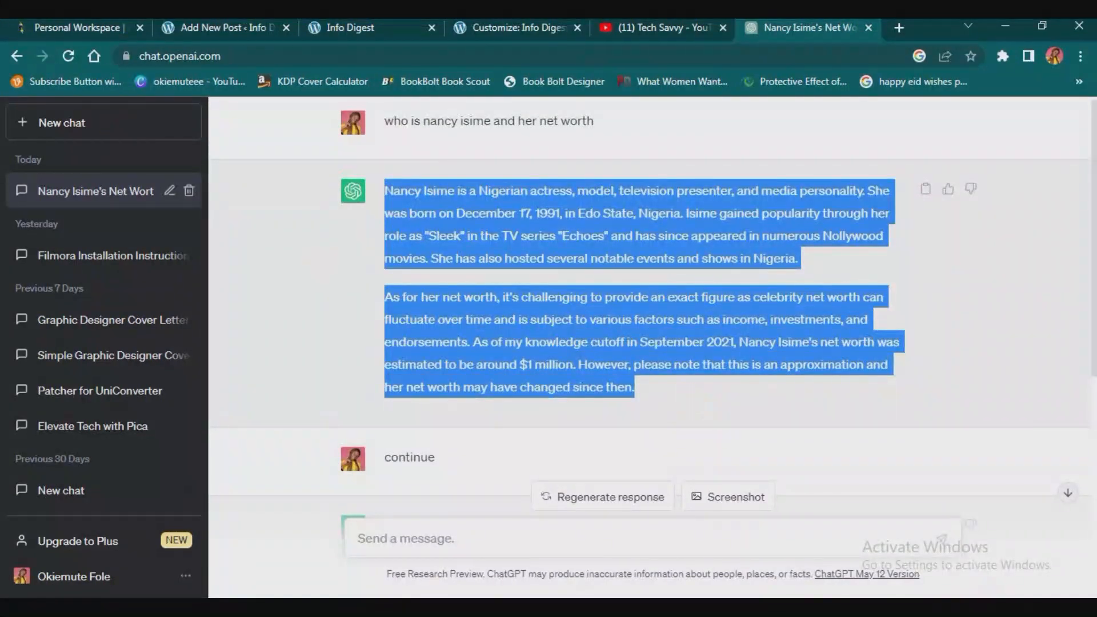
{"action": "left_click", "coordinate": [216, 23]}
{"action": "left_click", "coordinate": [274, 215]}
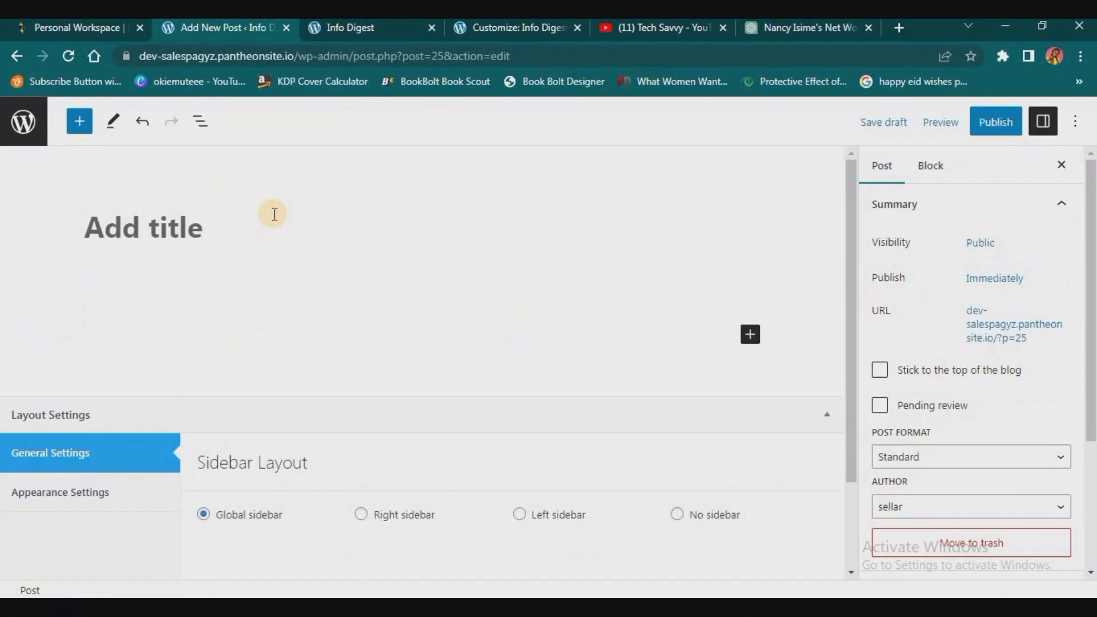
Title the post 'Nancy Isime: Her net worth and every other thing you need to know about her'.
{"action": "type", "text": "NA"}
{"action": "key", "text": "BackSpace"}
{"action": "type", "text": "a"}
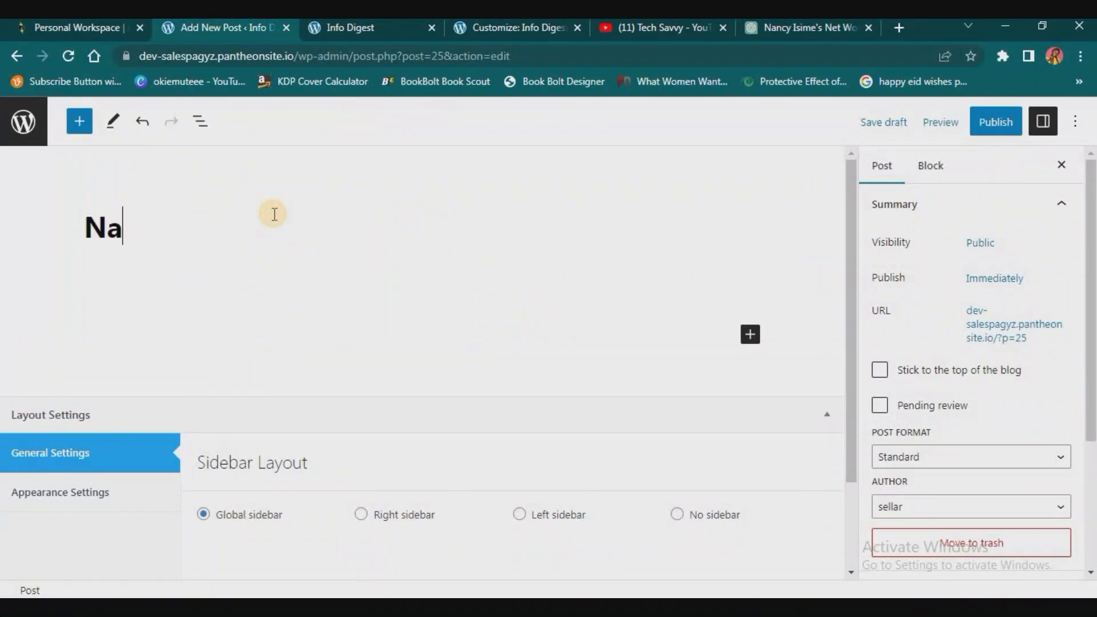
{"action": "type", "text": "ncy Isime"}
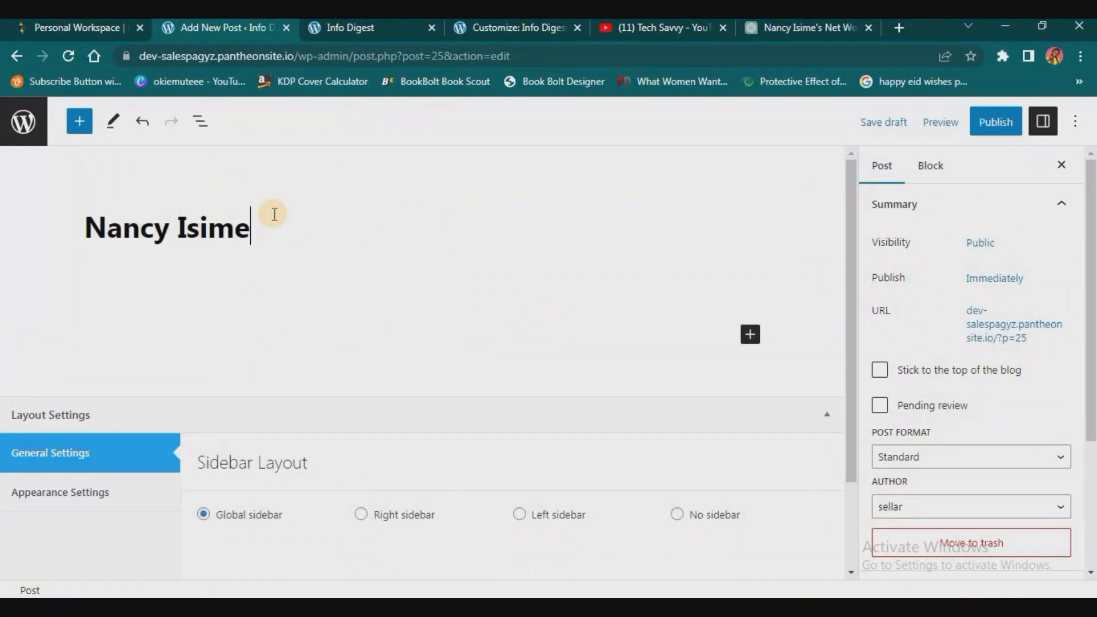
{"action": "type", "text": ": Her net wor"}
{"action": "key", "text": "BackSpace"}
{"action": "type", "text": "th"}
{"action": "key", "text": "BackSpace"}
{"action": "key", "text": "BackSpace"}
{"action": "type", "text": "rth and"}
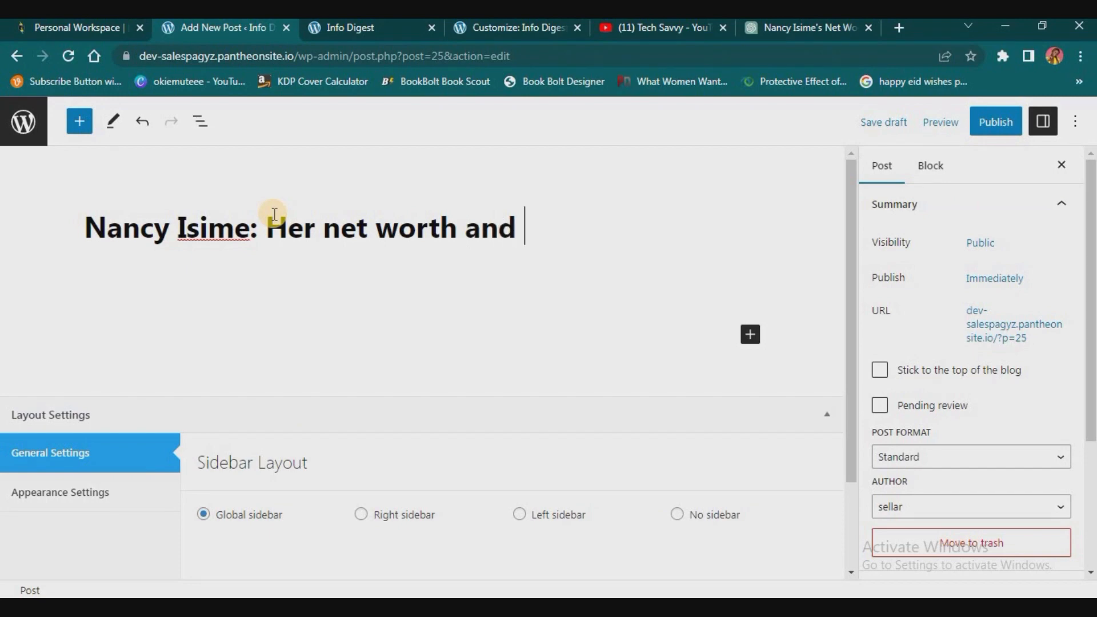
{"action": "type", "text": " every other thing you nee"}
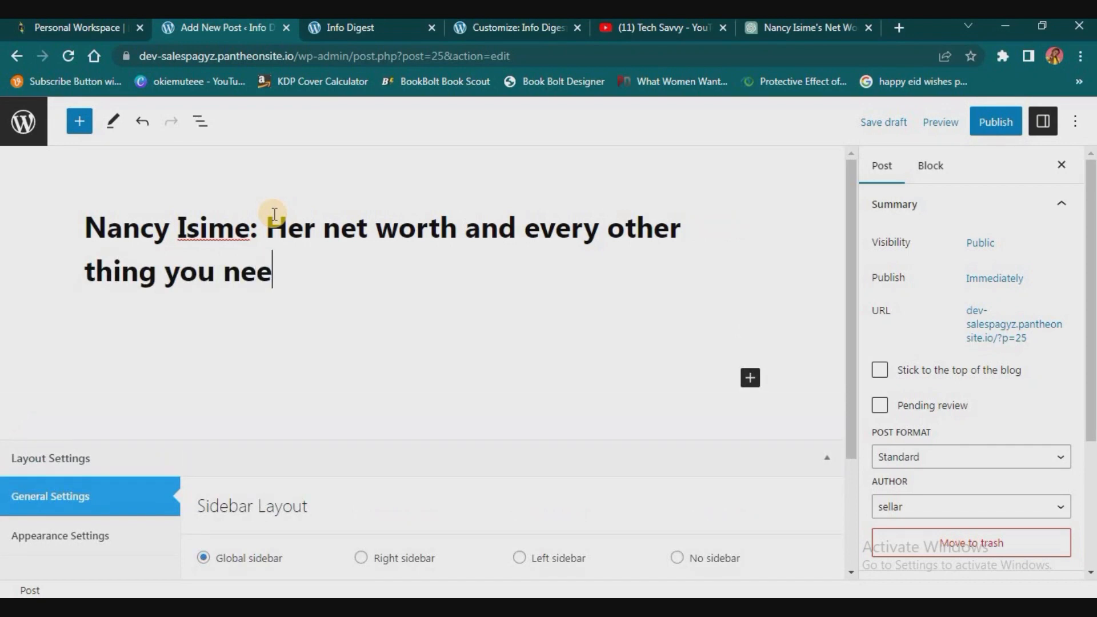
{"action": "type", "text": "d to know about "}
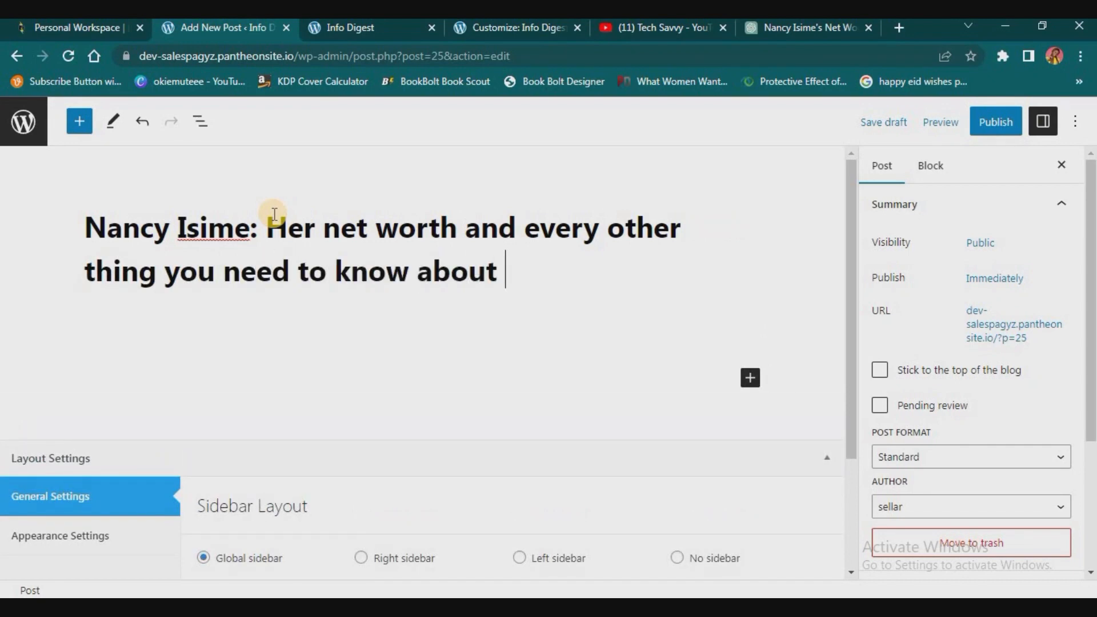
{"action": "type", "text": "her"}
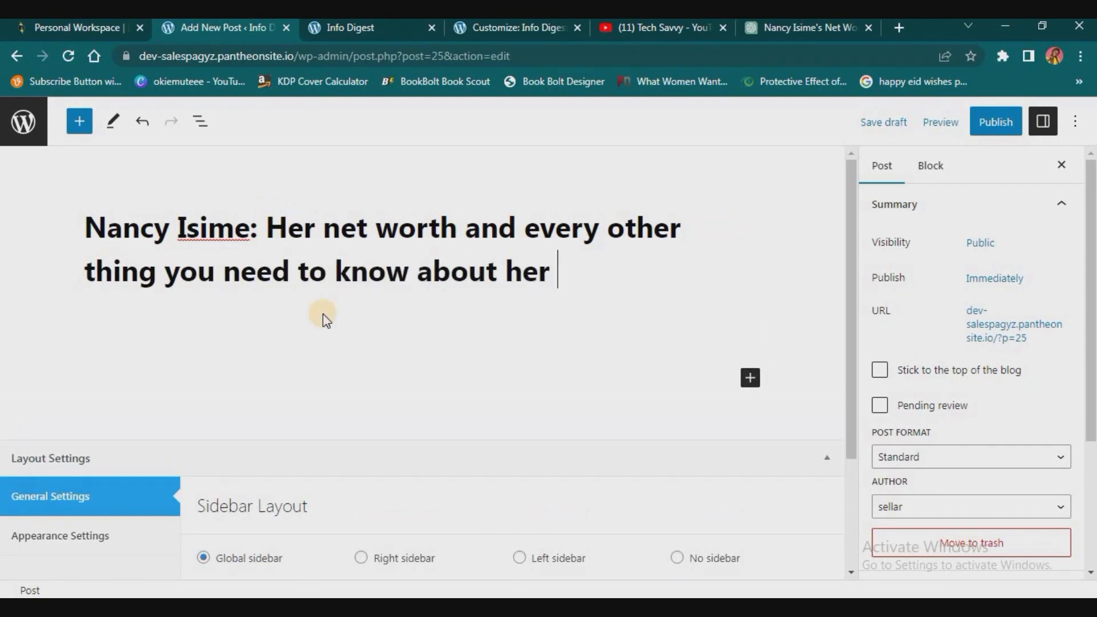
Paste the two copied ChatGPT biography paragraphs into the post body.
{"action": "left_click", "coordinate": [229, 353]}
{"action": "left_click", "coordinate": [306, 339]}
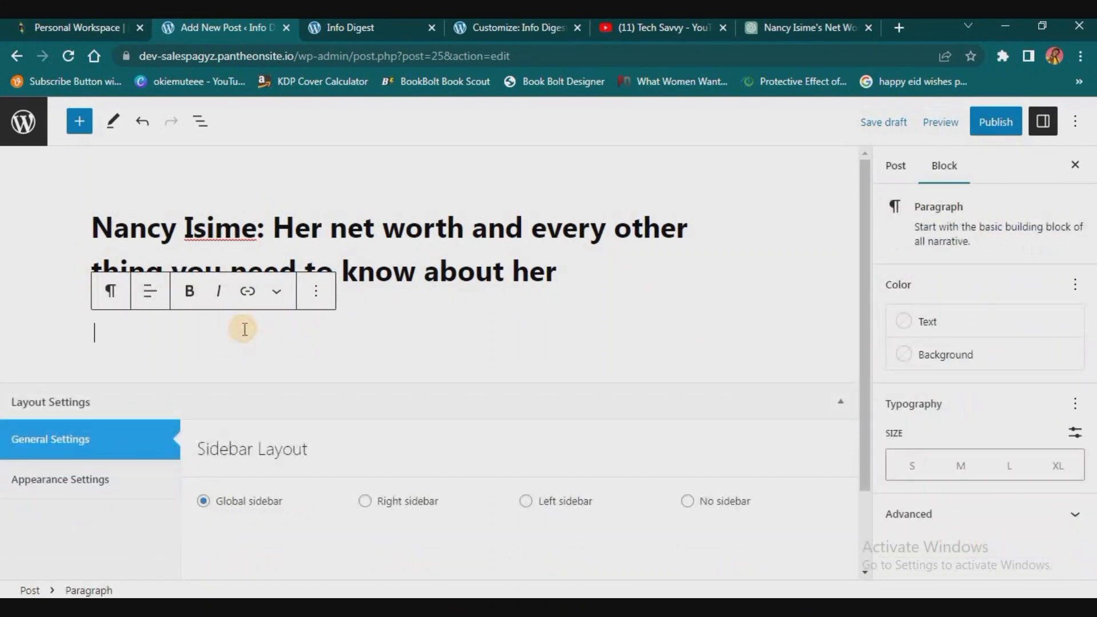
{"action": "key", "text": "ctrl+v"}
{"action": "scroll", "coordinate": [354, 347], "scroll_direction": "up", "scroll_amount": 3}
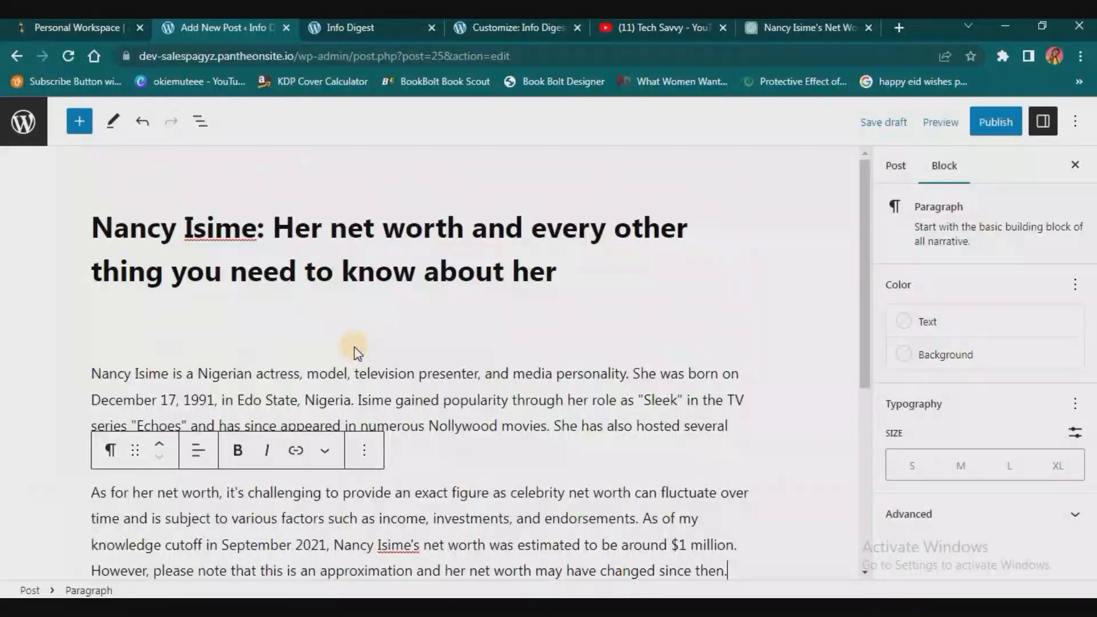
{"action": "scroll", "coordinate": [354, 348], "scroll_direction": "down", "scroll_amount": 4}
{"action": "scroll", "coordinate": [400, 389], "scroll_direction": "up", "scroll_amount": 1}
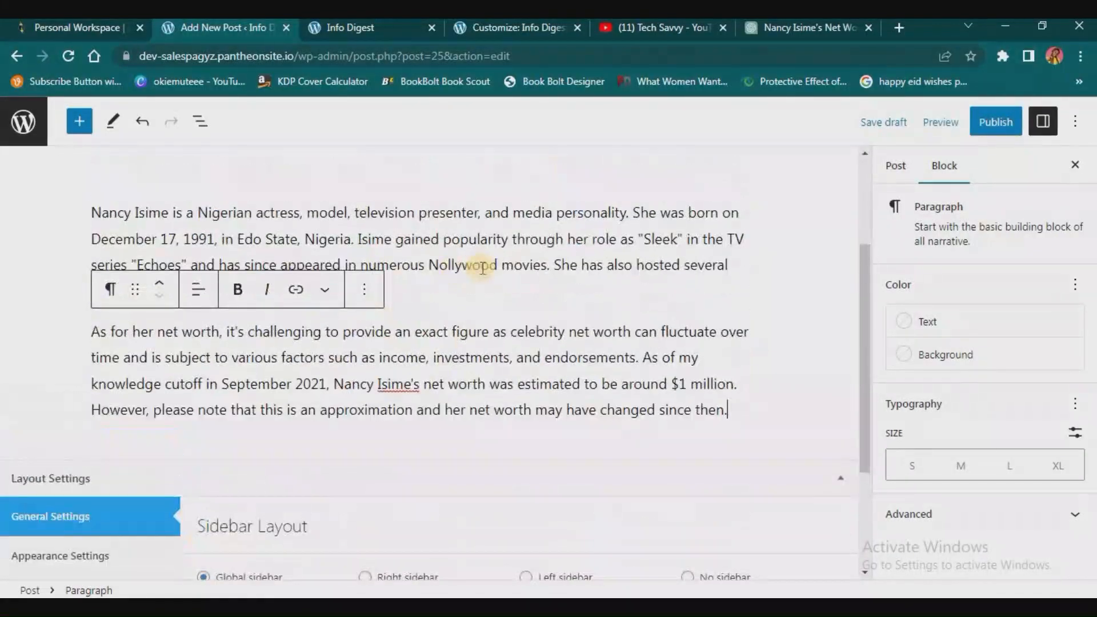
{"action": "left_click", "coordinate": [760, 25]}
{"action": "scroll", "coordinate": [468, 410], "scroll_direction": "down", "scroll_amount": 3}
{"action": "scroll", "coordinate": [467, 411], "scroll_direction": "down", "scroll_amount": 2}
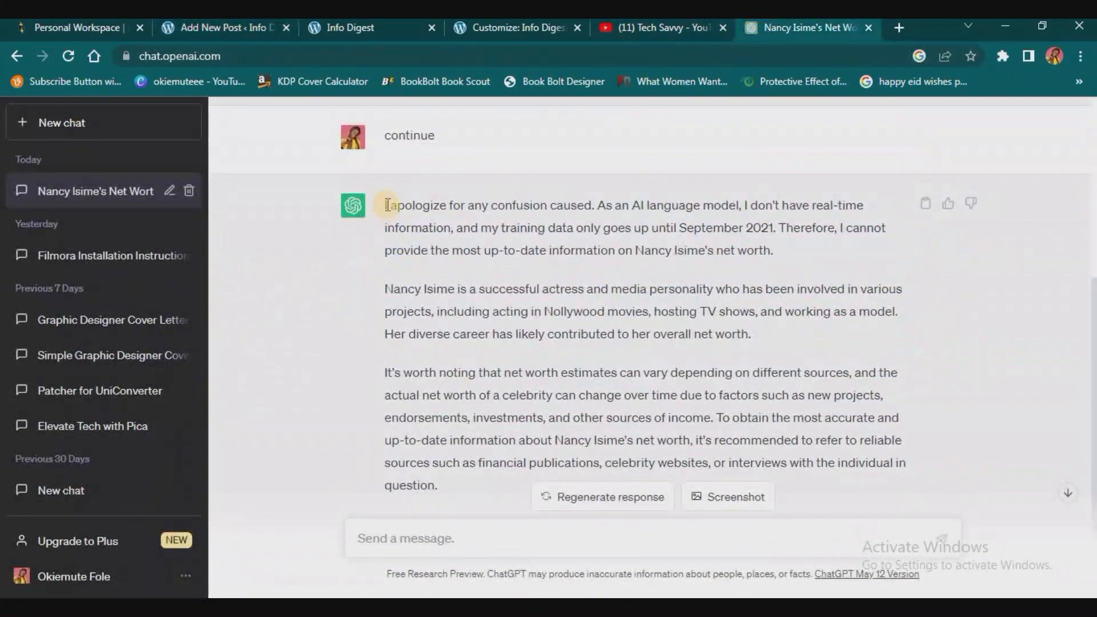
Select and copy ChatGPT's full net-worth reply, then go back to the WordPress post editor.
{"action": "left_click_drag", "start_coordinate": [386, 205], "coordinate": [441, 489]}
{"action": "key", "text": "ctrl+c"}
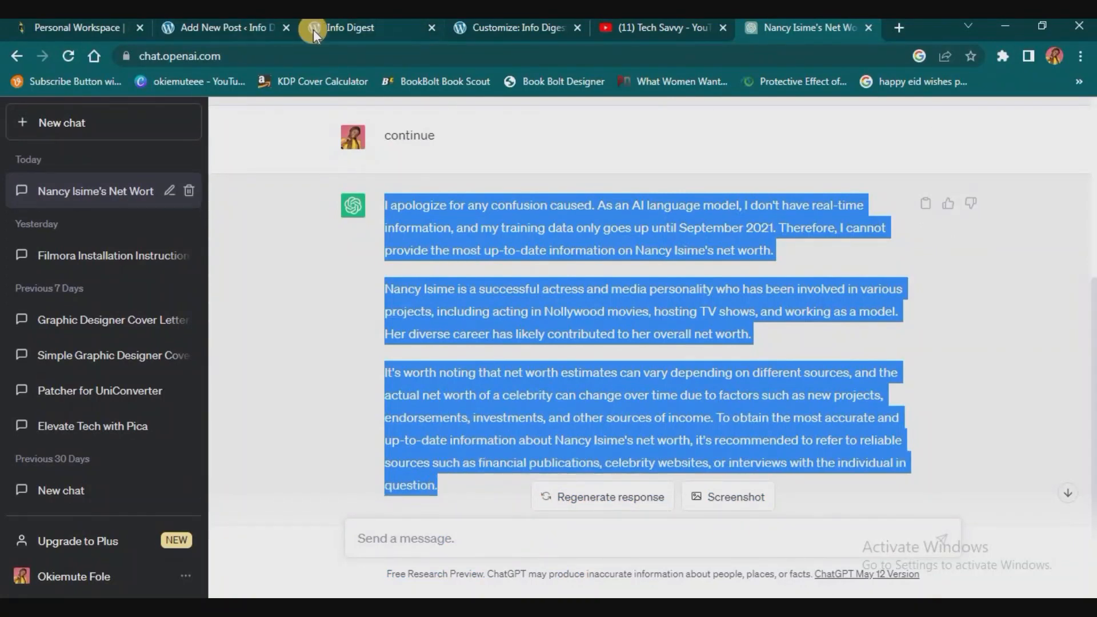
{"action": "left_click", "coordinate": [349, 30]}
{"action": "left_click", "coordinate": [208, 25]}
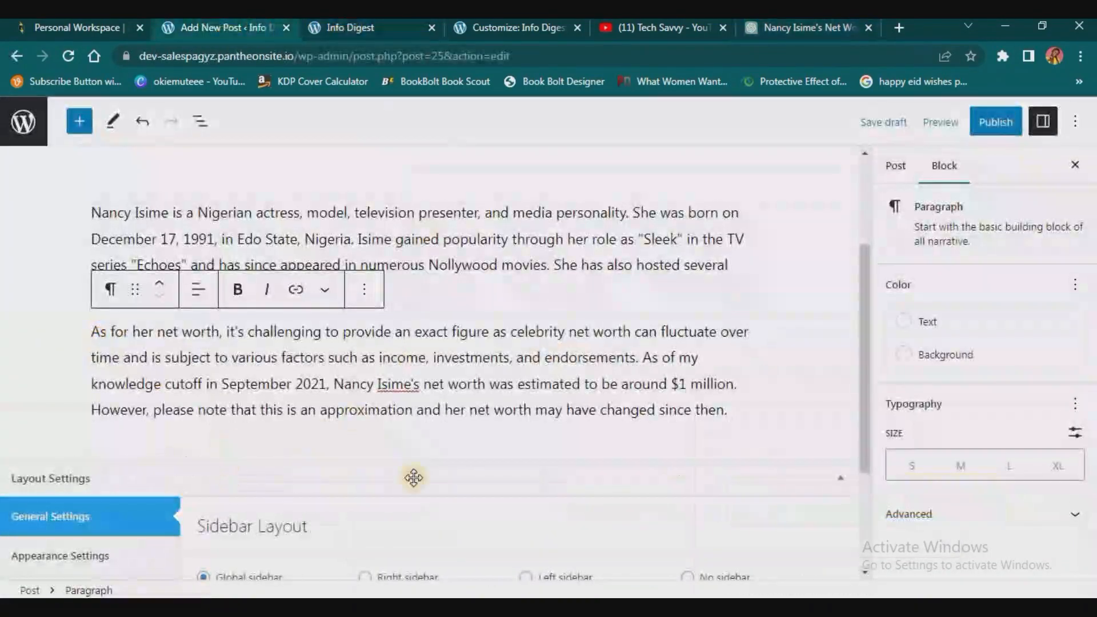
Paste the ChatGPT reply as new paragraphs below the existing post text.
{"action": "left_click", "coordinate": [702, 433]}
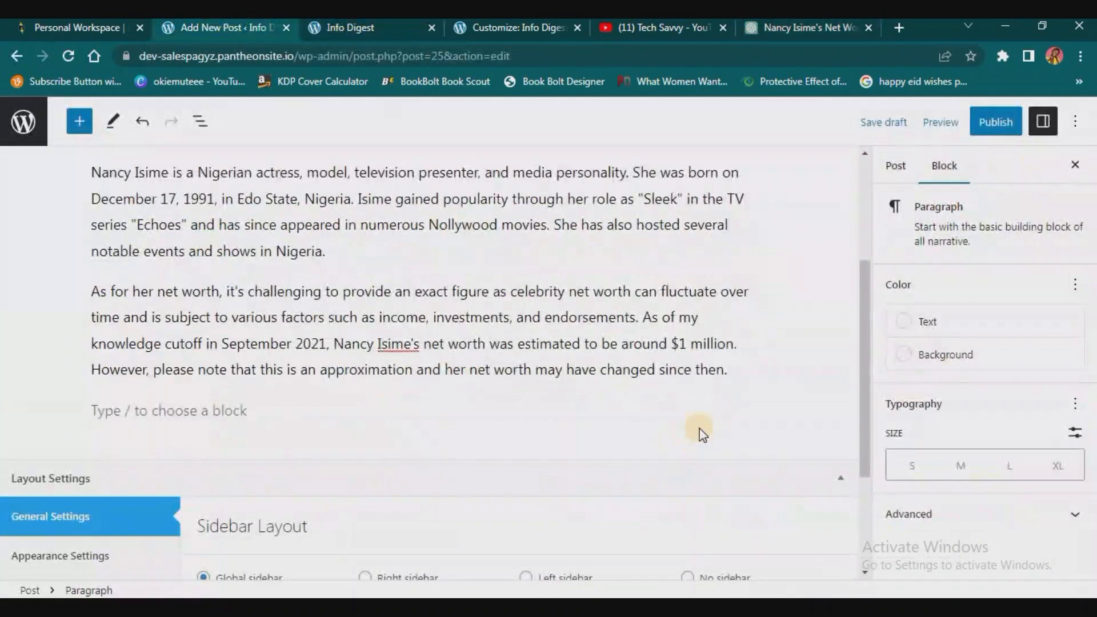
{"action": "key", "text": "ctrl+v"}
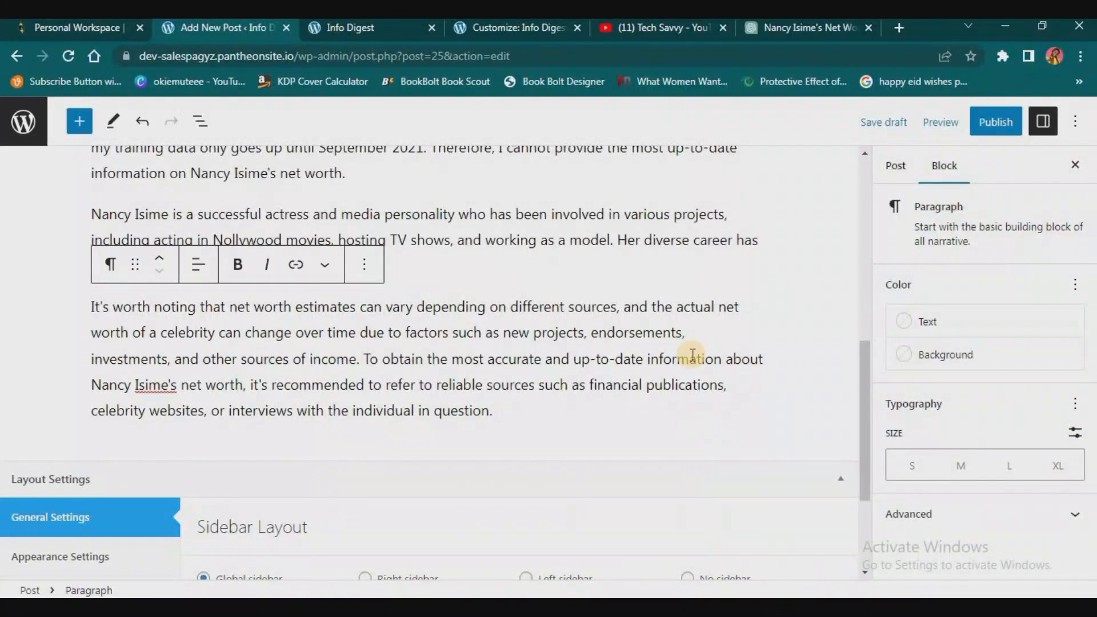
{"action": "scroll", "coordinate": [367, 355], "scroll_direction": "up", "scroll_amount": 1}
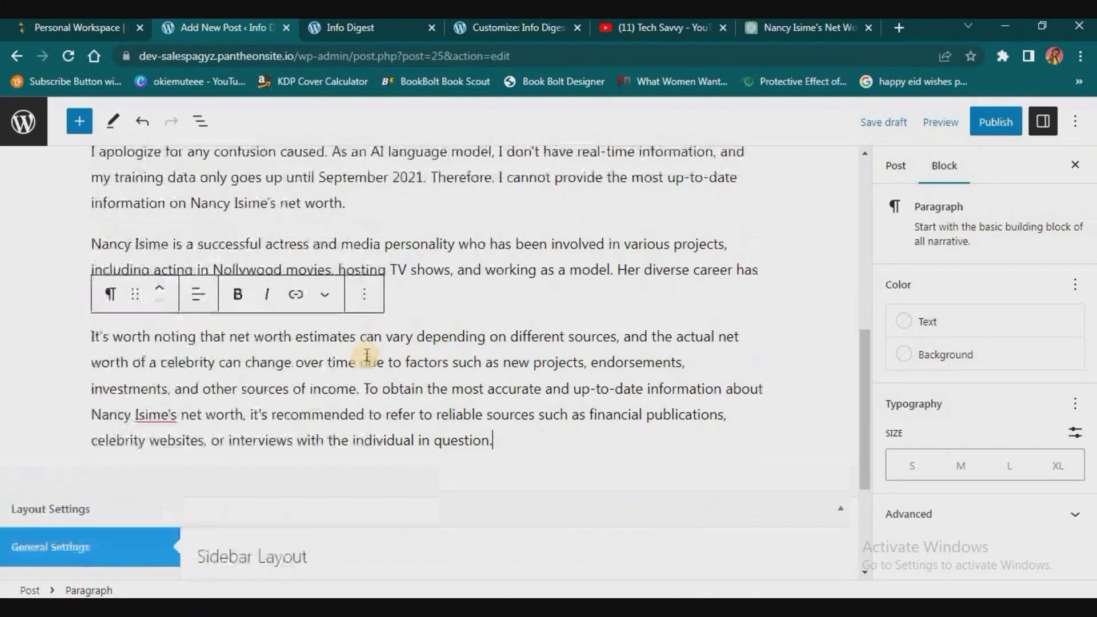
{"action": "scroll", "coordinate": [367, 355], "scroll_direction": "up", "scroll_amount": 8}
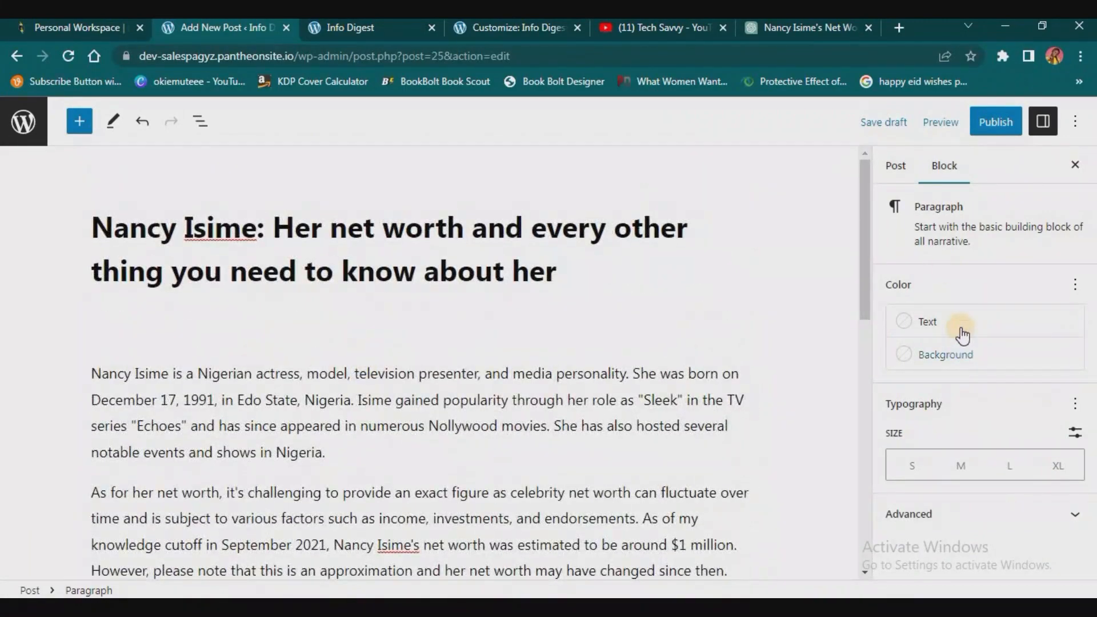
File the post under the Celebrity category.
{"action": "left_click", "coordinate": [893, 166]}
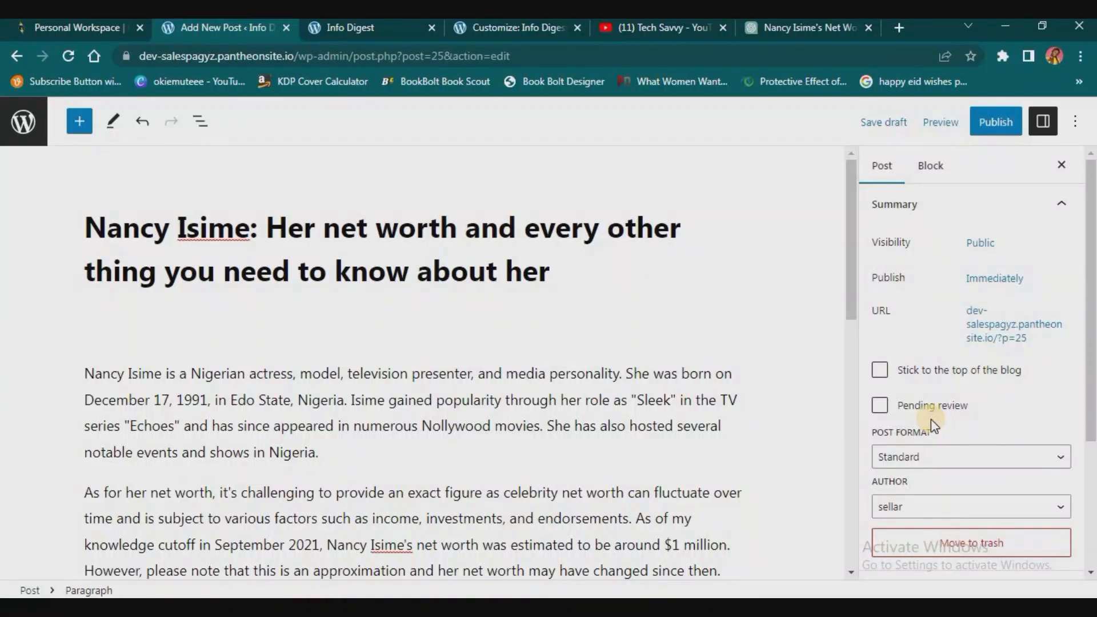
{"action": "scroll", "coordinate": [932, 424], "scroll_direction": "down", "scroll_amount": 1}
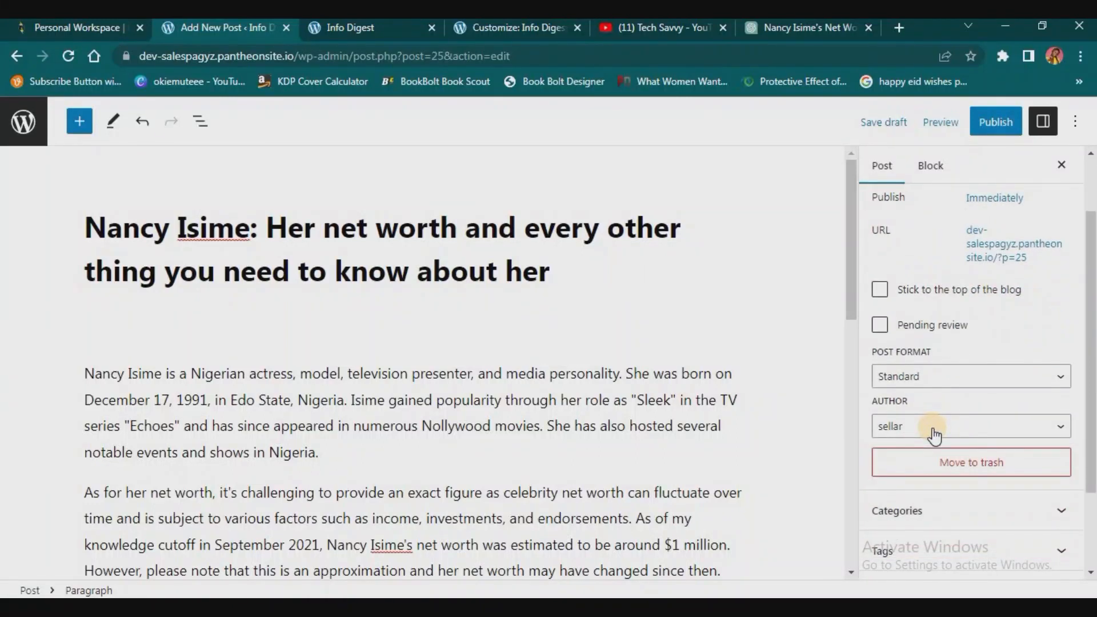
{"action": "scroll", "coordinate": [934, 437], "scroll_direction": "down", "scroll_amount": 1}
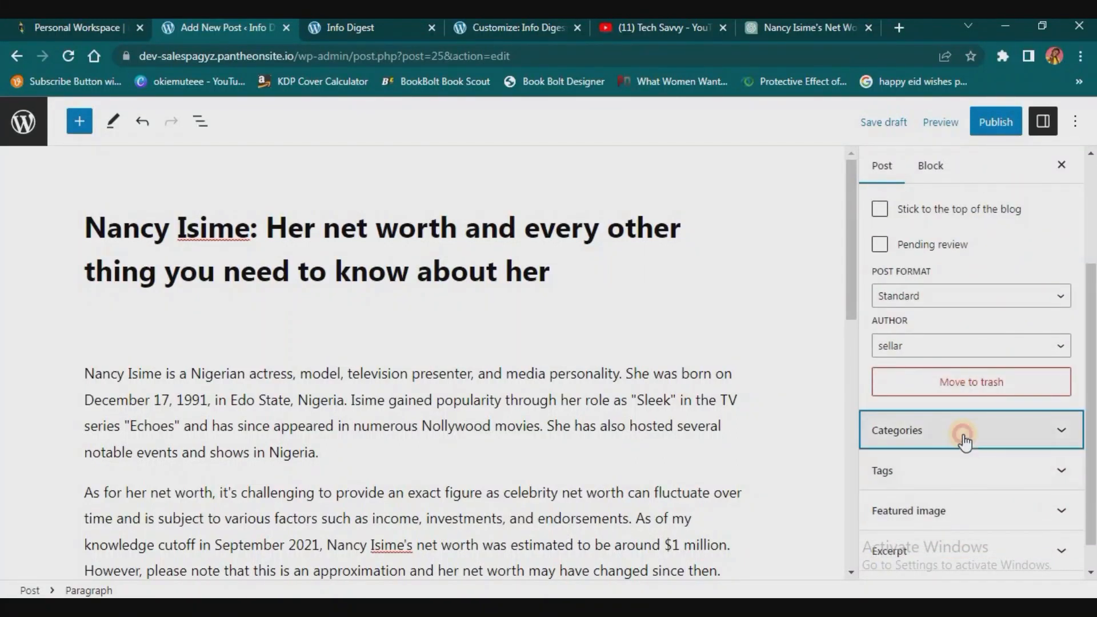
{"action": "left_click", "coordinate": [964, 438]}
{"action": "left_click", "coordinate": [964, 433]}
{"action": "left_click", "coordinate": [964, 433]}
{"action": "scroll", "coordinate": [897, 483], "scroll_direction": "down", "scroll_amount": 1}
{"action": "left_click", "coordinate": [880, 383]}
Tag the post 'Nancy isime' and 'Celebrity'.
{"action": "scroll", "coordinate": [892, 411], "scroll_direction": "down", "scroll_amount": 2}
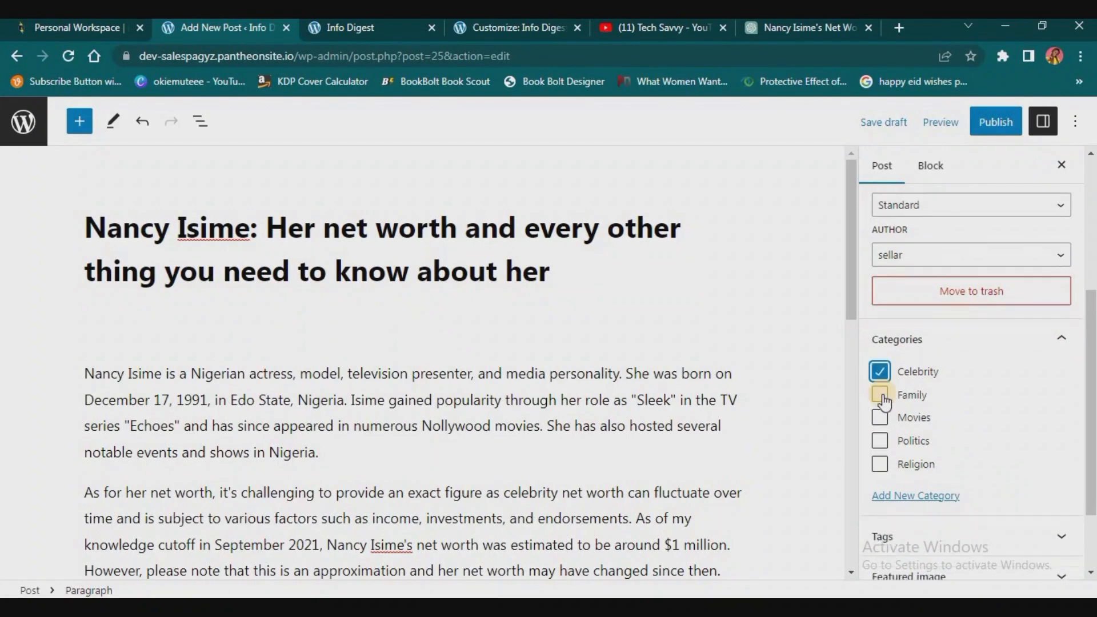
{"action": "left_click", "coordinate": [915, 440]}
{"action": "left_click", "coordinate": [912, 490]}
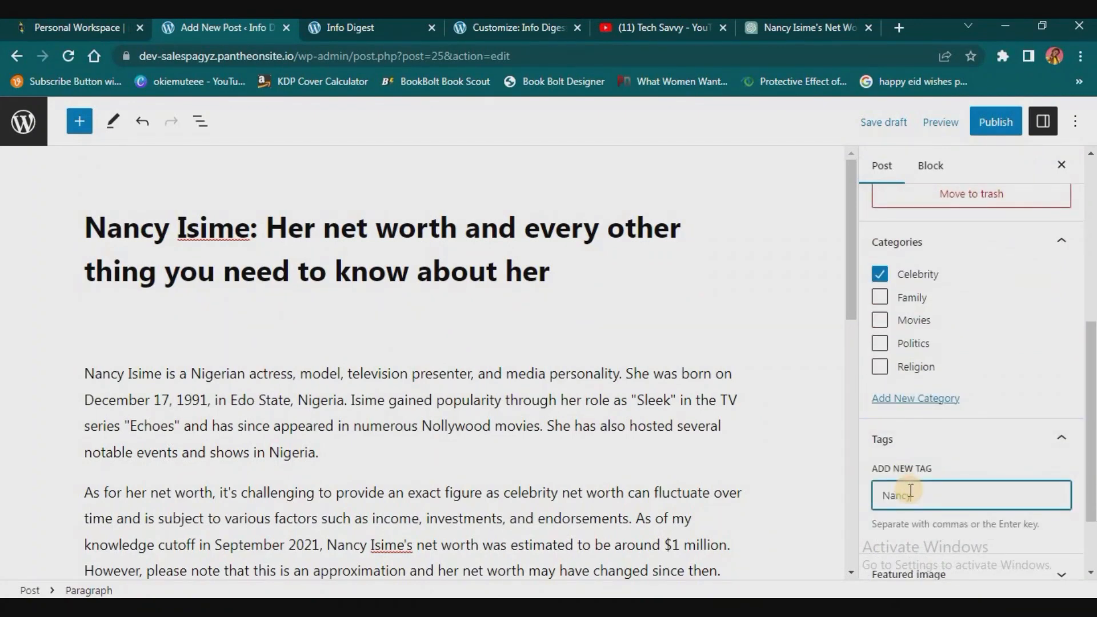
{"action": "type", "text": "Nancy isime"}
{"action": "key", "text": "Return"}
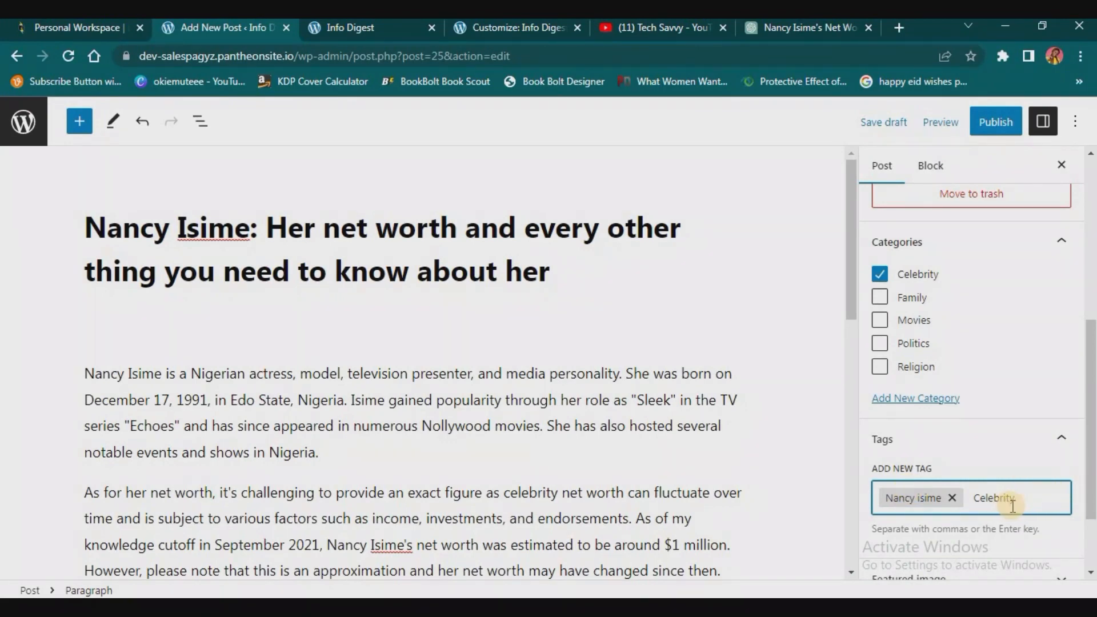
{"action": "key", "text": "Return"}
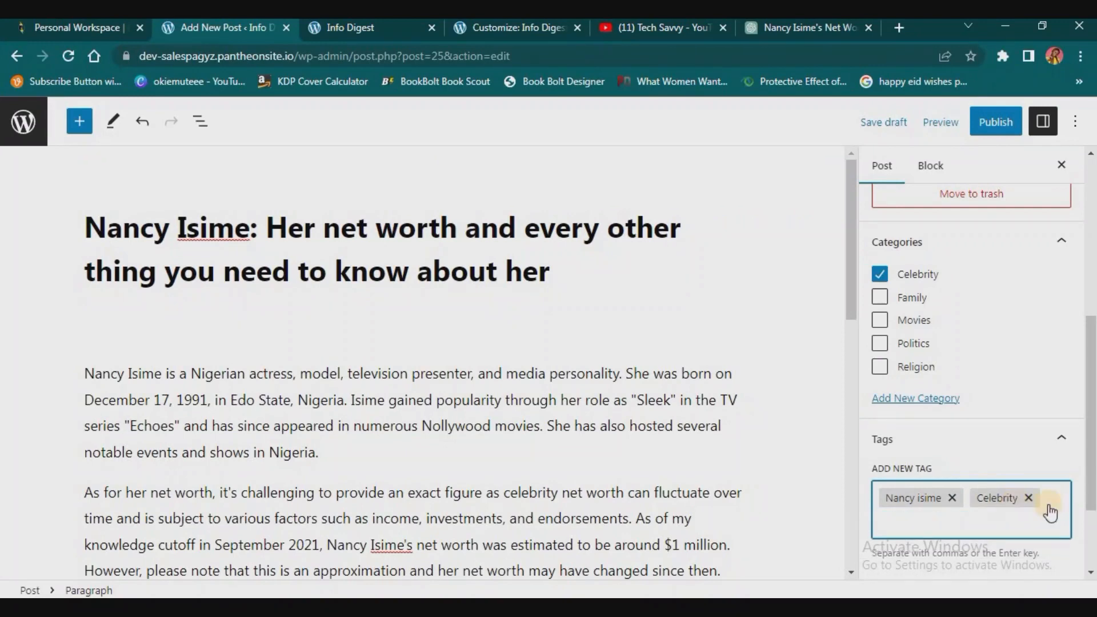
{"action": "scroll", "coordinate": [1054, 508], "scroll_direction": "down", "scroll_amount": 2}
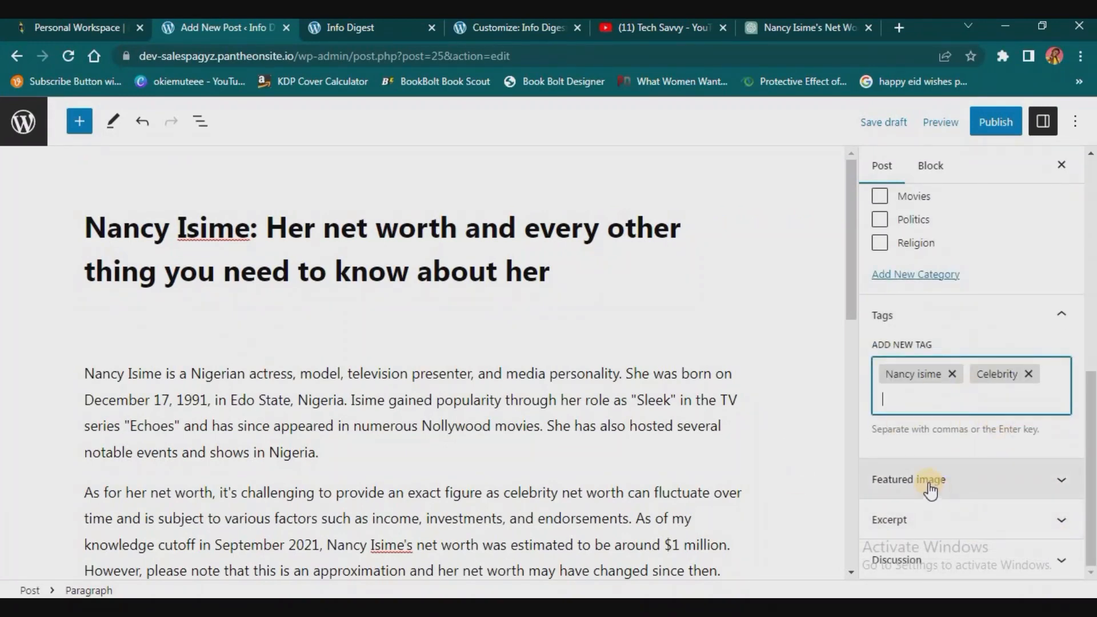
{"action": "left_click", "coordinate": [1009, 480]}
Upload the Nancy-Isime jpg from the computer and set it as the post's featured image.
{"action": "scroll", "coordinate": [980, 485], "scroll_direction": "down", "scroll_amount": 1}
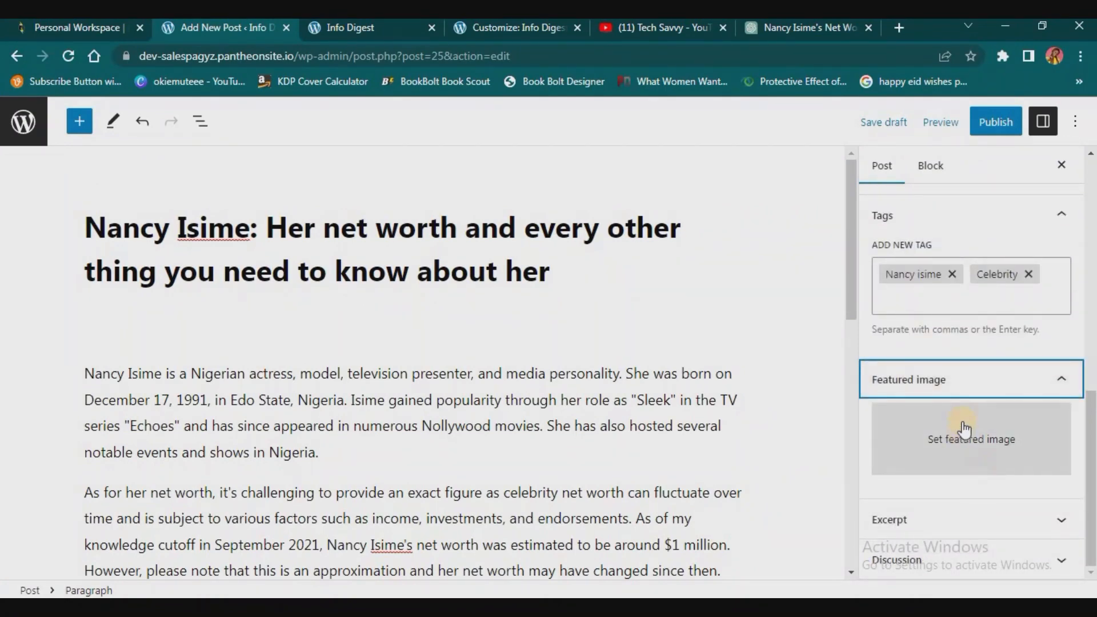
{"action": "left_click", "coordinate": [975, 452]}
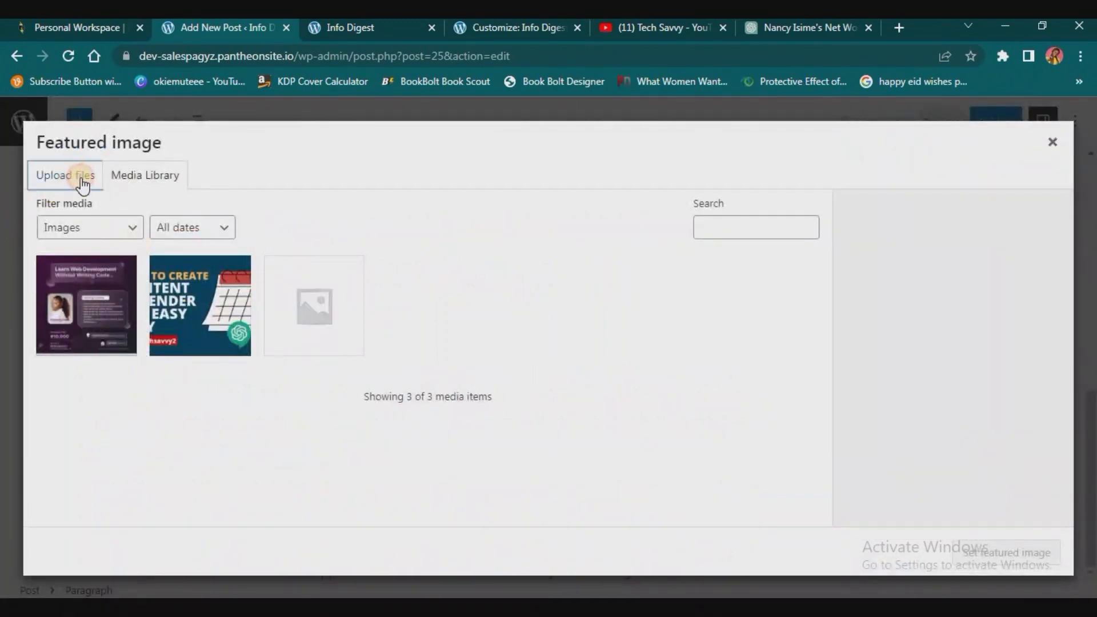
{"action": "left_click", "coordinate": [78, 177]}
{"action": "left_click", "coordinate": [513, 374]}
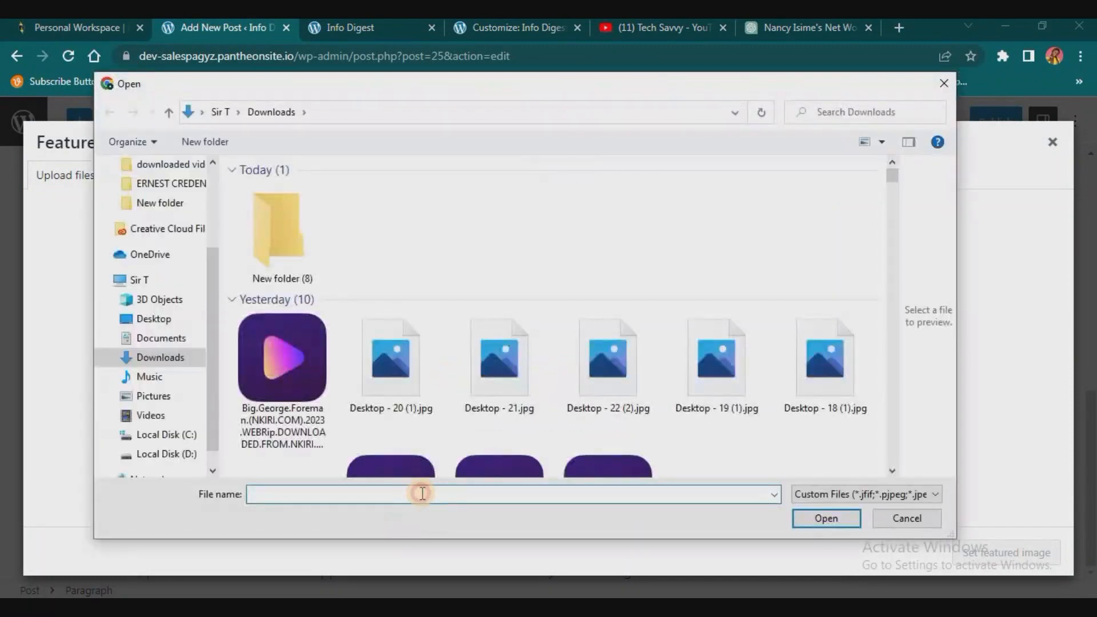
{"action": "type", "text": "nan"}
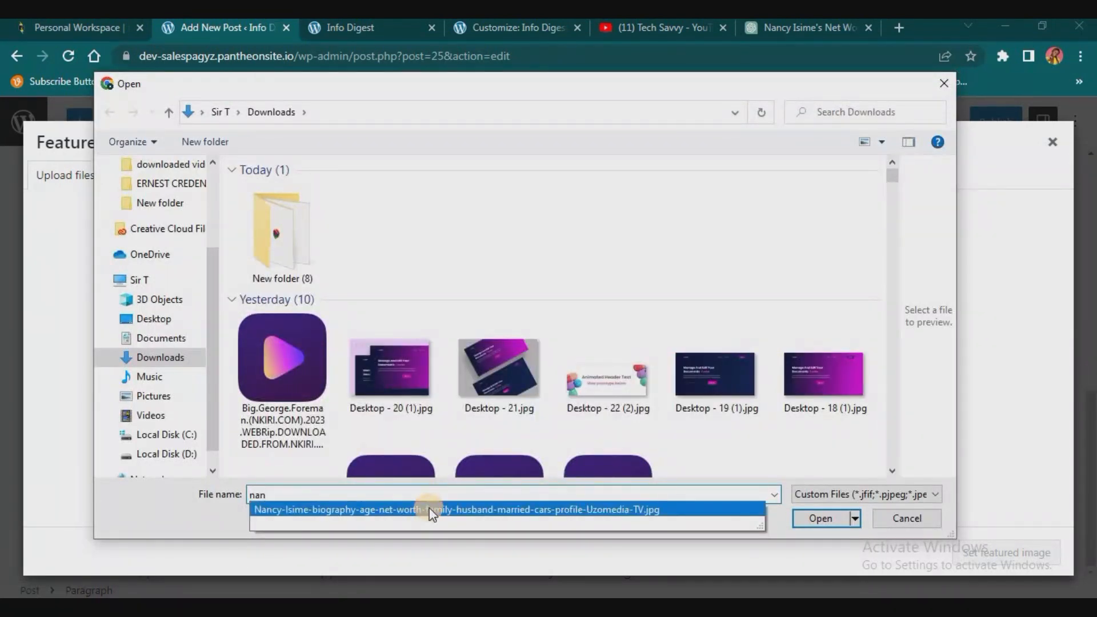
{"action": "left_click", "coordinate": [427, 510]}
{"action": "left_click", "coordinate": [813, 514]}
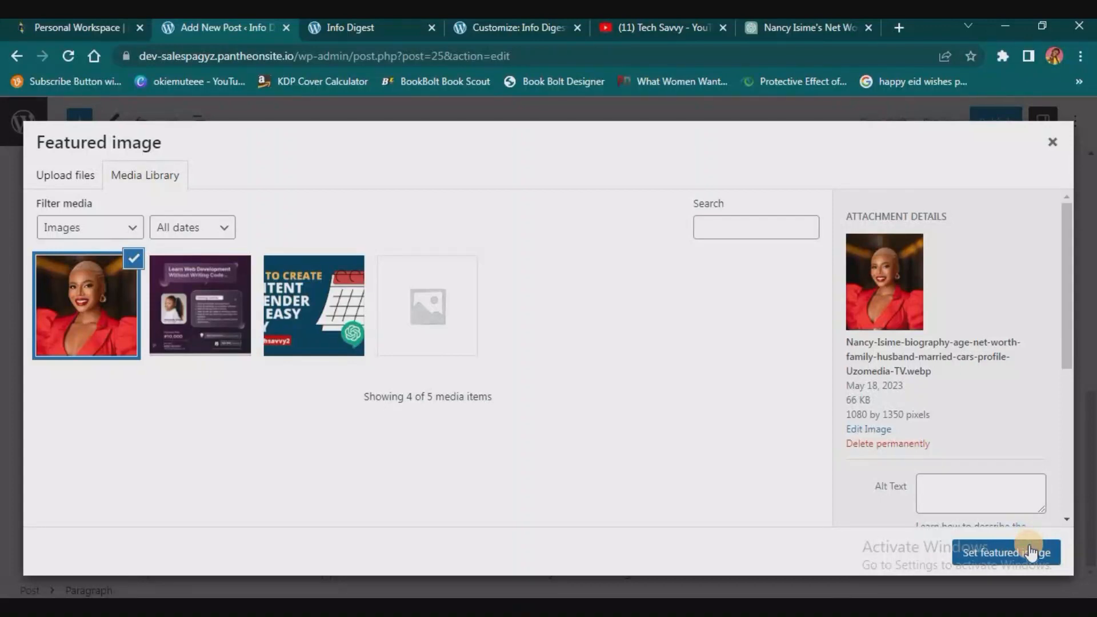
{"action": "left_click", "coordinate": [1031, 552]}
{"action": "scroll", "coordinate": [990, 410], "scroll_direction": "down", "scroll_amount": 3}
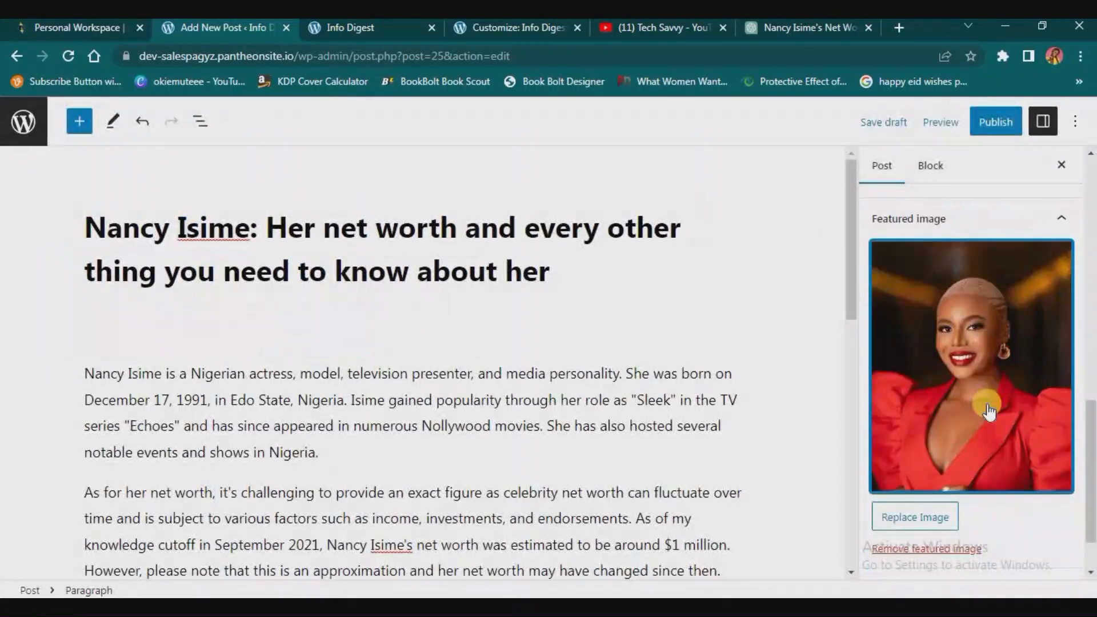
{"action": "scroll", "coordinate": [989, 410], "scroll_direction": "down", "scroll_amount": 2}
{"action": "scroll", "coordinate": [429, 419], "scroll_direction": "down", "scroll_amount": 4}
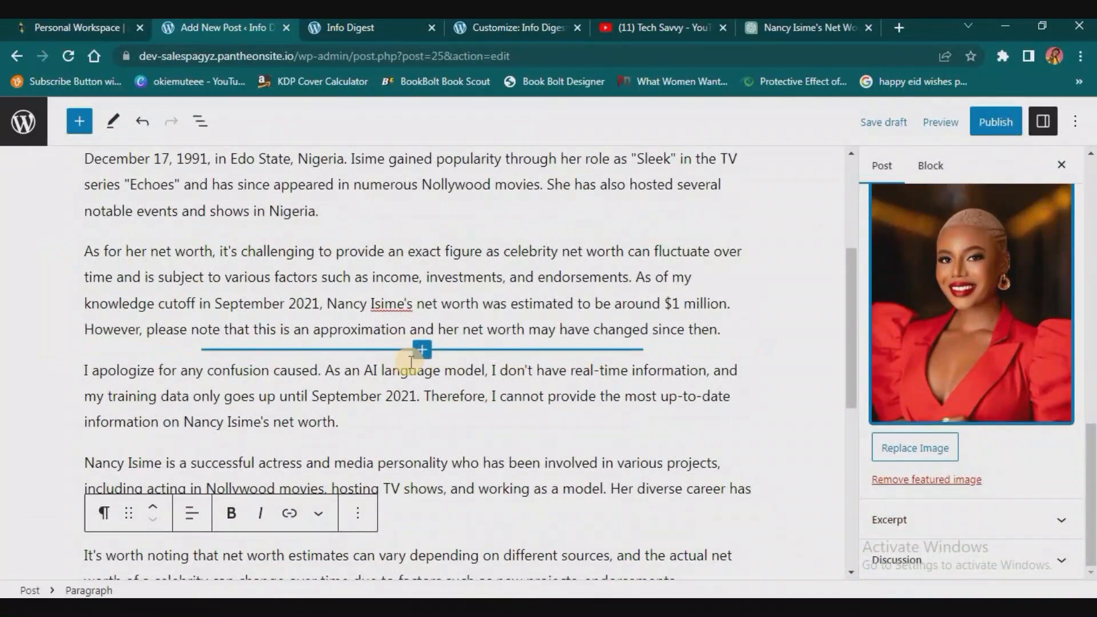
Add an Image block after the $1 million paragraph using the Nancy Isime photo from the Media Library.
{"action": "left_click", "coordinate": [422, 349]}
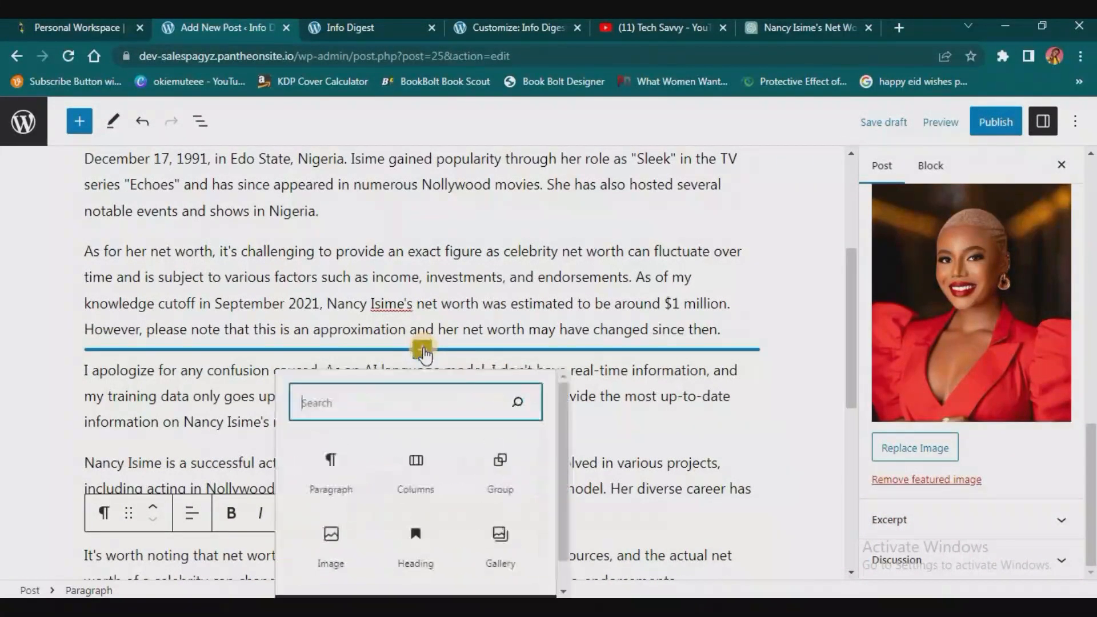
{"action": "scroll", "coordinate": [455, 497], "scroll_direction": "down", "scroll_amount": 1}
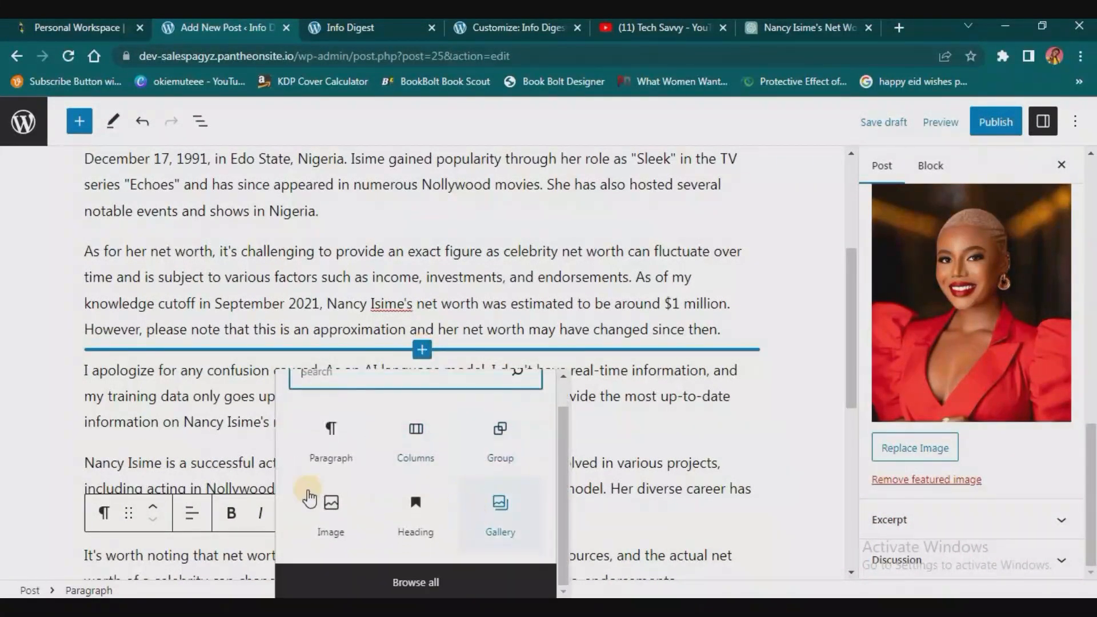
{"action": "left_click", "coordinate": [330, 503]}
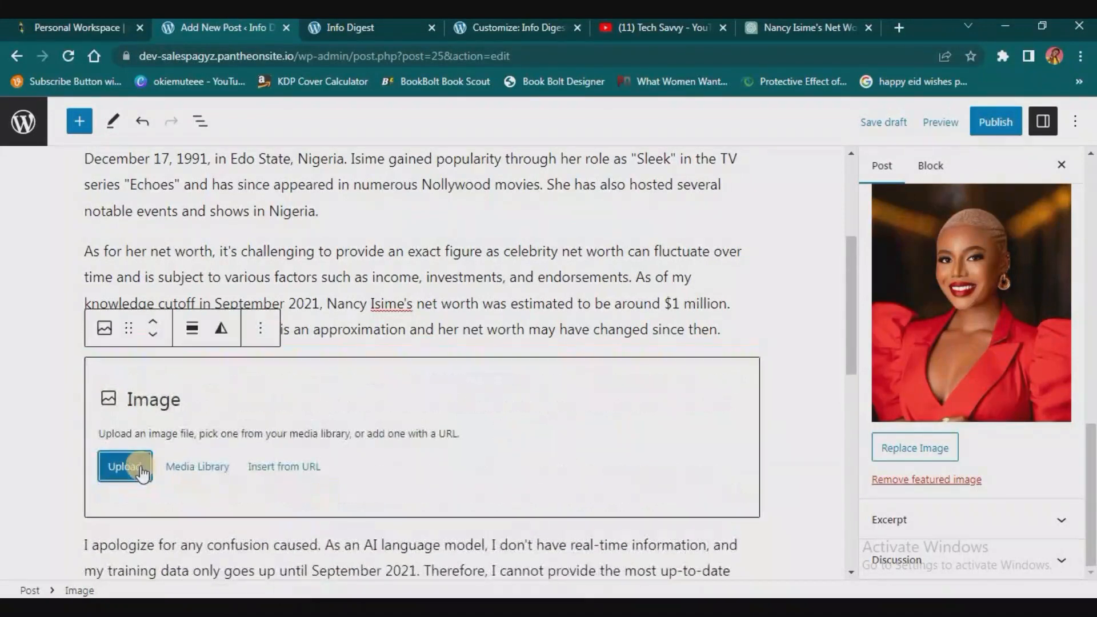
{"action": "left_click", "coordinate": [195, 468]}
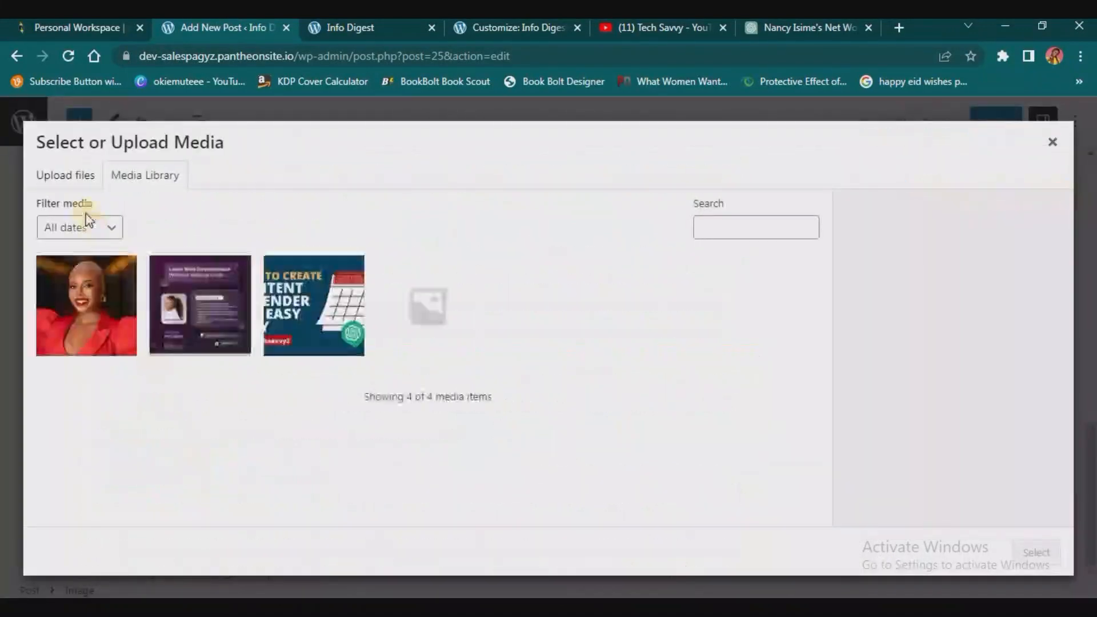
{"action": "left_click", "coordinate": [86, 306]}
{"action": "left_click", "coordinate": [1036, 552]}
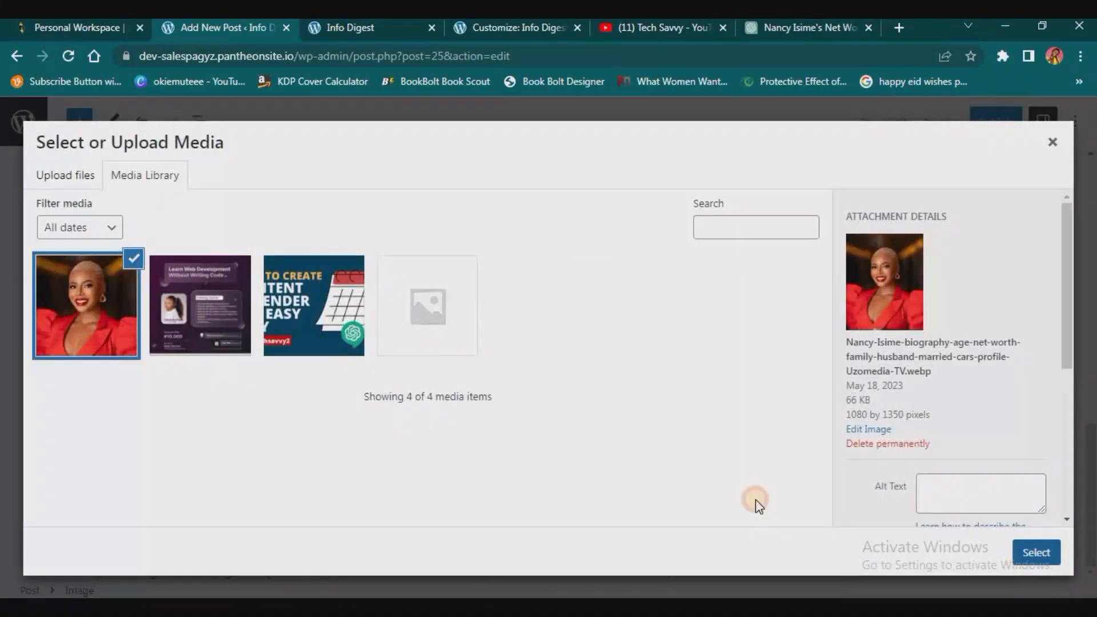
{"action": "scroll", "coordinate": [417, 407], "scroll_direction": "down", "scroll_amount": 15}
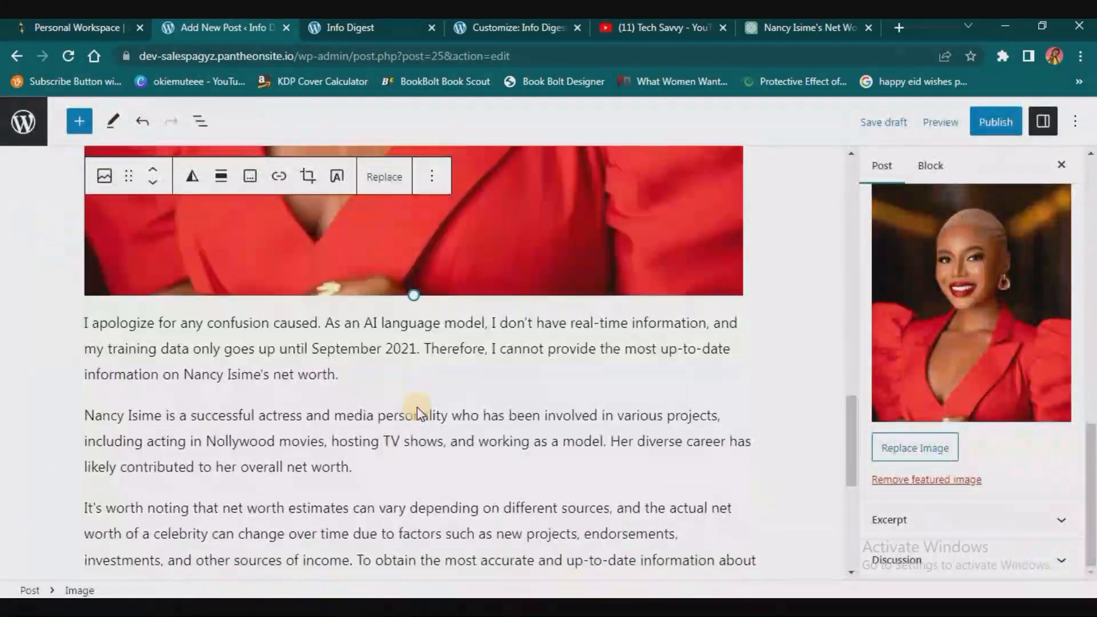
{"action": "scroll", "coordinate": [417, 407], "scroll_direction": "up", "scroll_amount": 3}
{"action": "scroll", "coordinate": [421, 407], "scroll_direction": "up", "scroll_amount": 20}
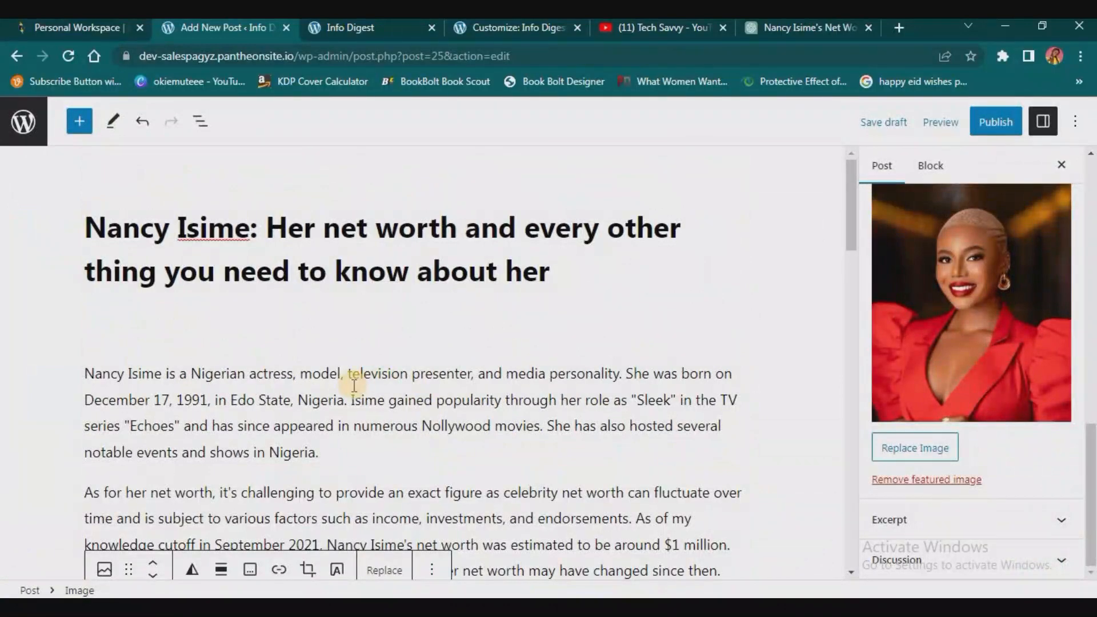
{"action": "scroll", "coordinate": [351, 343], "scroll_direction": "down", "scroll_amount": 5}
{"action": "scroll", "coordinate": [360, 377], "scroll_direction": "up", "scroll_amount": 4}
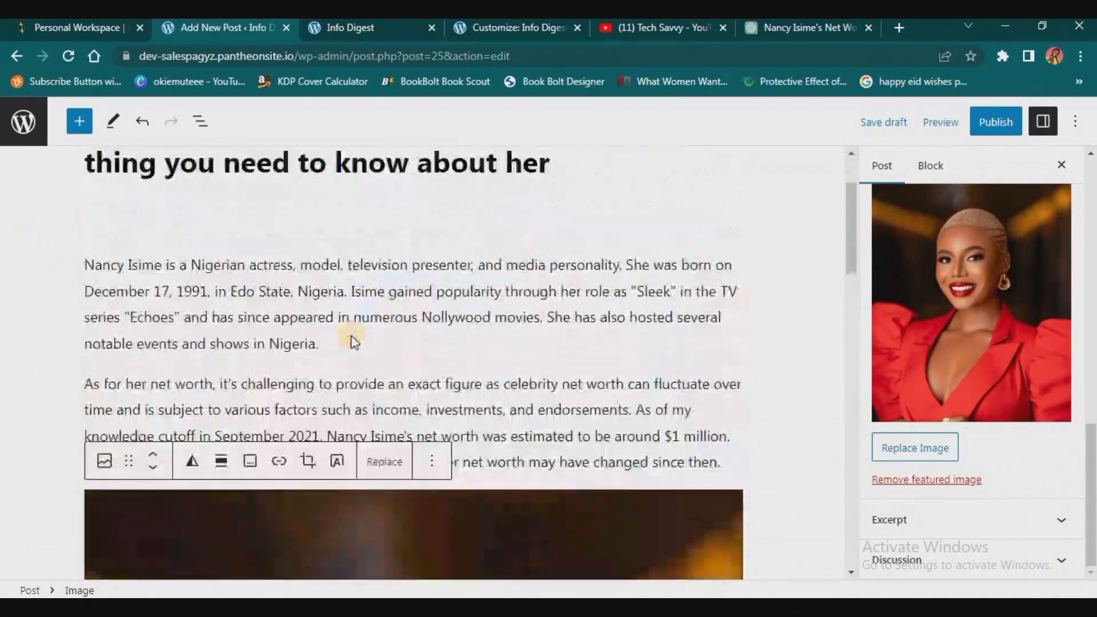
{"action": "scroll", "coordinate": [364, 393], "scroll_direction": "down", "scroll_amount": 14}
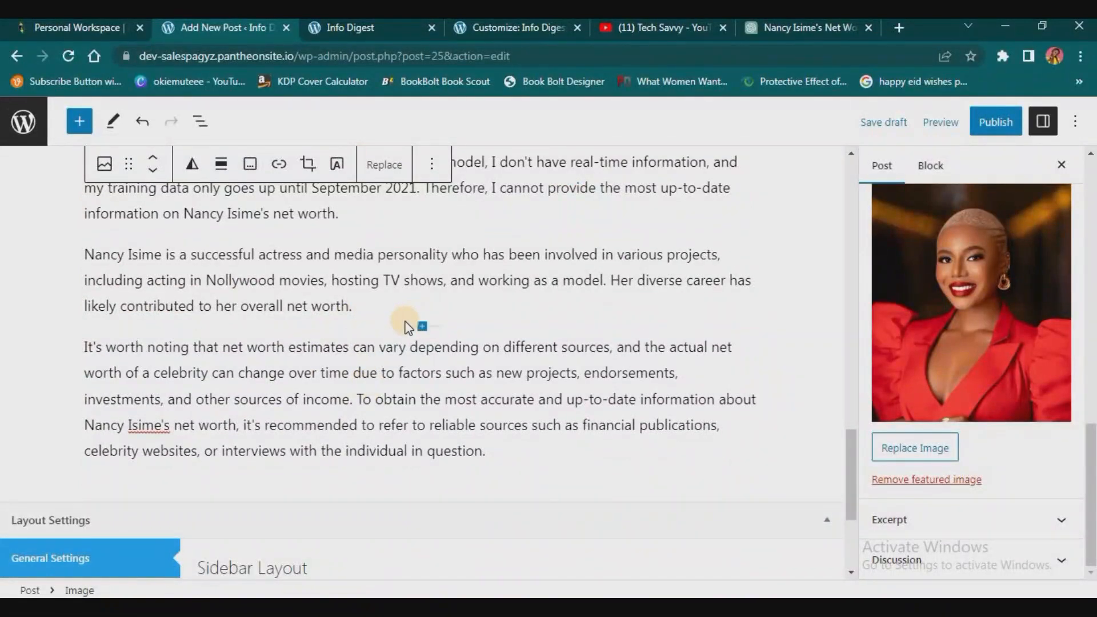
Insert a YouTube embed block after the diverse-career paragraph, then start a YouTube search for 'nancy'.
{"action": "left_click", "coordinate": [421, 326]}
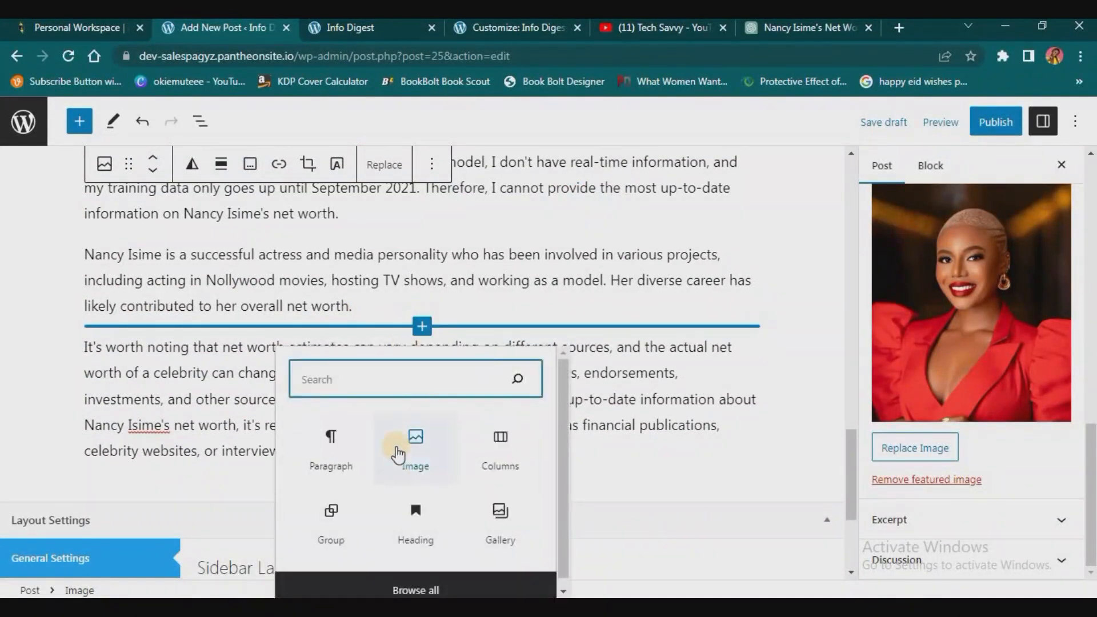
{"action": "type", "text": "video"}
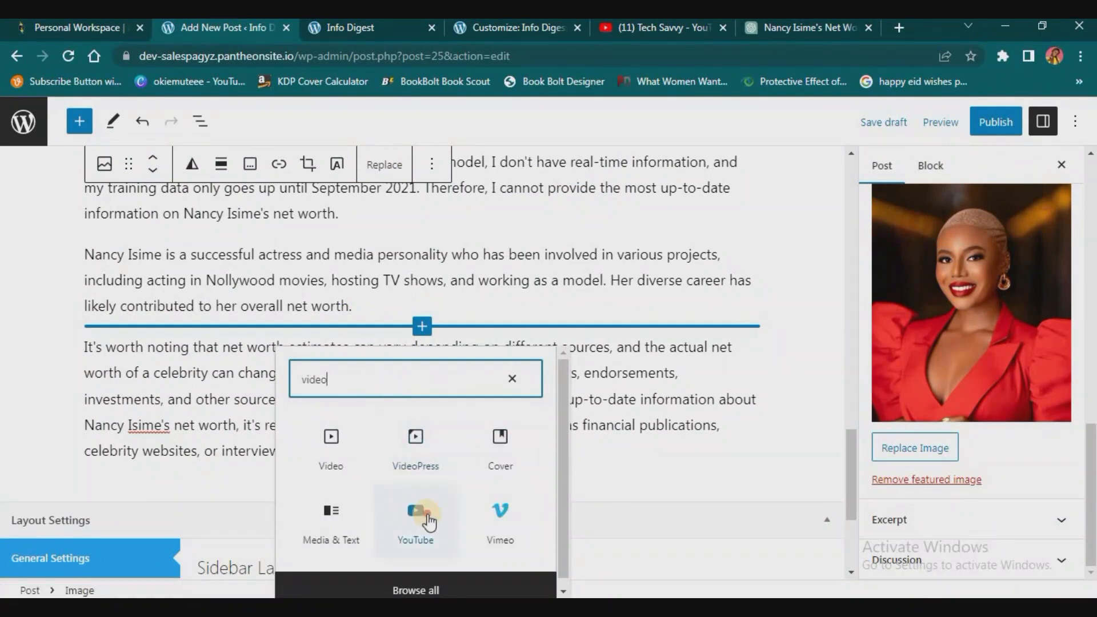
{"action": "left_click", "coordinate": [428, 522]}
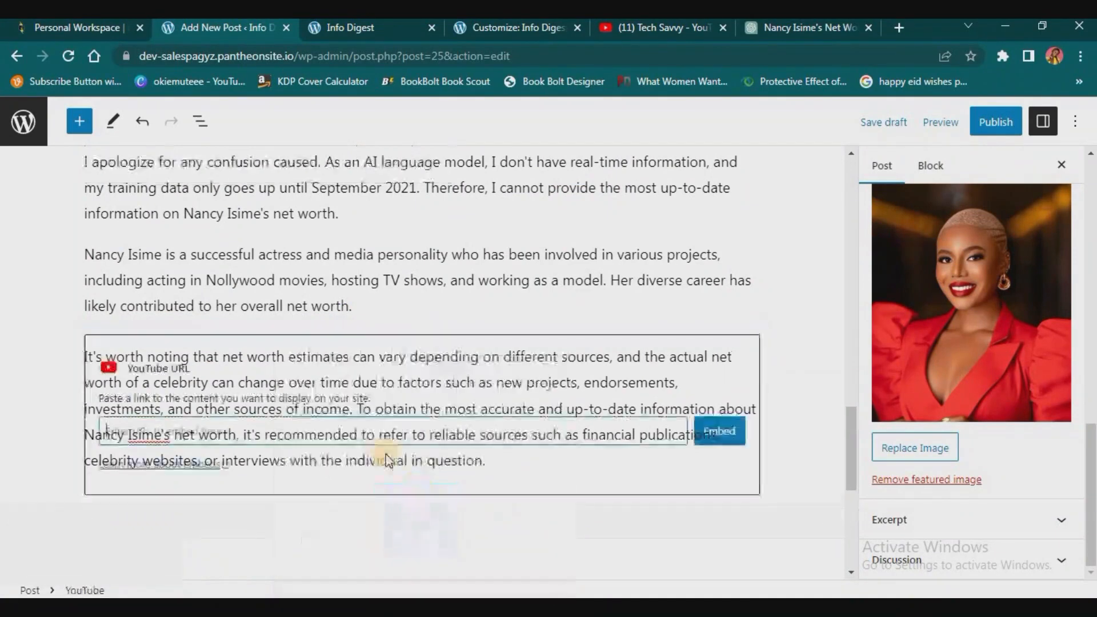
{"action": "left_click", "coordinate": [641, 27]}
{"action": "left_click", "coordinate": [474, 116]}
Search YouTube for 'nancy isime' and copy the 'Nancy Isime Opens Up On Her Relationship Status' video URL.
{"action": "type", "text": "nancy is"}
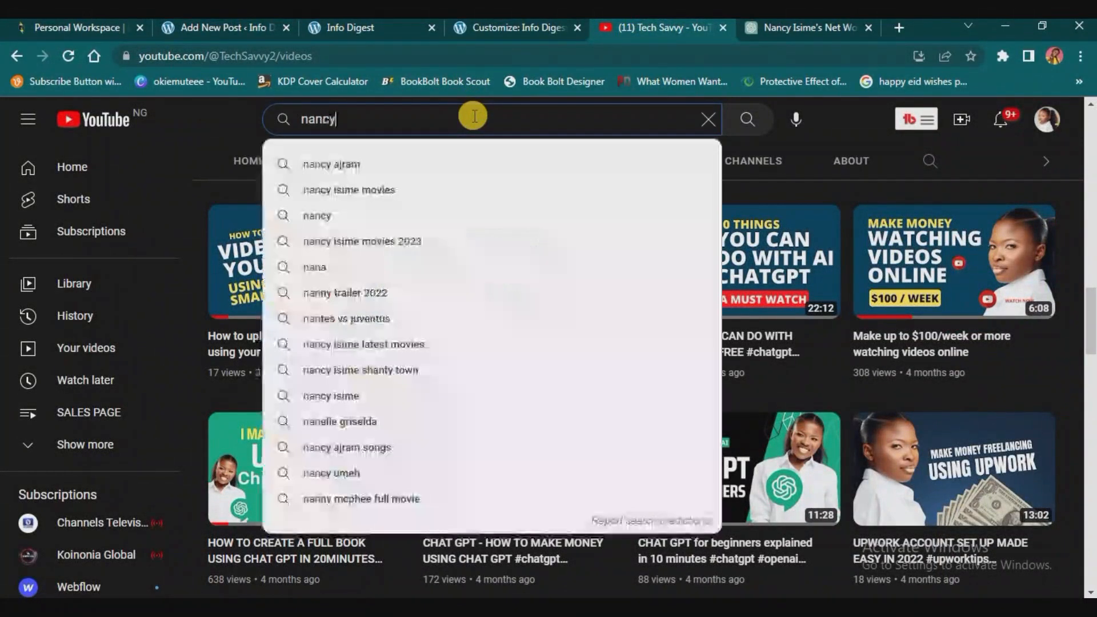
{"action": "type", "text": "ime"}
{"action": "key", "text": "Return"}
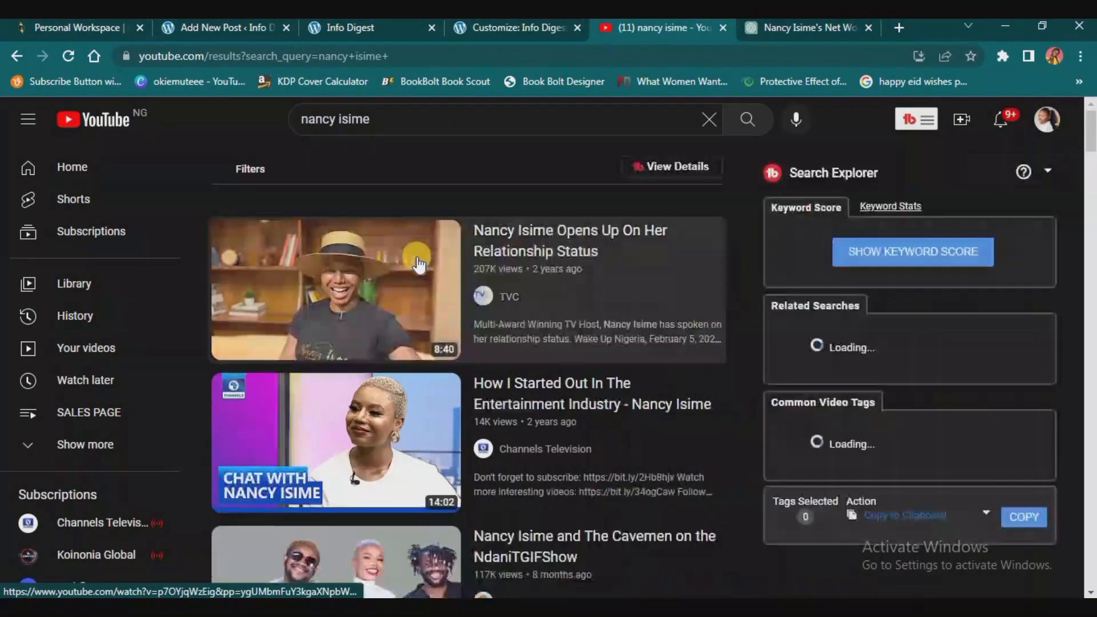
{"action": "left_click", "coordinate": [416, 252]}
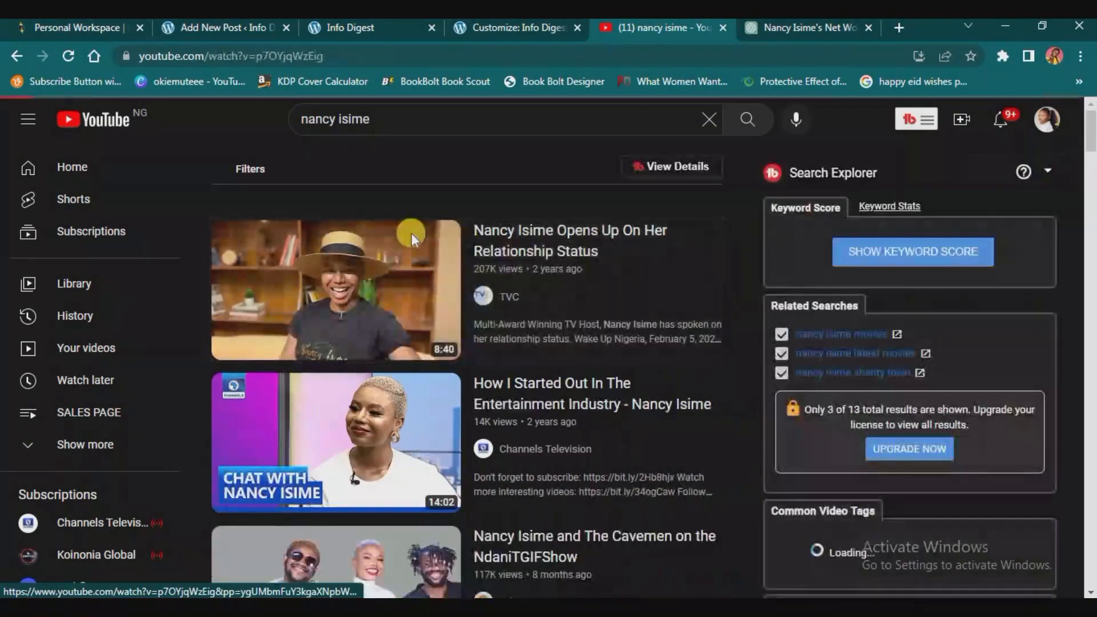
{"action": "left_click", "coordinate": [417, 57]}
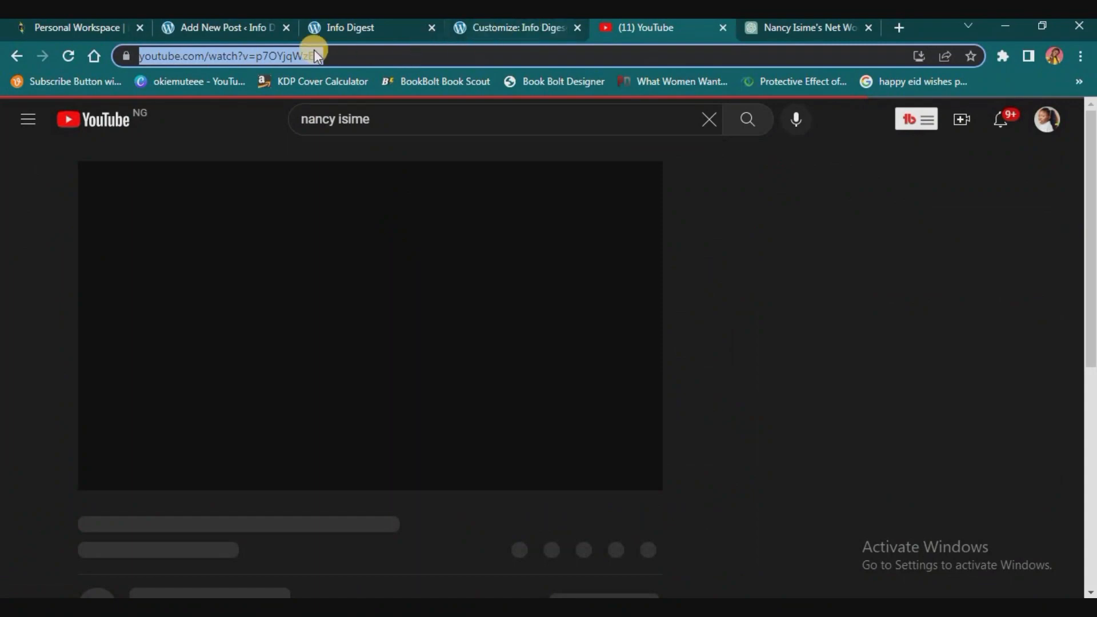
{"action": "left_click", "coordinate": [261, 32]}
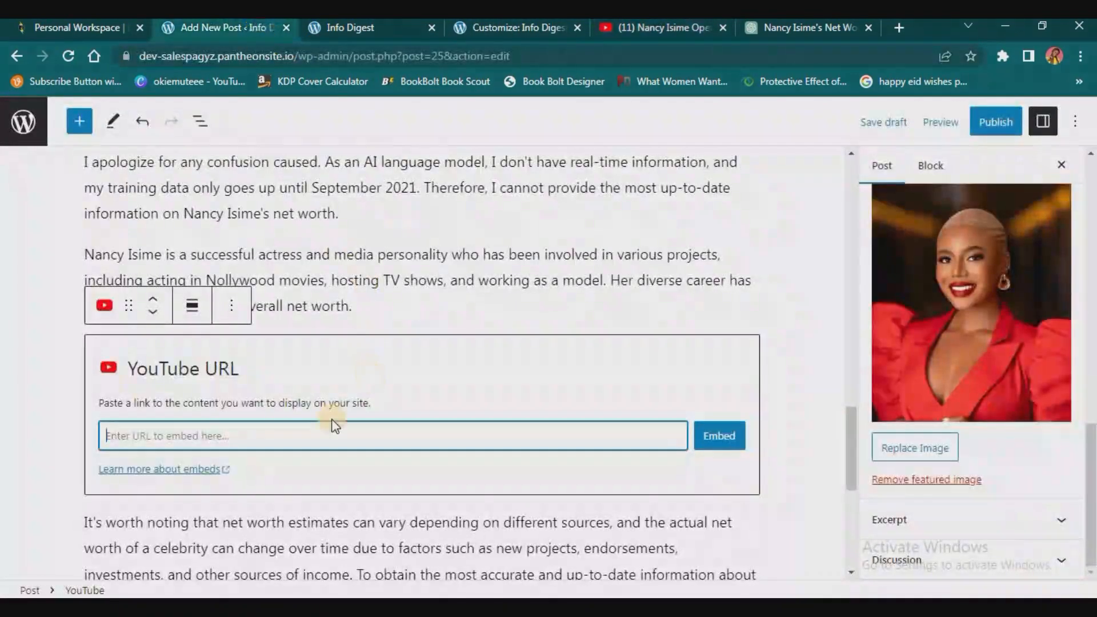
Pause the YouTube video, then paste its link into the YouTube block and embed it.
{"action": "left_click", "coordinate": [642, 29]}
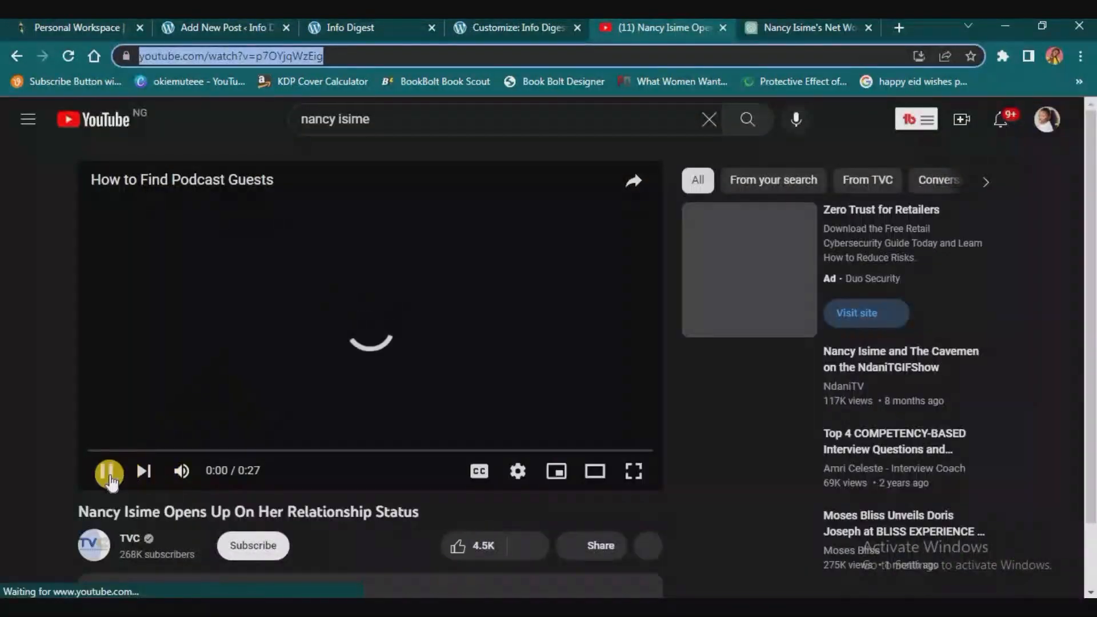
{"action": "left_click", "coordinate": [107, 475]}
{"action": "left_click", "coordinate": [252, 32]}
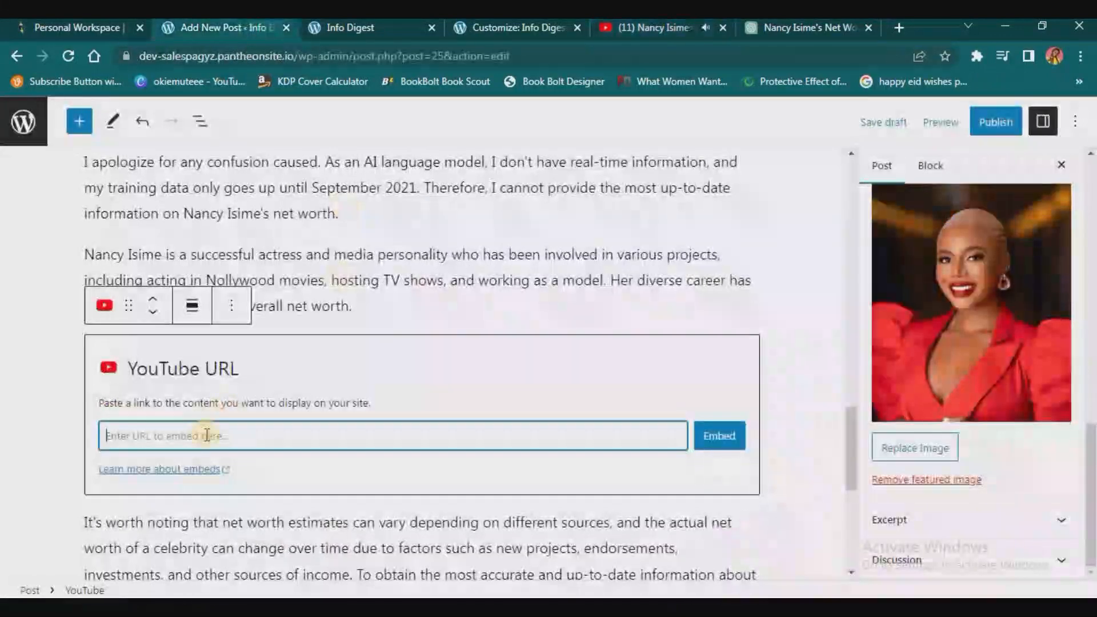
{"action": "right_click", "coordinate": [215, 448]}
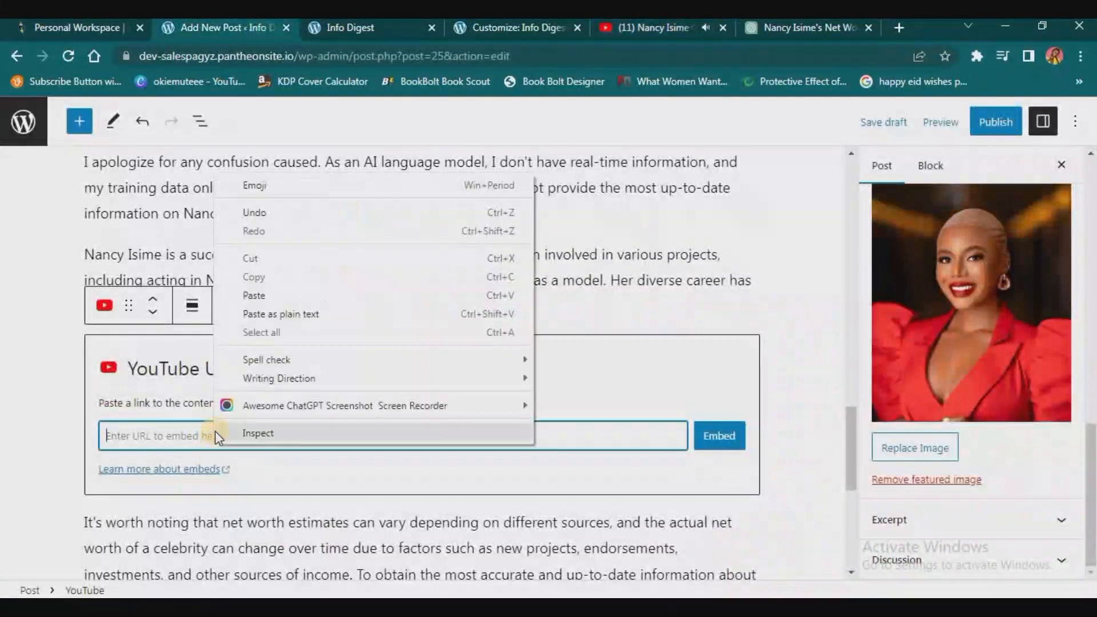
{"action": "left_click", "coordinate": [134, 430]}
{"action": "key", "text": "ctrl+v"}
{"action": "left_click", "coordinate": [713, 436]}
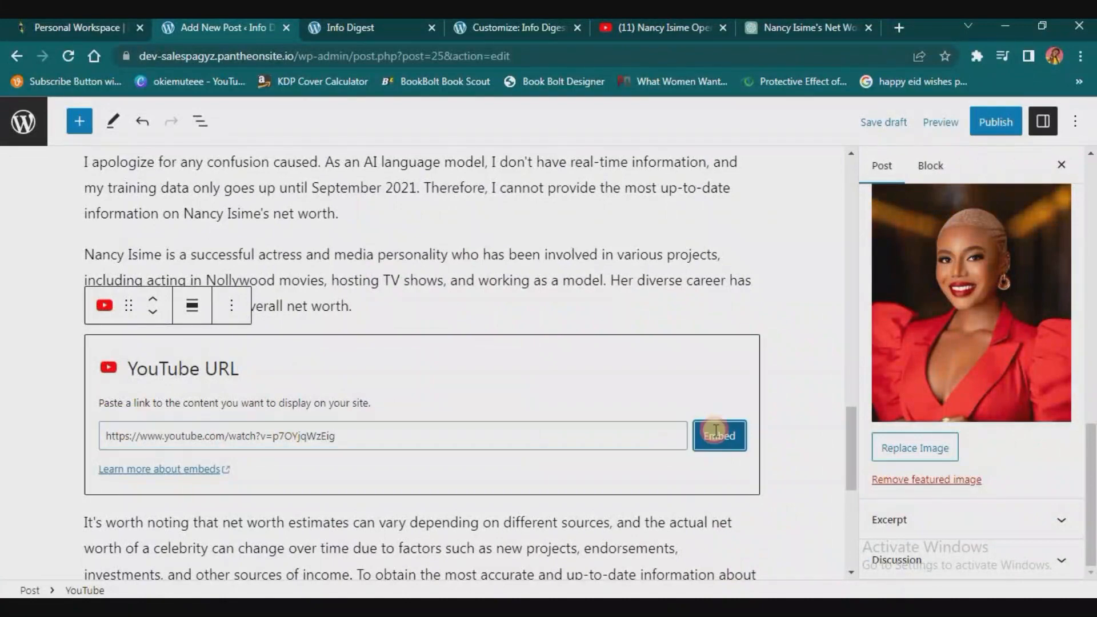
Scroll through the post to check the embedded video between the net-worth paragraphs.
{"action": "scroll", "coordinate": [499, 353], "scroll_direction": "down", "scroll_amount": 1}
{"action": "scroll", "coordinate": [499, 352], "scroll_direction": "up", "scroll_amount": 5}
{"action": "scroll", "coordinate": [499, 352], "scroll_direction": "down", "scroll_amount": 7}
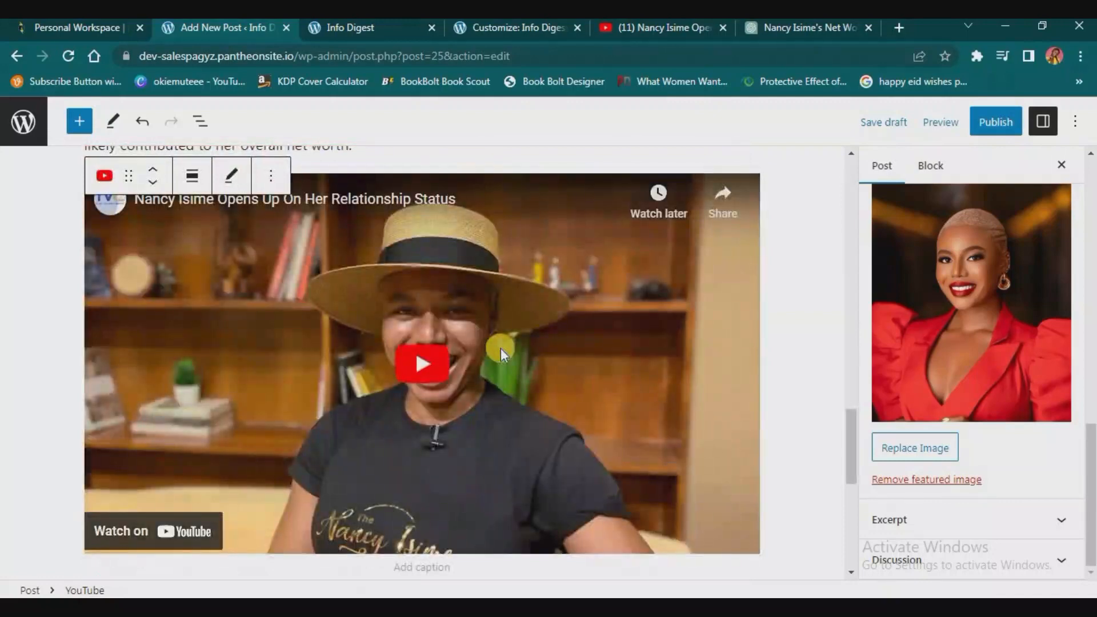
{"action": "scroll", "coordinate": [501, 348], "scroll_direction": "down", "scroll_amount": 4}
{"action": "scroll", "coordinate": [500, 348], "scroll_direction": "up", "scroll_amount": 4}
{"action": "scroll", "coordinate": [503, 351], "scroll_direction": "down", "scroll_amount": 4}
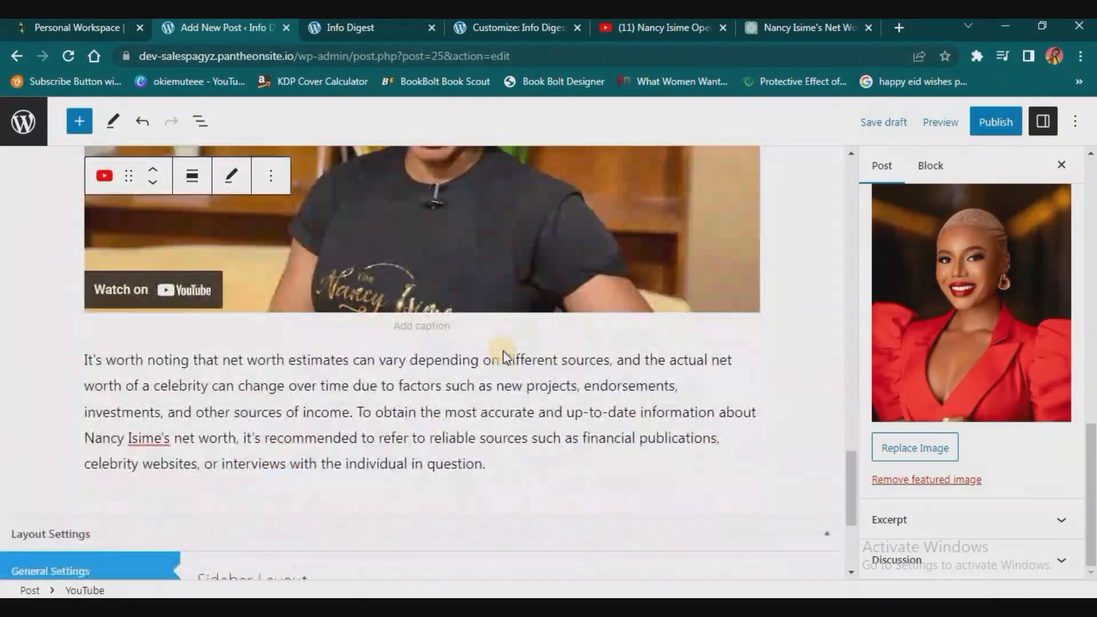
{"action": "scroll", "coordinate": [495, 337], "scroll_direction": "down", "scroll_amount": 3}
{"action": "scroll", "coordinate": [487, 315], "scroll_direction": "up", "scroll_amount": 1}
{"action": "scroll", "coordinate": [487, 316], "scroll_direction": "down", "scroll_amount": 1}
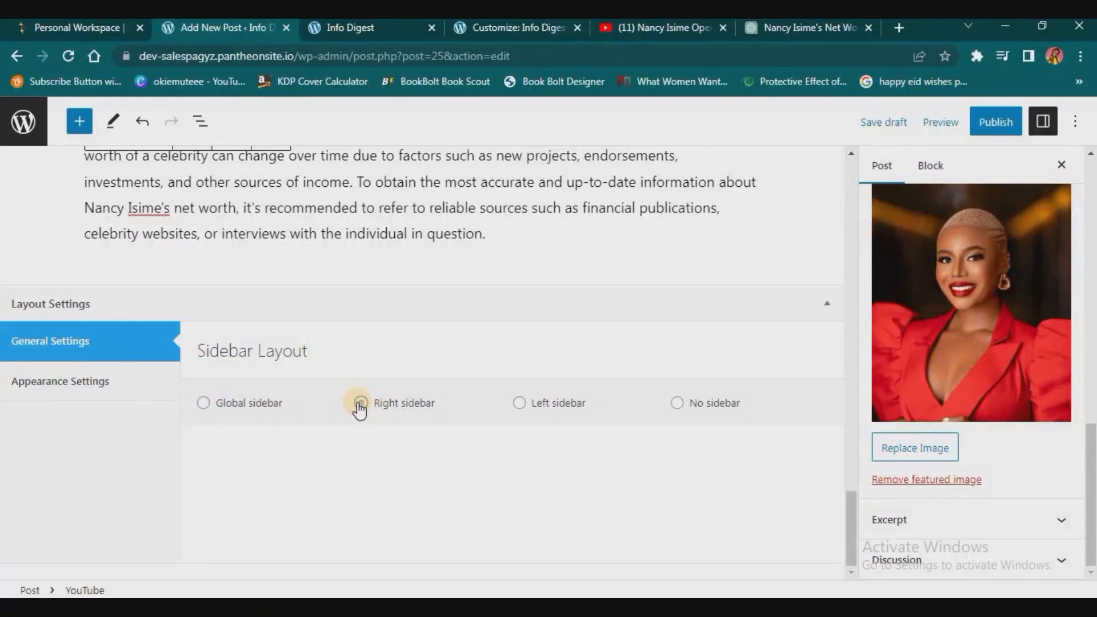
Paste the opening Nancy Isime biography paragraph into the post's Excerpt box.
{"action": "left_click", "coordinate": [942, 521]}
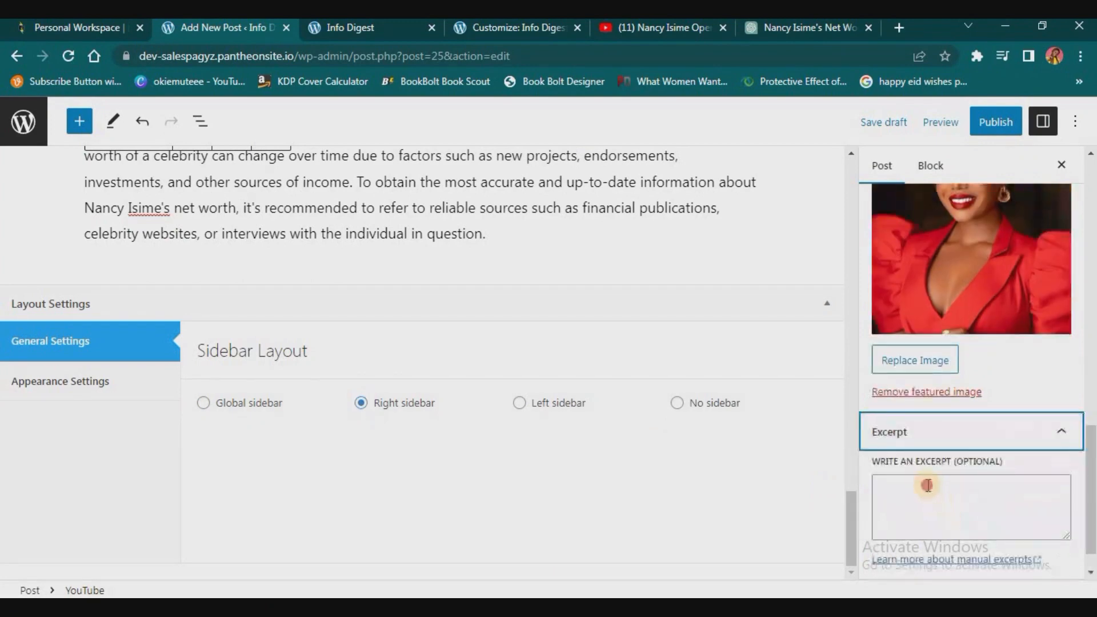
{"action": "left_click", "coordinate": [914, 461]}
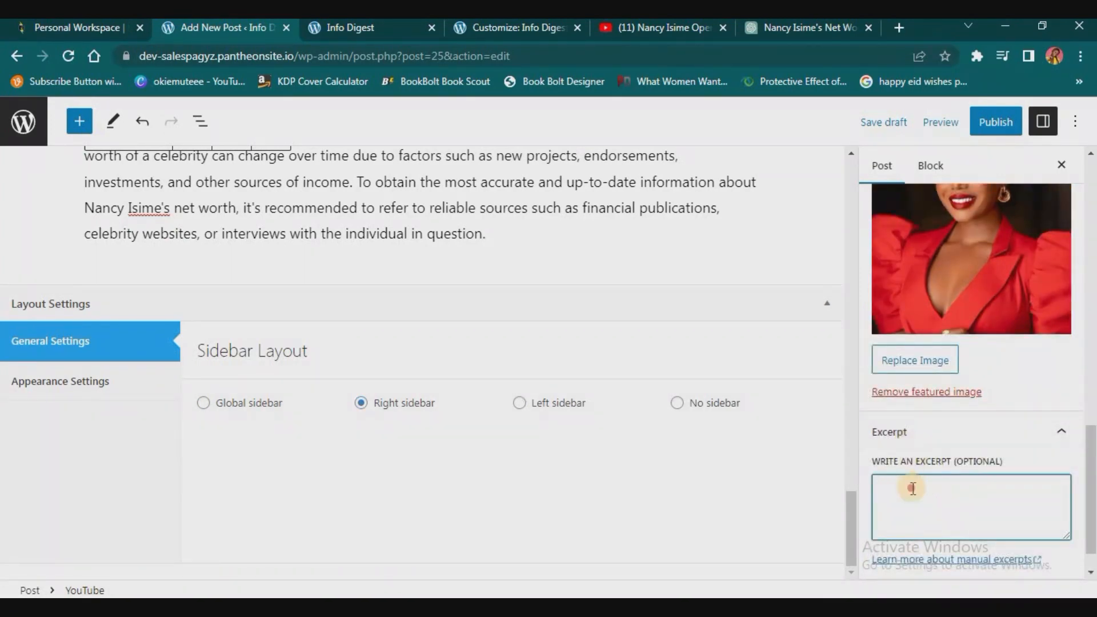
{"action": "scroll", "coordinate": [338, 263], "scroll_direction": "up", "scroll_amount": 7}
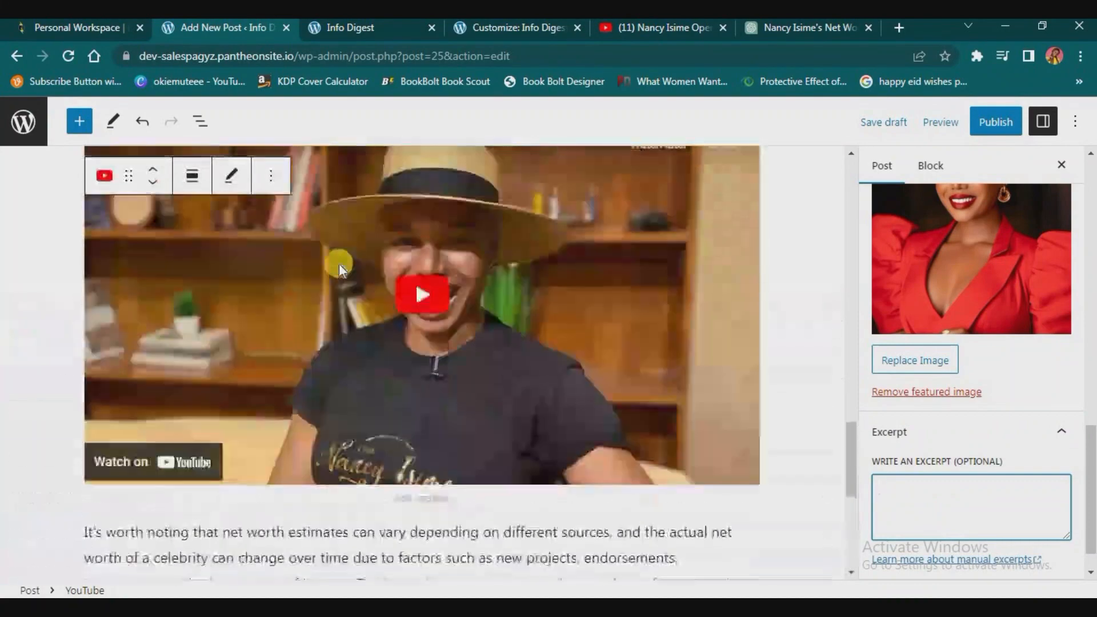
{"action": "scroll", "coordinate": [339, 262], "scroll_direction": "up", "scroll_amount": 10}
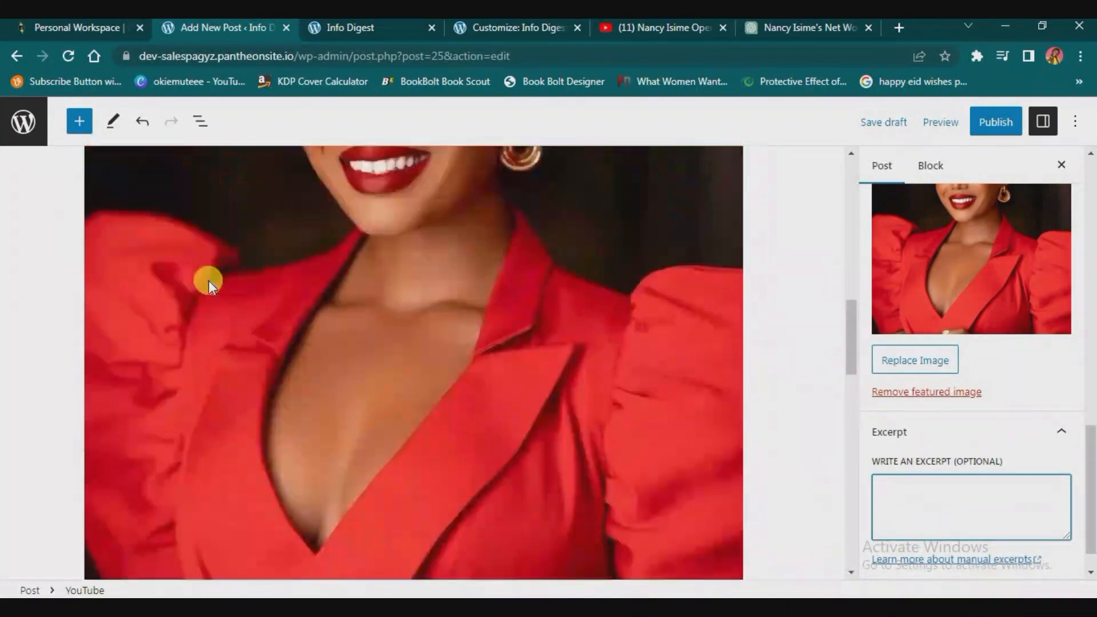
{"action": "scroll", "coordinate": [211, 280], "scroll_direction": "up", "scroll_amount": 12}
{"action": "scroll", "coordinate": [127, 271], "scroll_direction": "up", "scroll_amount": 4}
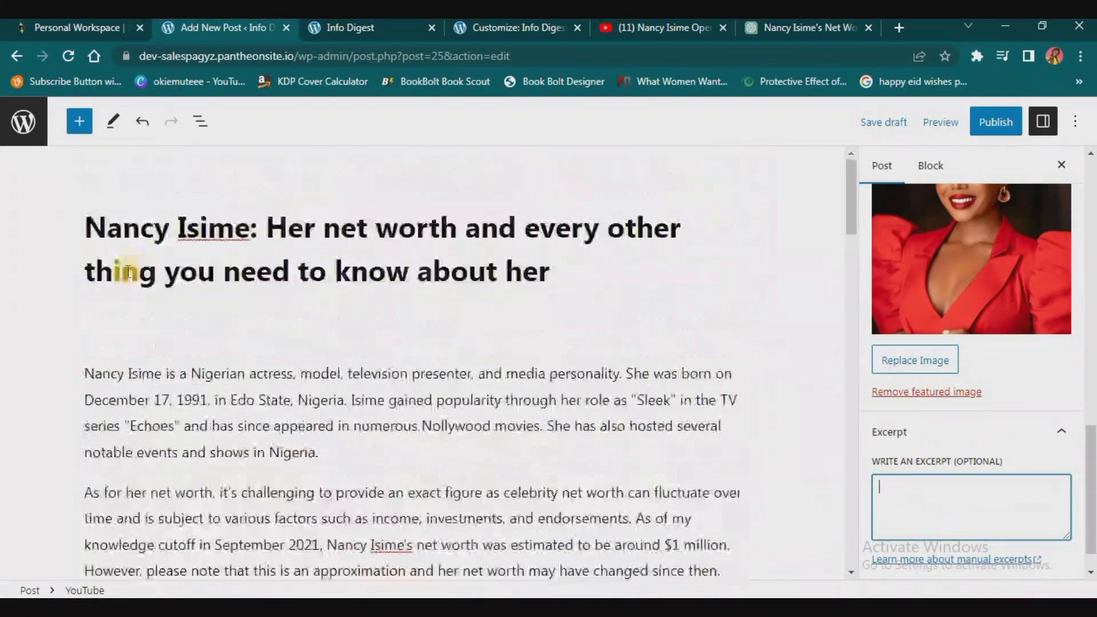
{"action": "left_click_drag", "start_coordinate": [87, 373], "coordinate": [375, 459]}
{"action": "key", "text": "ctrl+c"}
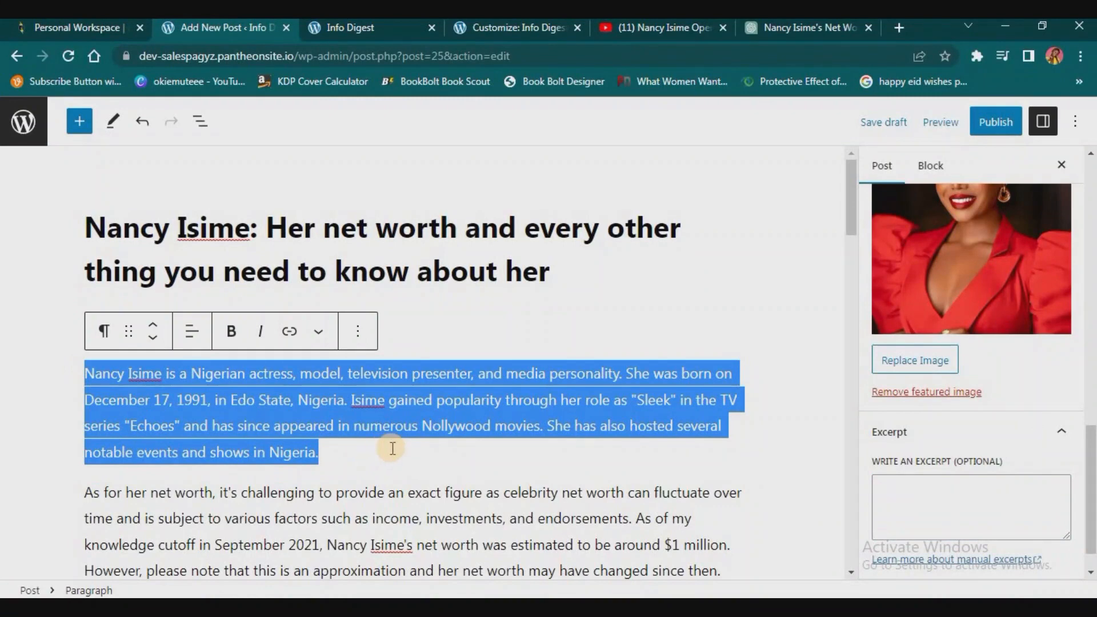
{"action": "left_click", "coordinate": [902, 482]}
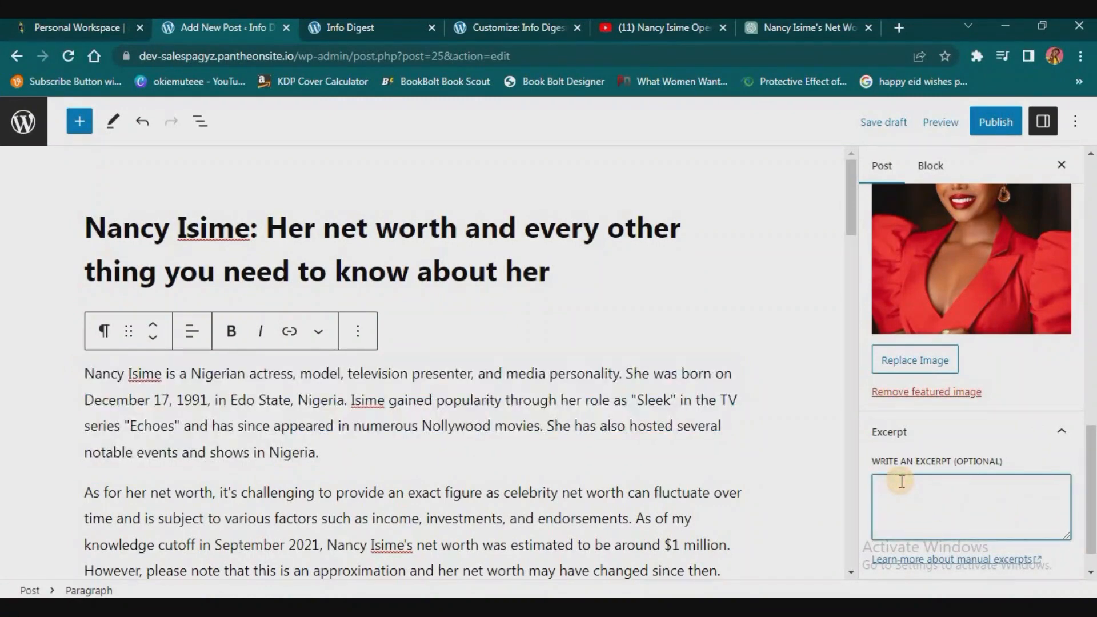
{"action": "key", "text": "ctrl+v"}
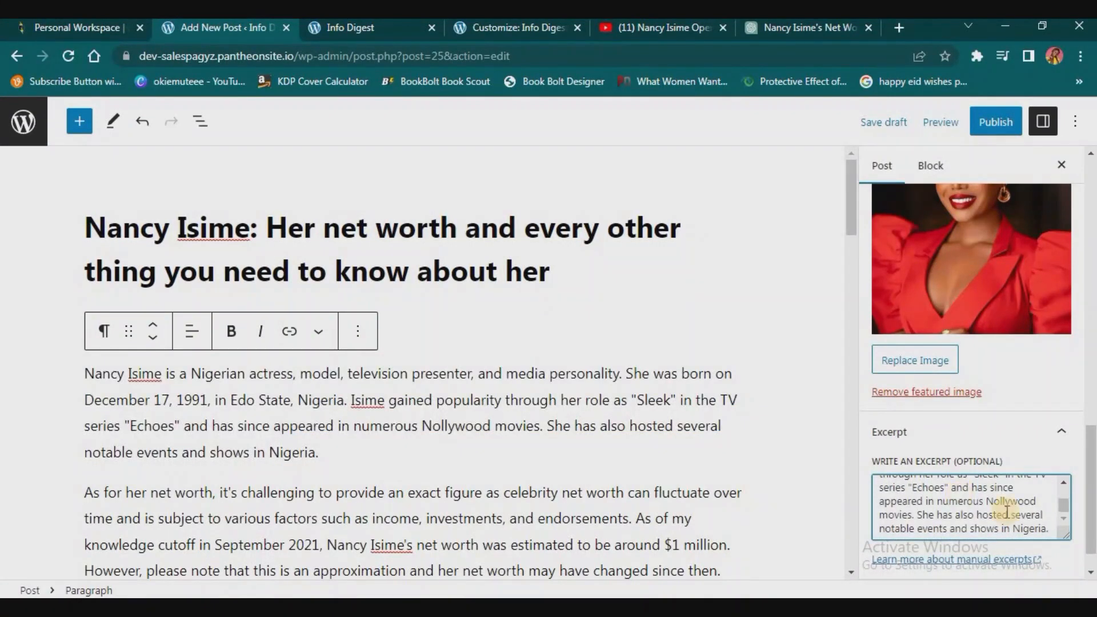
{"action": "scroll", "coordinate": [960, 497], "scroll_direction": "down", "scroll_amount": 2}
Under Discussion, turn off comments and pingbacks/trackbacks for the post.
{"action": "left_click", "coordinate": [909, 553]}
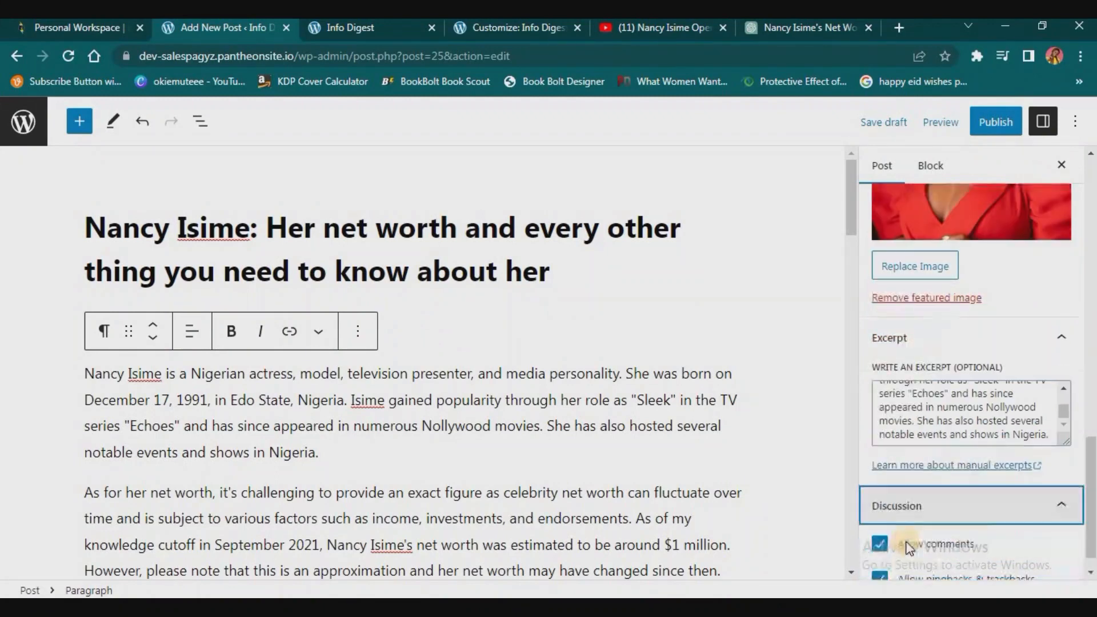
{"action": "left_click", "coordinate": [893, 518]}
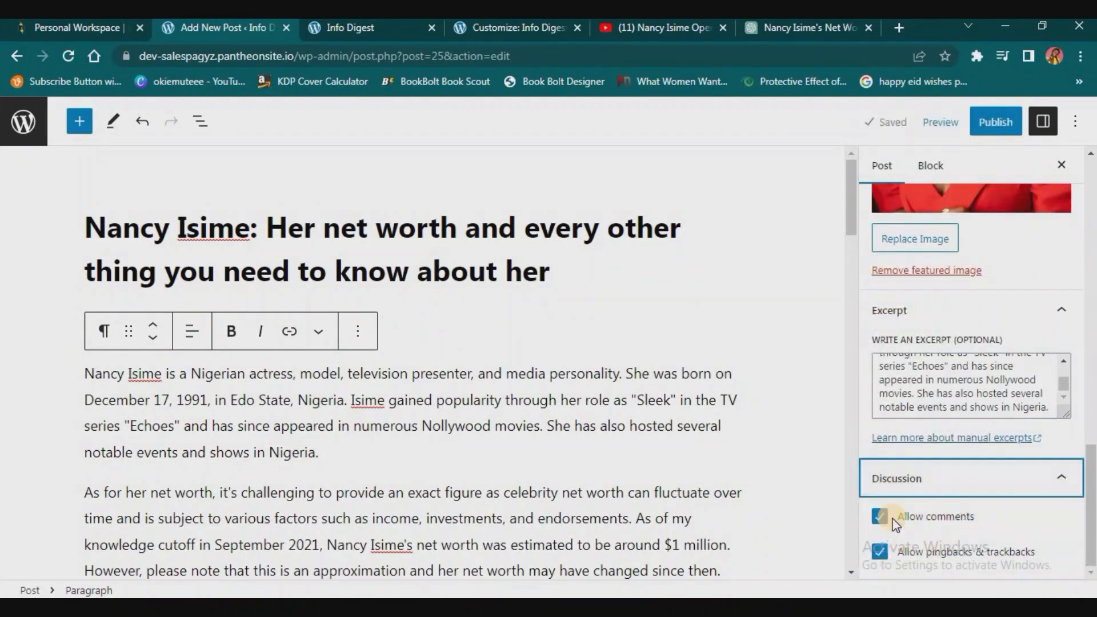
{"action": "left_click", "coordinate": [885, 553]}
{"action": "scroll", "coordinate": [927, 484], "scroll_direction": "up", "scroll_amount": 10}
{"action": "scroll", "coordinate": [927, 480], "scroll_direction": "up", "scroll_amount": 5}
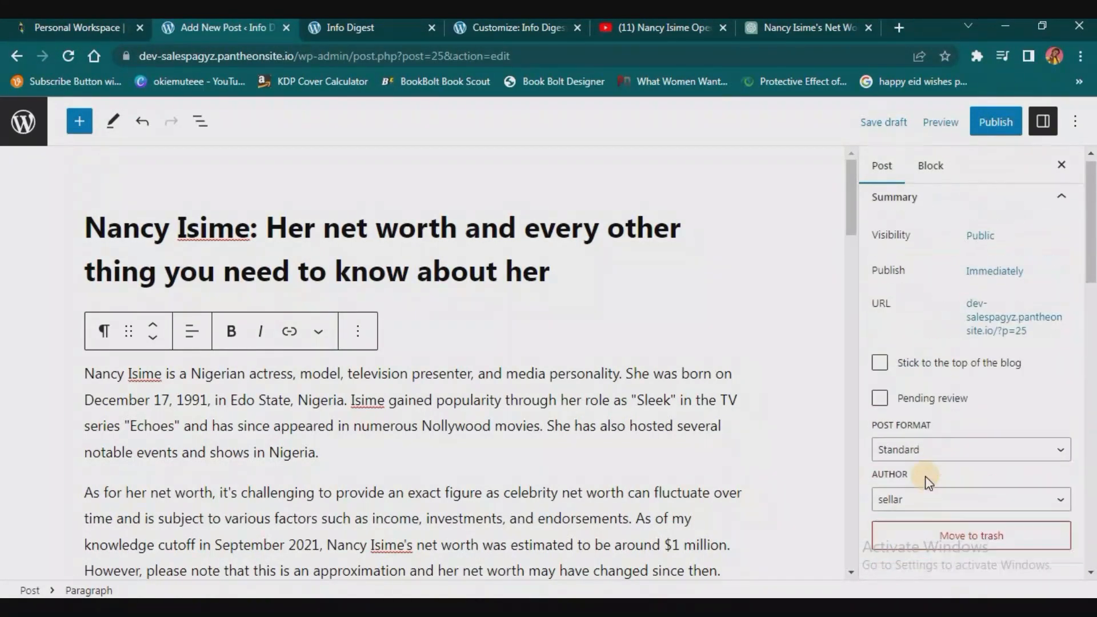
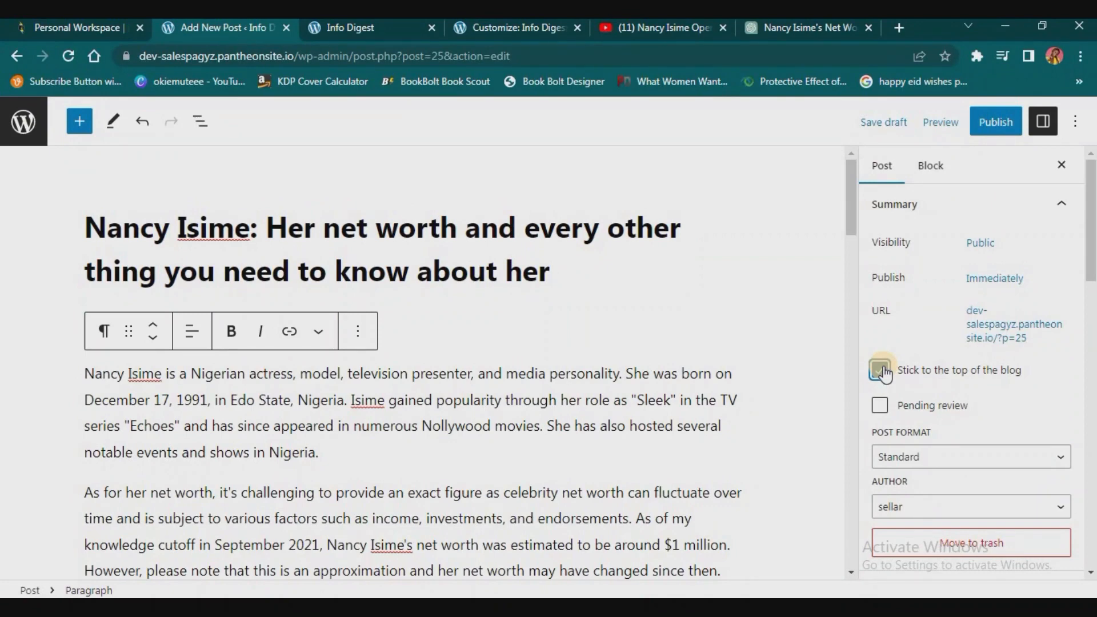
Tick 'Stick to the top of the blog' for the Nancy Isime post.
{"action": "left_click", "coordinate": [880, 371]}
{"action": "left_click", "coordinate": [938, 171]}
{"action": "scroll", "coordinate": [458, 359], "scroll_direction": "down", "scroll_amount": 4}
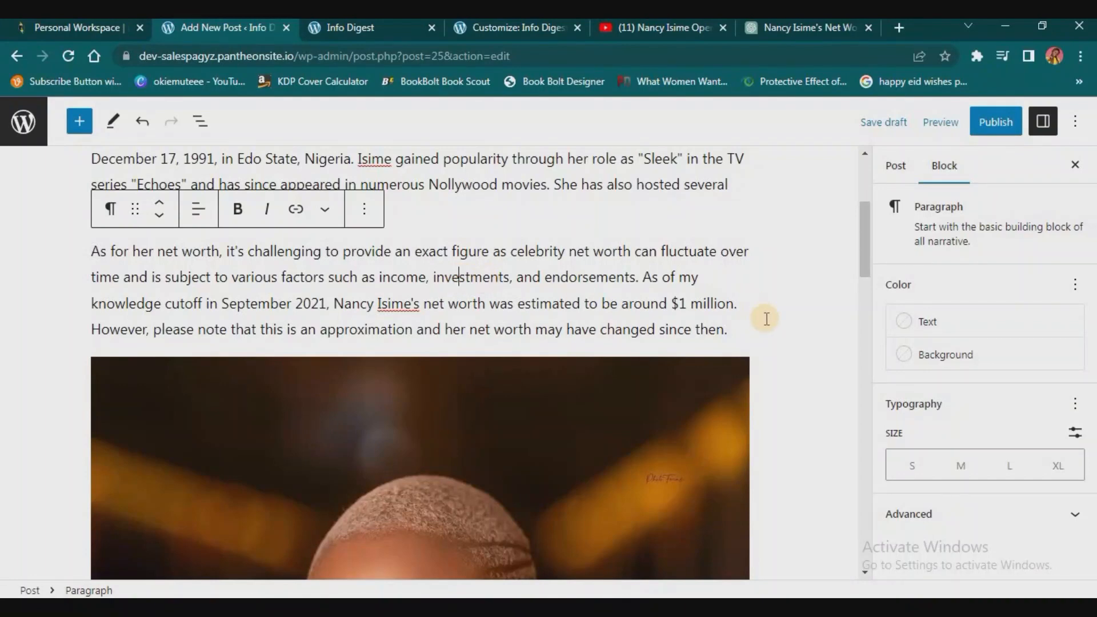
Set the net-worth paragraph's text colour to black after trying grey and red.
{"action": "left_click", "coordinate": [907, 327]}
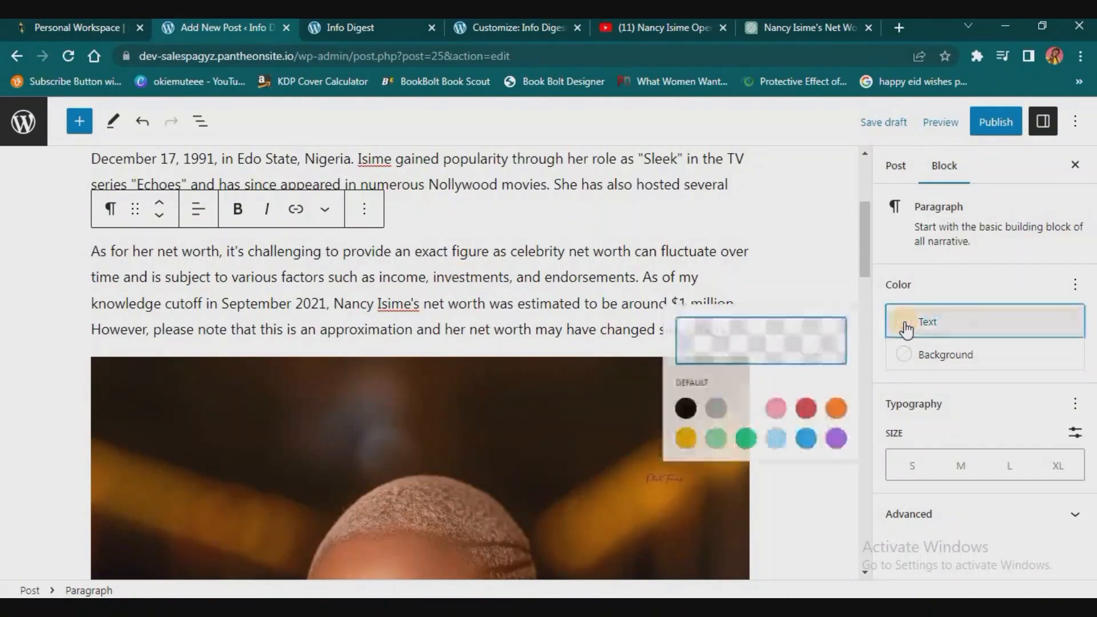
{"action": "left_click", "coordinate": [704, 420]}
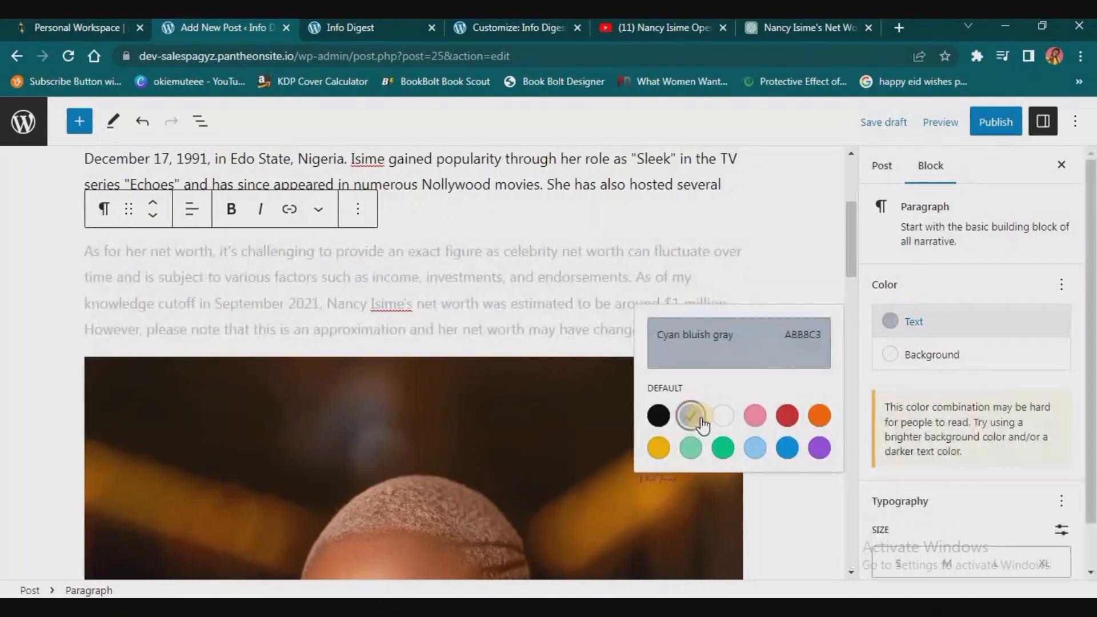
{"action": "left_click", "coordinate": [659, 415]}
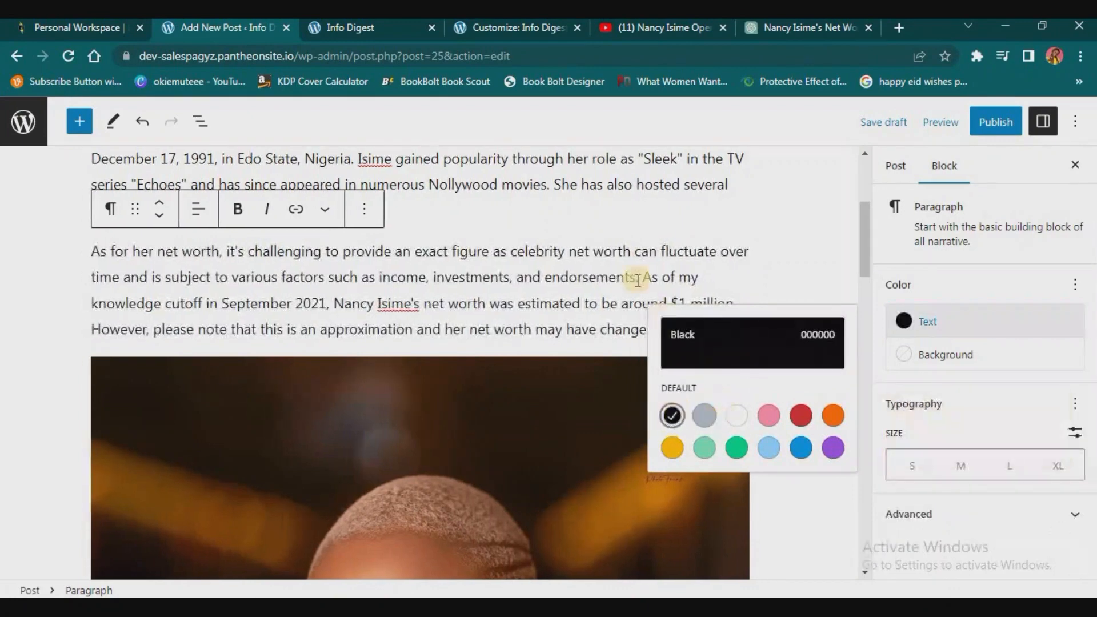
{"action": "left_click", "coordinate": [798, 426]}
{"action": "left_click", "coordinate": [672, 416]}
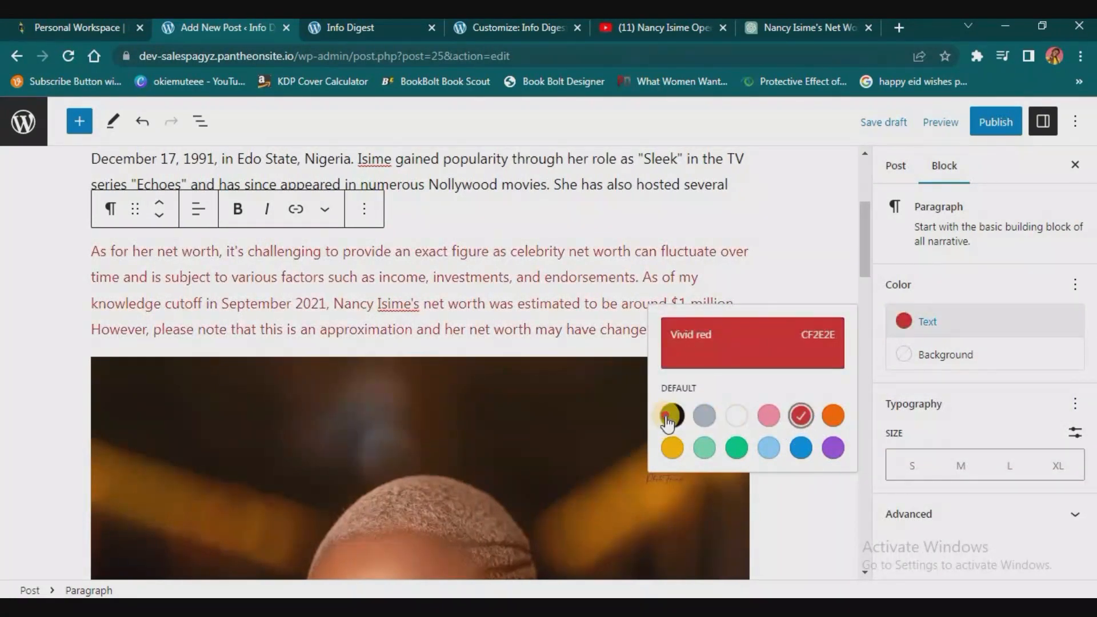
{"action": "left_click", "coordinate": [674, 288]}
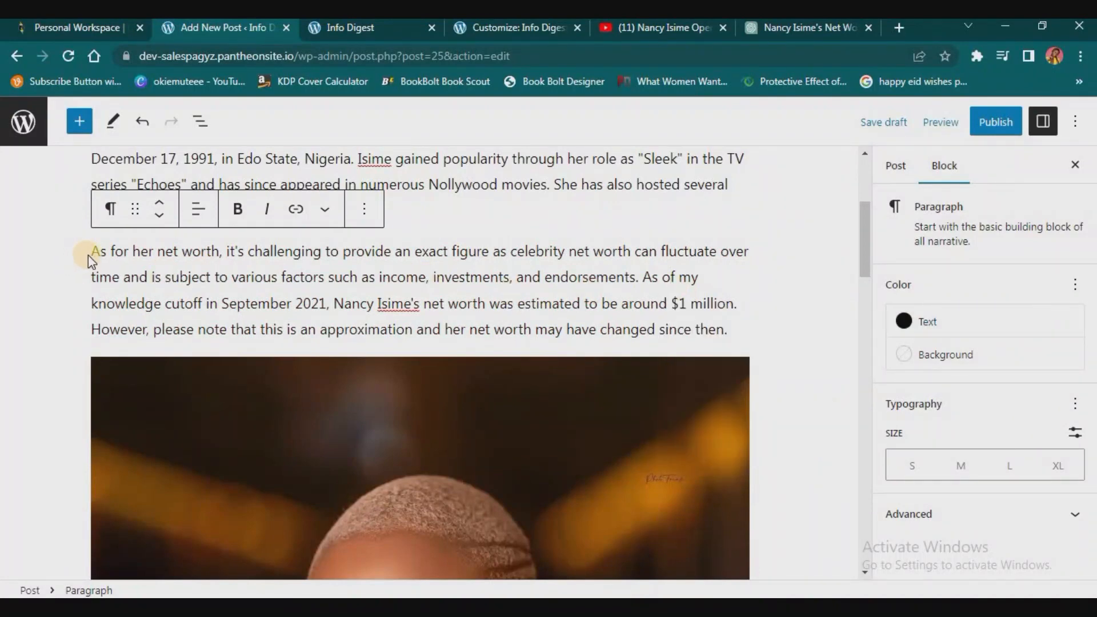
Select the whole net-worth paragraph and make it bold.
{"action": "left_click_drag", "start_coordinate": [97, 251], "coordinate": [755, 330]}
{"action": "left_click", "coordinate": [460, 266]}
{"action": "left_click", "coordinate": [79, 254]}
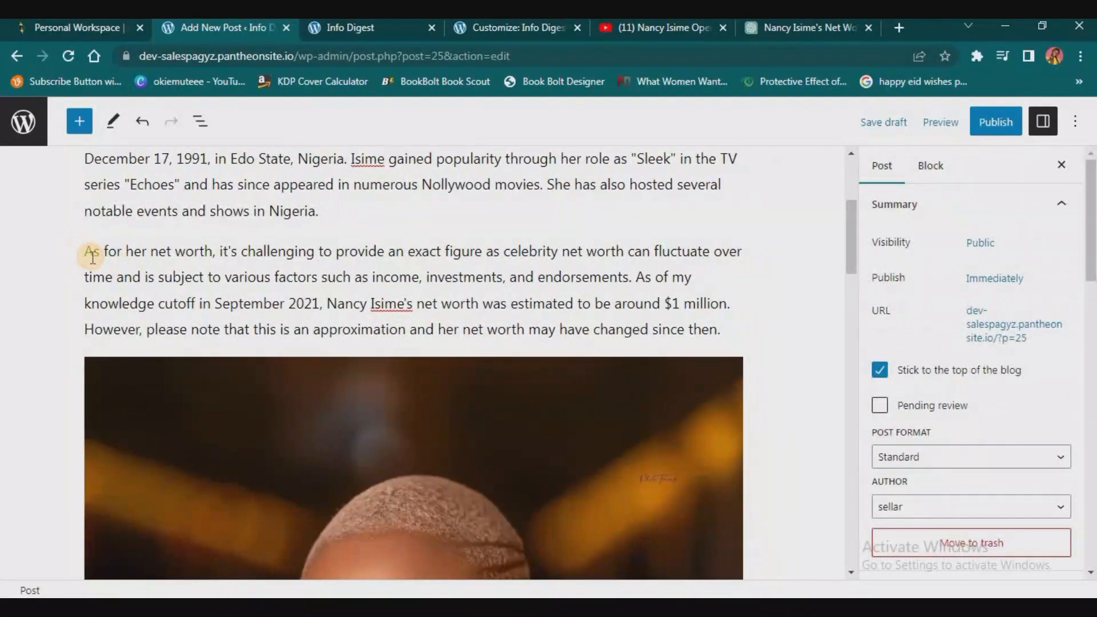
{"action": "left_click", "coordinate": [94, 258]}
{"action": "left_click", "coordinate": [238, 222]}
{"action": "left_click", "coordinate": [98, 247]}
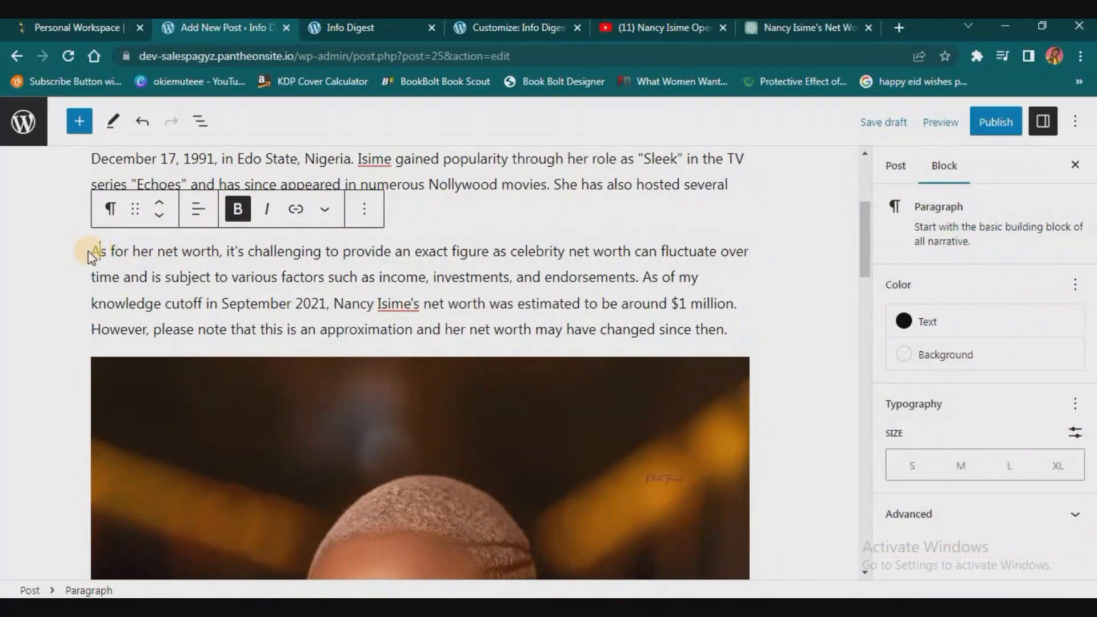
{"action": "left_click_drag", "start_coordinate": [98, 252], "coordinate": [766, 327]}
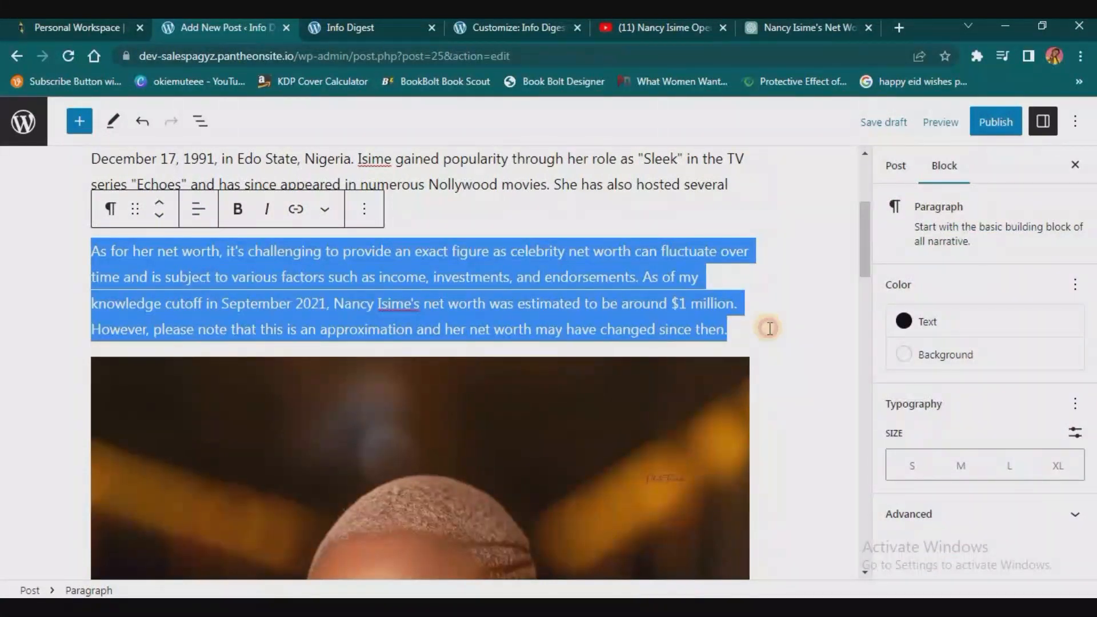
{"action": "left_click", "coordinate": [237, 210]}
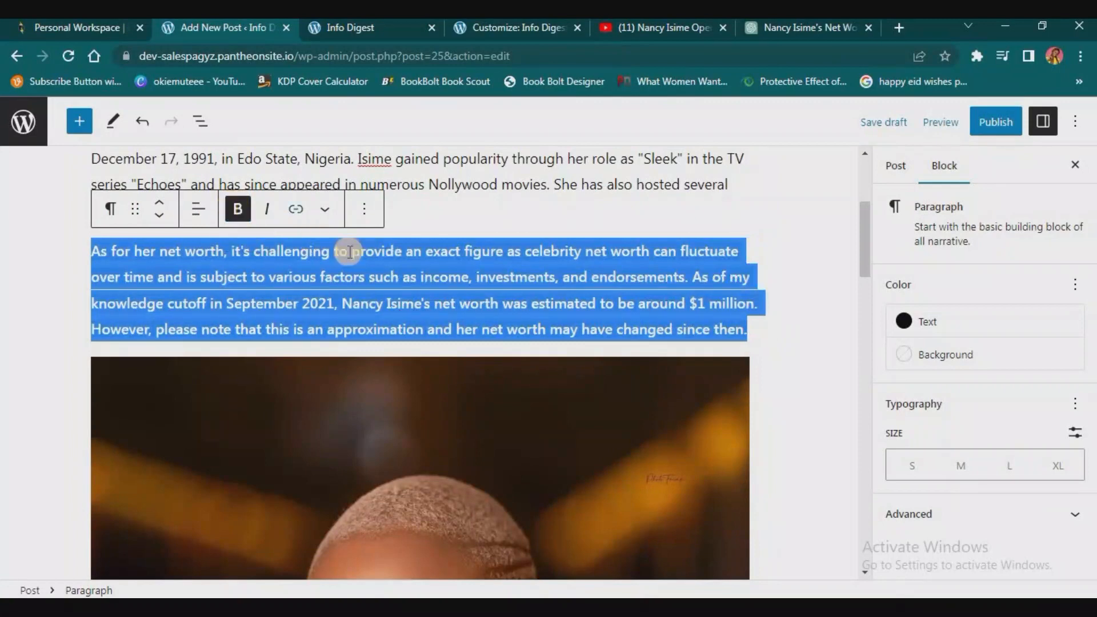
{"action": "left_click", "coordinate": [719, 233]}
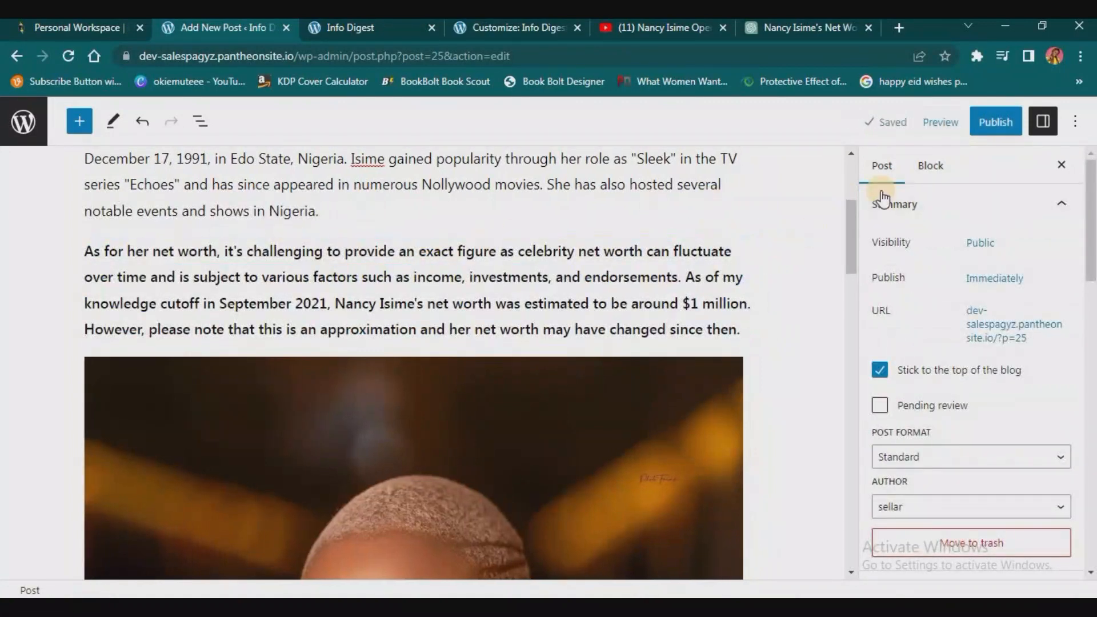
Publish the post and reload the live Info Digest site.
{"action": "left_click", "coordinate": [990, 117]}
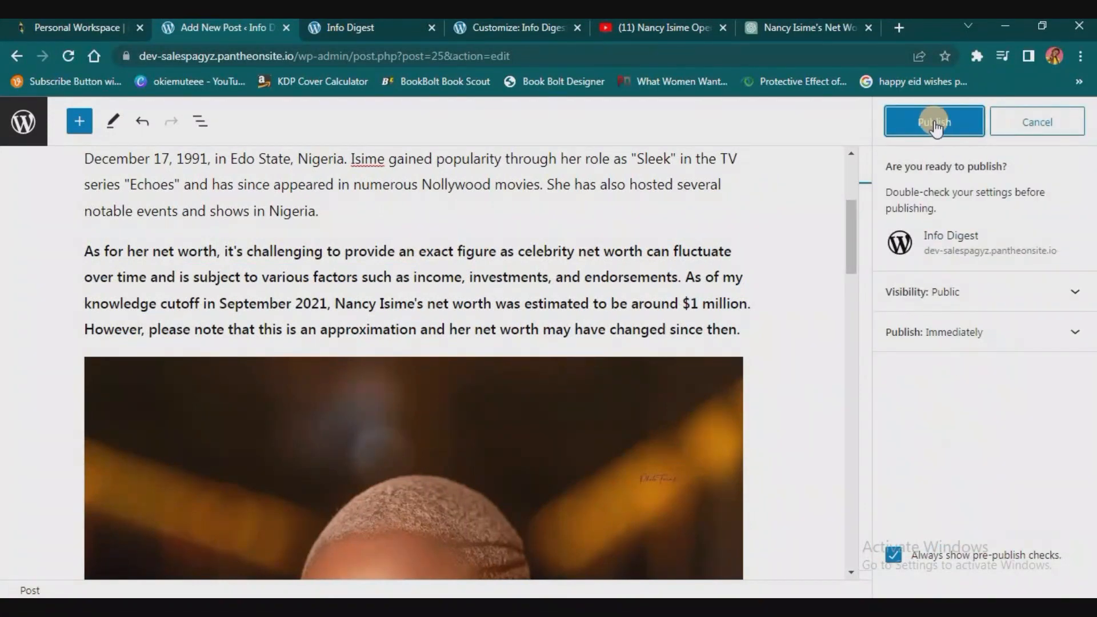
{"action": "left_click", "coordinate": [934, 123]}
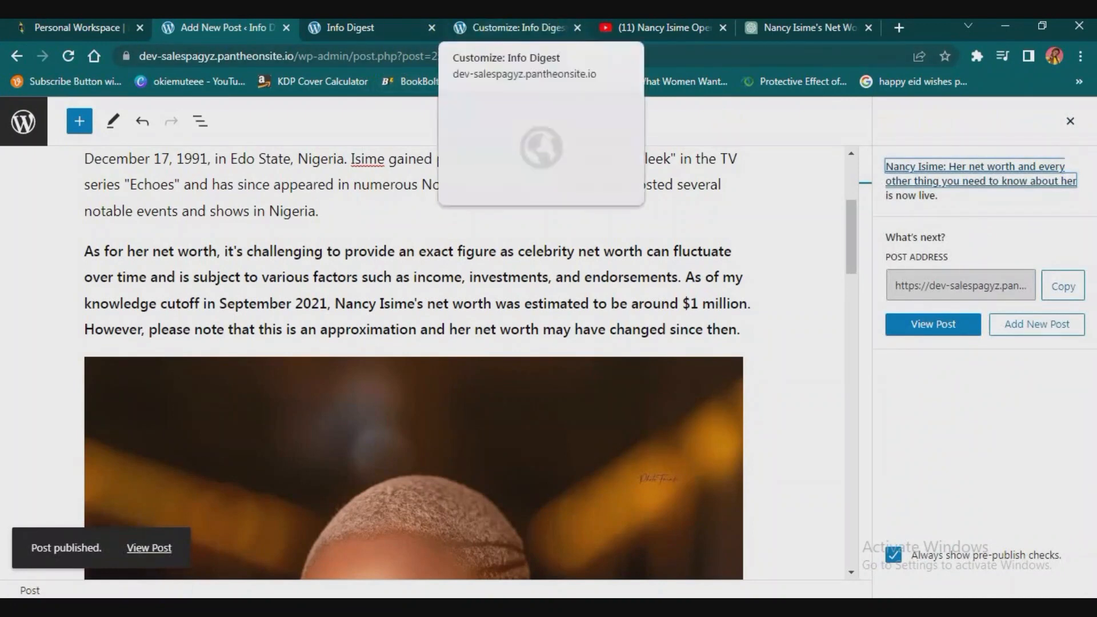
{"action": "left_click", "coordinate": [345, 27]}
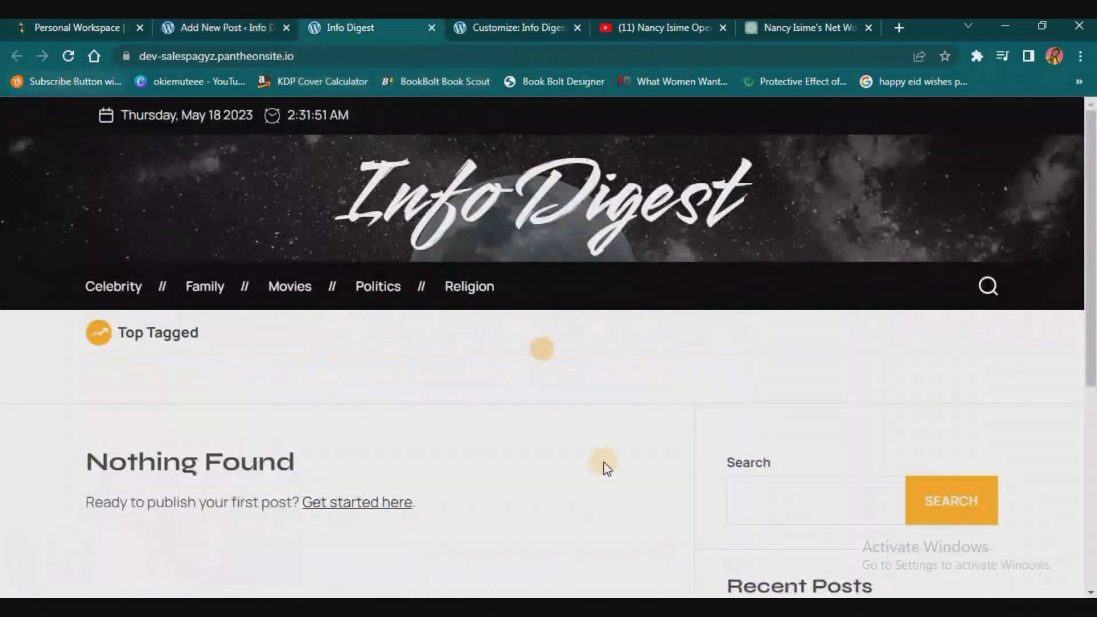
{"action": "left_click", "coordinate": [69, 54]}
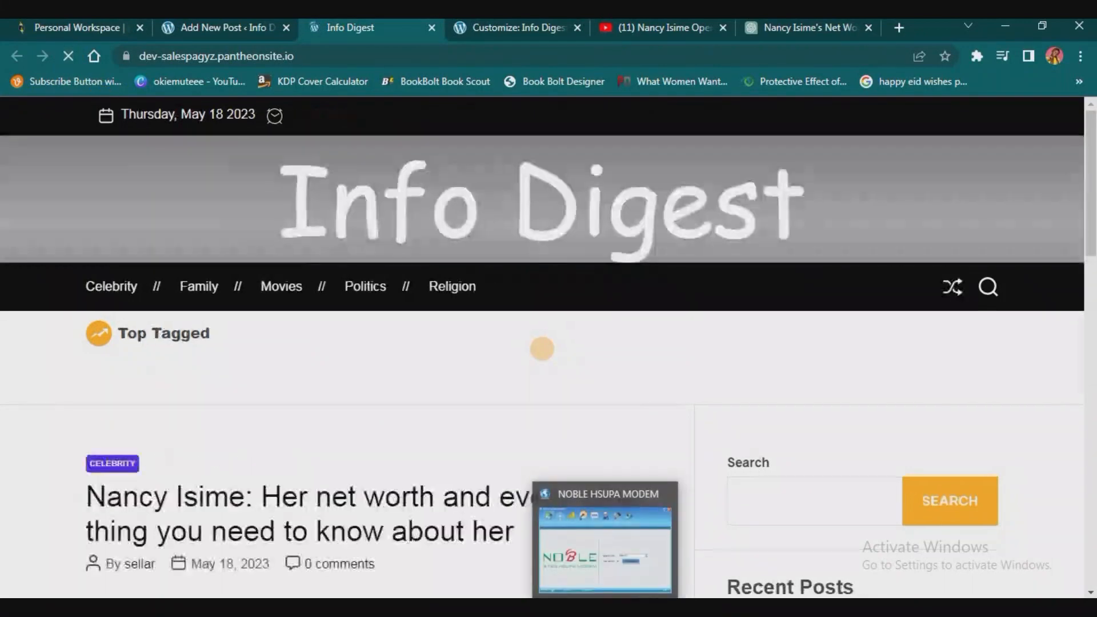
Scroll the Info Digest home page to check the new Celebrity post and its tags.
{"action": "scroll", "coordinate": [382, 448], "scroll_direction": "down", "scroll_amount": 3}
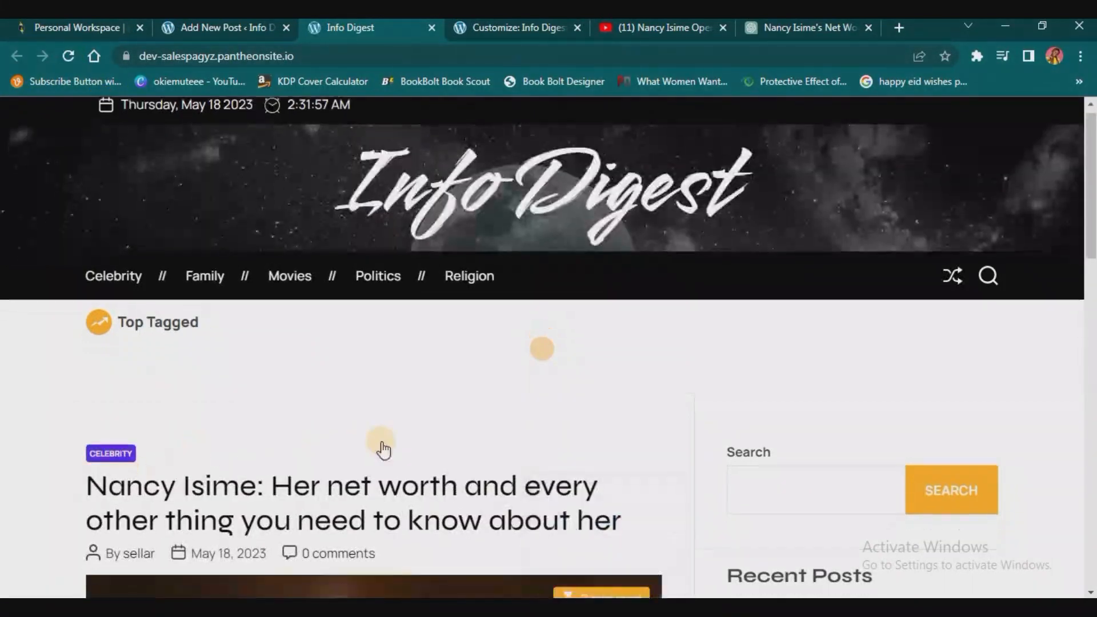
{"action": "scroll", "coordinate": [383, 449], "scroll_direction": "up", "scroll_amount": 3}
{"action": "scroll", "coordinate": [383, 448], "scroll_direction": "down", "scroll_amount": 5}
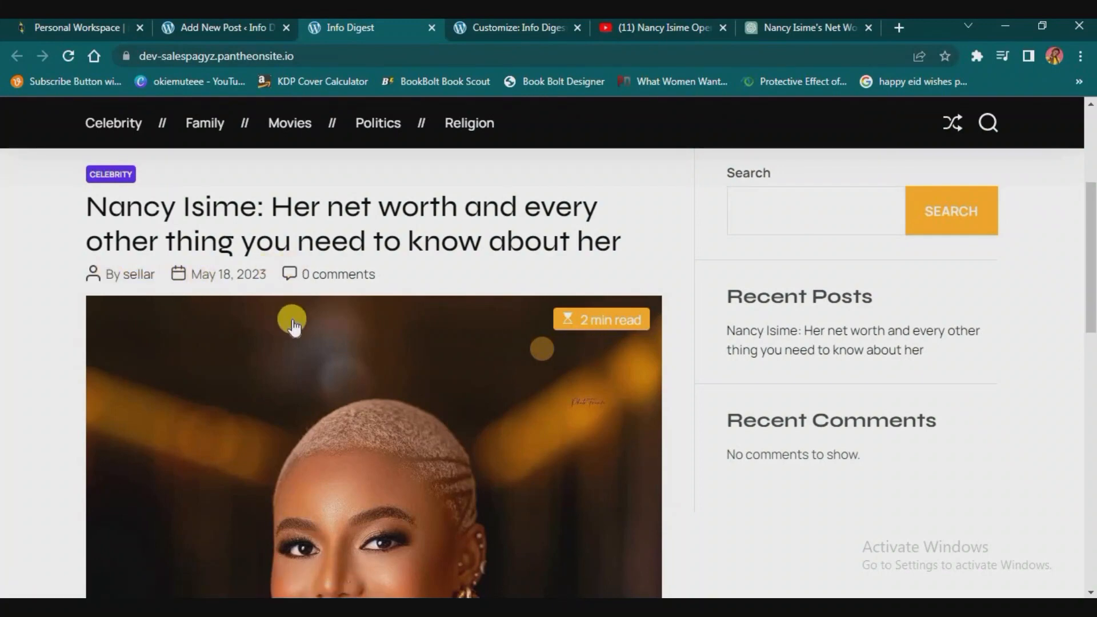
{"action": "scroll", "coordinate": [291, 325], "scroll_direction": "down", "scroll_amount": 10}
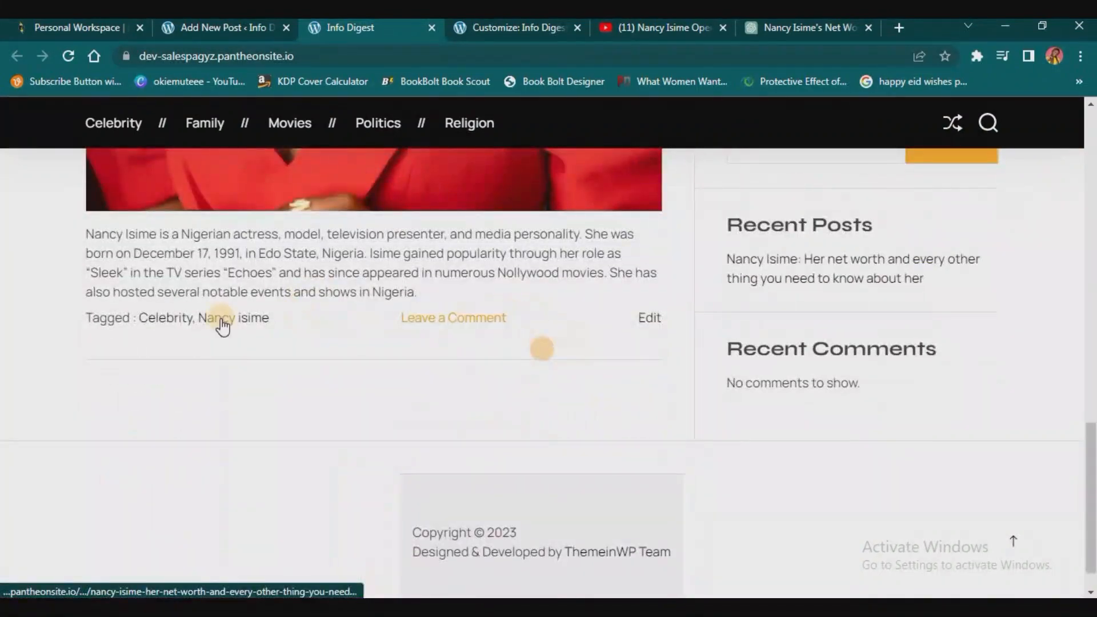
{"action": "scroll", "coordinate": [508, 337], "scroll_direction": "down", "scroll_amount": 1}
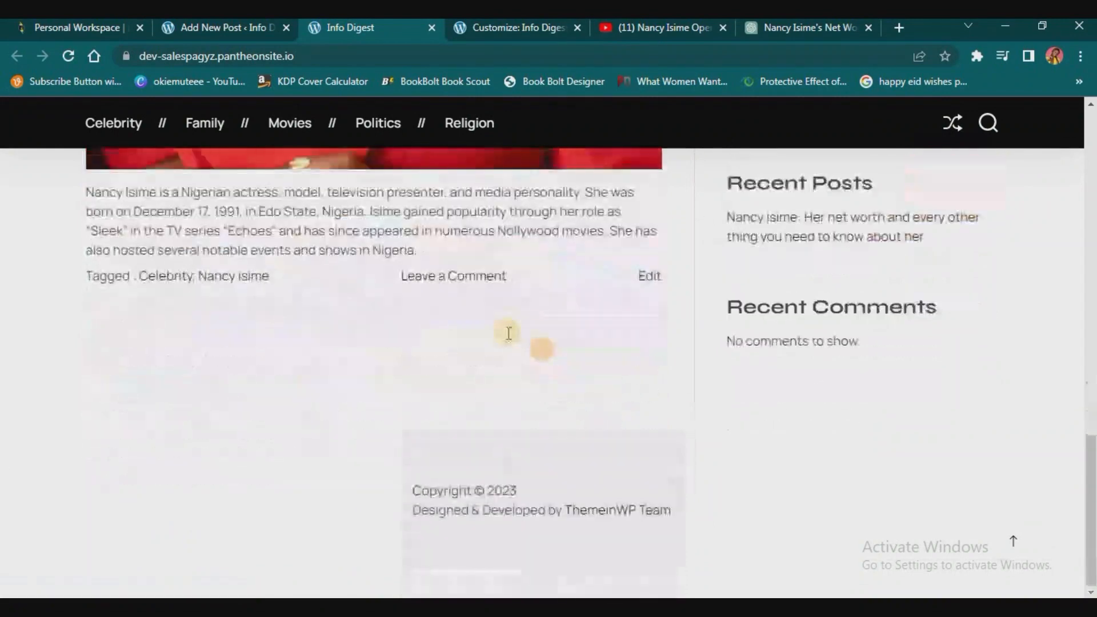
{"action": "scroll", "coordinate": [557, 376], "scroll_direction": "up", "scroll_amount": 15}
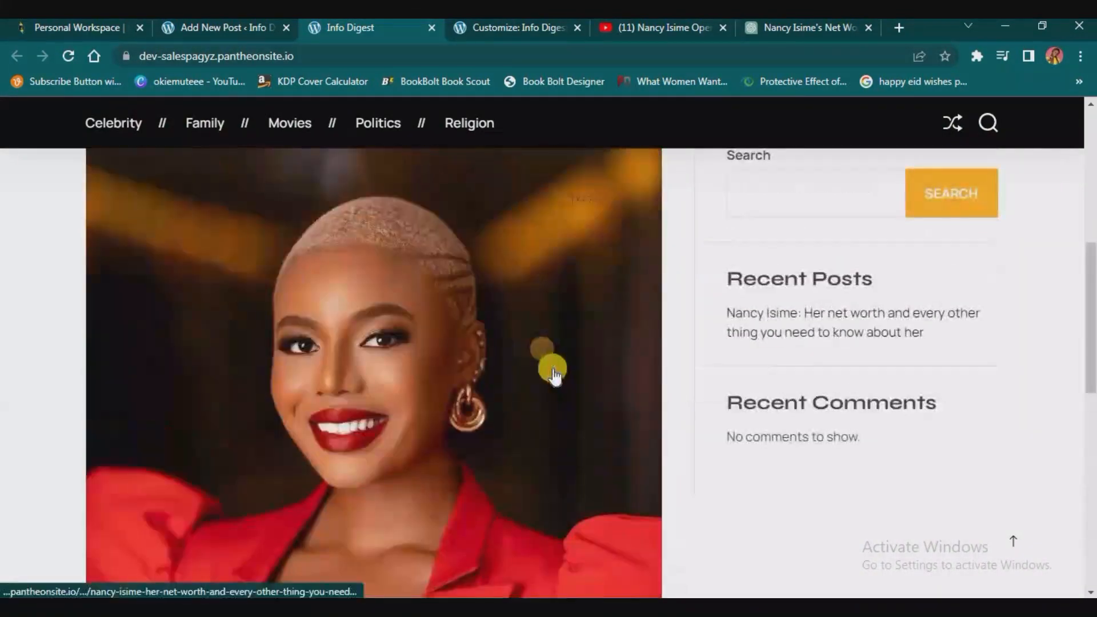
{"action": "scroll", "coordinate": [551, 372], "scroll_direction": "up", "scroll_amount": 2}
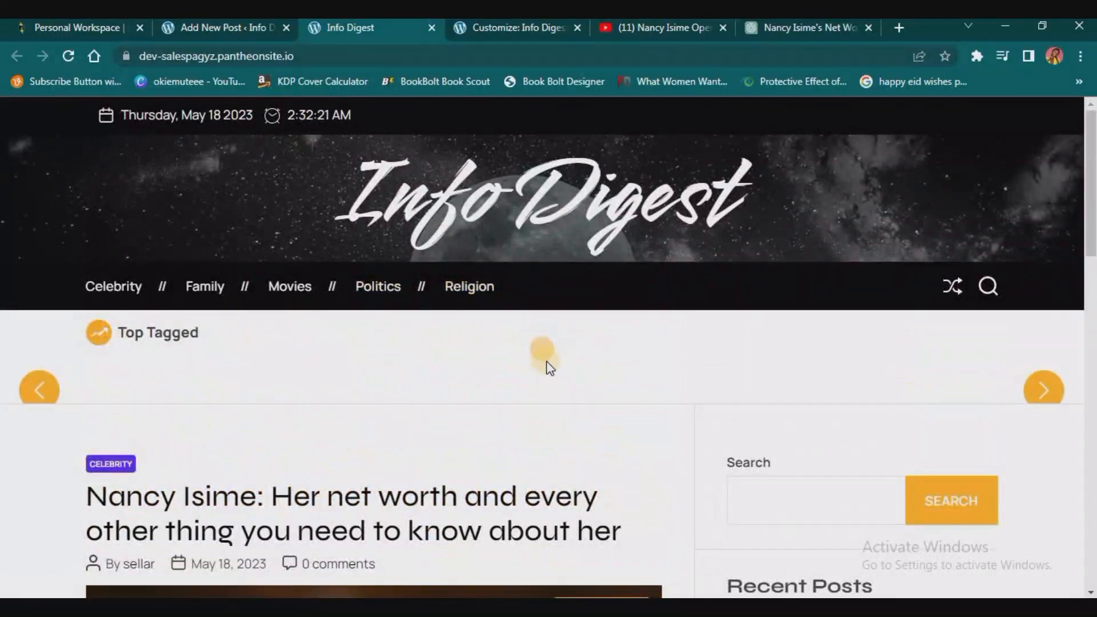
{"action": "scroll", "coordinate": [547, 363], "scroll_direction": "down", "scroll_amount": 3}
{"action": "scroll", "coordinate": [547, 366], "scroll_direction": "up", "scroll_amount": 3}
{"action": "left_click", "coordinate": [261, 31]}
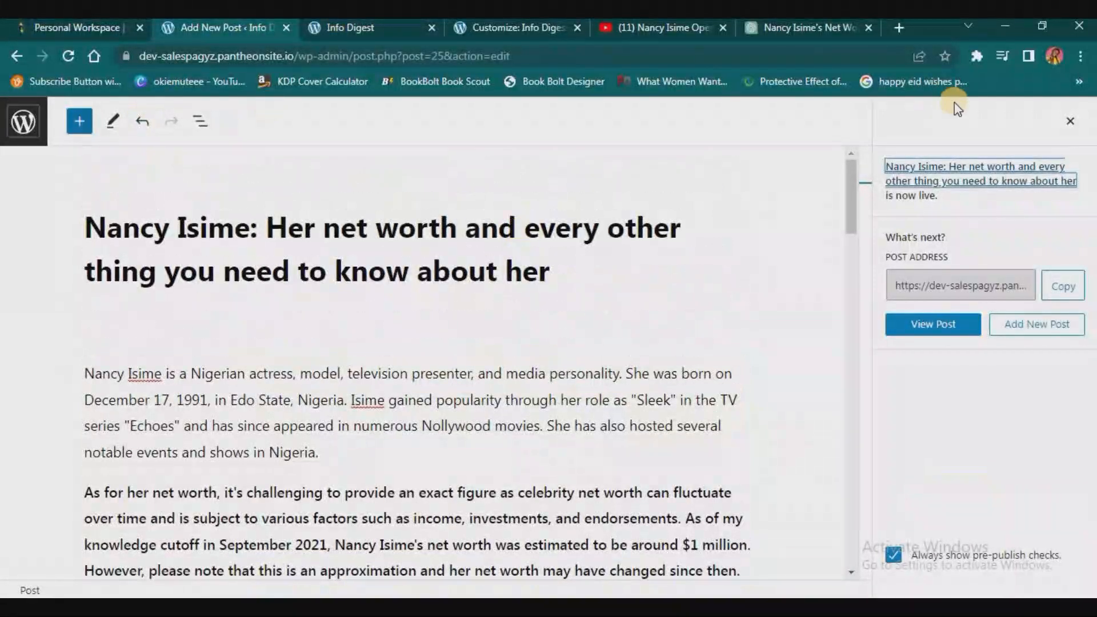
Close the published panel and sidebar, then start a new blank post from the Posts list.
{"action": "left_click", "coordinate": [1071, 120]}
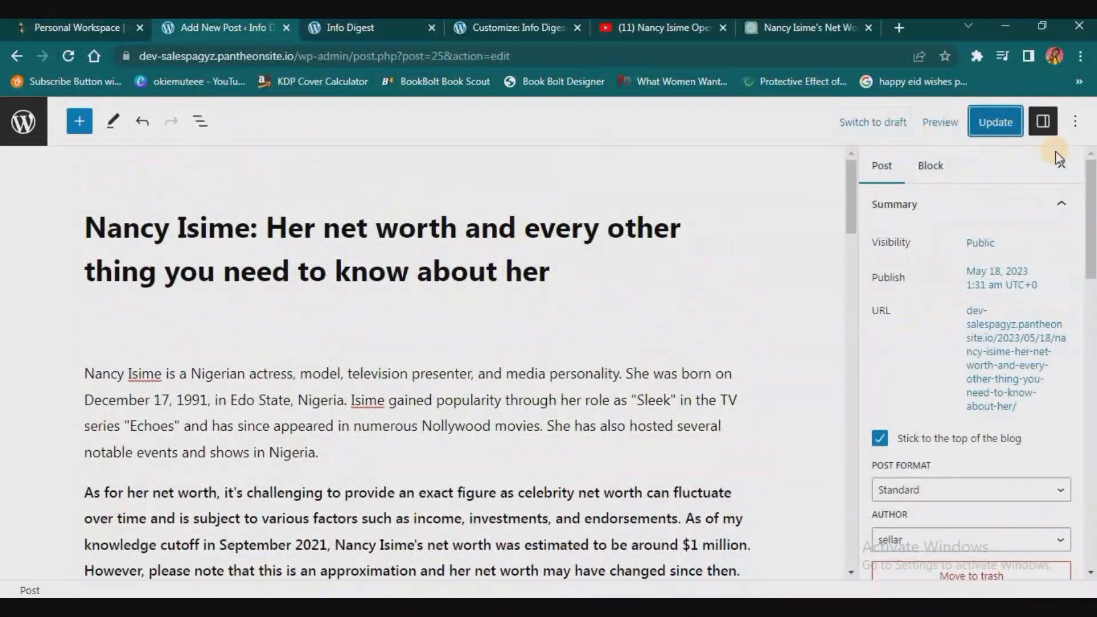
{"action": "left_click", "coordinate": [1061, 164]}
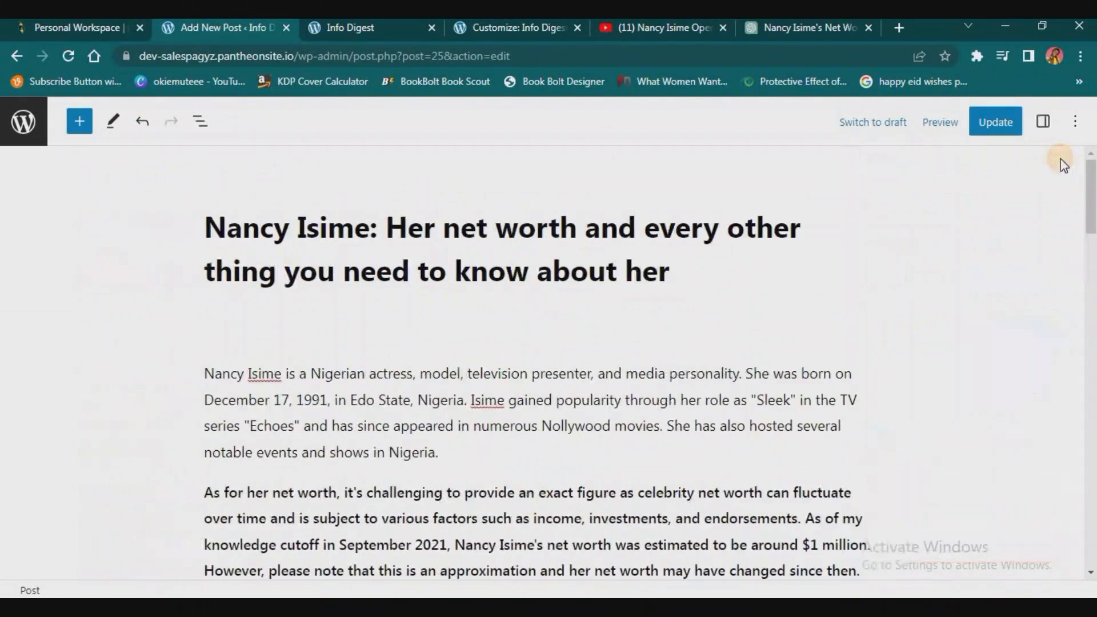
{"action": "left_click", "coordinate": [19, 124]}
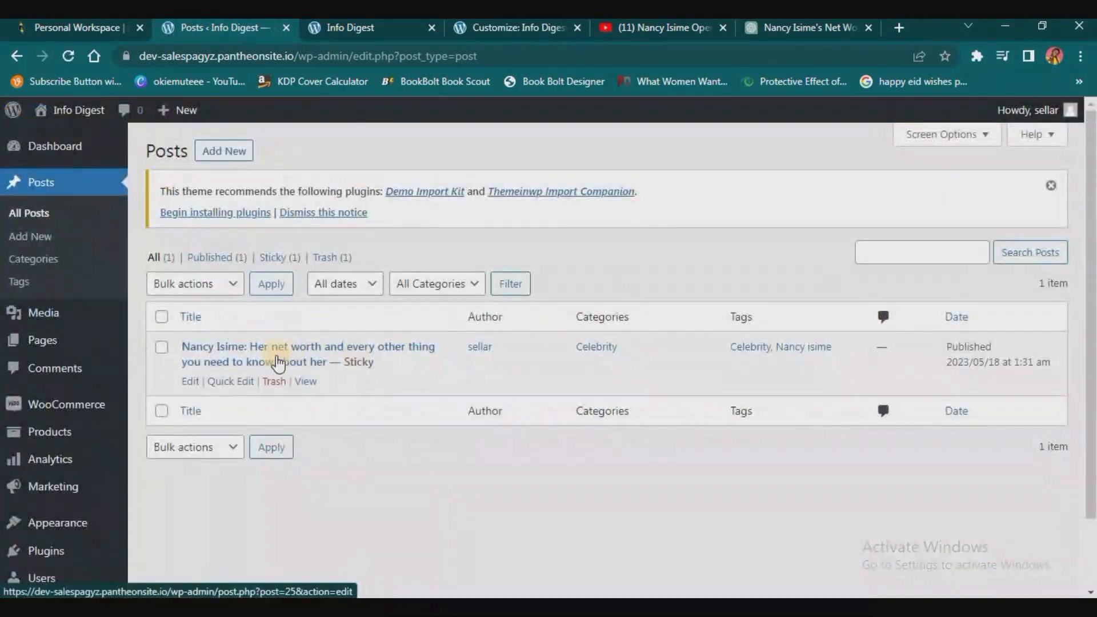
{"action": "left_click", "coordinate": [236, 160]}
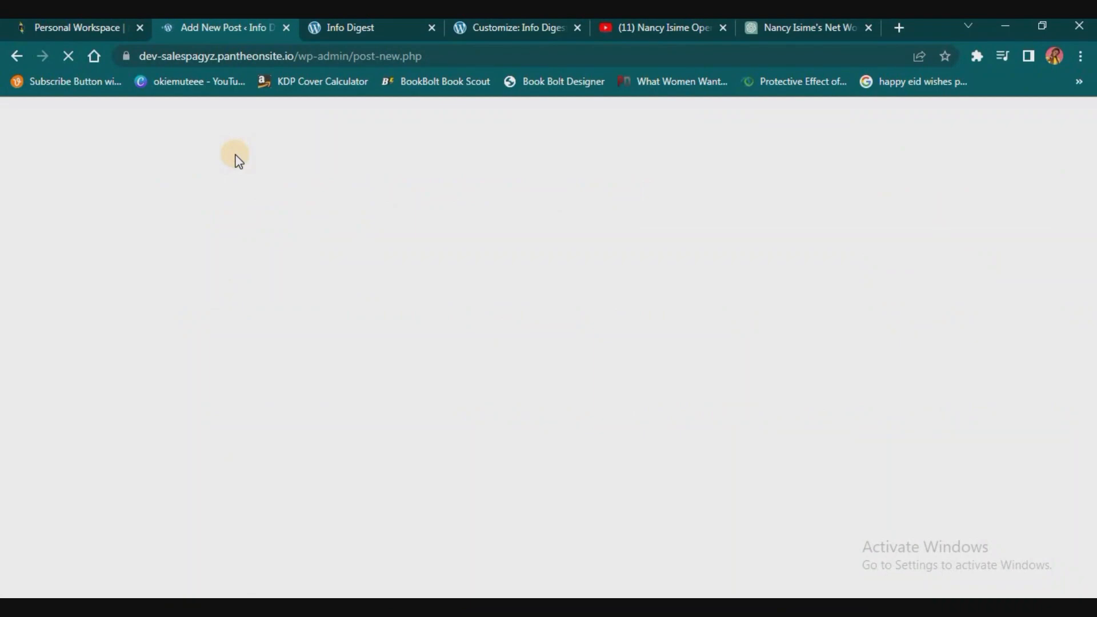
{"action": "left_click", "coordinate": [794, 29]}
Ask ChatGPT about a little-known person, then request a biography of Barack Obama.
{"action": "left_click", "coordinate": [495, 538]}
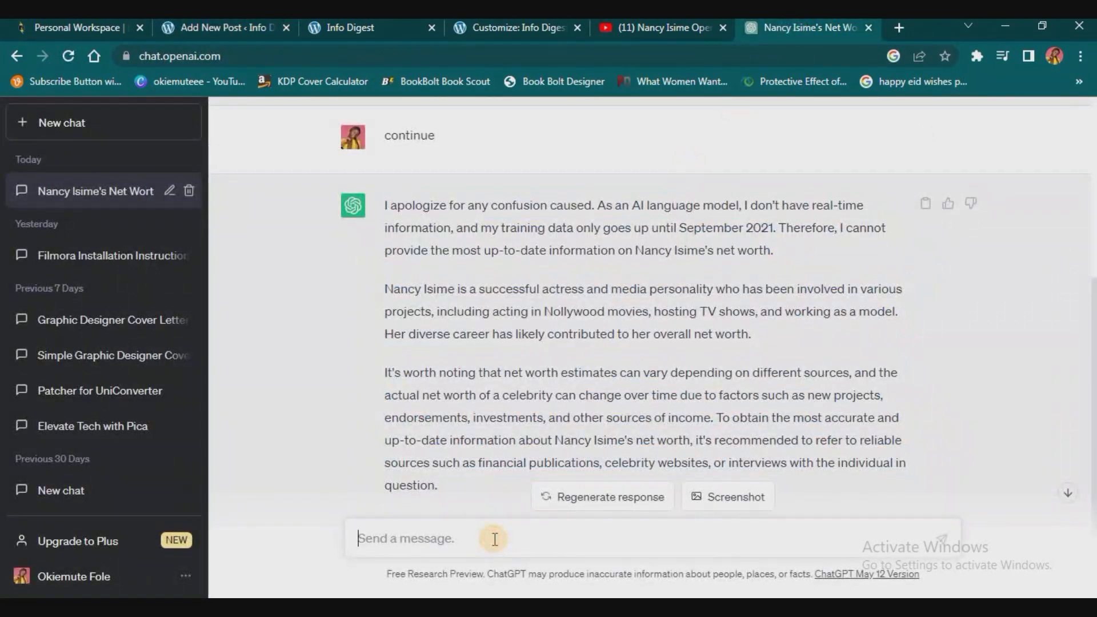
{"action": "type", "text": "tell me a"}
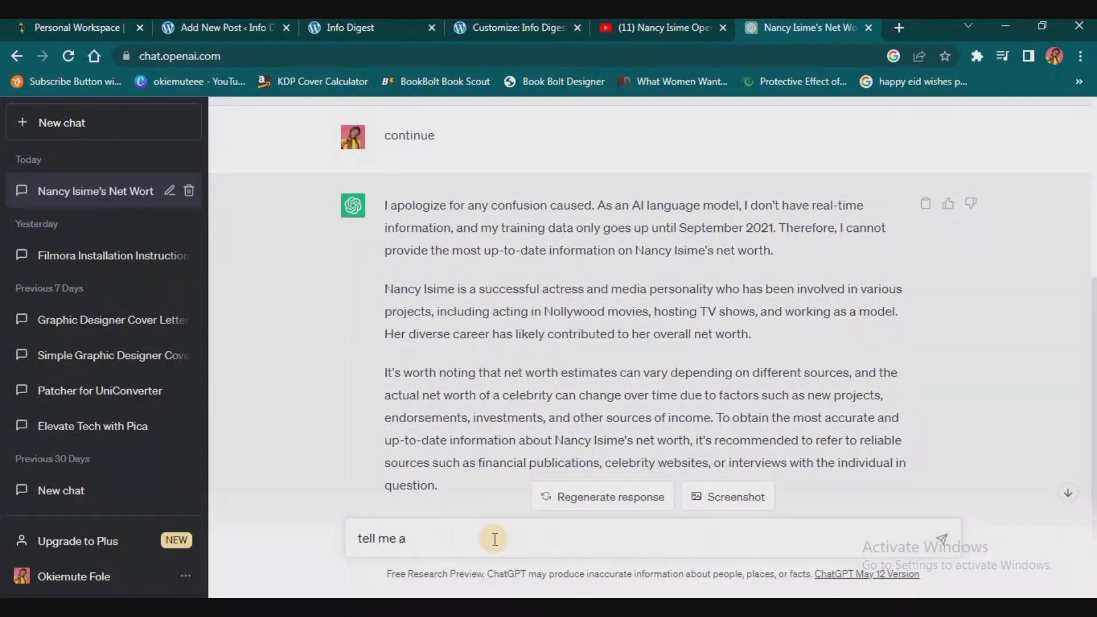
{"action": "type", "text": "l"}
{"action": "key", "text": "BackSpace"}
{"action": "key", "text": "BackSpace"}
{"action": "key", "text": "BackSpace"}
{"action": "key", "text": "BackSpace"}
{"action": "type", "text": "whpo"}
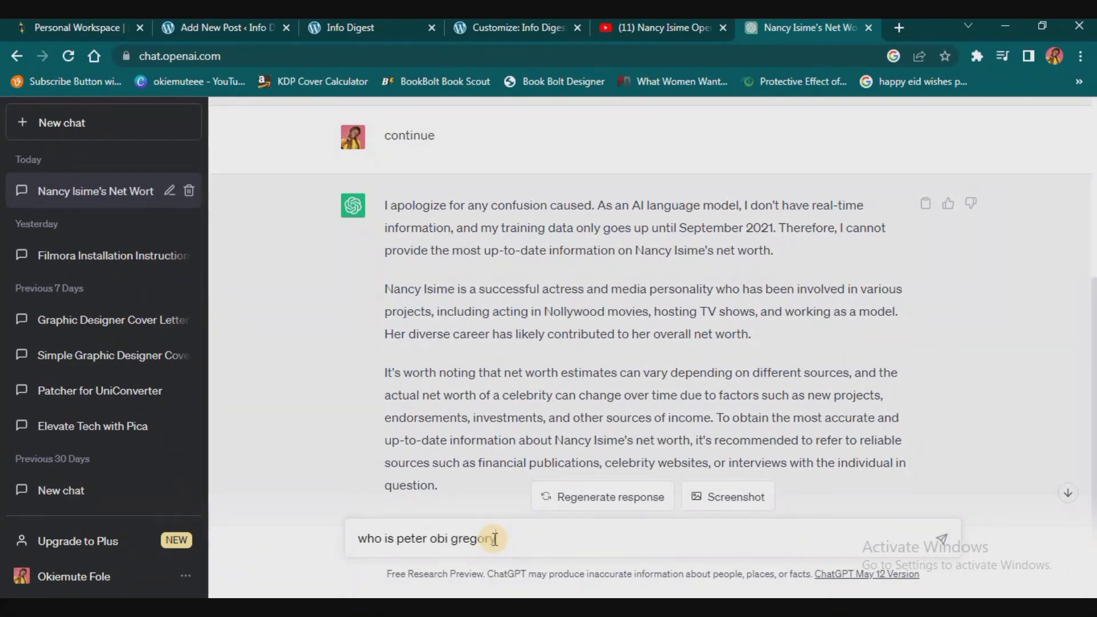
{"action": "key", "text": "Return"}
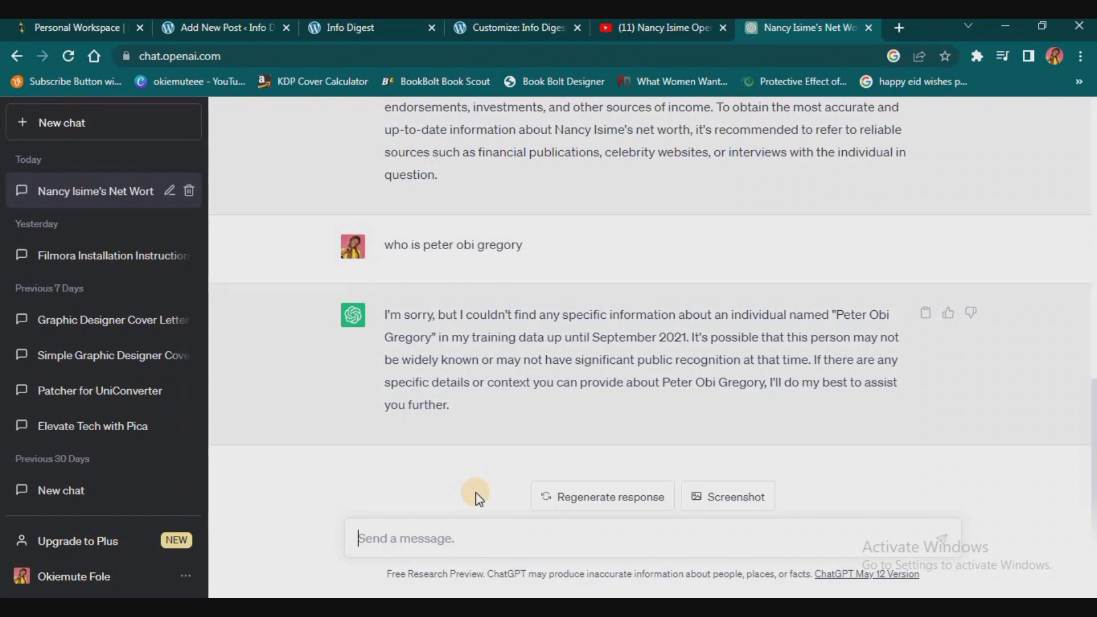
{"action": "type", "text": "wHO IS BARRACK OB"}
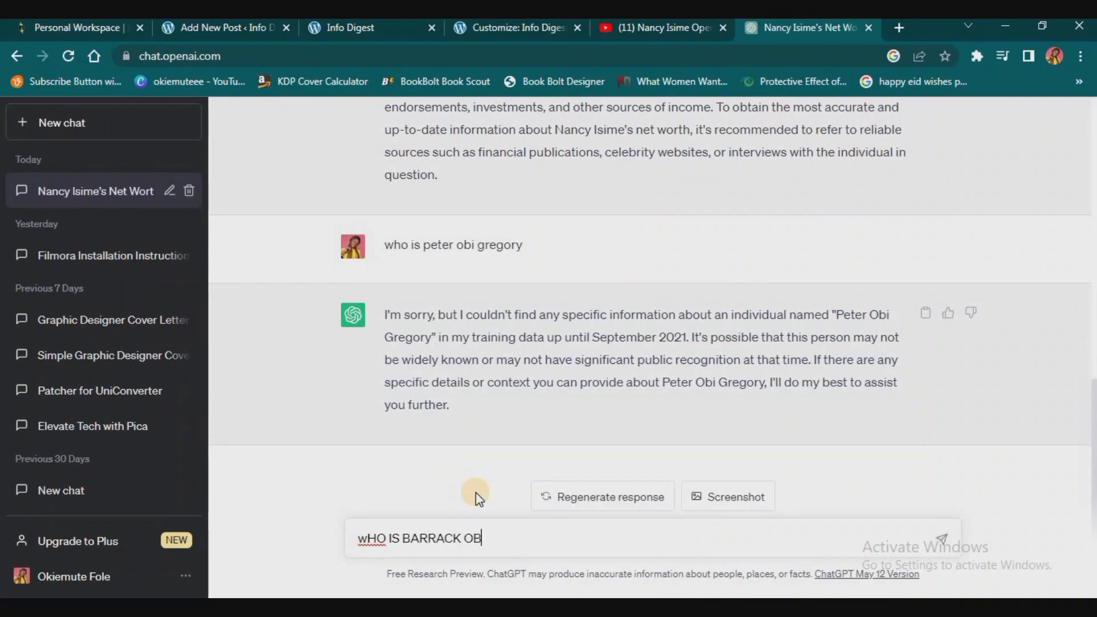
{"action": "key", "text": "Return"}
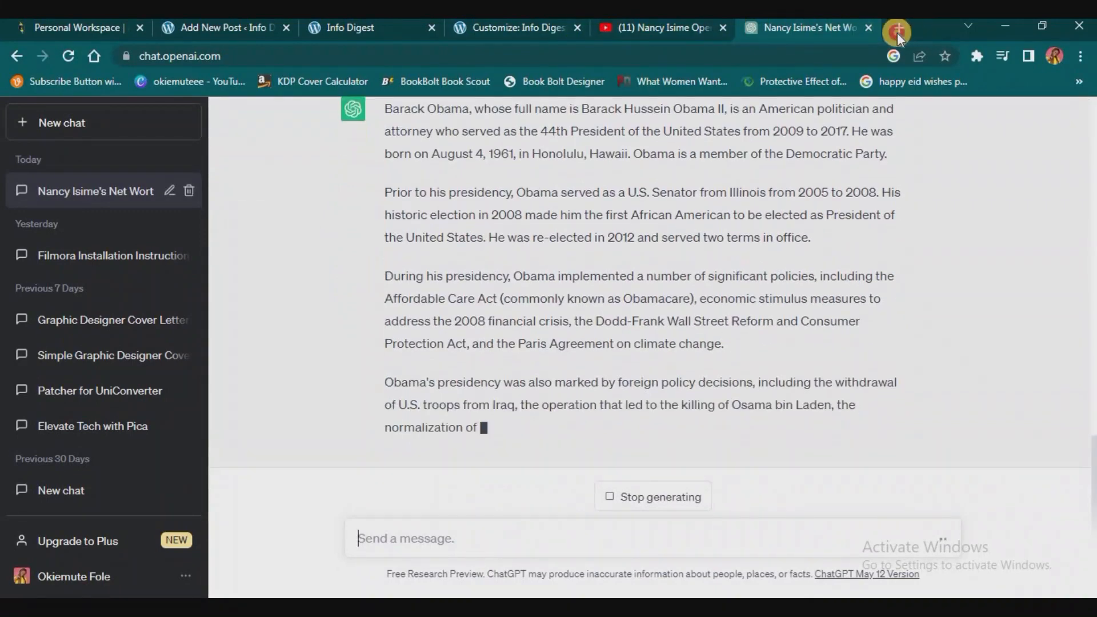
{"action": "left_click", "coordinate": [899, 28]}
Search Google for 'BARACK OBAMA'.
{"action": "type", "text": "B"}
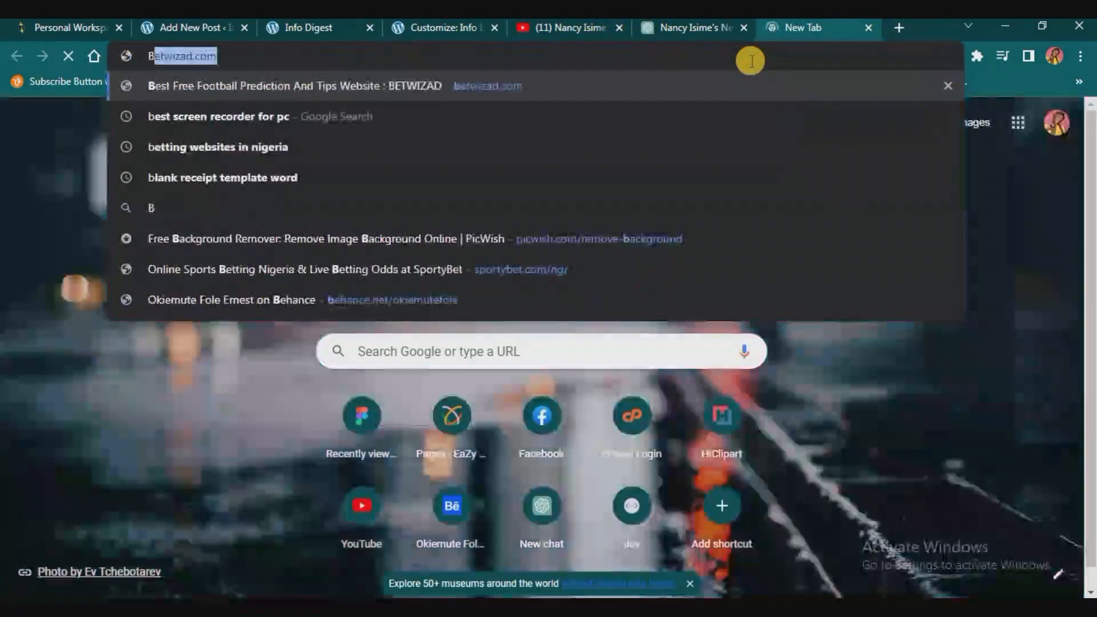
{"action": "type", "text": "ARACK O"}
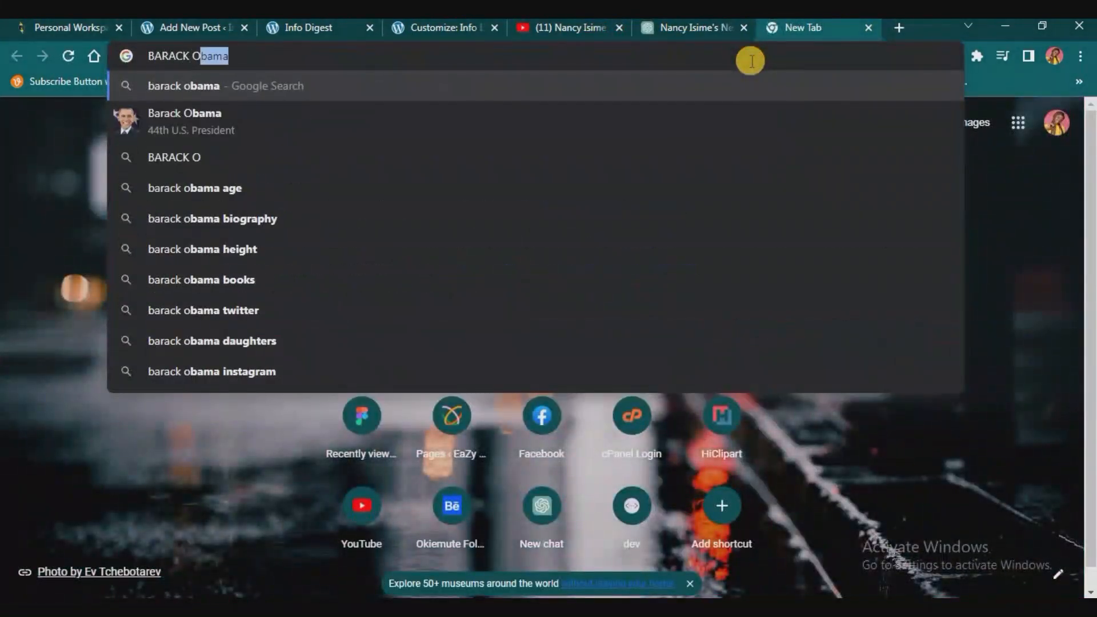
{"action": "type", "text": "BAMA"}
{"action": "key", "text": "Return"}
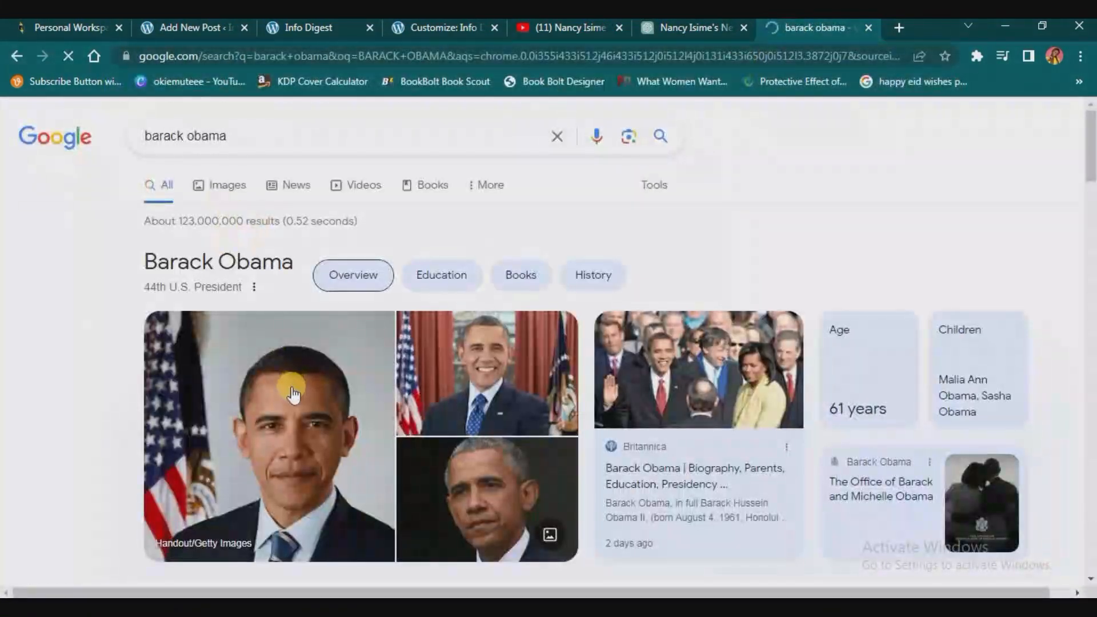
{"action": "scroll", "coordinate": [268, 343], "scroll_direction": "down", "scroll_amount": 2}
Save two Obama photos to Downloads as download (1).jpg and download (2).jpg.
{"action": "right_click", "coordinate": [256, 298]}
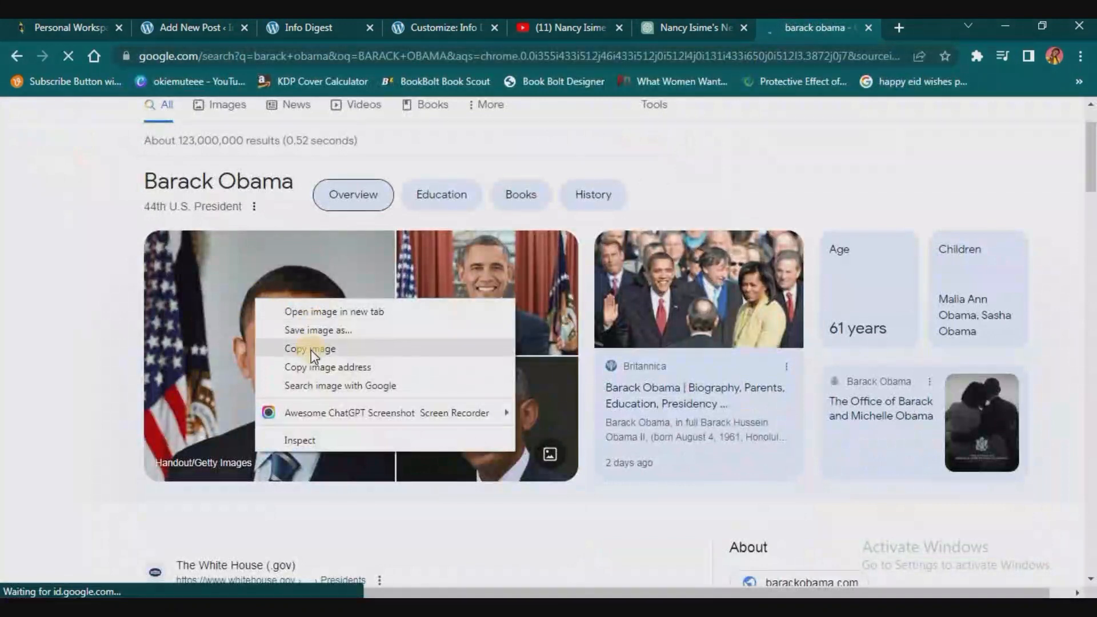
{"action": "left_click", "coordinate": [315, 327]}
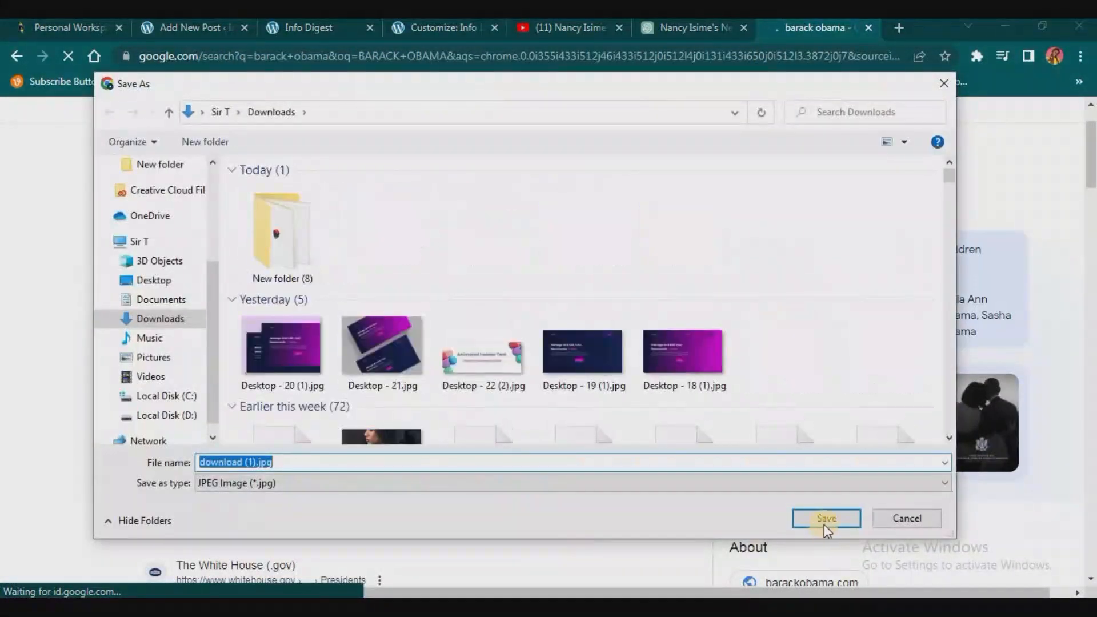
{"action": "left_click", "coordinate": [826, 518]}
{"action": "right_click", "coordinate": [517, 286]}
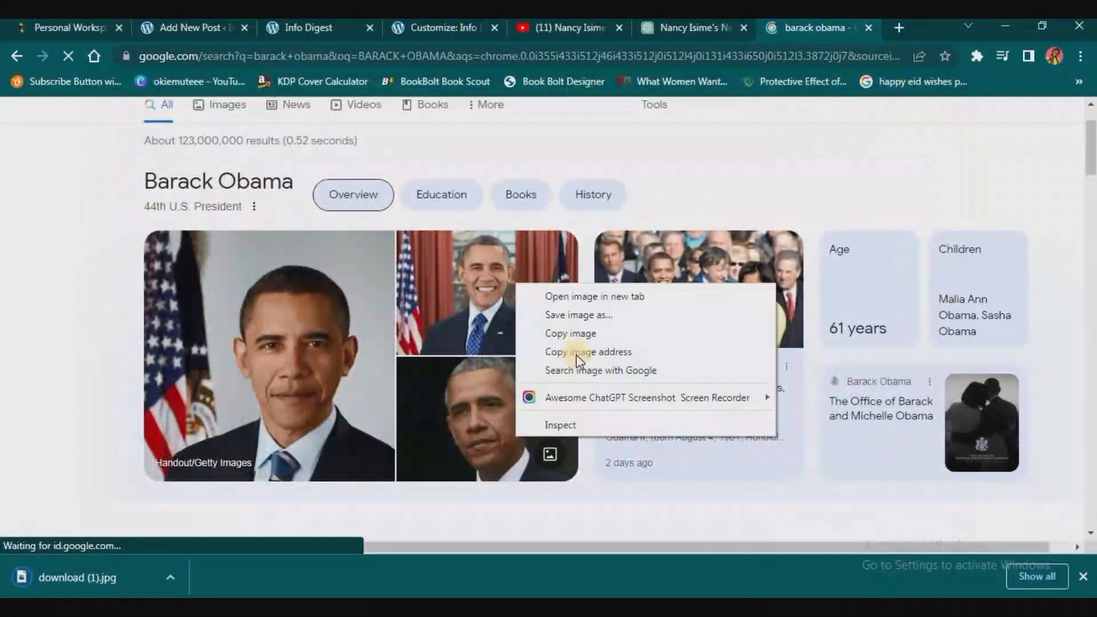
{"action": "left_click", "coordinate": [581, 315]}
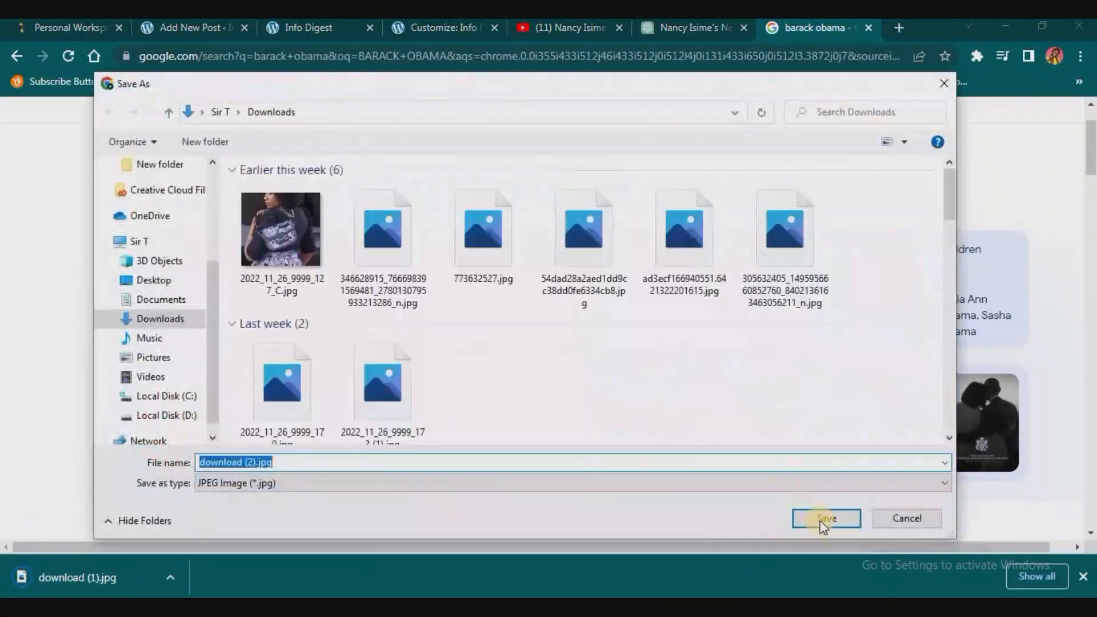
{"action": "left_click", "coordinate": [826, 519]}
{"action": "scroll", "coordinate": [303, 369], "scroll_direction": "down", "scroll_amount": 8}
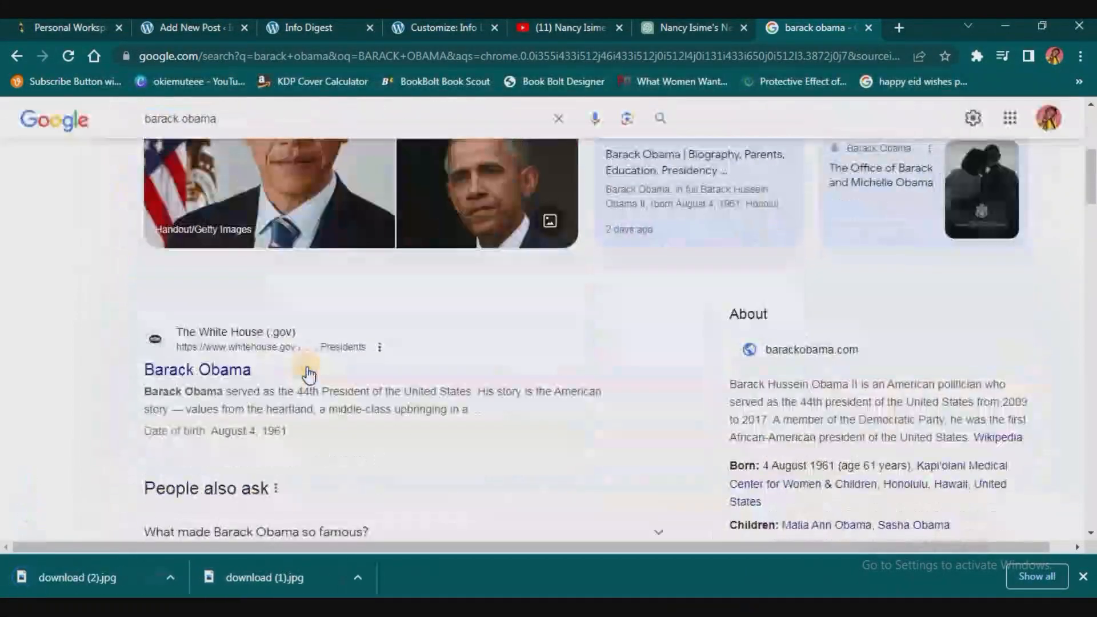
{"action": "scroll", "coordinate": [308, 374], "scroll_direction": "up", "scroll_amount": 8}
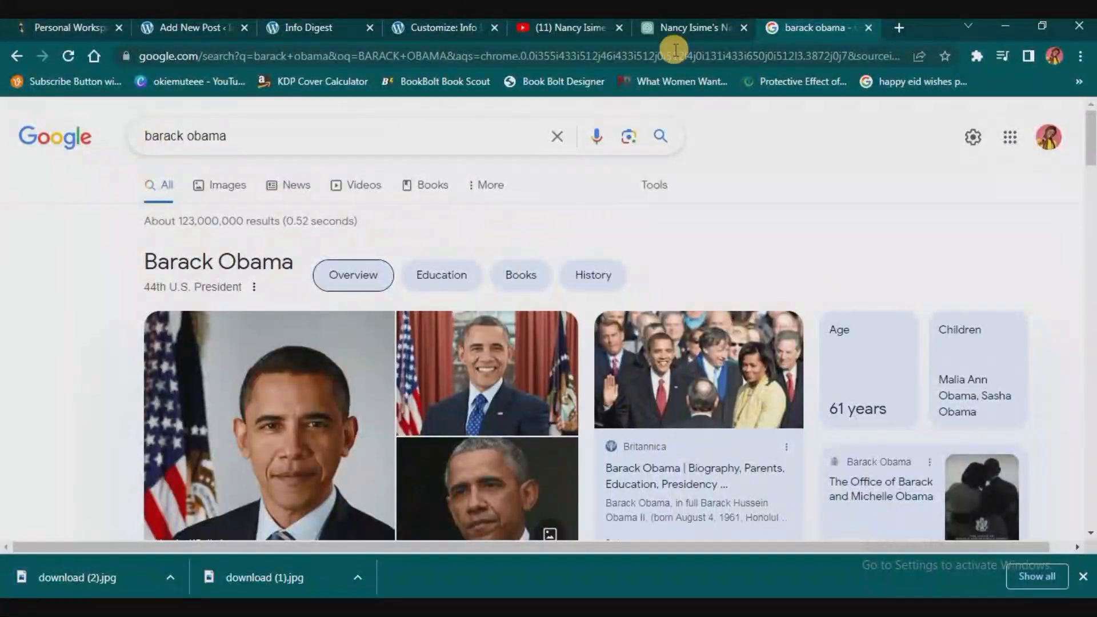
{"action": "left_click", "coordinate": [568, 33]}
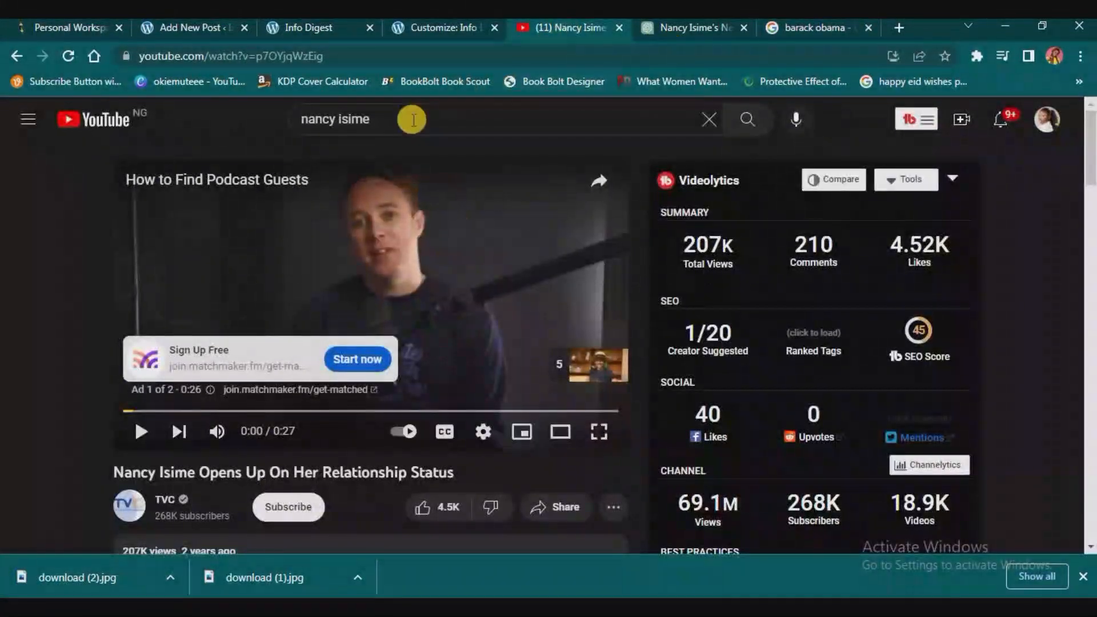
Search YouTube for 'BARRACK OBAMA' and open the top CBS Mornings interview video.
{"action": "left_click", "coordinate": [412, 120]}
{"action": "triple_click", "coordinate": [411, 119]}
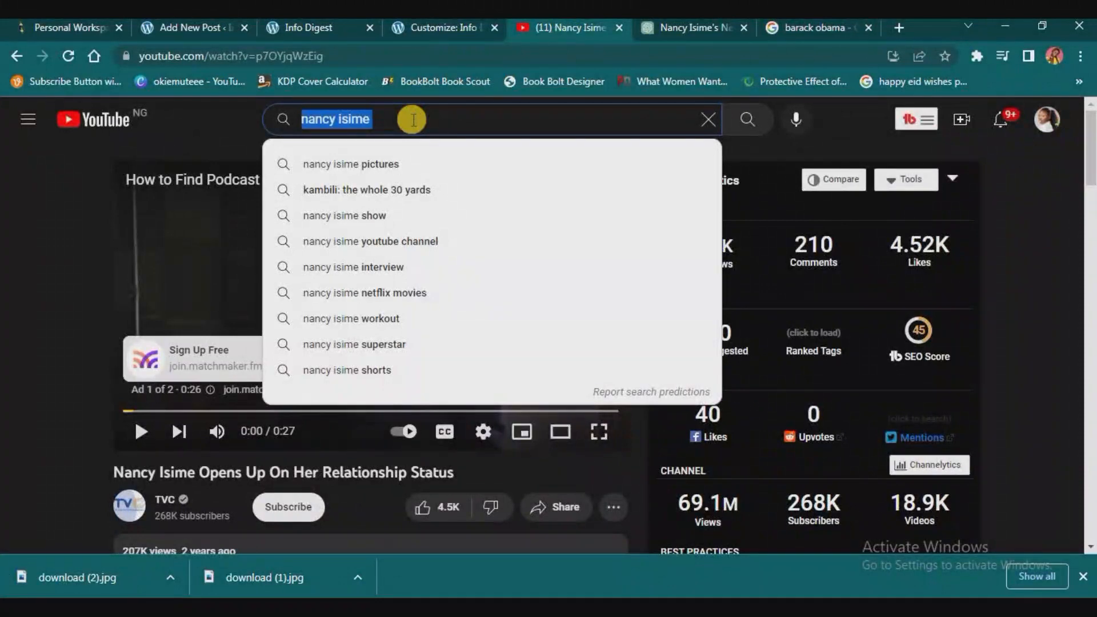
{"action": "type", "text": "BARRACK OB"}
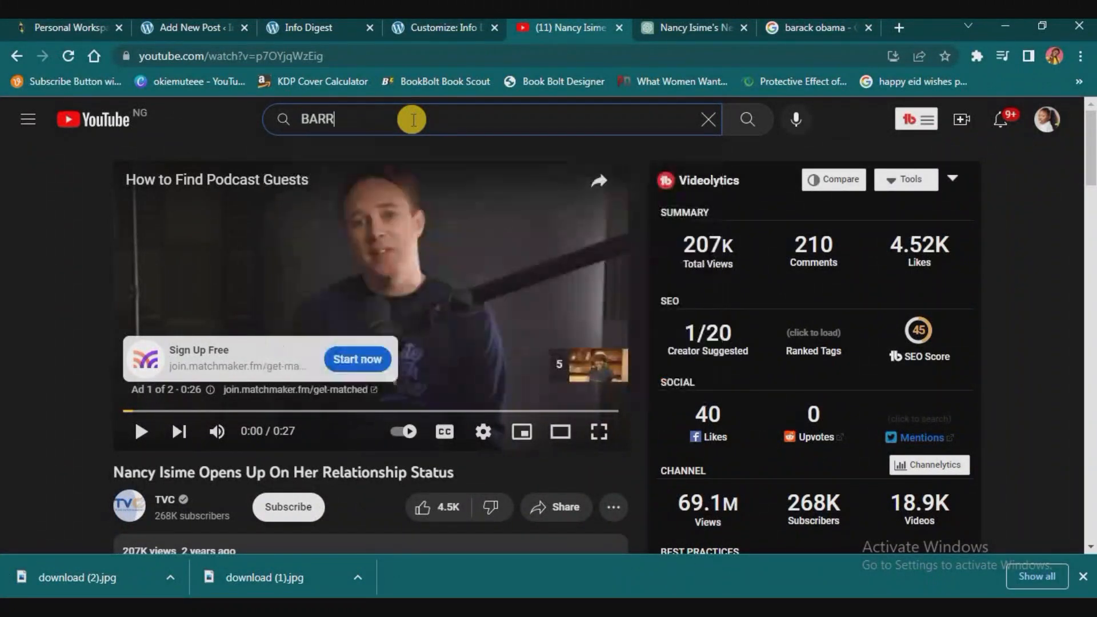
{"action": "type", "text": "AMA"}
{"action": "key", "text": "Return"}
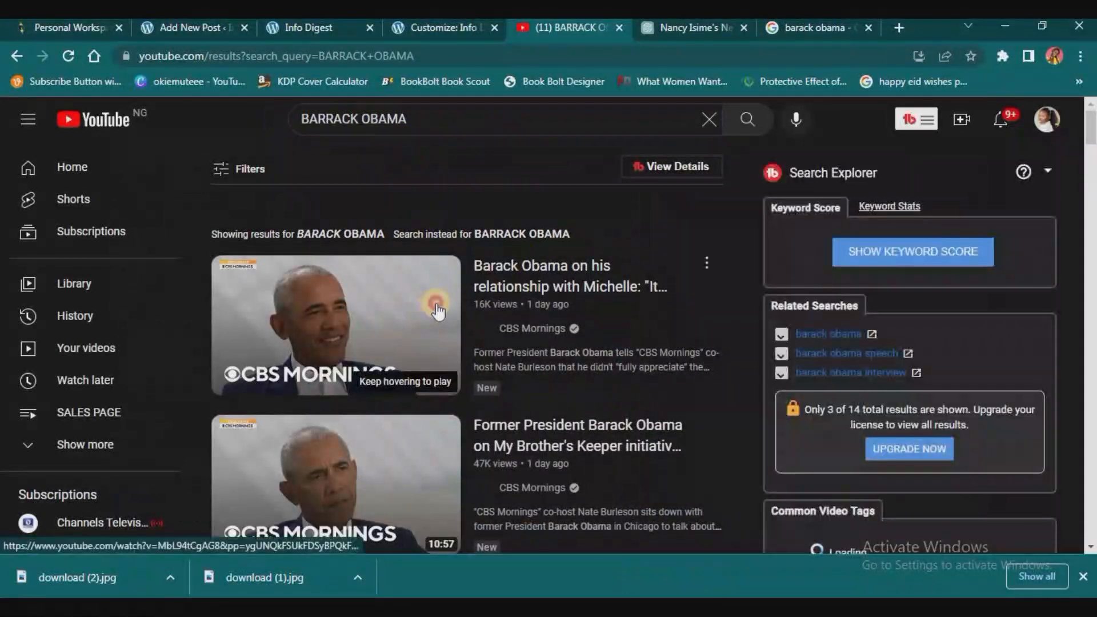
{"action": "left_click", "coordinate": [255, 382]}
{"action": "scroll", "coordinate": [217, 416], "scroll_direction": "down", "scroll_amount": 2}
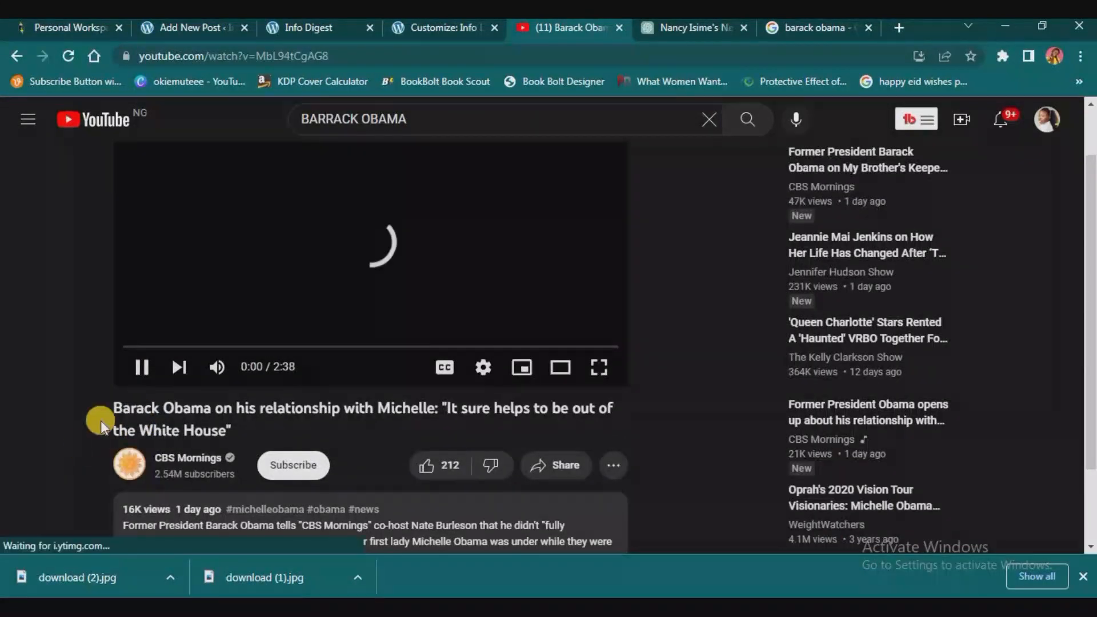
{"action": "left_click", "coordinate": [158, 370]}
{"action": "scroll", "coordinate": [423, 317], "scroll_direction": "up", "scroll_amount": 1}
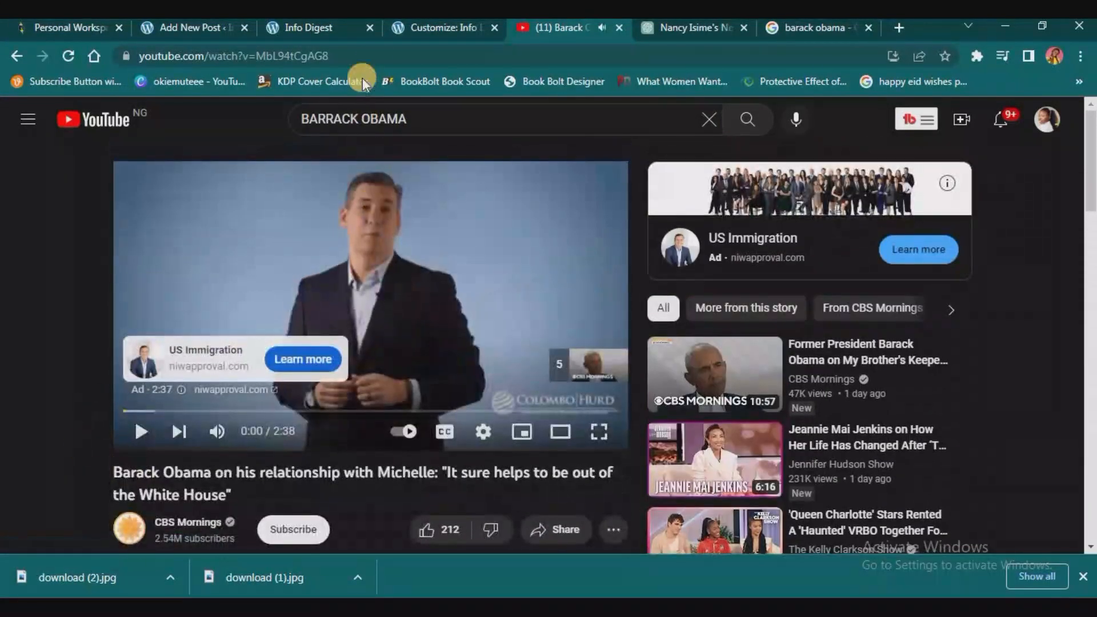
{"action": "left_click", "coordinate": [389, 48]}
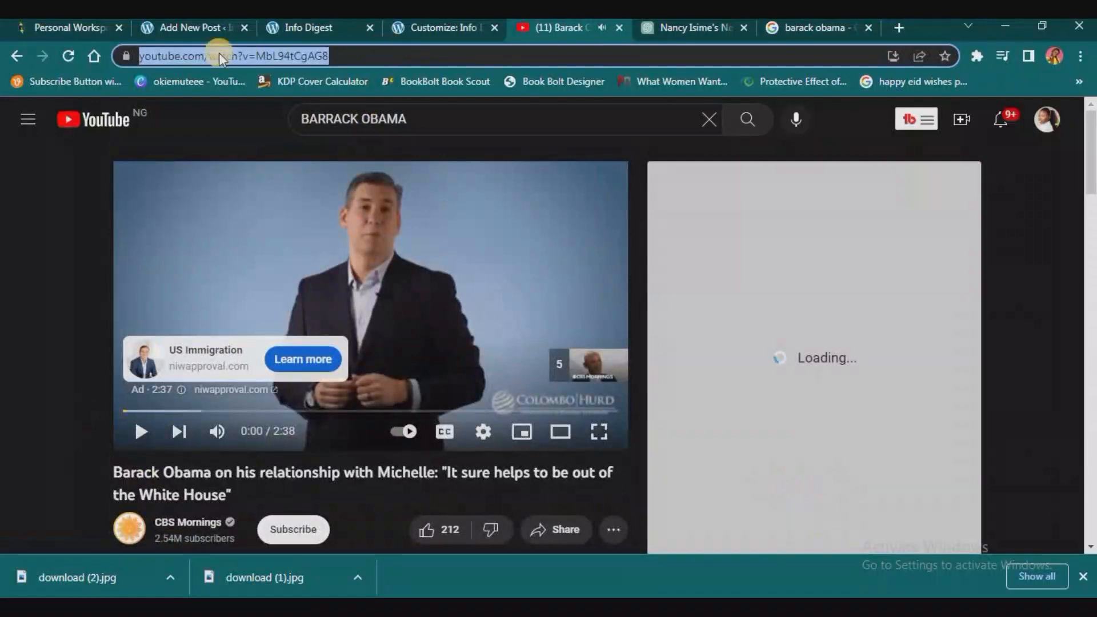
{"action": "left_click", "coordinate": [200, 26]}
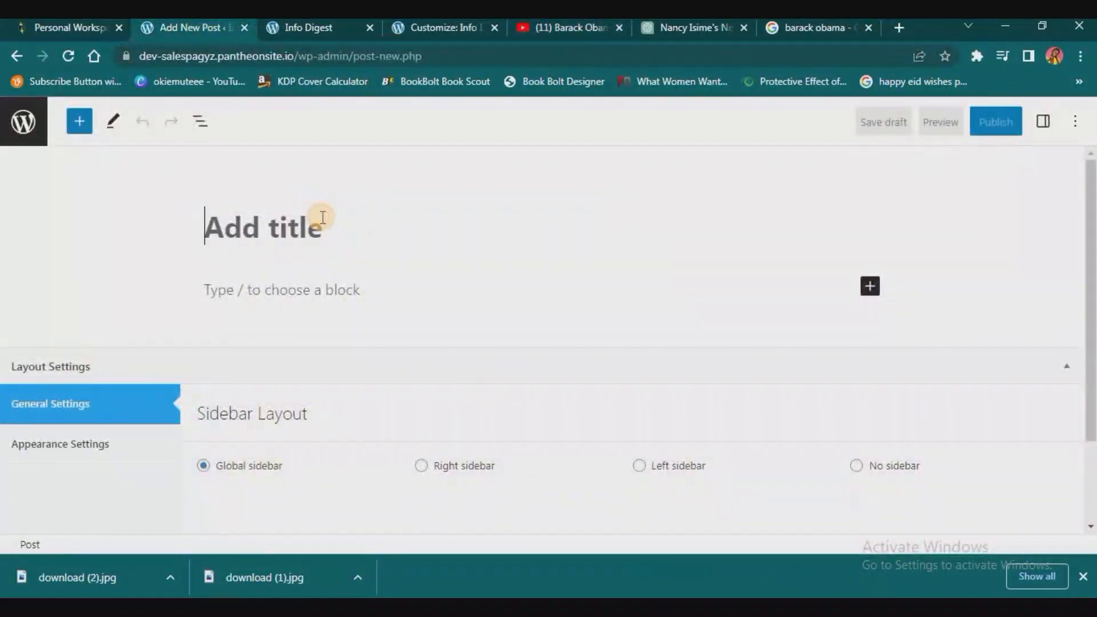
Title the new post 'Everything you NEED to know about former president of America Barrack Obama'.
{"action": "type", "text": "eE"}
{"action": "key", "text": "BackSpace"}
{"action": "key", "text": "BackSpace"}
{"action": "type", "text": "Everything "}
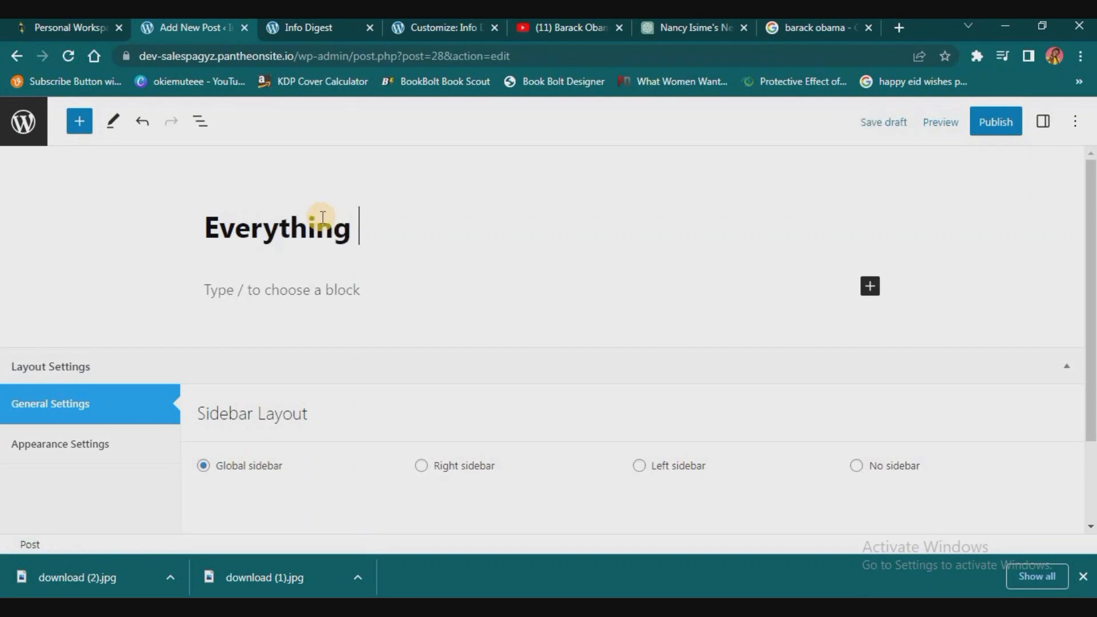
{"action": "type", "text": "you"}
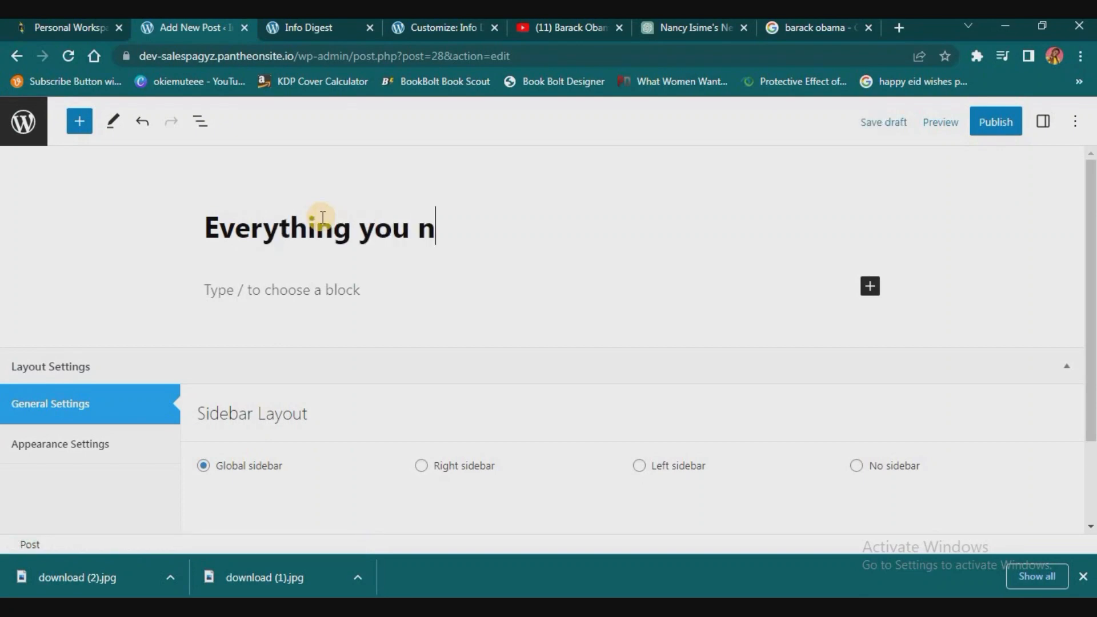
{"action": "type", "text": " NEED to know abou"}
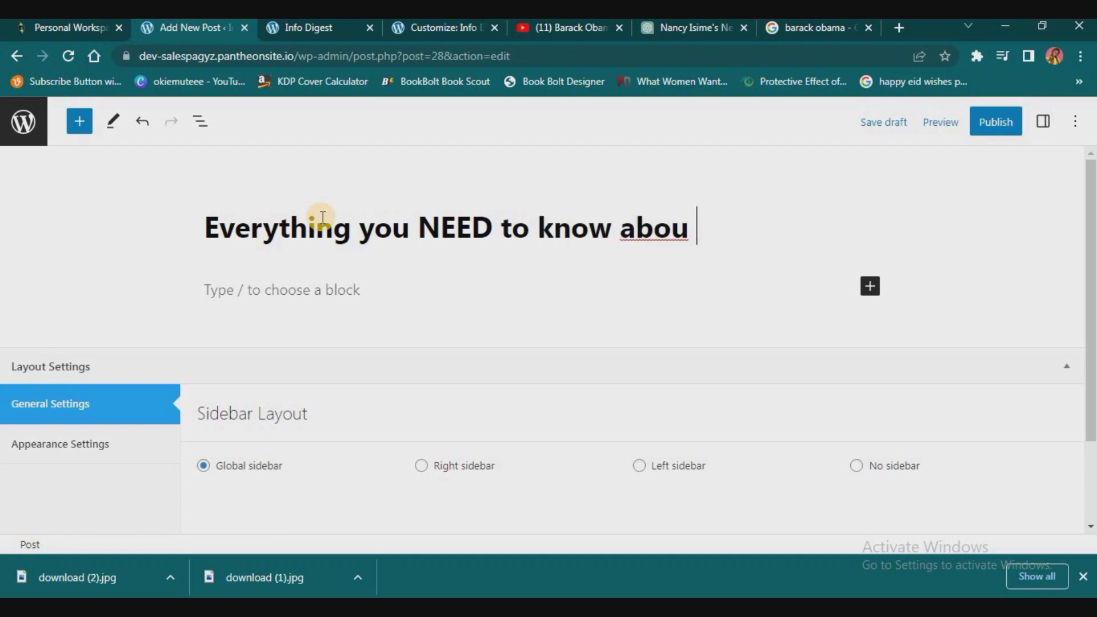
{"action": "type", "text": "t for"}
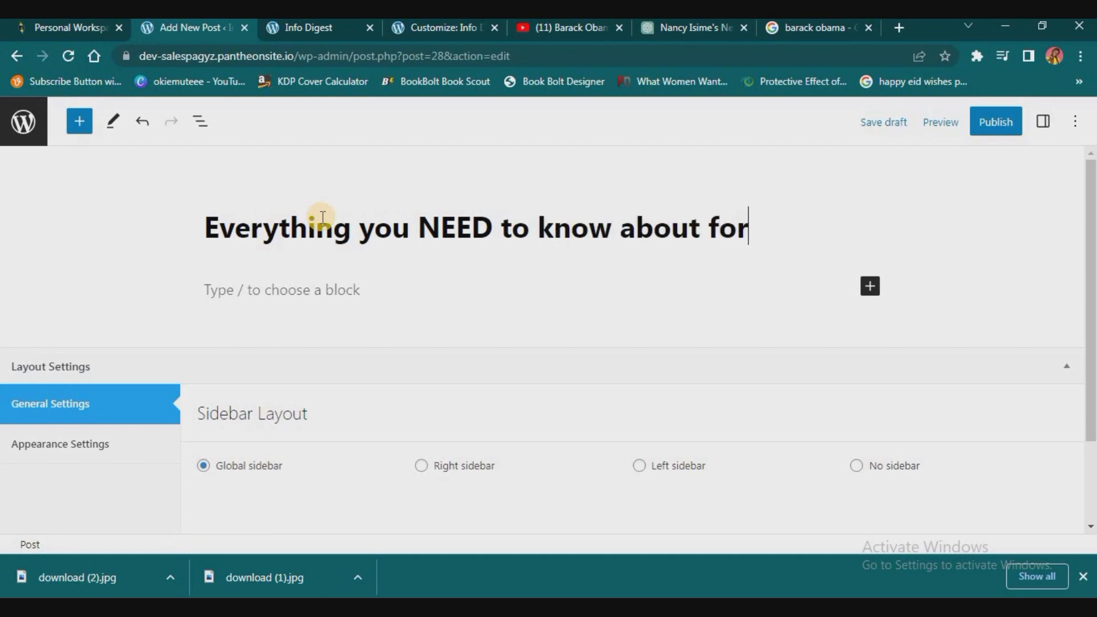
{"action": "type", "text": "mer presi"}
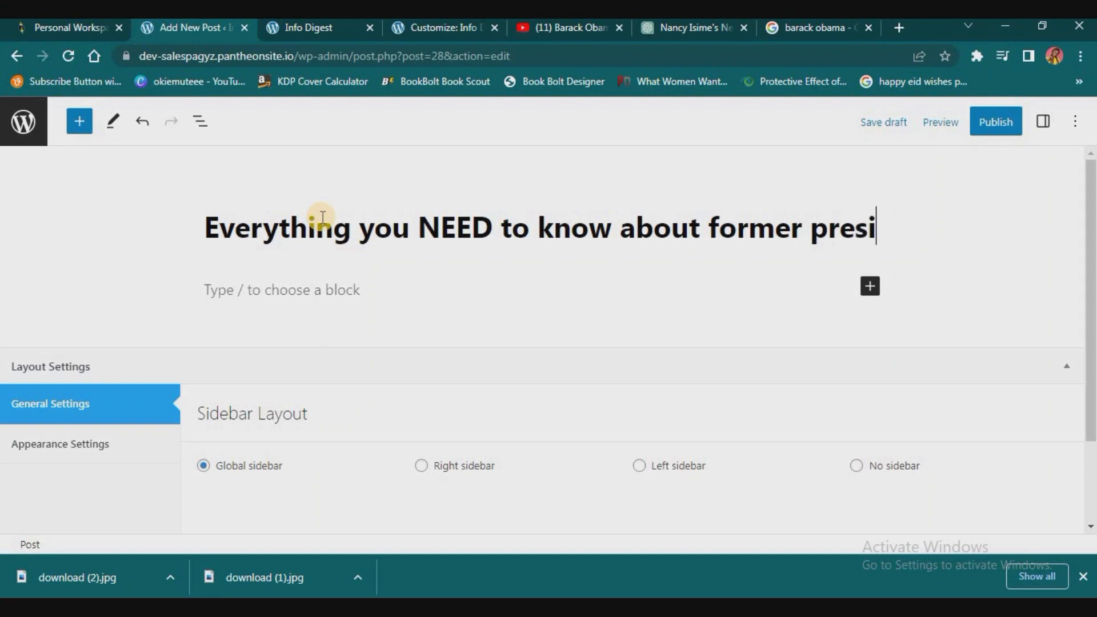
{"action": "type", "text": "dent of amaer"}
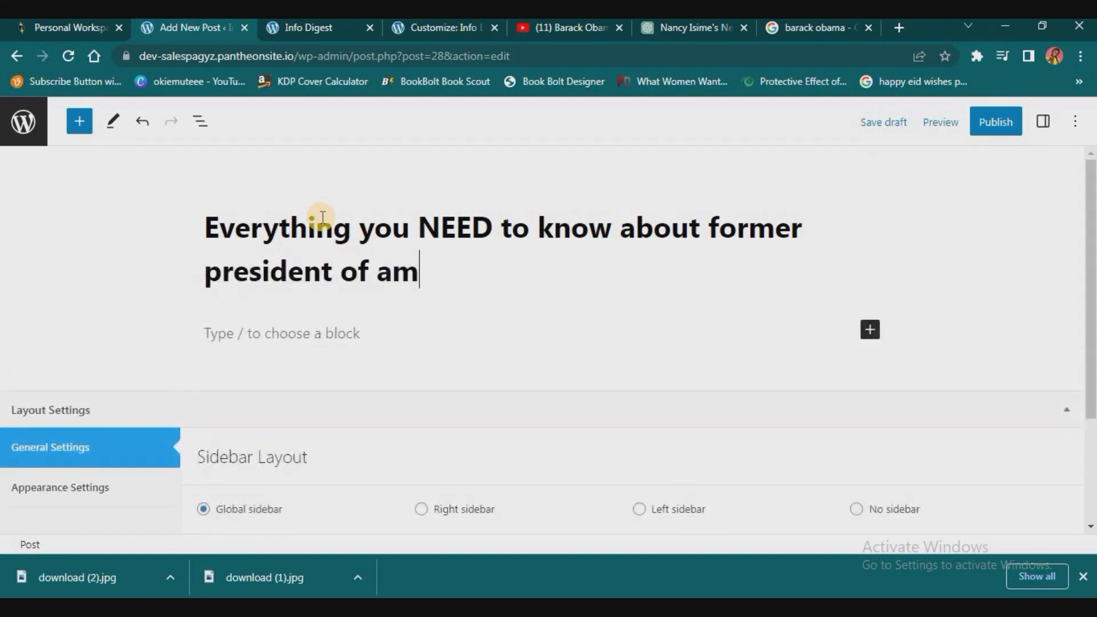
{"action": "key", "text": "BackSpace"}
{"action": "key", "text": "BackSpace"}
{"action": "key", "text": "BackSpace"}
{"action": "type", "text": "America"}
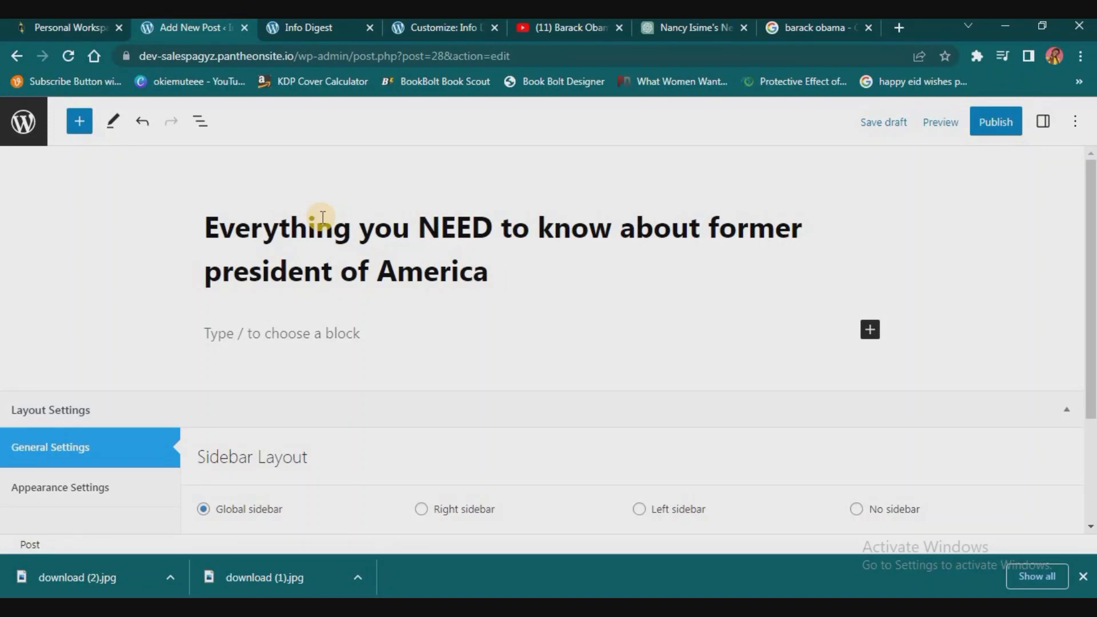
{"action": "type", "text": " Barrack Obama"}
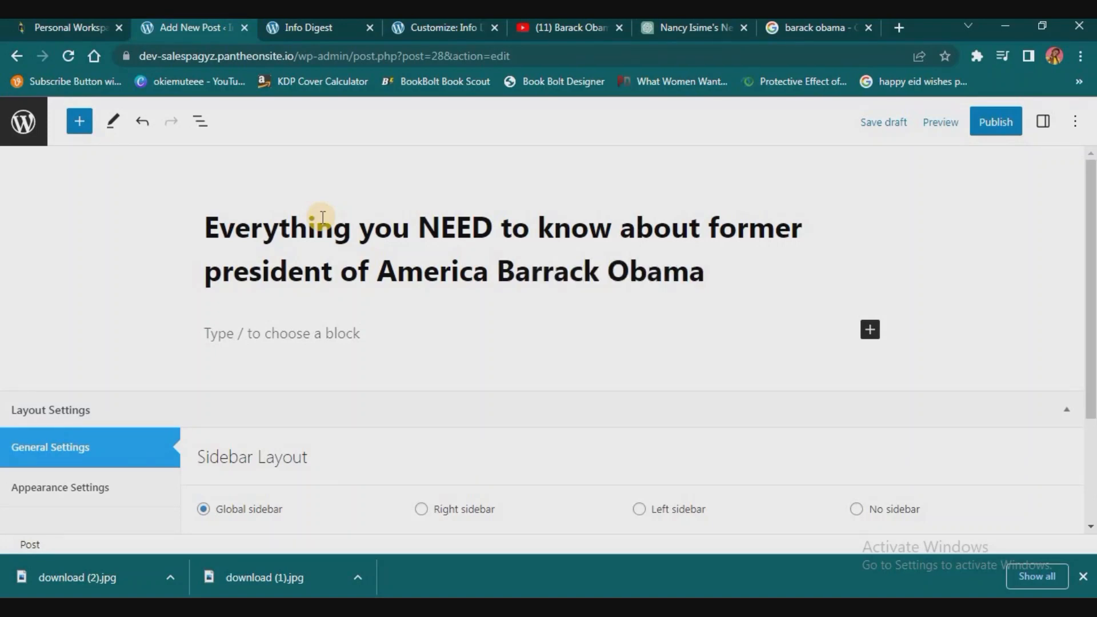
{"action": "left_click", "coordinate": [332, 336]}
{"action": "left_click", "coordinate": [320, 335]}
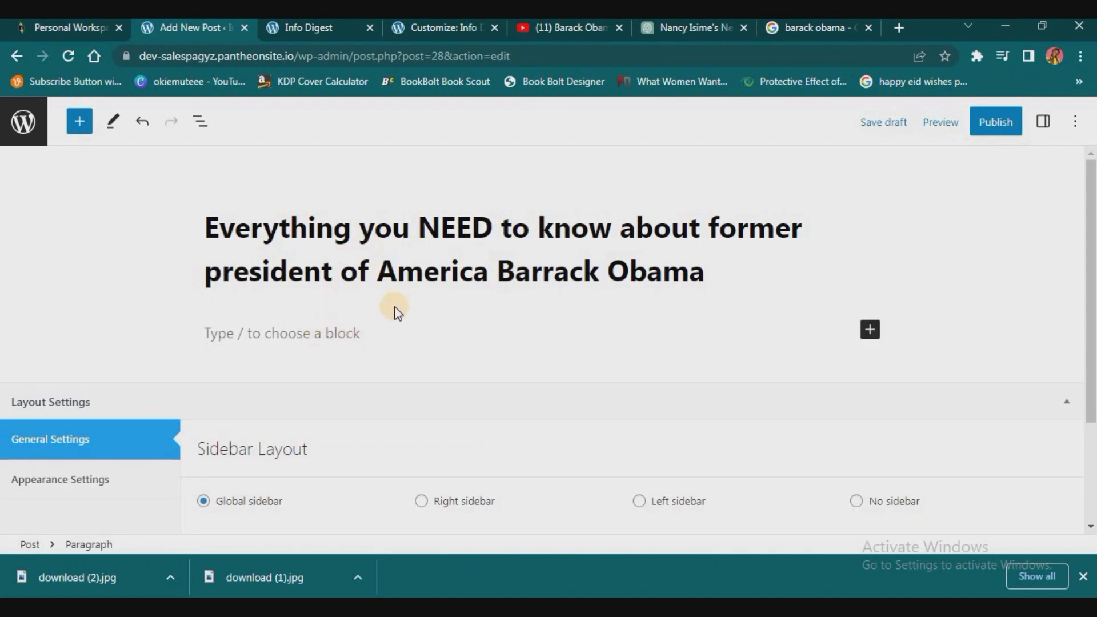
{"action": "left_click", "coordinate": [316, 351]}
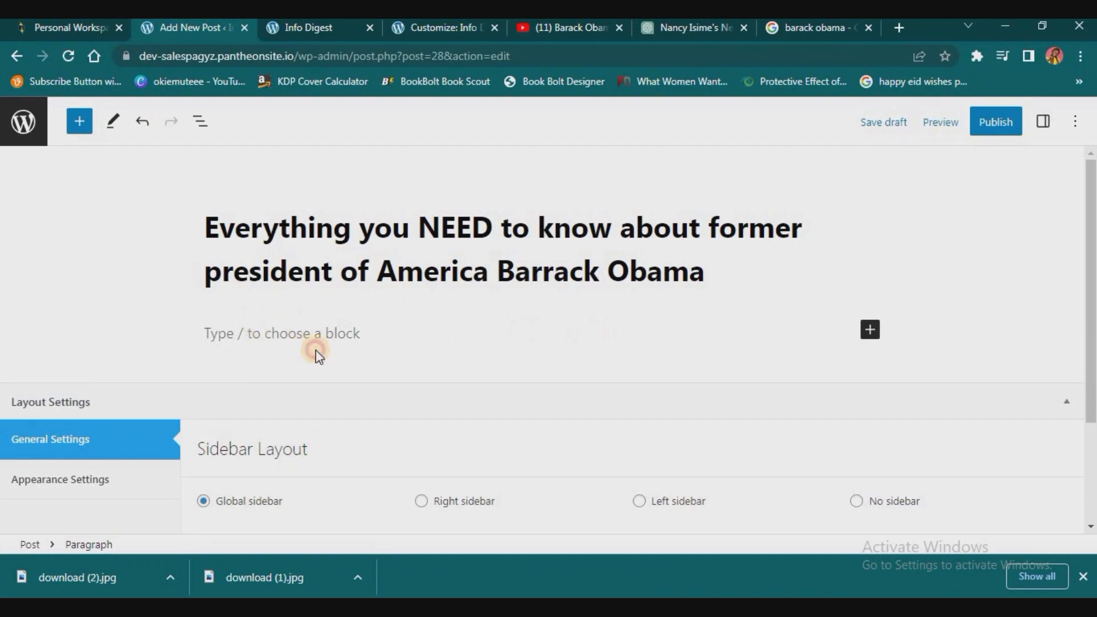
{"action": "left_click", "coordinate": [687, 29]}
Select and copy ChatGPT's full Barack Obama biography.
{"action": "scroll", "coordinate": [401, 274], "scroll_direction": "up", "scroll_amount": 5}
{"action": "scroll", "coordinate": [393, 290], "scroll_direction": "down", "scroll_amount": 2}
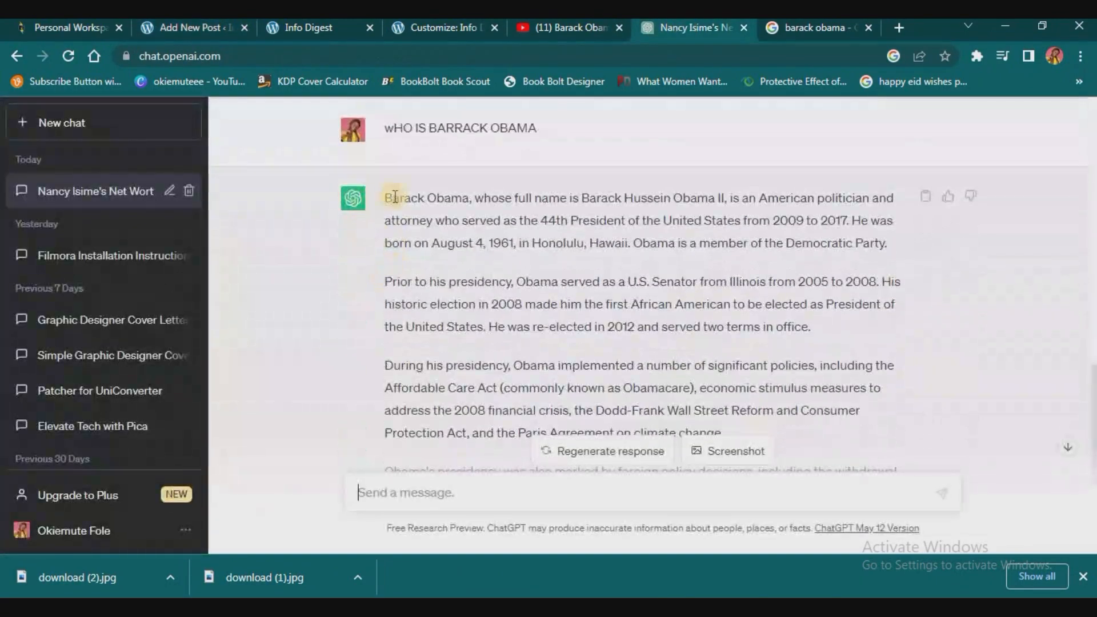
{"action": "left_click_drag", "start_coordinate": [388, 198], "coordinate": [689, 386]}
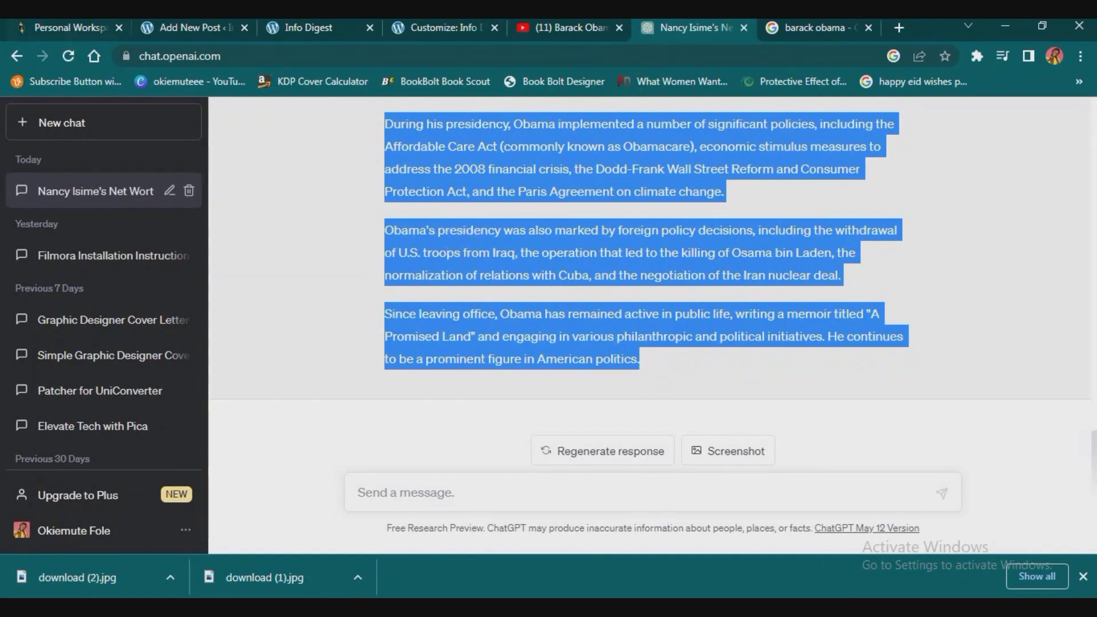
{"action": "left_click", "coordinate": [184, 26]}
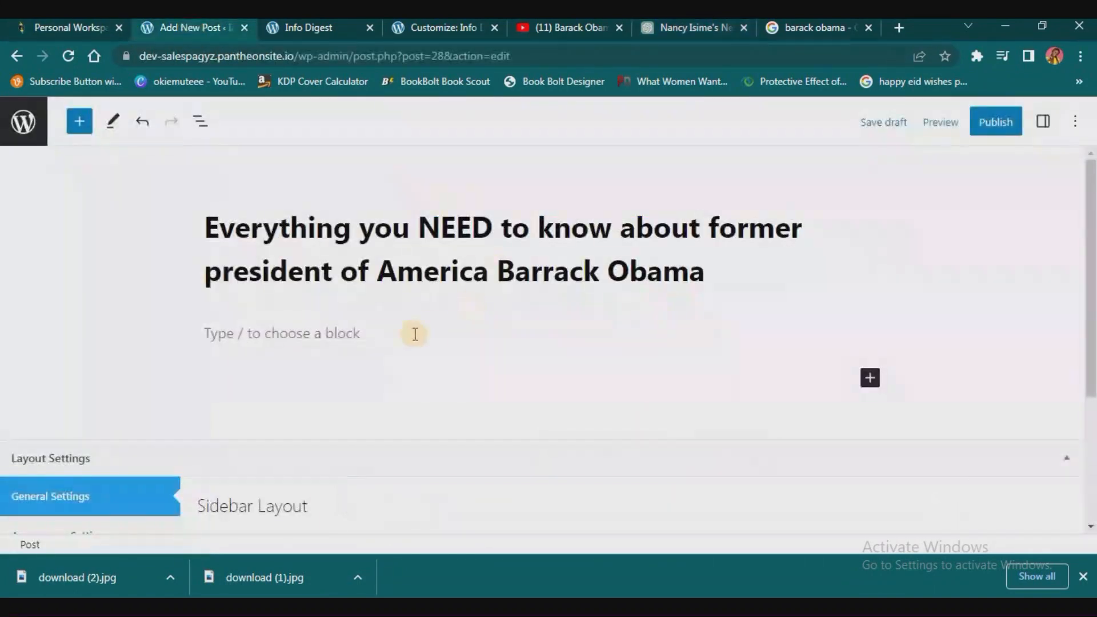
Paste the copied Obama biography into the empty post body.
{"action": "left_click", "coordinate": [342, 335]}
{"action": "key", "text": "ctrl+v"}
{"action": "scroll", "coordinate": [377, 318], "scroll_direction": "up", "scroll_amount": 4}
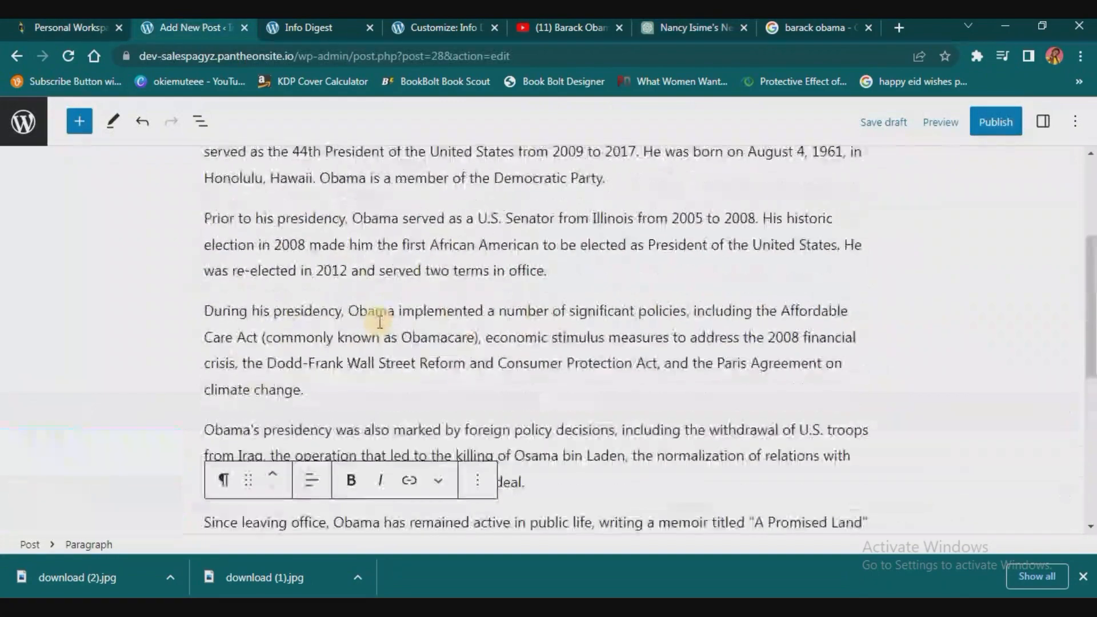
{"action": "scroll", "coordinate": [380, 322], "scroll_direction": "up", "scroll_amount": 3}
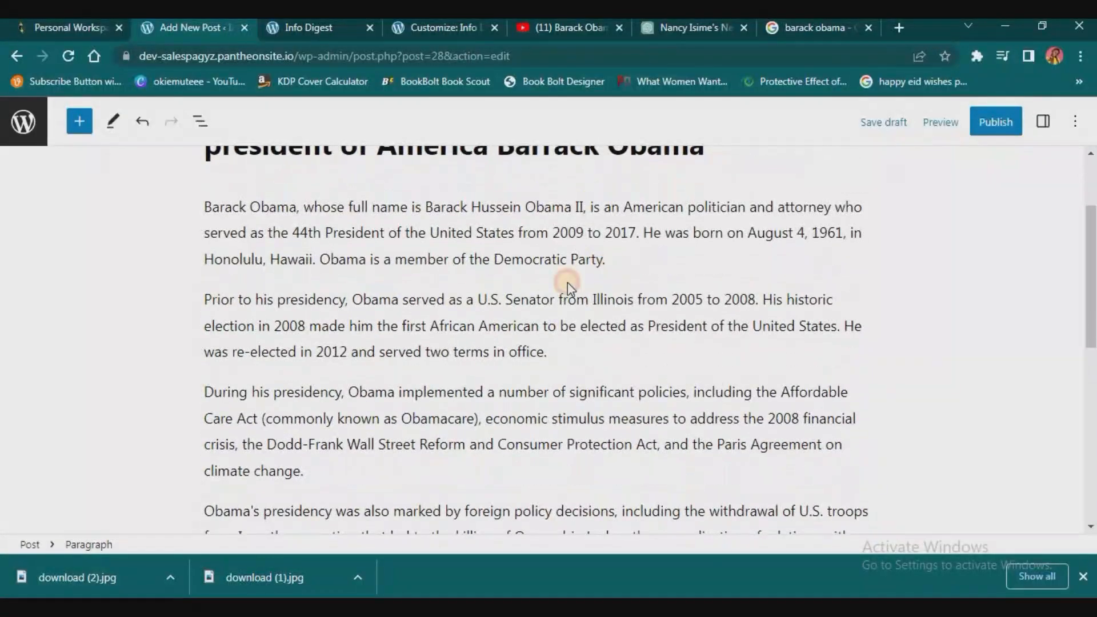
Insert a new empty block right after the first paragraph.
{"action": "left_click", "coordinate": [537, 299]}
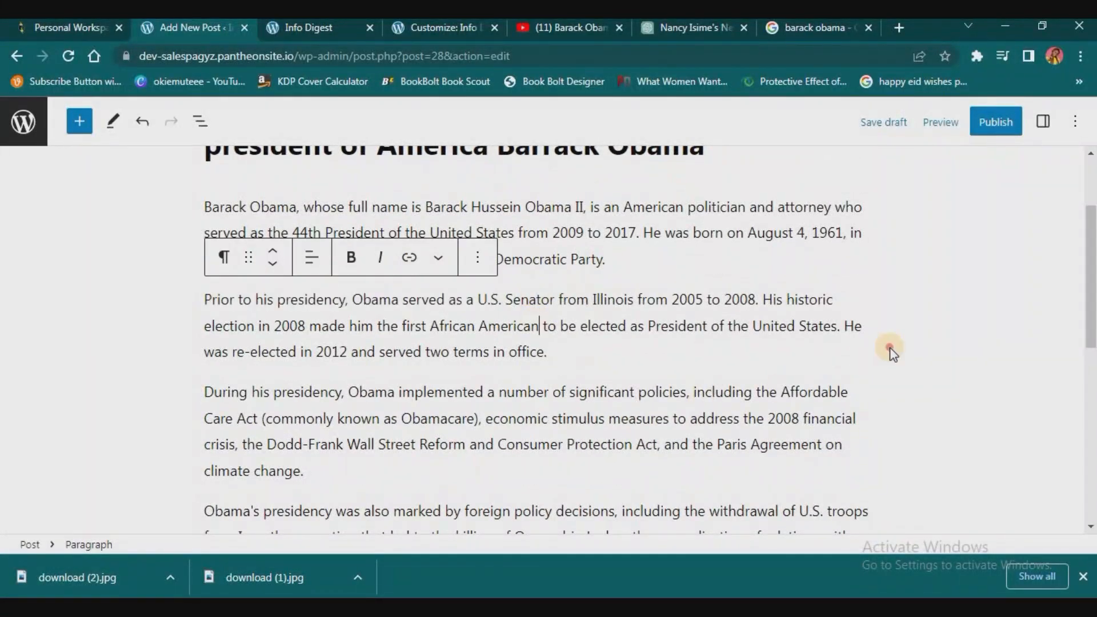
{"action": "left_click", "coordinate": [407, 278]}
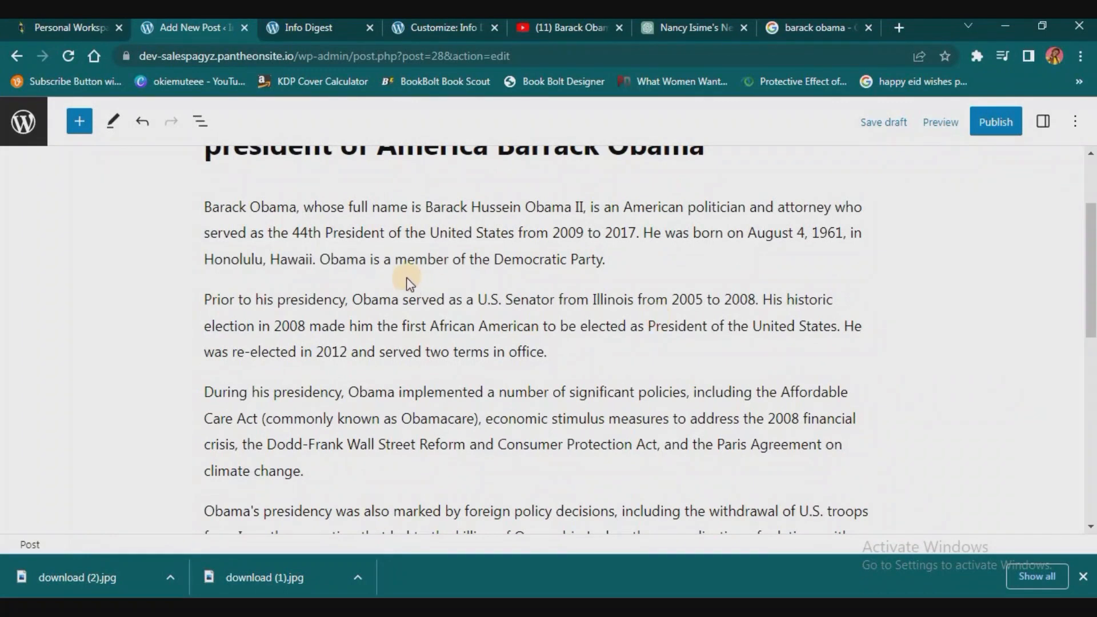
{"action": "left_click", "coordinate": [615, 257]}
{"action": "key", "text": "Return"}
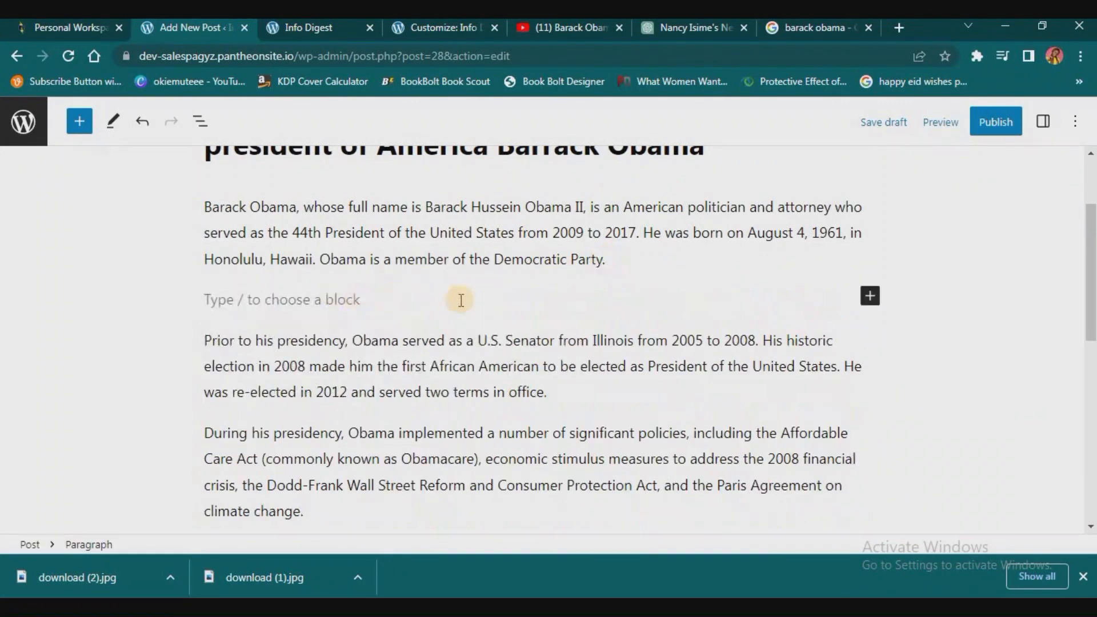
{"action": "left_click", "coordinate": [867, 297]}
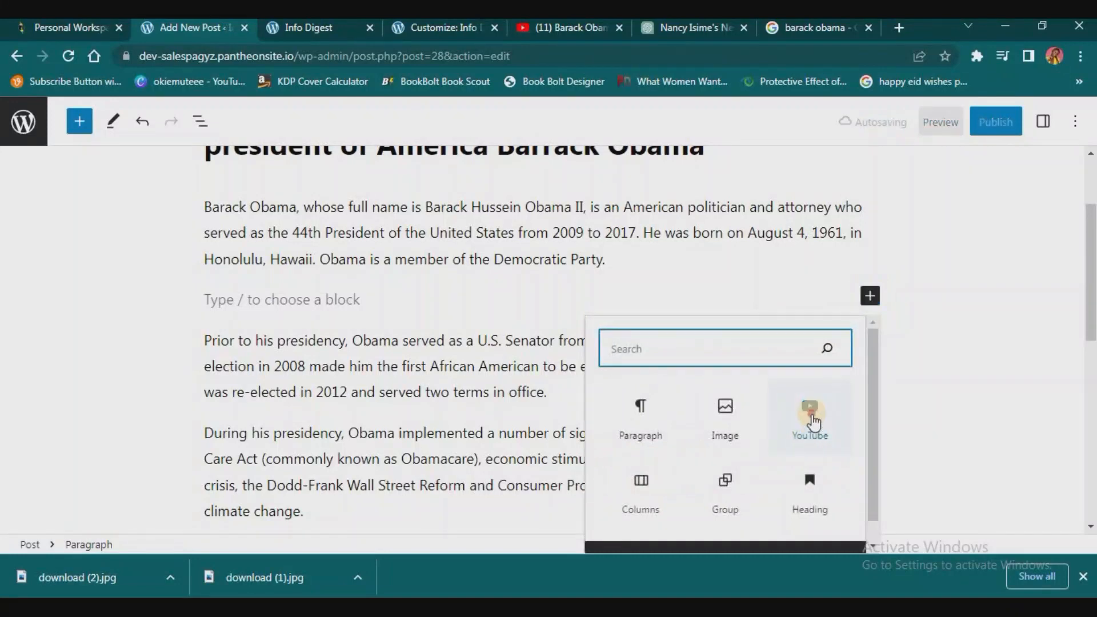
Embed the Barack Obama YouTube video in a YouTube block after the first paragraph.
{"action": "left_click", "coordinate": [811, 423]}
{"action": "left_click", "coordinate": [328, 400]}
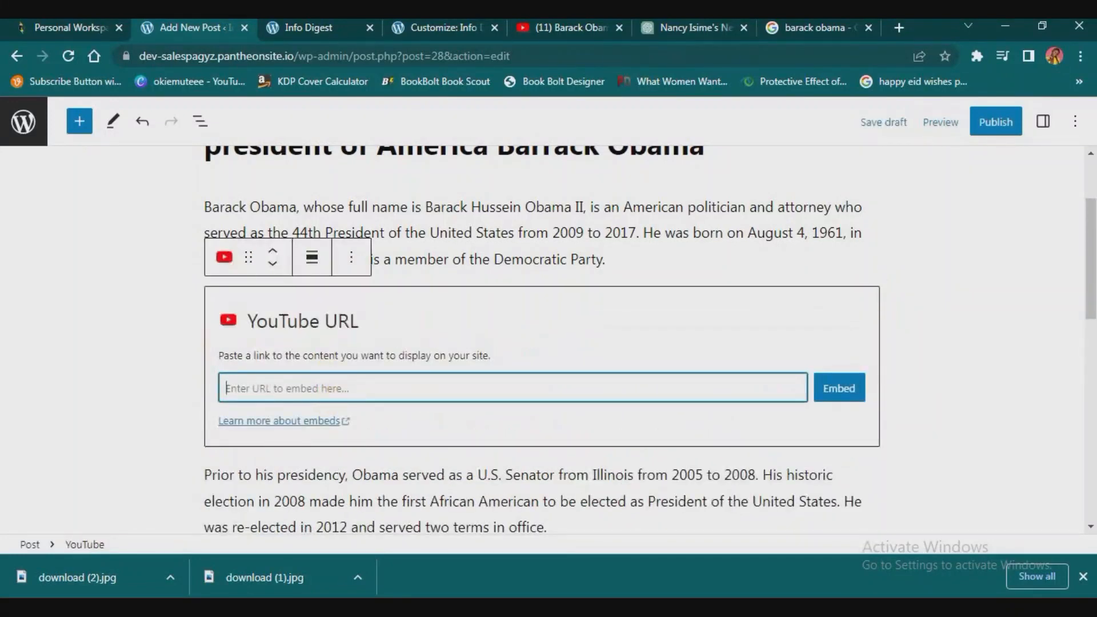
{"action": "left_click", "coordinate": [533, 32]}
{"action": "left_click", "coordinate": [372, 55]}
{"action": "key", "text": "ctrl+c"}
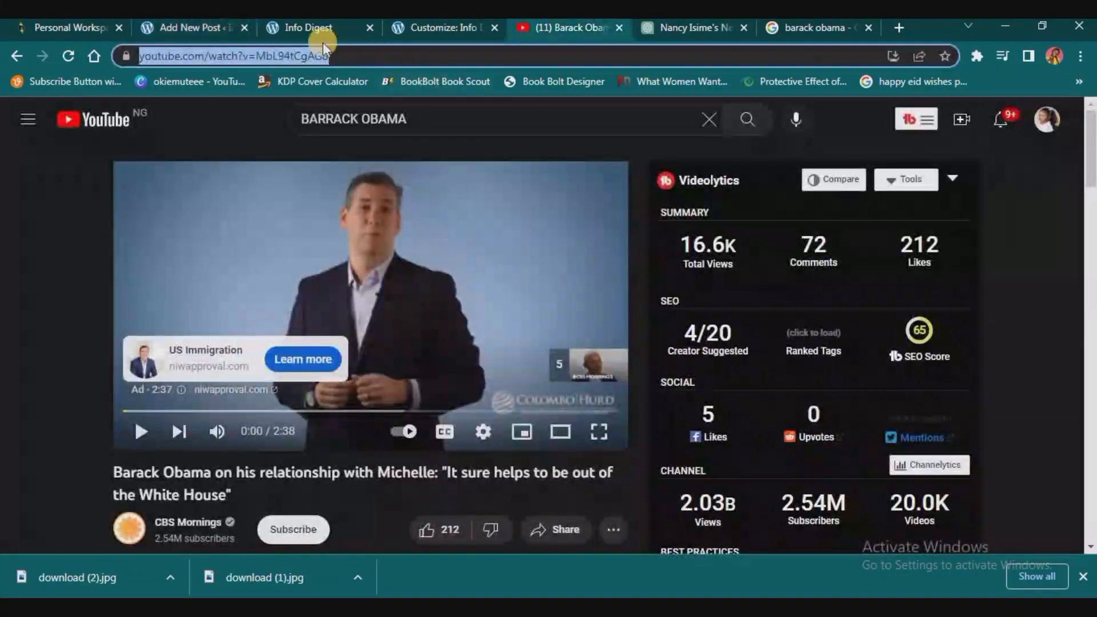
{"action": "left_click", "coordinate": [192, 26]}
{"action": "key", "text": "ctrl+v"}
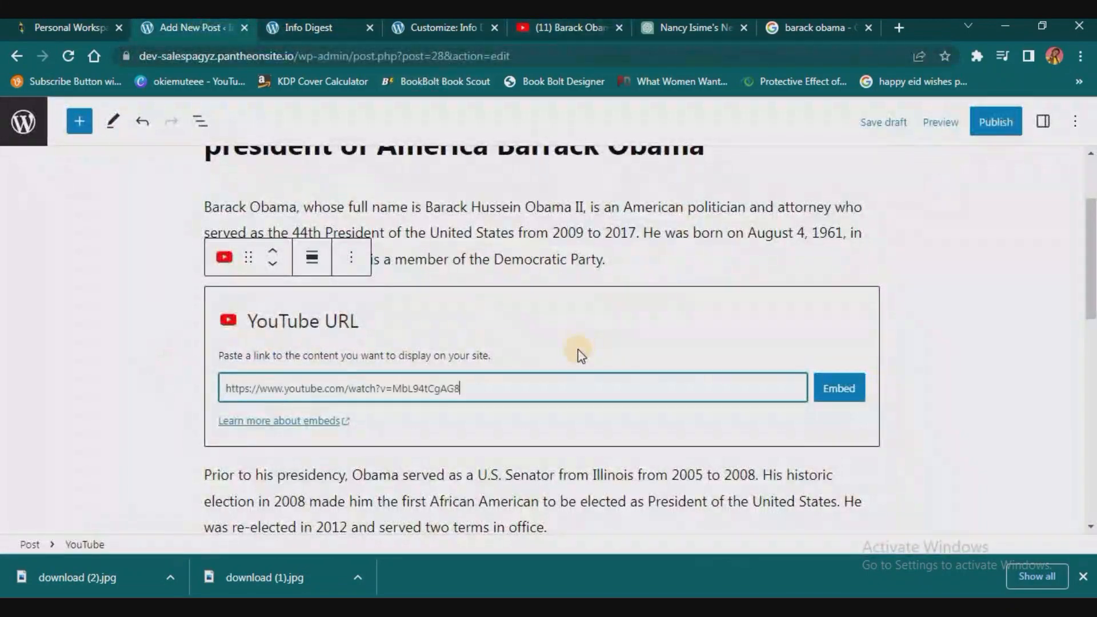
{"action": "left_click", "coordinate": [839, 388]}
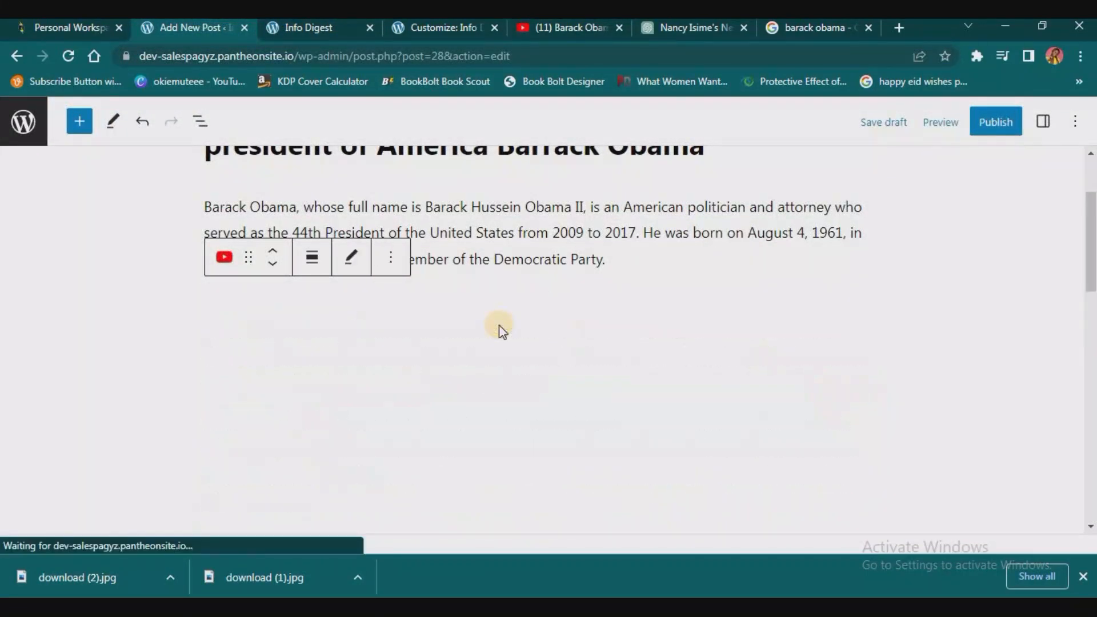
Add an empty block after the Iran nuclear deal paragraph.
{"action": "scroll", "coordinate": [504, 328], "scroll_direction": "down", "scroll_amount": 6}
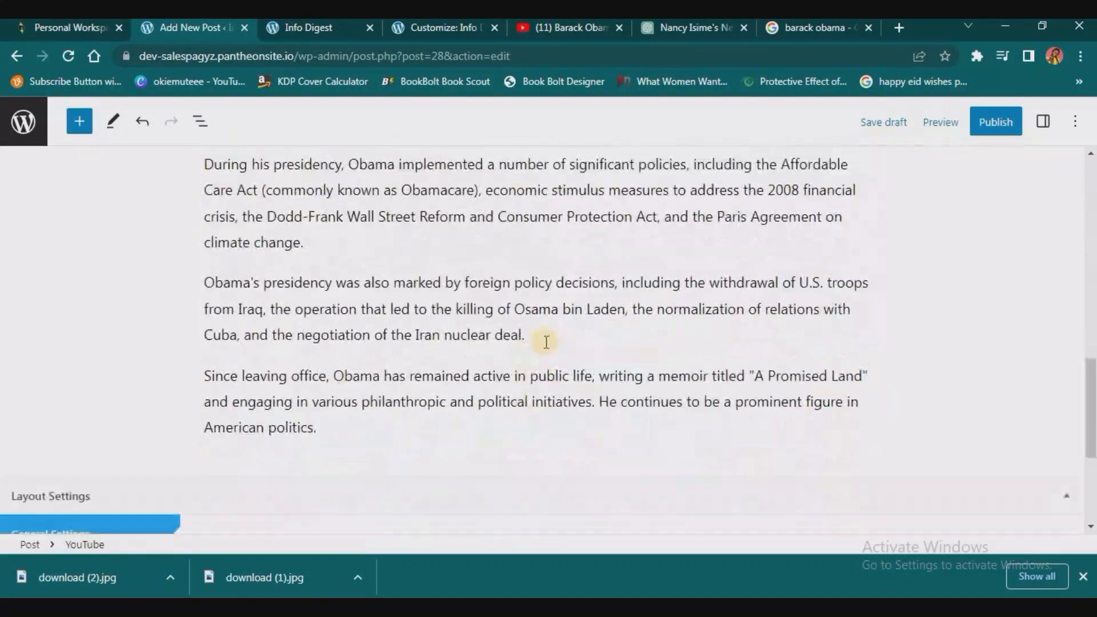
{"action": "left_click", "coordinate": [548, 341]}
{"action": "key", "text": "Return"}
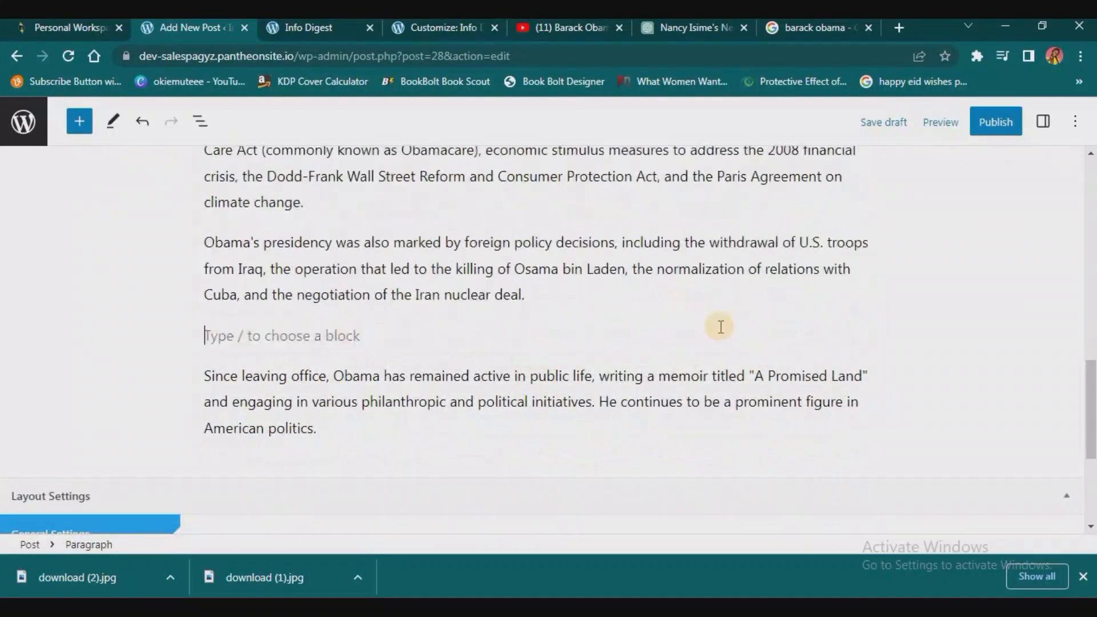
{"action": "left_click", "coordinate": [869, 331]}
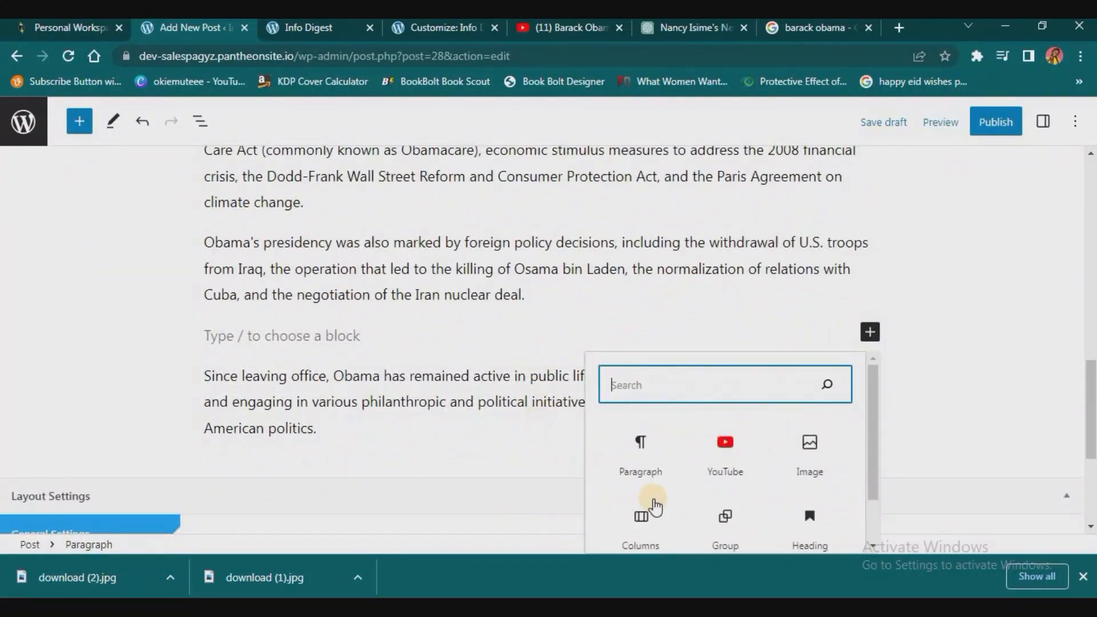
{"action": "left_click", "coordinate": [809, 470]}
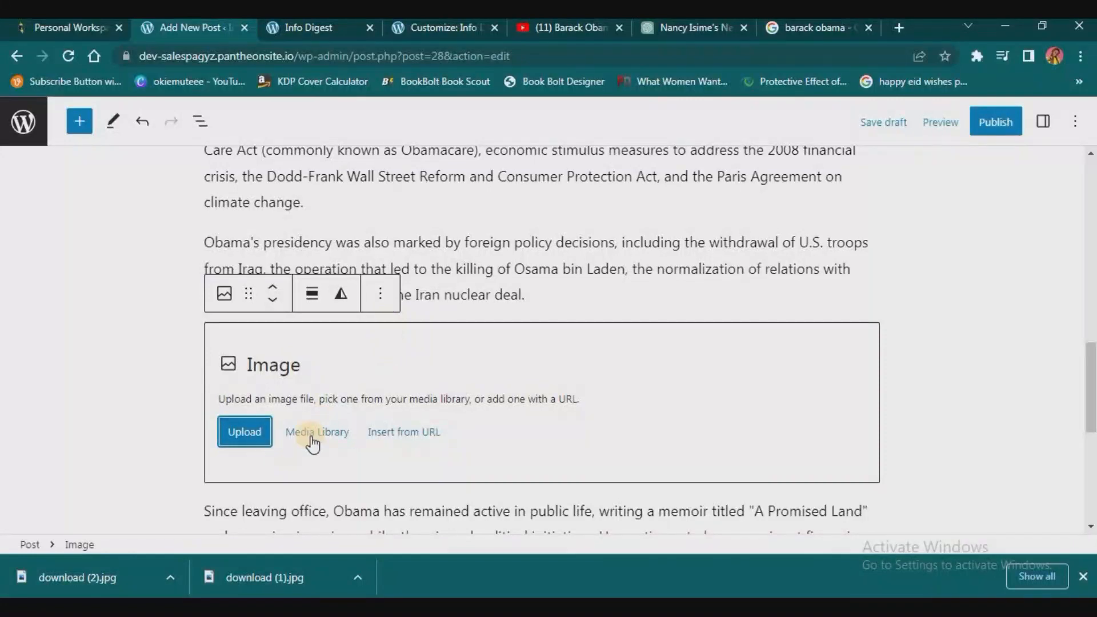
{"action": "left_click", "coordinate": [258, 431]}
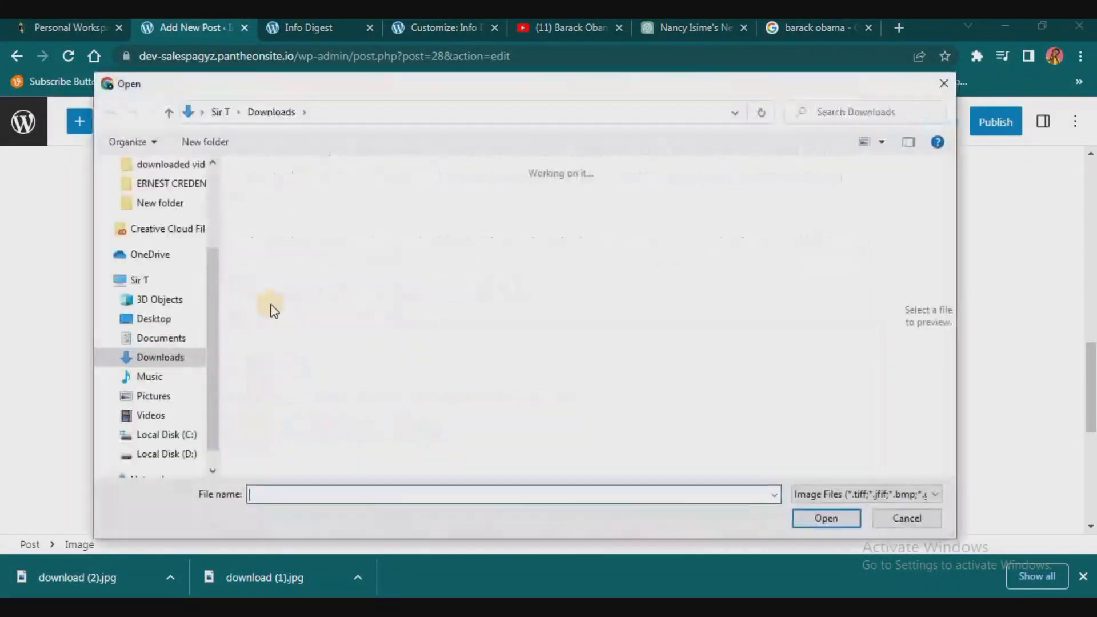
{"action": "left_click", "coordinate": [391, 234]}
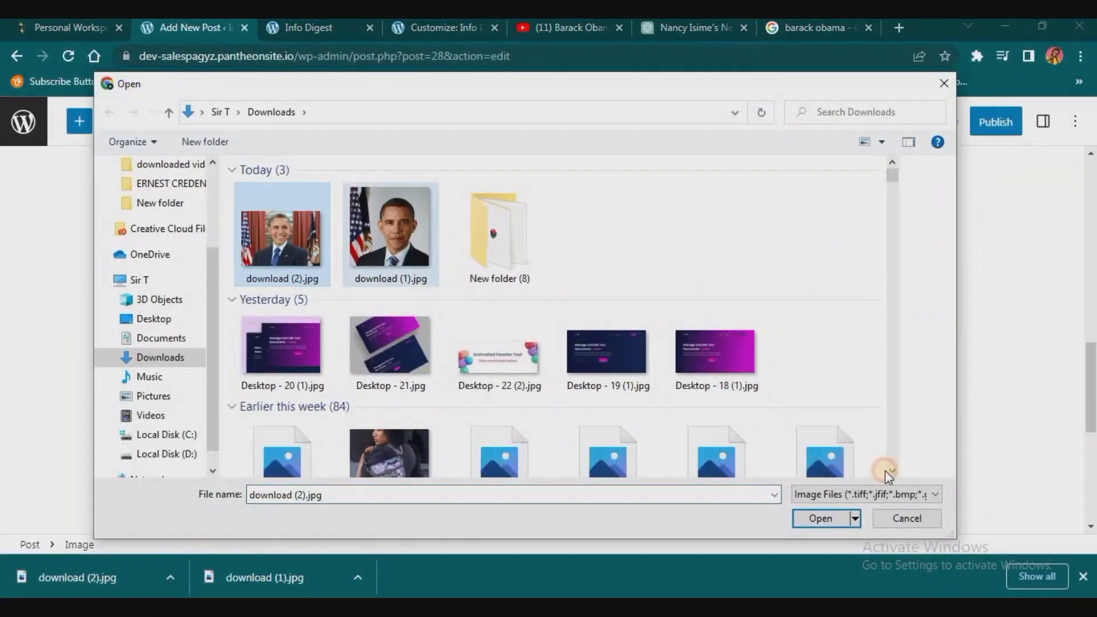
{"action": "left_click", "coordinate": [843, 514]}
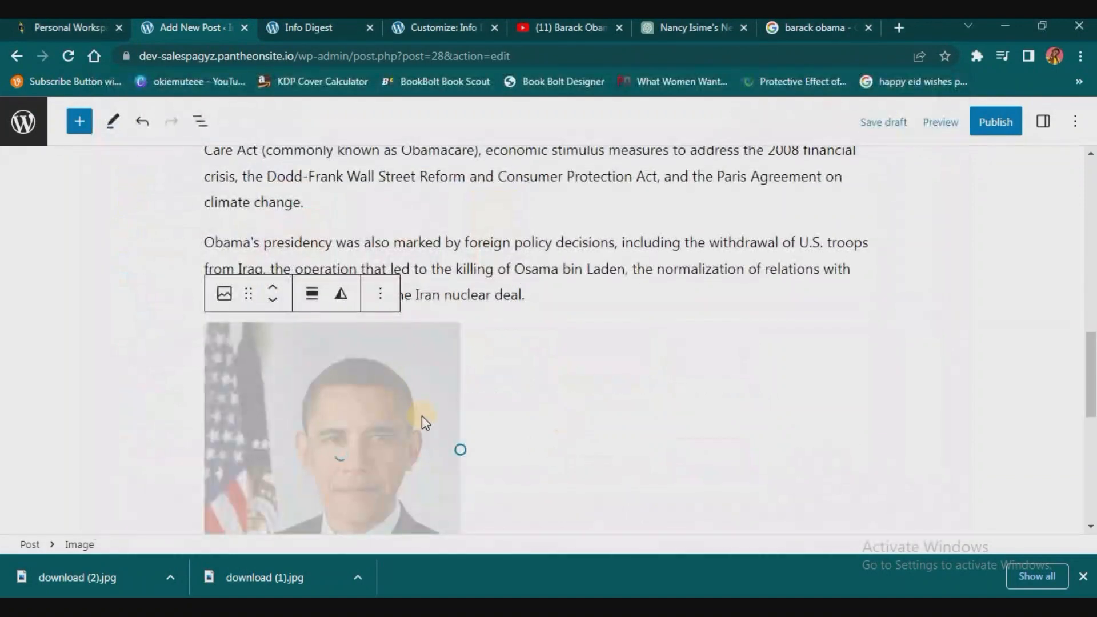
{"action": "scroll", "coordinate": [422, 416], "scroll_direction": "down", "scroll_amount": 3}
{"action": "scroll", "coordinate": [436, 397], "scroll_direction": "up", "scroll_amount": 2}
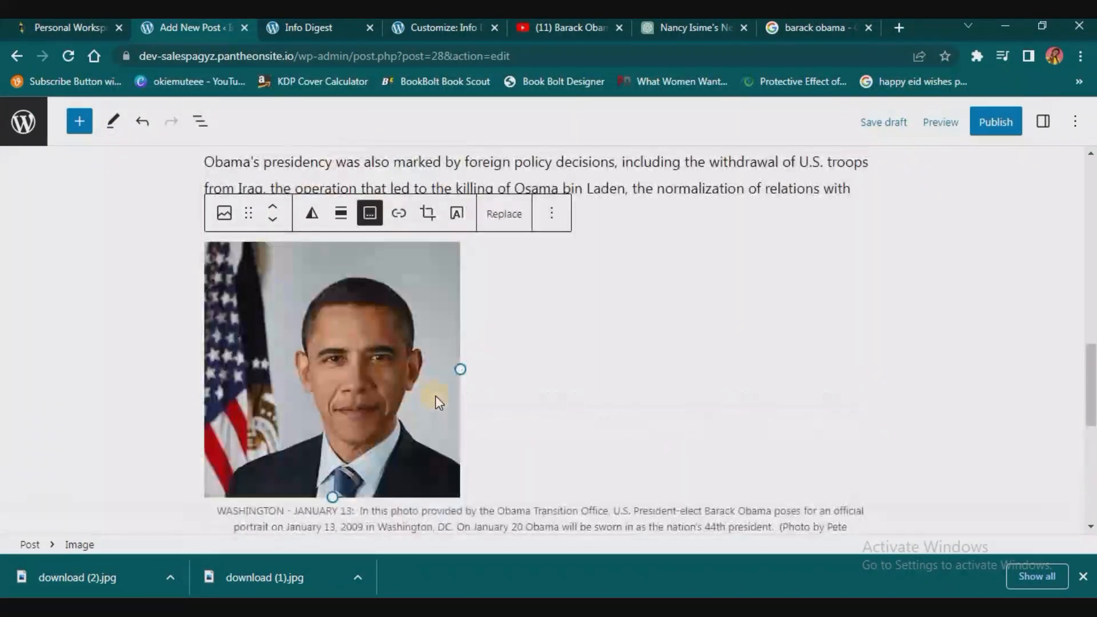
{"action": "scroll", "coordinate": [436, 395], "scroll_direction": "down", "scroll_amount": 1}
{"action": "left_click", "coordinate": [373, 352]}
{"action": "left_click", "coordinate": [340, 176]}
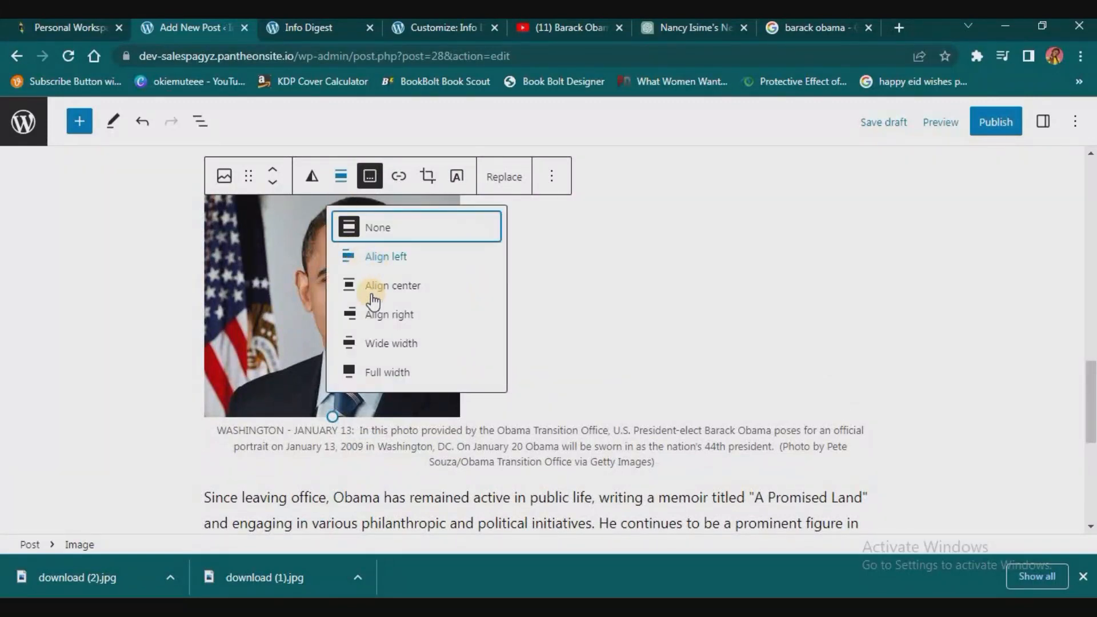
{"action": "left_click", "coordinate": [373, 289]}
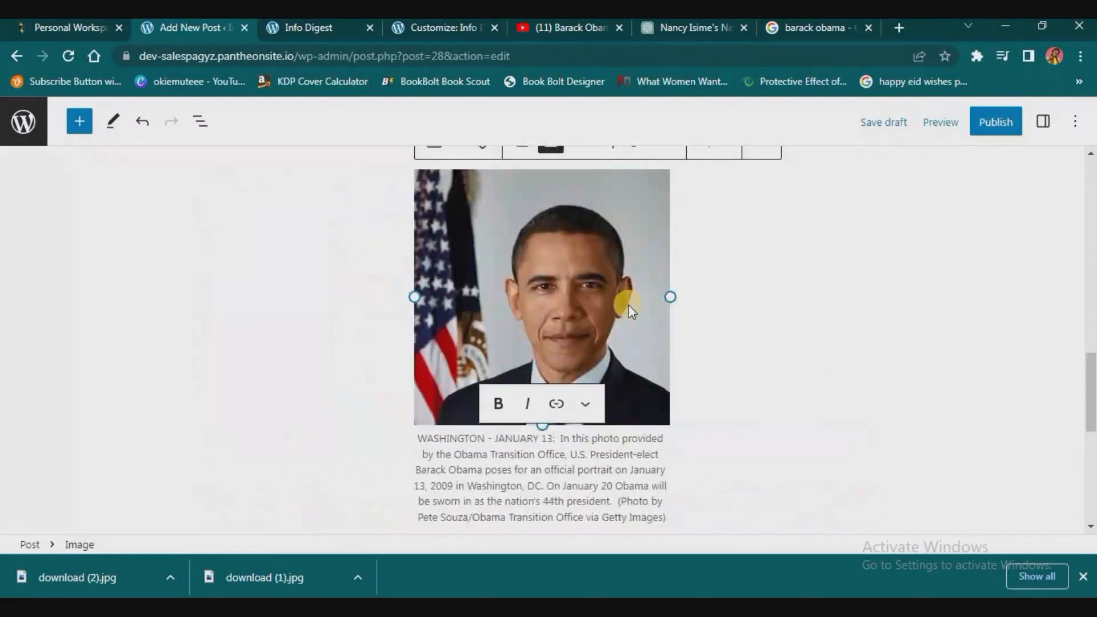
{"action": "scroll", "coordinate": [629, 304], "scroll_direction": "up", "scroll_amount": 5}
{"action": "scroll", "coordinate": [629, 304], "scroll_direction": "down", "scroll_amount": 8}
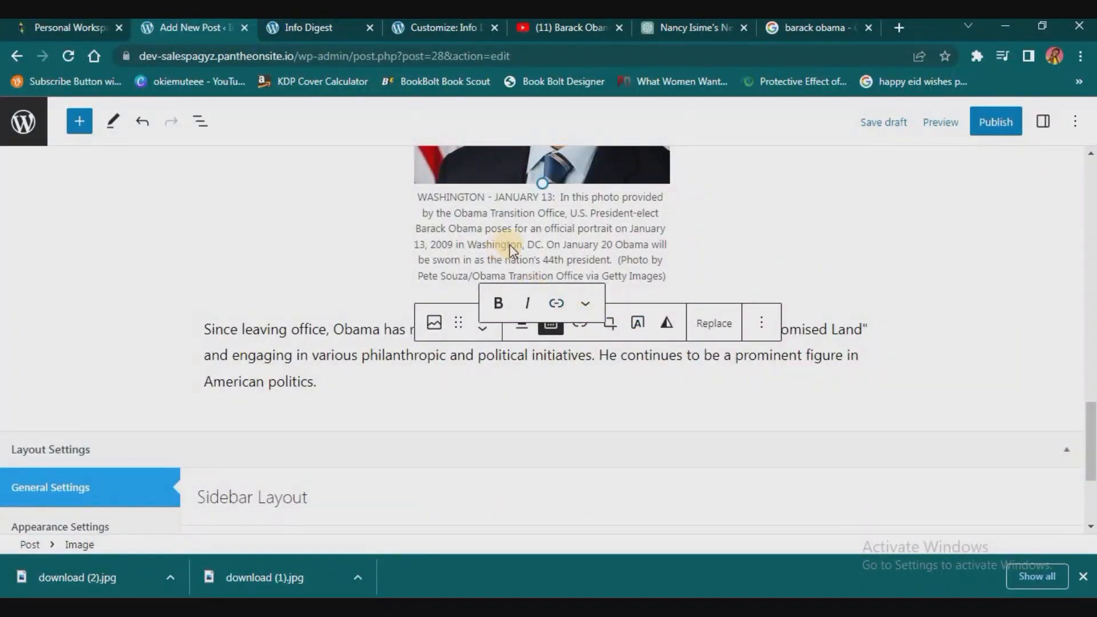
{"action": "scroll", "coordinate": [468, 246], "scroll_direction": "up", "scroll_amount": 1}
{"action": "left_click_drag", "start_coordinate": [417, 278], "coordinate": [713, 369]}
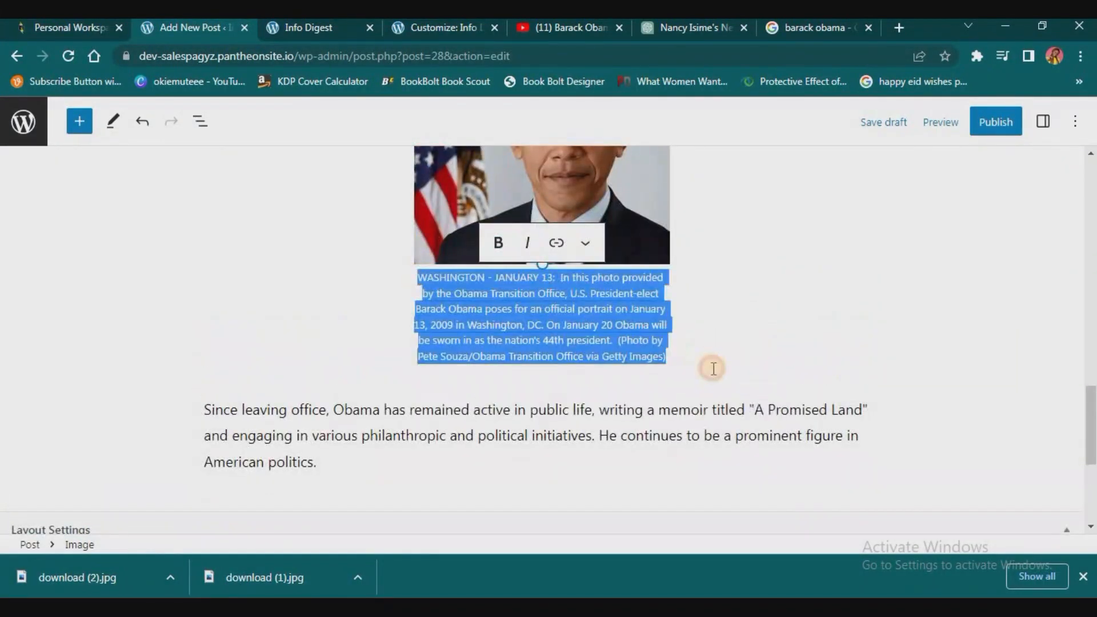
{"action": "key", "text": "BackSpace"}
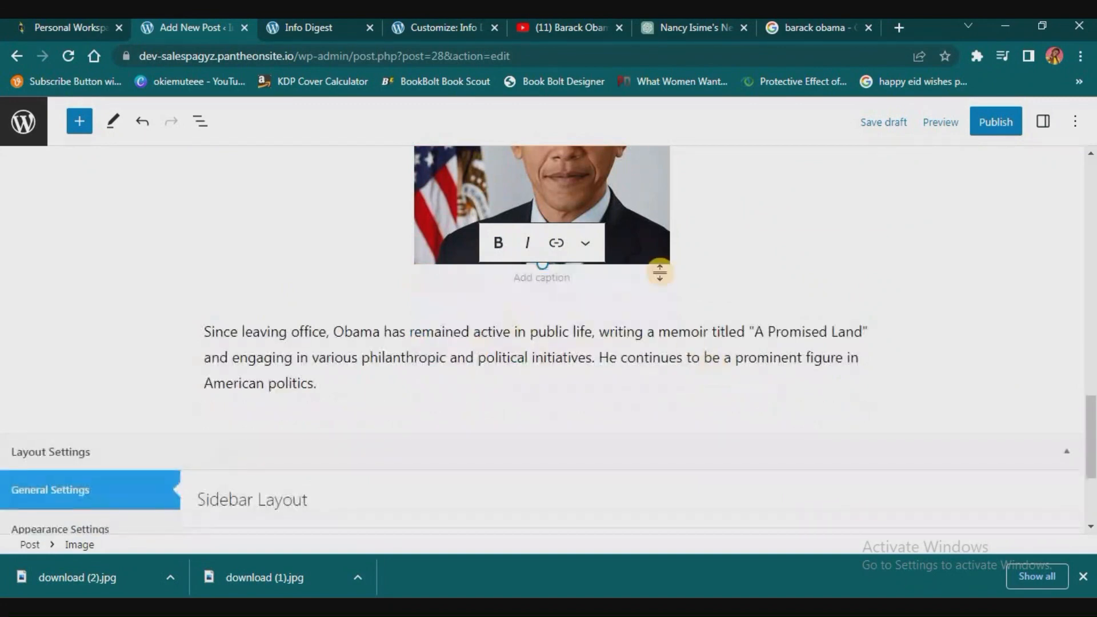
{"action": "left_click", "coordinate": [662, 200]}
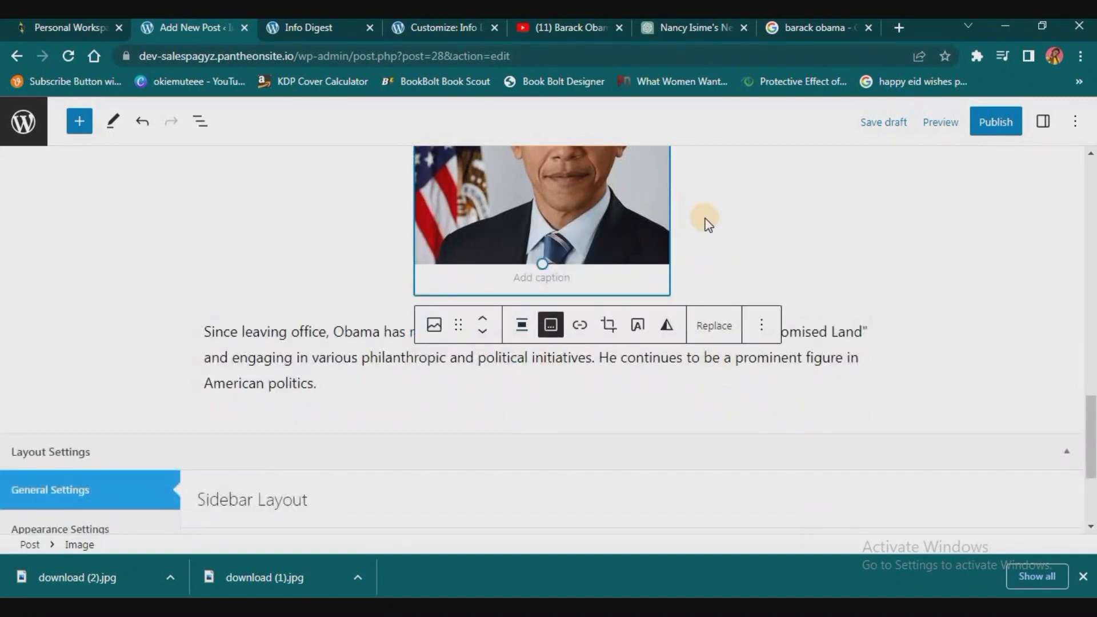
{"action": "scroll", "coordinate": [708, 224], "scroll_direction": "up", "scroll_amount": 3}
{"action": "scroll", "coordinate": [737, 263], "scroll_direction": "up", "scroll_amount": 5}
{"action": "scroll", "coordinate": [736, 263], "scroll_direction": "up", "scroll_amount": 3}
{"action": "scroll", "coordinate": [736, 263], "scroll_direction": "down", "scroll_amount": 4}
{"action": "scroll", "coordinate": [955, 204], "scroll_direction": "up", "scroll_amount": 6}
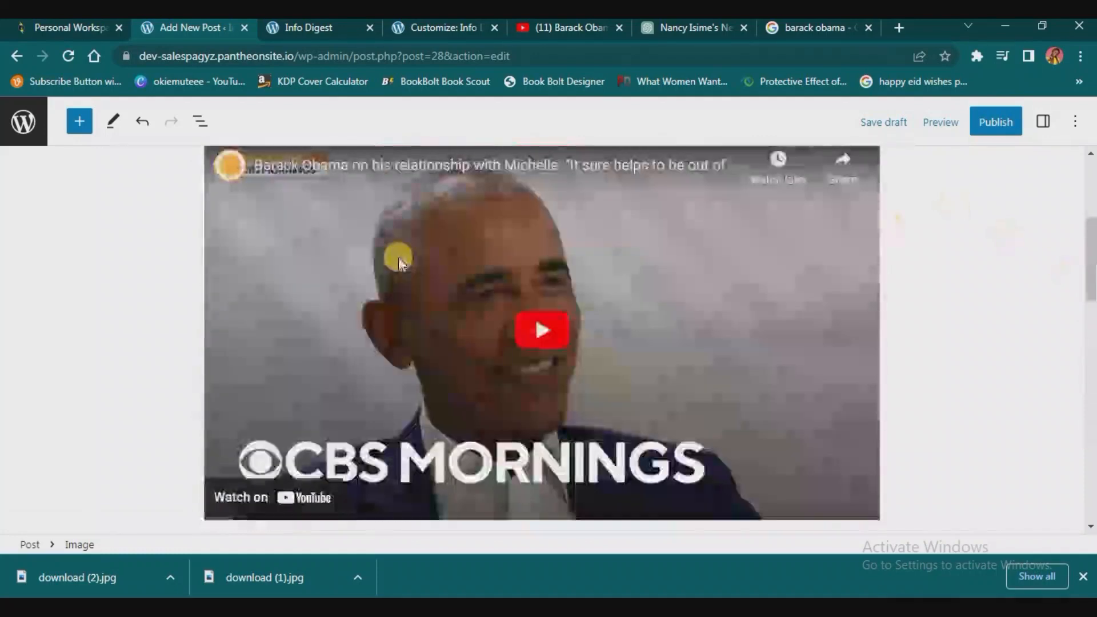
{"action": "scroll", "coordinate": [530, 283], "scroll_direction": "up", "scroll_amount": 5}
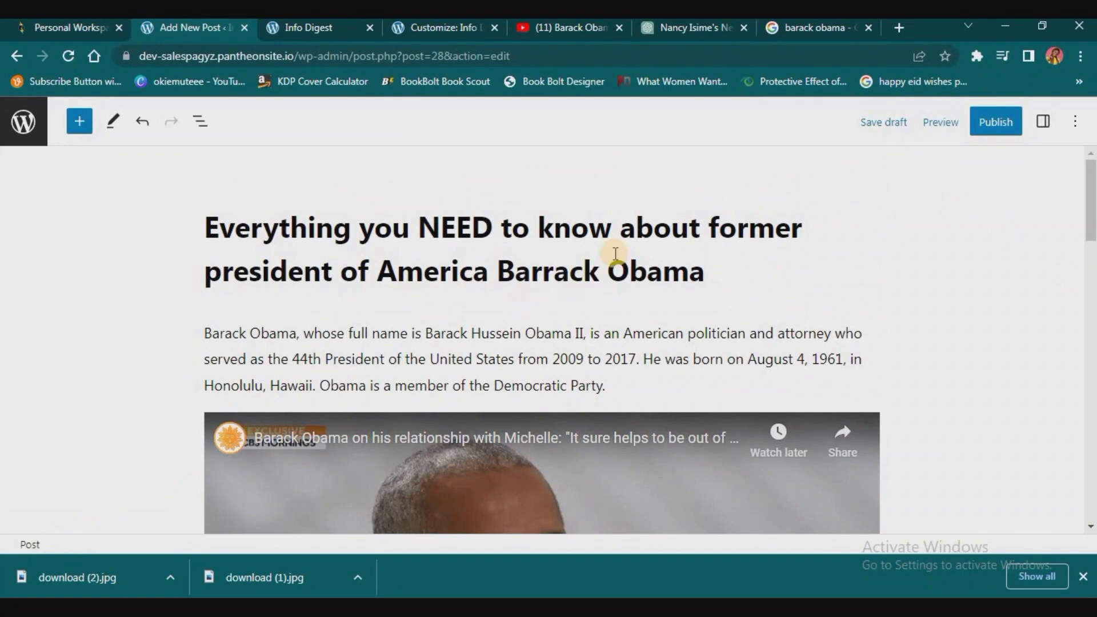
File the post under the Politics and Celebrity categories.
{"action": "left_click", "coordinate": [934, 126]}
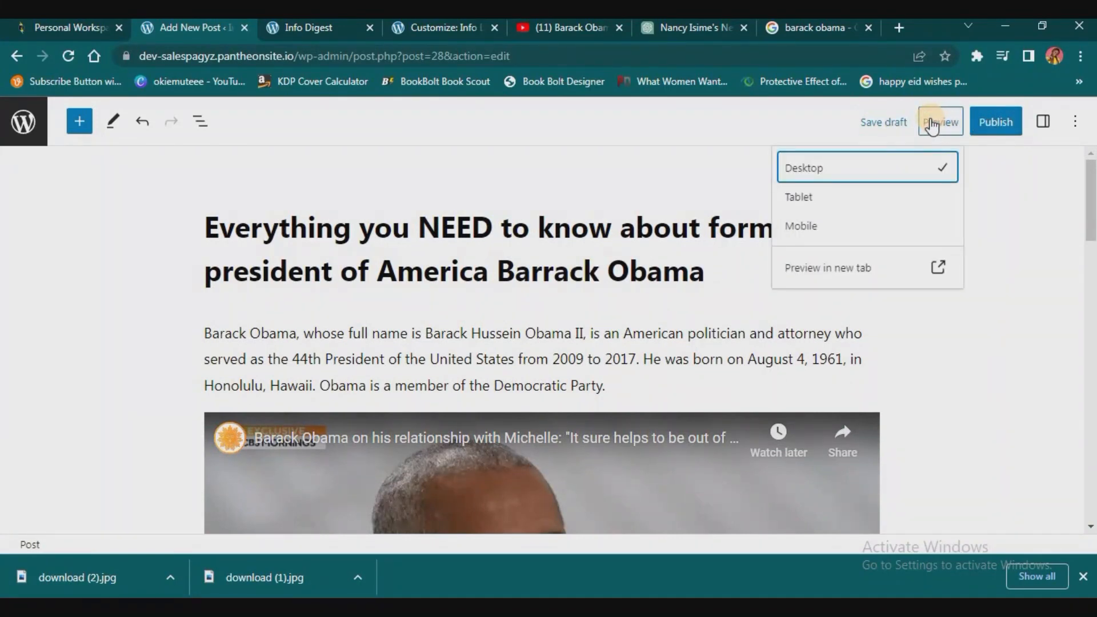
{"action": "left_click", "coordinate": [990, 220]}
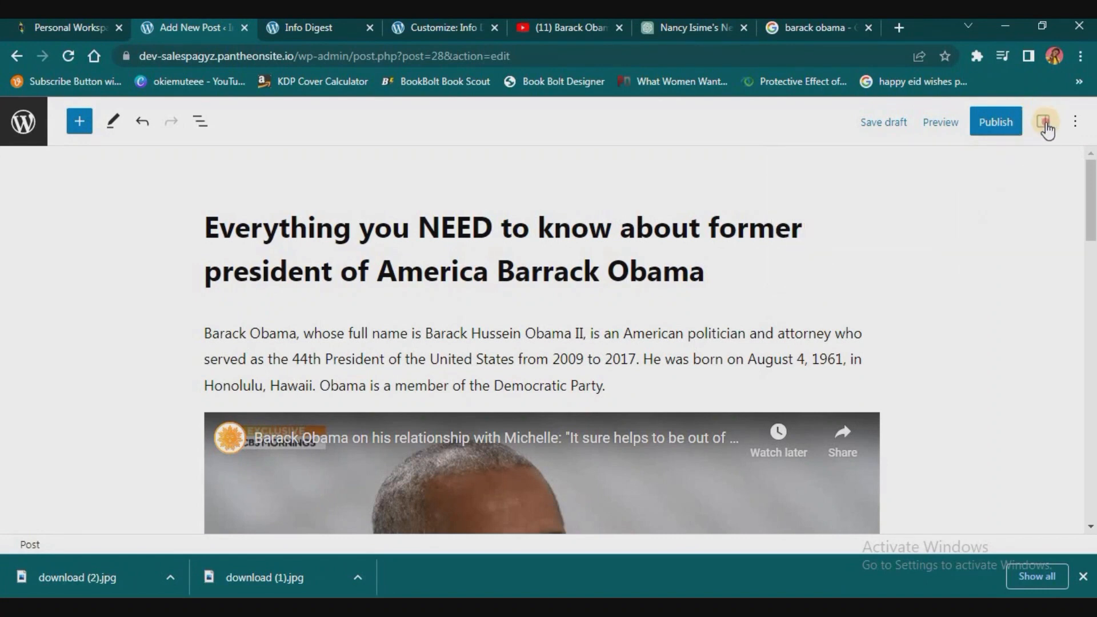
{"action": "left_click", "coordinate": [1044, 122]}
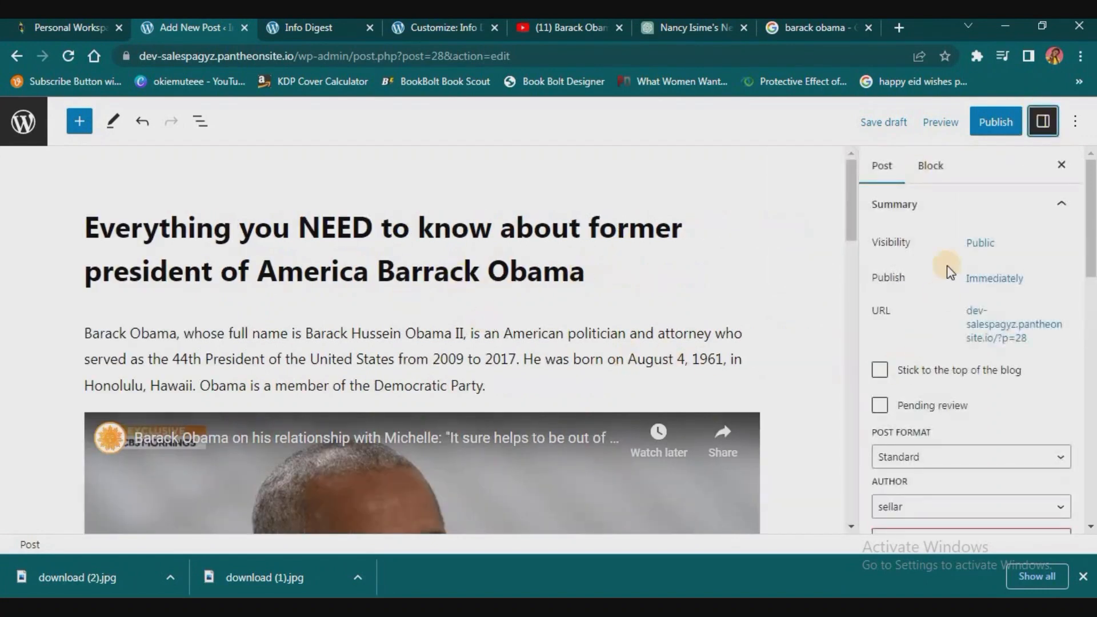
{"action": "scroll", "coordinate": [906, 367], "scroll_direction": "down", "scroll_amount": 4}
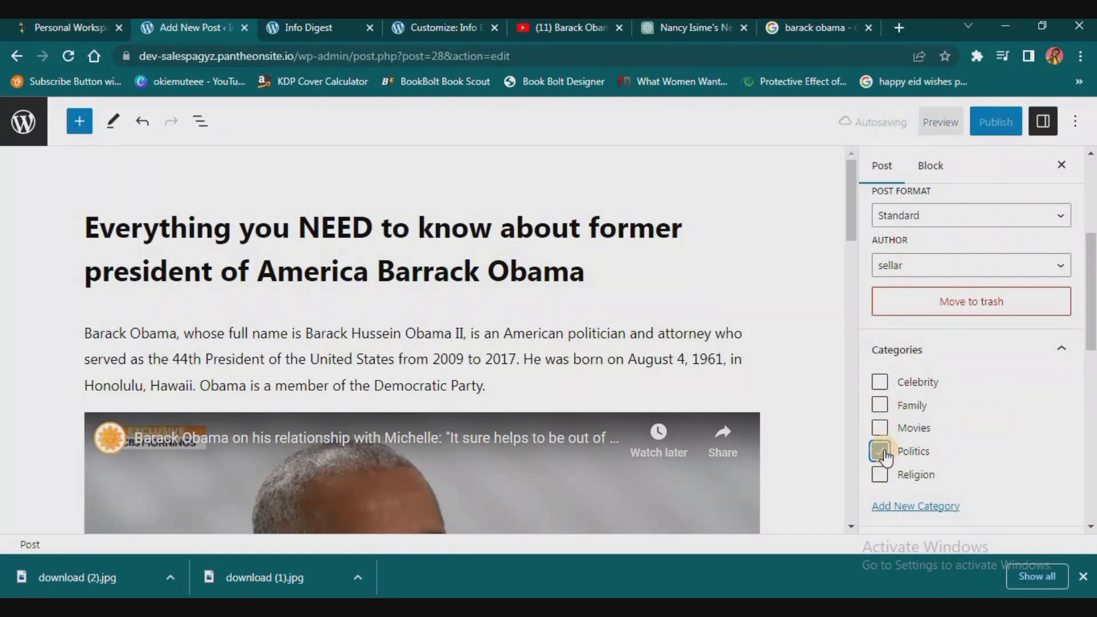
{"action": "scroll", "coordinate": [886, 451], "scroll_direction": "down", "scroll_amount": 5}
{"action": "scroll", "coordinate": [918, 242], "scroll_direction": "up", "scroll_amount": 3}
{"action": "left_click", "coordinate": [880, 301]}
{"action": "scroll", "coordinate": [902, 393], "scroll_direction": "down", "scroll_amount": 4}
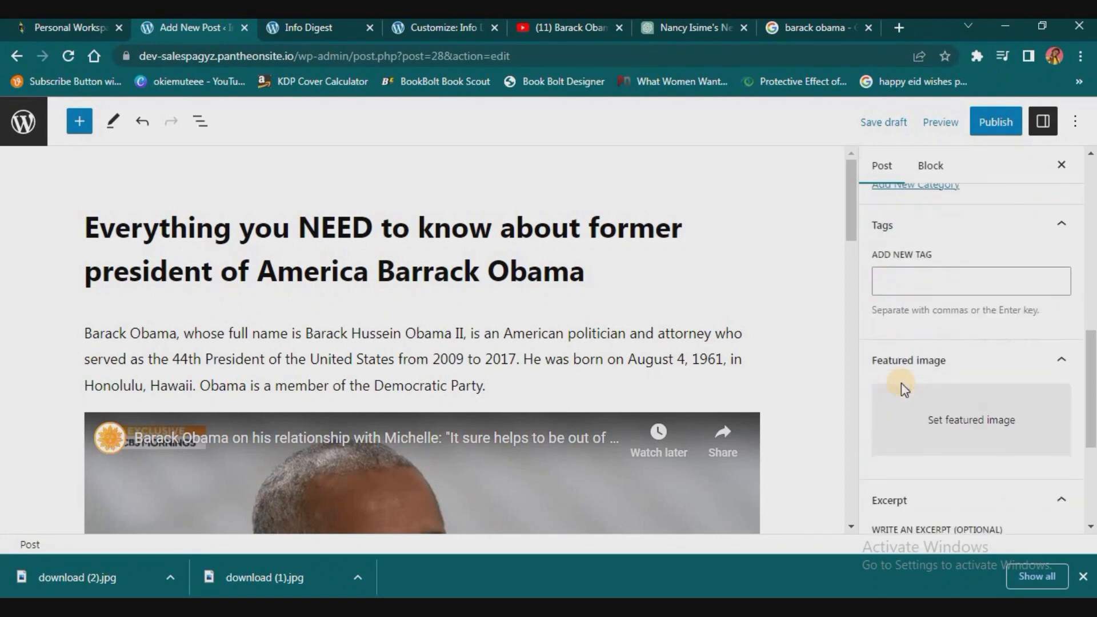
Upload download (2).jpg from Downloads for the featured image.
{"action": "left_click", "coordinate": [947, 421]}
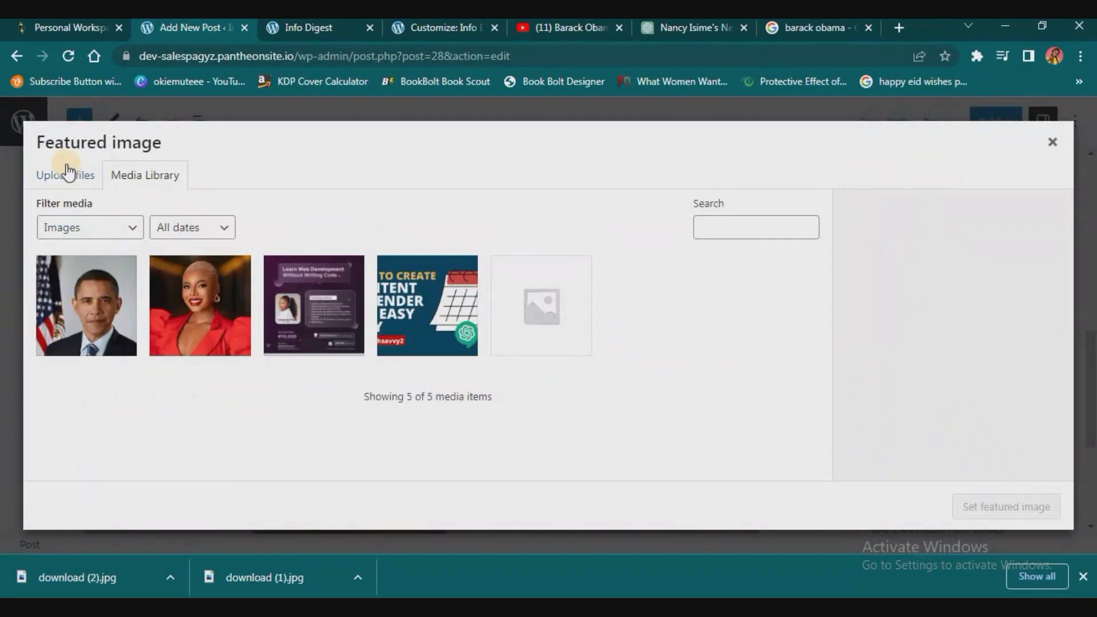
{"action": "left_click", "coordinate": [67, 170]}
{"action": "left_click", "coordinate": [572, 371]}
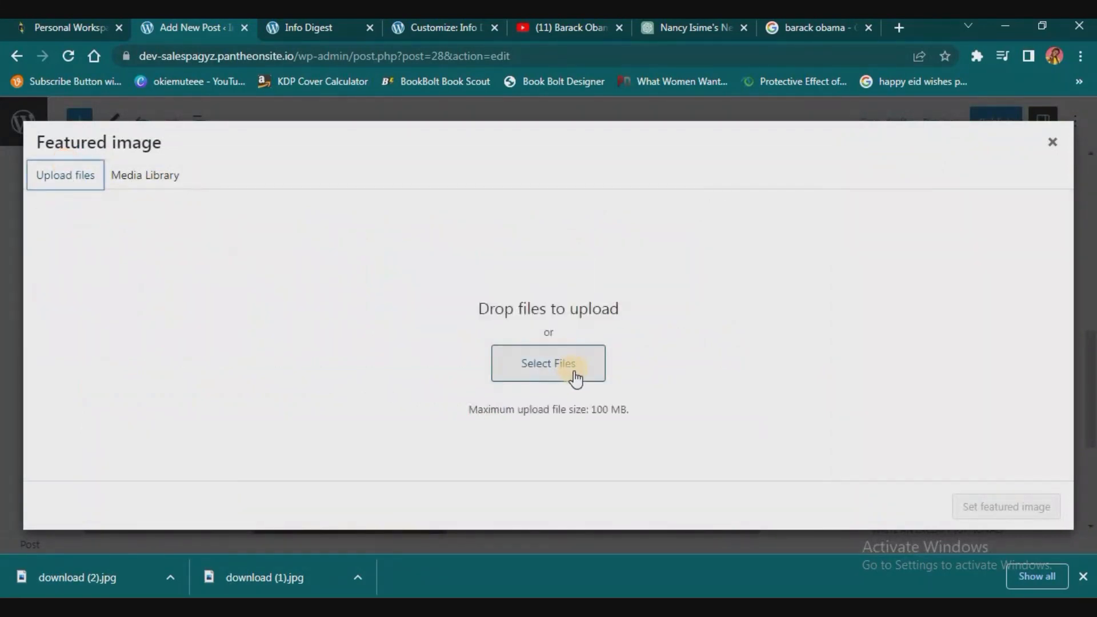
{"action": "left_click", "coordinate": [559, 371]}
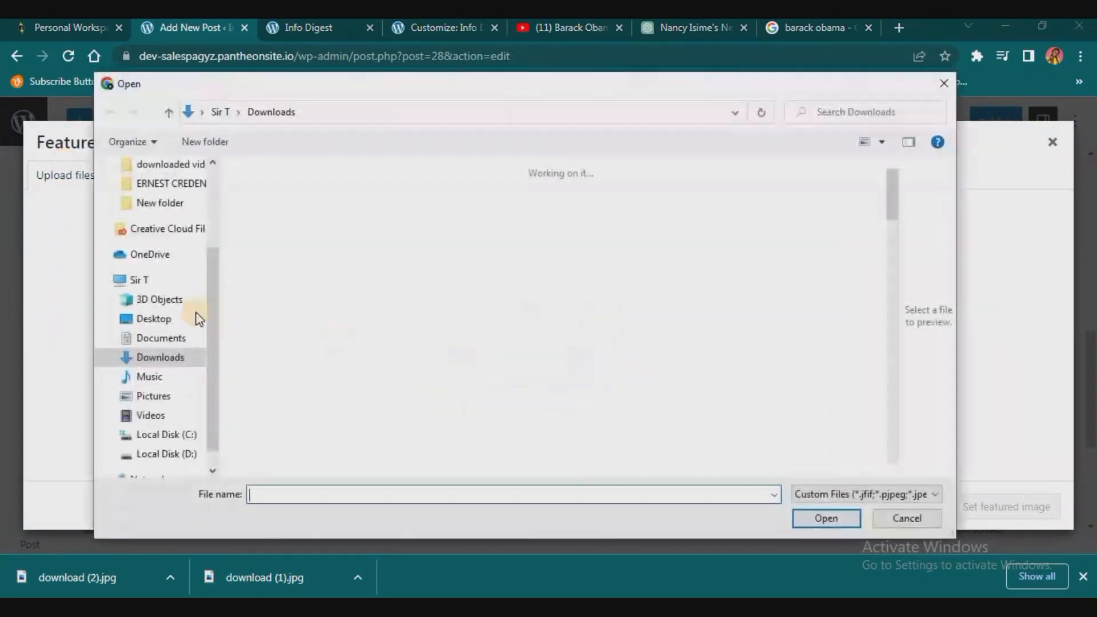
{"action": "left_click", "coordinate": [344, 251]}
{"action": "left_click", "coordinate": [297, 246]}
{"action": "left_click", "coordinate": [828, 522]}
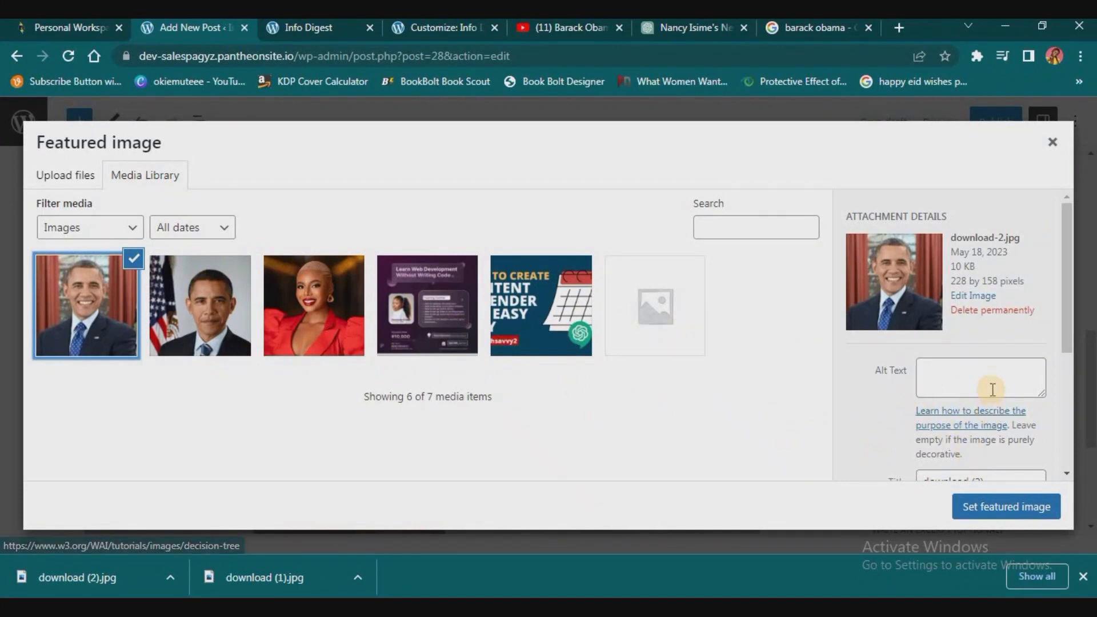
Add alt text, retitle the image 'barrack obama', clear its caption, and set it as featured image.
{"action": "left_click", "coordinate": [963, 377]}
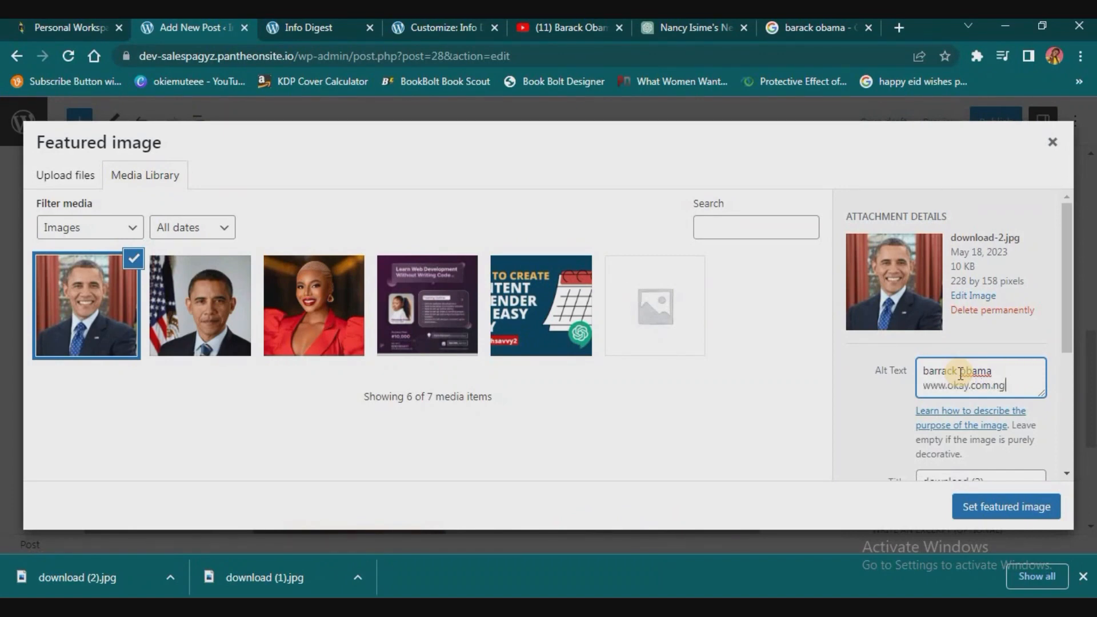
{"action": "scroll", "coordinate": [980, 350], "scroll_direction": "down", "scroll_amount": 4}
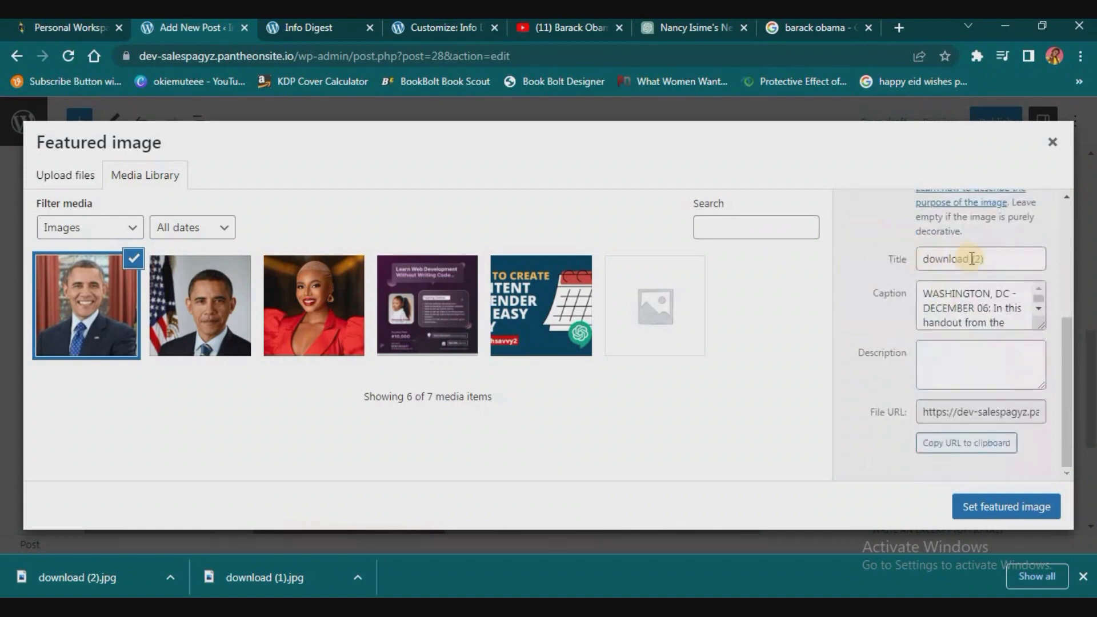
{"action": "right_click", "coordinate": [890, 257]}
{"action": "left_click", "coordinate": [1003, 254]}
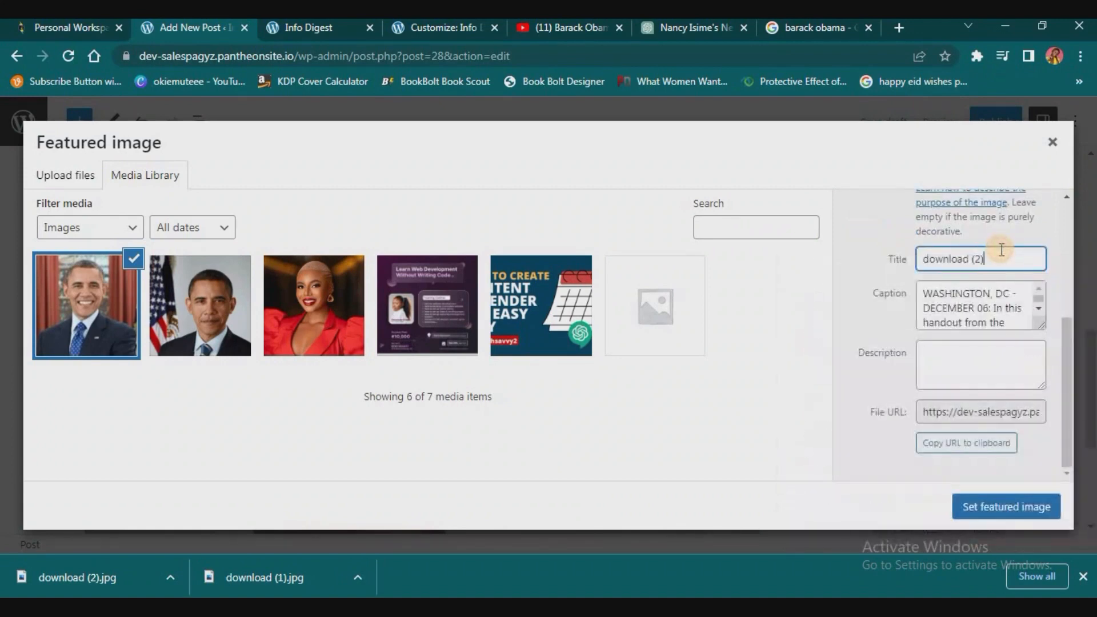
{"action": "key", "text": "ctrl+a"}
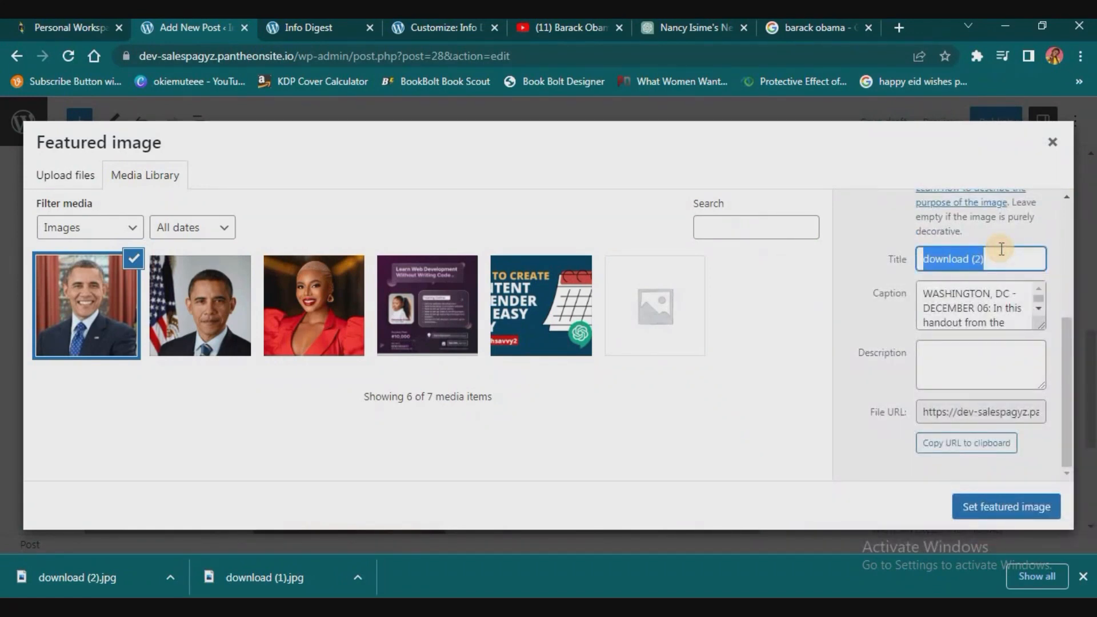
{"action": "type", "text": "barrack obama"}
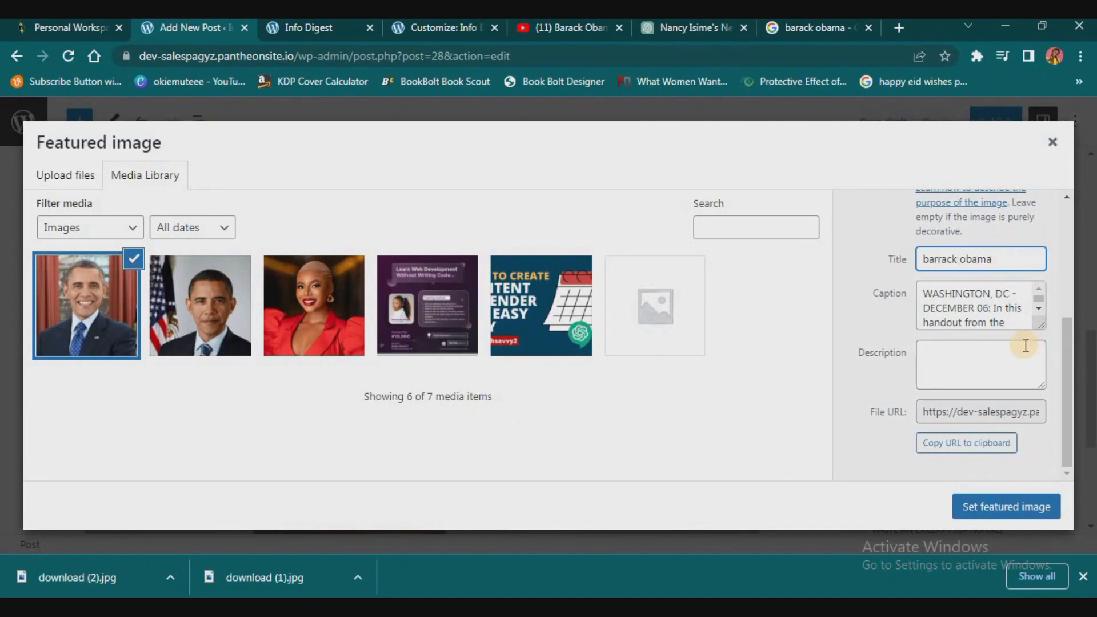
{"action": "left_click", "coordinate": [1007, 322]}
{"action": "key", "text": "ctrl+a"}
{"action": "key", "text": "BackSpace"}
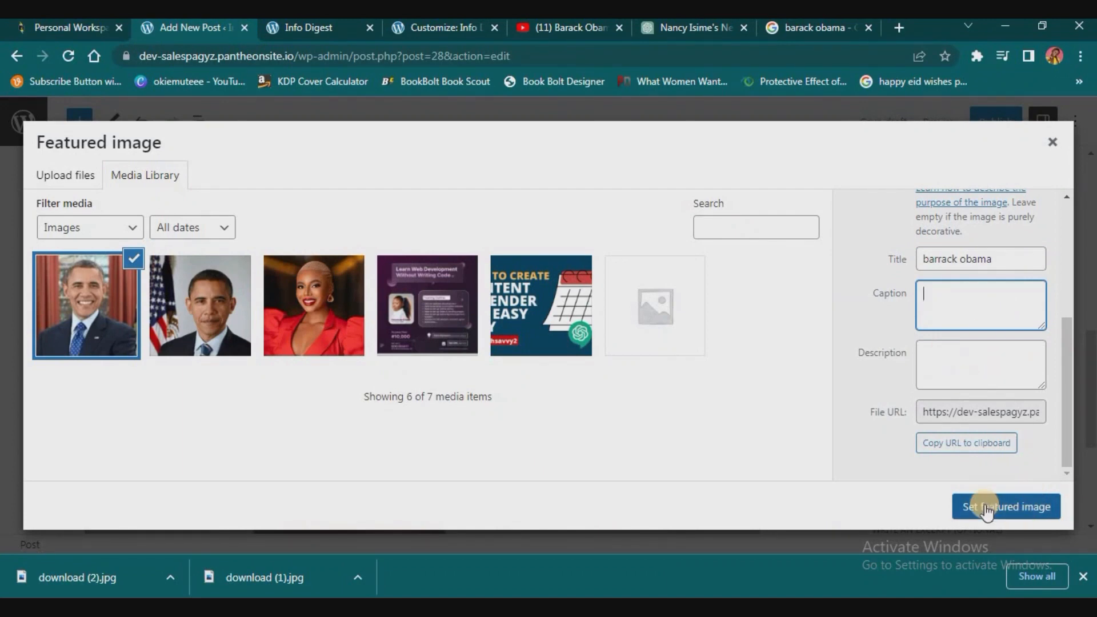
{"action": "left_click", "coordinate": [998, 510]}
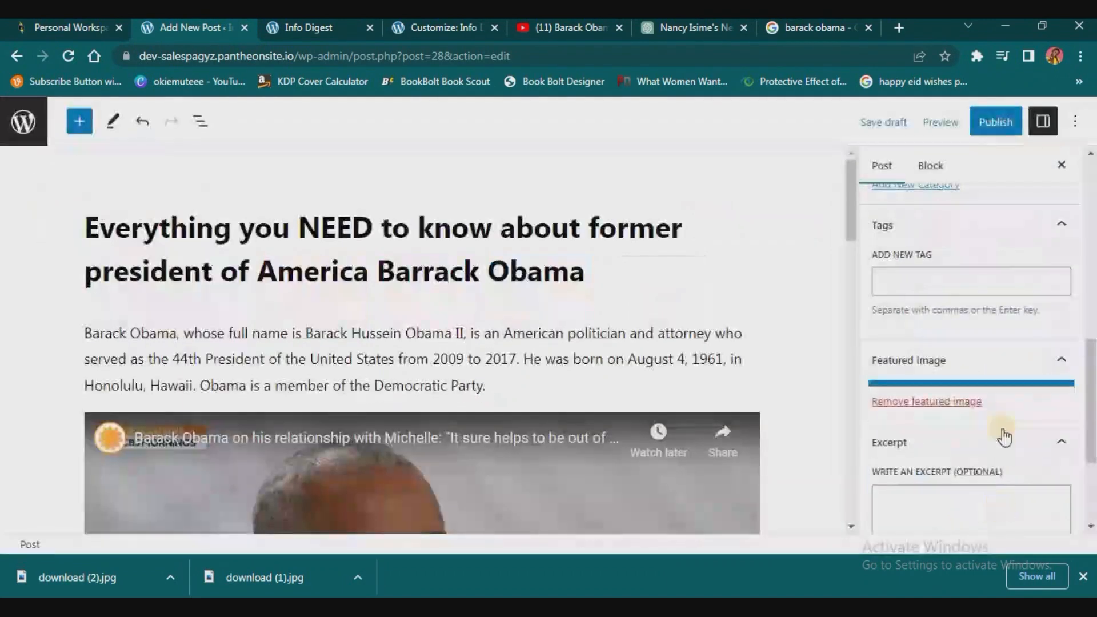
Scroll through the post settings and place the cursor in the excerpt field.
{"action": "scroll", "coordinate": [983, 457], "scroll_direction": "down", "scroll_amount": 3}
{"action": "scroll", "coordinate": [944, 343], "scroll_direction": "up", "scroll_amount": 2}
{"action": "scroll", "coordinate": [972, 343], "scroll_direction": "down", "scroll_amount": 3}
{"action": "scroll", "coordinate": [981, 329], "scroll_direction": "up", "scroll_amount": 1}
{"action": "scroll", "coordinate": [981, 326], "scroll_direction": "down", "scroll_amount": 3}
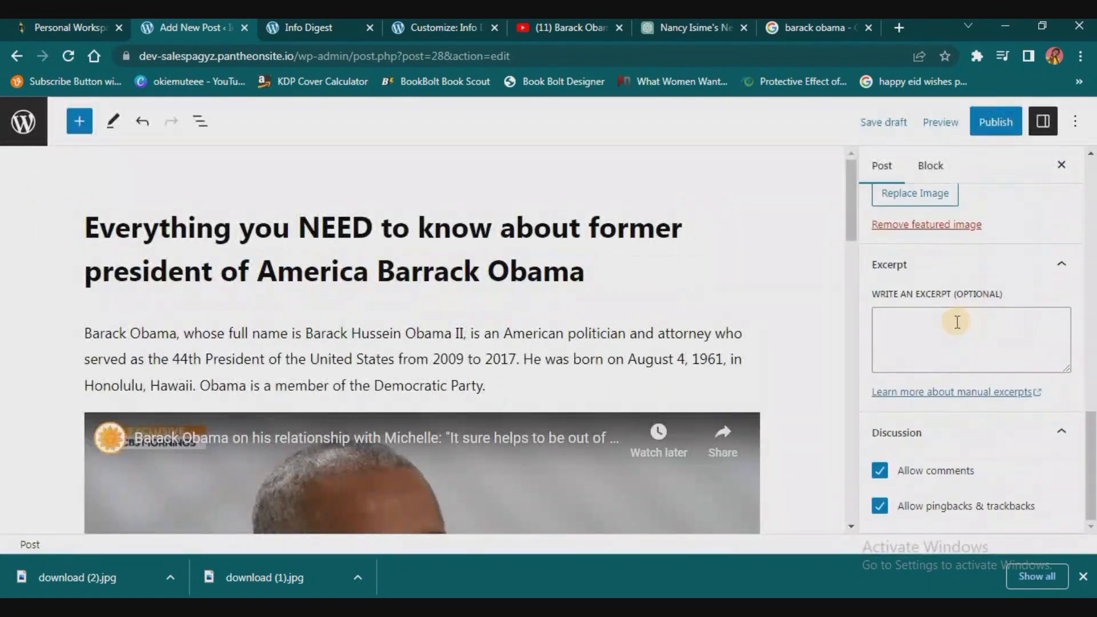
{"action": "left_click", "coordinate": [905, 325]}
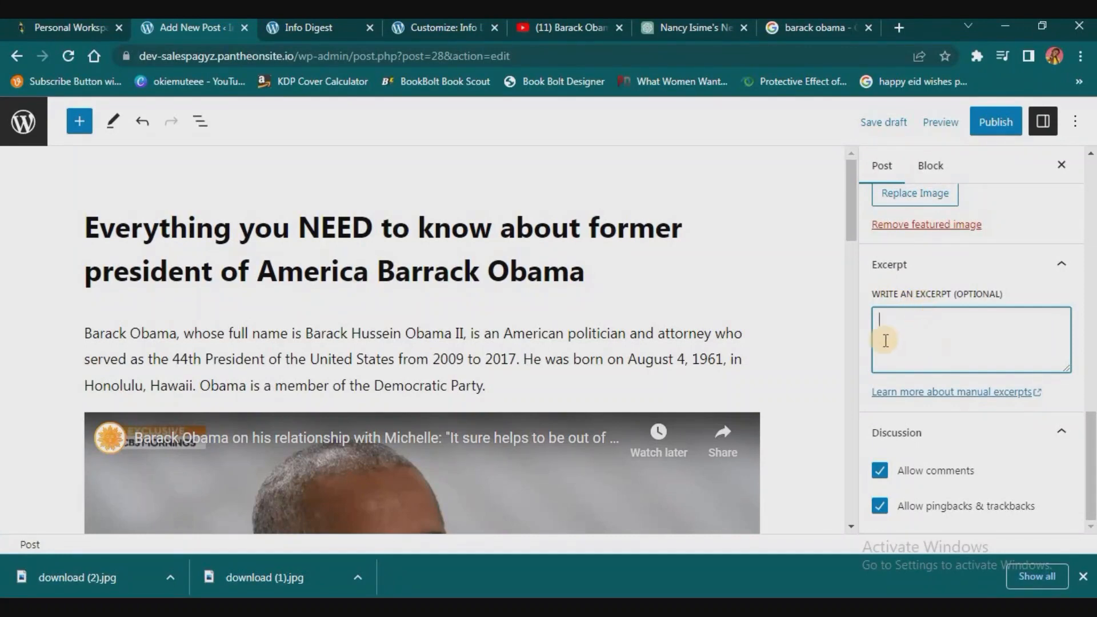
{"action": "scroll", "coordinate": [547, 350], "scroll_direction": "down", "scroll_amount": 5}
{"action": "scroll", "coordinate": [989, 338], "scroll_direction": "up", "scroll_amount": 5}
{"action": "scroll", "coordinate": [988, 339], "scroll_direction": "up", "scroll_amount": 5}
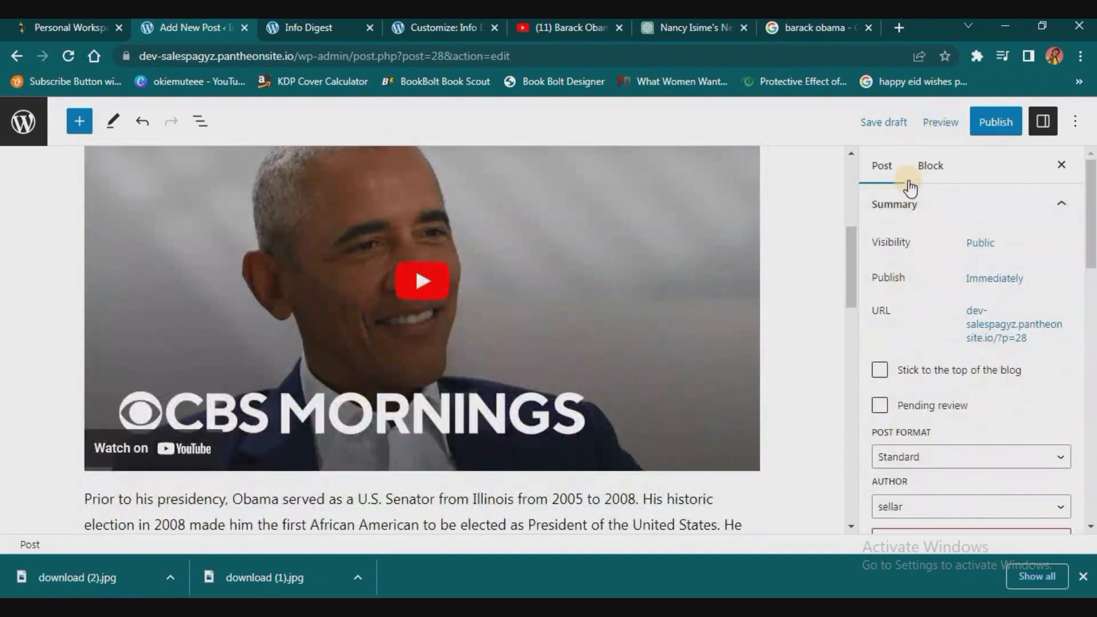
Set the 'Prior to his presidency' paragraph to medium font size after trying large and small.
{"action": "left_click", "coordinate": [930, 169]}
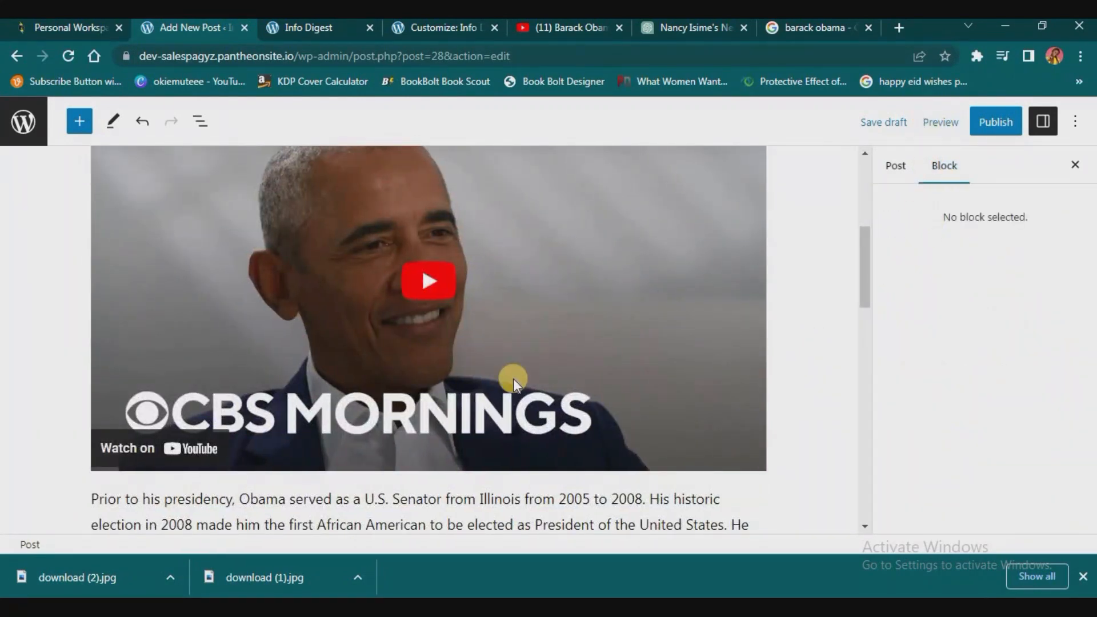
{"action": "scroll", "coordinate": [514, 377], "scroll_direction": "down", "scroll_amount": 4}
{"action": "left_click", "coordinate": [513, 284]}
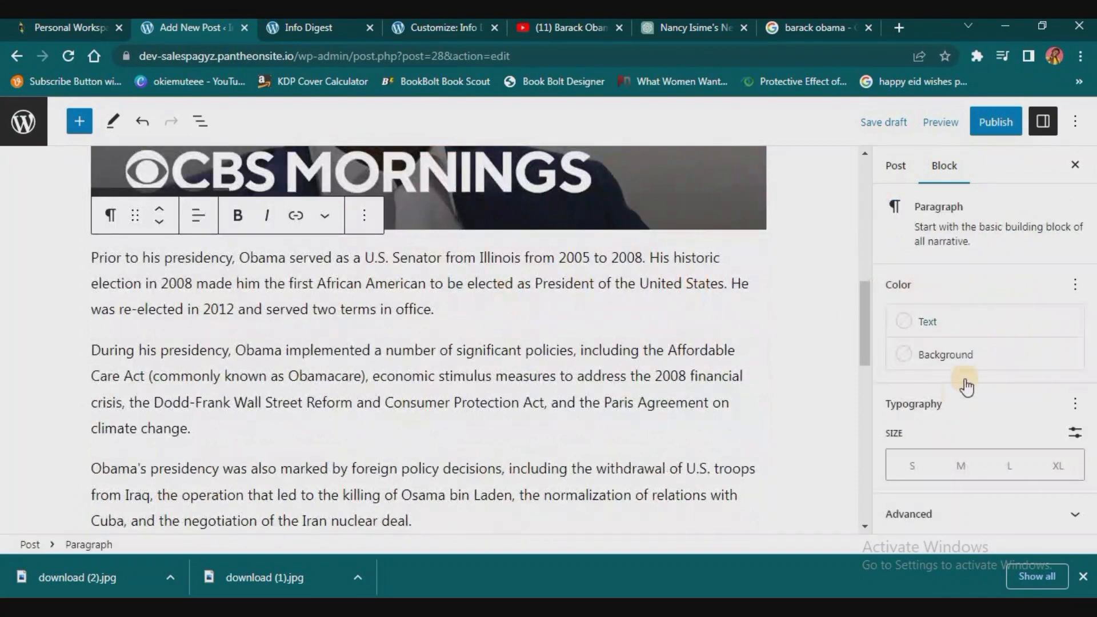
{"action": "left_click", "coordinate": [961, 468]}
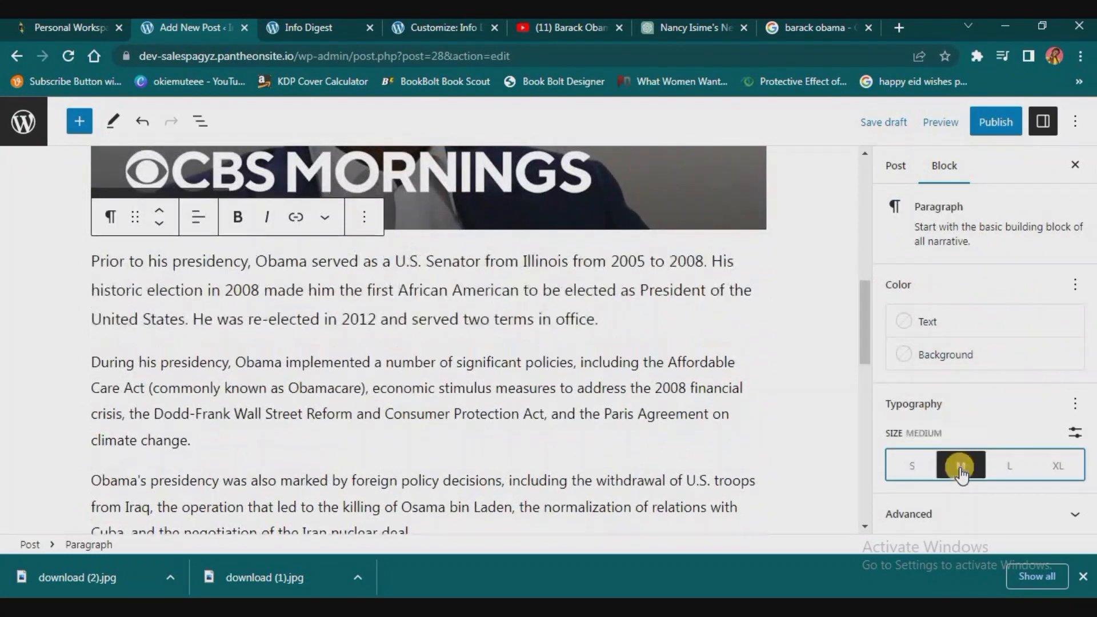
{"action": "left_click", "coordinate": [995, 474]}
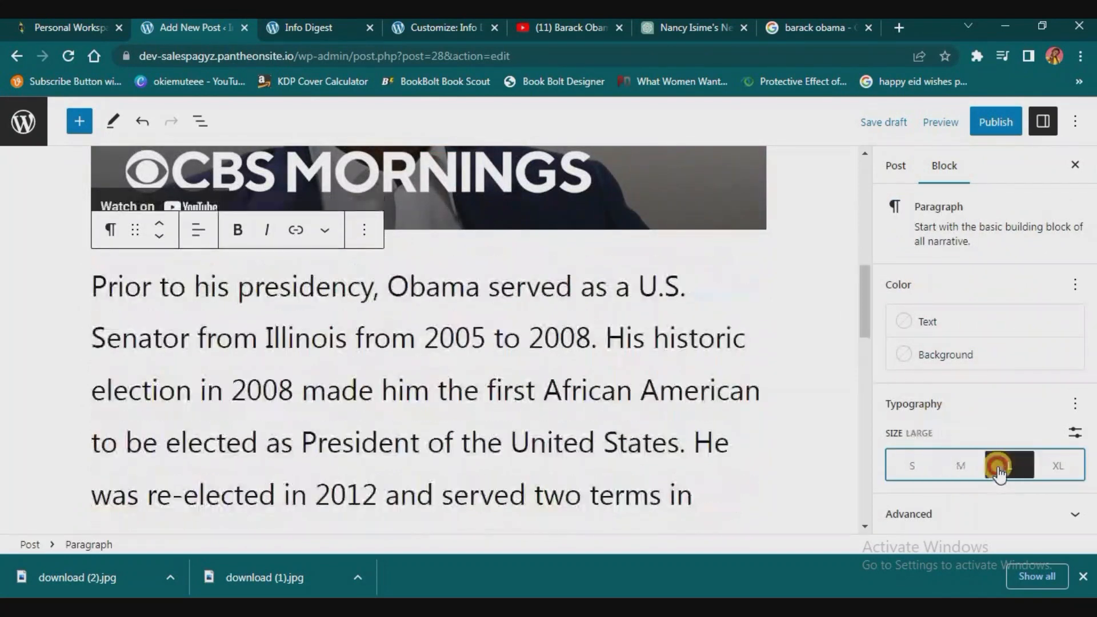
{"action": "left_click", "coordinate": [913, 464]}
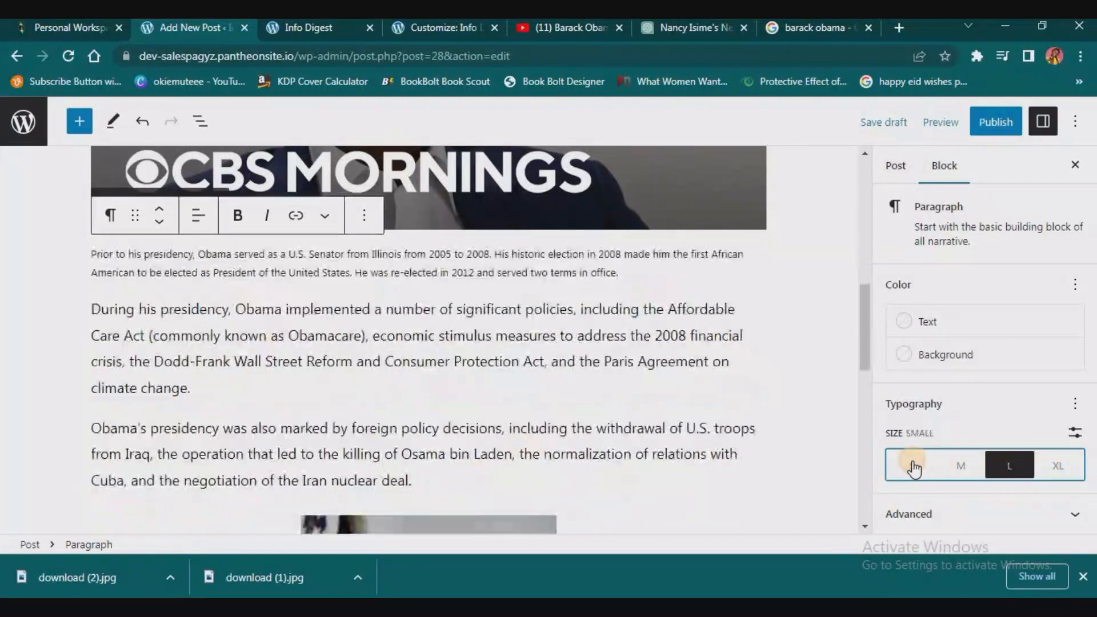
{"action": "left_click", "coordinate": [961, 467]}
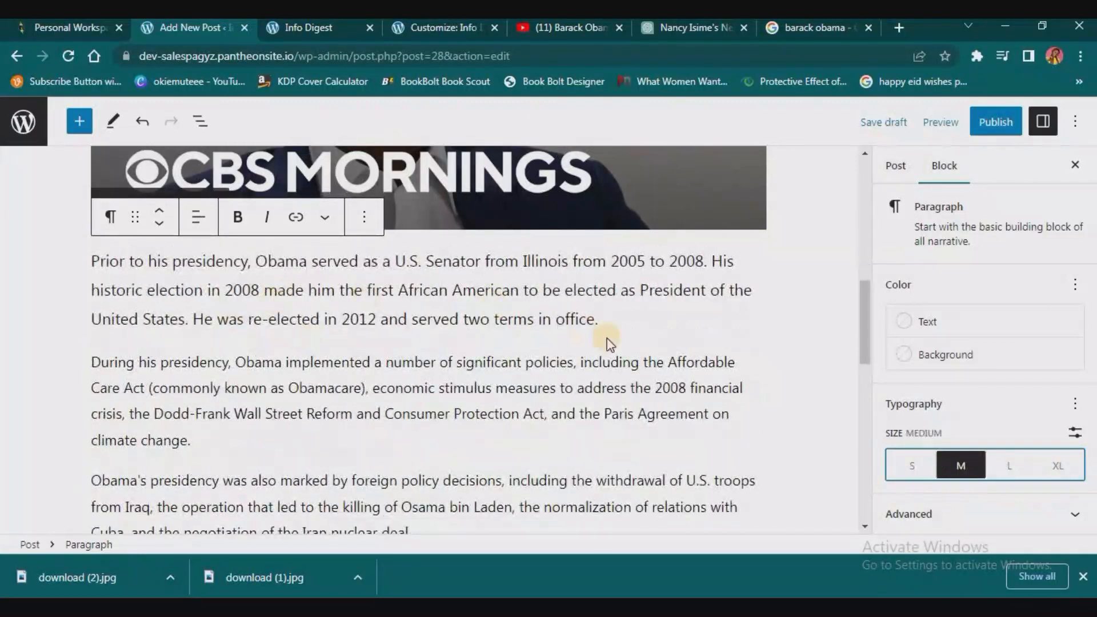
{"action": "left_click", "coordinate": [669, 342]}
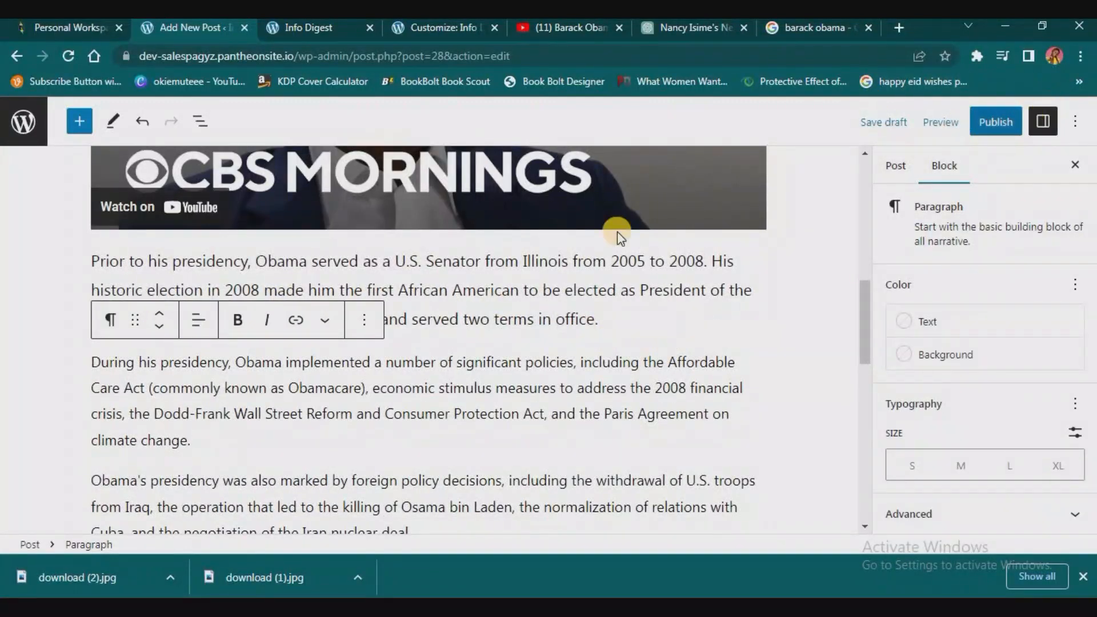
{"action": "scroll", "coordinate": [535, 277], "scroll_direction": "up", "scroll_amount": 10}
{"action": "left_click", "coordinate": [997, 122]}
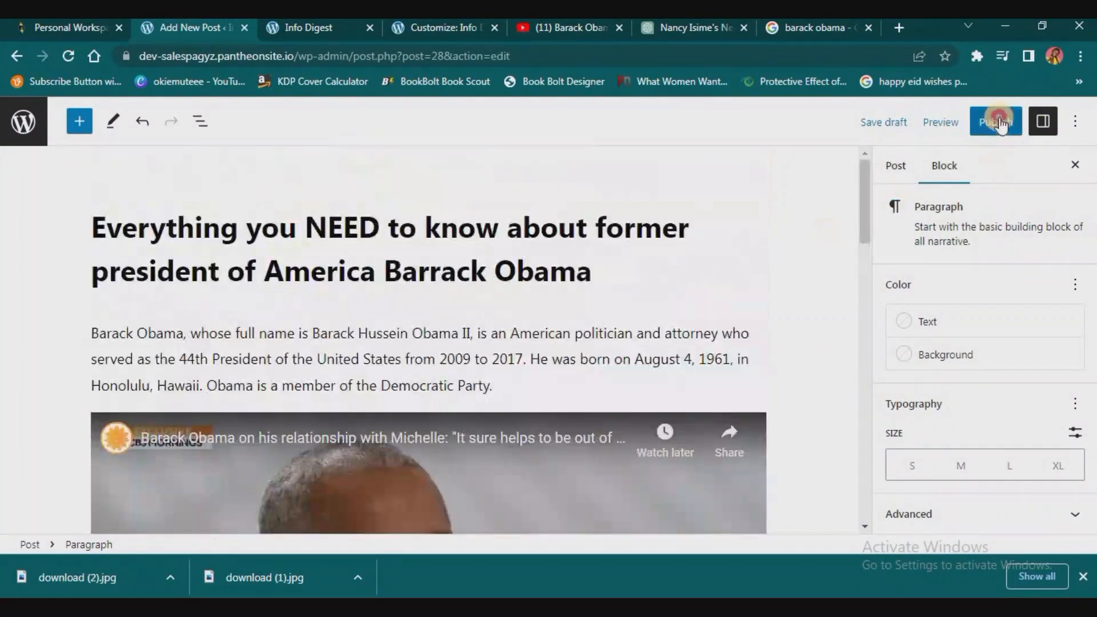
{"action": "left_click", "coordinate": [943, 120]}
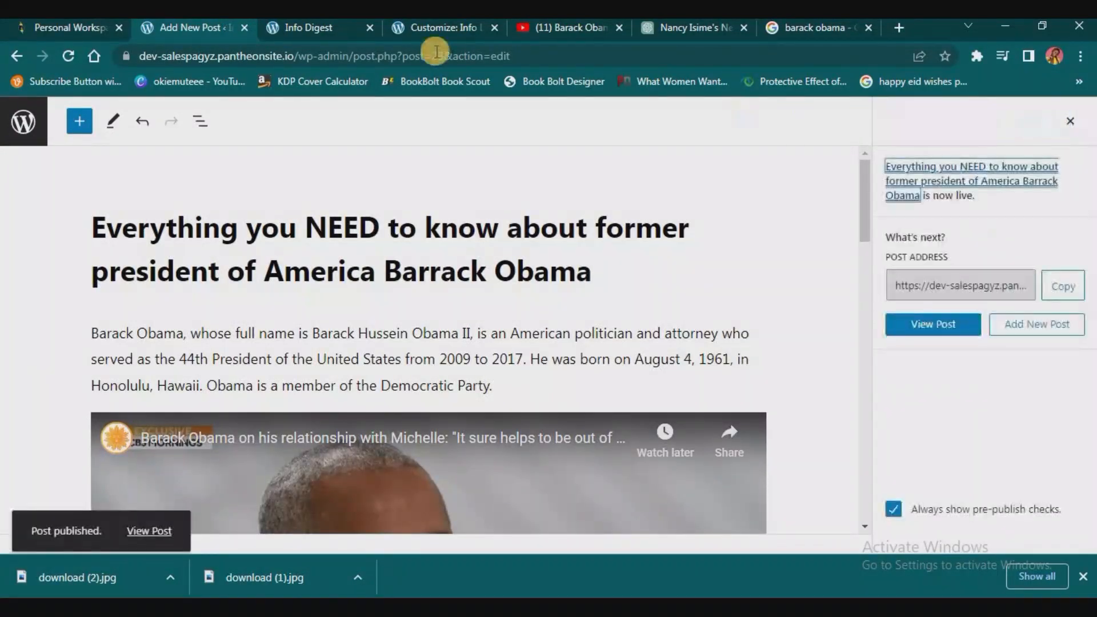
{"action": "left_click", "coordinate": [321, 29]}
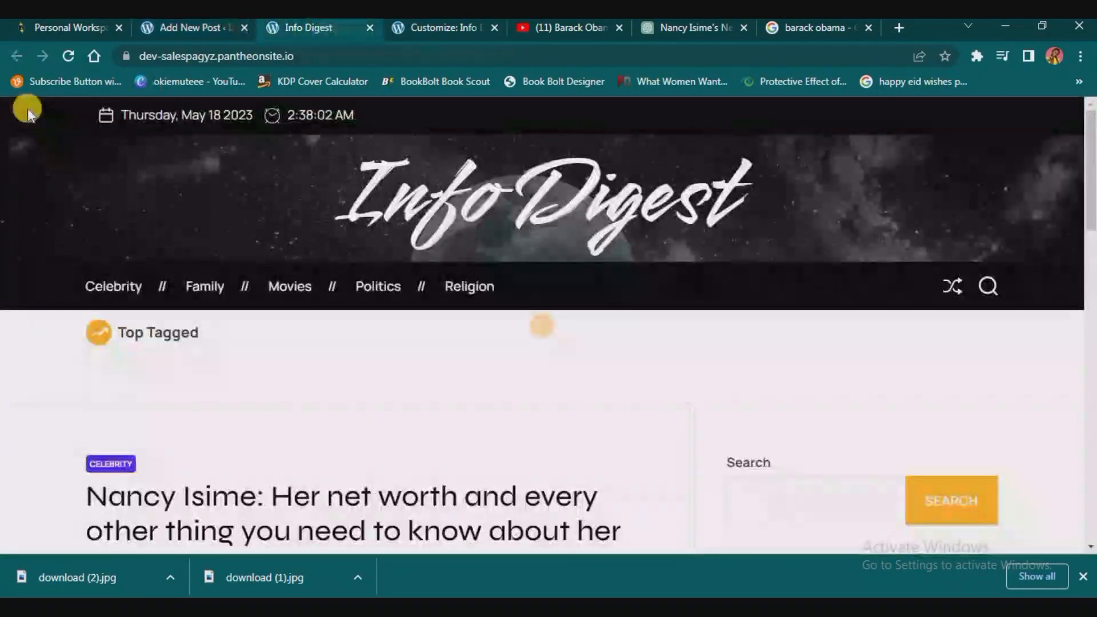
{"action": "left_click", "coordinate": [70, 51]}
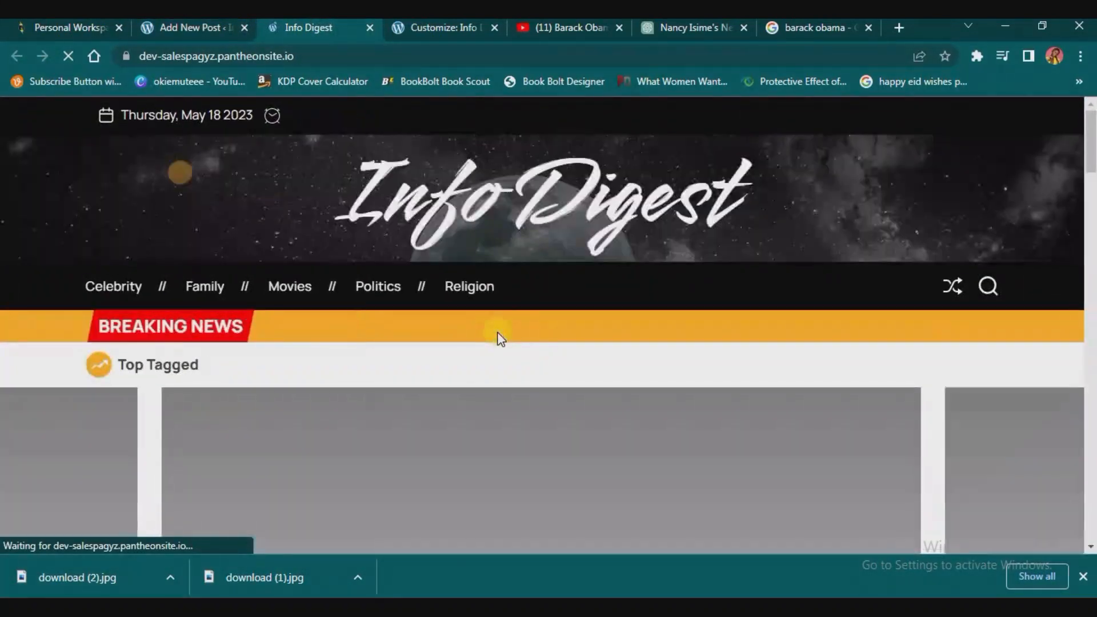
{"action": "scroll", "coordinate": [499, 332], "scroll_direction": "down", "scroll_amount": 4}
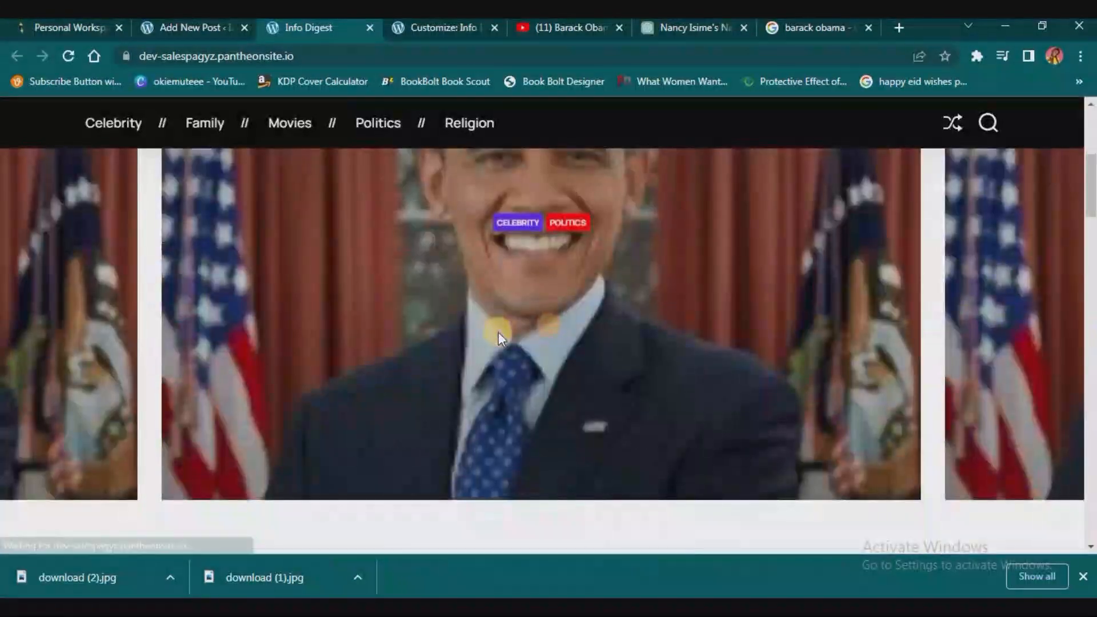
{"action": "scroll", "coordinate": [716, 320], "scroll_direction": "down", "scroll_amount": 2}
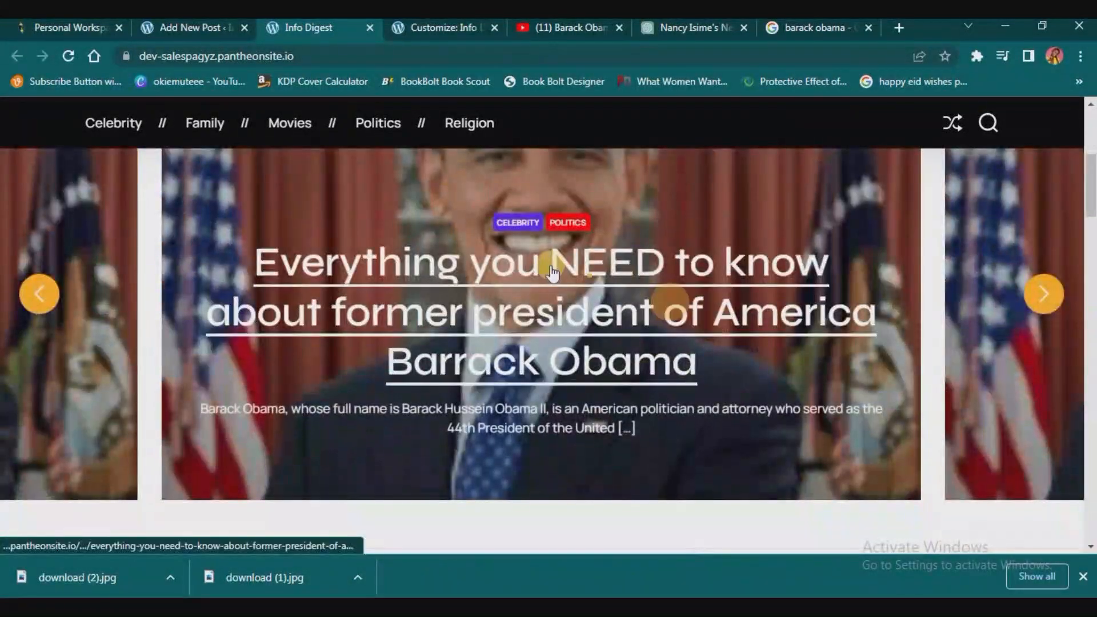
{"action": "scroll", "coordinate": [558, 266], "scroll_direction": "down", "scroll_amount": 4}
{"action": "scroll", "coordinate": [552, 273], "scroll_direction": "up", "scroll_amount": 10}
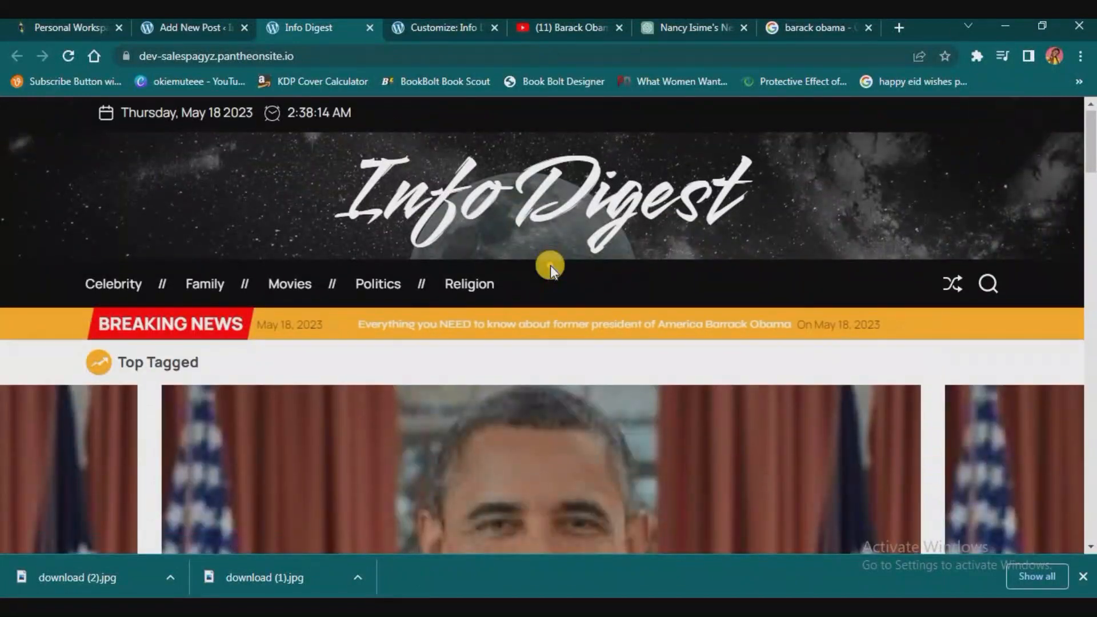
{"action": "scroll", "coordinate": [551, 265], "scroll_direction": "down", "scroll_amount": 5}
{"action": "scroll", "coordinate": [550, 265], "scroll_direction": "down", "scroll_amount": 6}
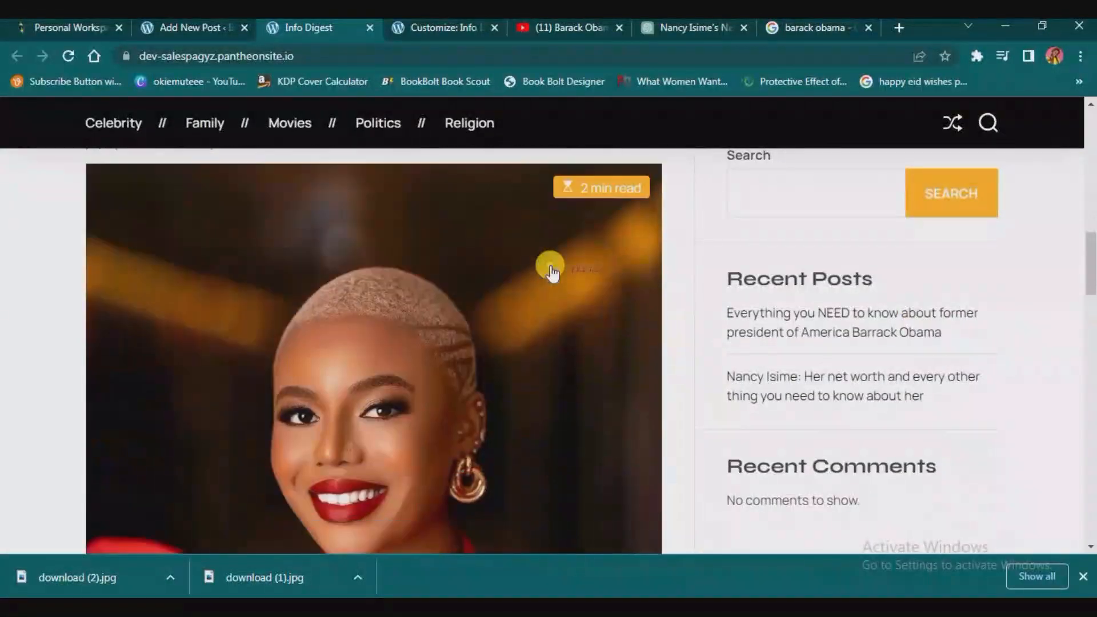
{"action": "scroll", "coordinate": [550, 269], "scroll_direction": "down", "scroll_amount": 8}
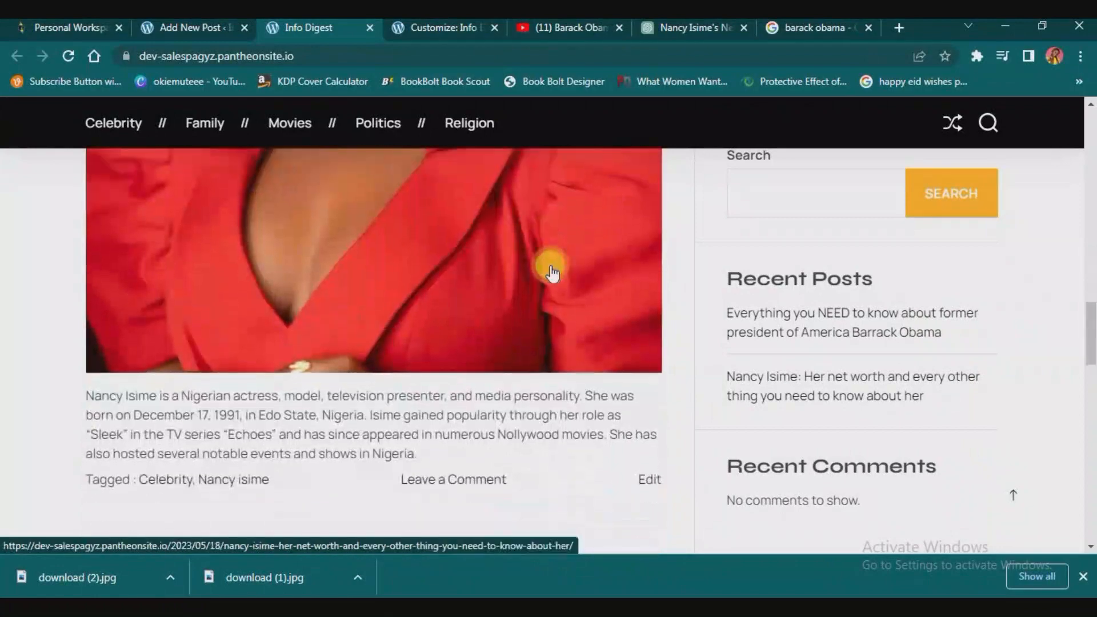
{"action": "scroll", "coordinate": [551, 269], "scroll_direction": "down", "scroll_amount": 10}
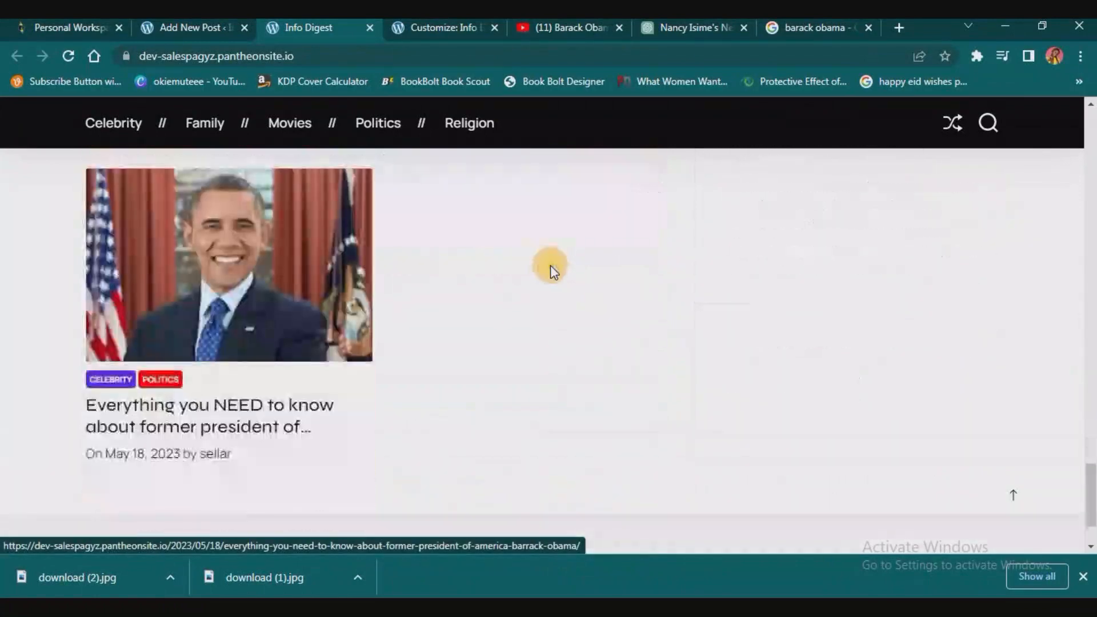
{"action": "scroll", "coordinate": [551, 265], "scroll_direction": "up", "scroll_amount": 4}
{"action": "scroll", "coordinate": [460, 297], "scroll_direction": "down", "scroll_amount": 4}
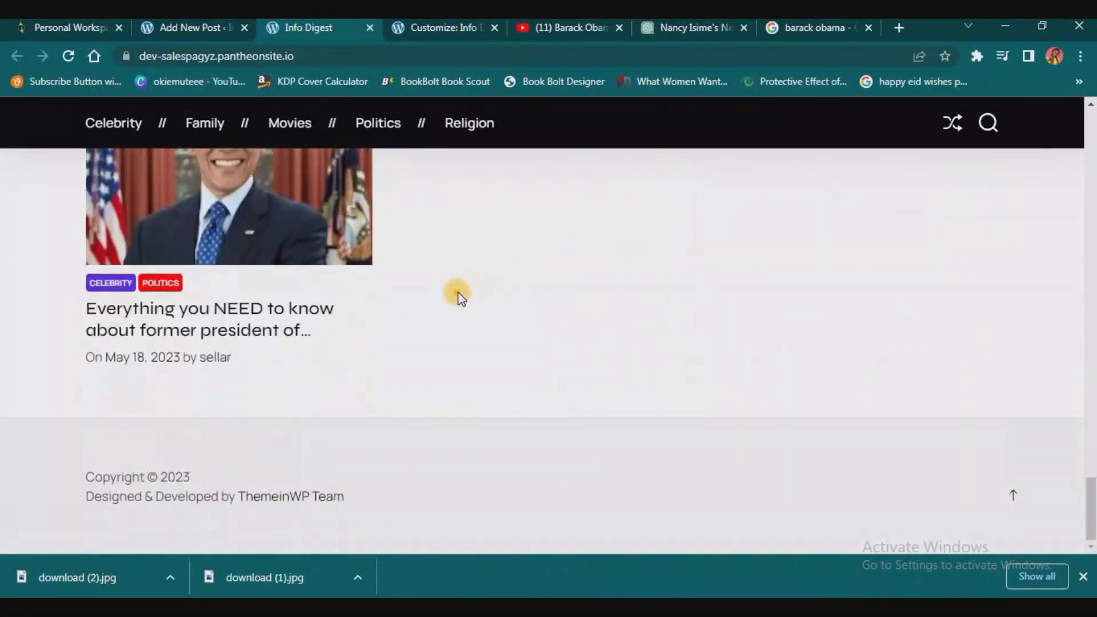
{"action": "left_click", "coordinate": [1083, 577]}
{"action": "scroll", "coordinate": [406, 296], "scroll_direction": "up", "scroll_amount": 8}
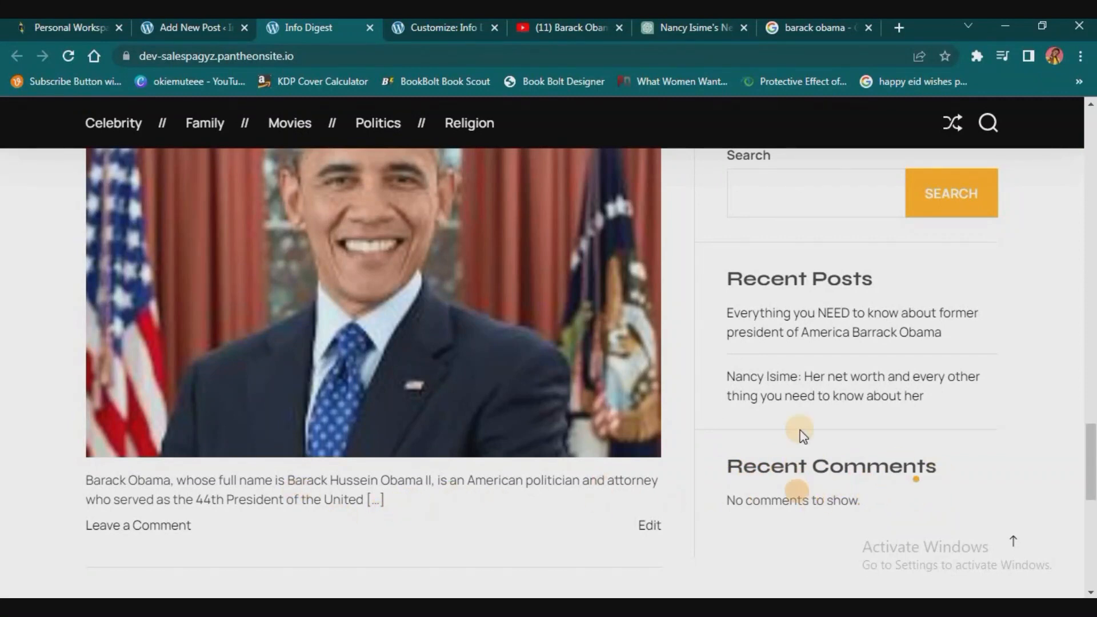
{"action": "left_click", "coordinate": [191, 29]}
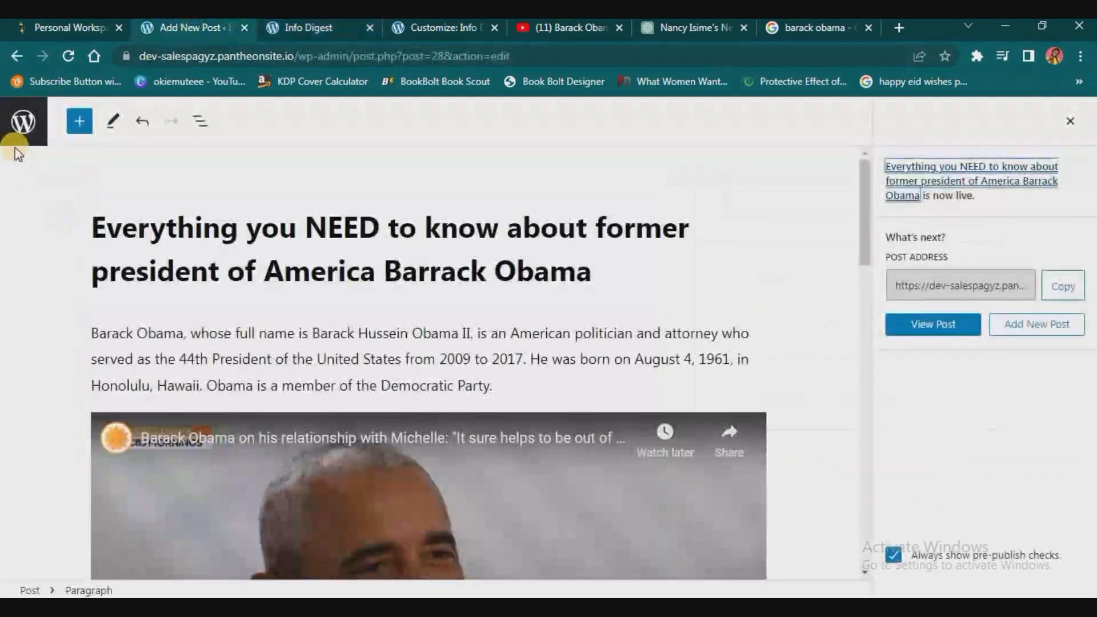
Return to the admin Posts list and head for Appearance > Widgets.
{"action": "left_click", "coordinate": [24, 129]}
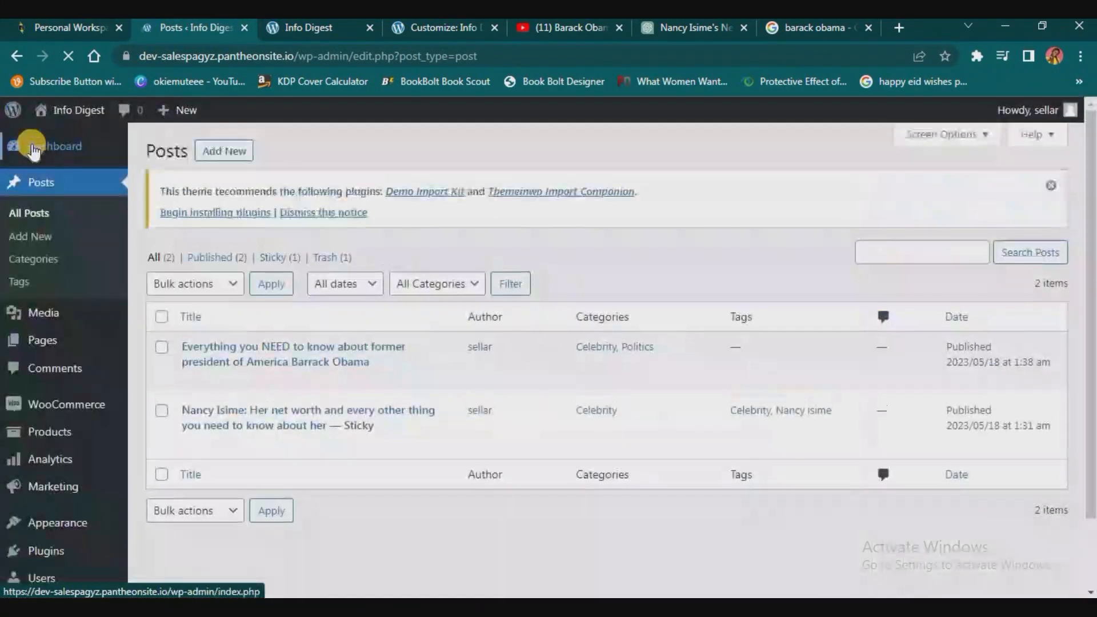
{"action": "scroll", "coordinate": [44, 409], "scroll_direction": "down", "scroll_amount": 2}
{"action": "mouse_move", "coordinate": [71, 443]}
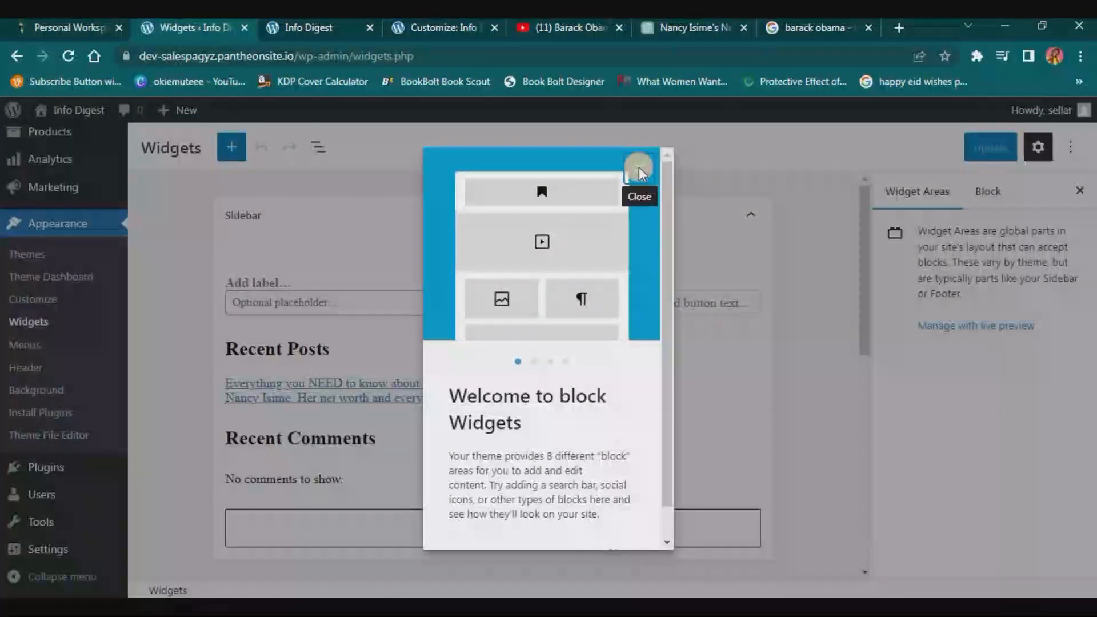
Dismiss the widgets welcome message and look over the sidebar widgets.
{"action": "left_click", "coordinate": [639, 172]}
{"action": "scroll", "coordinate": [539, 346], "scroll_direction": "down", "scroll_amount": 5}
{"action": "scroll", "coordinate": [400, 252], "scroll_direction": "up", "scroll_amount": 1}
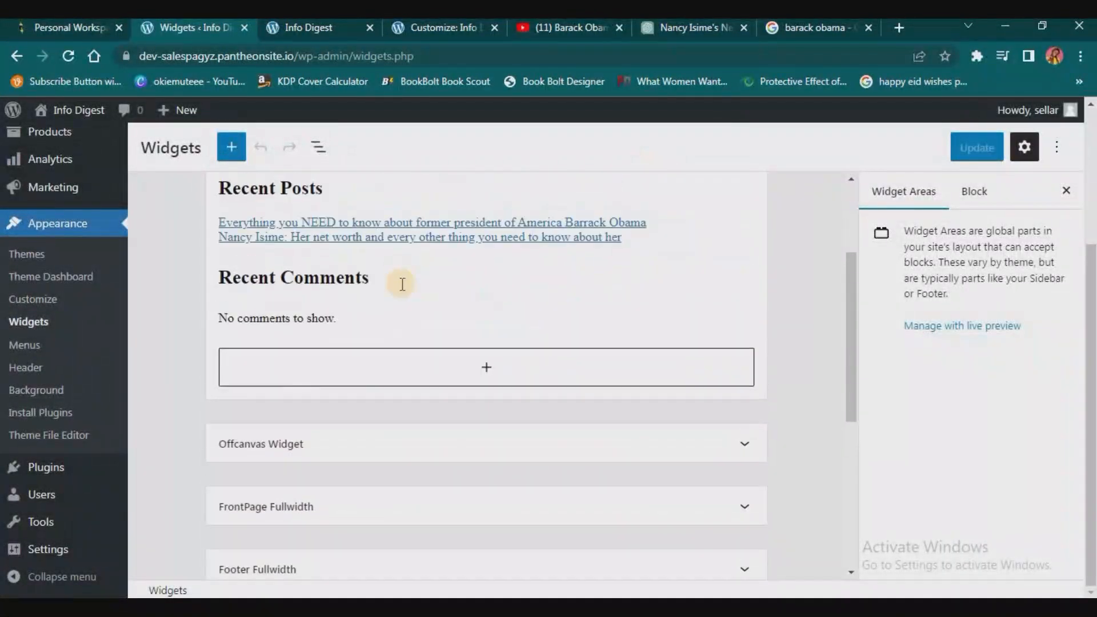
{"action": "scroll", "coordinate": [369, 275], "scroll_direction": "up", "scroll_amount": 1}
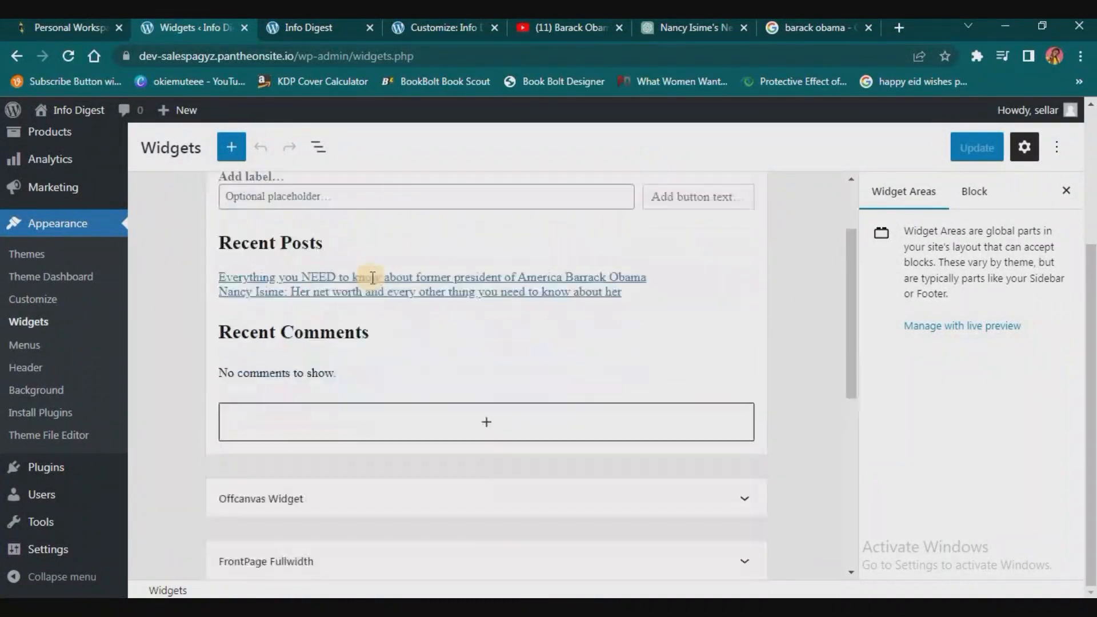
{"action": "scroll", "coordinate": [374, 276], "scroll_direction": "down", "scroll_amount": 1}
Remove the Recent Comments heading block from the sidebar.
{"action": "left_click", "coordinate": [372, 278]}
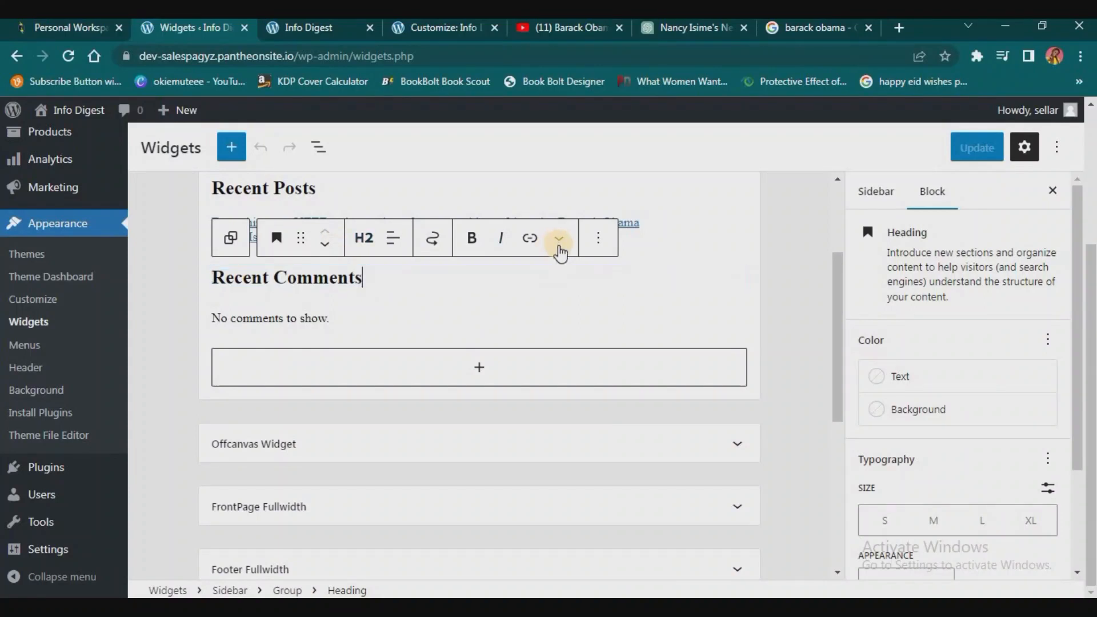
{"action": "mouse_move", "coordinate": [468, 311]}
{"action": "scroll", "coordinate": [468, 312], "scroll_direction": "down", "scroll_amount": 5}
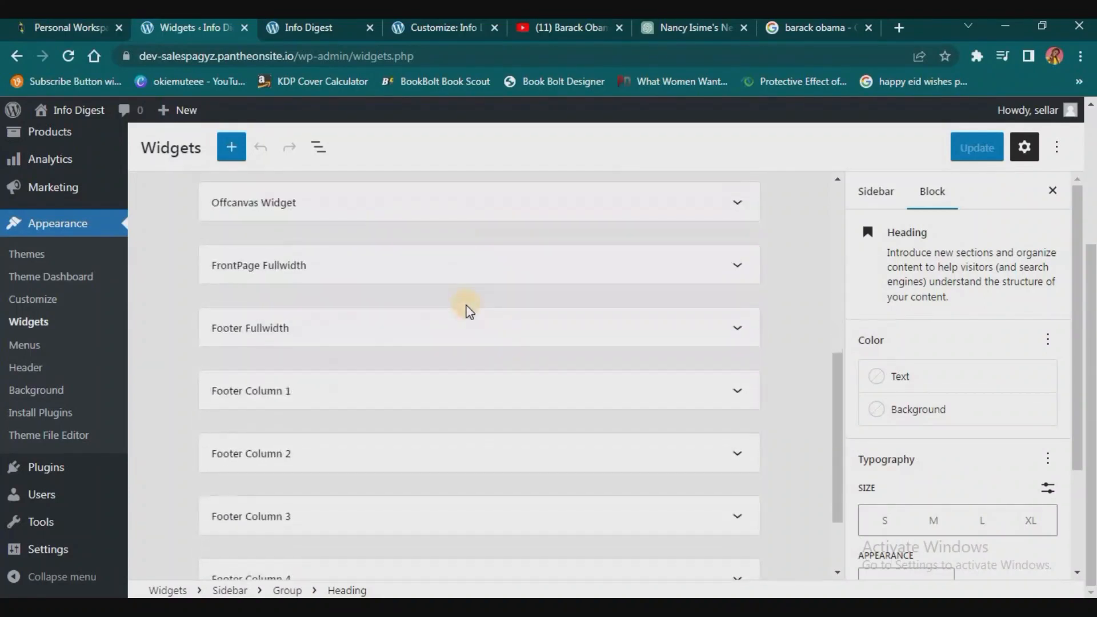
{"action": "scroll", "coordinate": [467, 312], "scroll_direction": "down", "scroll_amount": 1}
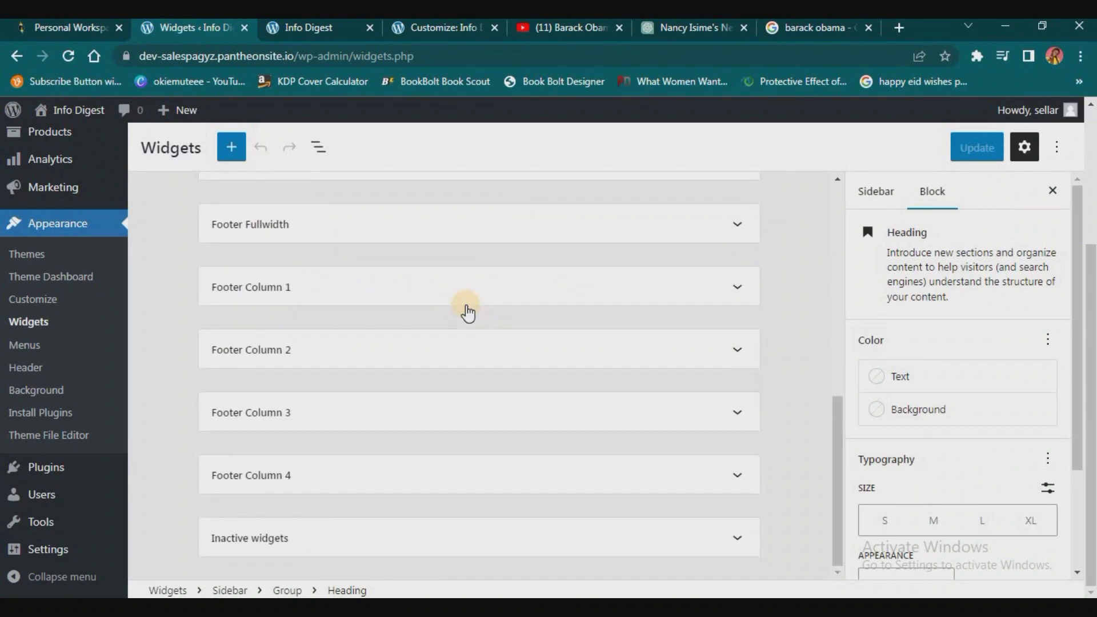
{"action": "scroll", "coordinate": [467, 312], "scroll_direction": "up", "scroll_amount": 3}
{"action": "scroll", "coordinate": [467, 311], "scroll_direction": "up", "scroll_amount": 4}
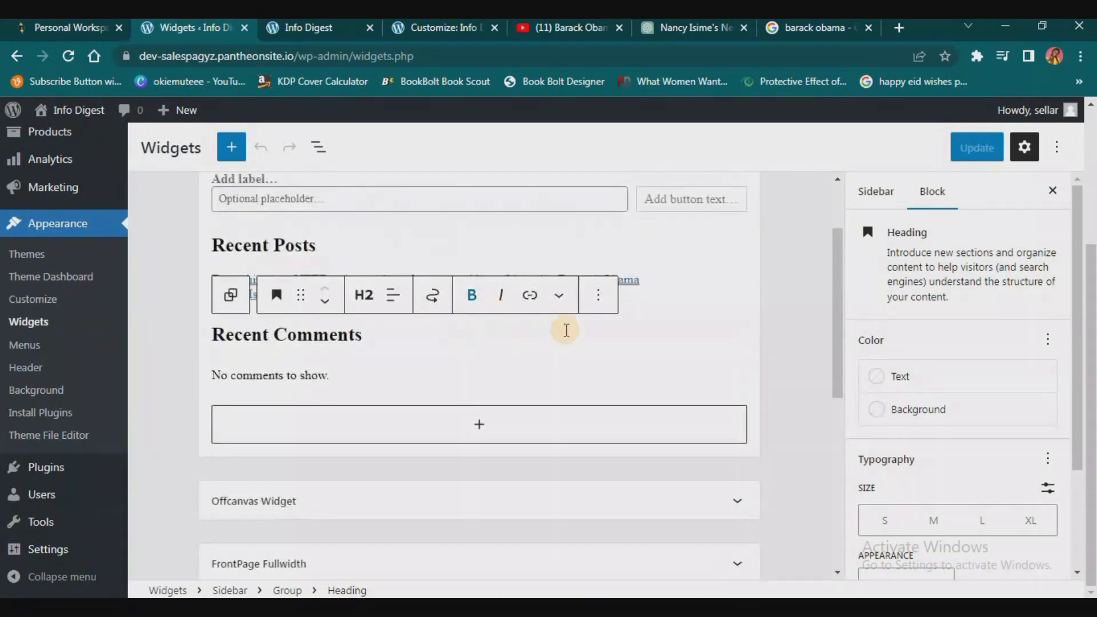
{"action": "left_click", "coordinate": [597, 299]}
{"action": "scroll", "coordinate": [669, 555], "scroll_direction": "down", "scroll_amount": 2}
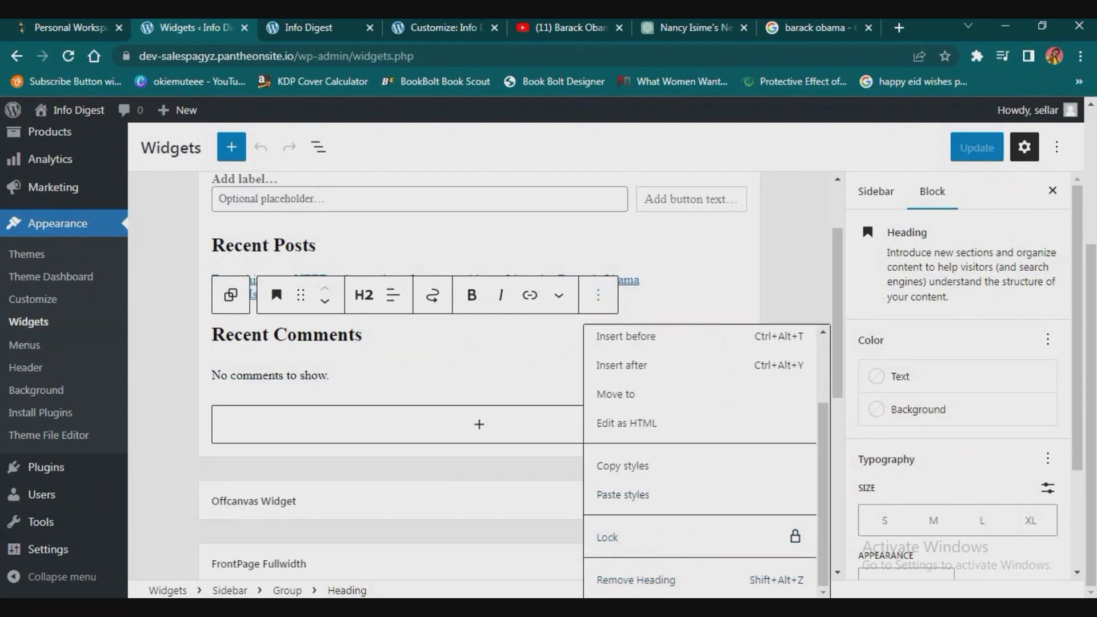
{"action": "left_click", "coordinate": [657, 581]}
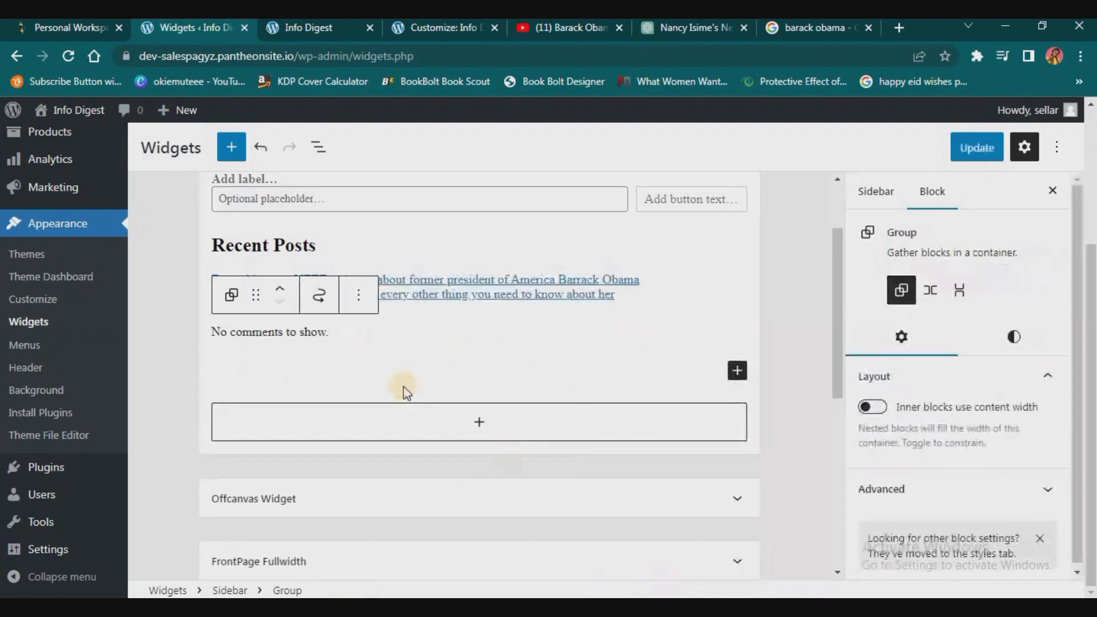
Remove the group holding the 'No comments to show.' message.
{"action": "left_click", "coordinate": [317, 342]}
{"action": "left_click", "coordinate": [357, 303]}
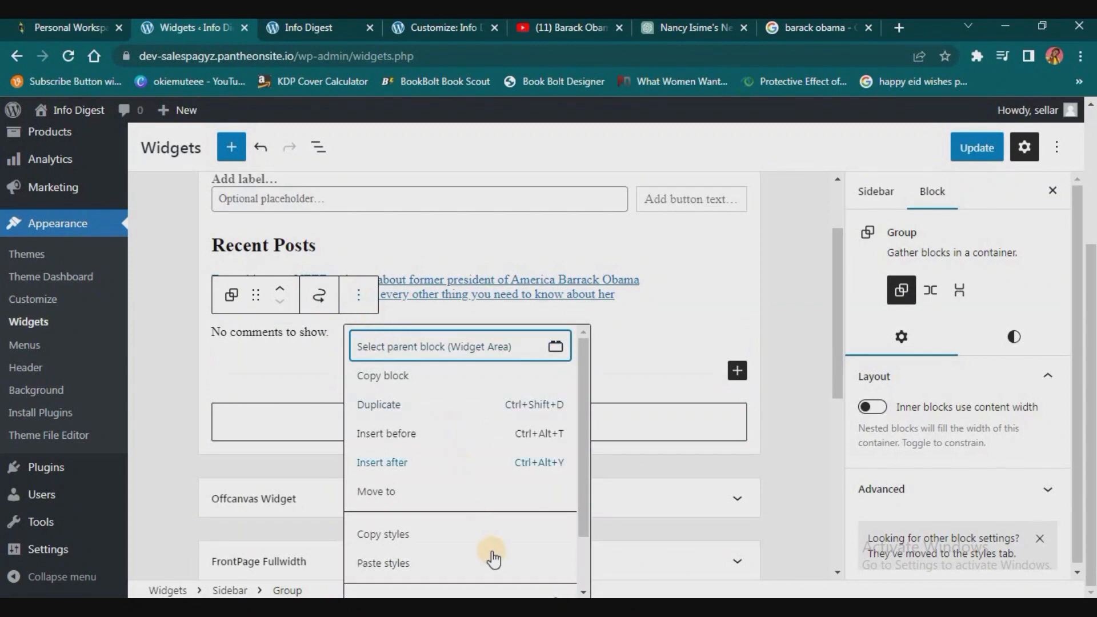
{"action": "scroll", "coordinate": [493, 559], "scroll_direction": "down", "scroll_amount": 1}
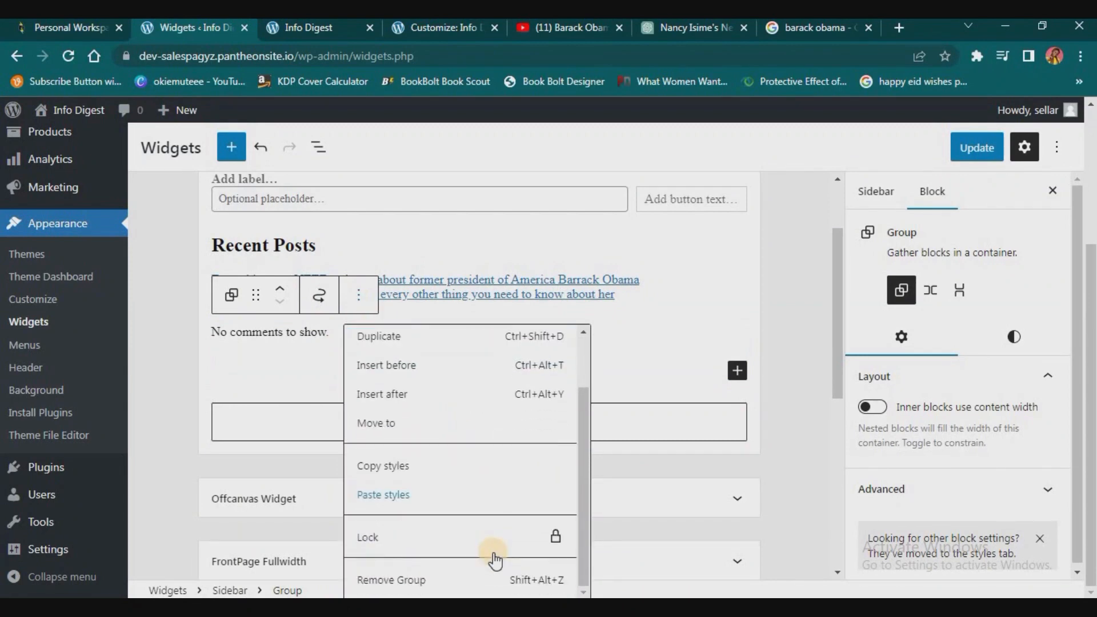
{"action": "left_click", "coordinate": [455, 578]}
{"action": "left_click", "coordinate": [529, 386]}
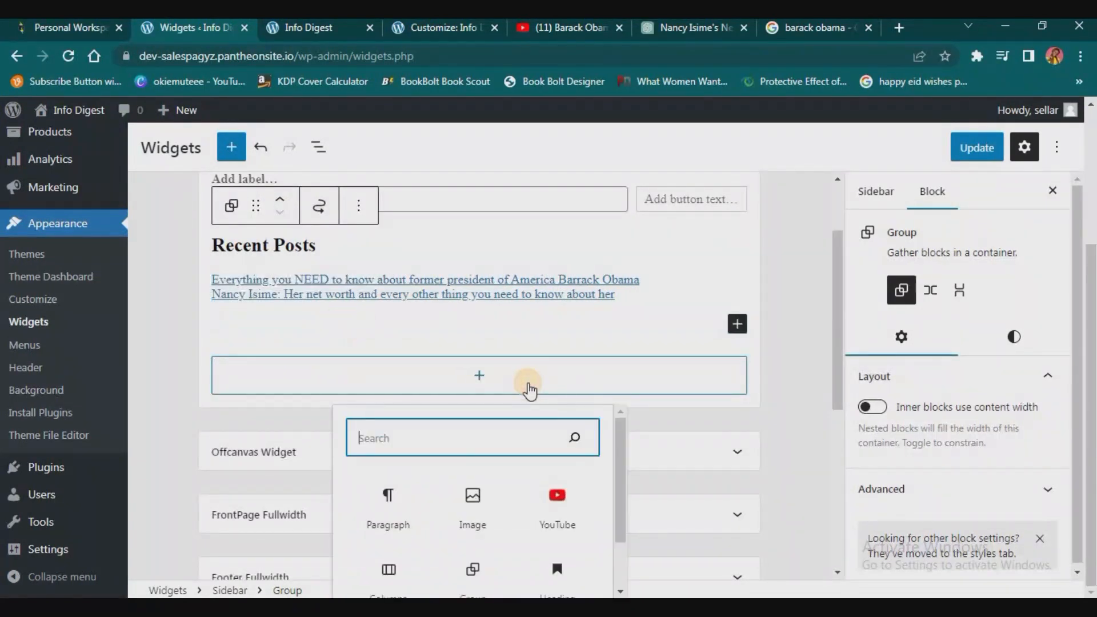
{"action": "left_click", "coordinate": [778, 388]}
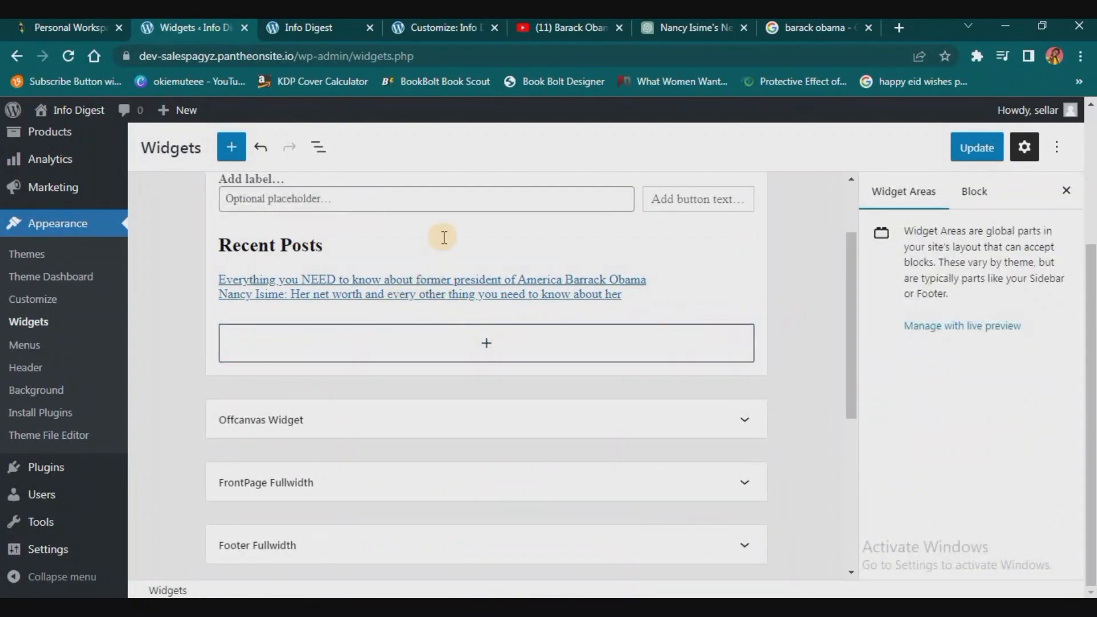
Add a sidebar YouTube block with the Obama CBS Mornings link and save the widgets with Update.
{"action": "scroll", "coordinate": [446, 231], "scroll_direction": "up", "scroll_amount": 3}
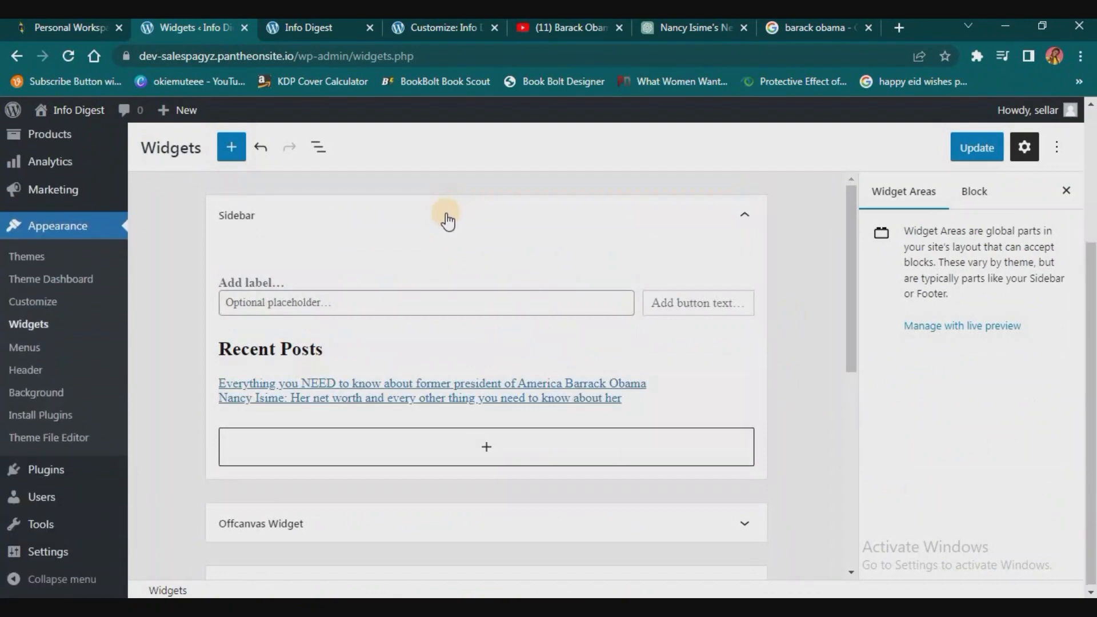
{"action": "left_click", "coordinate": [485, 451]}
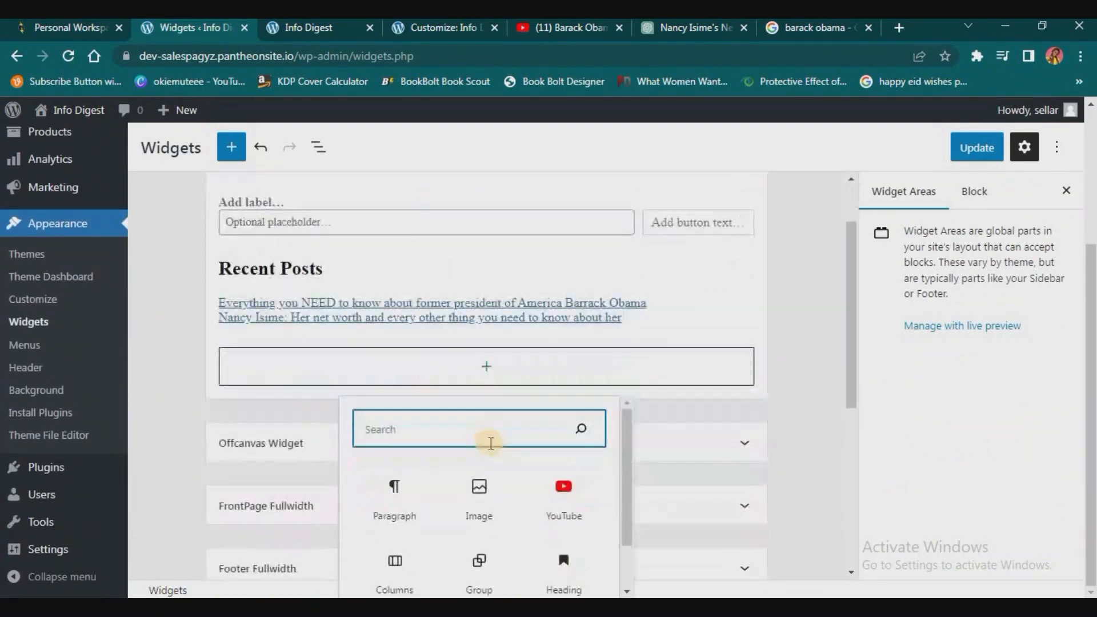
{"action": "scroll", "coordinate": [491, 444], "scroll_direction": "down", "scroll_amount": 1}
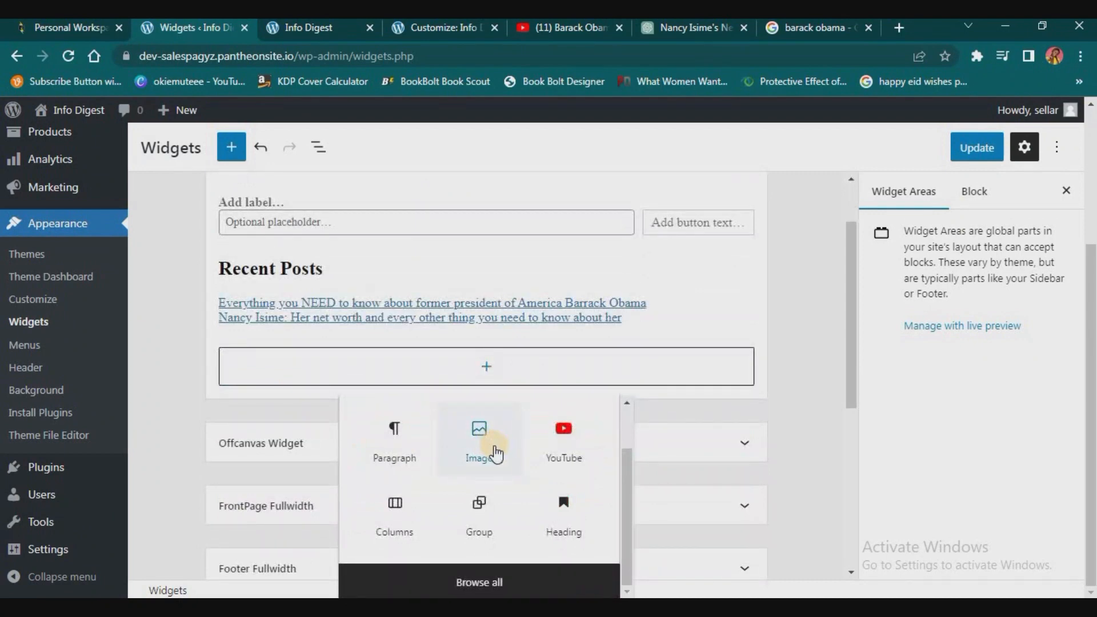
{"action": "left_click", "coordinate": [564, 440]}
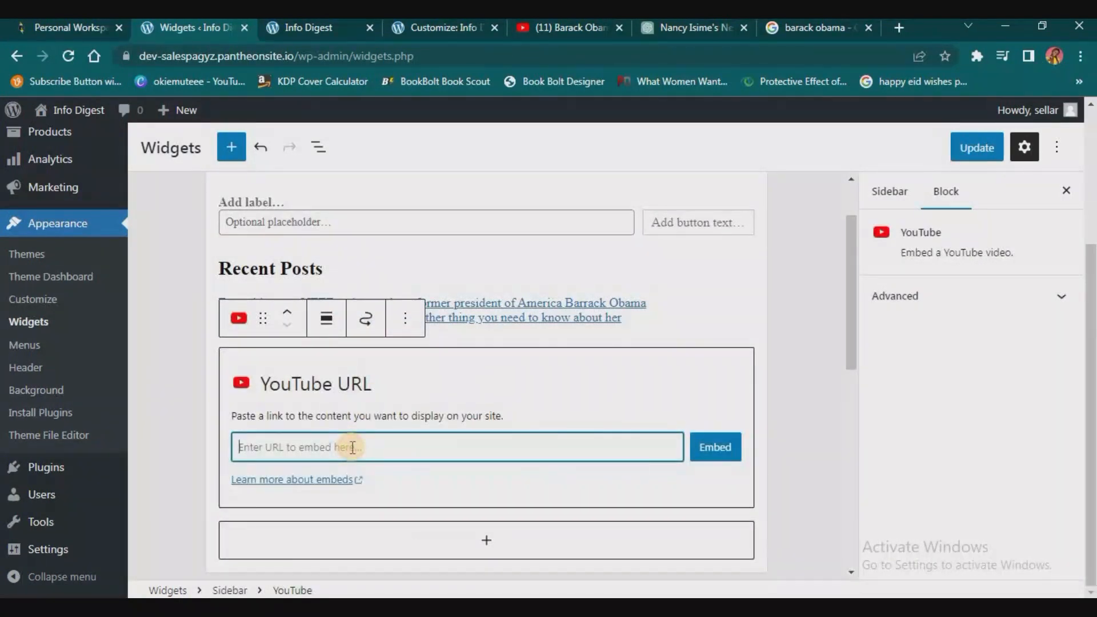
{"action": "key", "text": "ctrl+v"}
{"action": "left_click", "coordinate": [712, 446]}
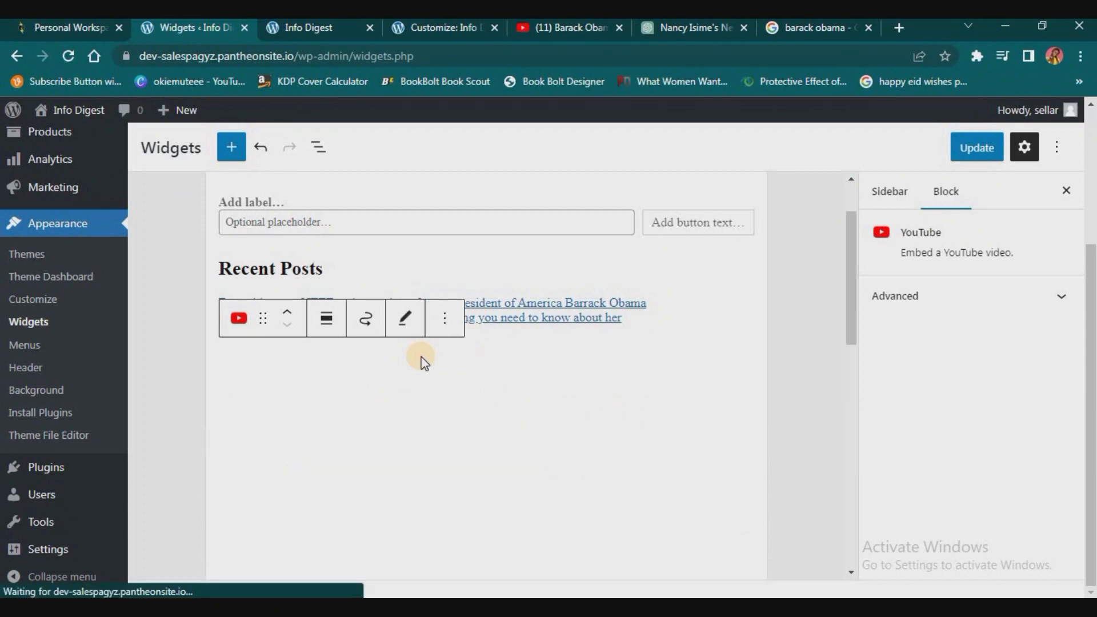
{"action": "left_click", "coordinate": [957, 149]}
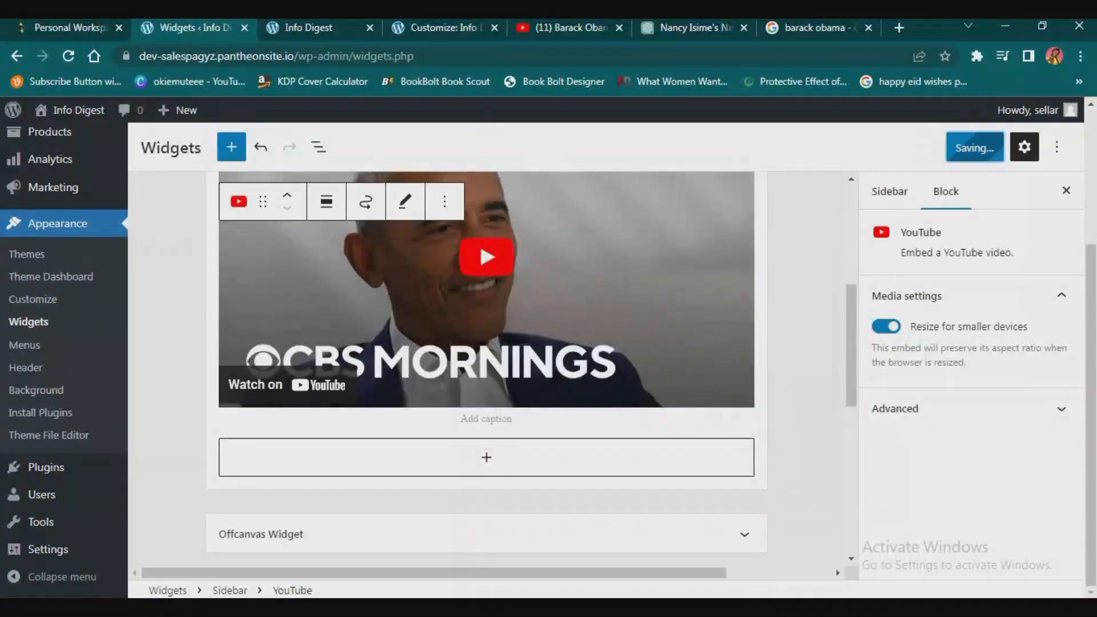
Reload the Info Digest homepage and scroll to the Obama video under Recent Posts.
{"action": "left_click", "coordinate": [329, 25]}
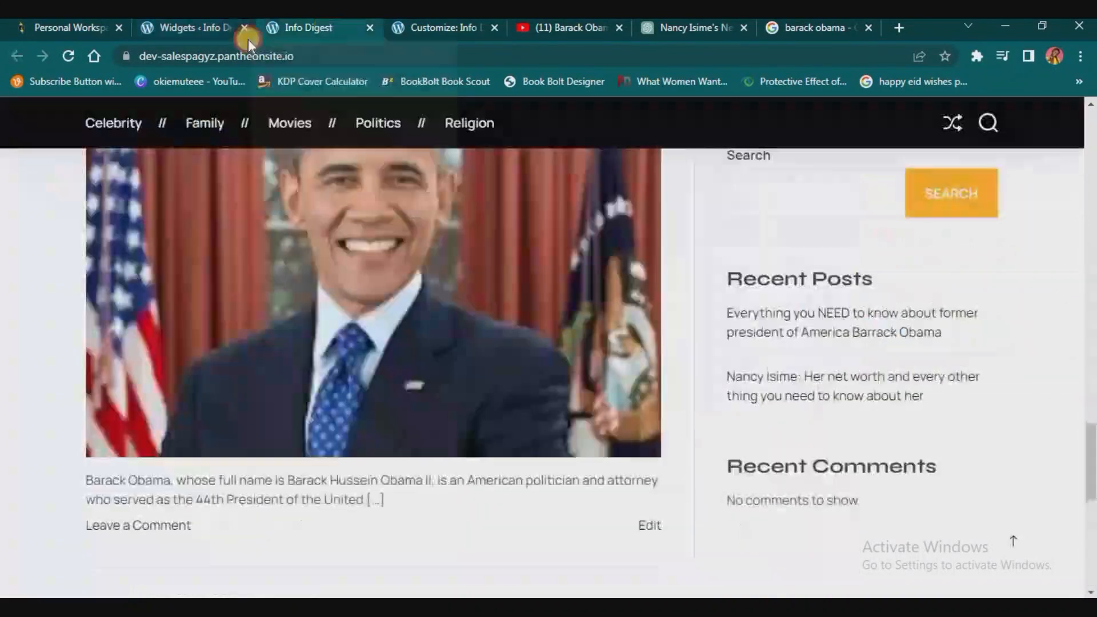
{"action": "left_click", "coordinate": [70, 56]}
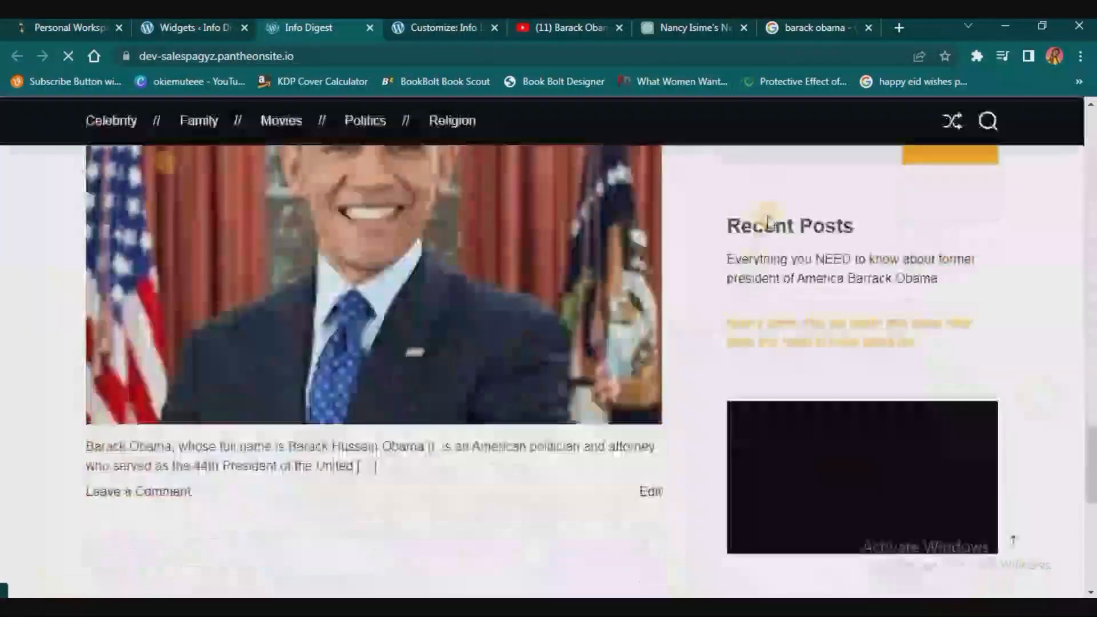
{"action": "scroll", "coordinate": [837, 345], "scroll_direction": "up", "scroll_amount": 2}
{"action": "scroll", "coordinate": [835, 345], "scroll_direction": "down", "scroll_amount": 3}
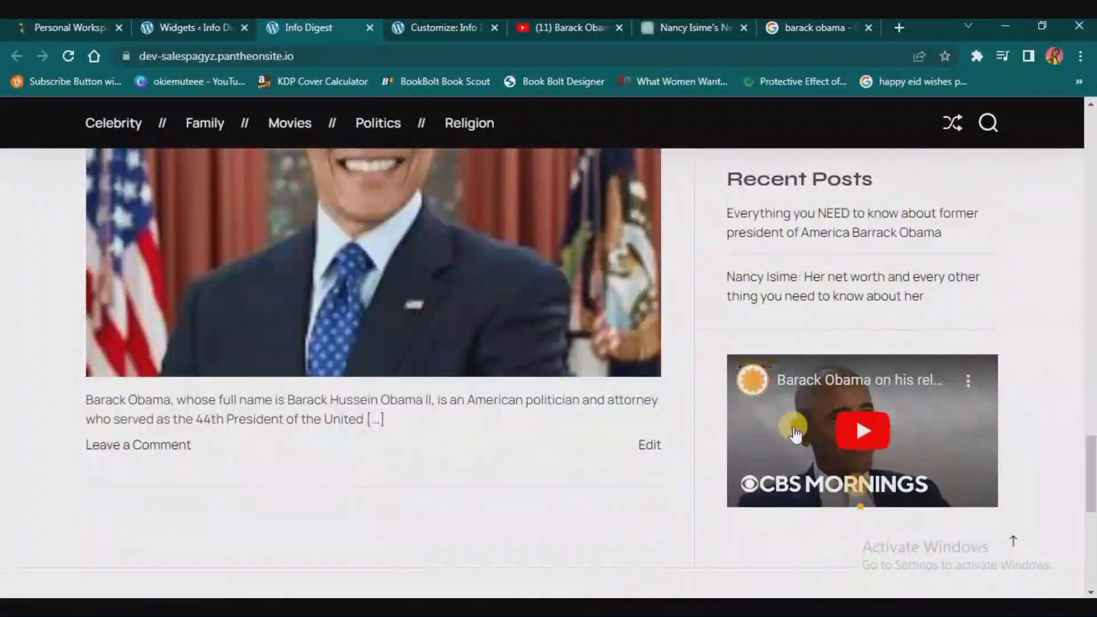
{"action": "scroll", "coordinate": [912, 459], "scroll_direction": "up", "scroll_amount": 10}
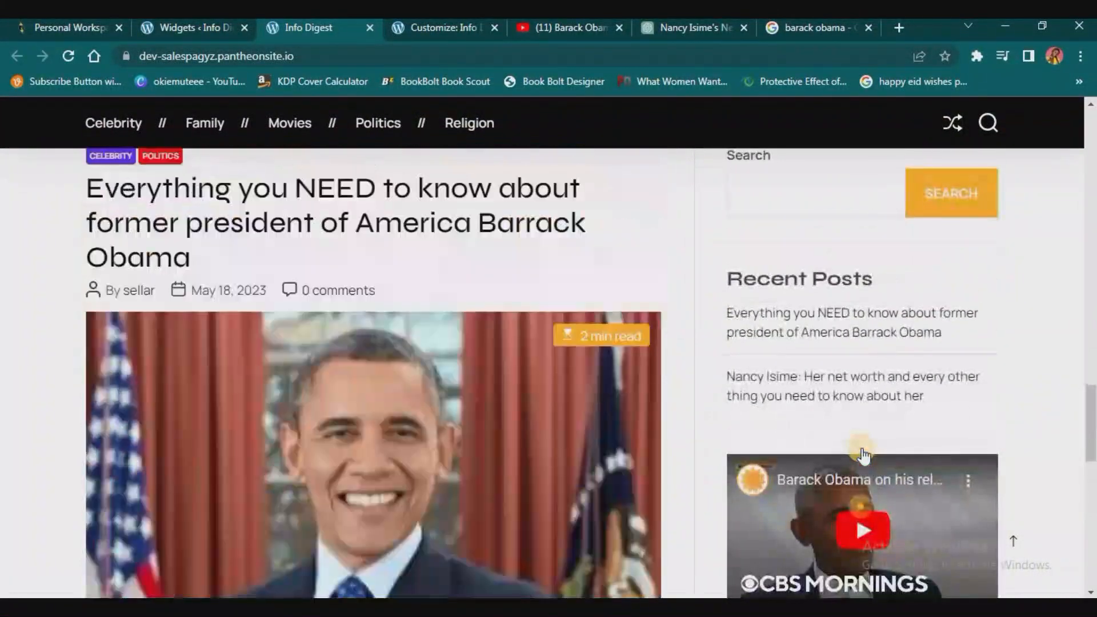
{"action": "scroll", "coordinate": [863, 455], "scroll_direction": "up", "scroll_amount": 3}
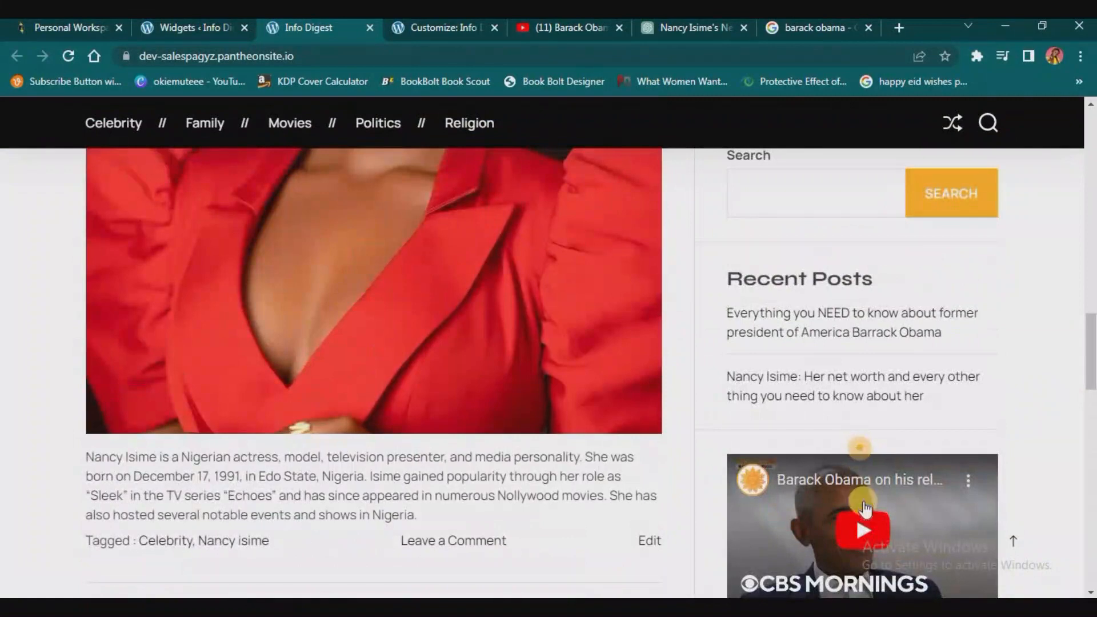
{"action": "scroll", "coordinate": [856, 454], "scroll_direction": "down", "scroll_amount": 6}
{"action": "scroll", "coordinate": [855, 433], "scroll_direction": "down", "scroll_amount": 4}
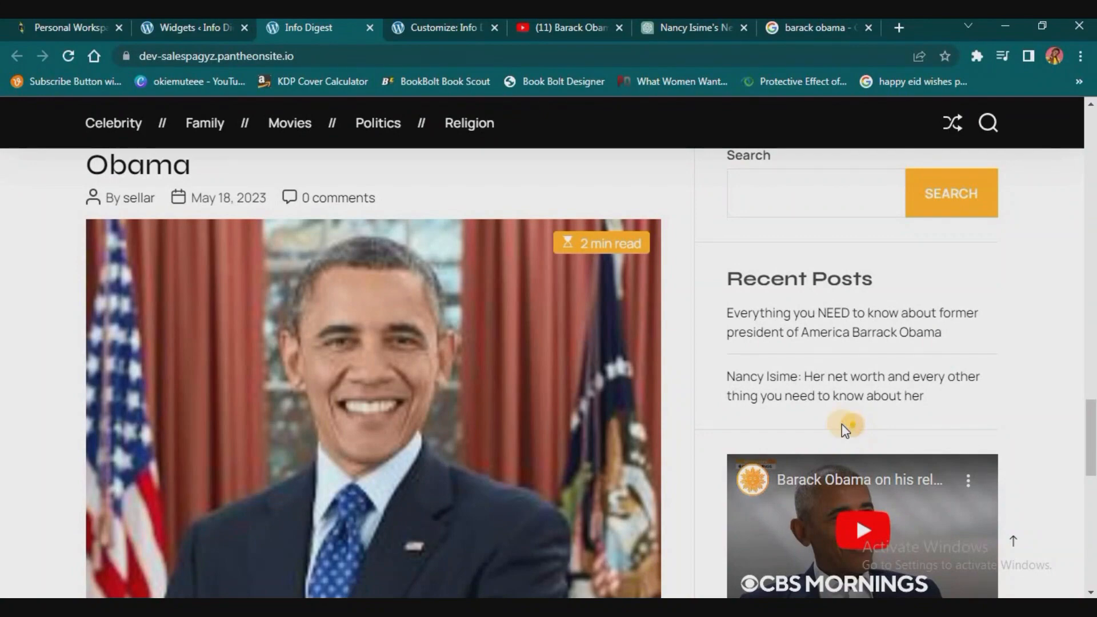
{"action": "scroll", "coordinate": [831, 409], "scroll_direction": "up", "scroll_amount": 15}
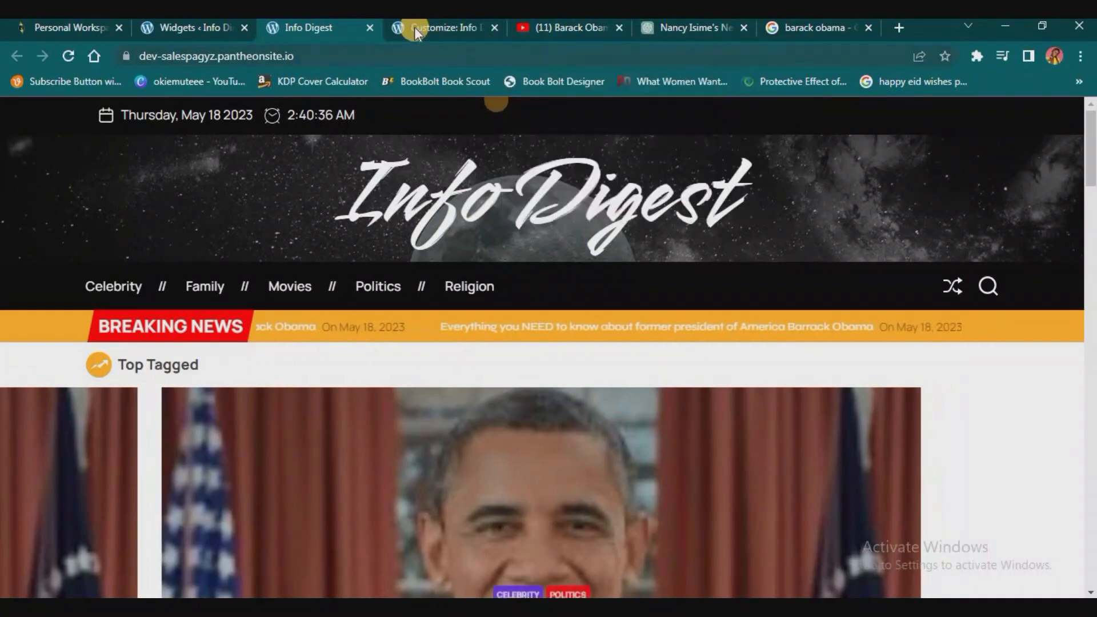
Reload the Customizer, glance at Homepage Settings, then go to Theme Options.
{"action": "left_click", "coordinate": [414, 27]}
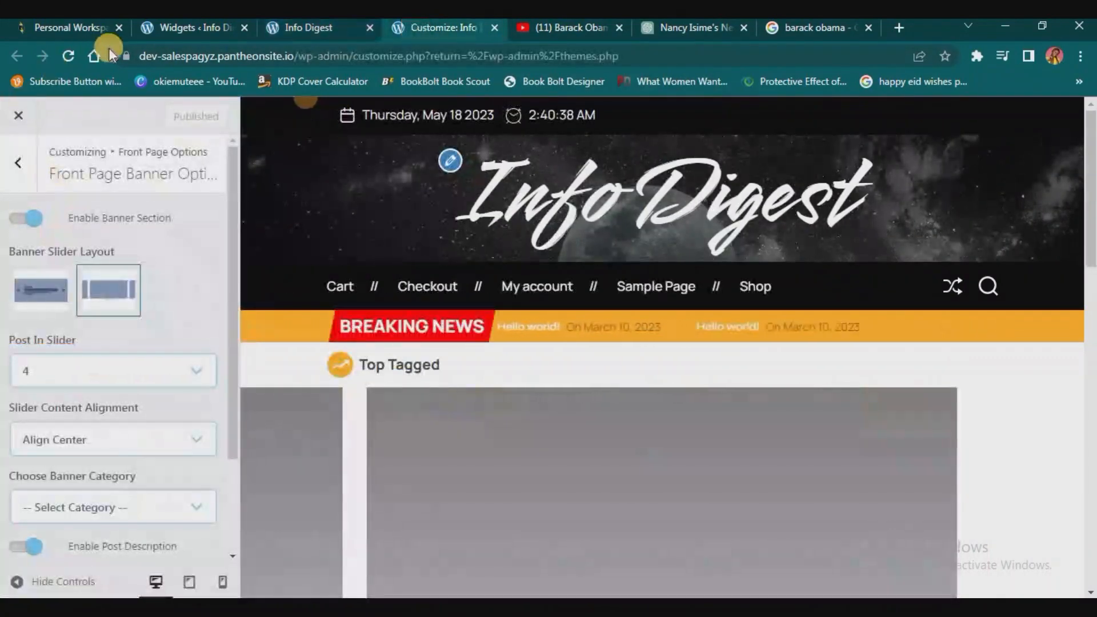
{"action": "left_click", "coordinate": [65, 56]}
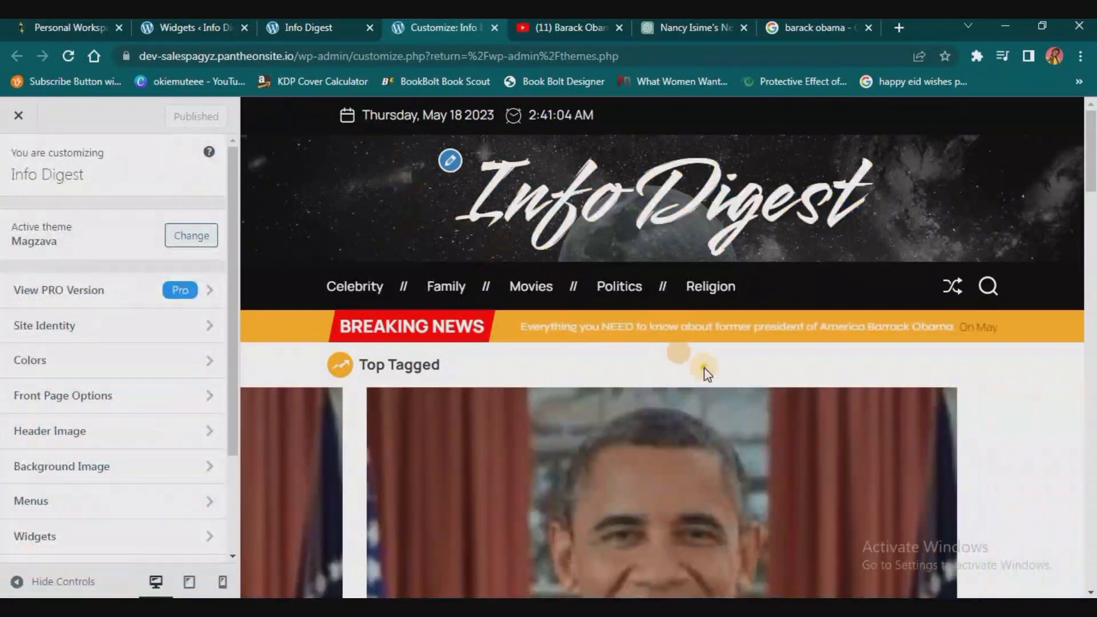
{"action": "scroll", "coordinate": [705, 370], "scroll_direction": "down", "scroll_amount": 2}
{"action": "scroll", "coordinate": [705, 370], "scroll_direction": "down", "scroll_amount": 3}
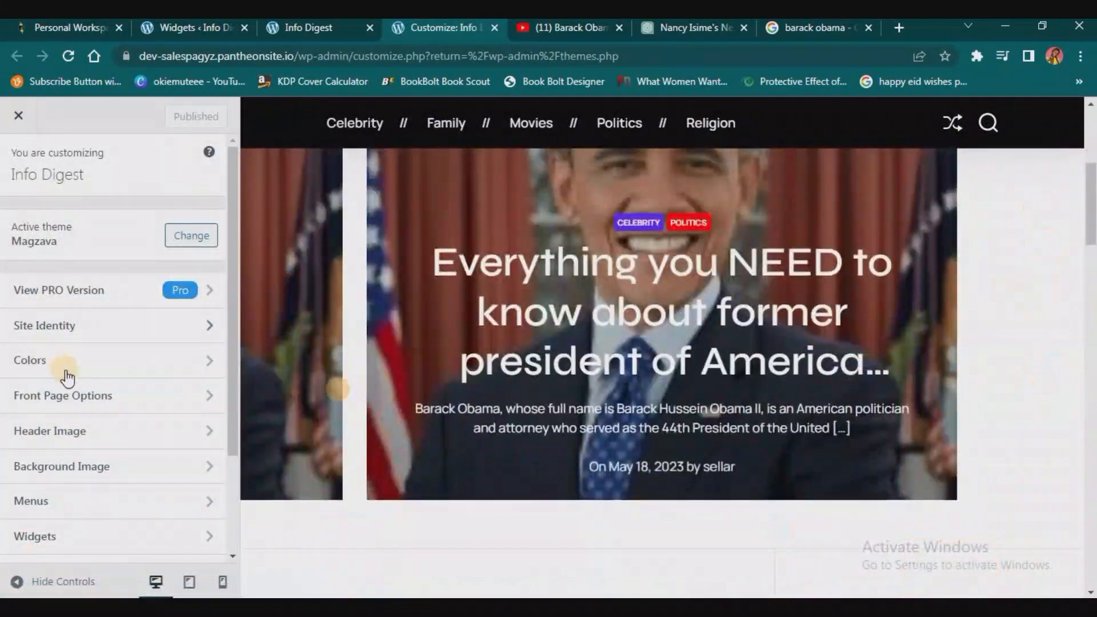
{"action": "scroll", "coordinate": [68, 371], "scroll_direction": "down", "scroll_amount": 2}
{"action": "scroll", "coordinate": [69, 384], "scroll_direction": "down", "scroll_amount": 1}
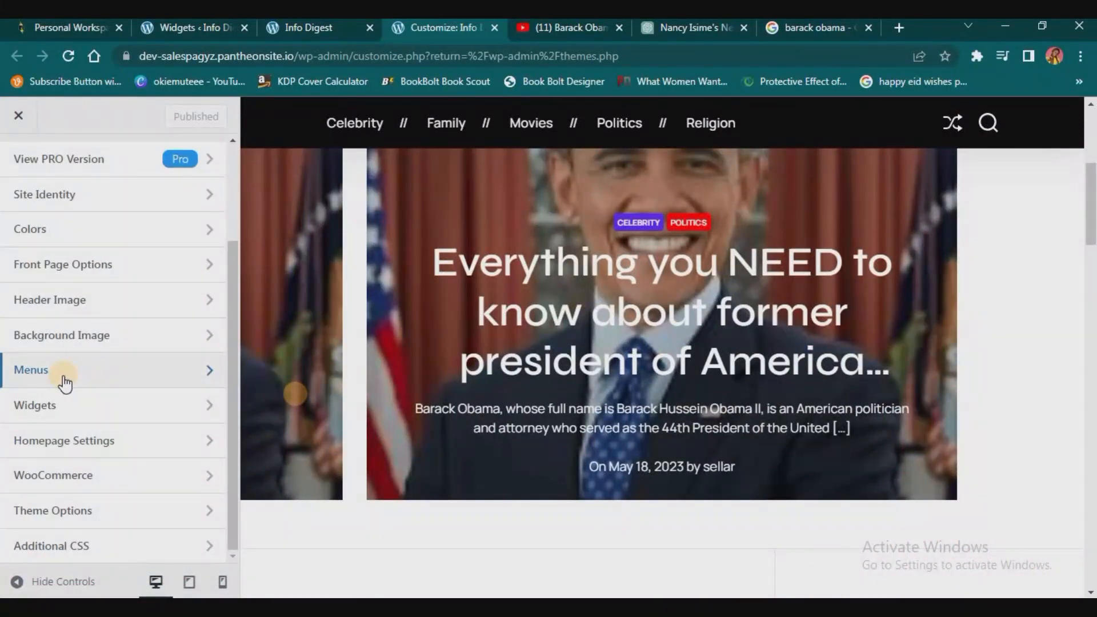
{"action": "left_click", "coordinate": [73, 441]}
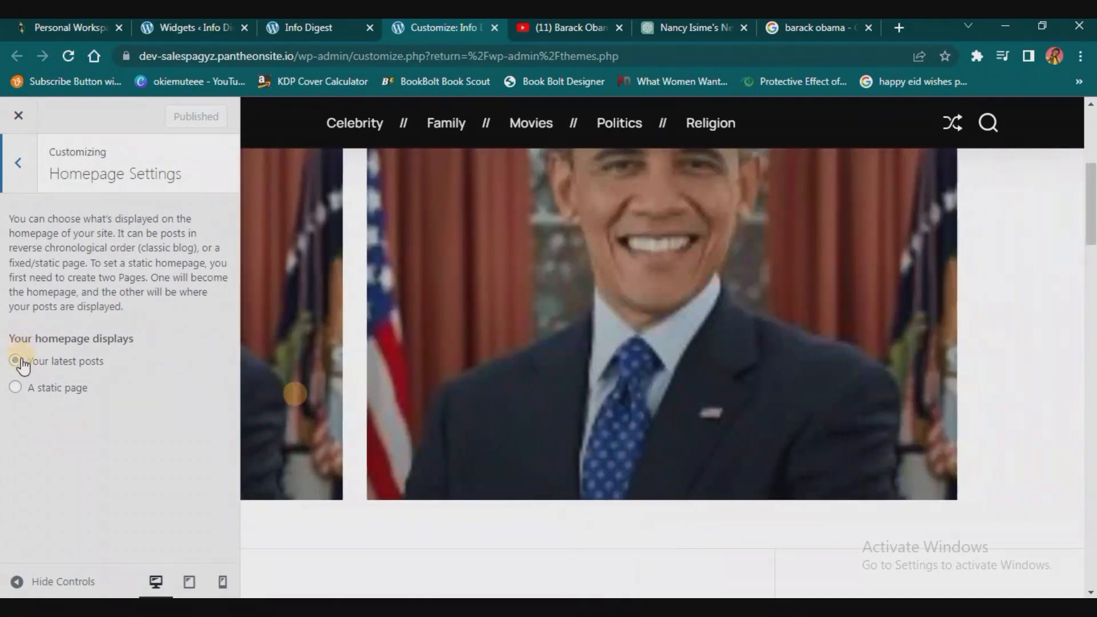
{"action": "left_click", "coordinate": [11, 186]}
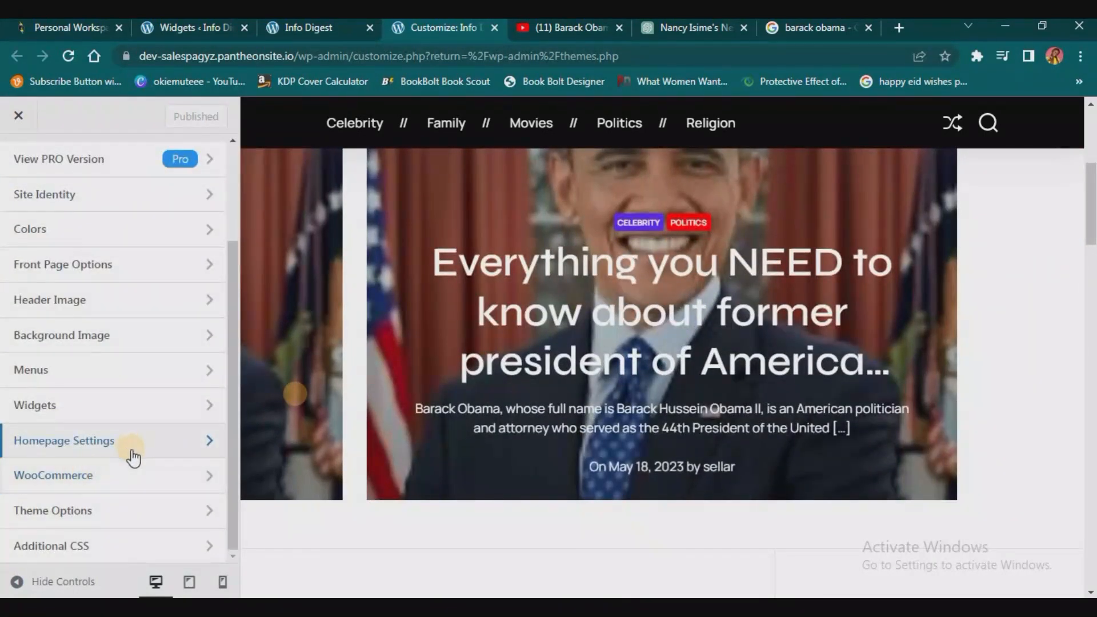
{"action": "left_click", "coordinate": [98, 509]}
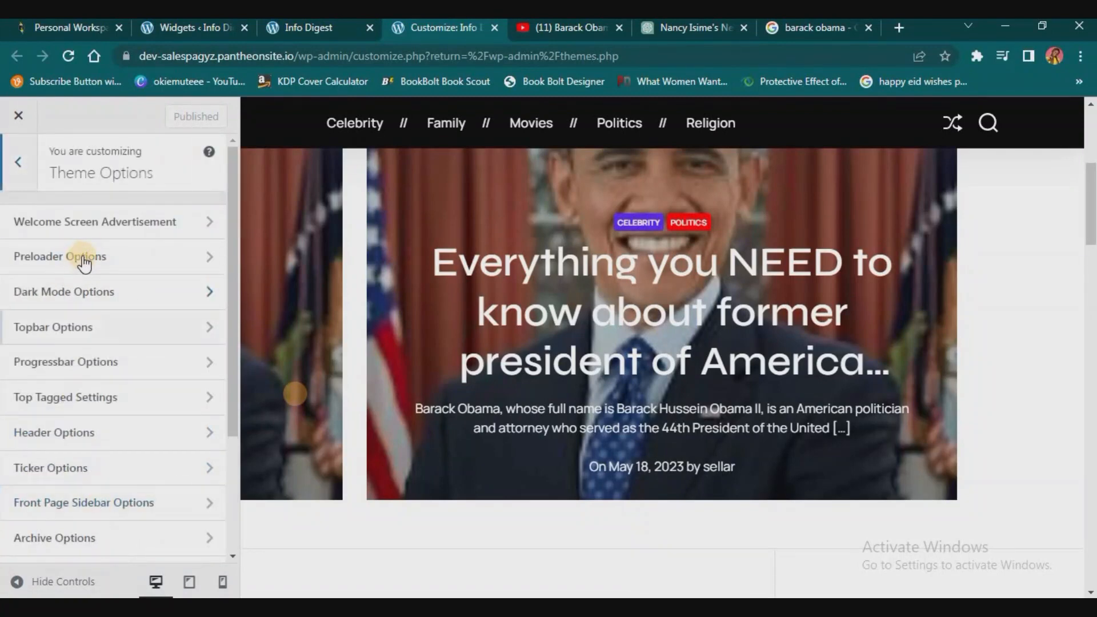
Turn the Welcome Screen Advertisement on, review its layouts, then switch it off again.
{"action": "left_click", "coordinate": [110, 230]}
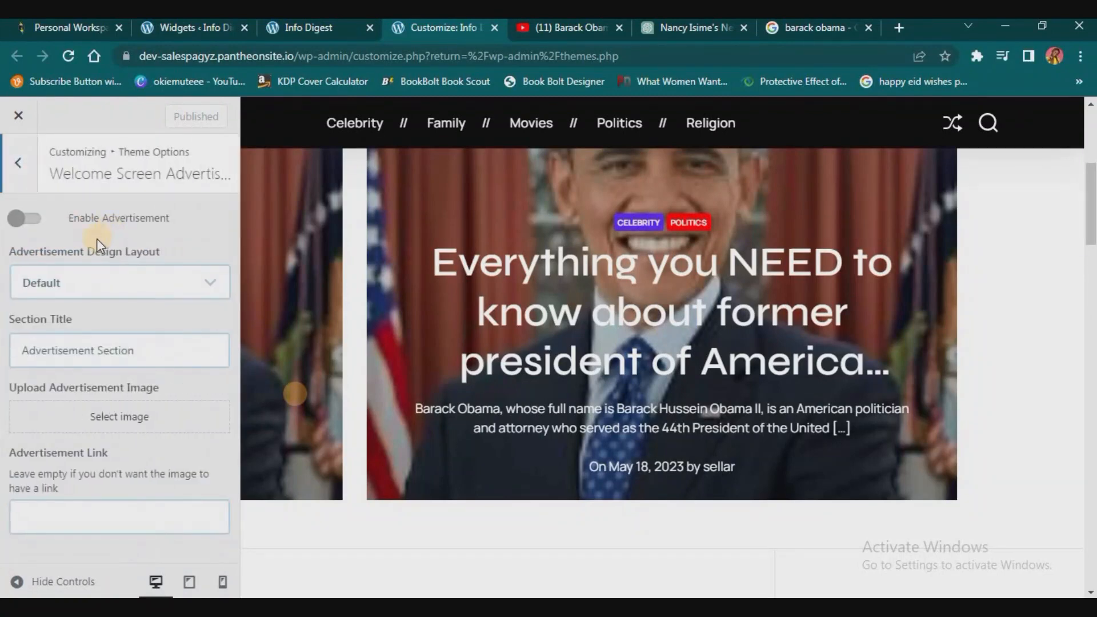
{"action": "left_click", "coordinate": [25, 218]}
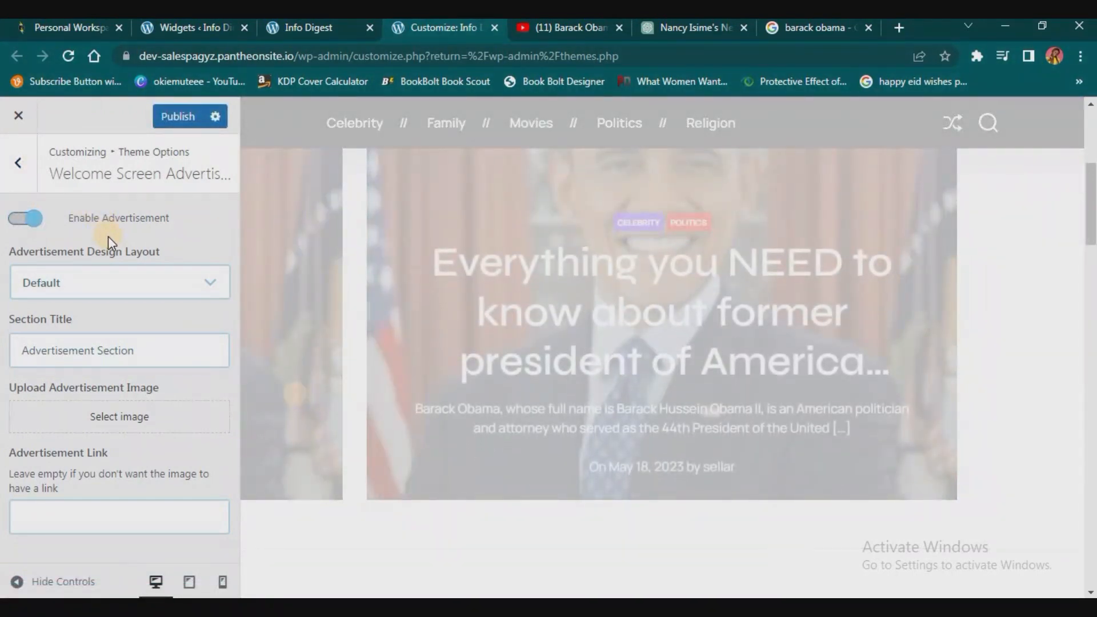
{"action": "left_click", "coordinate": [128, 293]}
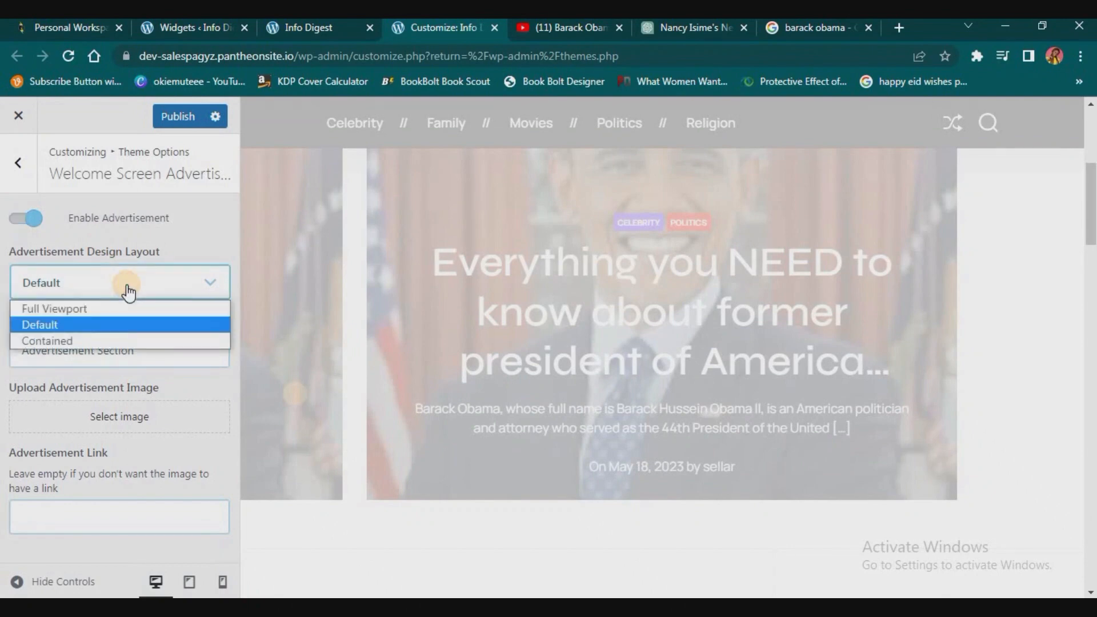
{"action": "scroll", "coordinate": [623, 313], "scroll_direction": "up", "scroll_amount": 2}
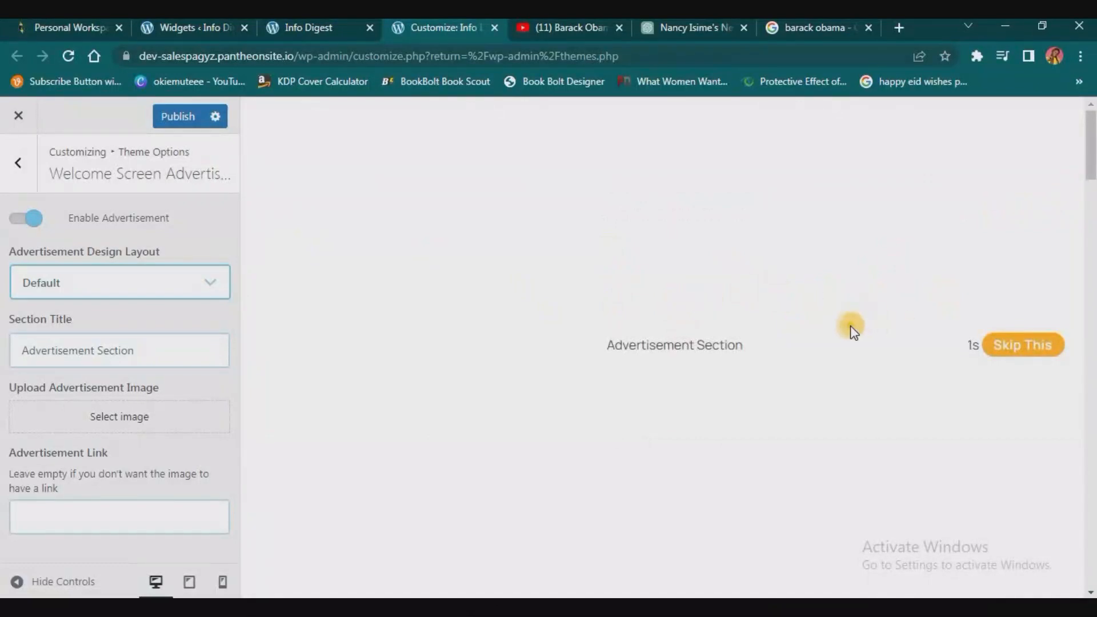
{"action": "scroll", "coordinate": [850, 325], "scroll_direction": "down", "scroll_amount": 7}
{"action": "scroll", "coordinate": [846, 319], "scroll_direction": "up", "scroll_amount": 7}
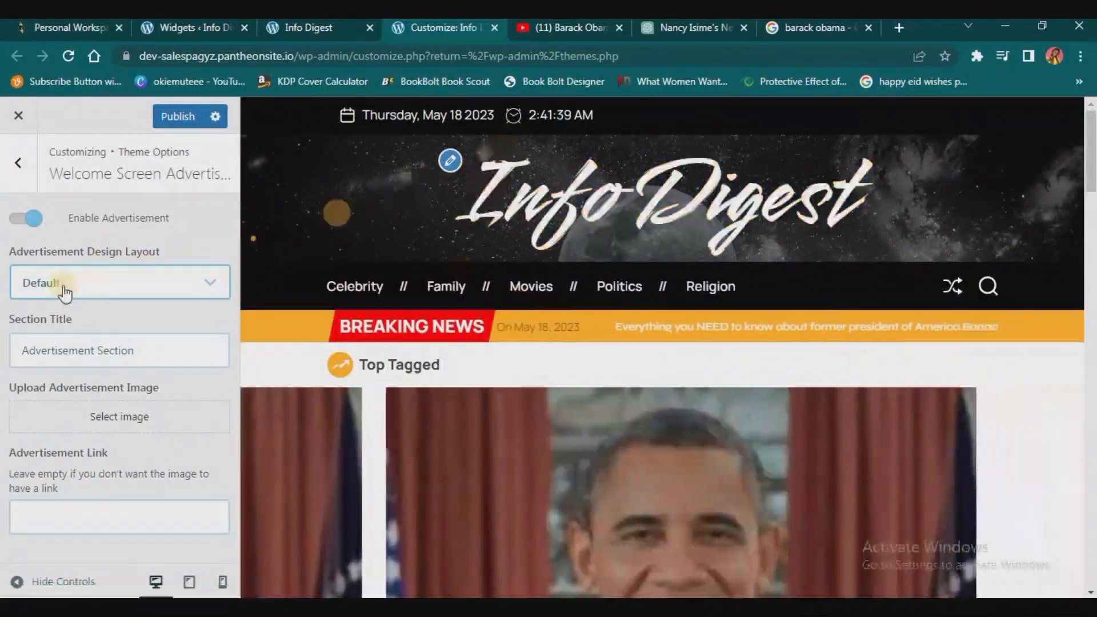
{"action": "left_click", "coordinate": [35, 220]}
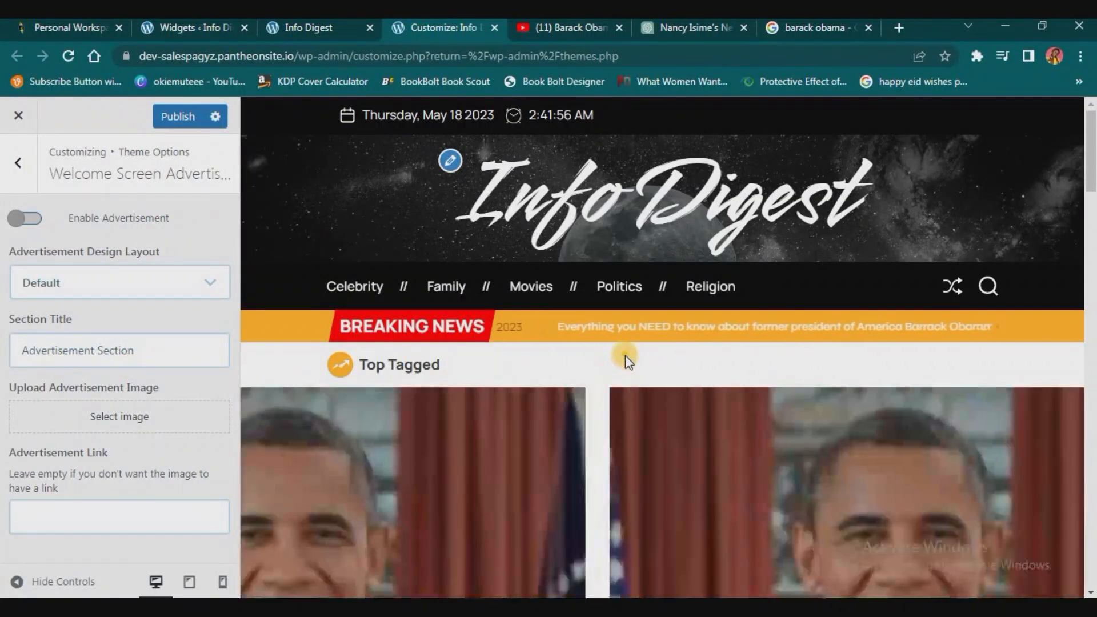
{"action": "left_click", "coordinate": [23, 170]}
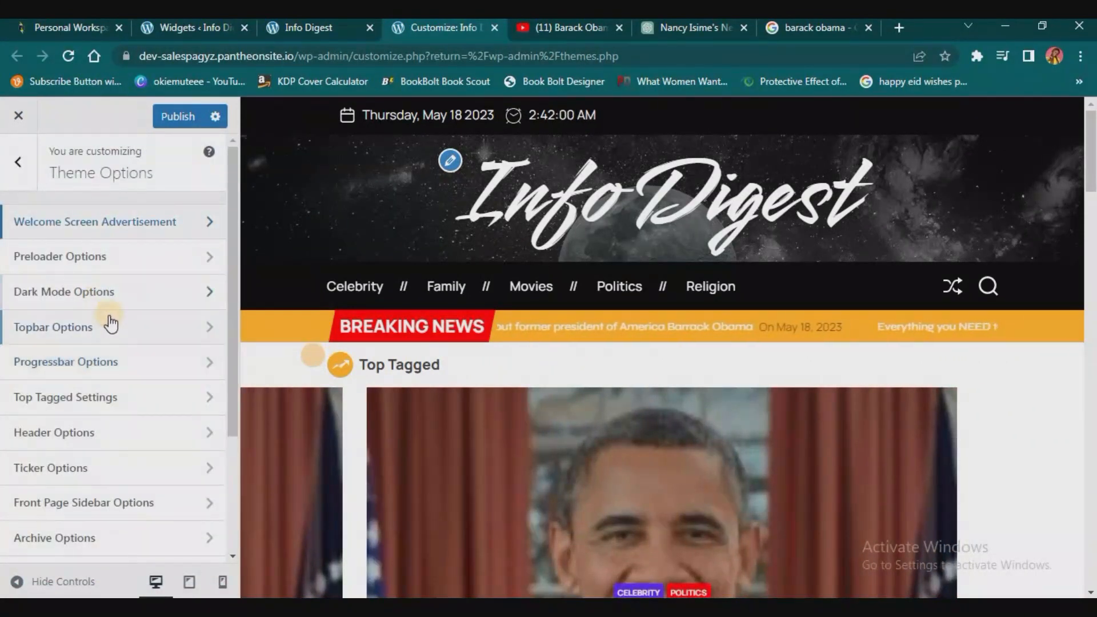
In Topbar Options, toggle hiding the top bar on mobile off and back on.
{"action": "left_click", "coordinate": [97, 325]}
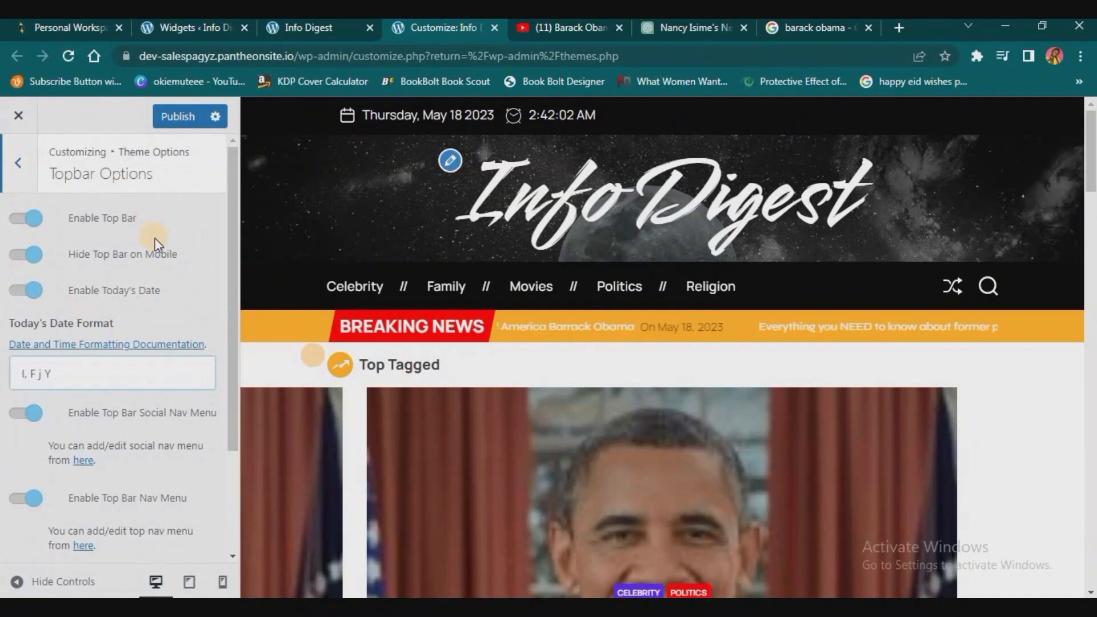
{"action": "left_click", "coordinate": [31, 256]}
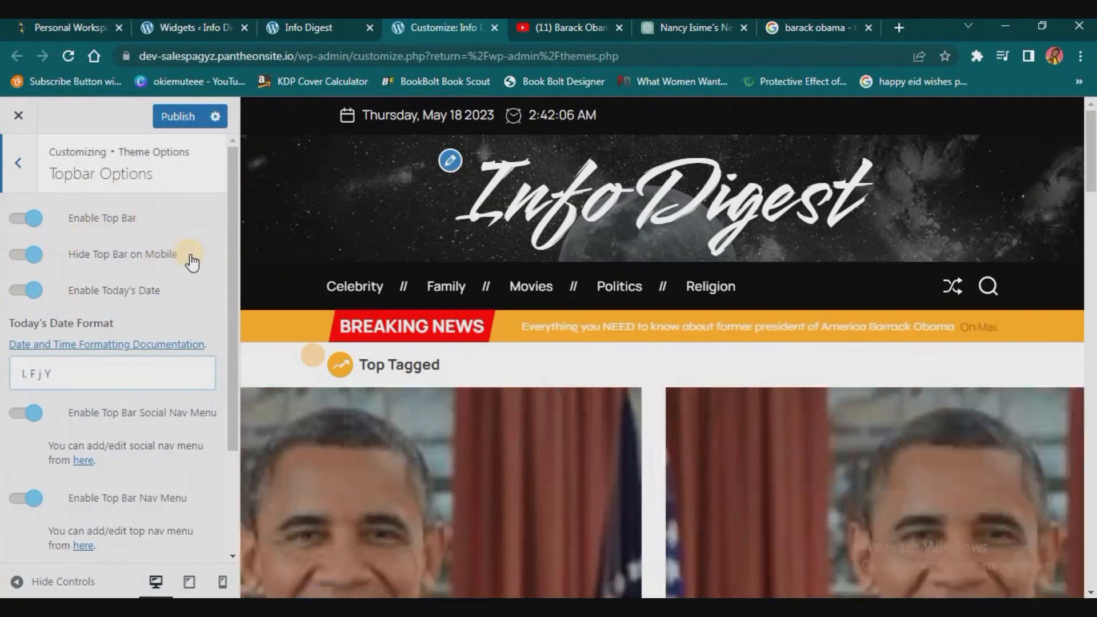
{"action": "left_click", "coordinate": [25, 258]}
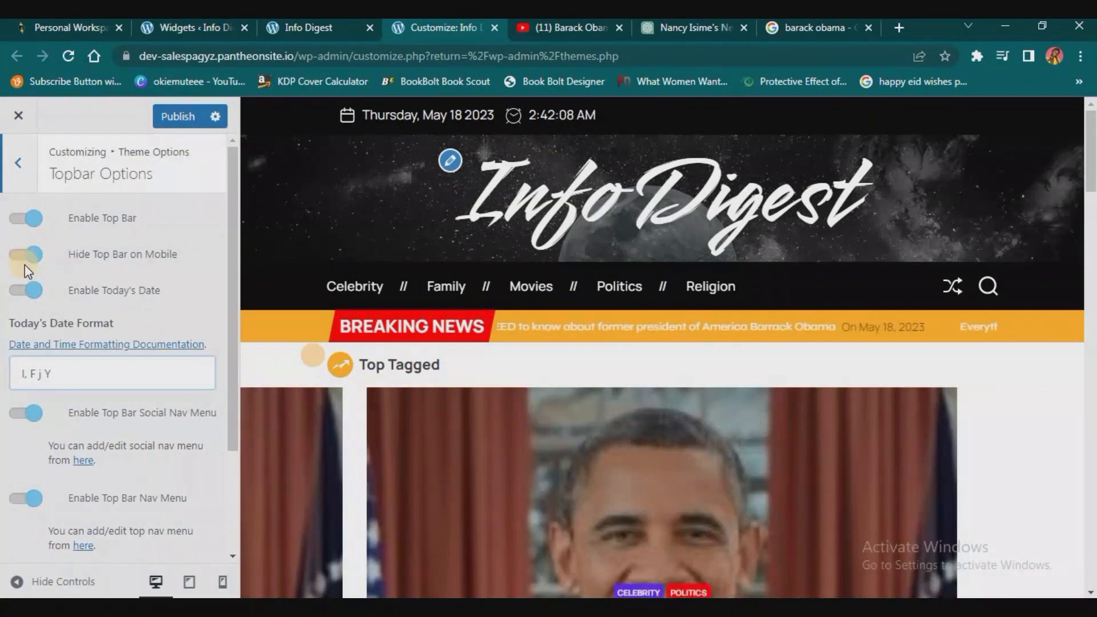
Preview the site at tablet width and then mobile phone width.
{"action": "left_click", "coordinate": [190, 582]}
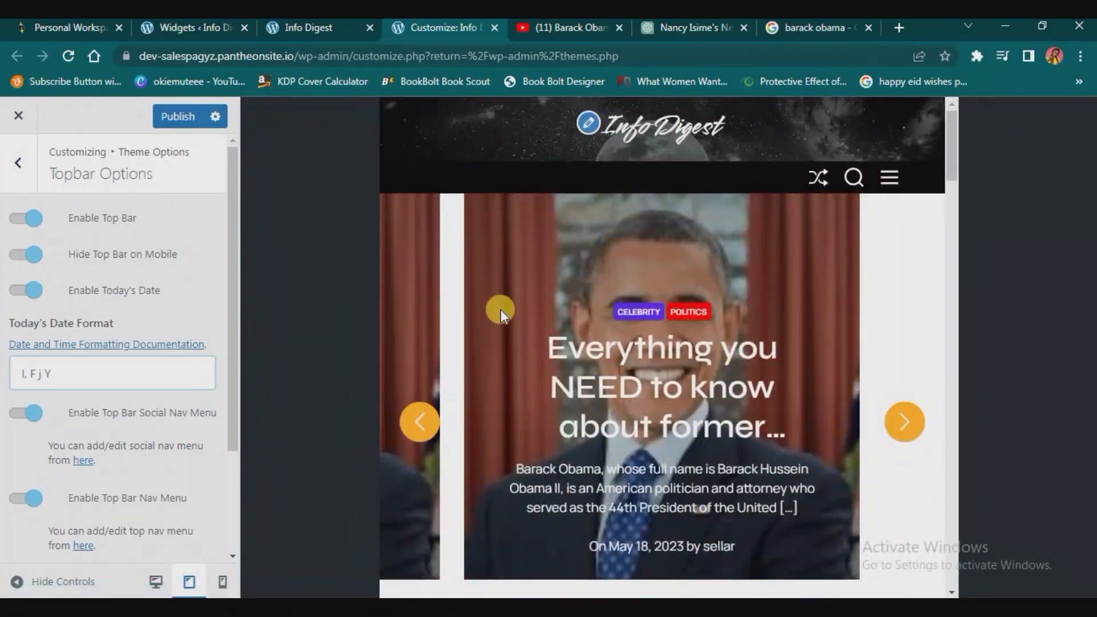
{"action": "scroll", "coordinate": [737, 352], "scroll_direction": "down", "scroll_amount": 10}
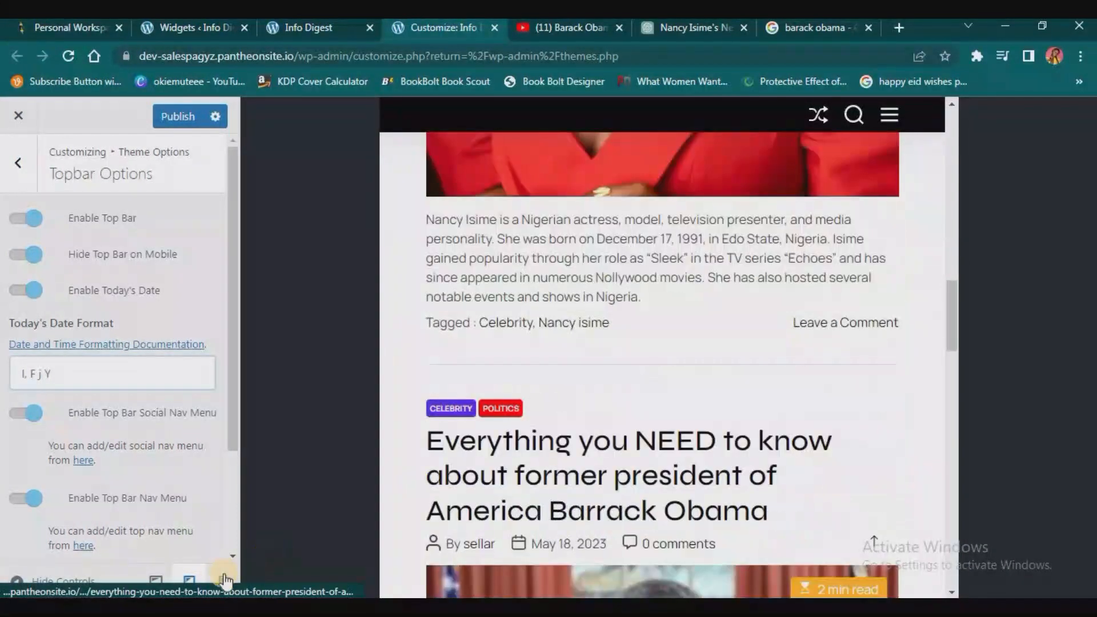
{"action": "left_click", "coordinate": [222, 582]}
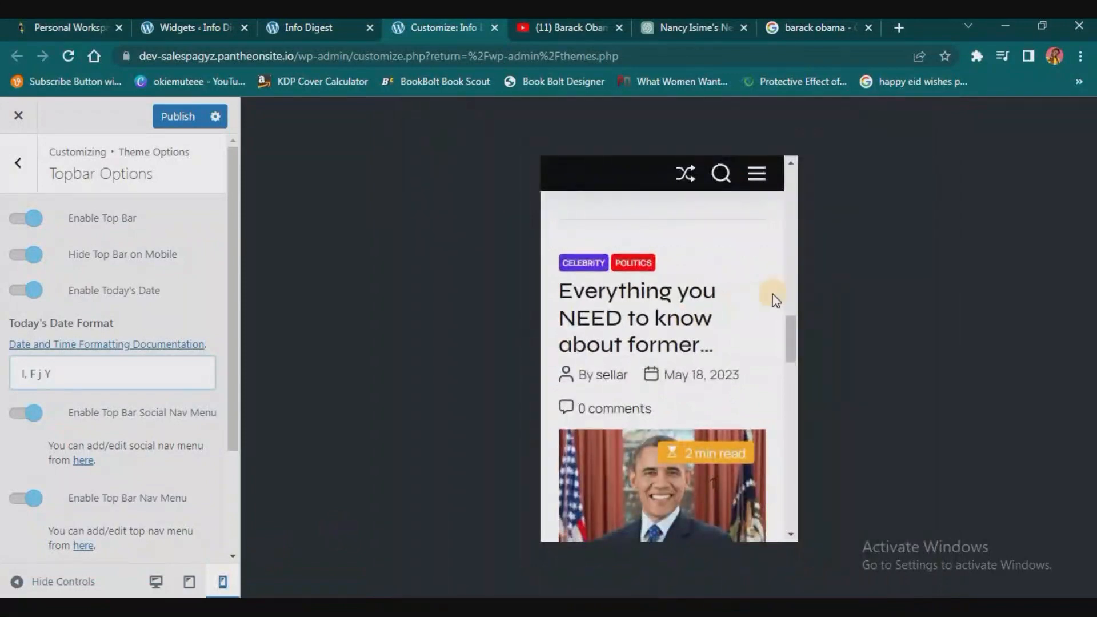
{"action": "scroll", "coordinate": [738, 309], "scroll_direction": "up", "scroll_amount": 5}
{"action": "scroll", "coordinate": [738, 308], "scroll_direction": "up", "scroll_amount": 8}
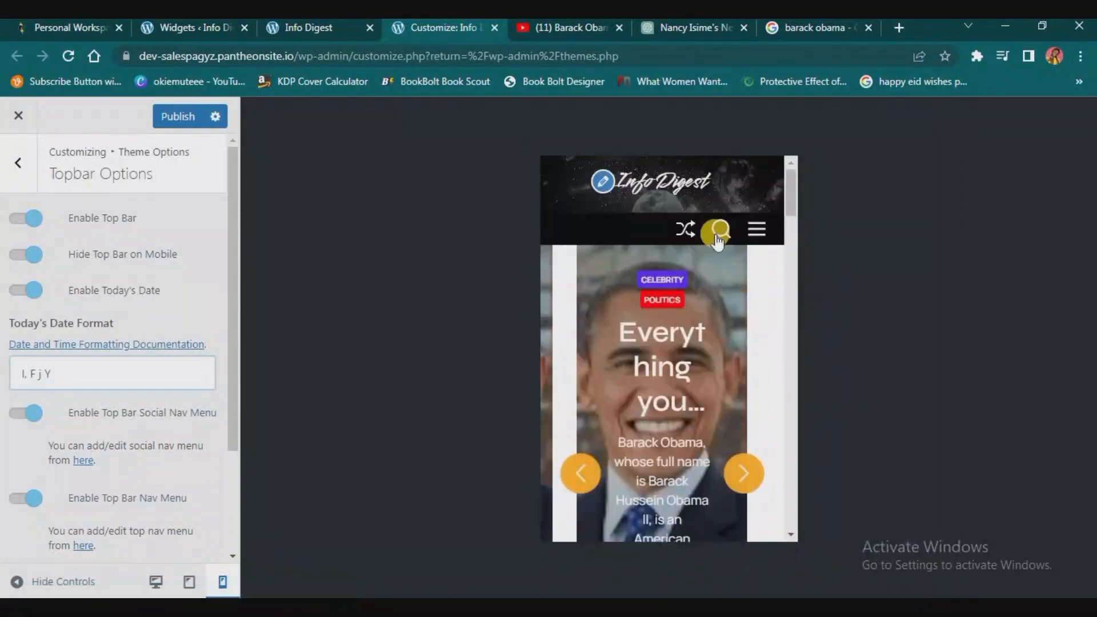
{"action": "scroll", "coordinate": [752, 291], "scroll_direction": "down", "scroll_amount": 8}
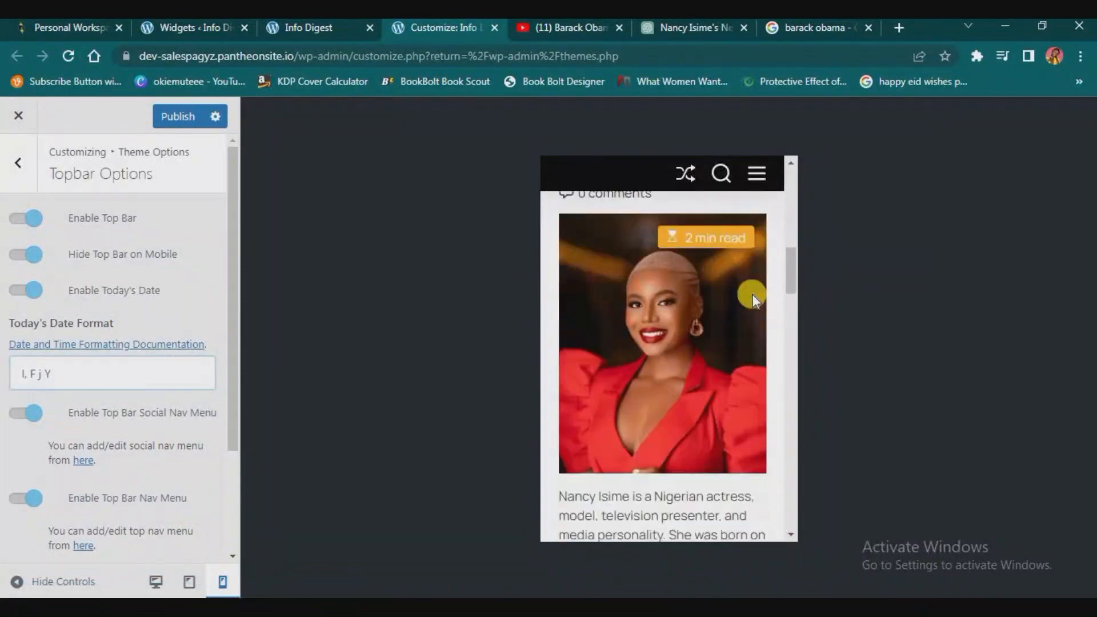
{"action": "scroll", "coordinate": [752, 297], "scroll_direction": "down", "scroll_amount": 10}
{"action": "scroll", "coordinate": [752, 297], "scroll_direction": "up", "scroll_amount": 5}
{"action": "scroll", "coordinate": [755, 301], "scroll_direction": "down", "scroll_amount": 5}
{"action": "scroll", "coordinate": [757, 302], "scroll_direction": "down", "scroll_amount": 5}
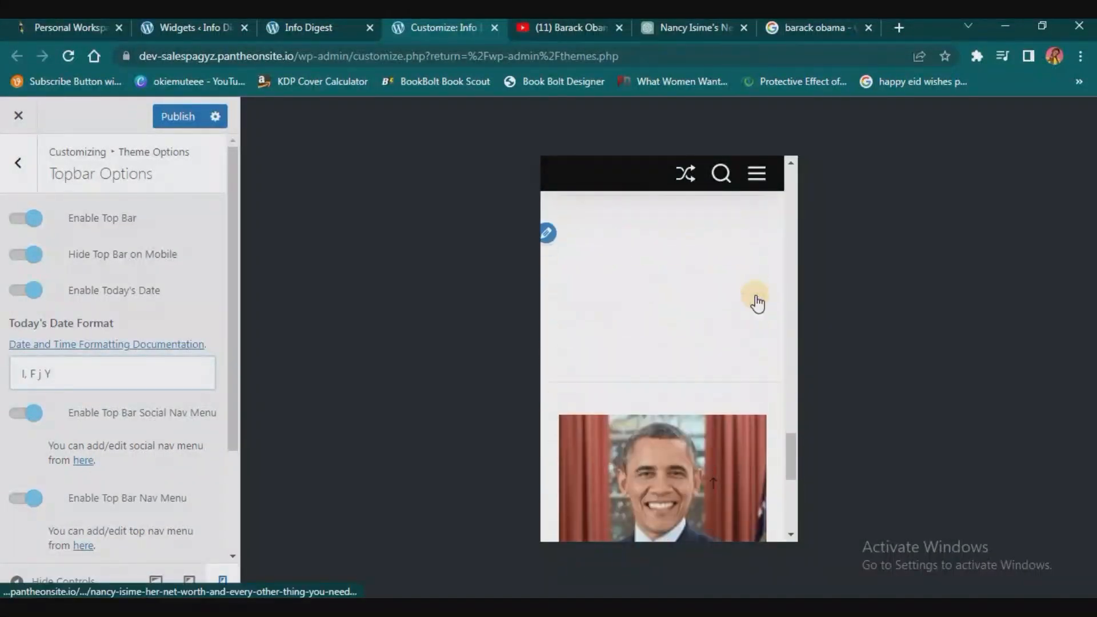
Open the Obama article in the mobile preview, then return to Theme Options.
{"action": "left_click", "coordinate": [749, 323]}
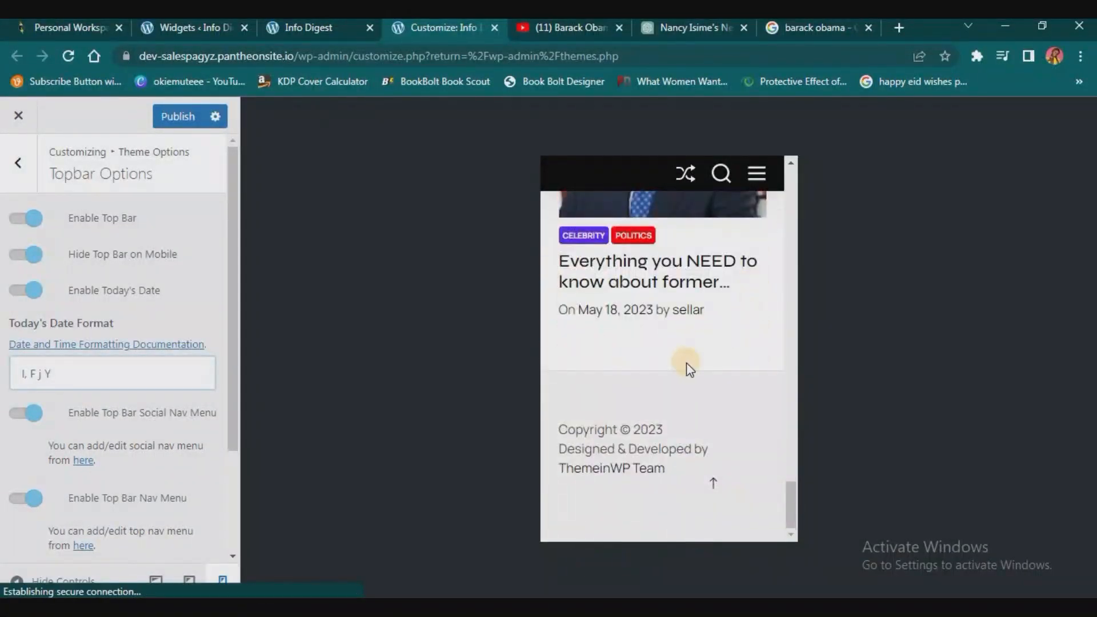
{"action": "scroll", "coordinate": [694, 366], "scroll_direction": "down", "scroll_amount": 2}
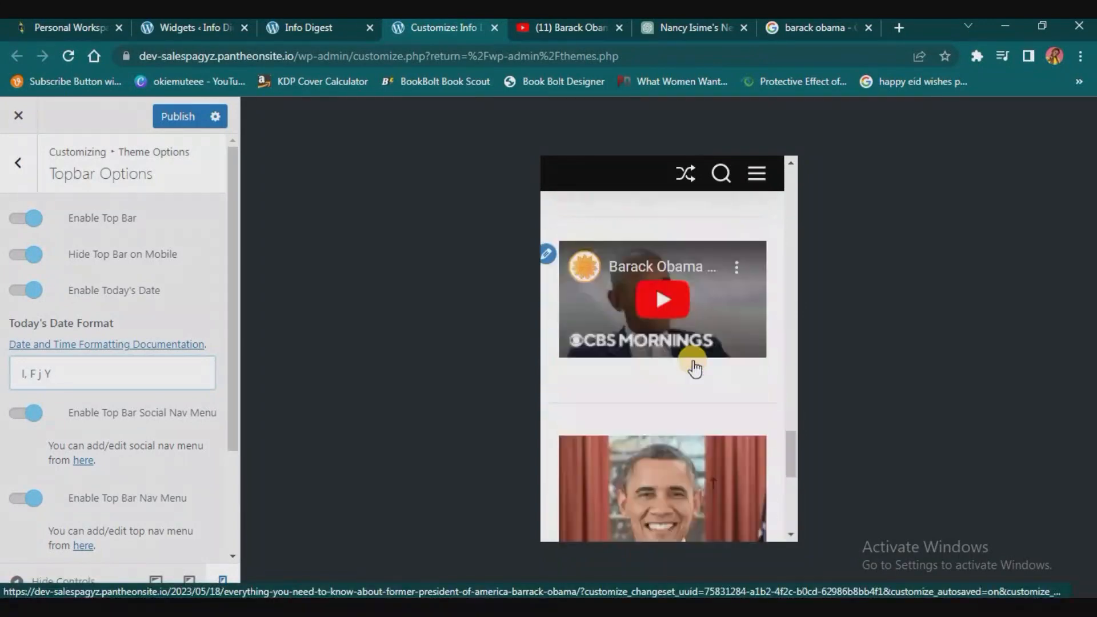
{"action": "scroll", "coordinate": [146, 443], "scroll_direction": "down", "scroll_amount": 1}
{"action": "scroll", "coordinate": [114, 343], "scroll_direction": "up", "scroll_amount": 1}
{"action": "left_click", "coordinate": [18, 163]}
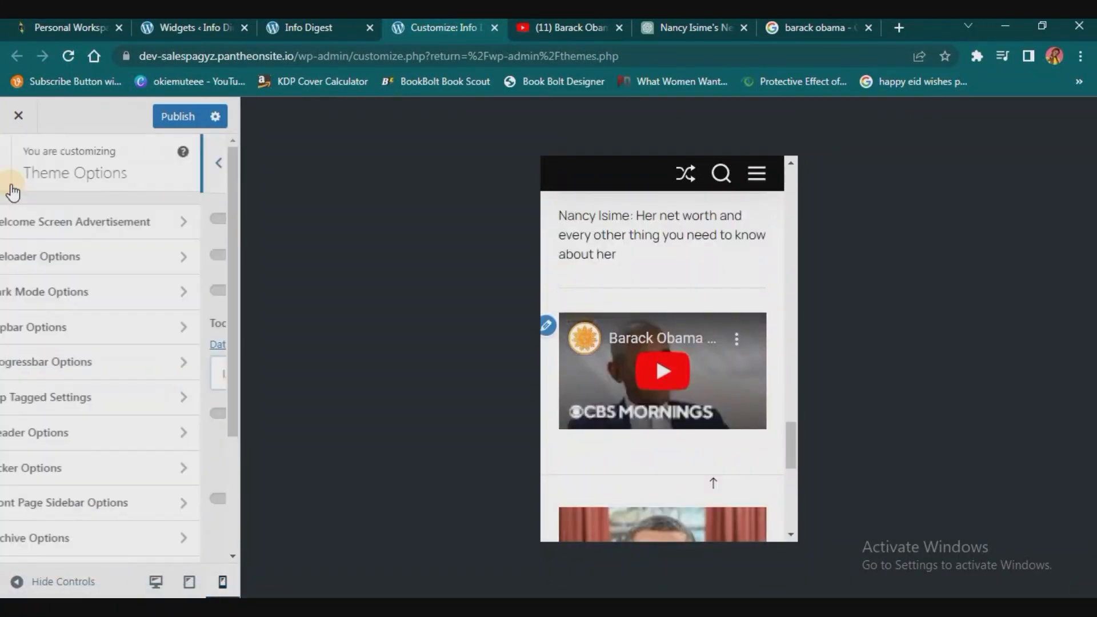
Enable Show Progressbar in Progressbar Options and preview the site at desktop size.
{"action": "left_click", "coordinate": [73, 372]}
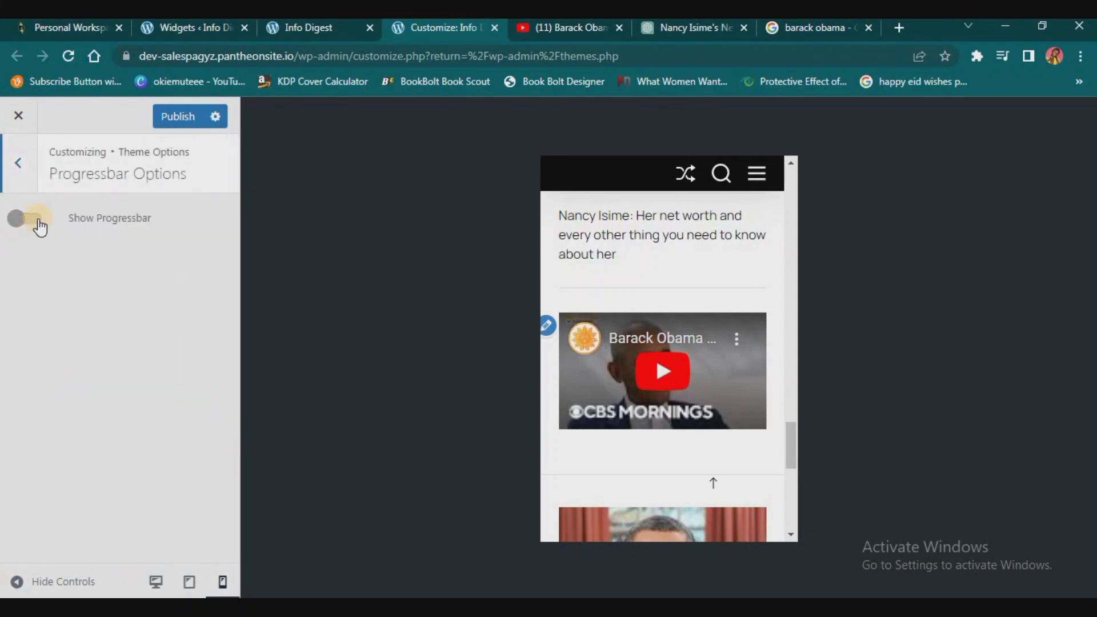
{"action": "scroll", "coordinate": [632, 352], "scroll_direction": "down", "scroll_amount": 10}
{"action": "scroll", "coordinate": [632, 352], "scroll_direction": "up", "scroll_amount": 5}
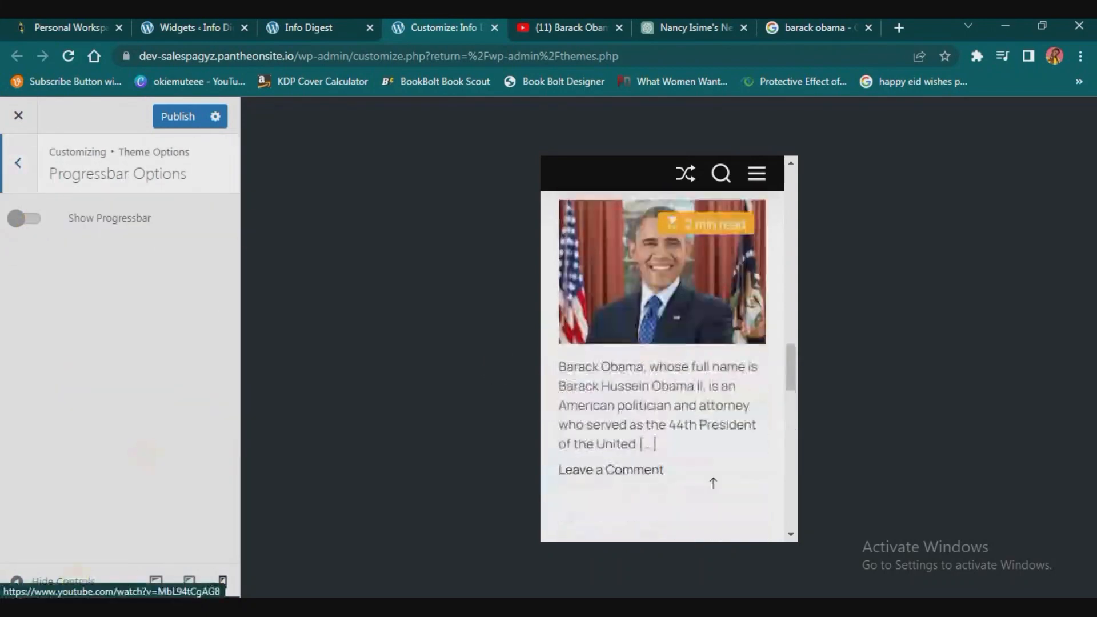
{"action": "left_click", "coordinate": [35, 220]}
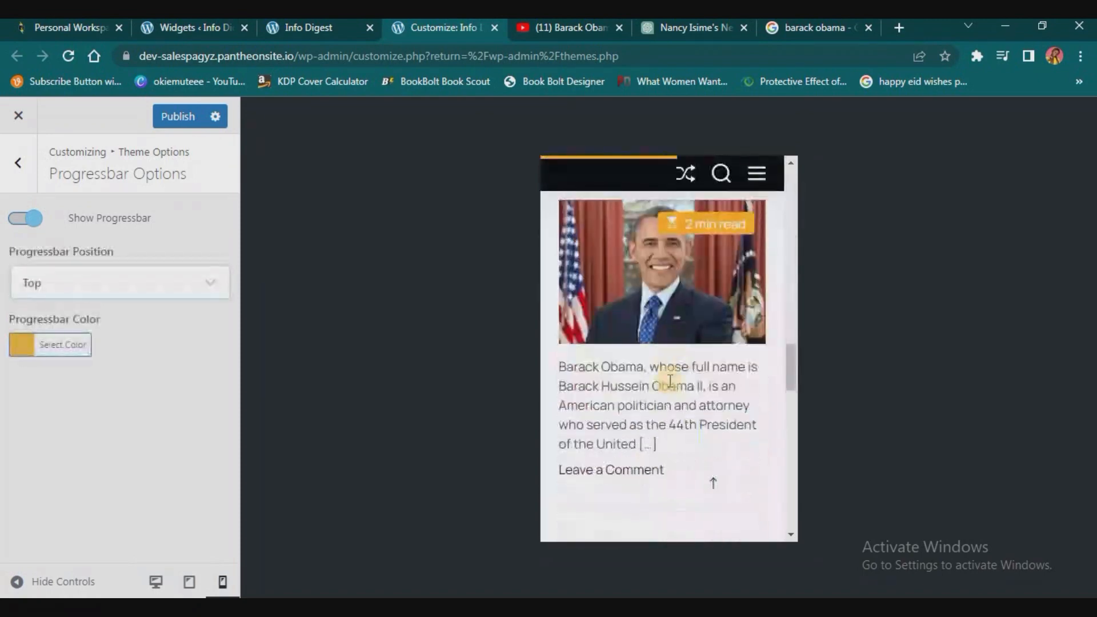
{"action": "scroll", "coordinate": [669, 341], "scroll_direction": "down", "scroll_amount": 15}
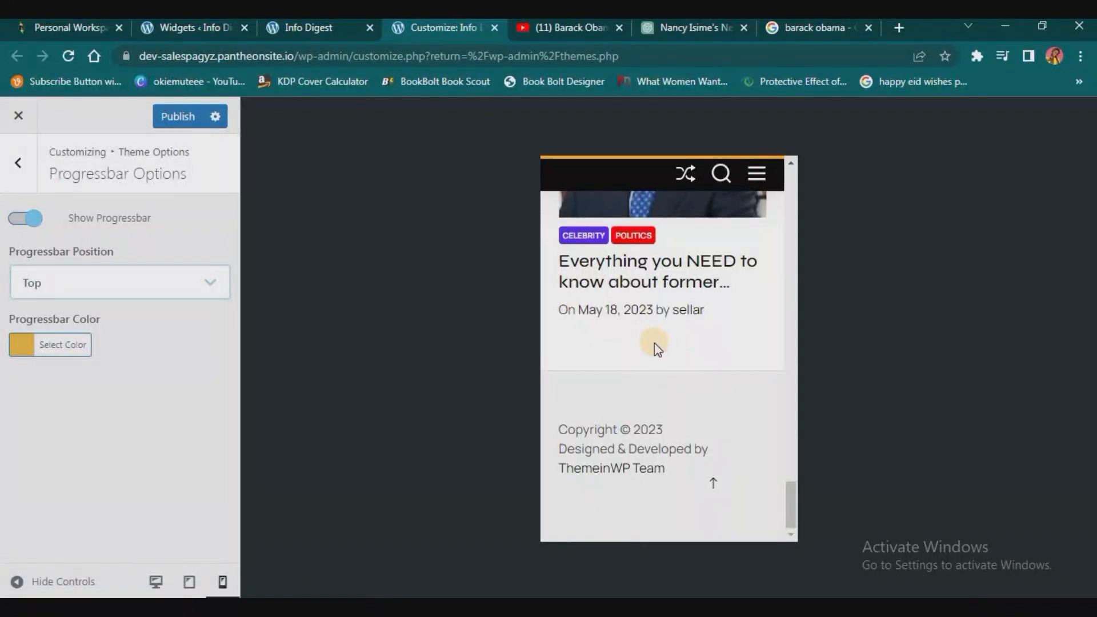
{"action": "scroll", "coordinate": [778, 362], "scroll_direction": "up", "scroll_amount": 5}
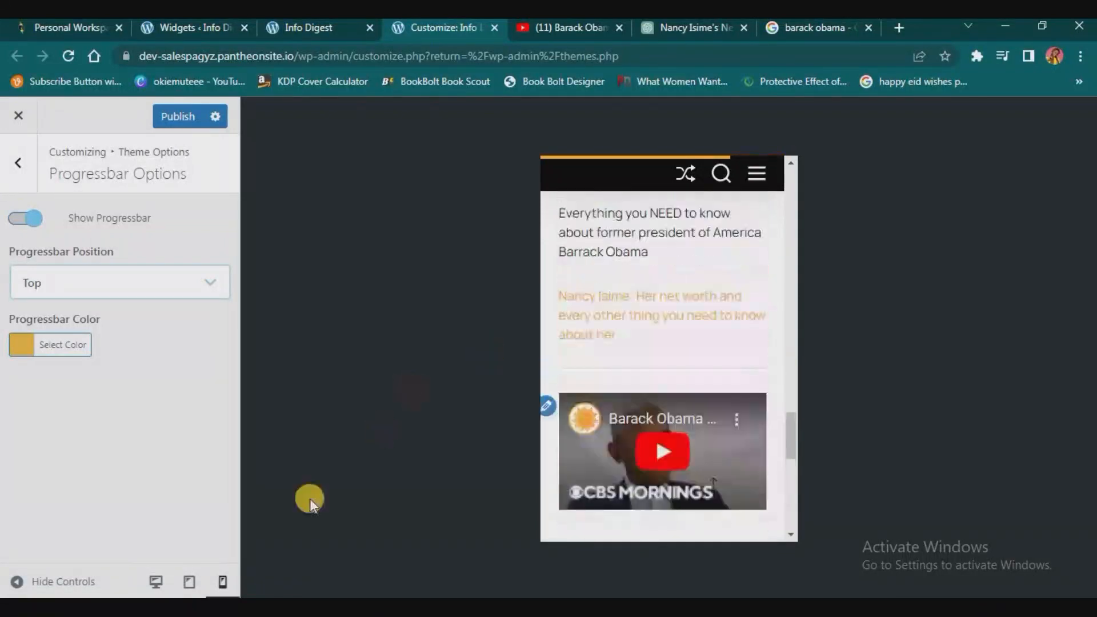
{"action": "left_click", "coordinate": [156, 582]}
Try the Bottom progress bar position, then set it back to Top.
{"action": "scroll", "coordinate": [692, 303], "scroll_direction": "down", "scroll_amount": 10}
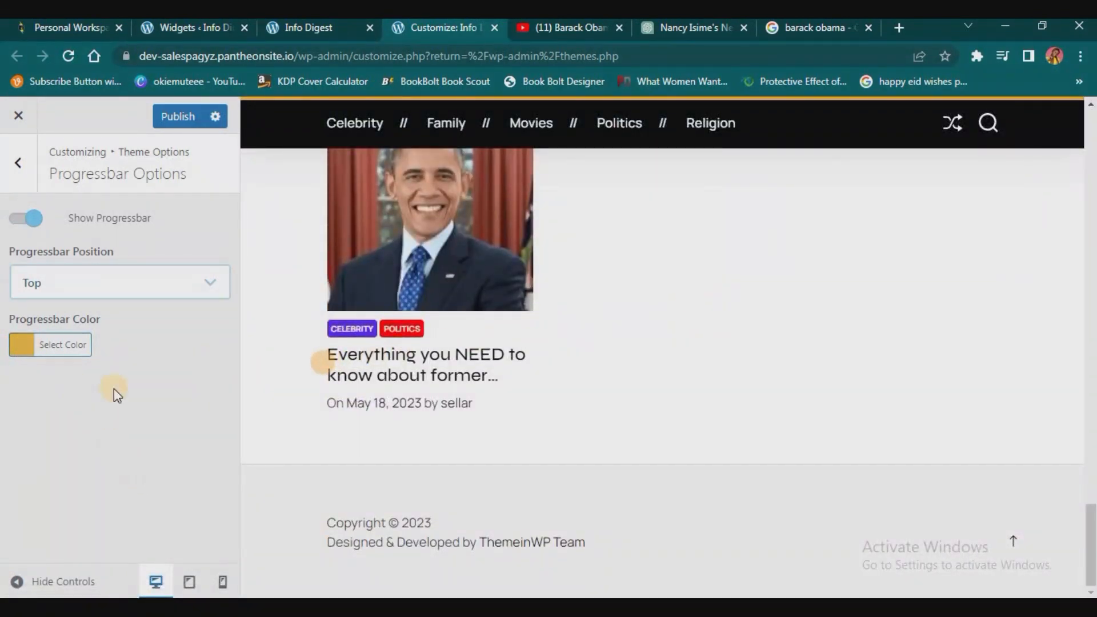
{"action": "left_click", "coordinate": [185, 294]}
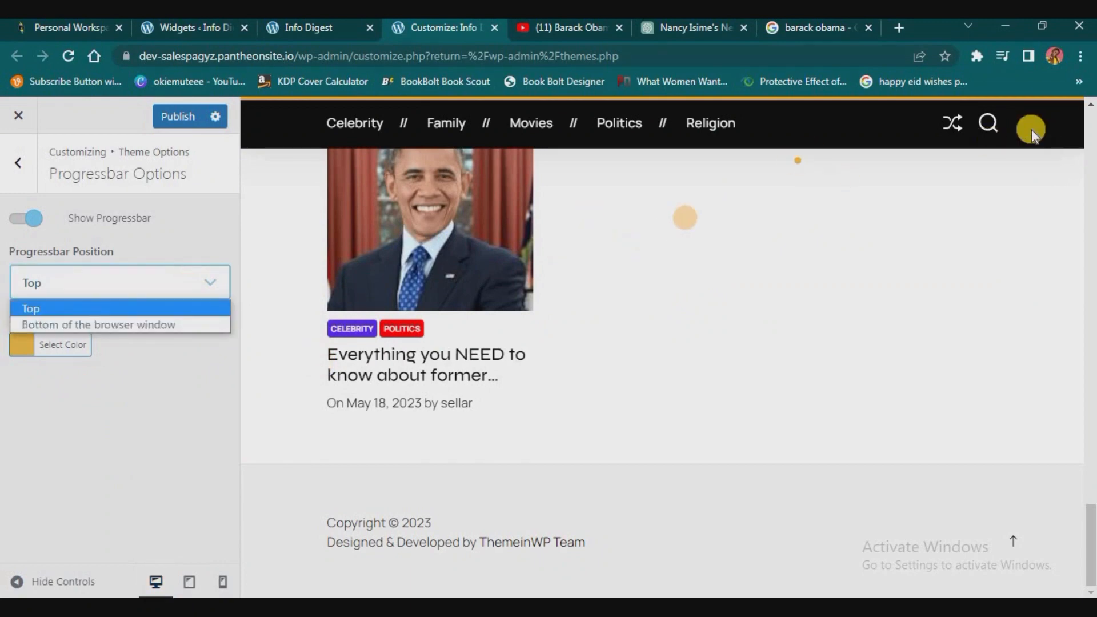
{"action": "left_click", "coordinate": [163, 324]}
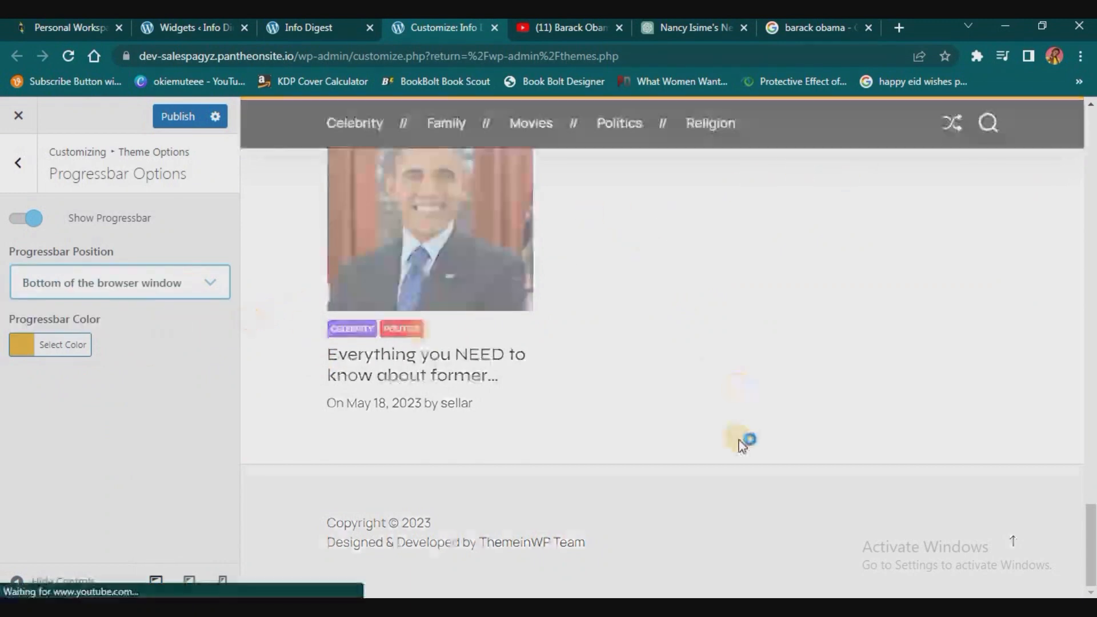
{"action": "scroll", "coordinate": [743, 444], "scroll_direction": "up", "scroll_amount": 4}
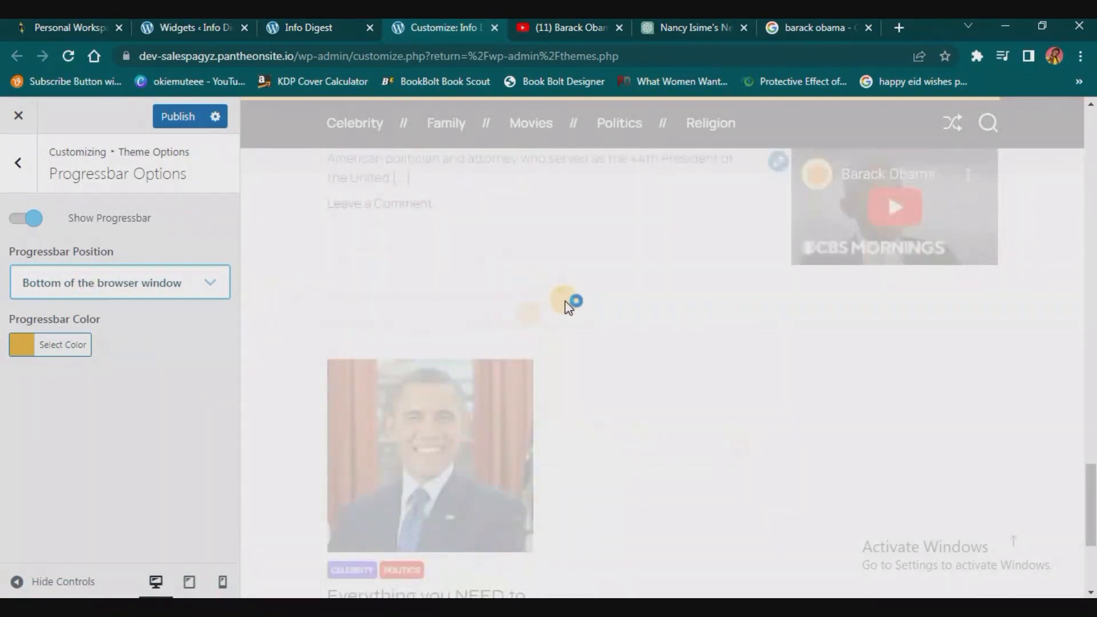
{"action": "scroll", "coordinate": [568, 307], "scroll_direction": "down", "scroll_amount": 4}
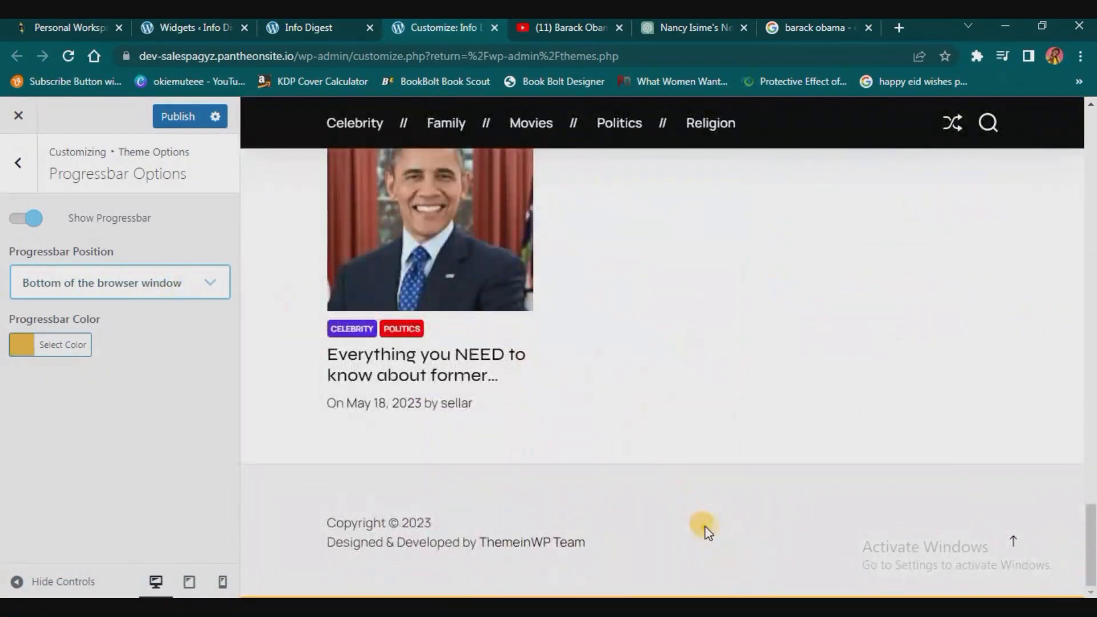
{"action": "scroll", "coordinate": [707, 531], "scroll_direction": "up", "scroll_amount": 1}
{"action": "scroll", "coordinate": [707, 531], "scroll_direction": "down", "scroll_amount": 1}
{"action": "scroll", "coordinate": [707, 532], "scroll_direction": "up", "scroll_amount": 5}
{"action": "scroll", "coordinate": [707, 532], "scroll_direction": "down", "scroll_amount": 5}
{"action": "scroll", "coordinate": [707, 529], "scroll_direction": "up", "scroll_amount": 5}
{"action": "scroll", "coordinate": [620, 527], "scroll_direction": "down", "scroll_amount": 1}
{"action": "left_click", "coordinate": [166, 286]}
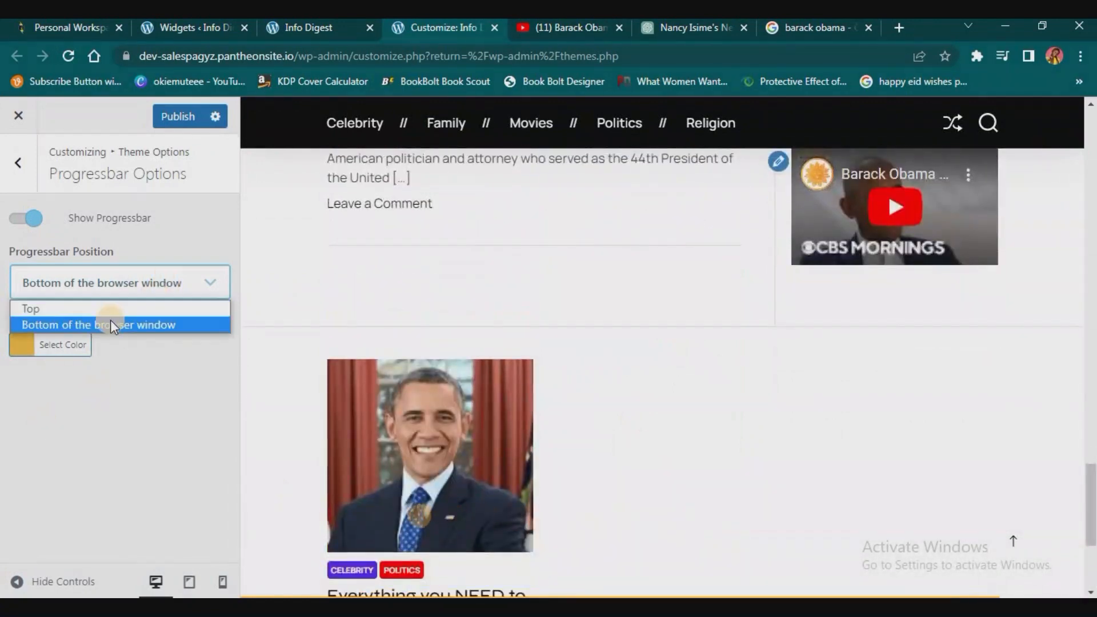
{"action": "left_click", "coordinate": [115, 309]}
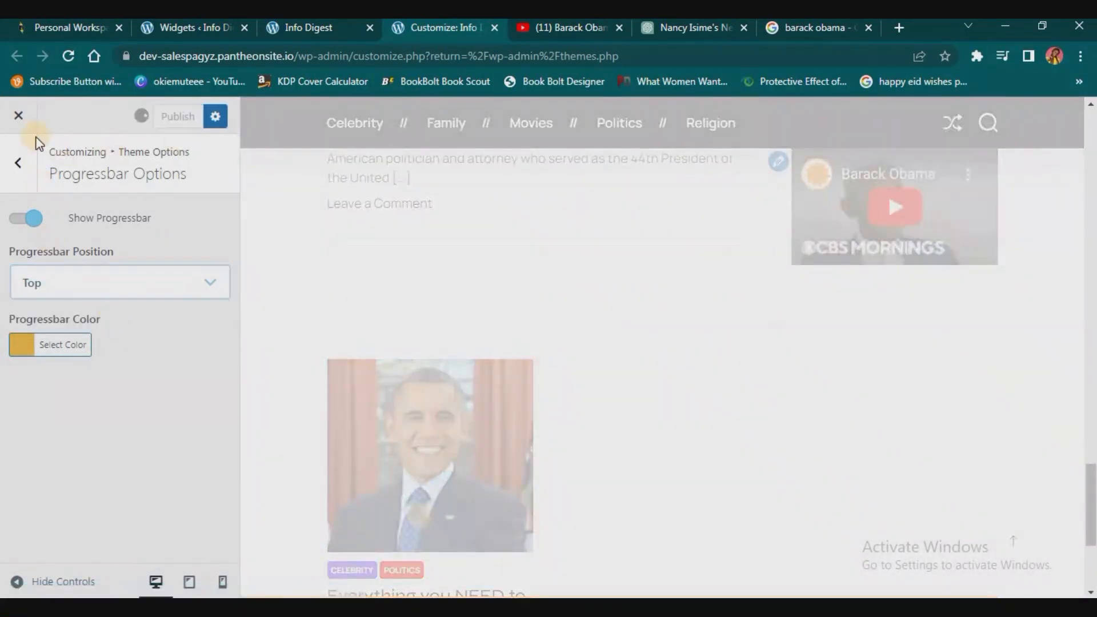
{"action": "left_click", "coordinate": [13, 166]}
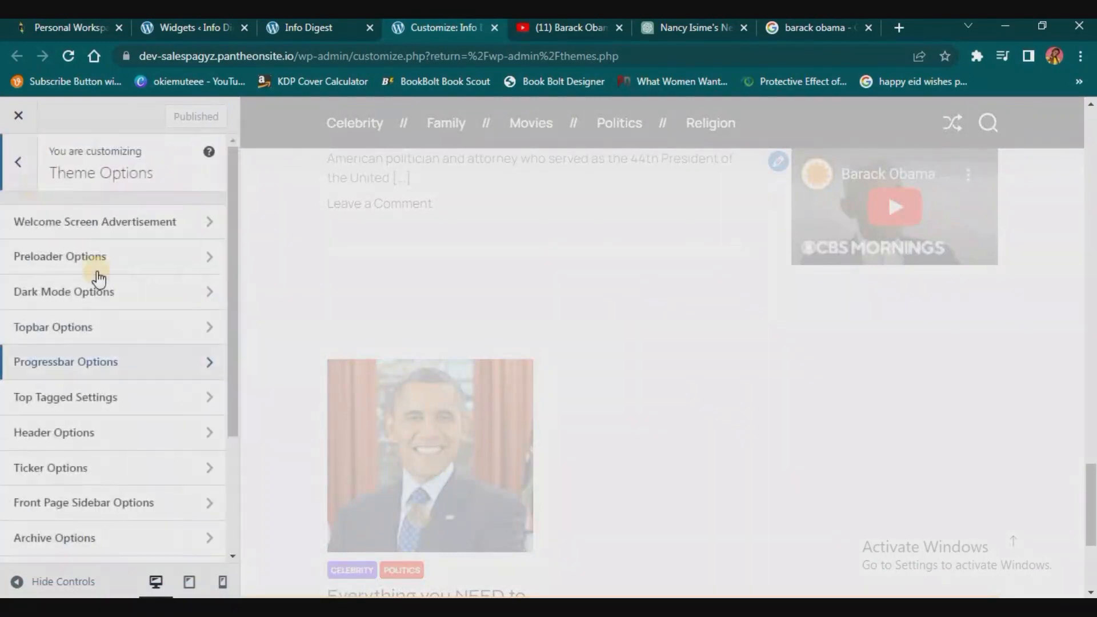
Drag the Top Tagged 'Number of Tag to show' slider up to its maximum.
{"action": "left_click", "coordinate": [79, 398]}
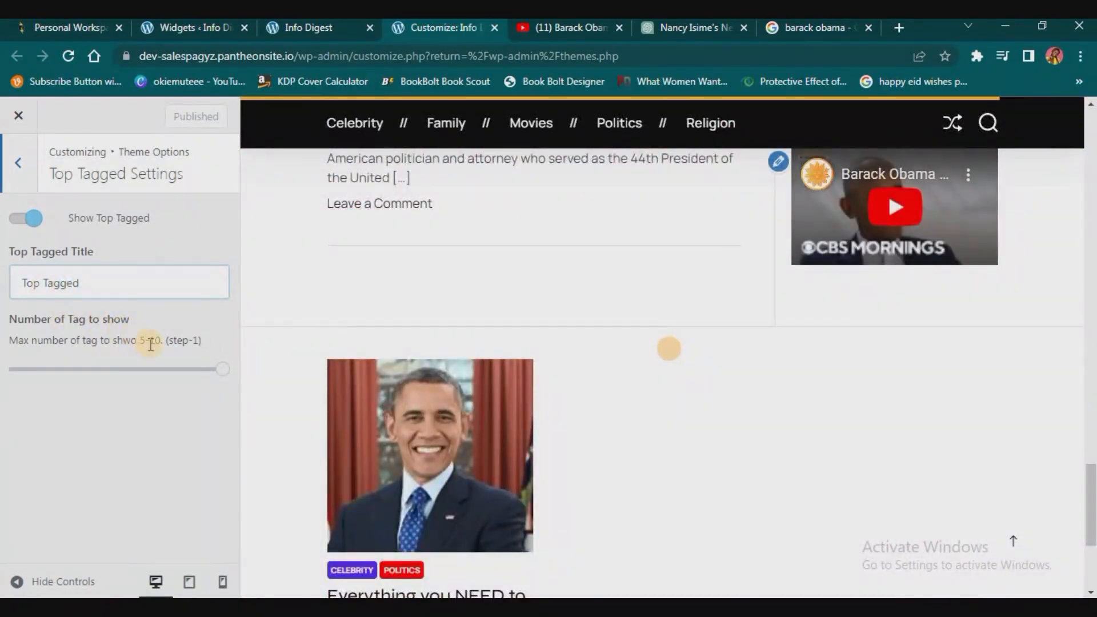
{"action": "scroll", "coordinate": [766, 286], "scroll_direction": "up", "scroll_amount": 10}
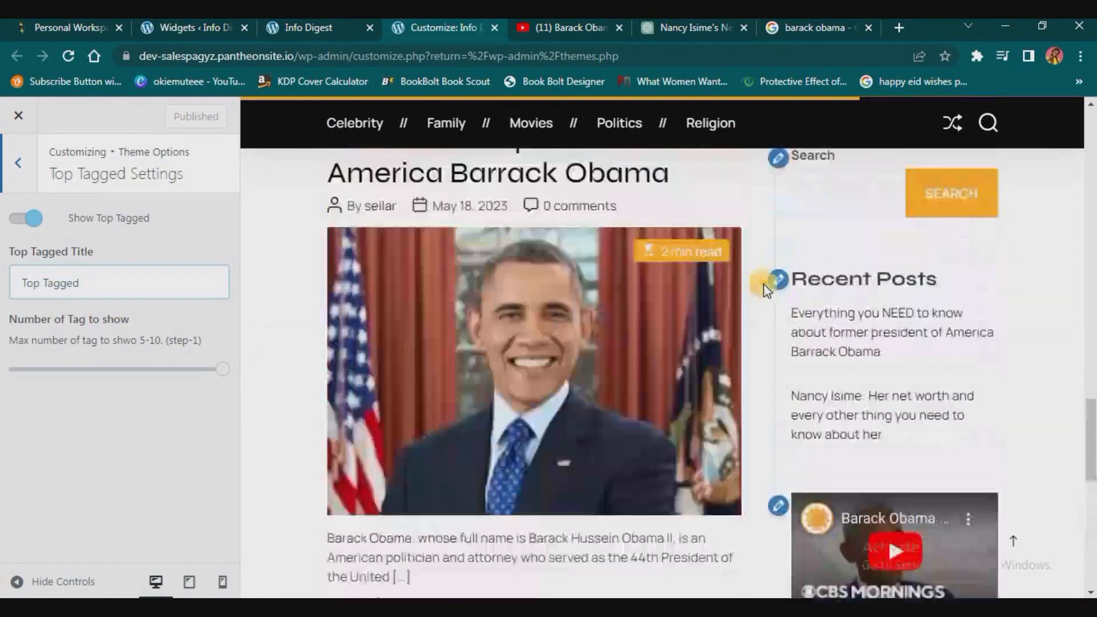
{"action": "scroll", "coordinate": [766, 295], "scroll_direction": "up", "scroll_amount": 10}
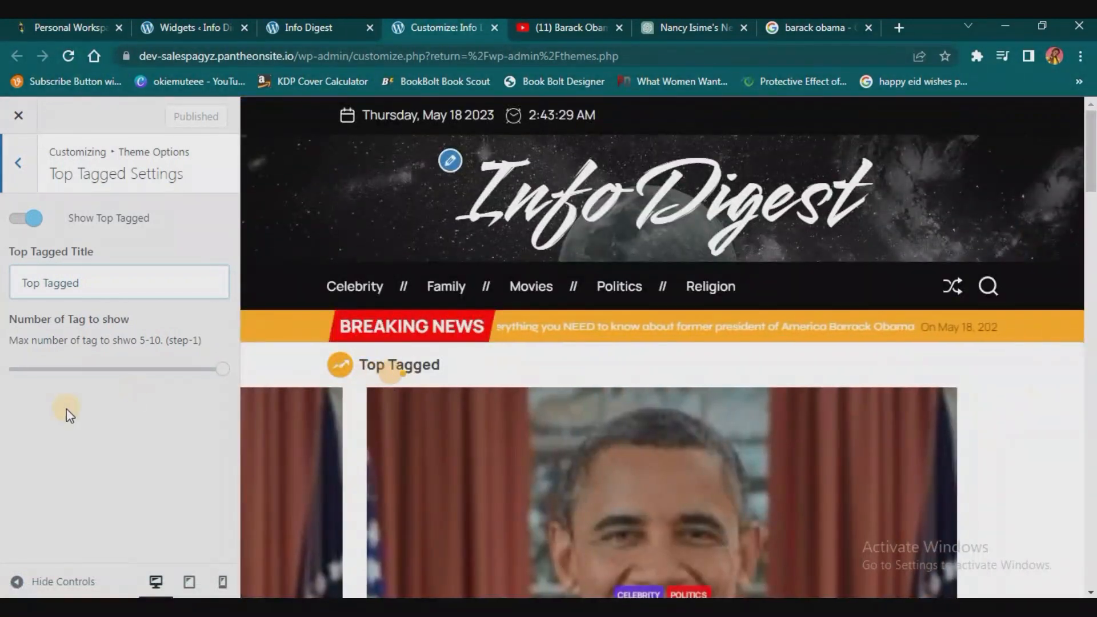
{"action": "mouse_move", "coordinate": [229, 371]}
{"action": "left_mouse_down"}
{"action": "mouse_move", "coordinate": [162, 369]}
{"action": "mouse_move", "coordinate": [237, 371]}
{"action": "left_mouse_up"}
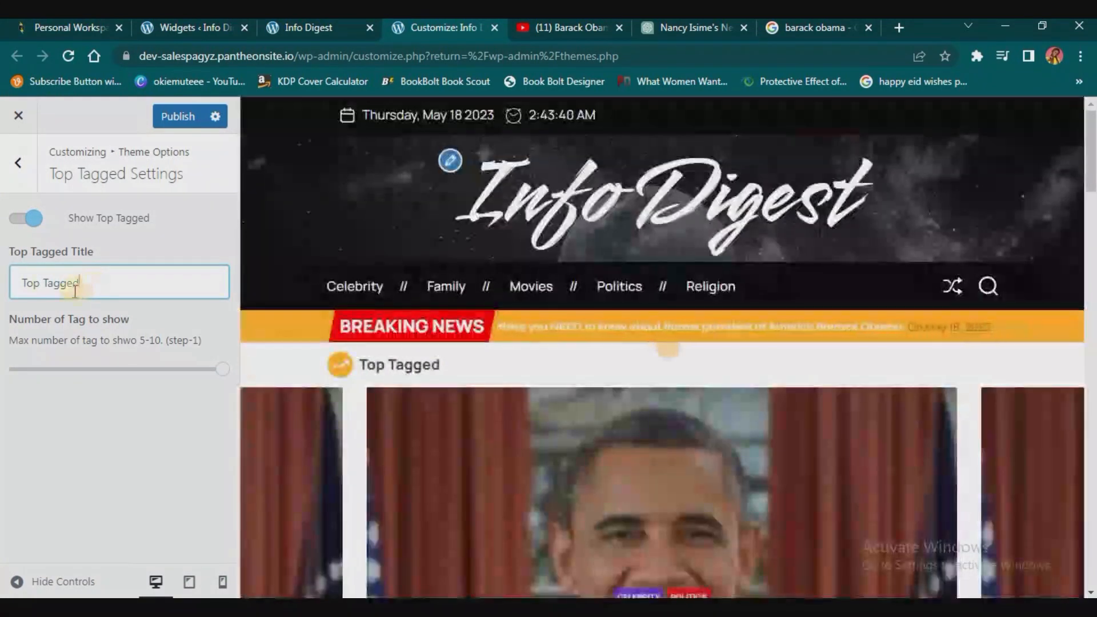
{"action": "left_click", "coordinate": [22, 163]}
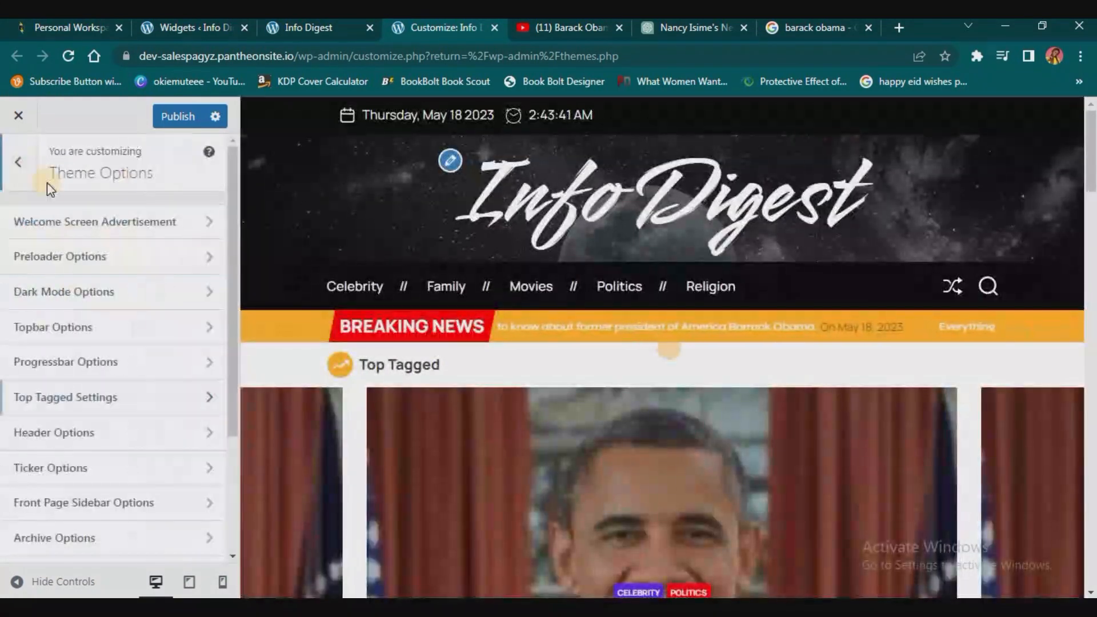
Toggle Enable Random Post in Header Options and publish the pending theme changes.
{"action": "left_click", "coordinate": [80, 434]}
{"action": "scroll", "coordinate": [17, 337], "scroll_direction": "down", "scroll_amount": 2}
{"action": "left_click", "coordinate": [29, 276]}
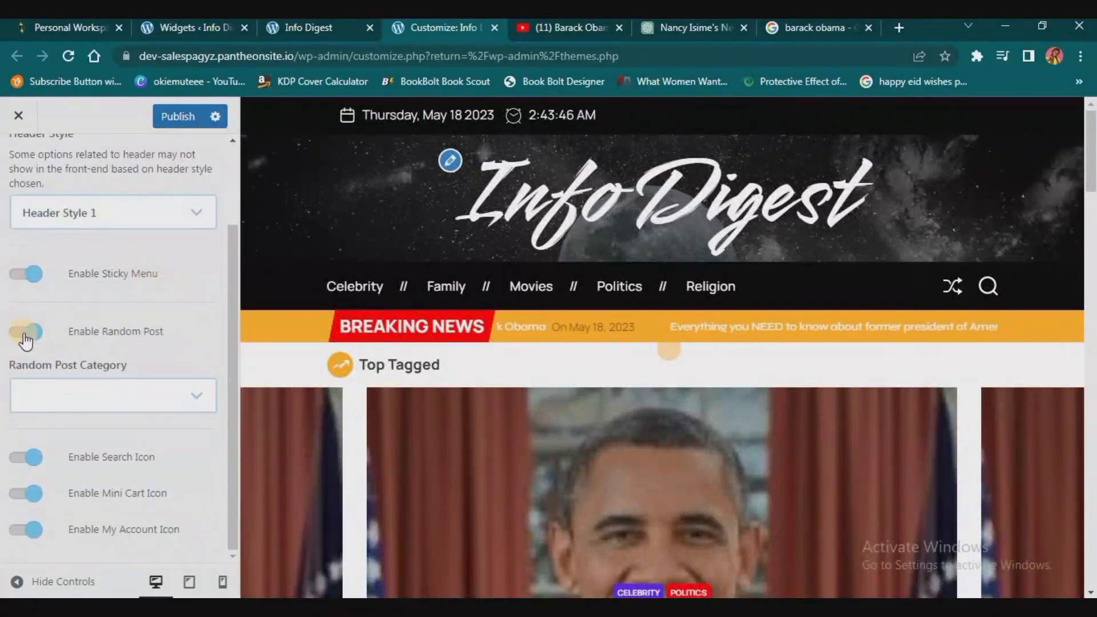
{"action": "scroll", "coordinate": [636, 309], "scroll_direction": "down", "scroll_amount": 10}
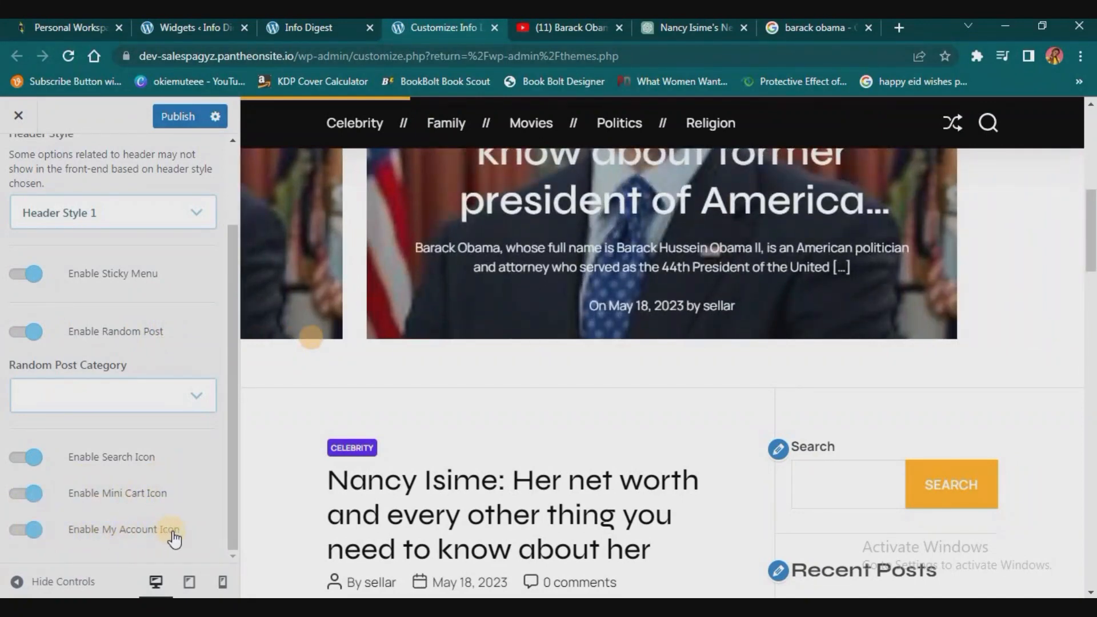
{"action": "scroll", "coordinate": [175, 172], "scroll_direction": "up", "scroll_amount": 2}
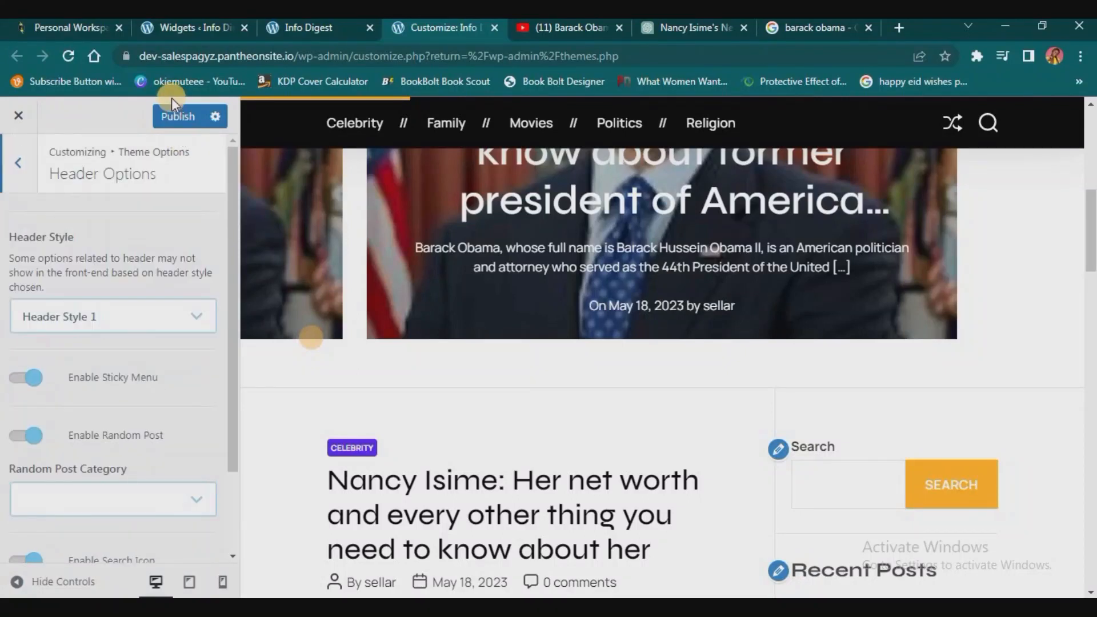
{"action": "left_click", "coordinate": [168, 119]}
{"action": "left_click", "coordinate": [16, 167]}
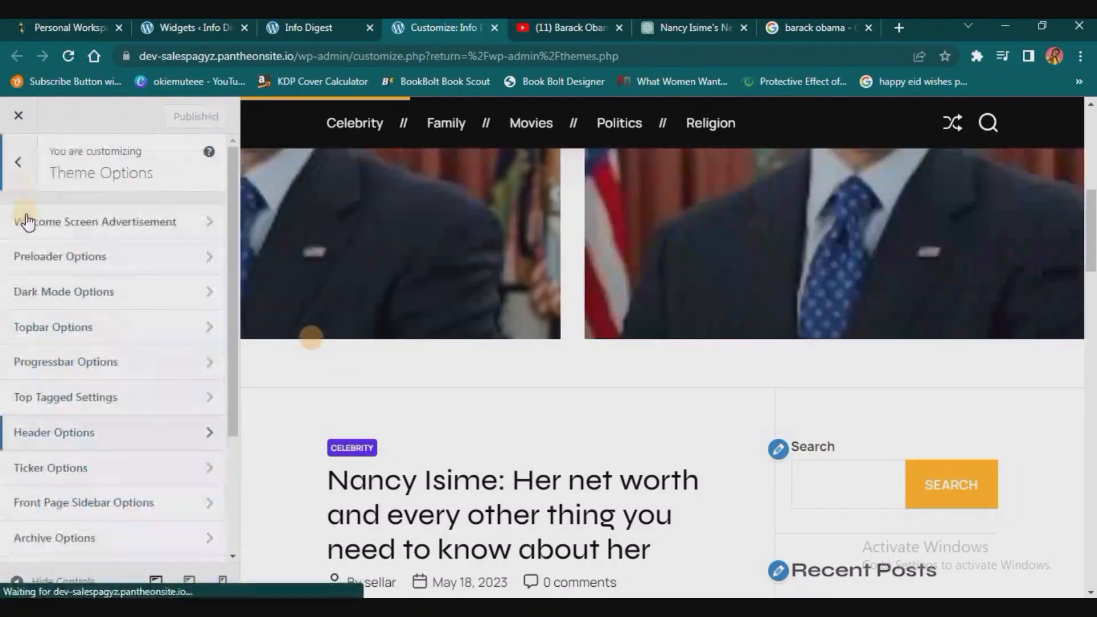
Set the ticker post category to Celebrity, enable Ticker/News Post, and publish.
{"action": "left_click", "coordinate": [91, 479]}
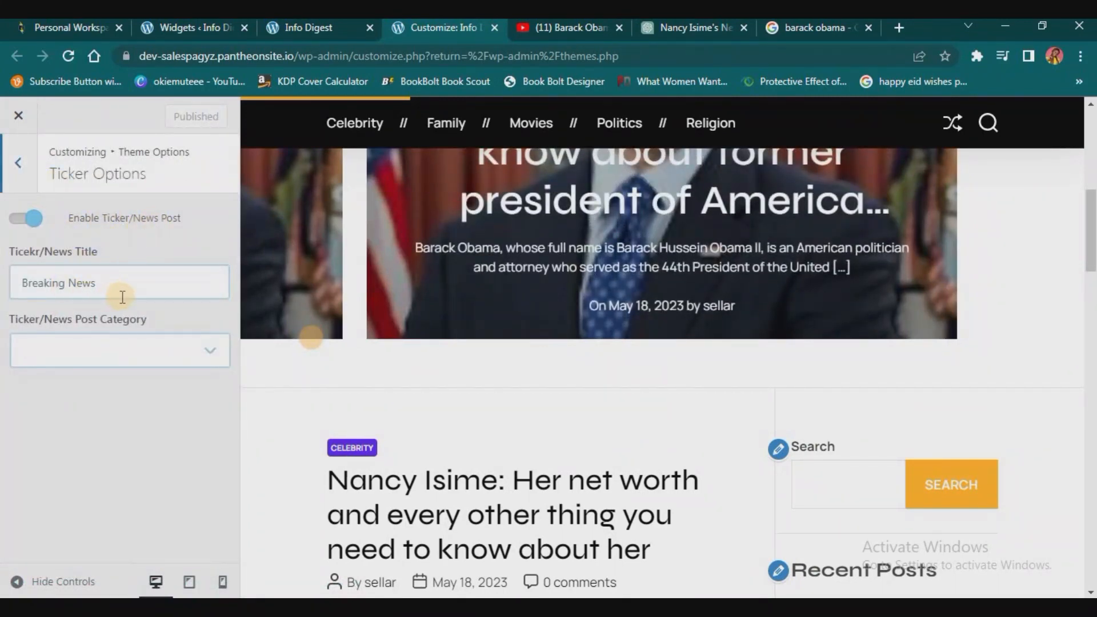
{"action": "left_click", "coordinate": [116, 347]}
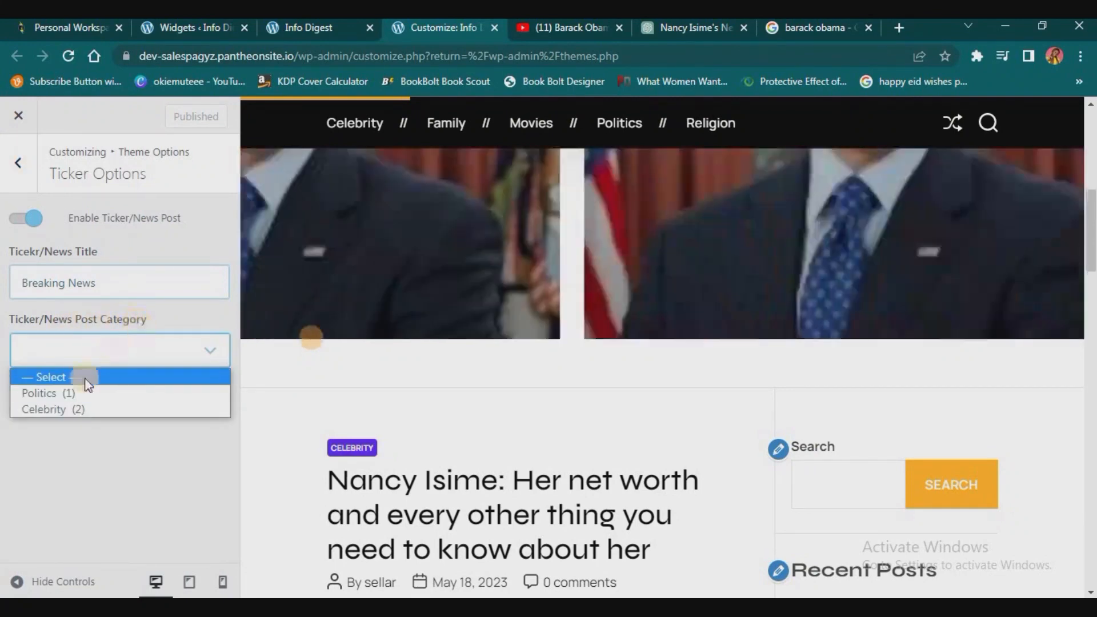
{"action": "left_click", "coordinate": [50, 410]}
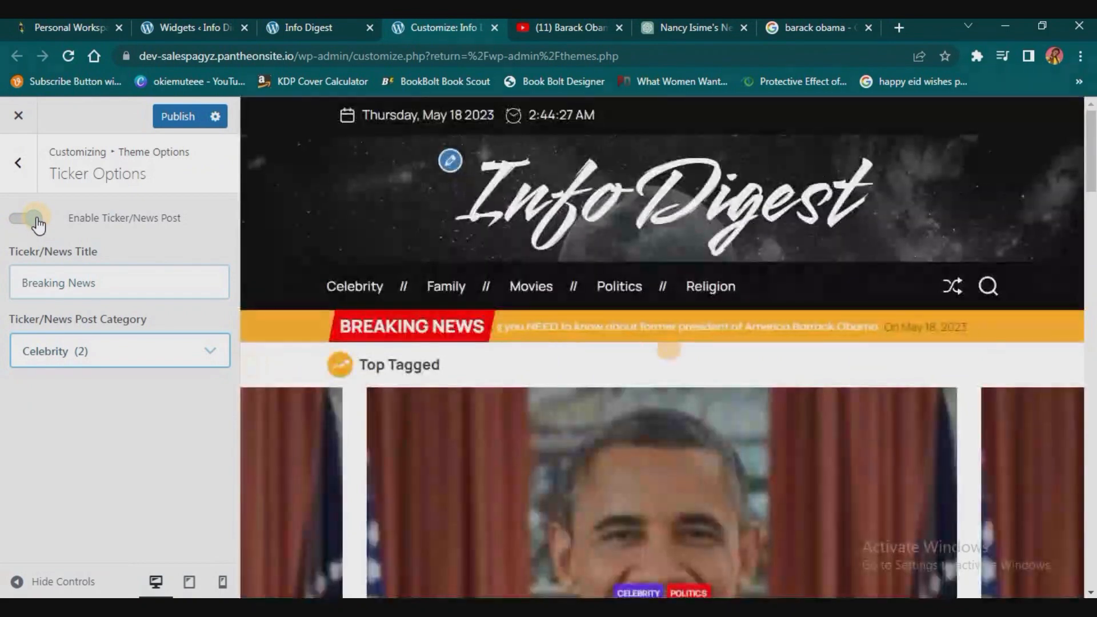
{"action": "left_click", "coordinate": [34, 218]}
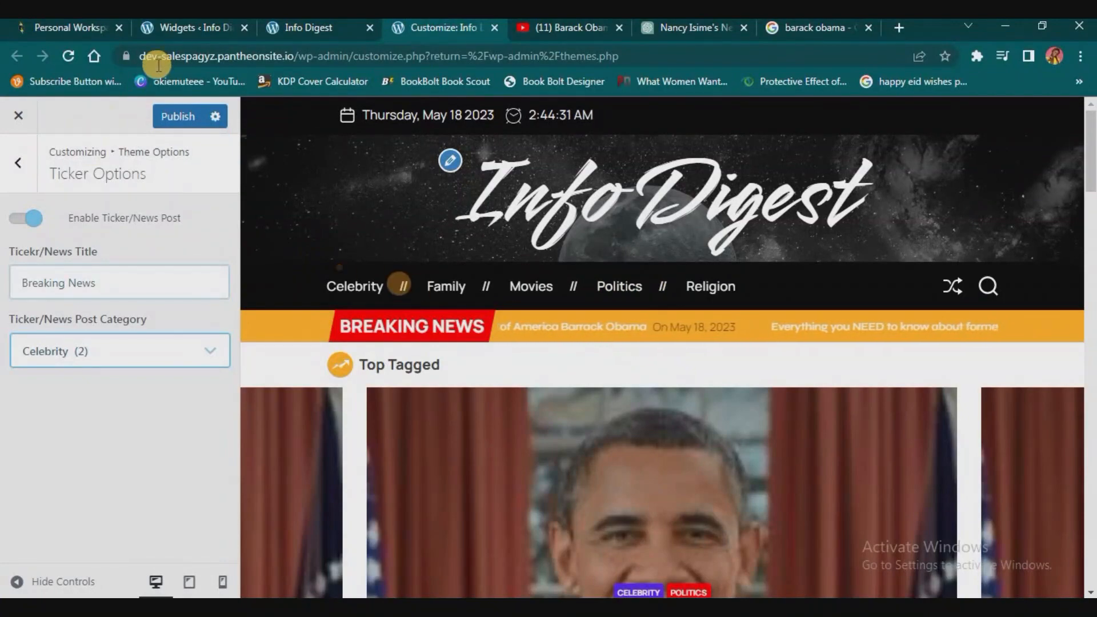
{"action": "left_click", "coordinate": [175, 117]}
{"action": "scroll", "coordinate": [686, 337], "scroll_direction": "down", "scroll_amount": 3}
{"action": "scroll", "coordinate": [686, 337], "scroll_direction": "down", "scroll_amount": 5}
{"action": "scroll", "coordinate": [686, 337], "scroll_direction": "down", "scroll_amount": 5}
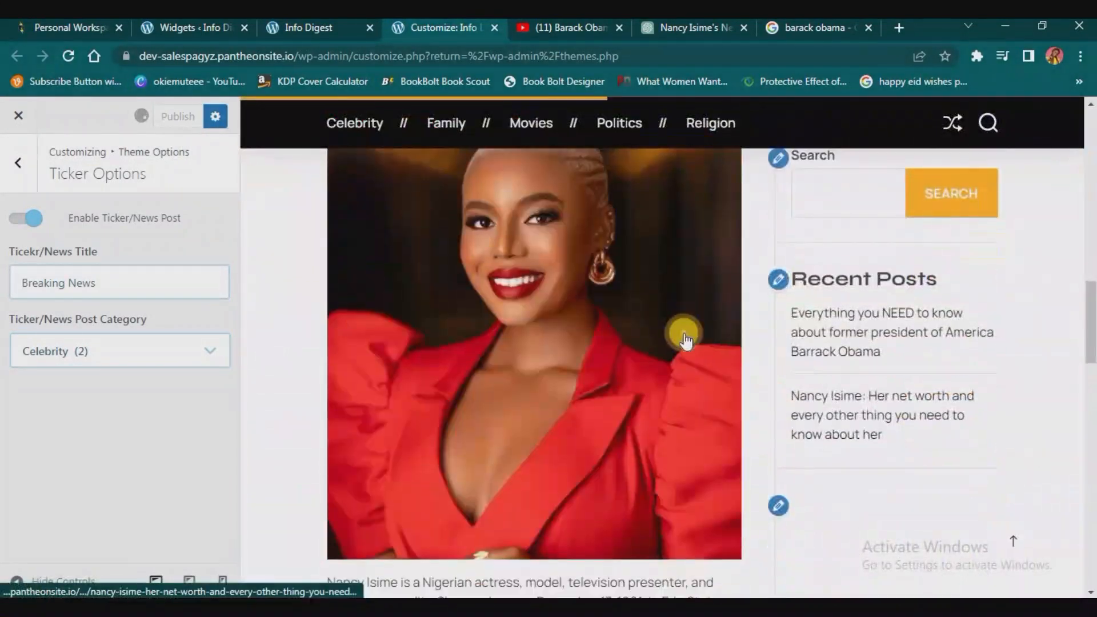
{"action": "scroll", "coordinate": [685, 333], "scroll_direction": "down", "scroll_amount": 5}
{"action": "scroll", "coordinate": [685, 332], "scroll_direction": "down", "scroll_amount": 5}
{"action": "scroll", "coordinate": [686, 341], "scroll_direction": "down", "scroll_amount": 3}
{"action": "scroll", "coordinate": [686, 340], "scroll_direction": "up", "scroll_amount": 3}
{"action": "scroll", "coordinate": [686, 340], "scroll_direction": "down", "scroll_amount": 5}
{"action": "scroll", "coordinate": [686, 337], "scroll_direction": "down", "scroll_amount": 3}
{"action": "scroll", "coordinate": [686, 337], "scroll_direction": "up", "scroll_amount": 6}
{"action": "left_click", "coordinate": [17, 151]}
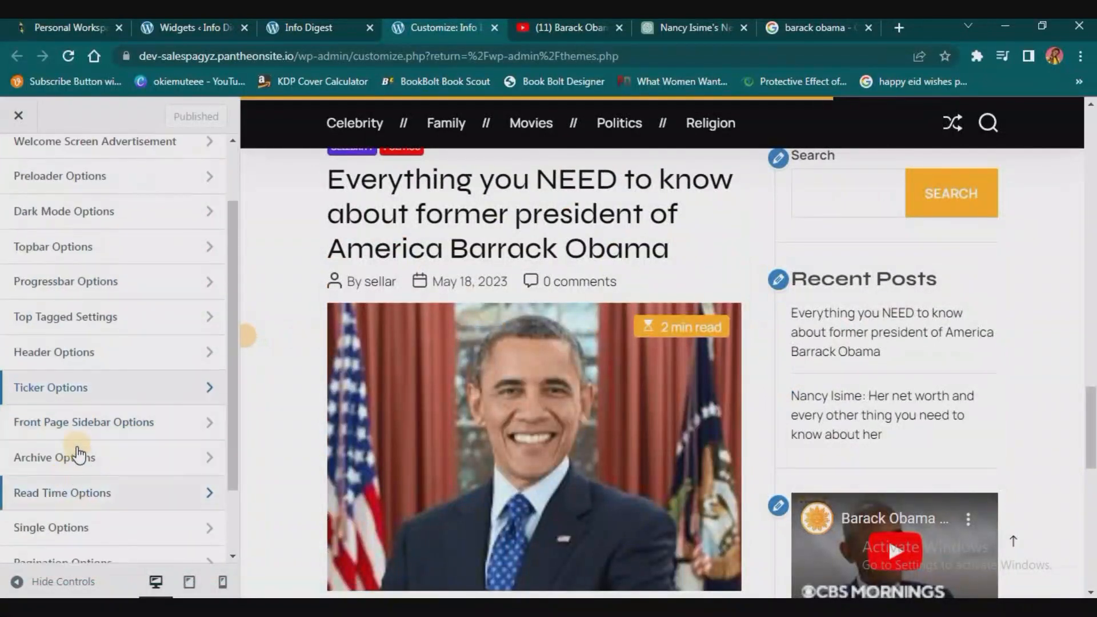
{"action": "left_click", "coordinate": [92, 422]}
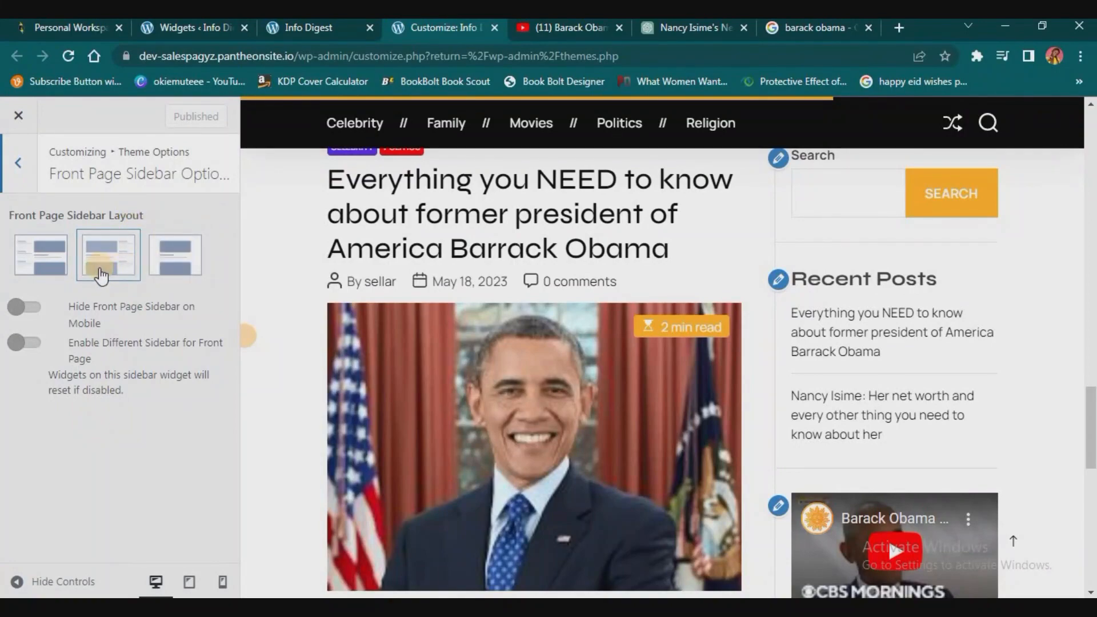
{"action": "scroll", "coordinate": [846, 394], "scroll_direction": "down", "scroll_amount": 2}
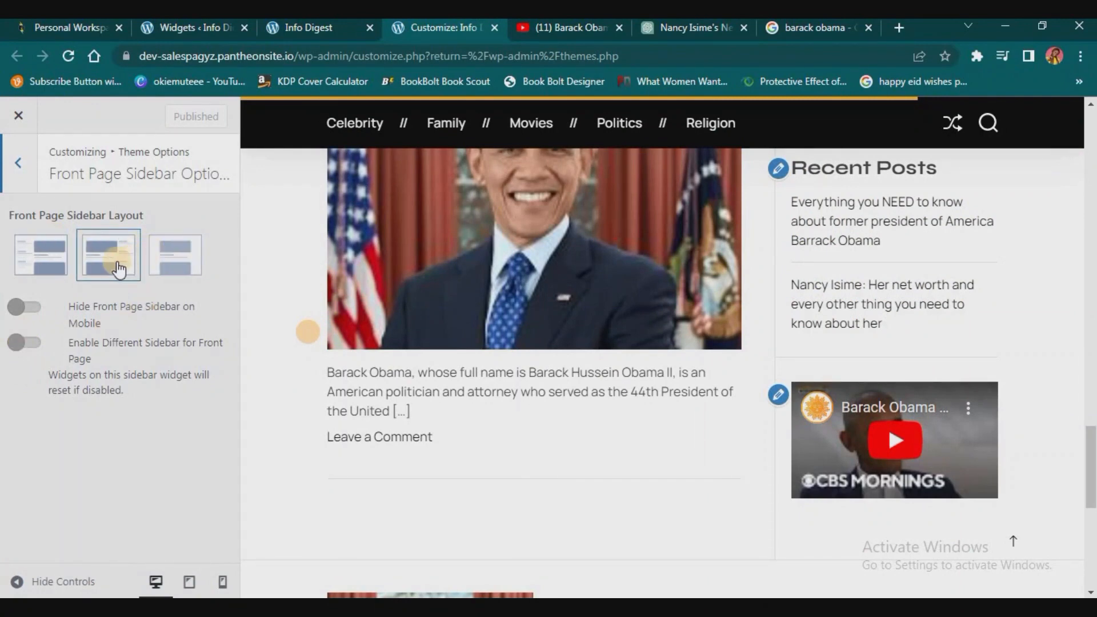
{"action": "left_click", "coordinate": [20, 166]}
{"action": "scroll", "coordinate": [100, 457], "scroll_direction": "down", "scroll_amount": 2}
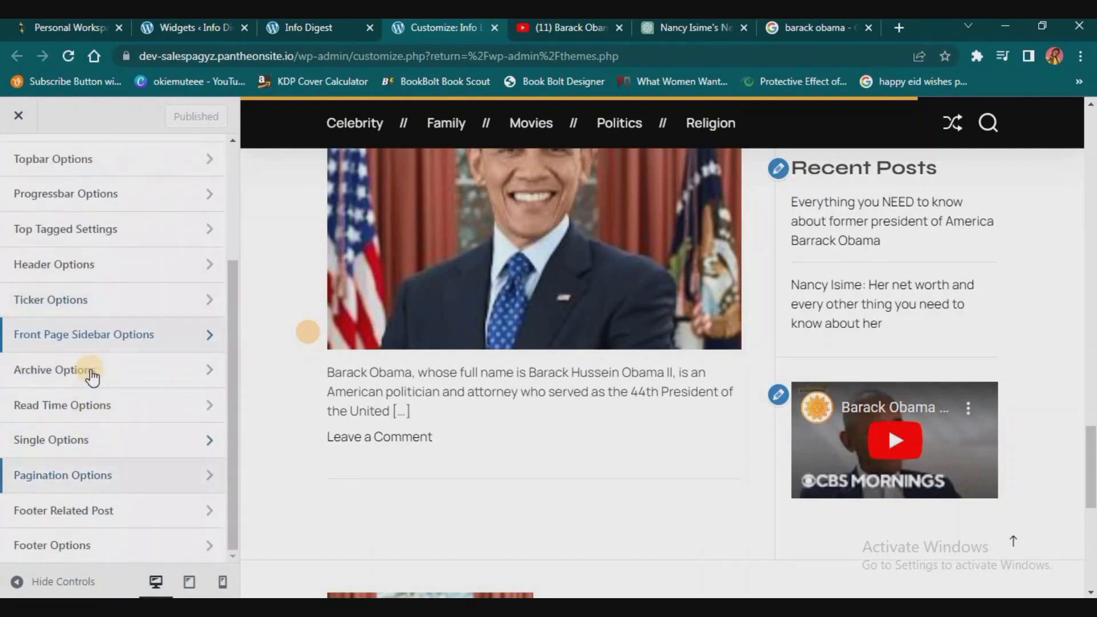
Choose the second, grid Archive Style thumbnail and publish it.
{"action": "left_click", "coordinate": [94, 370]}
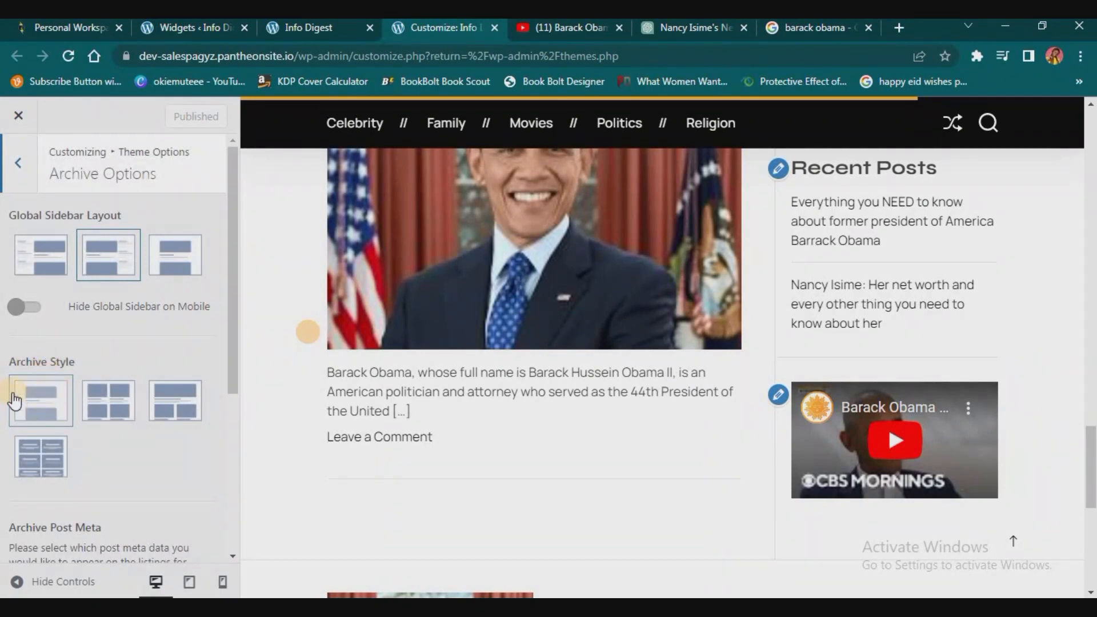
{"action": "left_click", "coordinate": [115, 406]}
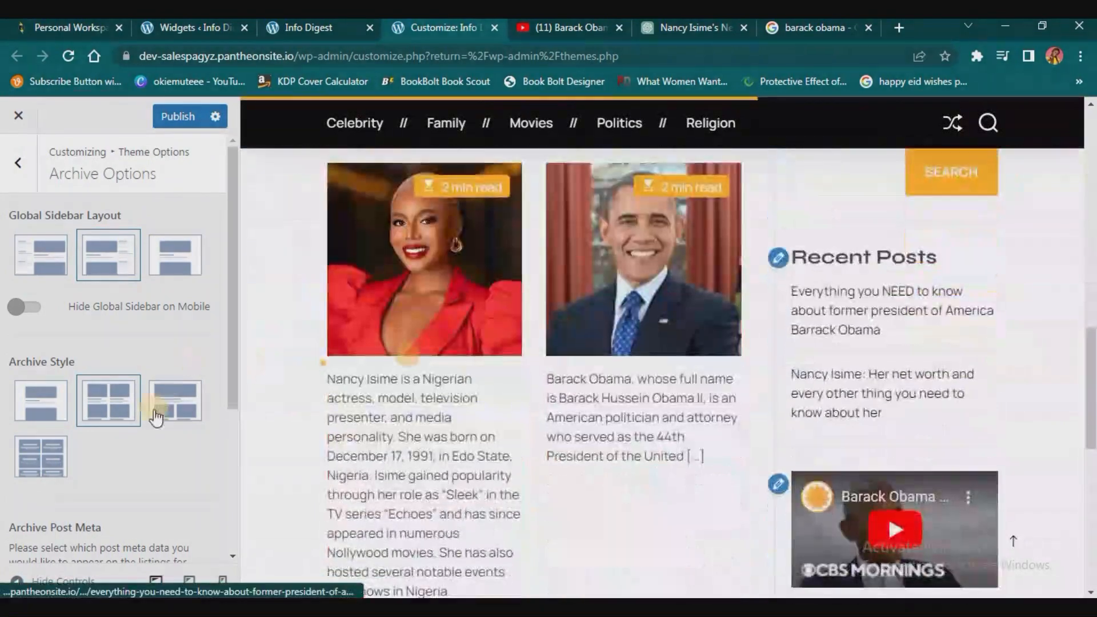
{"action": "left_click", "coordinate": [174, 117]}
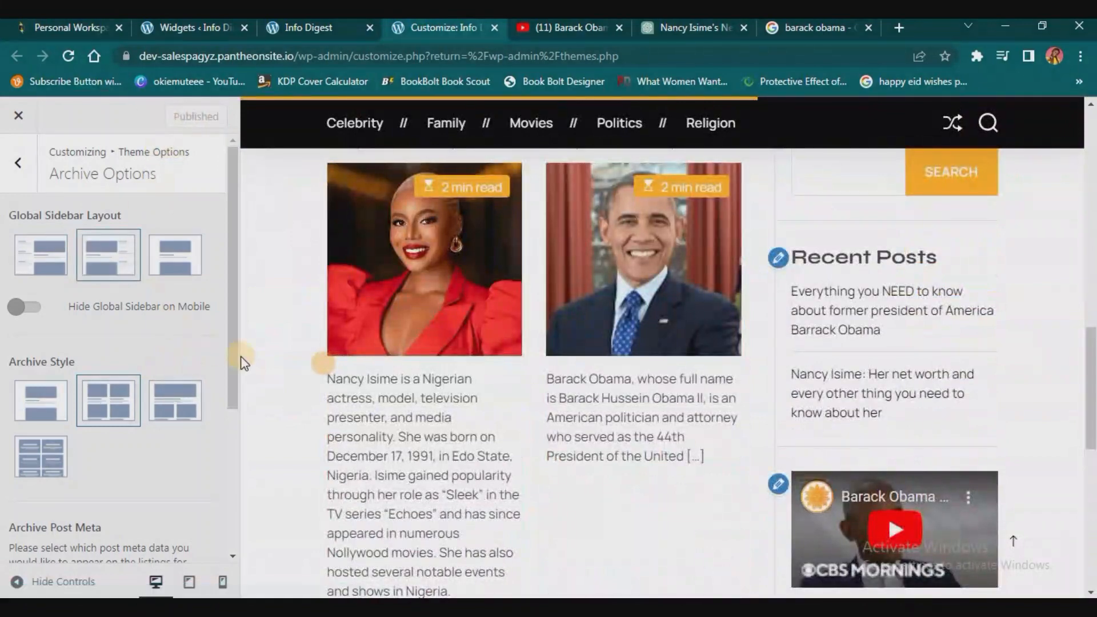
Reload the live Info Digest tab and scroll through the two-column post cards.
{"action": "left_click", "coordinate": [314, 27]}
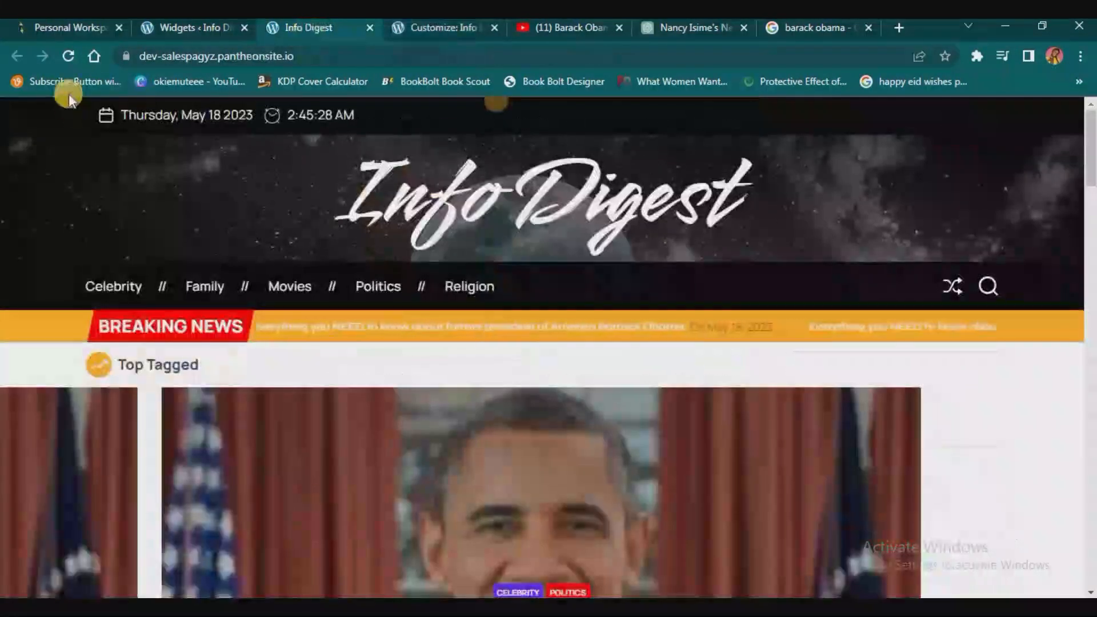
{"action": "left_click", "coordinate": [64, 56]}
{"action": "scroll", "coordinate": [624, 478], "scroll_direction": "down", "scroll_amount": 8}
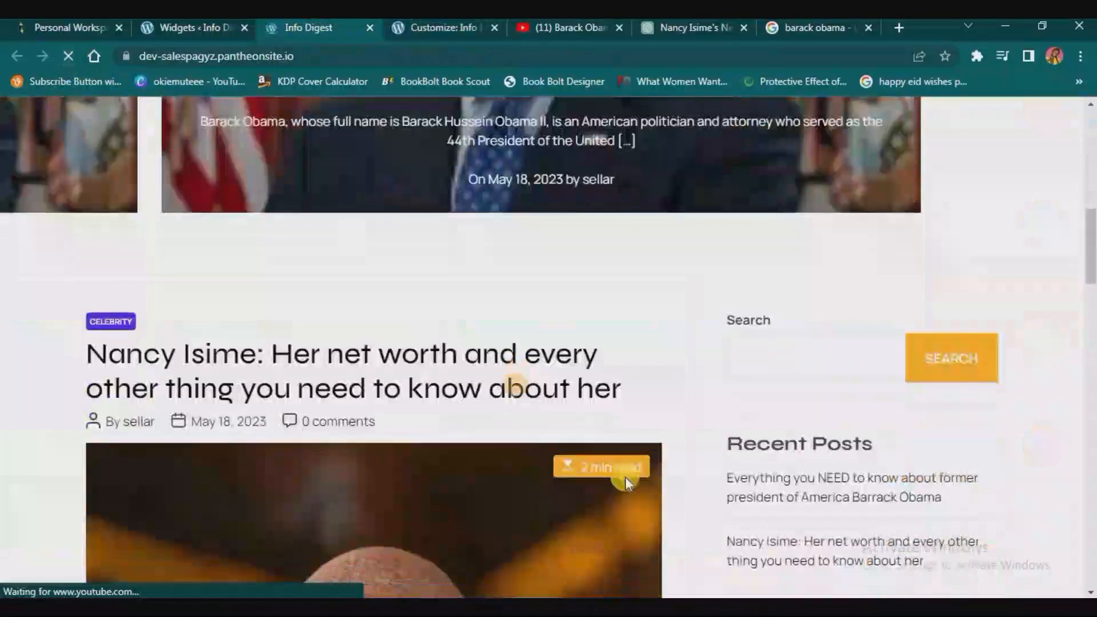
{"action": "scroll", "coordinate": [626, 480], "scroll_direction": "down", "scroll_amount": 10}
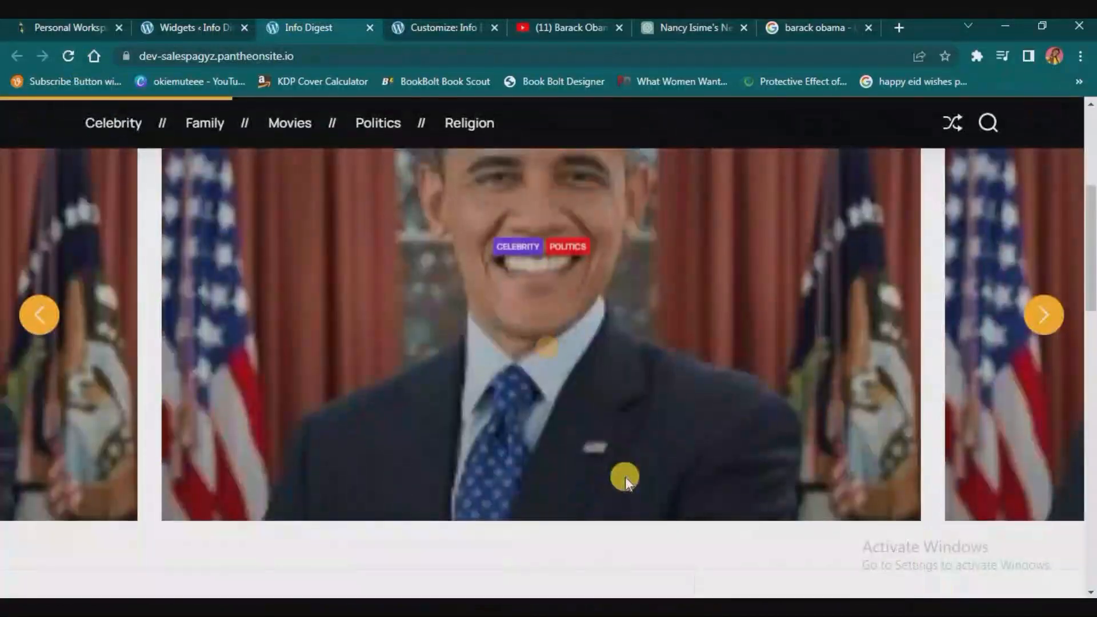
{"action": "scroll", "coordinate": [625, 480], "scroll_direction": "down", "scroll_amount": 6}
{"action": "scroll", "coordinate": [364, 455], "scroll_direction": "up", "scroll_amount": 3}
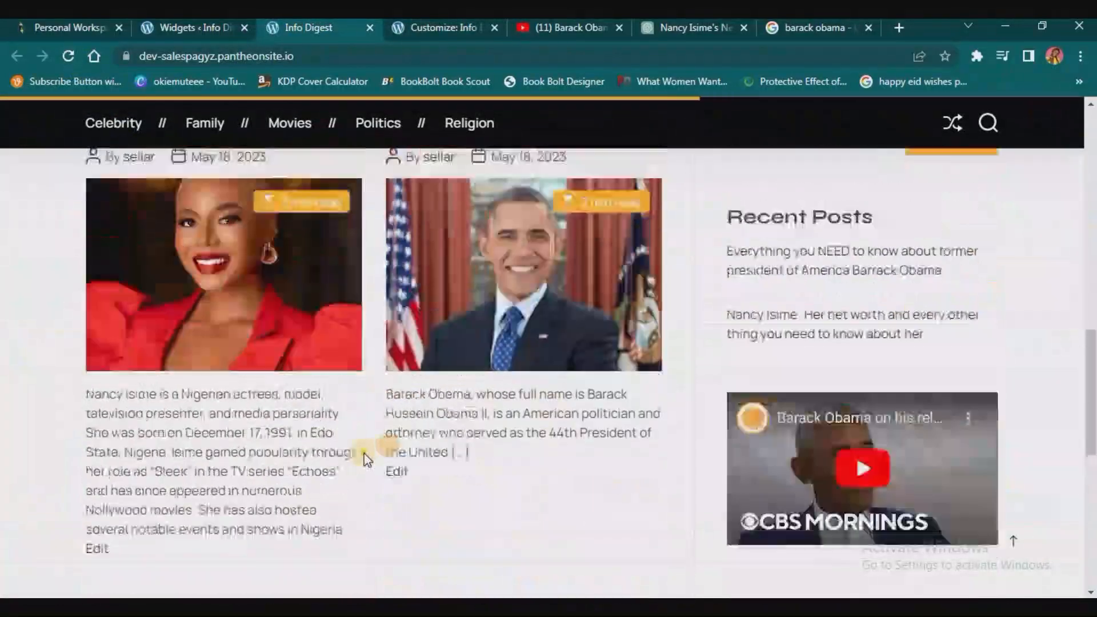
{"action": "scroll", "coordinate": [364, 455], "scroll_direction": "down", "scroll_amount": 3}
{"action": "scroll", "coordinate": [254, 444], "scroll_direction": "down", "scroll_amount": 1}
{"action": "scroll", "coordinate": [258, 447], "scroll_direction": "up", "scroll_amount": 5}
{"action": "scroll", "coordinate": [255, 444], "scroll_direction": "down", "scroll_amount": 4}
{"action": "scroll", "coordinate": [255, 444], "scroll_direction": "up", "scroll_amount": 5}
{"action": "scroll", "coordinate": [256, 445], "scroll_direction": "down", "scroll_amount": 3}
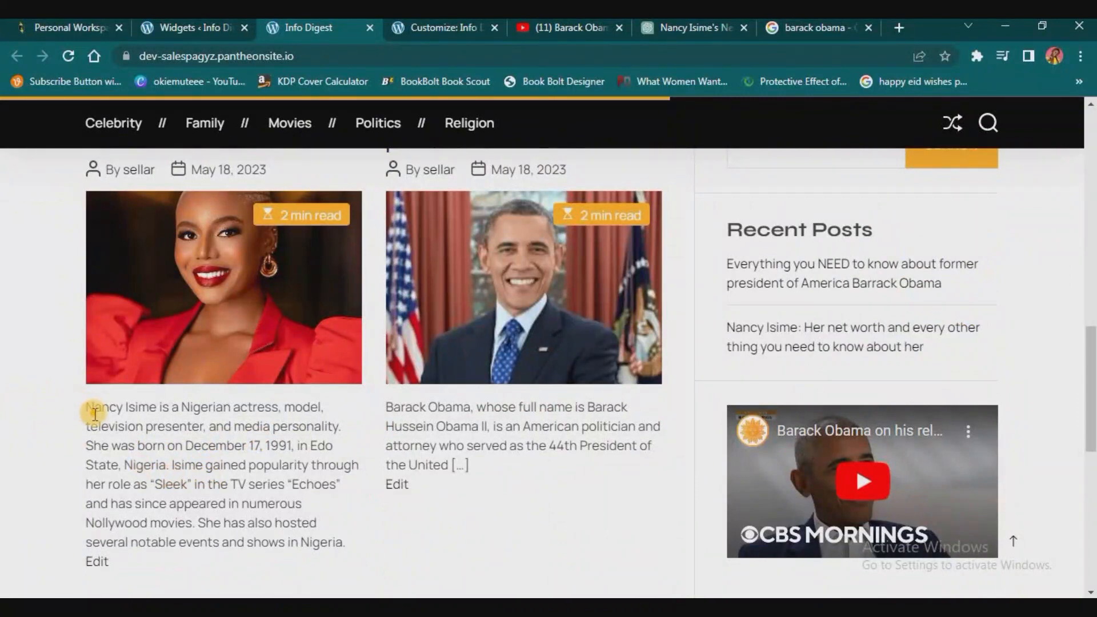
{"action": "left_click", "coordinate": [185, 28]}
Open the Nancy Isime post from Posts > All Posts.
{"action": "scroll", "coordinate": [44, 183], "scroll_direction": "up", "scroll_amount": 3}
{"action": "mouse_move", "coordinate": [67, 180]}
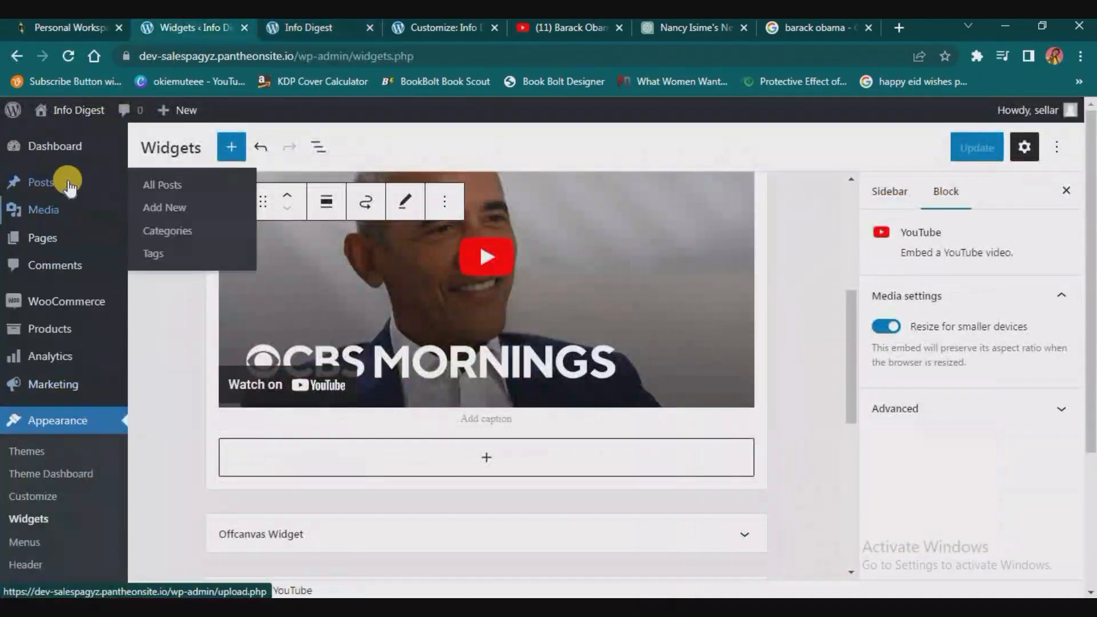
{"action": "left_click", "coordinate": [163, 186]}
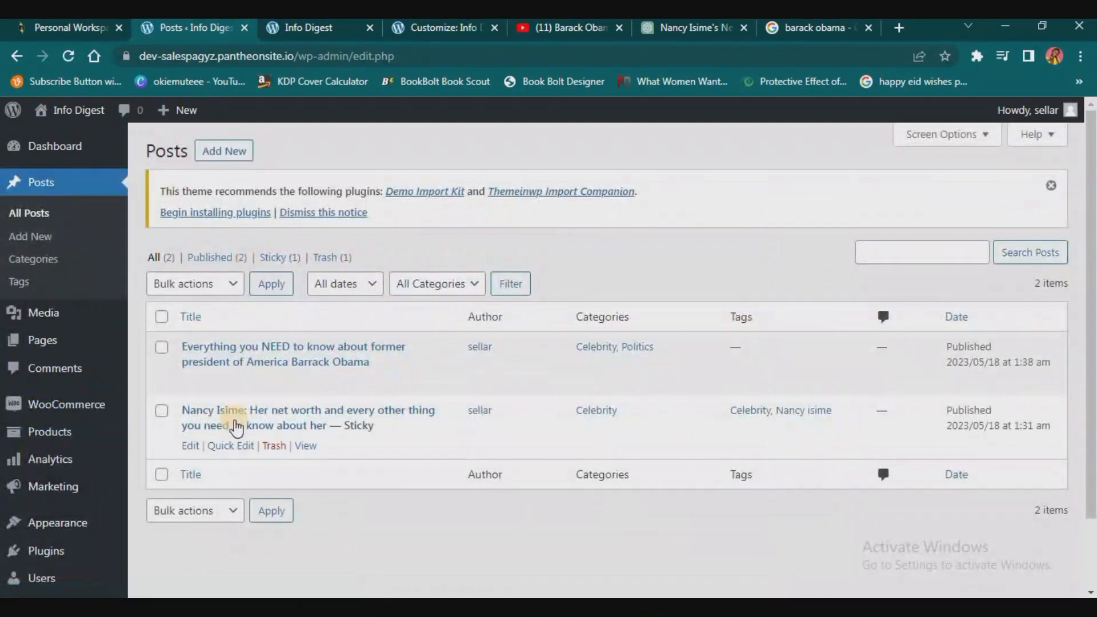
{"action": "left_click", "coordinate": [246, 419]}
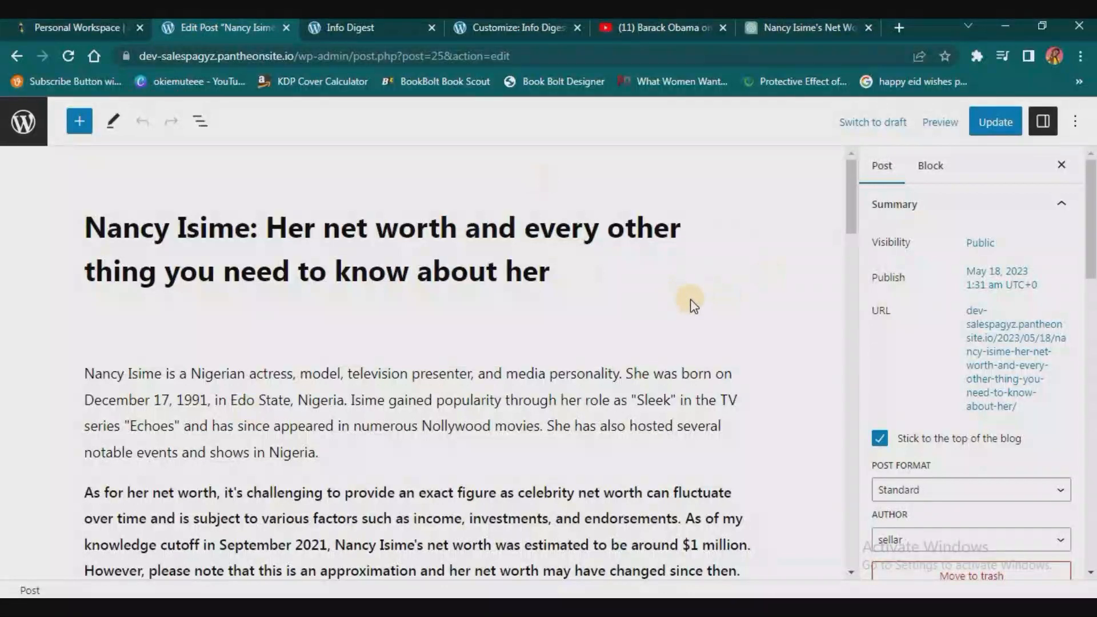
Empty the post's Excerpt box and update the post.
{"action": "scroll", "coordinate": [692, 301], "scroll_direction": "down", "scroll_amount": 7}
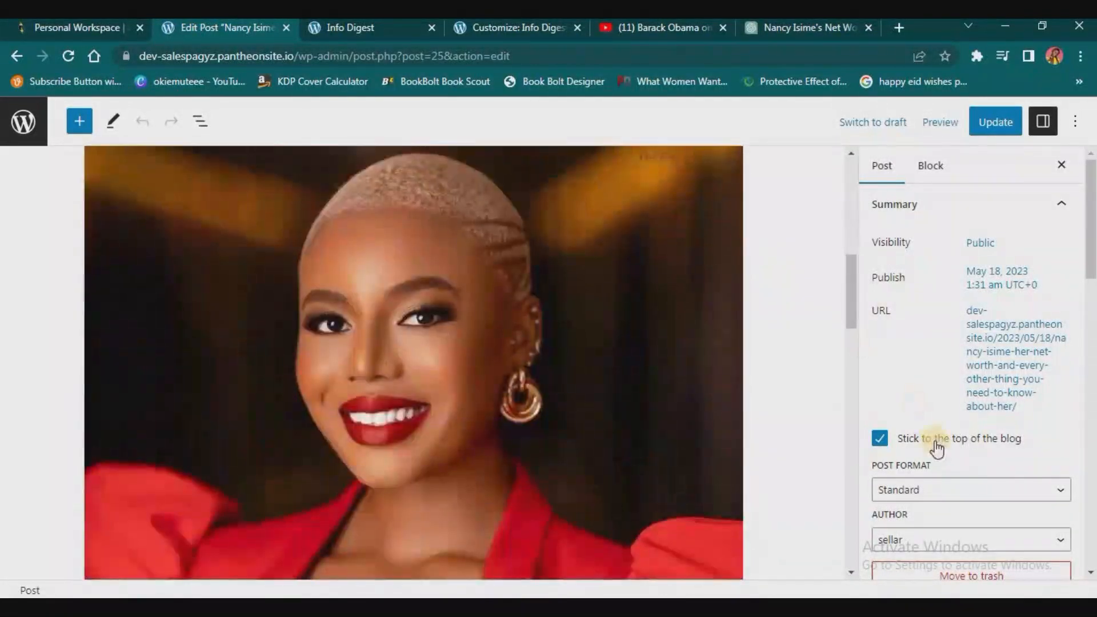
{"action": "scroll", "coordinate": [925, 435], "scroll_direction": "down", "scroll_amount": 3}
{"action": "scroll", "coordinate": [924, 436], "scroll_direction": "down", "scroll_amount": 10}
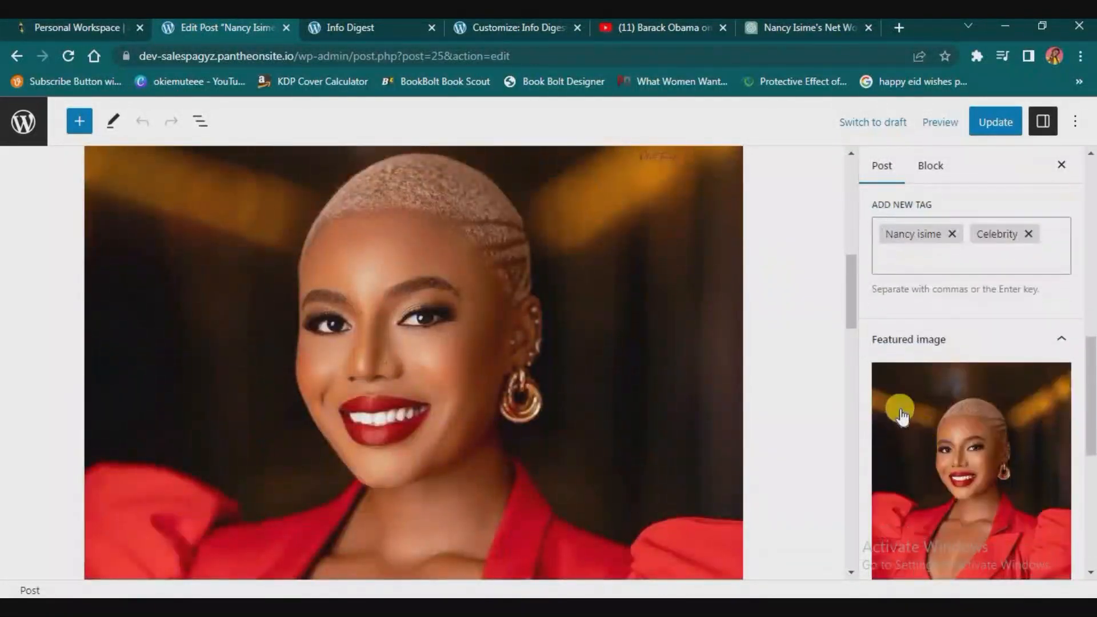
{"action": "scroll", "coordinate": [902, 414], "scroll_direction": "down", "scroll_amount": 5}
{"action": "left_click", "coordinate": [936, 391]}
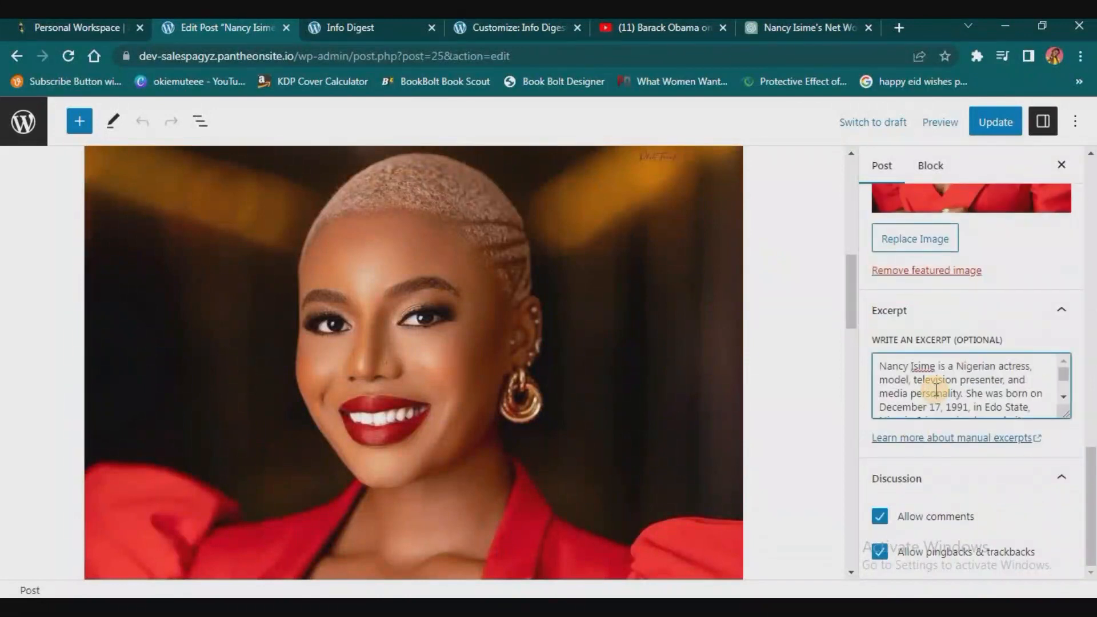
{"action": "key", "text": "ctrl+a"}
{"action": "key", "text": "BackSpace"}
{"action": "left_click", "coordinate": [996, 134]}
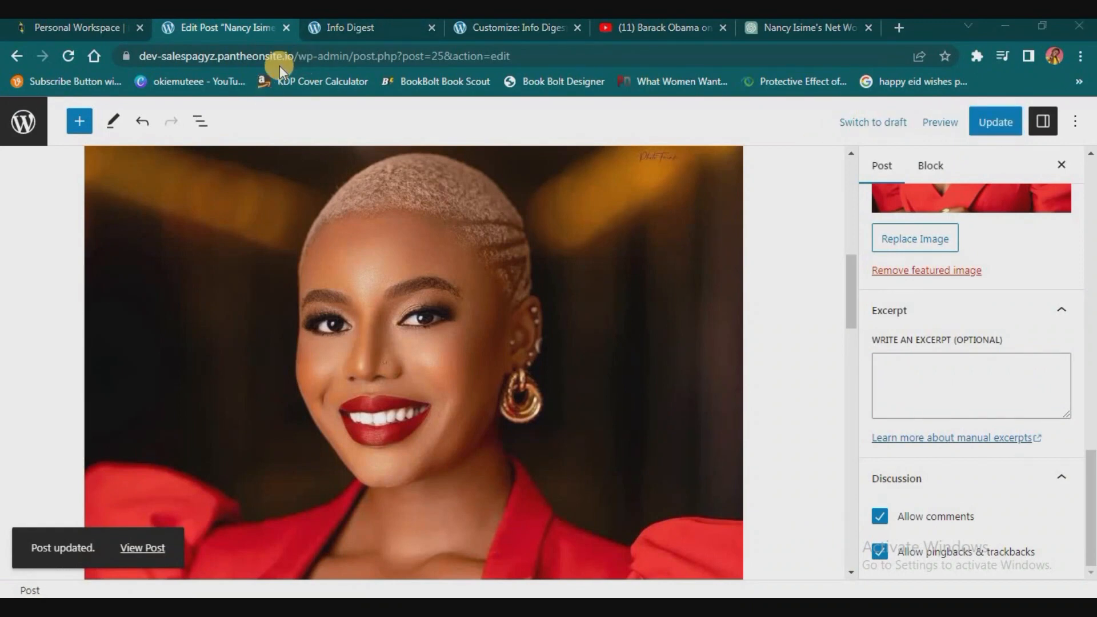
{"action": "left_click", "coordinate": [376, 27]}
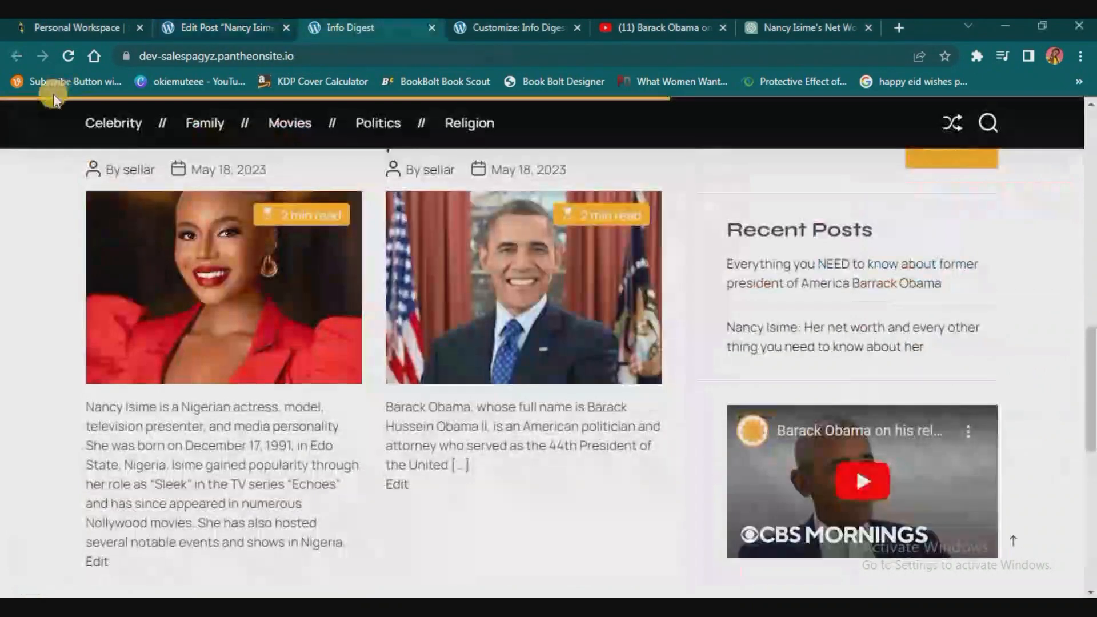
Reload Info Digest and check the Nancy Isime card's shortened excerpt ending in '[…]'.
{"action": "left_click", "coordinate": [64, 60]}
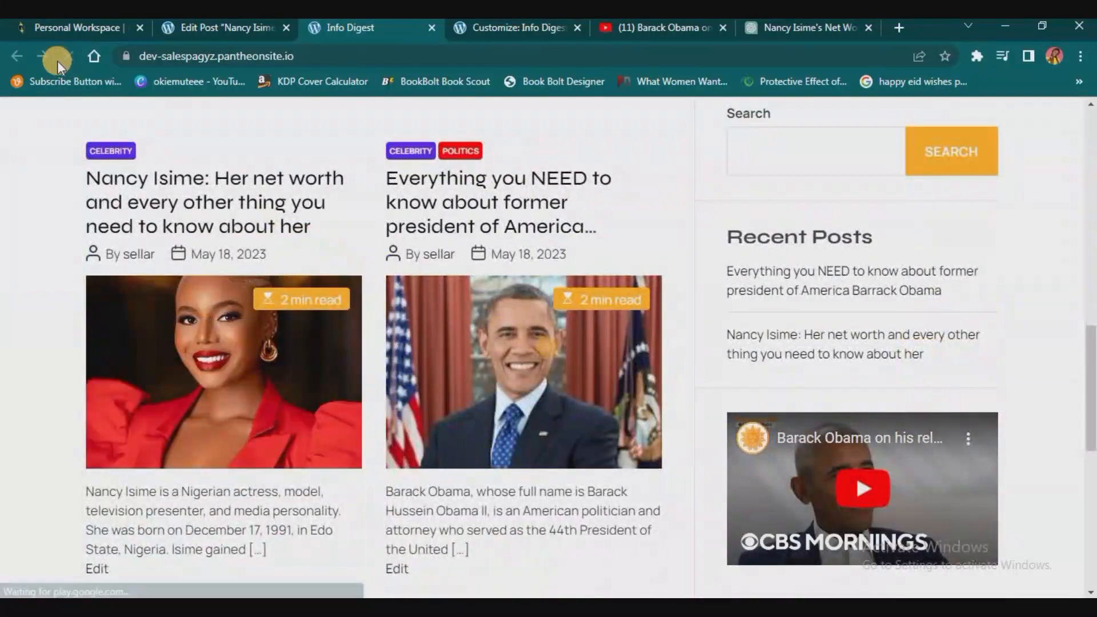
{"action": "scroll", "coordinate": [362, 215], "scroll_direction": "down", "scroll_amount": 5}
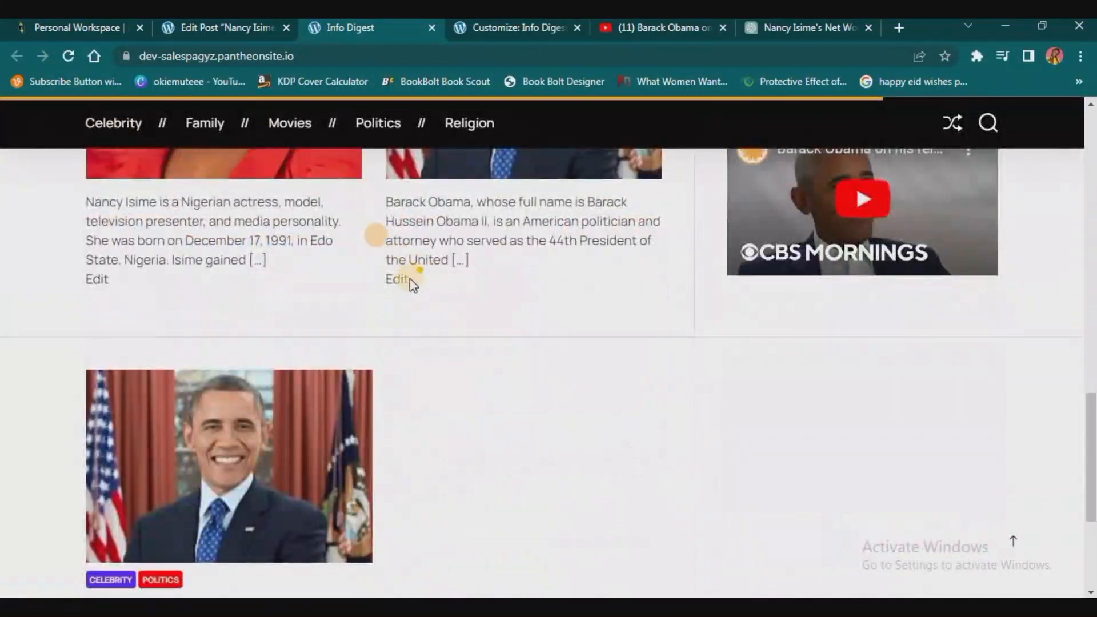
{"action": "scroll", "coordinate": [398, 286], "scroll_direction": "up", "scroll_amount": 3}
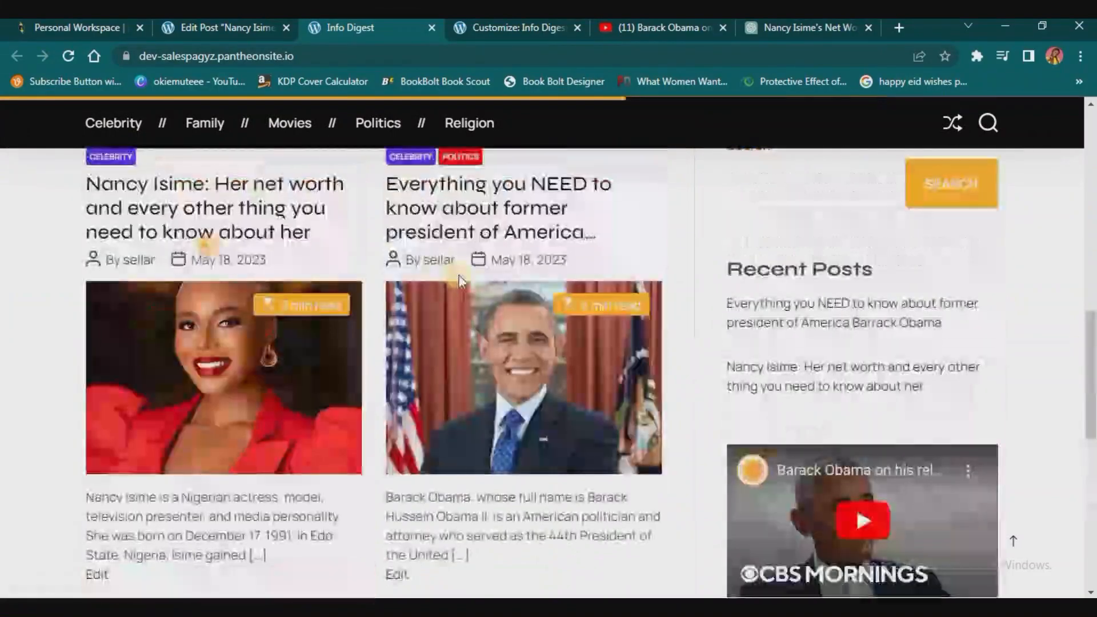
{"action": "scroll", "coordinate": [404, 294], "scroll_direction": "up", "scroll_amount": 7}
{"action": "scroll", "coordinate": [412, 296], "scroll_direction": "down", "scroll_amount": 9}
{"action": "scroll", "coordinate": [420, 297], "scroll_direction": "up", "scroll_amount": 10}
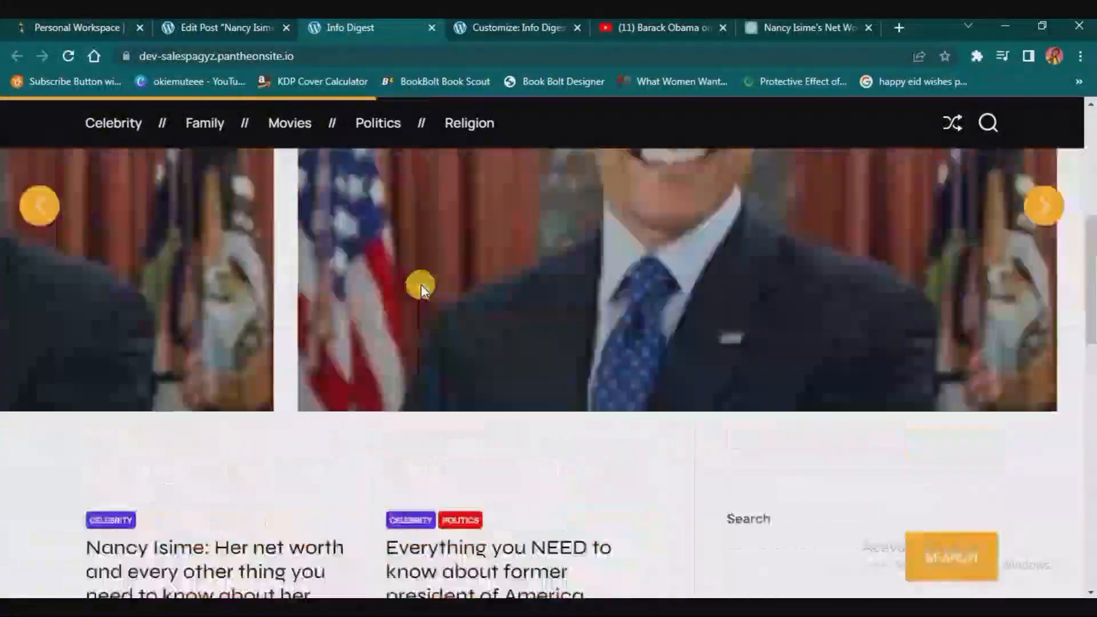
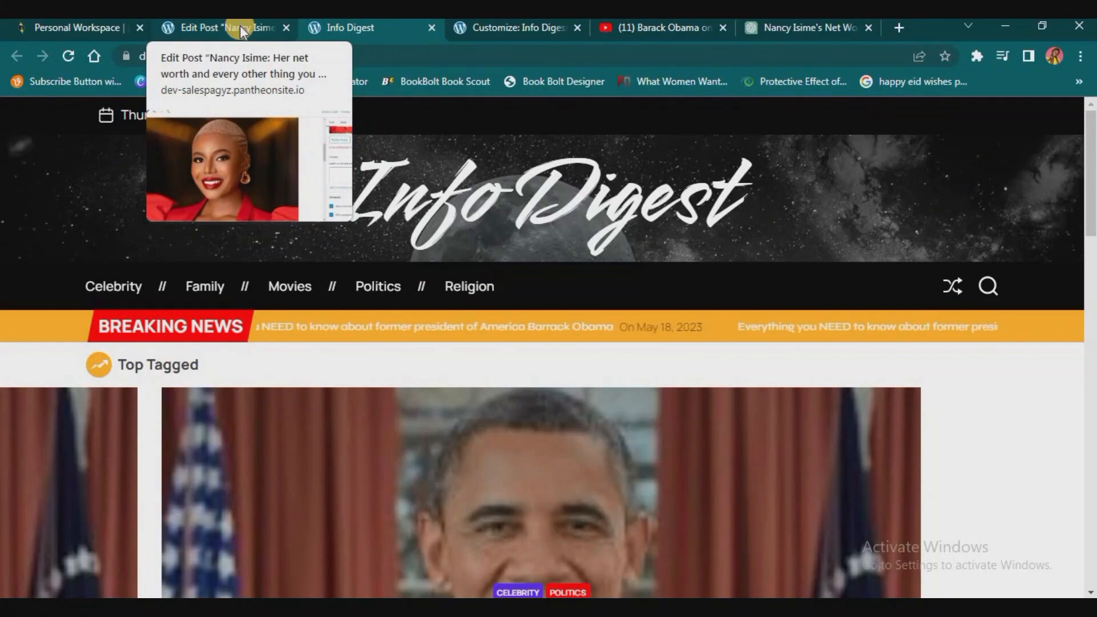
Reload the Info Digest homepage to show the breaking-news ticker and Top Tagged section.
{"action": "left_click", "coordinate": [713, 231]}
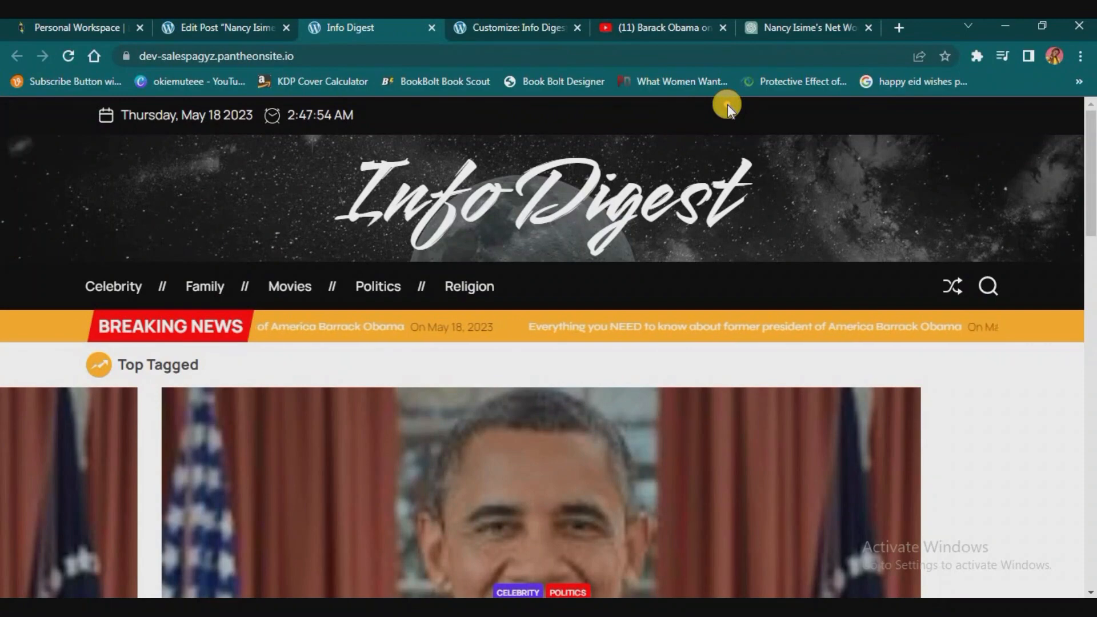
Leave the post editor for the dashboard, open Installed Plugins, then go to Add New.
{"action": "left_click", "coordinate": [169, 28]}
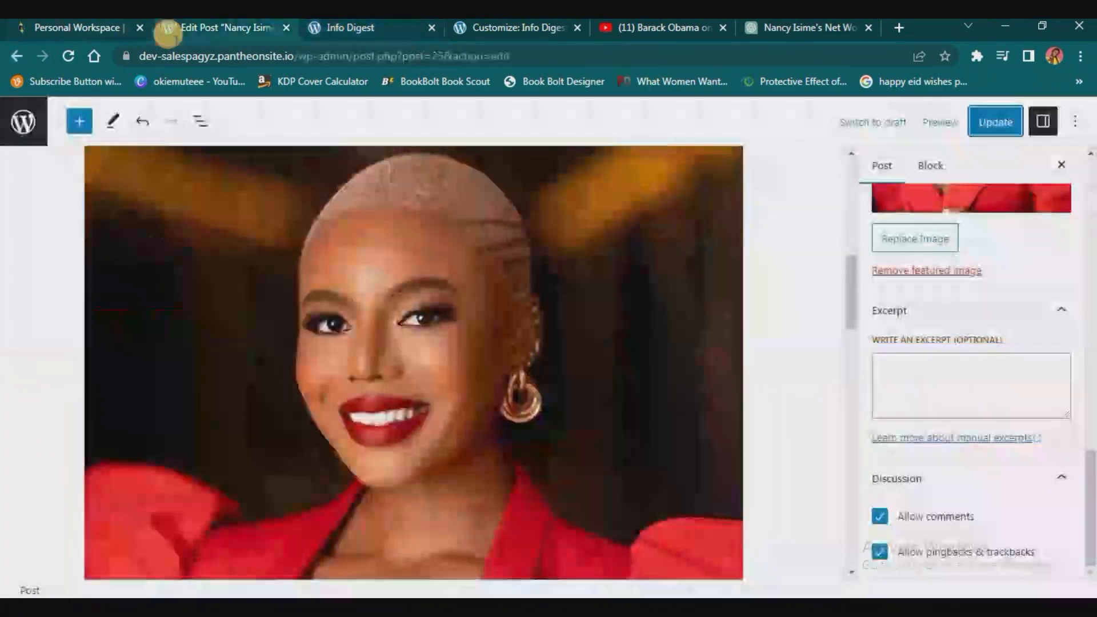
{"action": "left_click", "coordinate": [35, 112]}
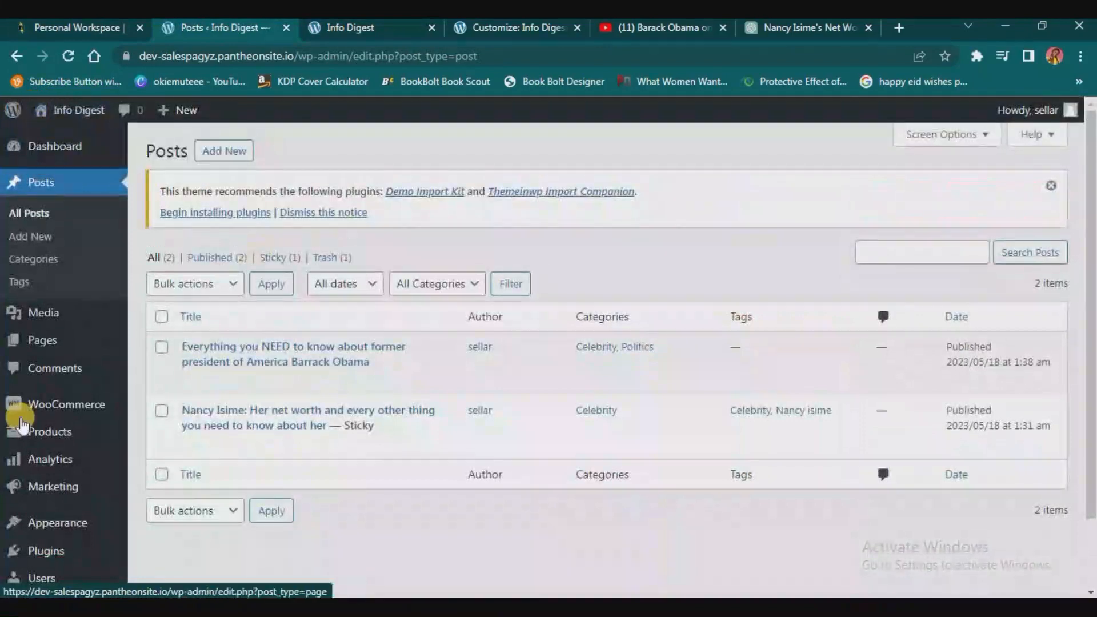
{"action": "scroll", "coordinate": [49, 434], "scroll_direction": "down", "scroll_amount": 2}
{"action": "scroll", "coordinate": [49, 434], "scroll_direction": "down", "scroll_amount": 1}
{"action": "mouse_move", "coordinate": [49, 470]}
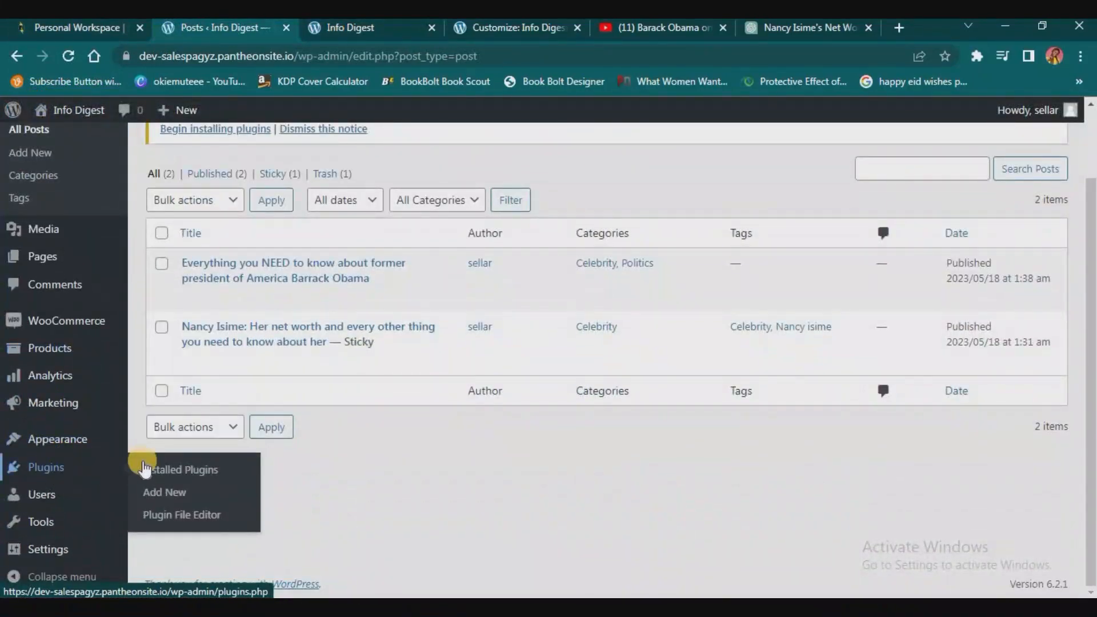
{"action": "left_click", "coordinate": [172, 472]}
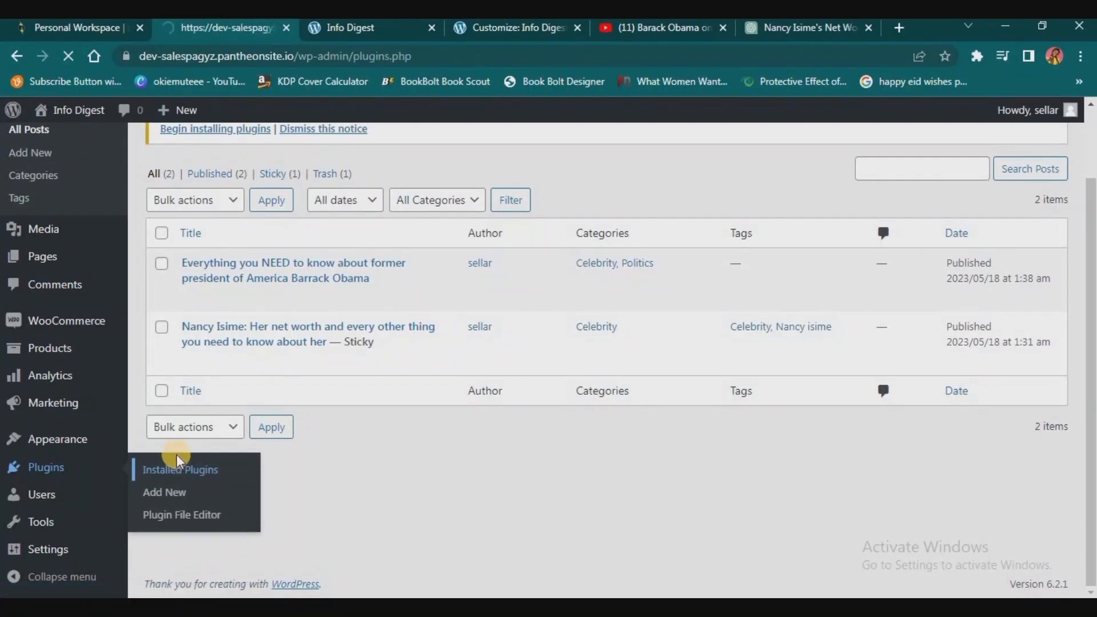
{"action": "scroll", "coordinate": [407, 454], "scroll_direction": "down", "scroll_amount": 4}
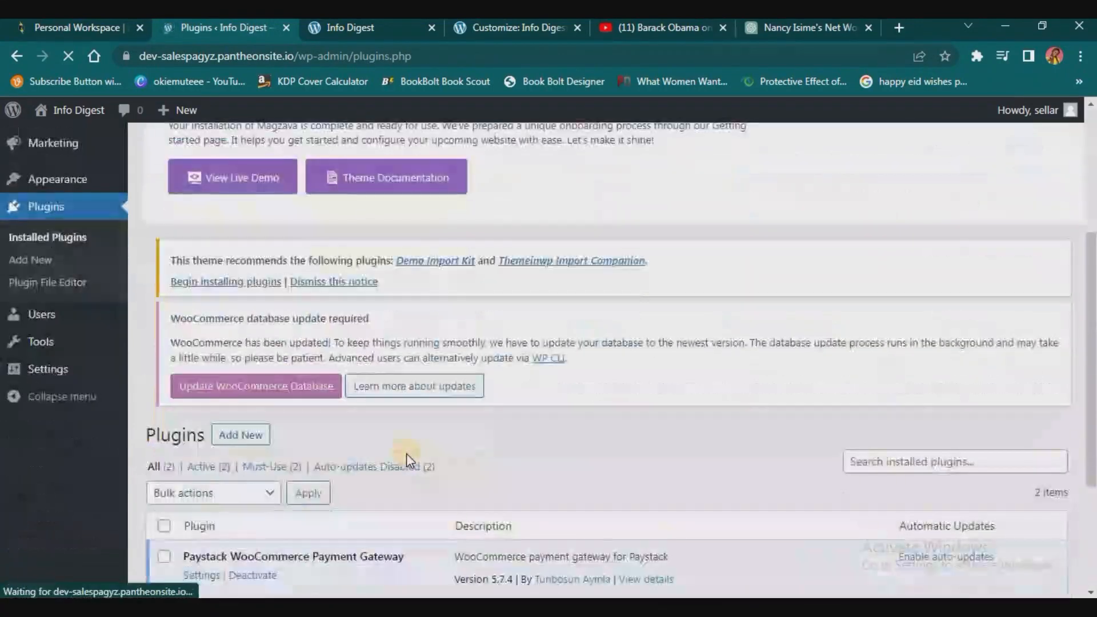
{"action": "scroll", "coordinate": [407, 453], "scroll_direction": "down", "scroll_amount": 3}
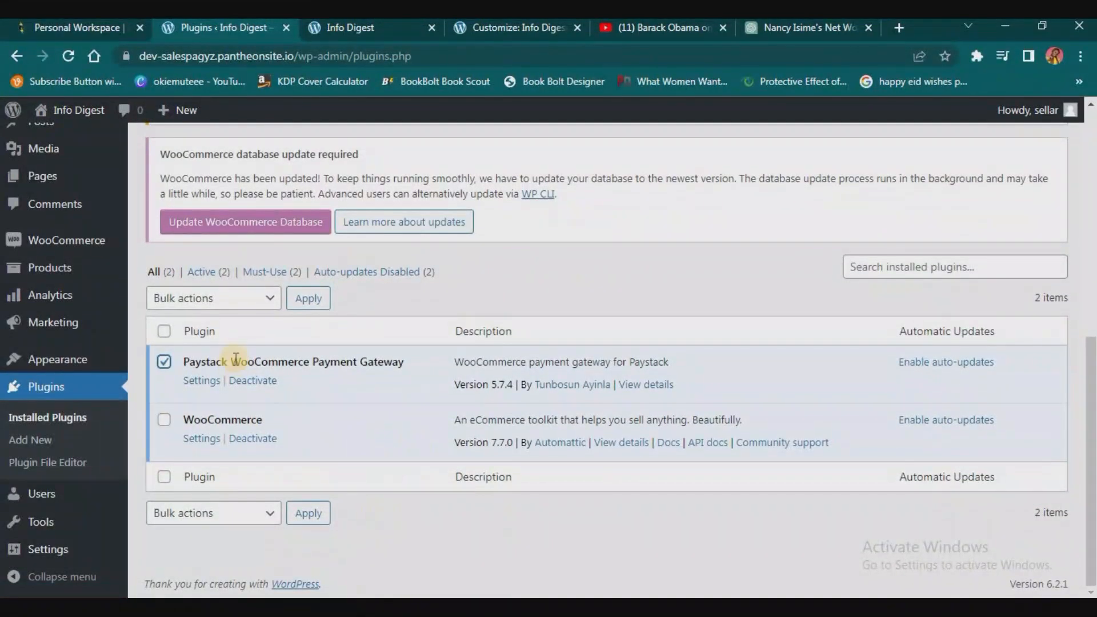
{"action": "scroll", "coordinate": [241, 312], "scroll_direction": "up", "scroll_amount": 6}
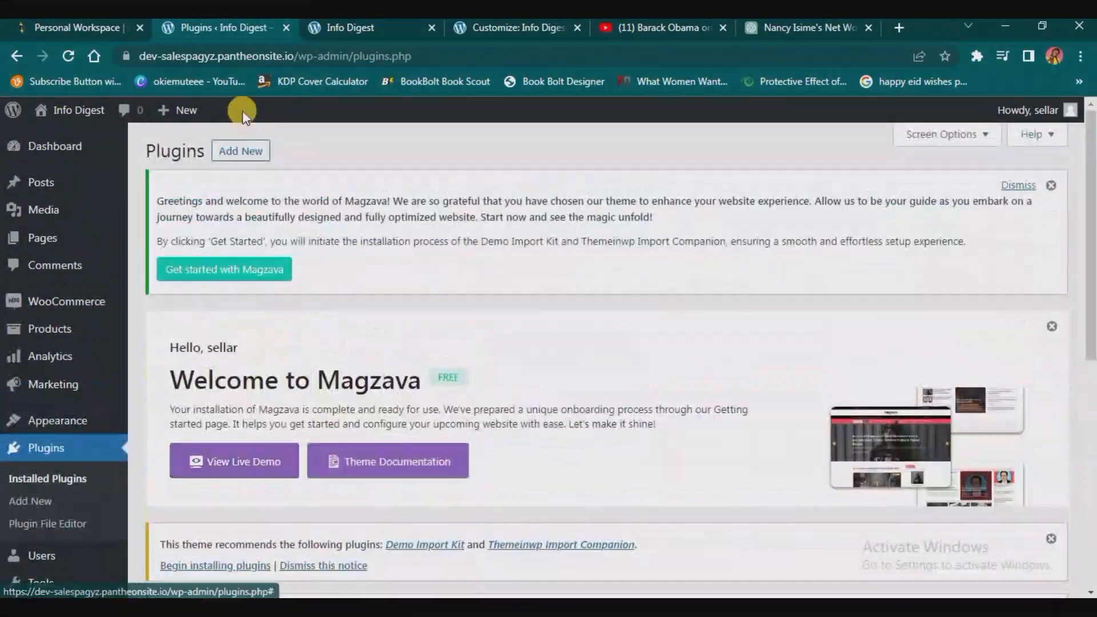
{"action": "left_click", "coordinate": [241, 151]}
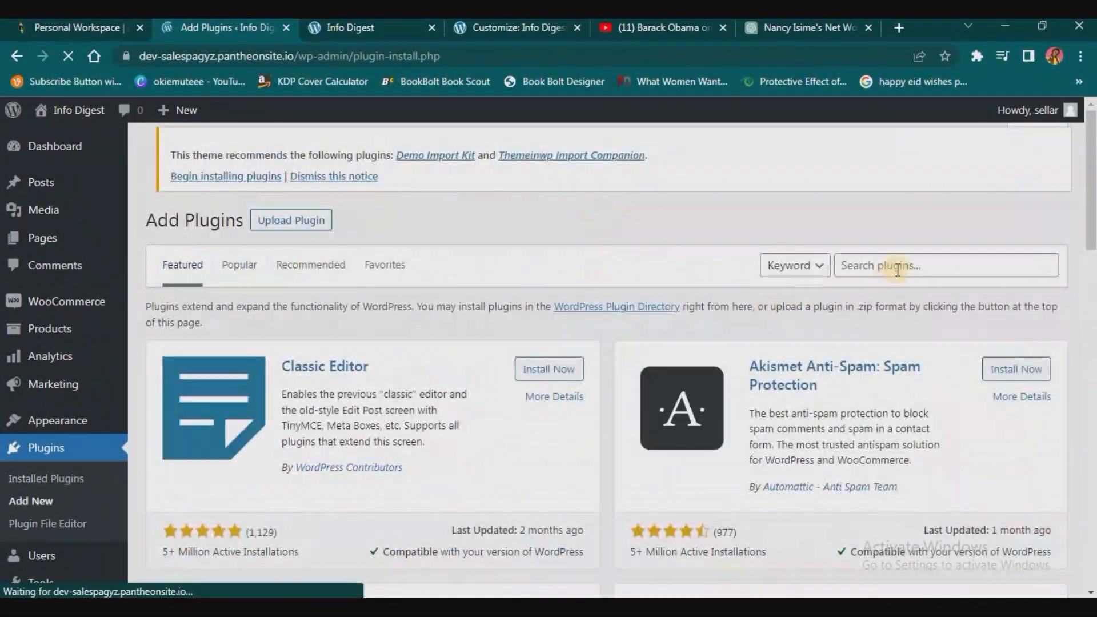
Search plugins for 'webpush noti', then install and activate Web Push Notifications – Webpushr.
{"action": "left_click", "coordinate": [898, 265]}
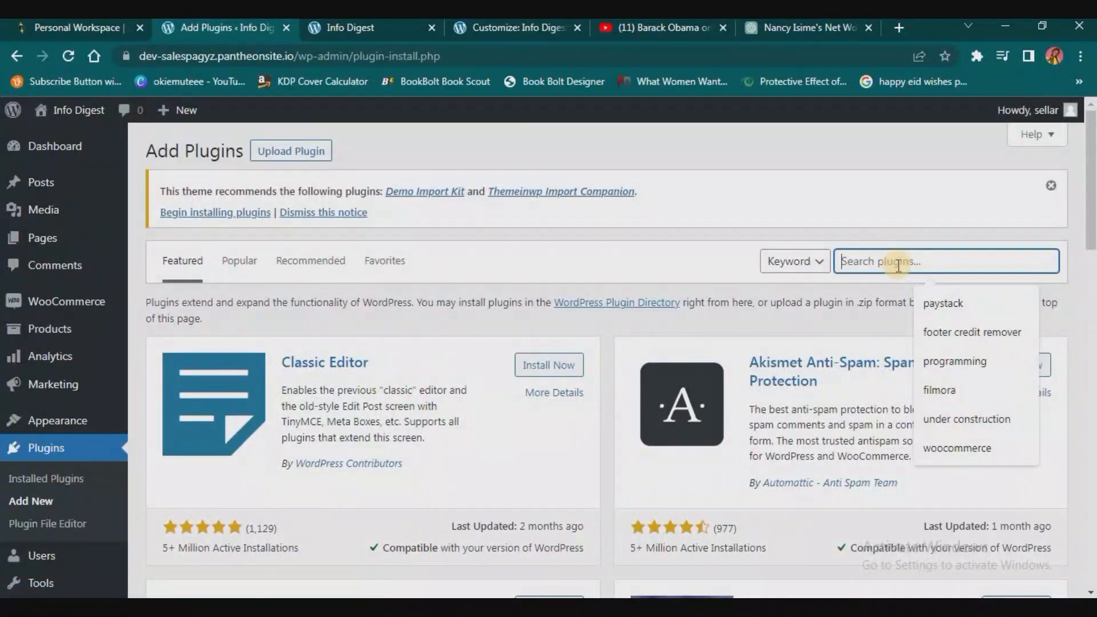
{"action": "type", "text": "webpu"}
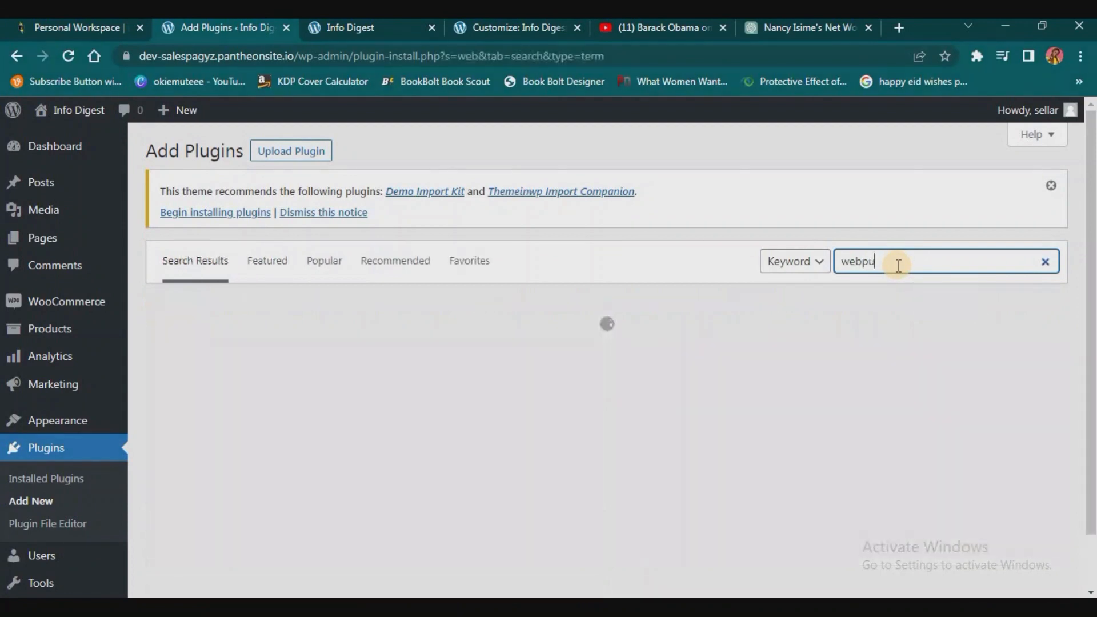
{"action": "type", "text": "sh noti"}
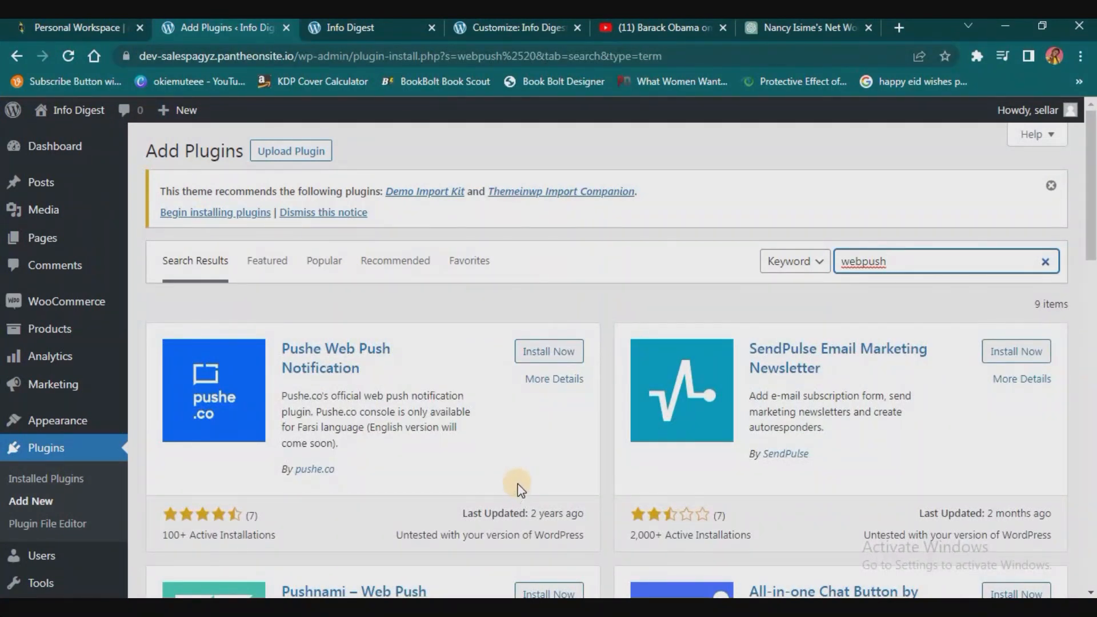
{"action": "scroll", "coordinate": [519, 484], "scroll_direction": "down", "scroll_amount": 5}
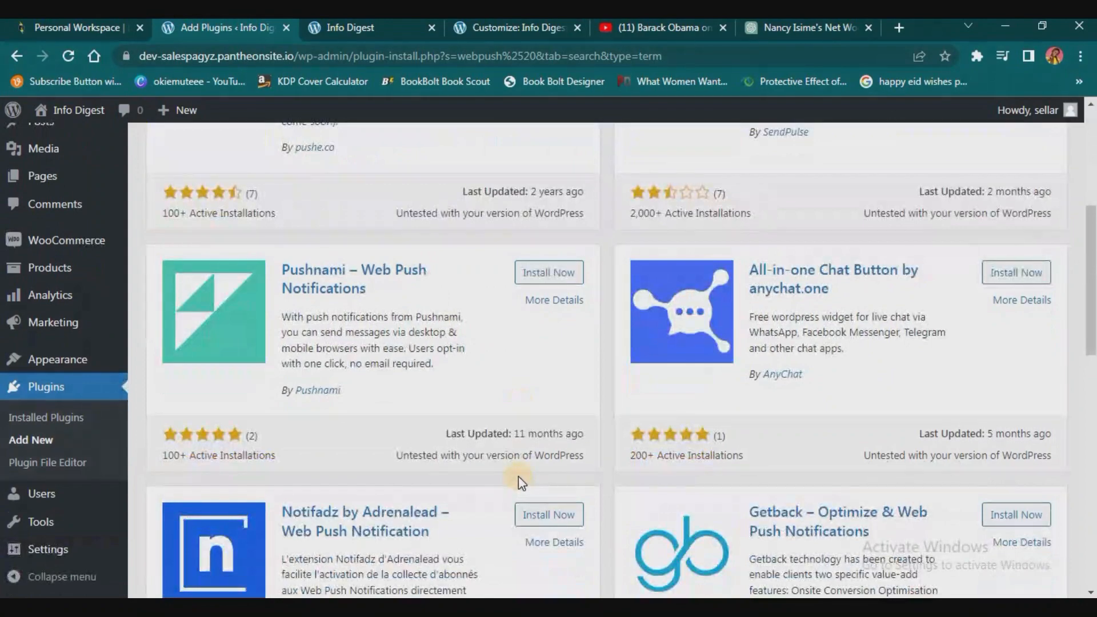
{"action": "scroll", "coordinate": [520, 480], "scroll_direction": "up", "scroll_amount": 5}
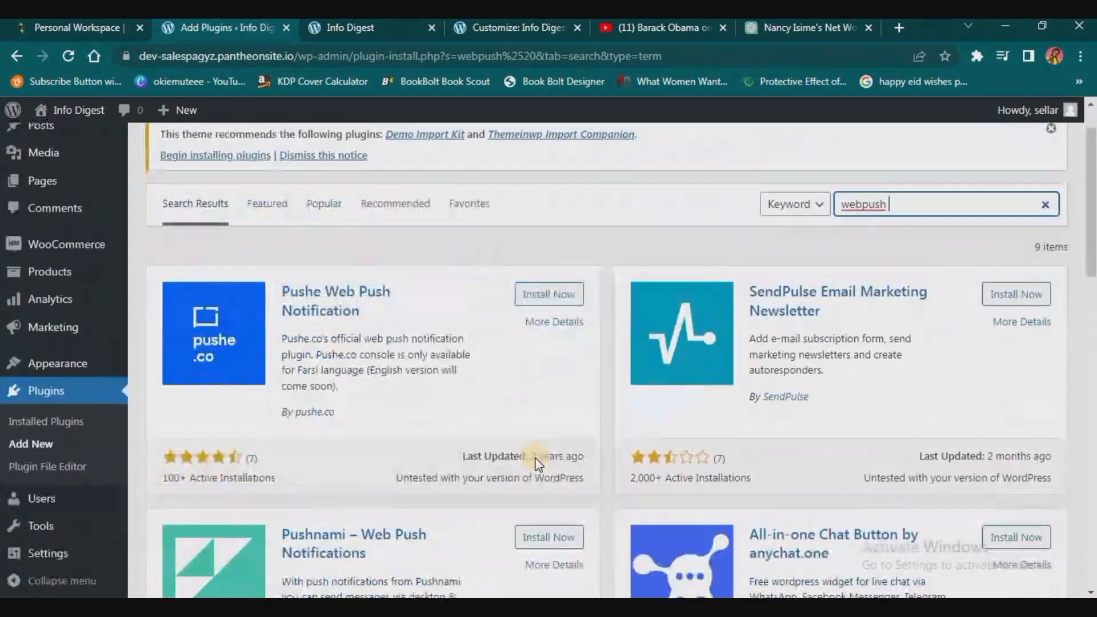
{"action": "scroll", "coordinate": [538, 464], "scroll_direction": "down", "scroll_amount": 1}
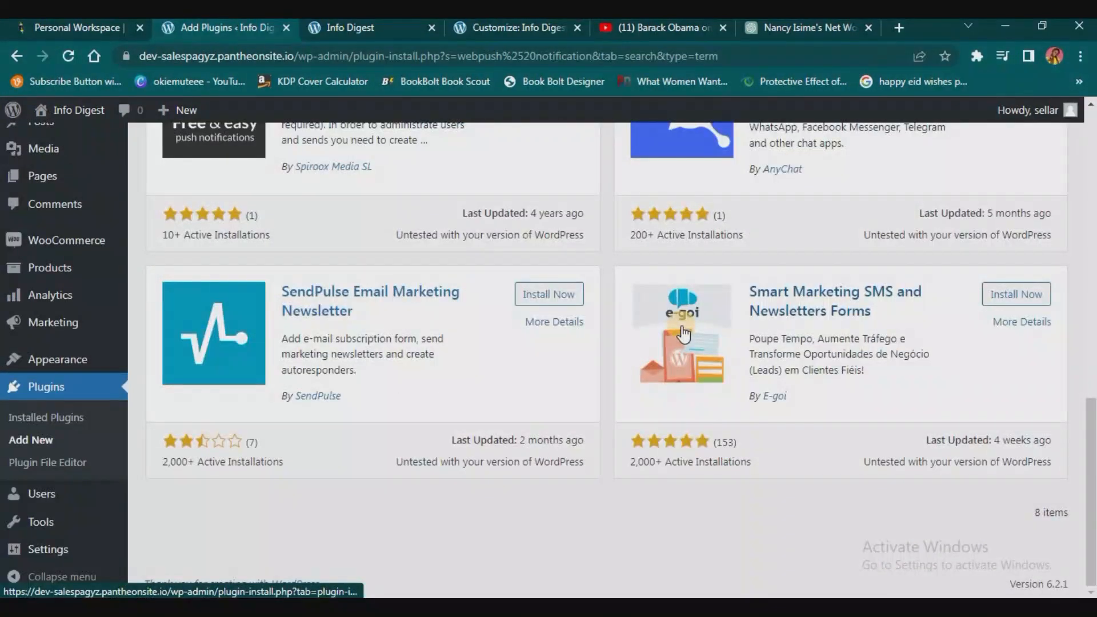
{"action": "scroll", "coordinate": [464, 338], "scroll_direction": "up", "scroll_amount": 7}
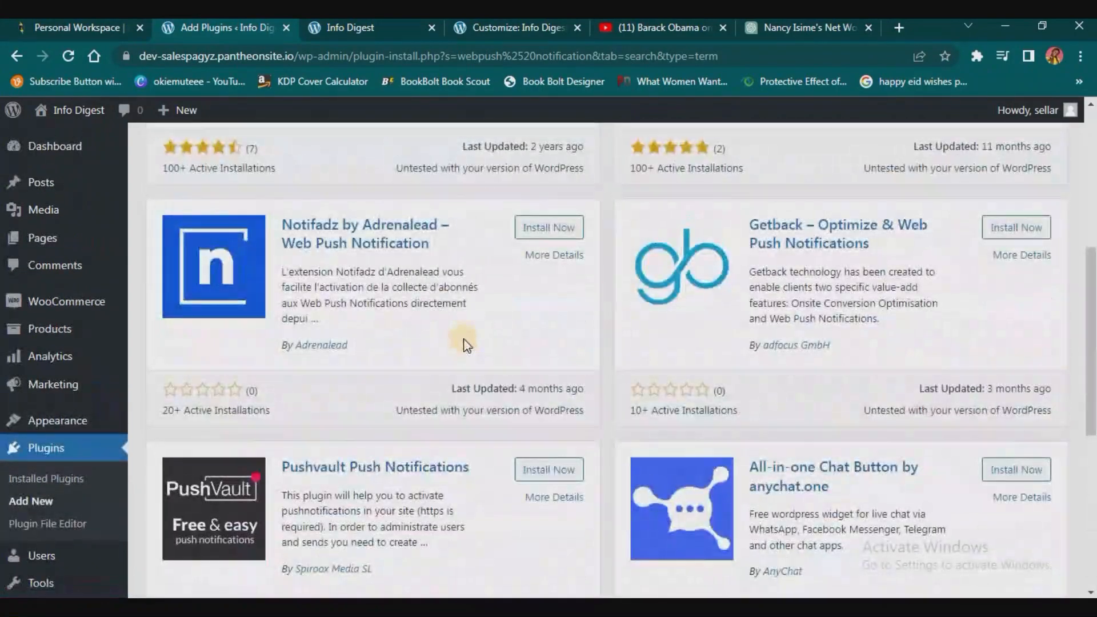
{"action": "scroll", "coordinate": [463, 343], "scroll_direction": "up", "scroll_amount": 5}
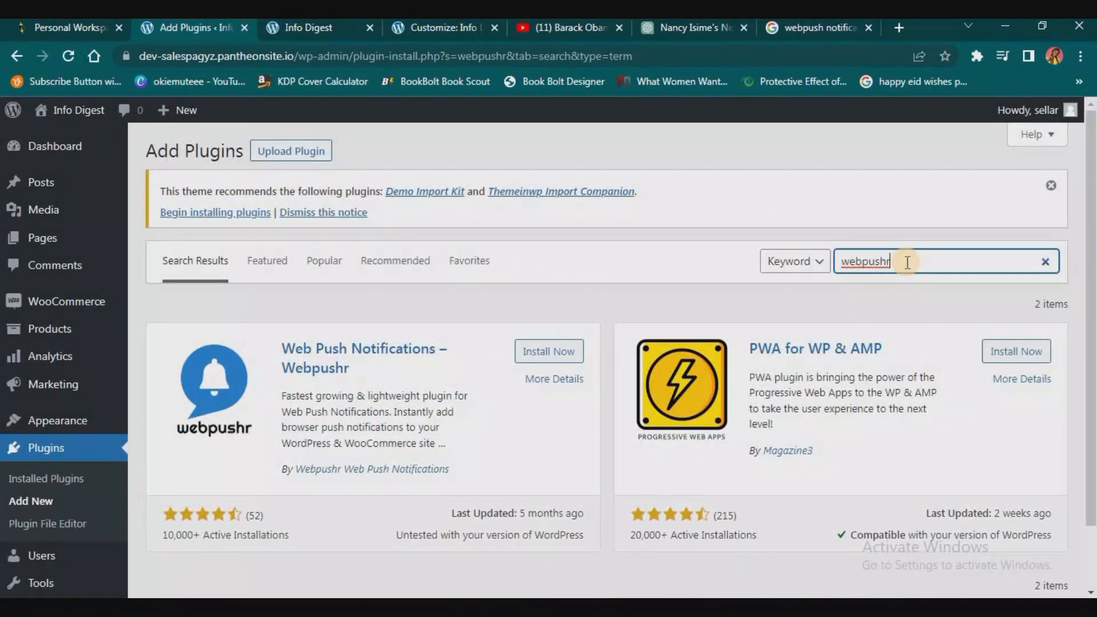
{"action": "scroll", "coordinate": [483, 423], "scroll_direction": "down", "scroll_amount": 1}
{"action": "scroll", "coordinate": [483, 423], "scroll_direction": "down", "scroll_amount": 1}
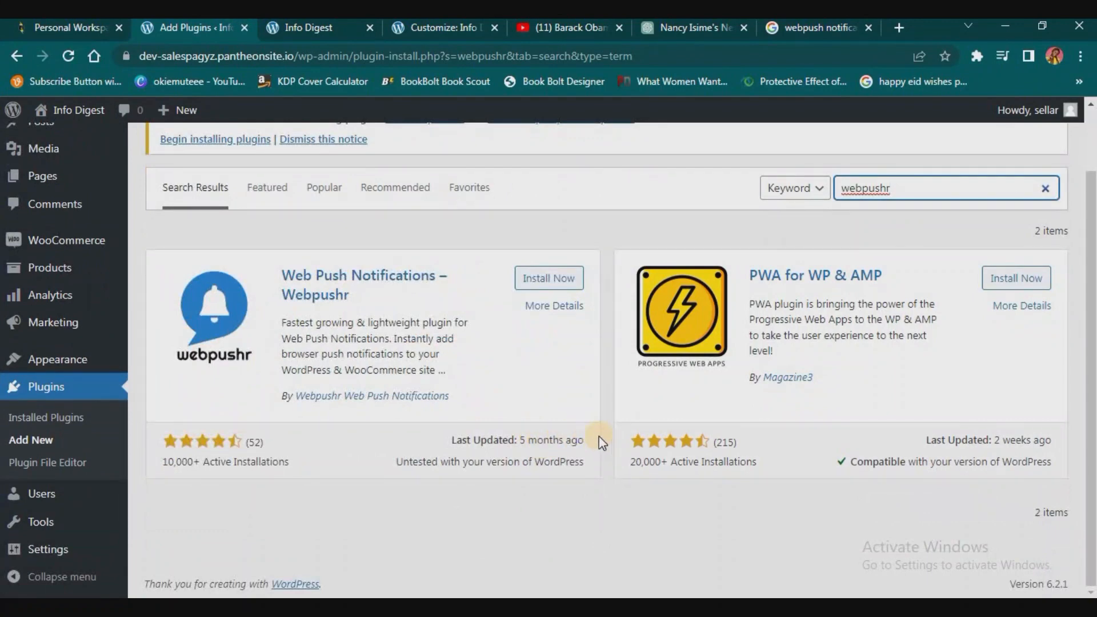
{"action": "left_click", "coordinate": [541, 284]}
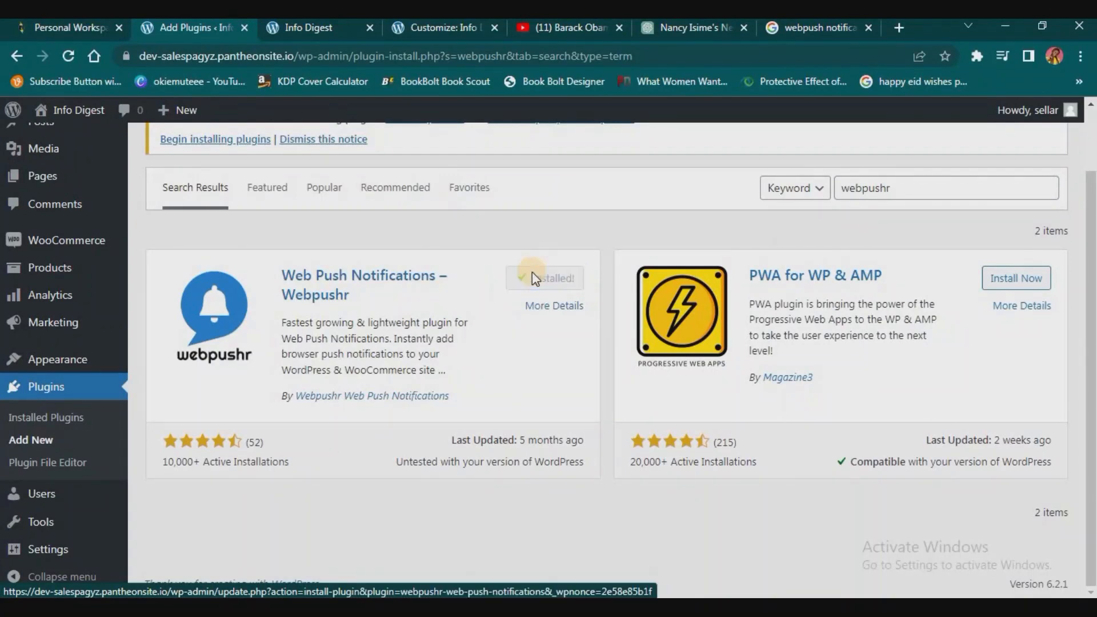
{"action": "left_click", "coordinate": [534, 280]}
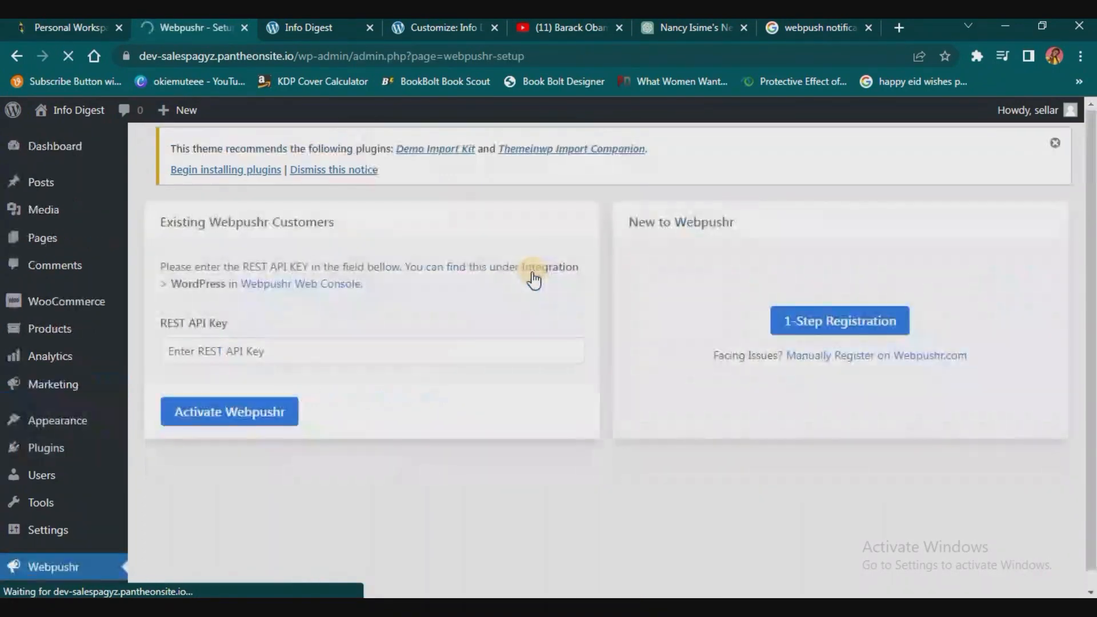
Submit the browser's saved REST API key on the Webpushr setup page, which returns 'Invalid REST API key!'.
{"action": "left_click", "coordinate": [311, 357]}
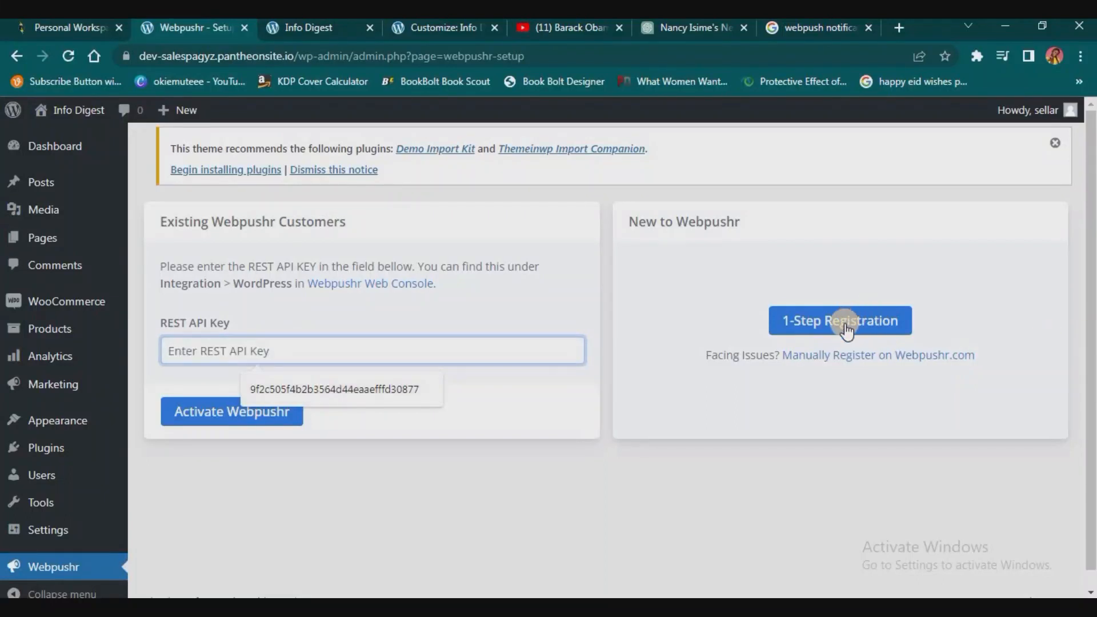
{"action": "left_click", "coordinate": [310, 388]}
{"action": "left_click", "coordinate": [399, 417]}
{"action": "left_click", "coordinate": [239, 417]}
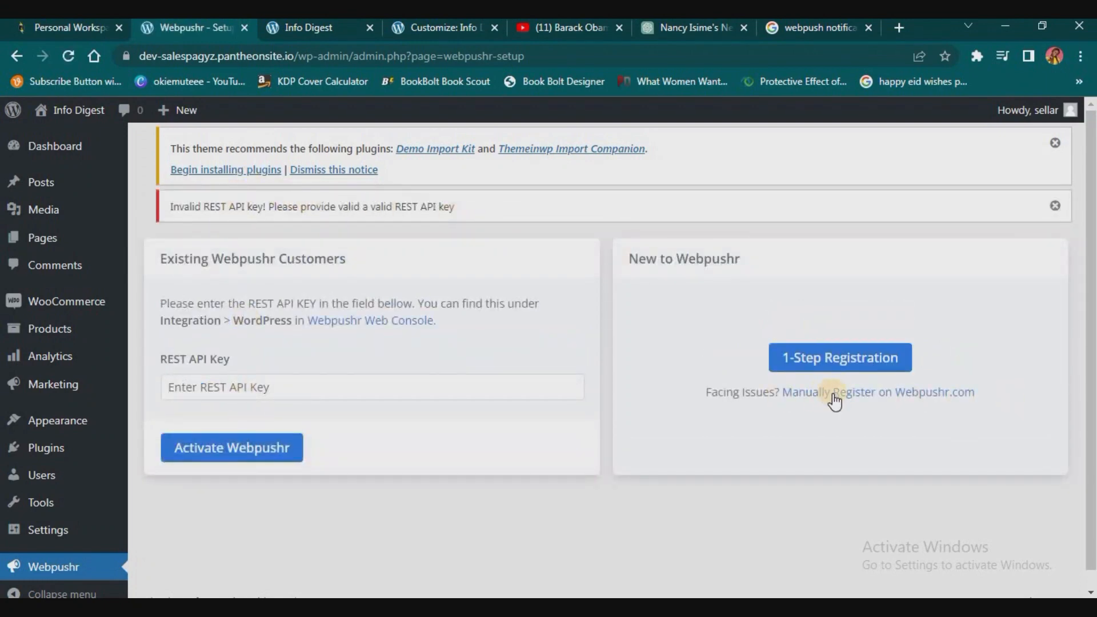
Fill the Webpushr 1-Step Registration with name, e-mail and suggested password, pass reCAPTCHA and submit.
{"action": "left_click", "coordinate": [856, 359]}
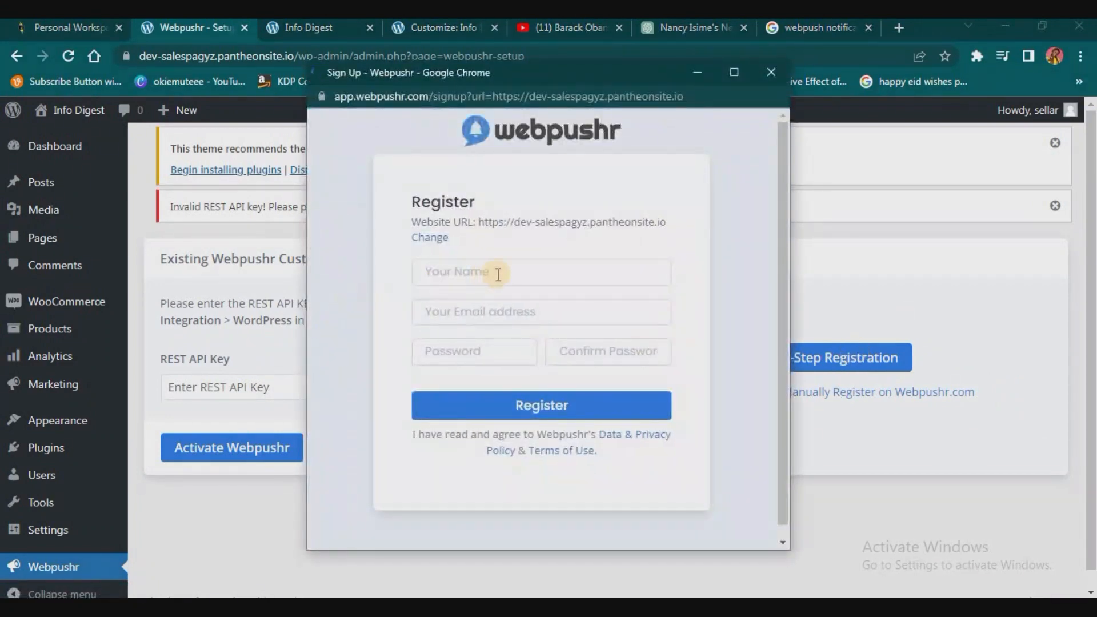
{"action": "left_click", "coordinate": [506, 272]}
{"action": "left_click", "coordinate": [546, 312]}
{"action": "left_click", "coordinate": [483, 313]}
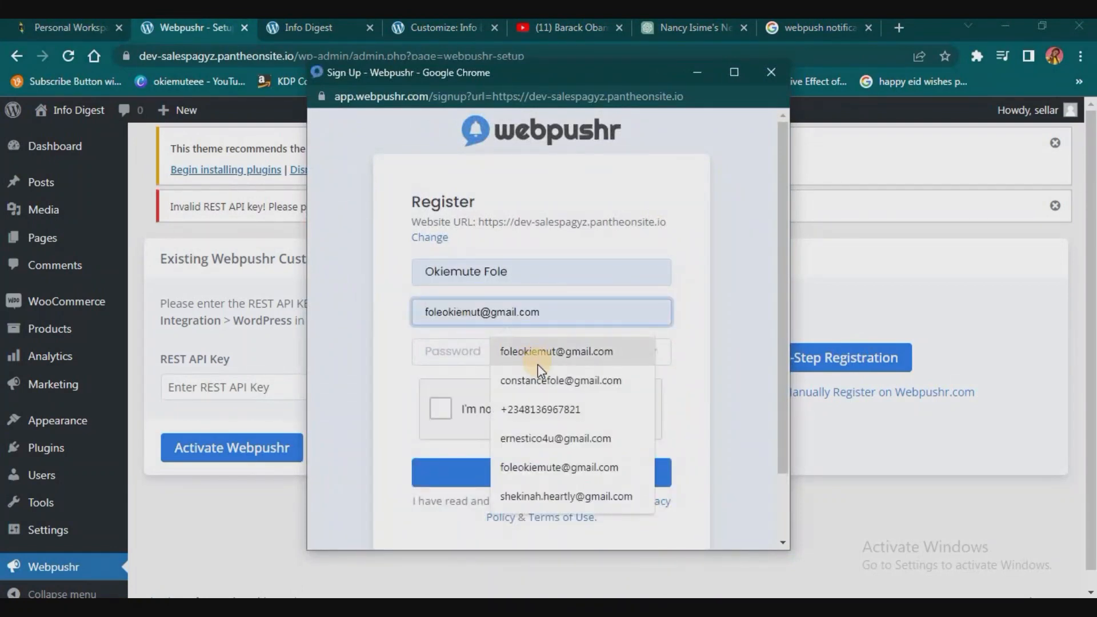
{"action": "left_click", "coordinate": [466, 352]}
{"action": "left_click", "coordinate": [525, 396]}
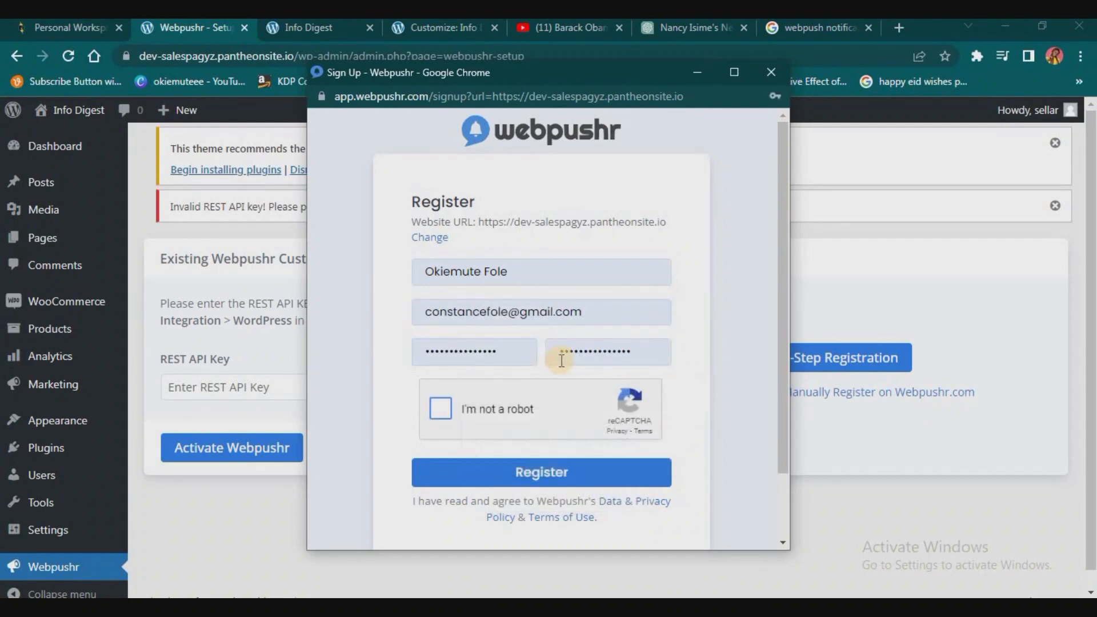
{"action": "left_click", "coordinate": [440, 408]}
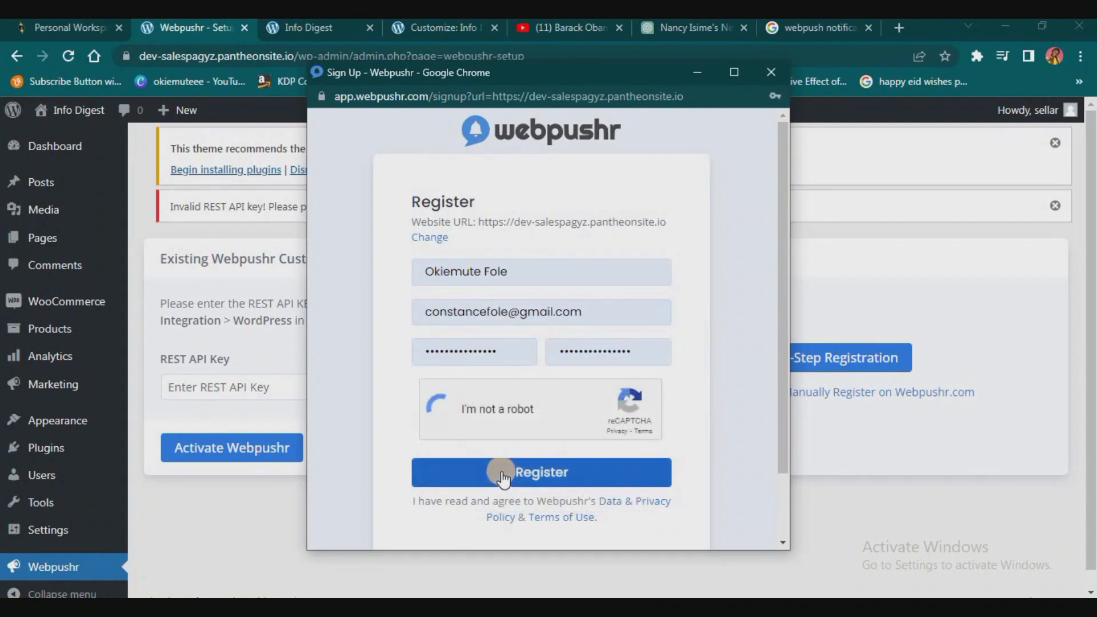
{"action": "left_click", "coordinate": [502, 472]}
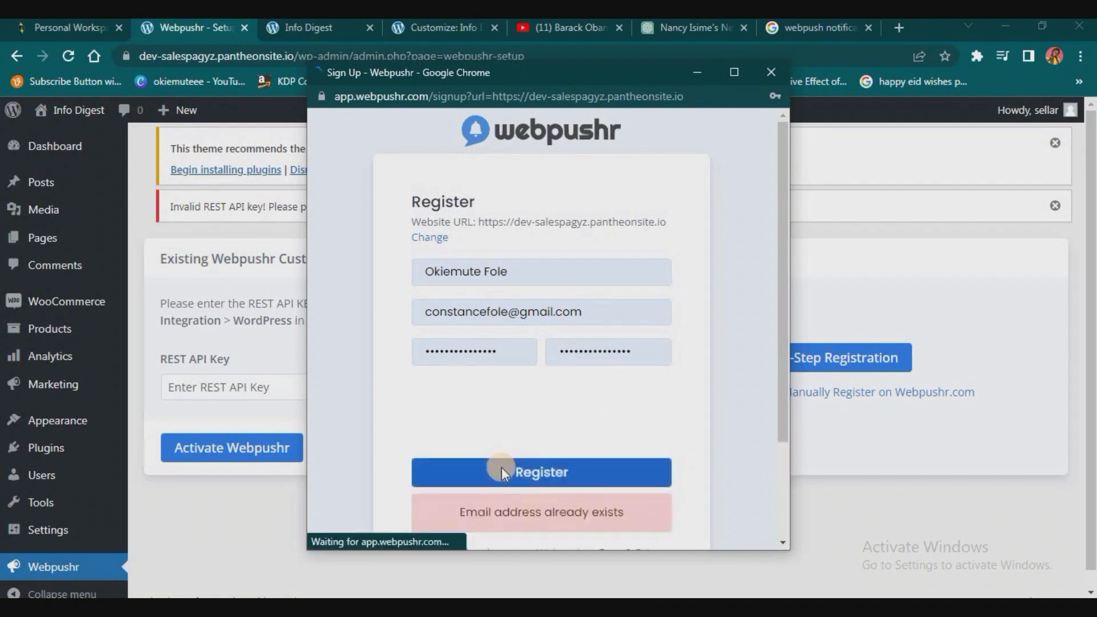
Select the rejected e-mail, close the sign-up popup and choose manual registration on Webpushr.com.
{"action": "left_click", "coordinate": [606, 319]}
{"action": "left_click_drag", "start_coordinate": [603, 318], "coordinate": [463, 311]}
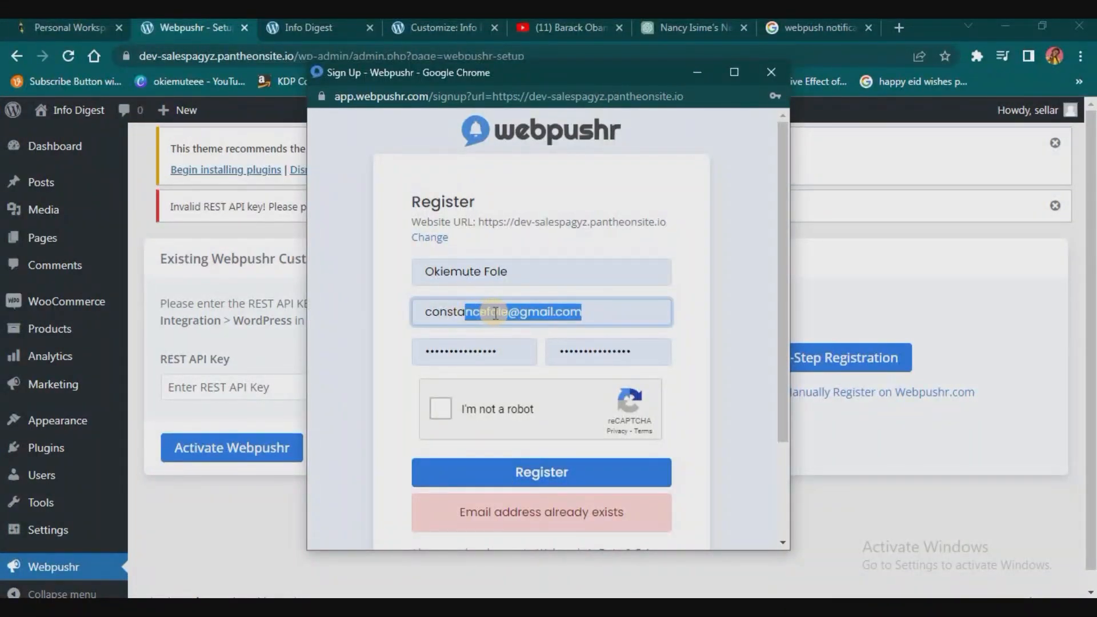
{"action": "left_click", "coordinate": [625, 310]}
{"action": "key", "text": "ctrl+a"}
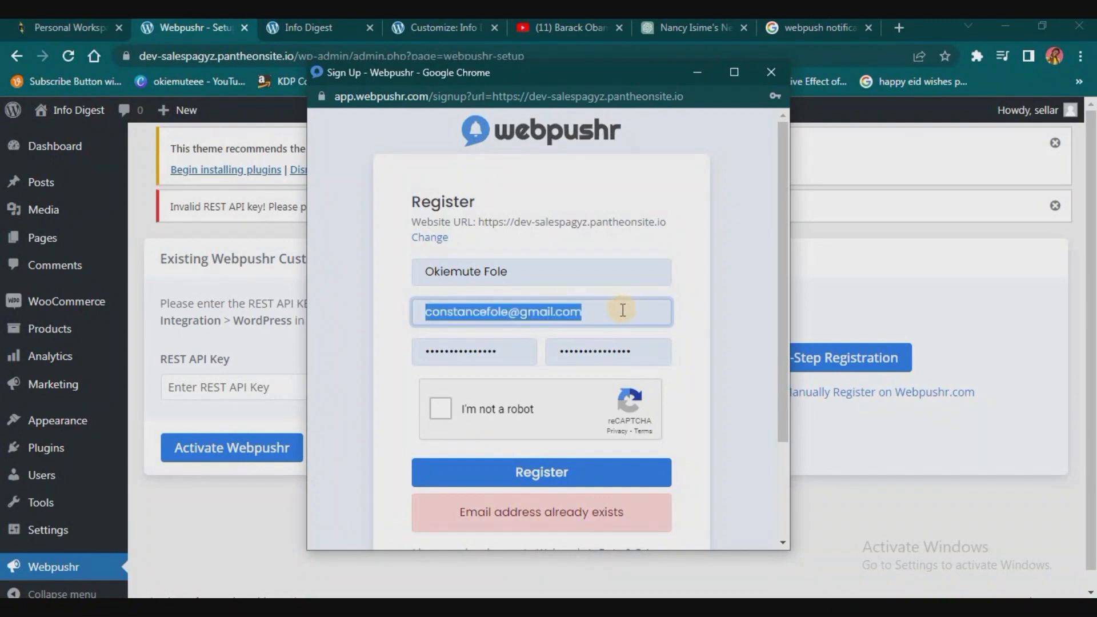
{"action": "left_click", "coordinate": [771, 72]}
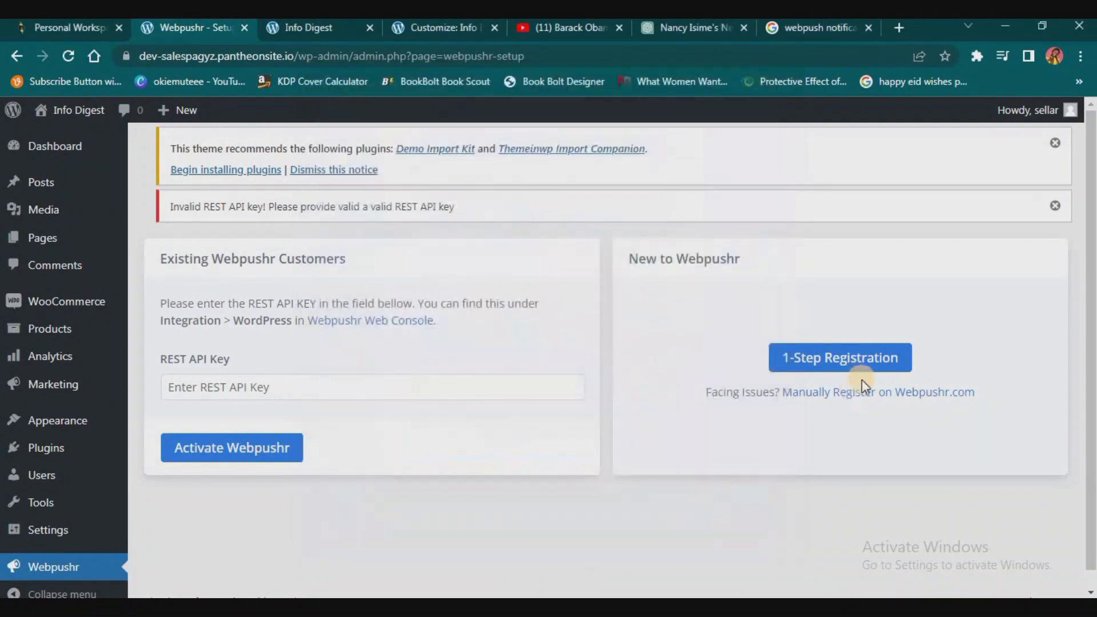
{"action": "left_click", "coordinate": [866, 391]}
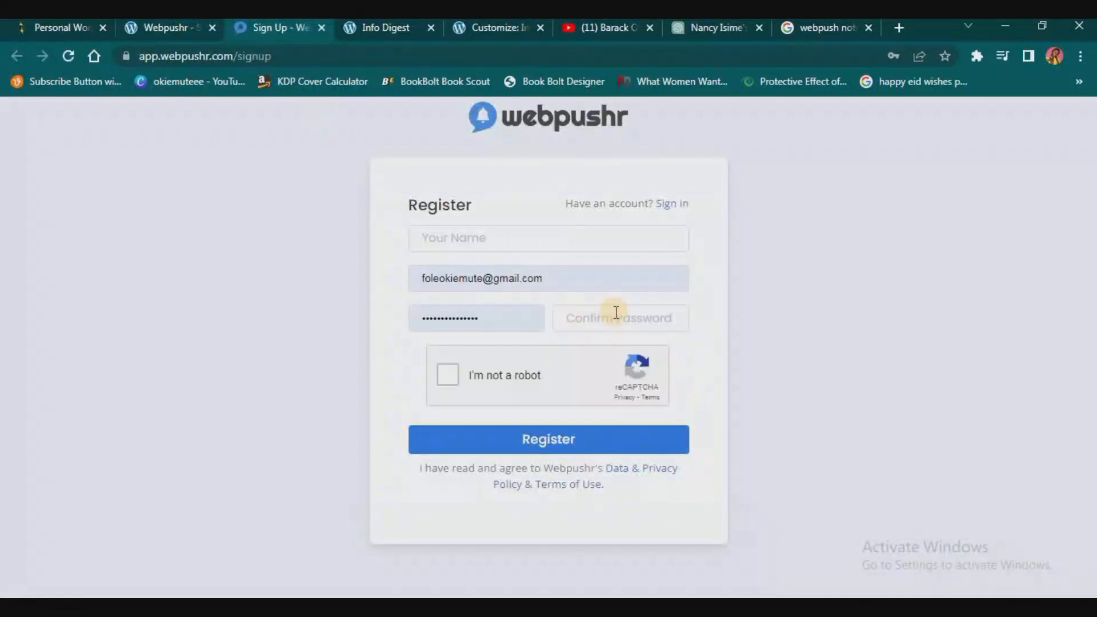
Register a Webpushr account with a saved name, an edited e-mail address and a saved password.
{"action": "left_click", "coordinate": [565, 245]}
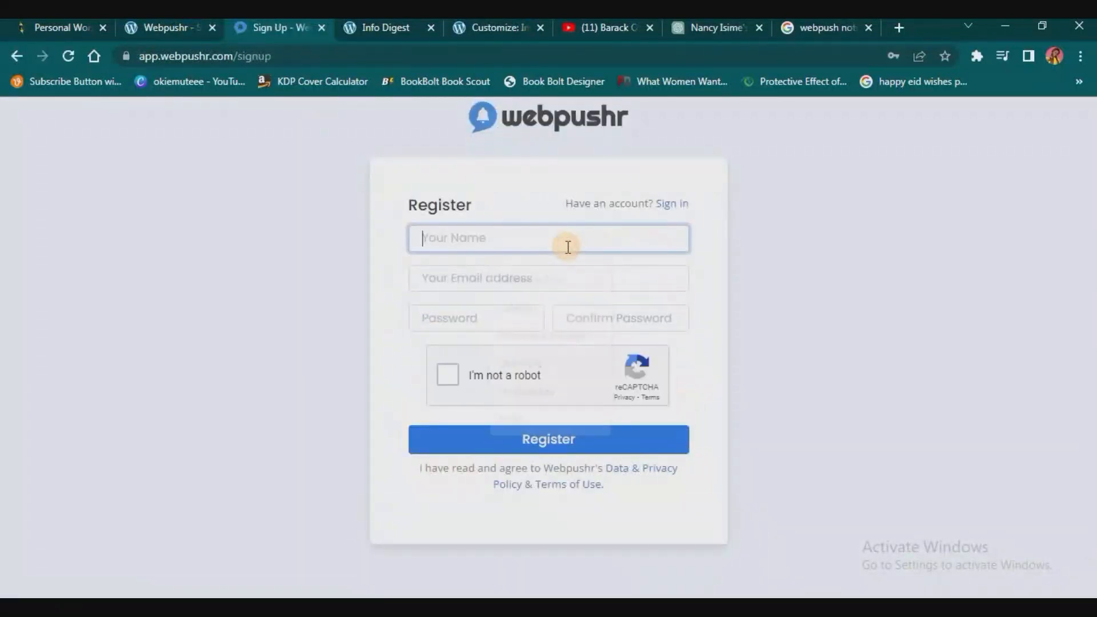
{"action": "left_click", "coordinate": [543, 267]}
{"action": "left_click", "coordinate": [538, 248]}
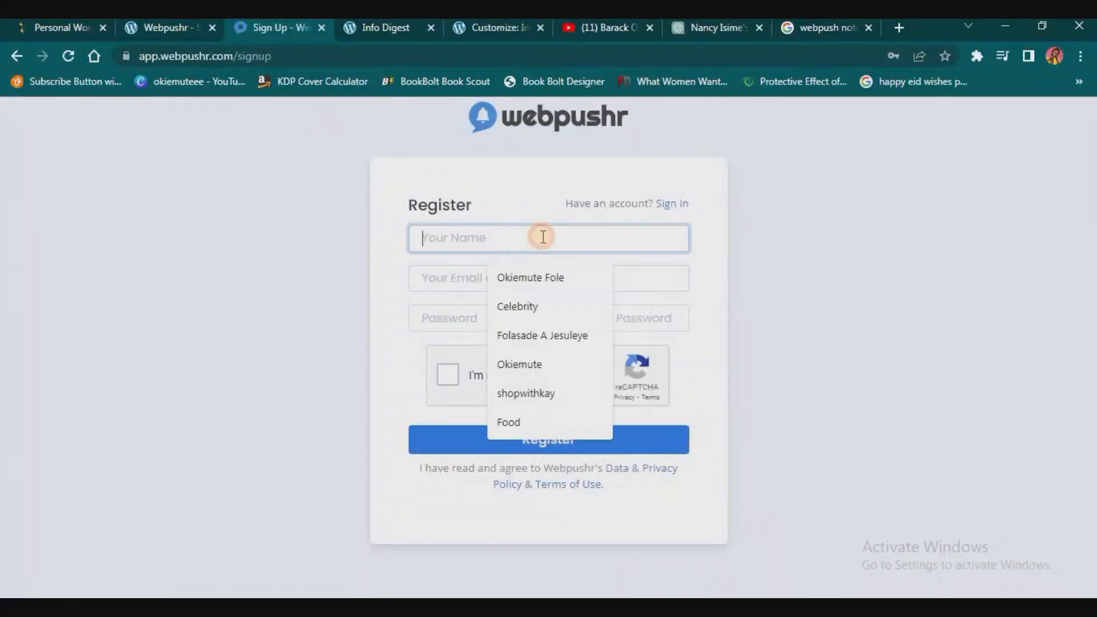
{"action": "left_click", "coordinate": [493, 277]}
{"action": "left_click", "coordinate": [466, 276]}
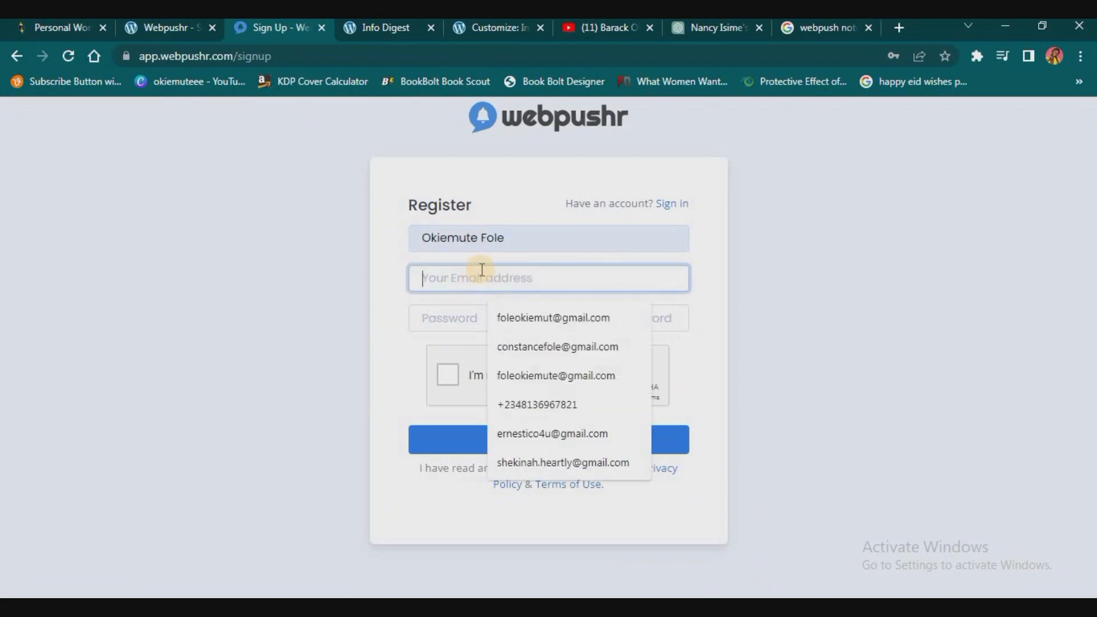
{"action": "left_click", "coordinate": [554, 433]}
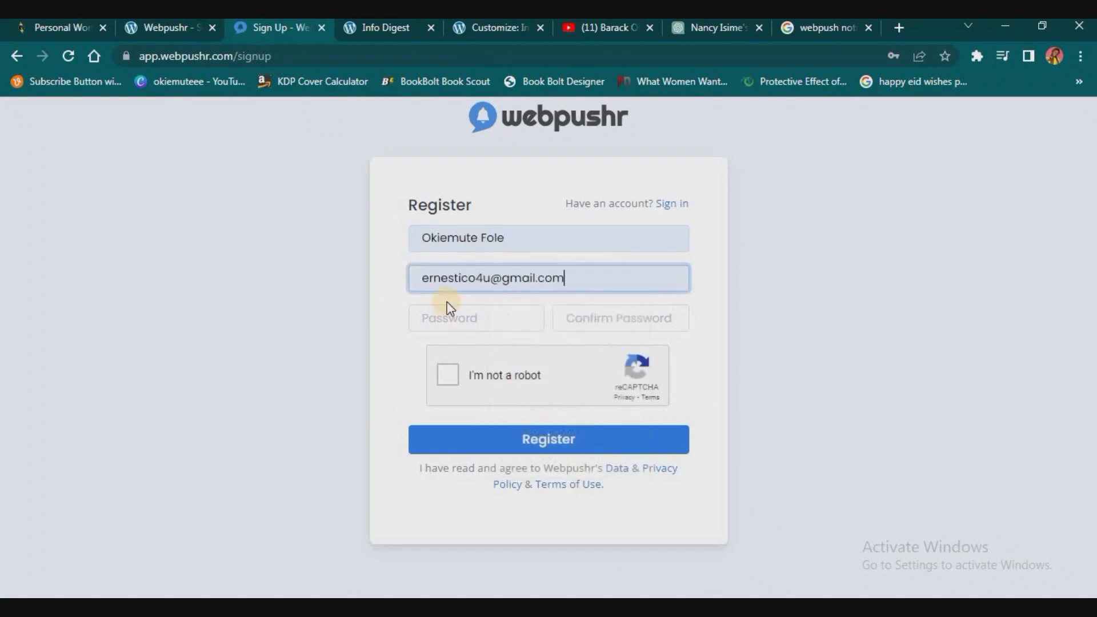
{"action": "left_click", "coordinate": [459, 312]}
{"action": "left_click", "coordinate": [502, 359]}
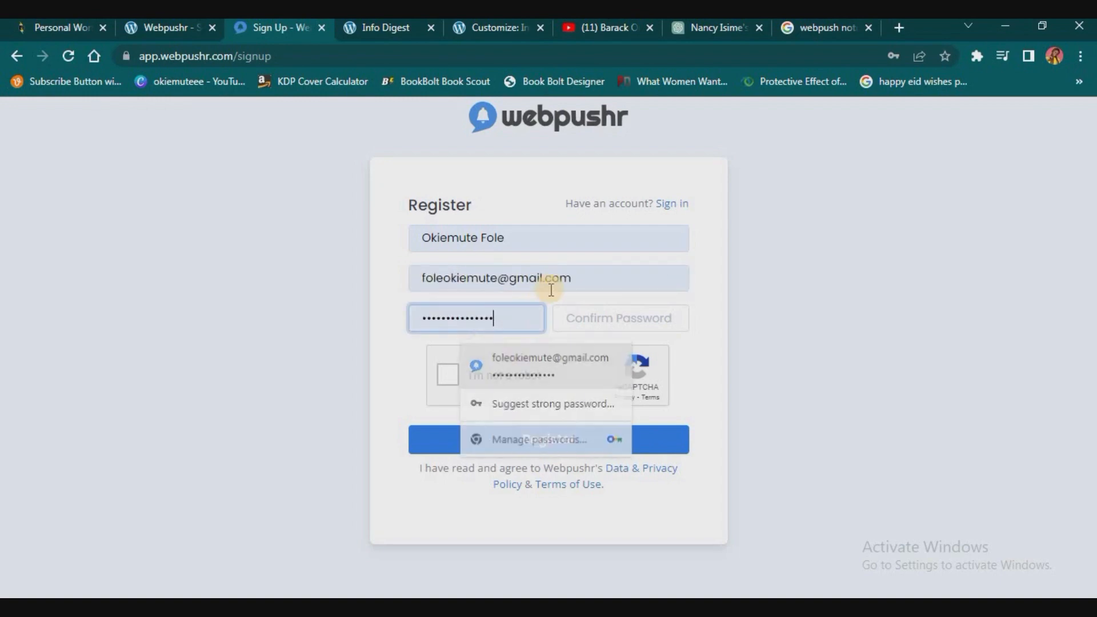
{"action": "left_click_drag", "start_coordinate": [578, 279], "coordinate": [402, 278]}
{"action": "type", "text": "ernestico4"}
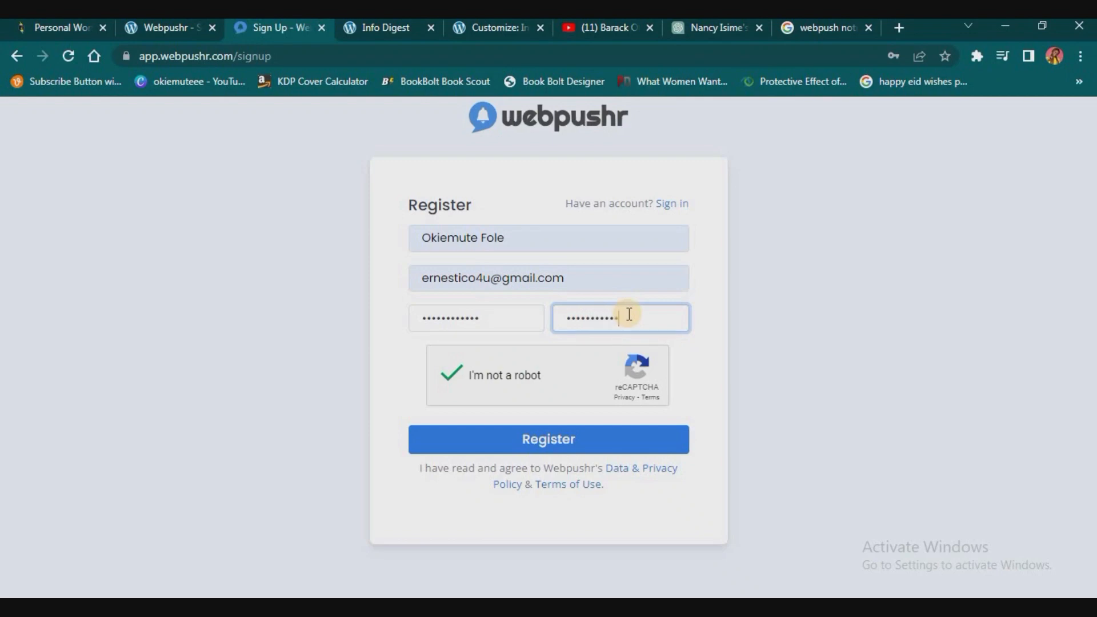
{"action": "left_click", "coordinate": [535, 440]}
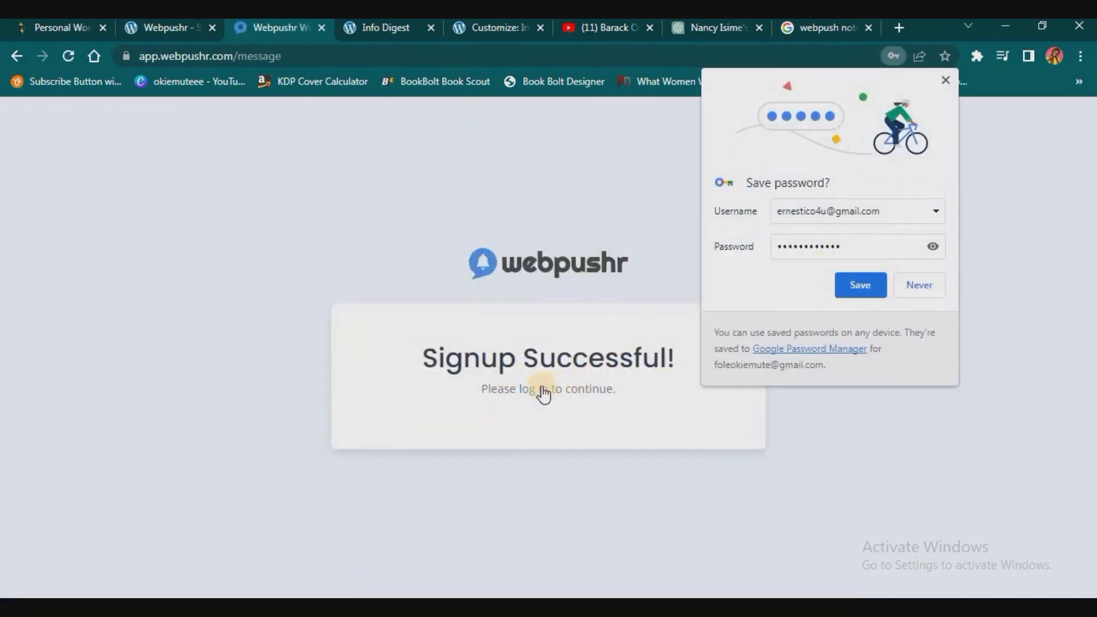
Save the new login in the browser, pass the robot check and sign in to Webpushr.
{"action": "left_click", "coordinate": [863, 278]}
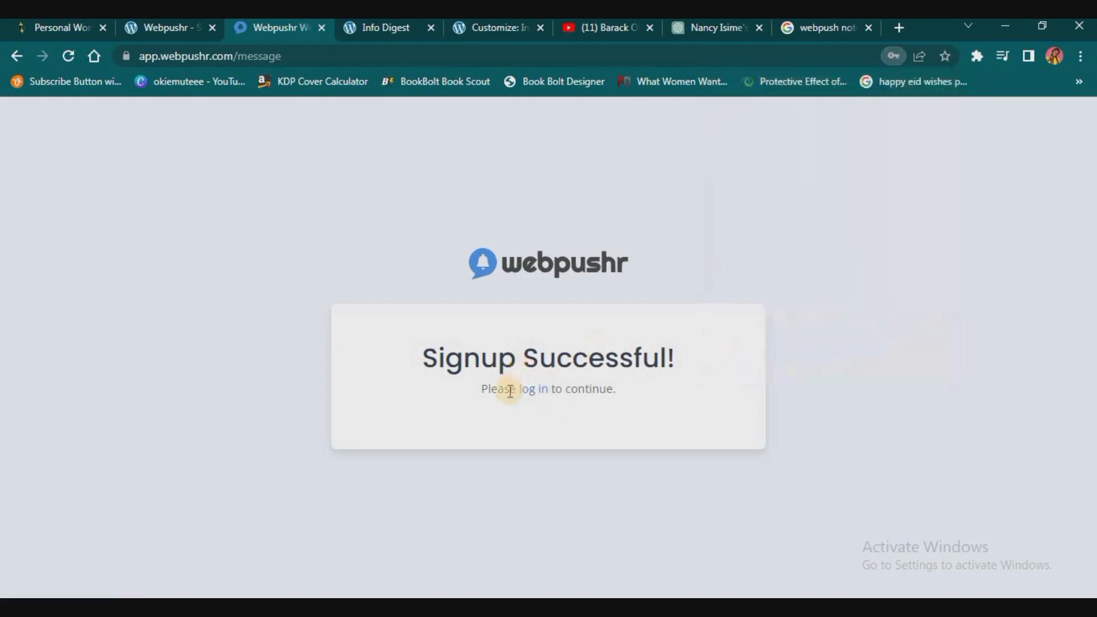
{"action": "left_click", "coordinate": [526, 392]}
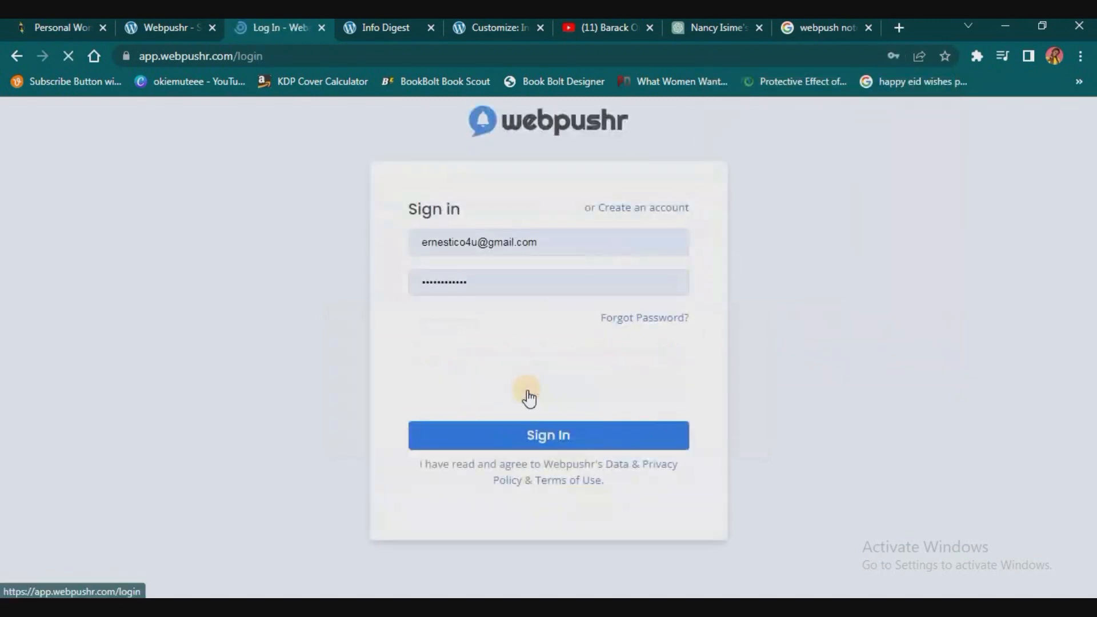
{"action": "left_click", "coordinate": [448, 372]}
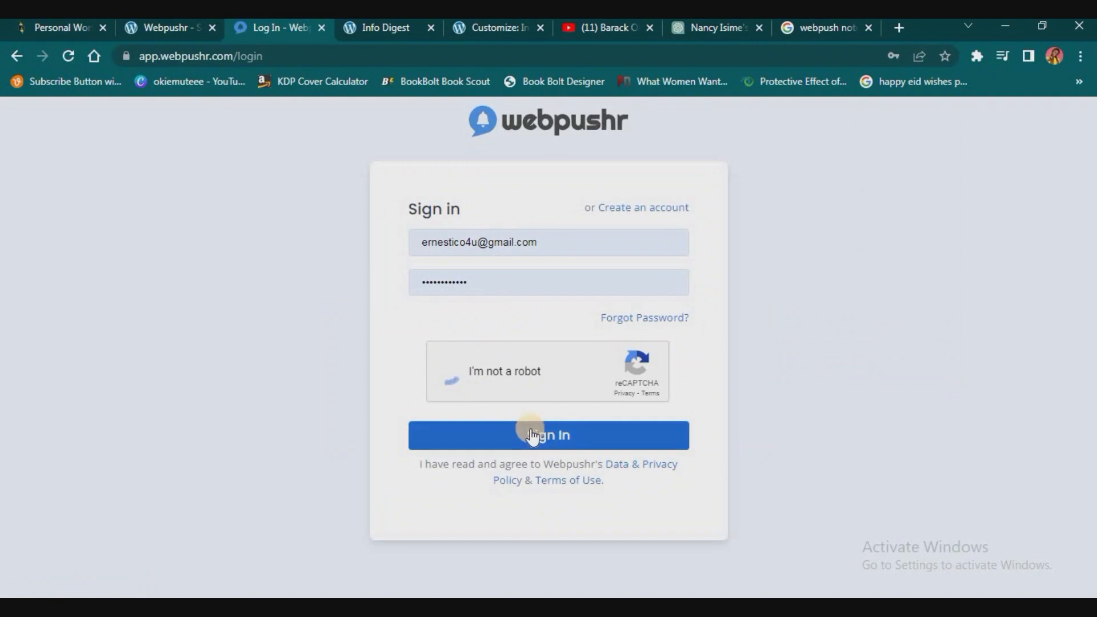
{"action": "left_click", "coordinate": [530, 433]}
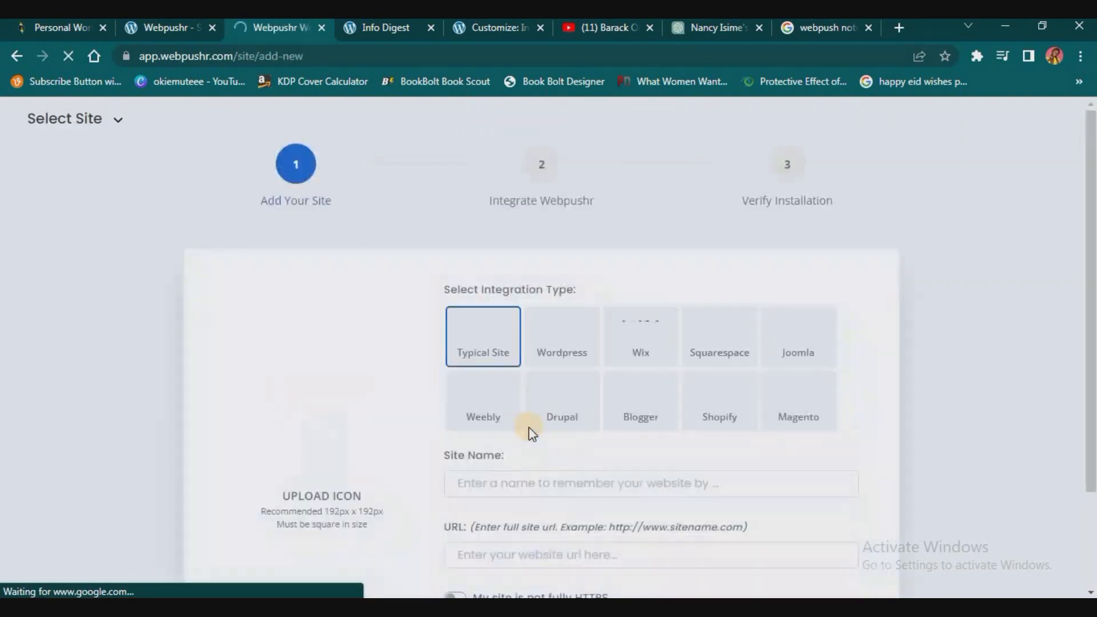
Choose WordPress integration and paste the site's pantheonsite.io address into Site Name and URL.
{"action": "left_click", "coordinate": [568, 345]}
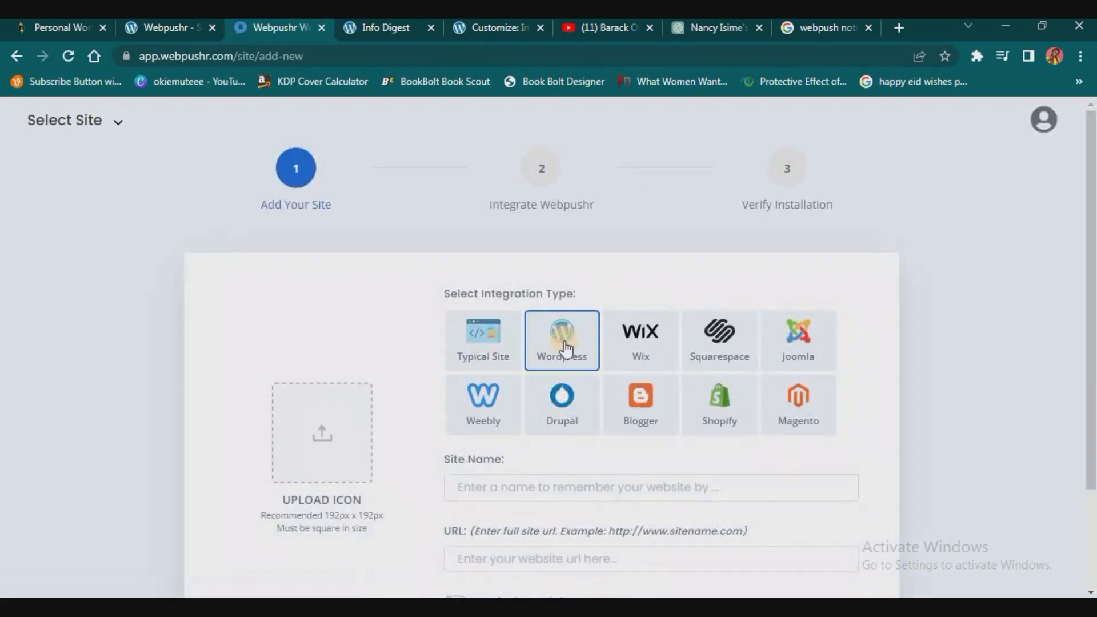
{"action": "scroll", "coordinate": [584, 414], "scroll_direction": "down", "scroll_amount": 1}
{"action": "scroll", "coordinate": [584, 414], "scroll_direction": "down", "scroll_amount": 2}
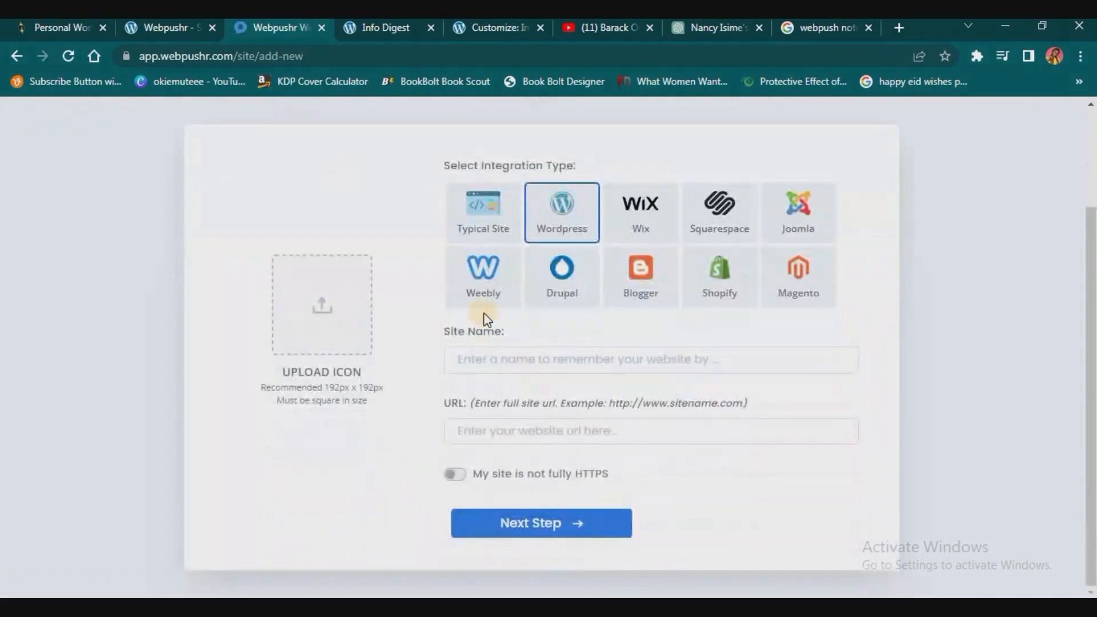
{"action": "left_click", "coordinate": [179, 29]}
{"action": "left_click", "coordinate": [292, 57]}
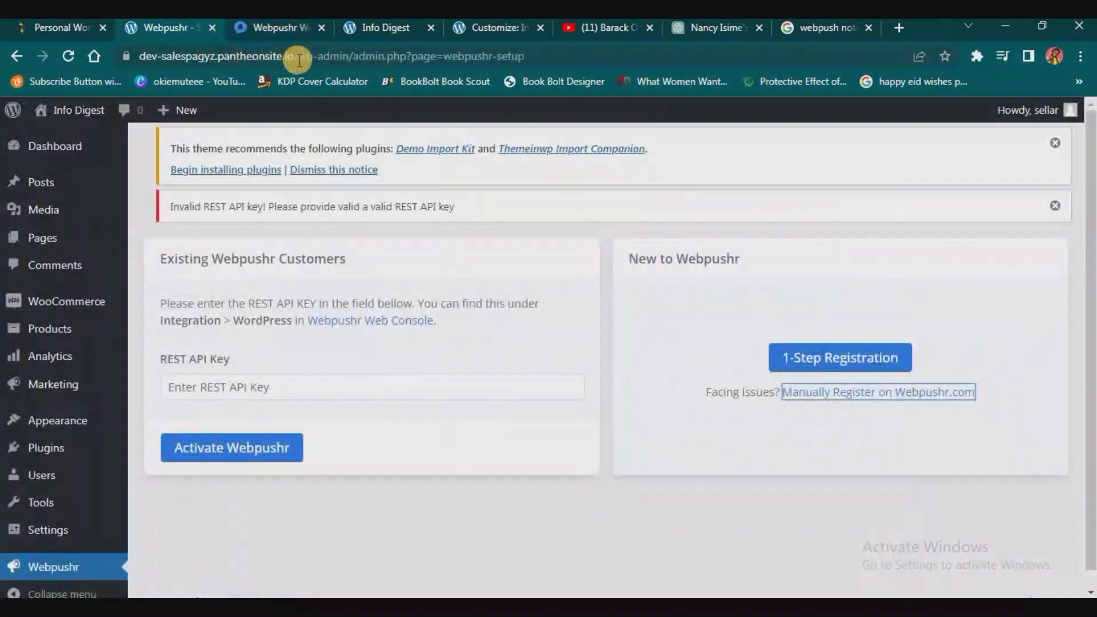
{"action": "left_click", "coordinate": [292, 57]}
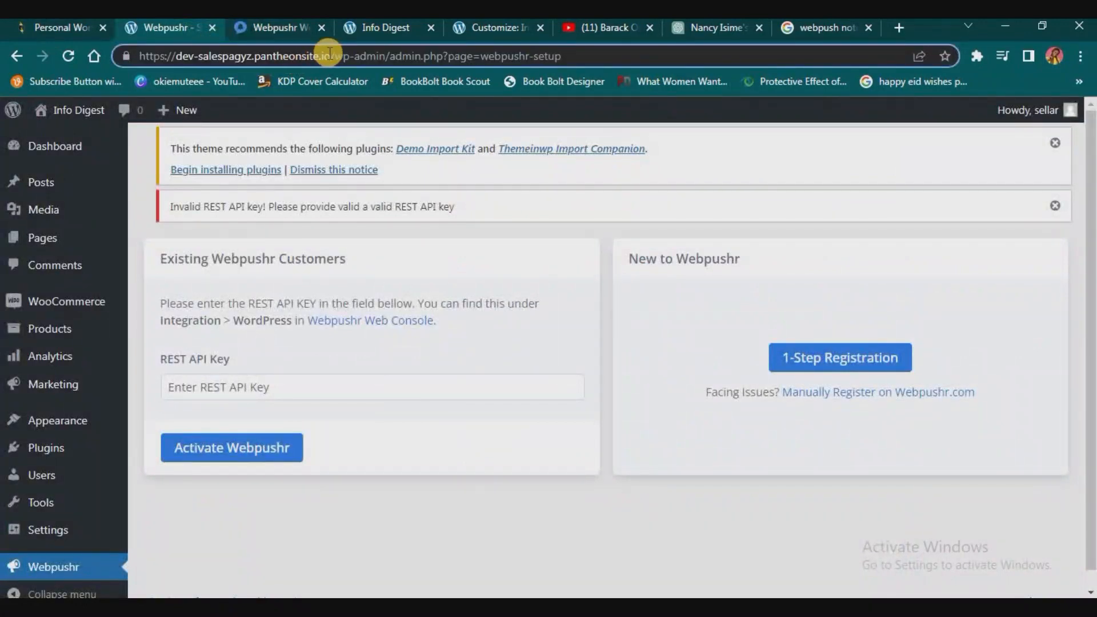
{"action": "left_click_drag", "start_coordinate": [331, 56], "coordinate": [130, 56]}
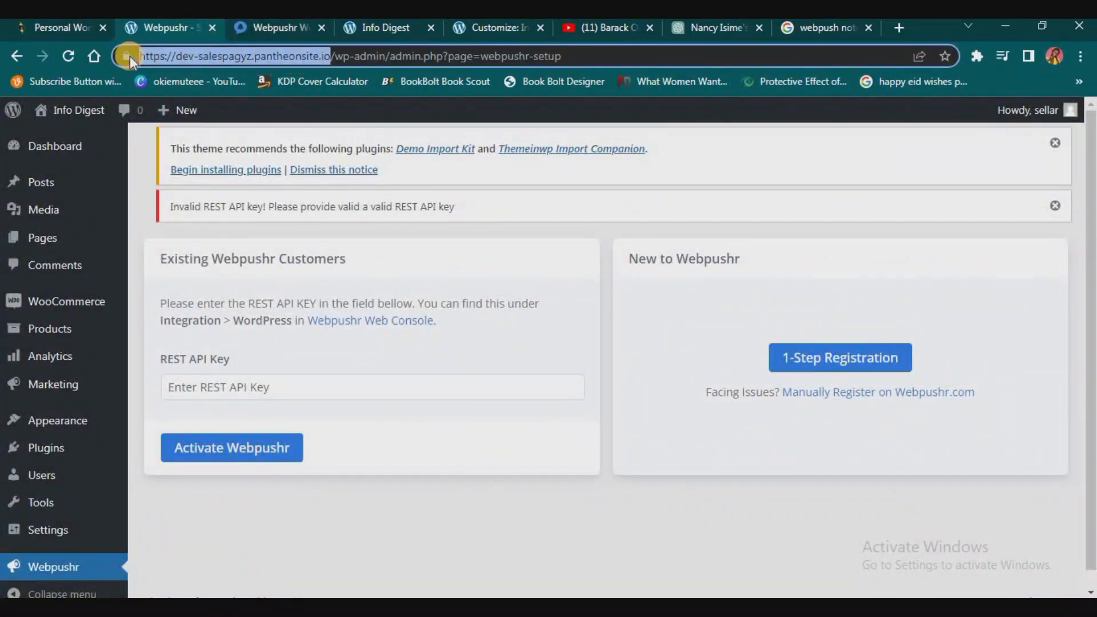
{"action": "key", "text": "ctrl+c"}
{"action": "left_click", "coordinate": [280, 28]}
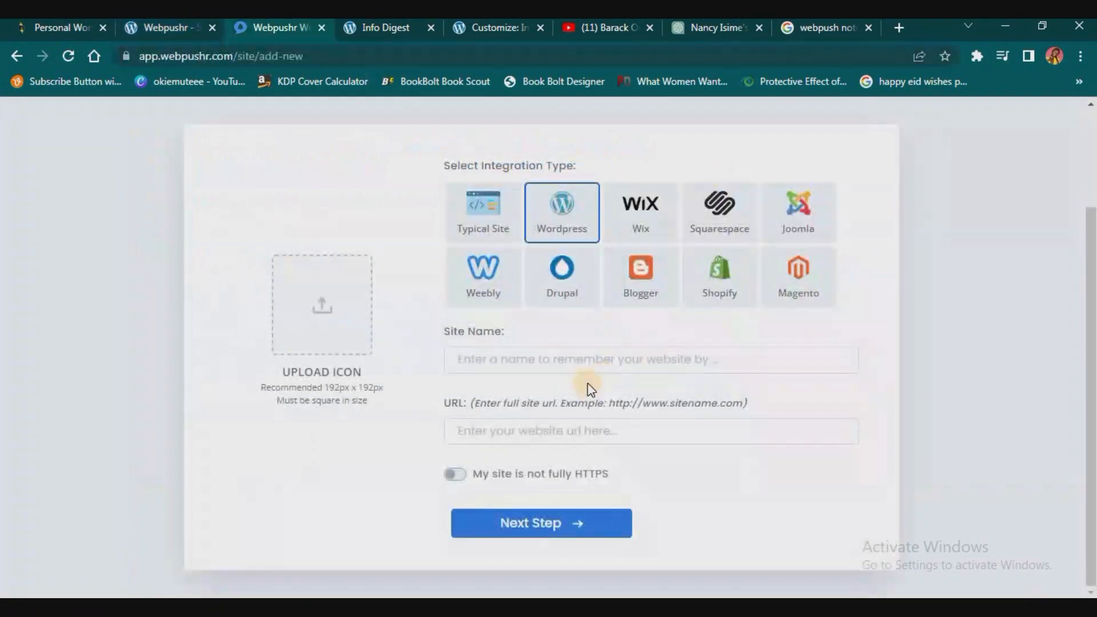
{"action": "left_click", "coordinate": [604, 361]}
{"action": "key", "text": "ctrl+v"}
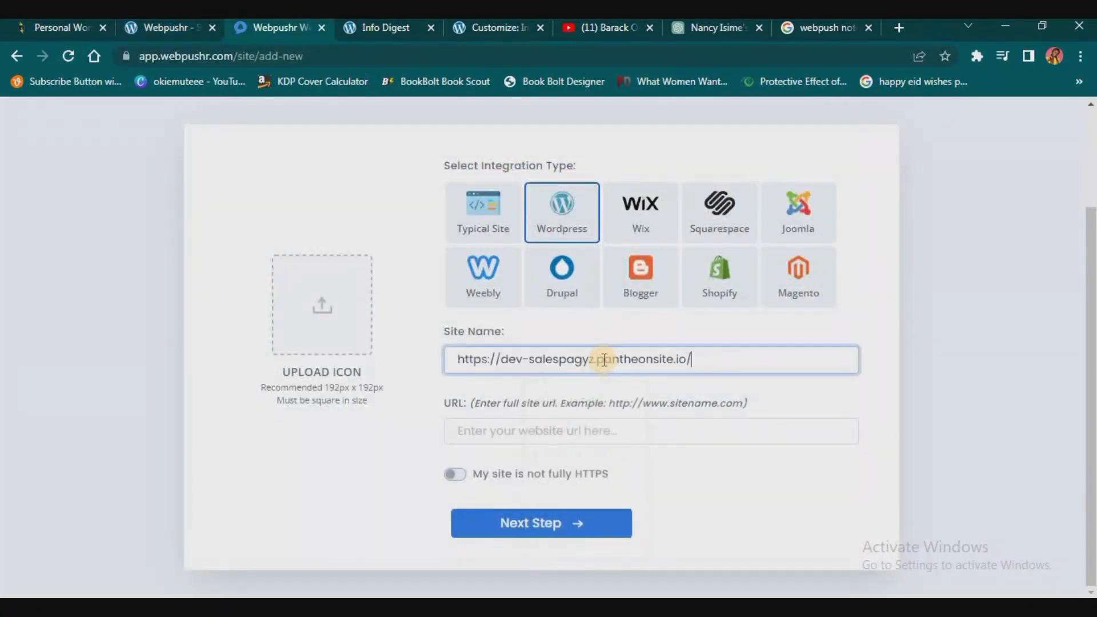
{"action": "left_click", "coordinate": [559, 434]}
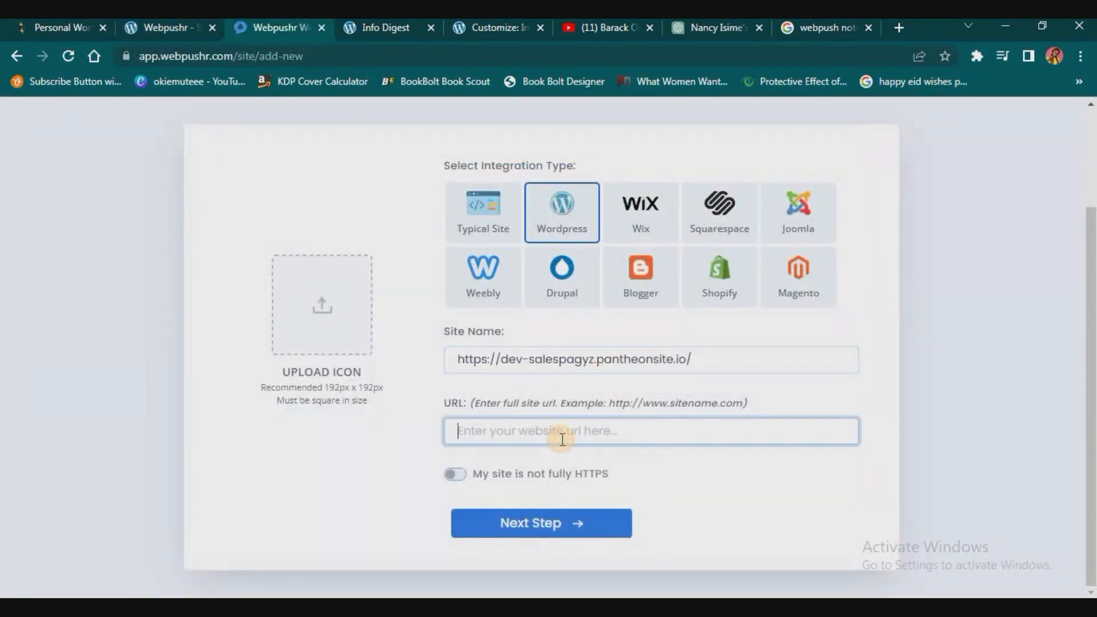
{"action": "key", "text": "ctrl+v"}
Replace the Site Name with 'INFO DIGEST'.
{"action": "left_click", "coordinate": [705, 361]}
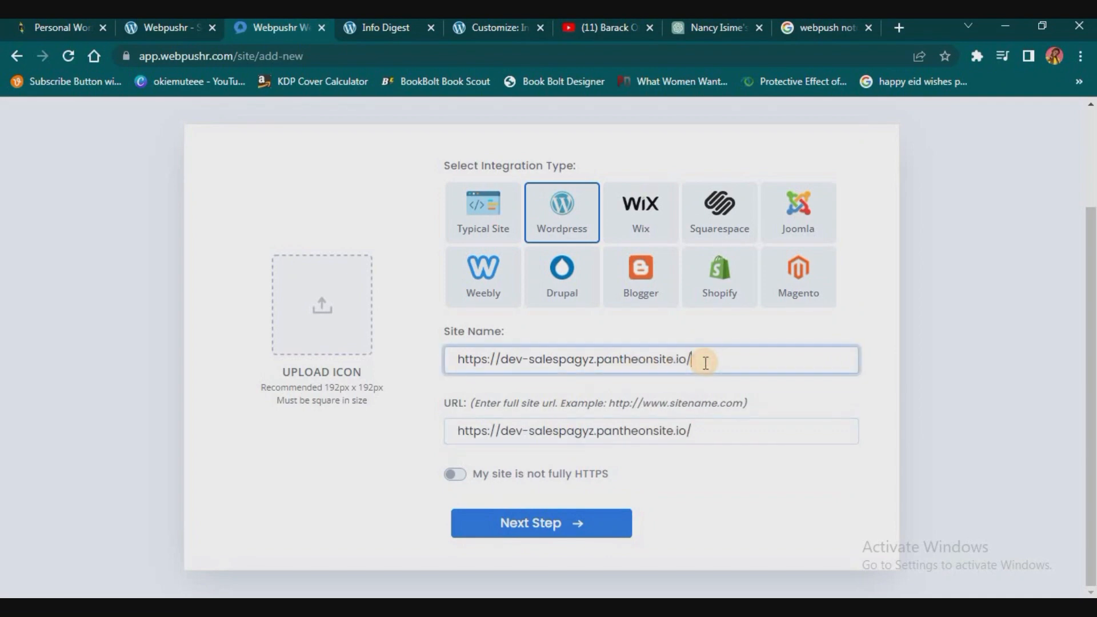
{"action": "key", "text": "ctrl+a"}
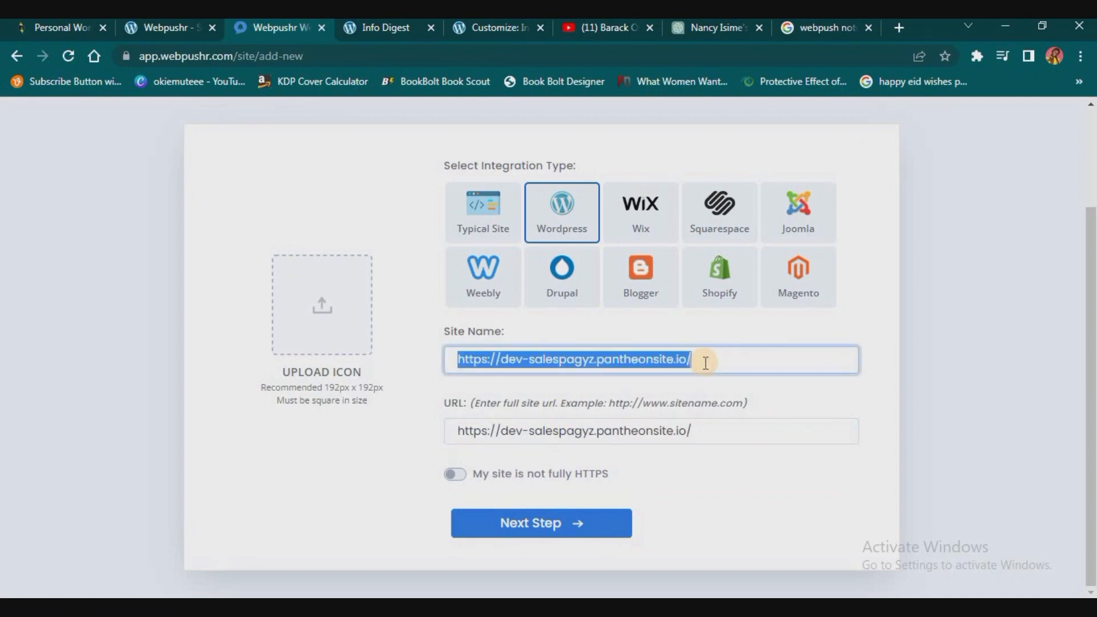
{"action": "type", "text": "P"}
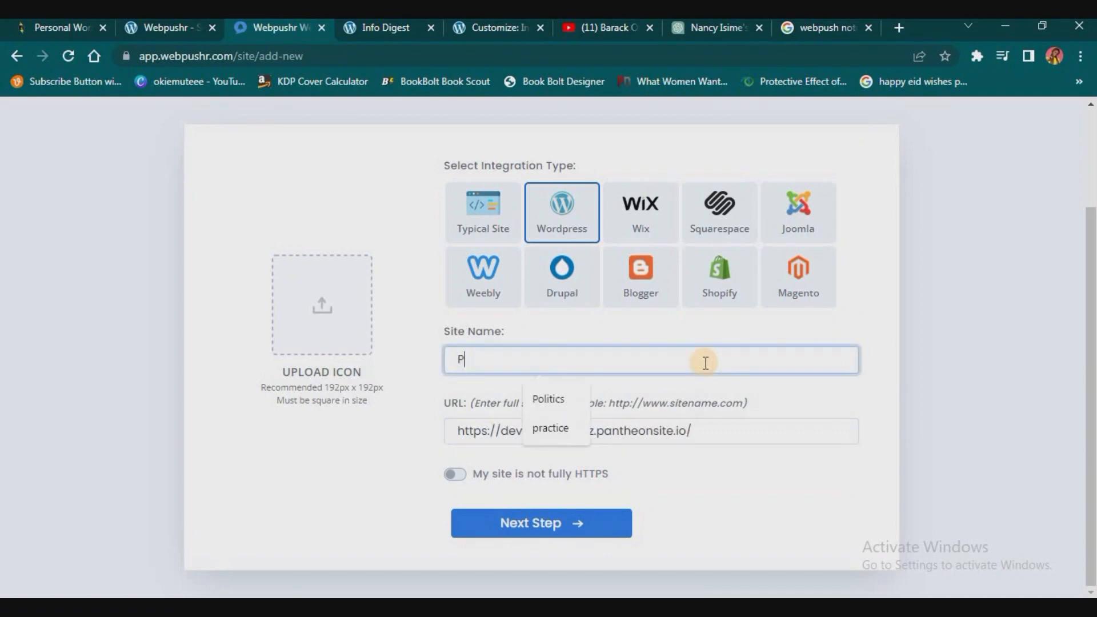
{"action": "key", "text": "BackSpace"}
{"action": "type", "text": "m"}
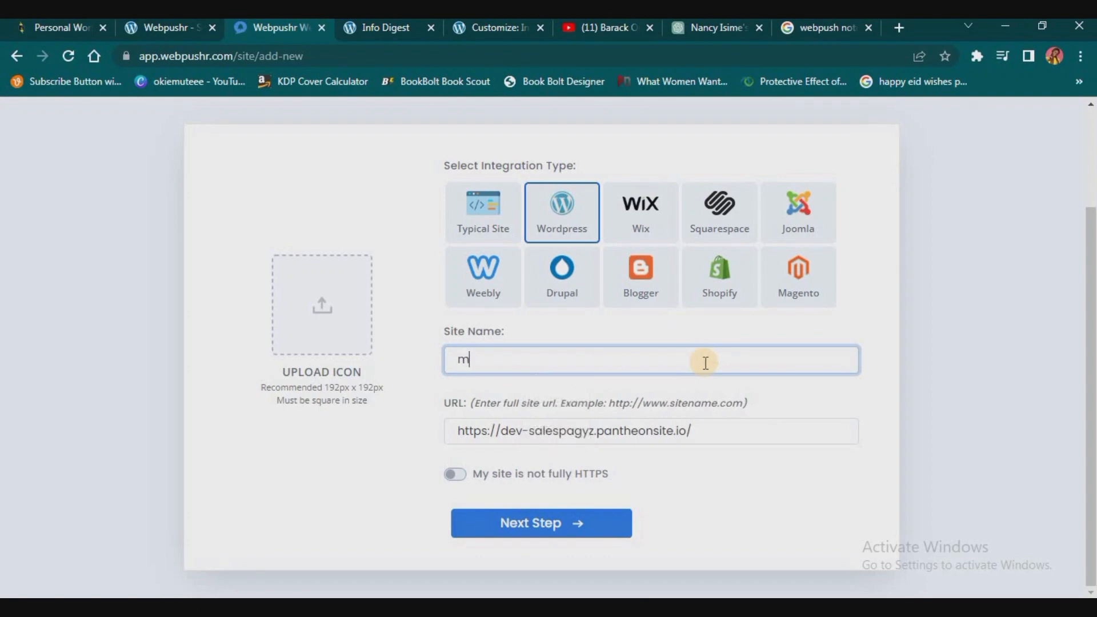
{"action": "key", "text": "BackSpace"}
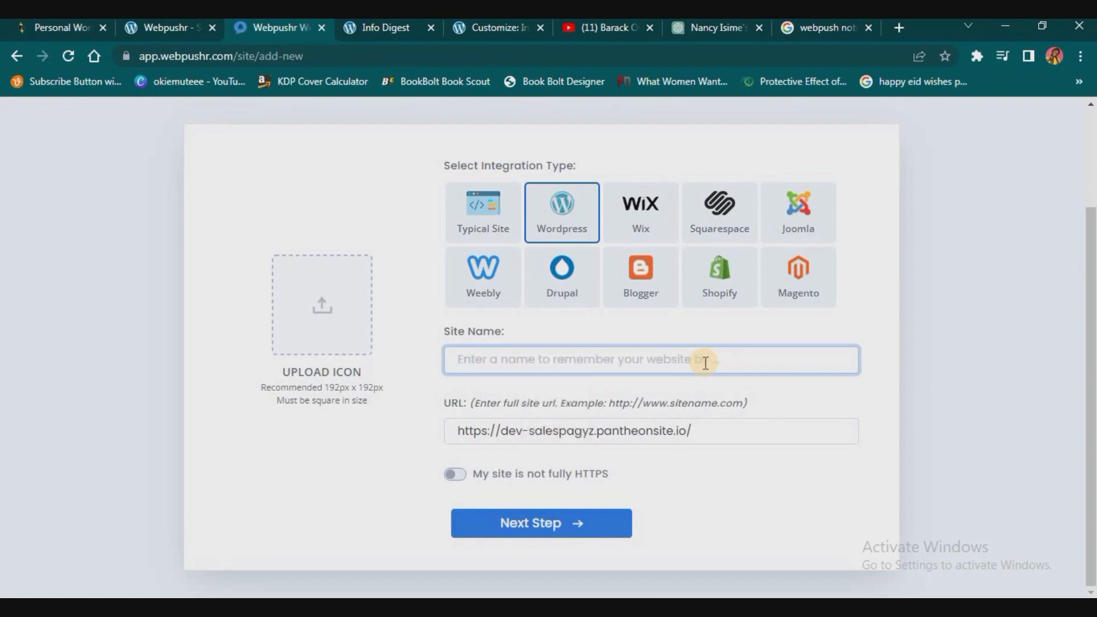
{"action": "type", "text": "INFO DIE"}
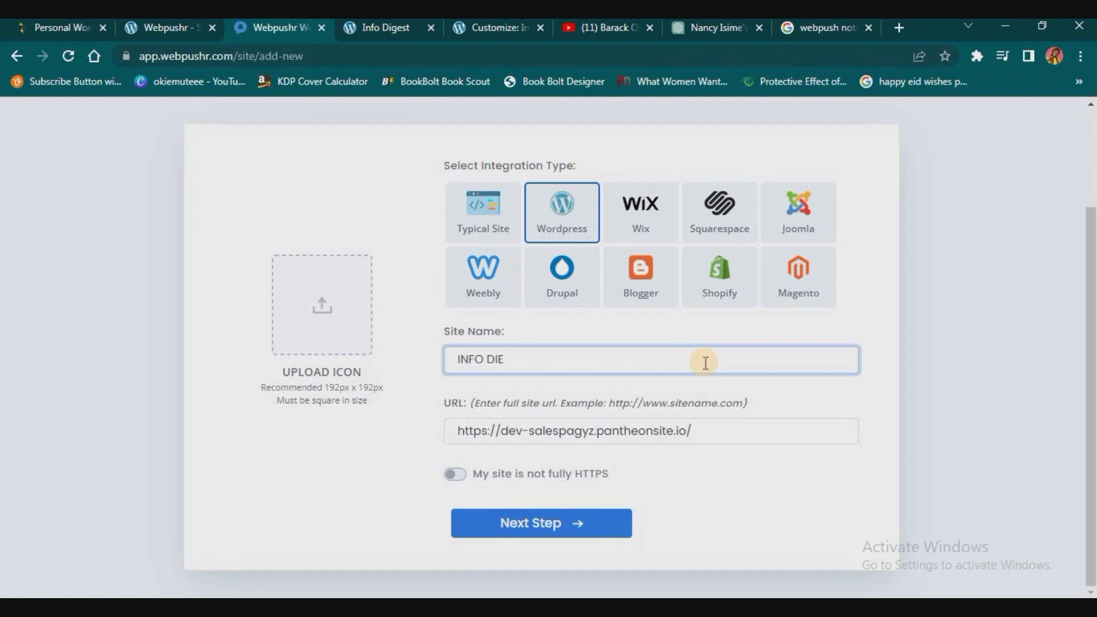
{"action": "type", "text": "GET"}
{"action": "left_click", "coordinate": [544, 487]}
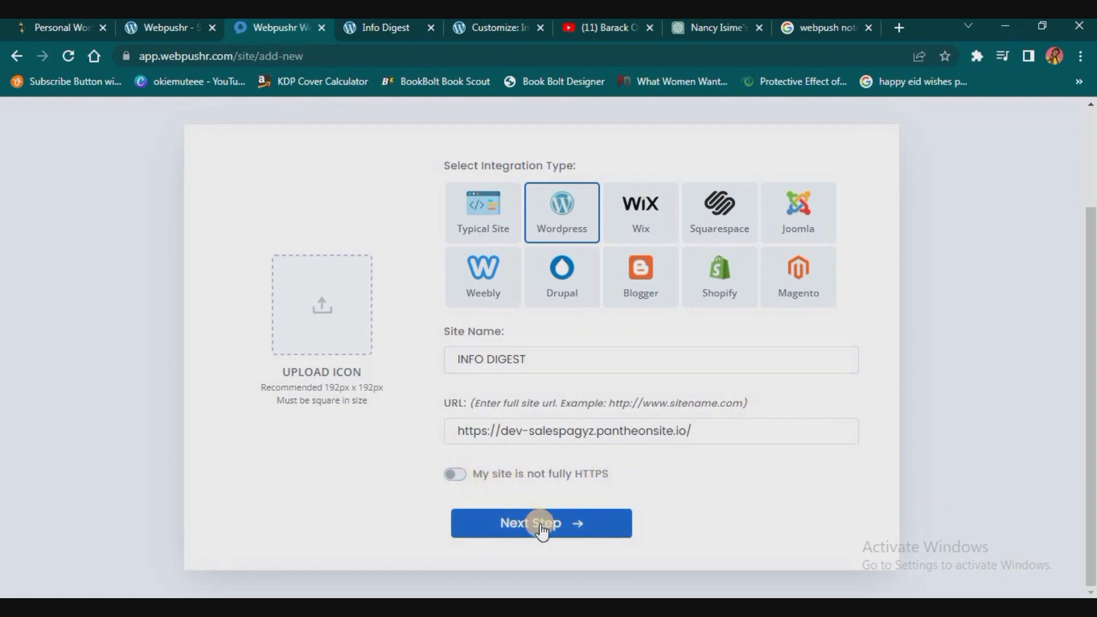
Upload the 2018-mercedes car image from Downloads as the site icon and create the site.
{"action": "left_click", "coordinate": [328, 314]}
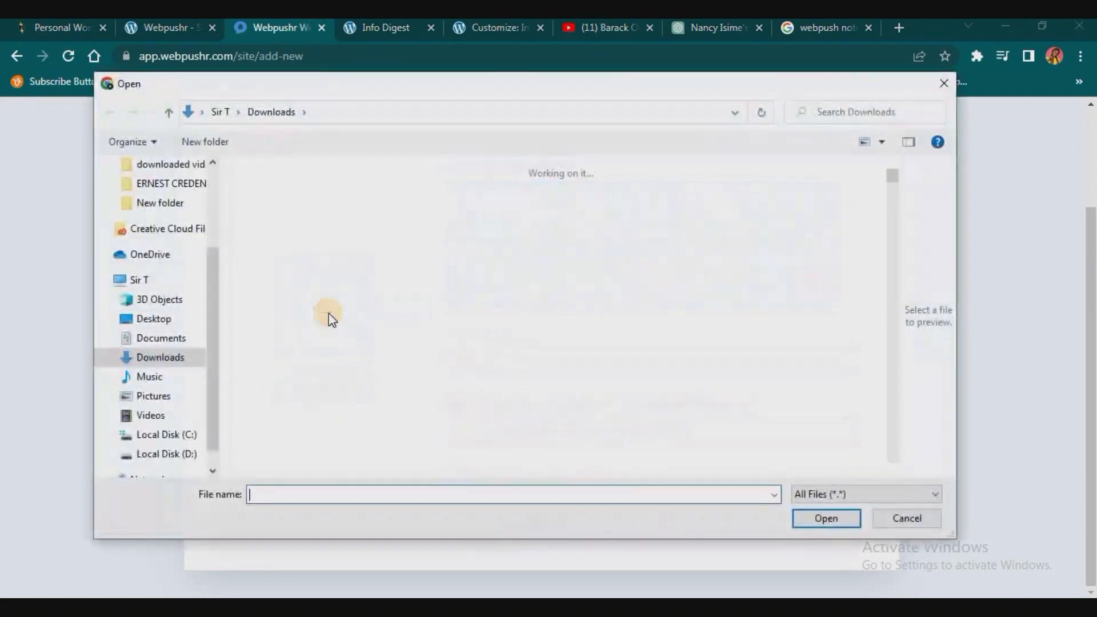
{"action": "scroll", "coordinate": [483, 345], "scroll_direction": "down", "scroll_amount": 5}
{"action": "scroll", "coordinate": [483, 346], "scroll_direction": "up", "scroll_amount": 3}
{"action": "scroll", "coordinate": [483, 346], "scroll_direction": "down", "scroll_amount": 3}
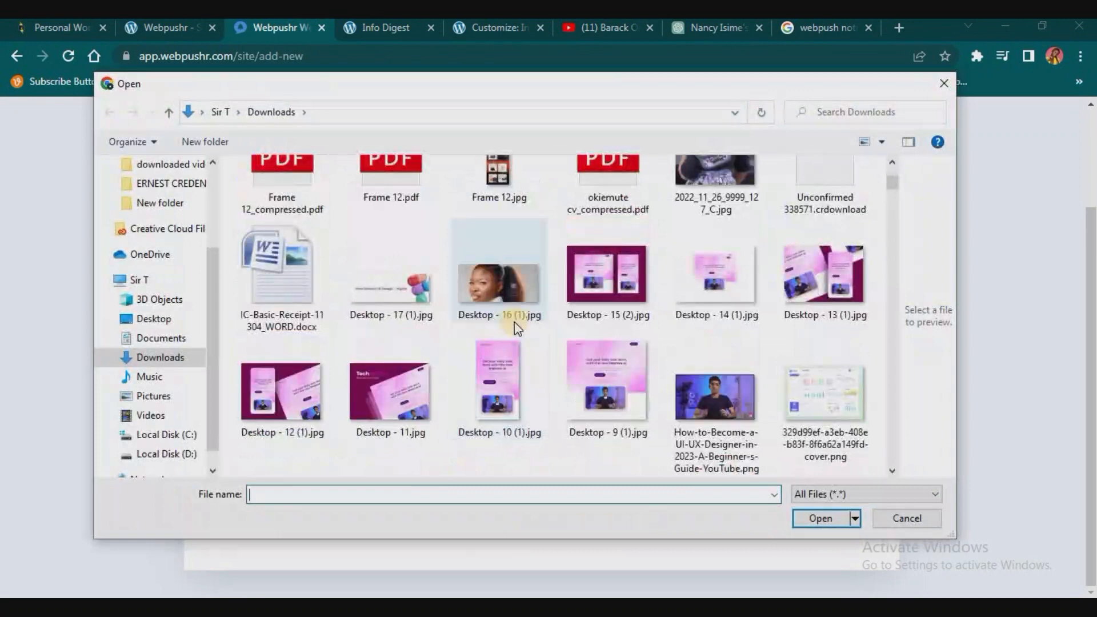
{"action": "scroll", "coordinate": [514, 321], "scroll_direction": "up", "scroll_amount": 1}
{"action": "scroll", "coordinate": [461, 463], "scroll_direction": "down", "scroll_amount": 5}
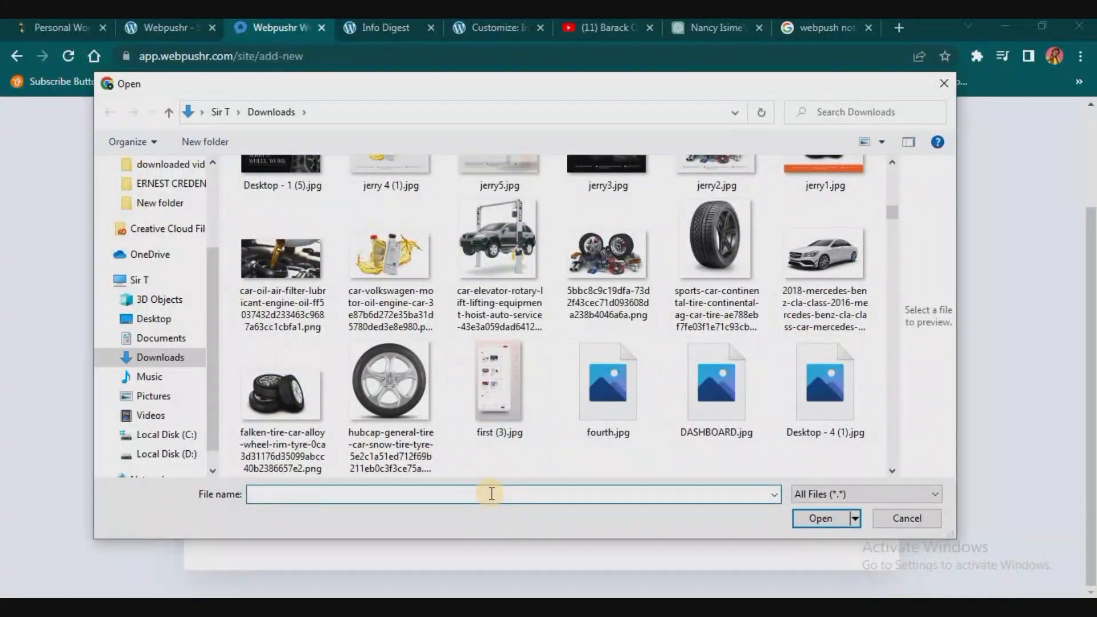
{"action": "left_click", "coordinate": [835, 259]}
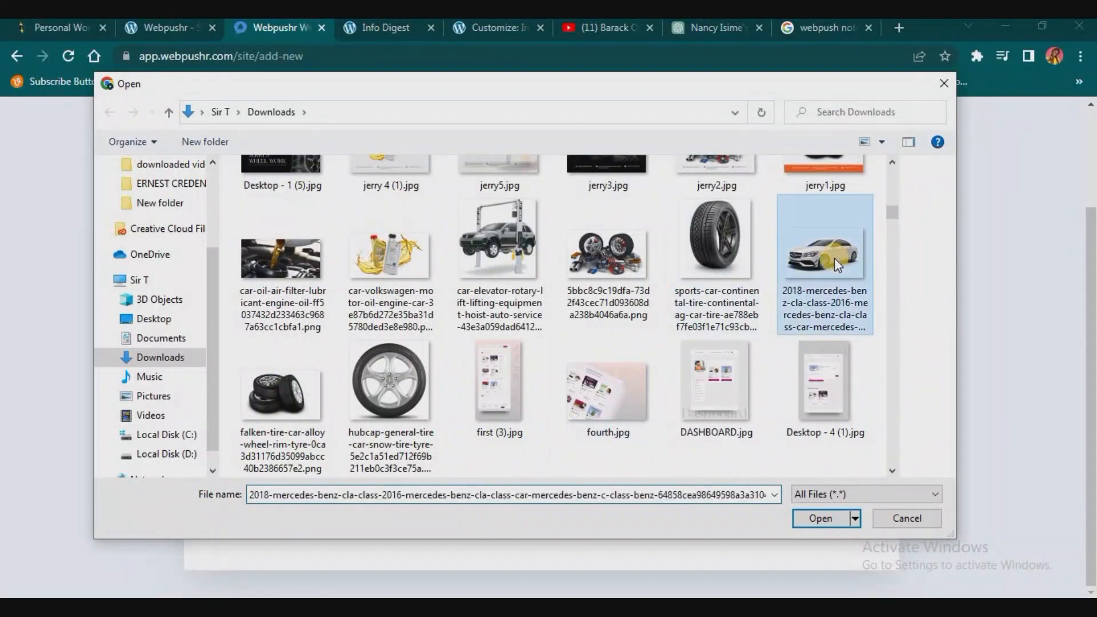
{"action": "left_click", "coordinate": [821, 517]}
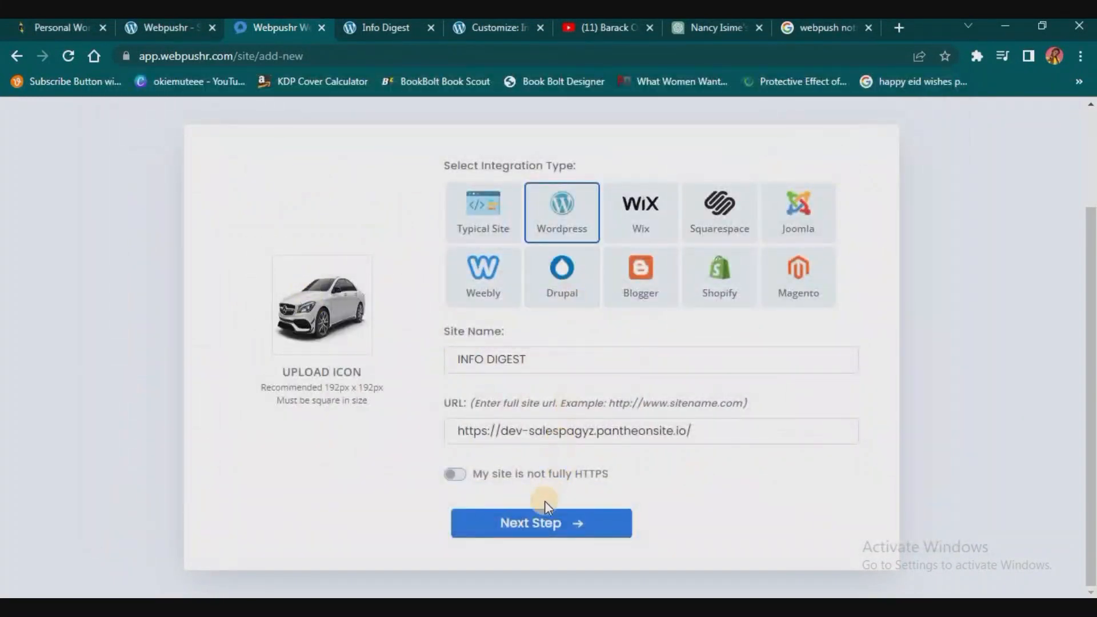
{"action": "left_click", "coordinate": [543, 523]}
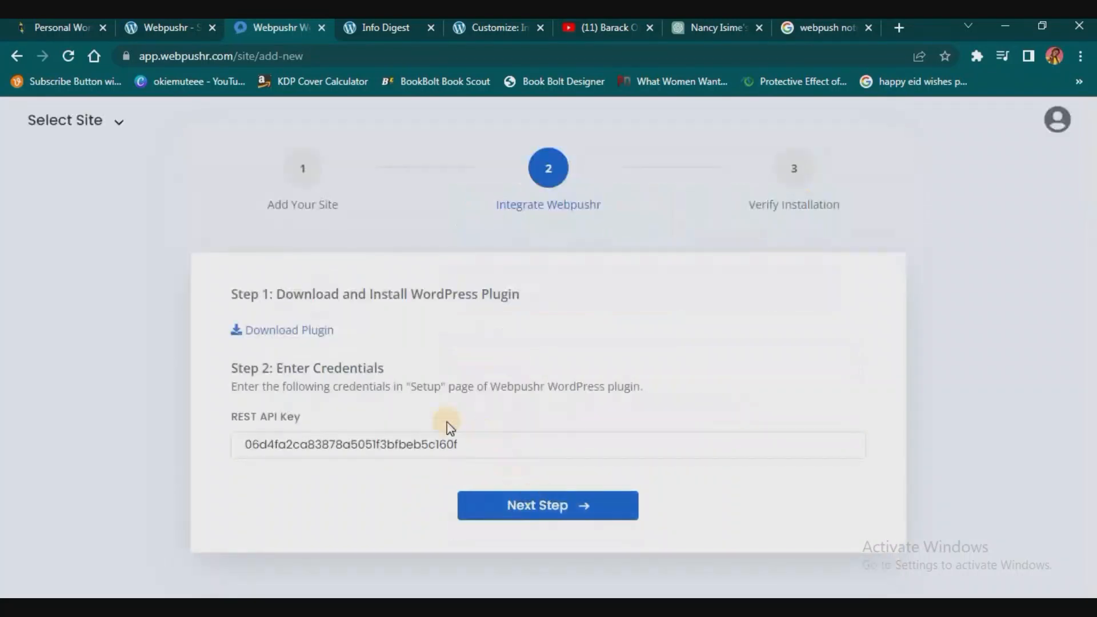
Paste the new site's Webpushr REST API key into the WordPress plugin and activate it.
{"action": "left_click", "coordinate": [510, 445]}
{"action": "key", "text": "ctrl+c"}
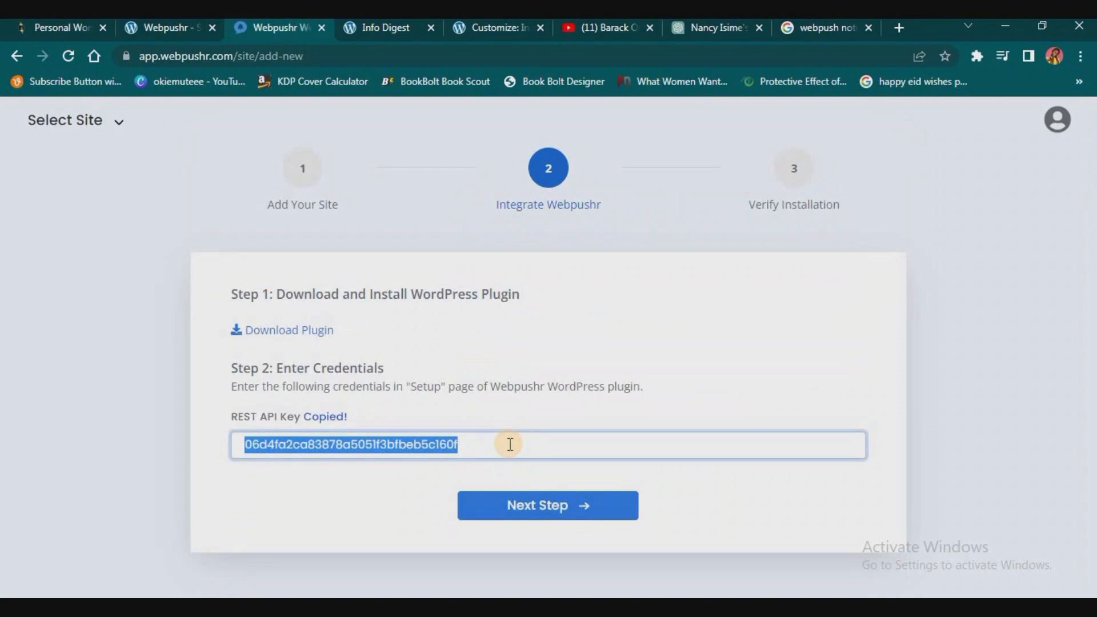
{"action": "left_click", "coordinate": [153, 26]}
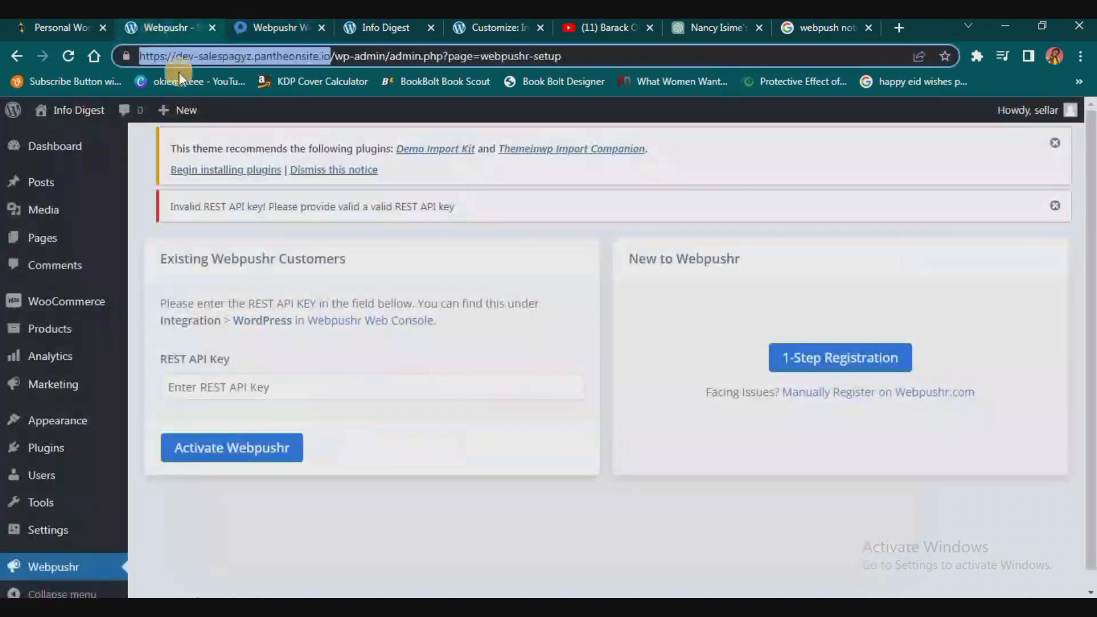
{"action": "left_click", "coordinate": [271, 384]}
{"action": "key", "text": "ctrl+v"}
{"action": "left_click", "coordinate": [228, 449]}
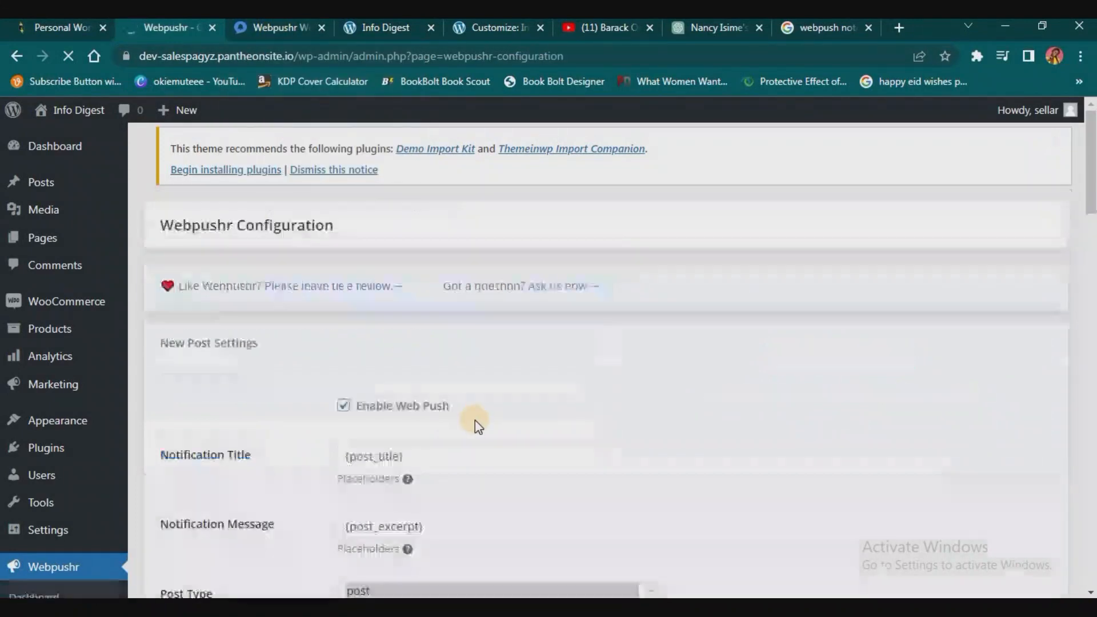
{"action": "scroll", "coordinate": [475, 413], "scroll_direction": "down", "scroll_amount": 3}
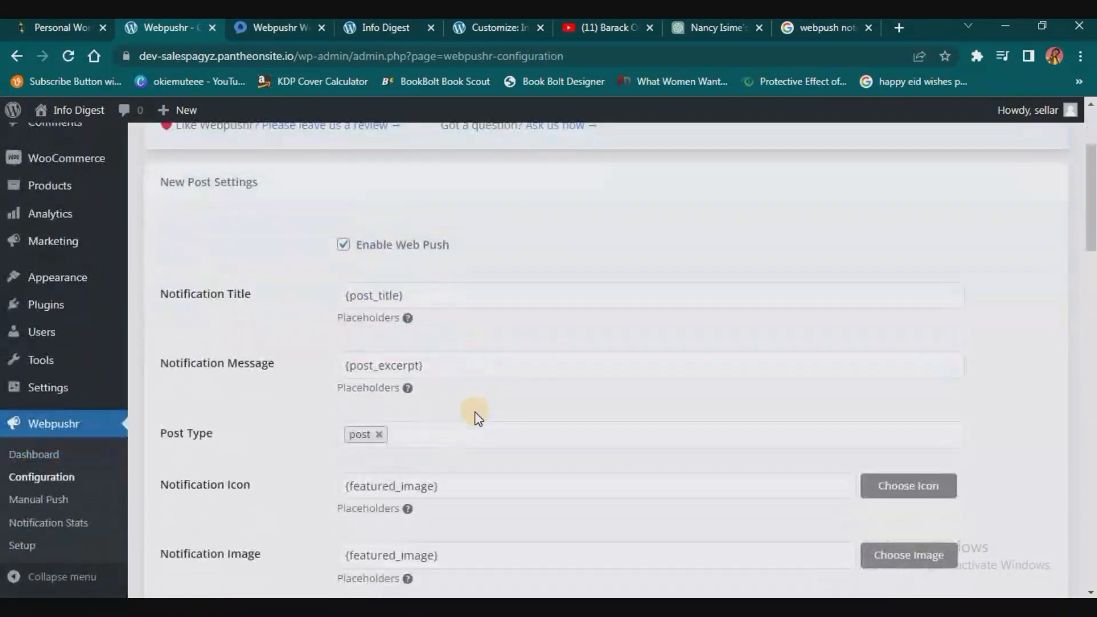
{"action": "scroll", "coordinate": [475, 412], "scroll_direction": "down", "scroll_amount": 10}
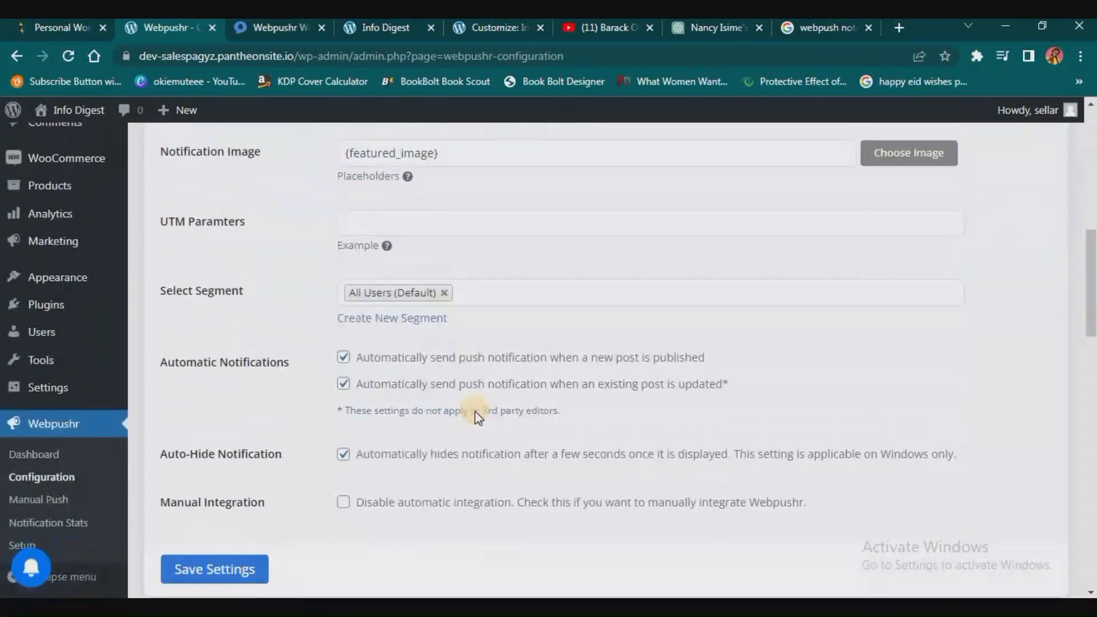
{"action": "scroll", "coordinate": [389, 308], "scroll_direction": "up", "scroll_amount": 4}
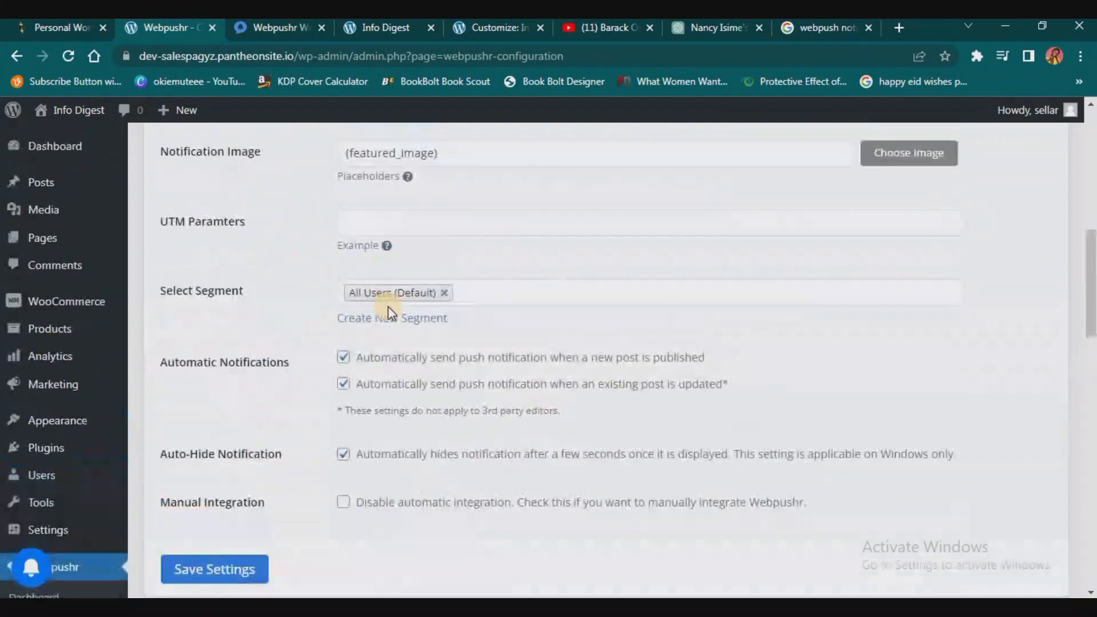
{"action": "scroll", "coordinate": [389, 306], "scroll_direction": "up", "scroll_amount": 8}
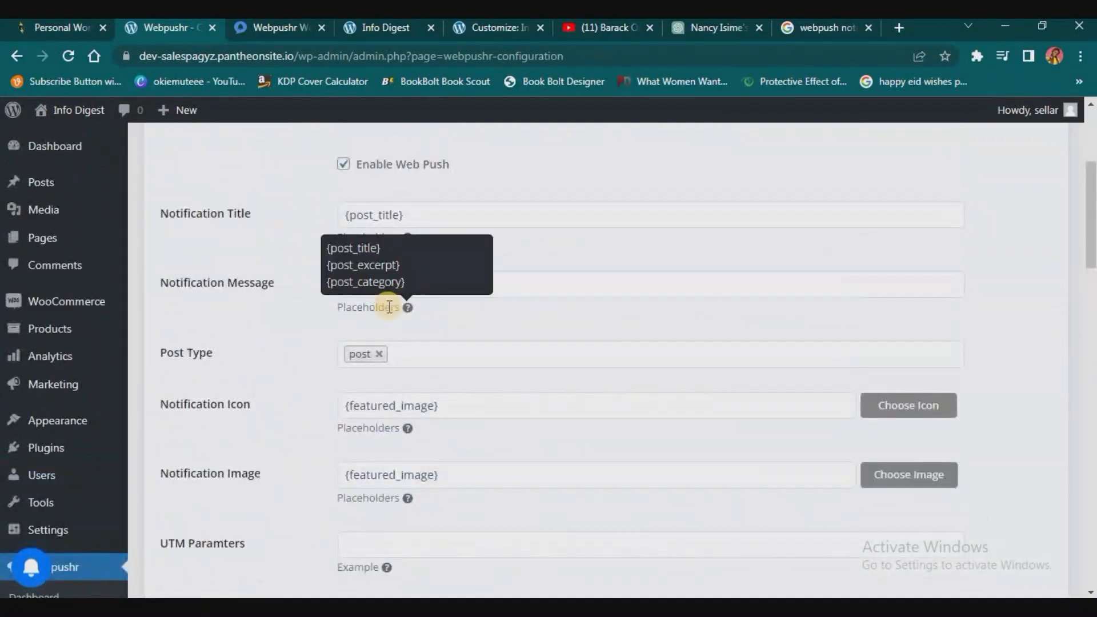
{"action": "scroll", "coordinate": [388, 306], "scroll_direction": "down", "scroll_amount": 3}
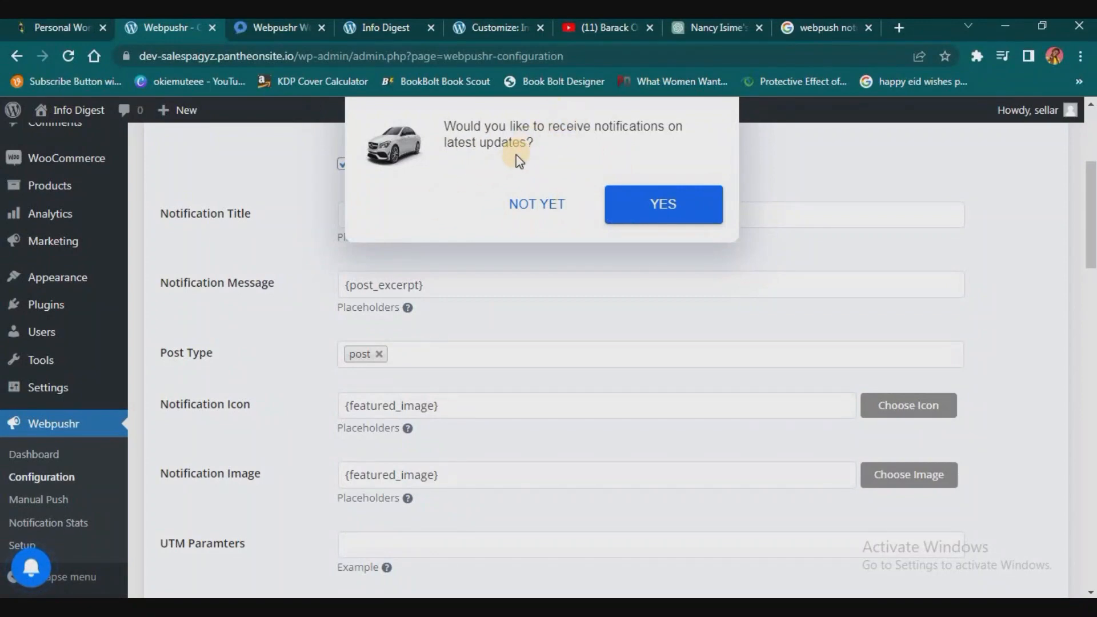
Answer YES to update notifications and Allow them in Chrome, then review the Webpushr Configuration.
{"action": "left_click", "coordinate": [665, 200]}
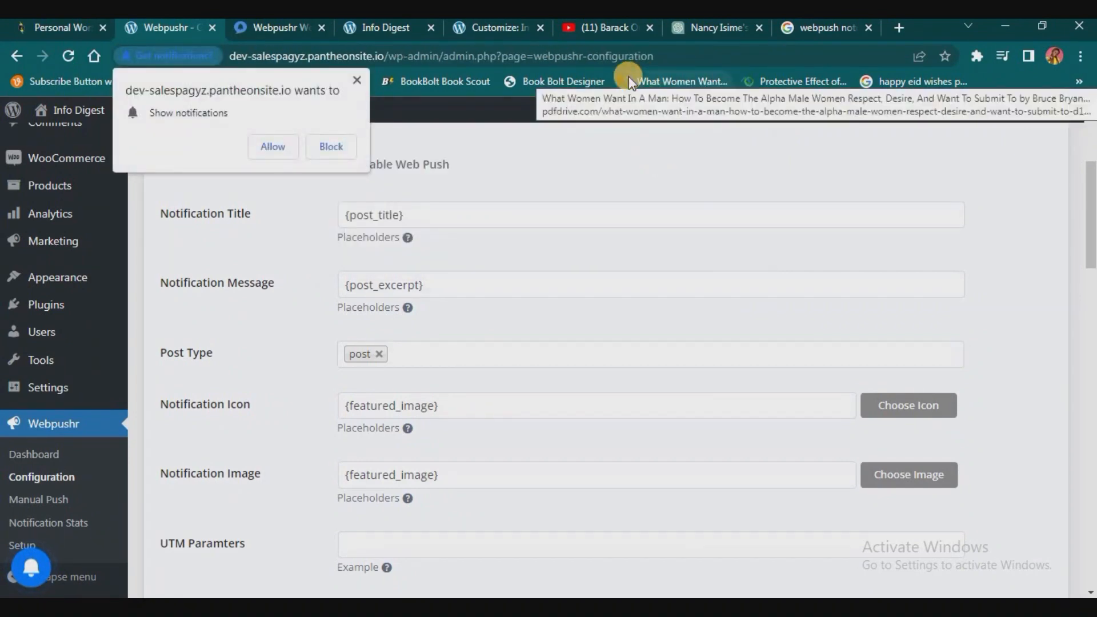
{"action": "left_click", "coordinate": [271, 145]}
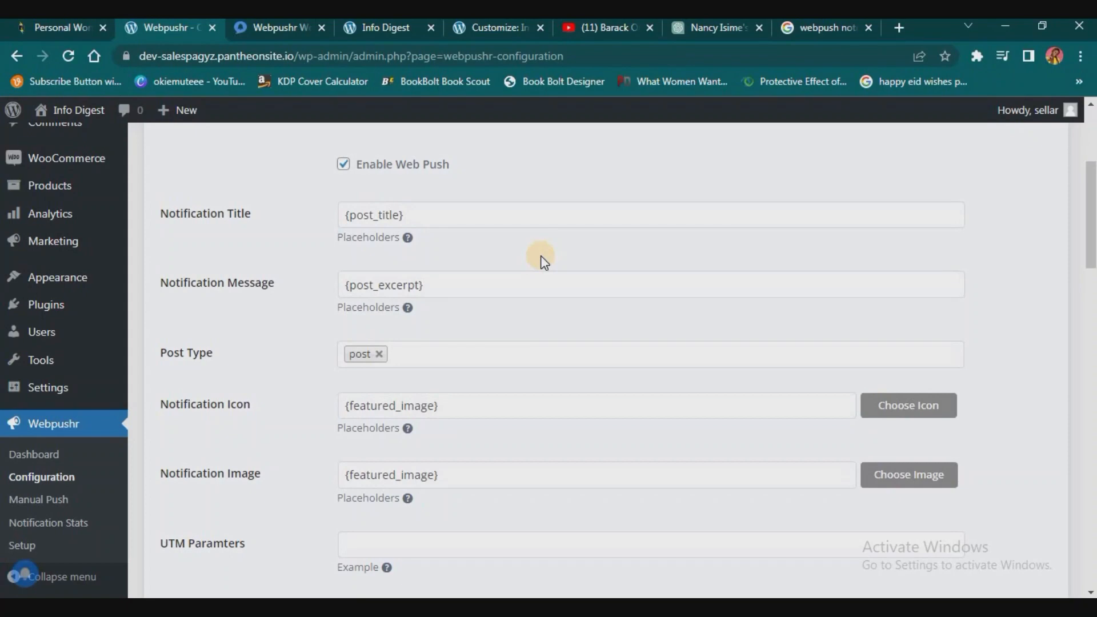
{"action": "scroll", "coordinate": [506, 262], "scroll_direction": "up", "scroll_amount": 4}
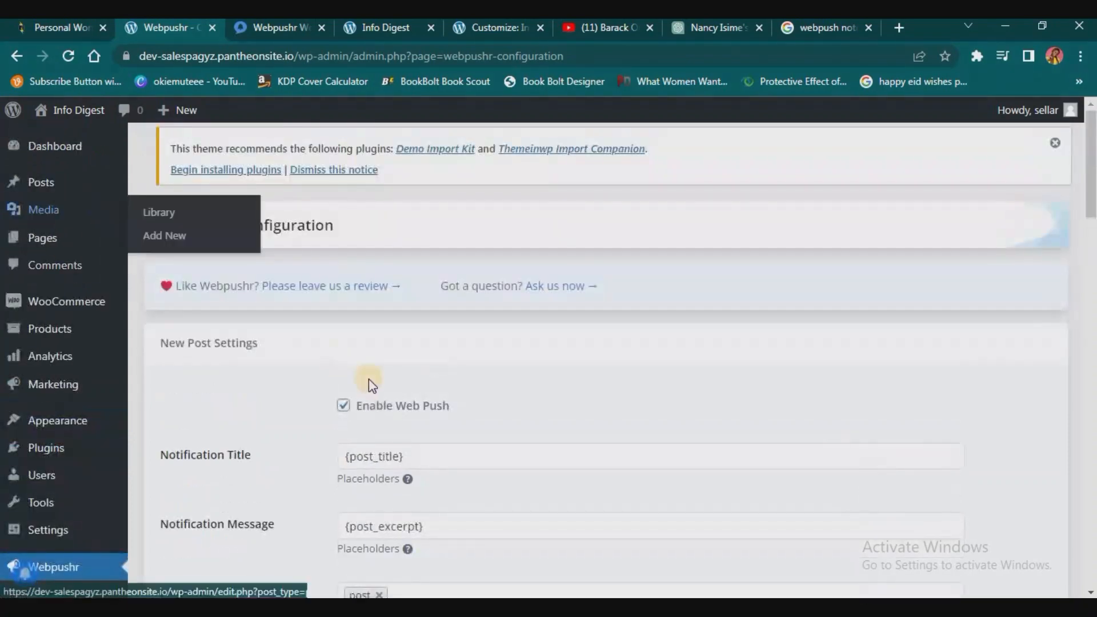
{"action": "scroll", "coordinate": [366, 380], "scroll_direction": "down", "scroll_amount": 1}
{"action": "scroll", "coordinate": [49, 170], "scroll_direction": "up", "scroll_amount": 2}
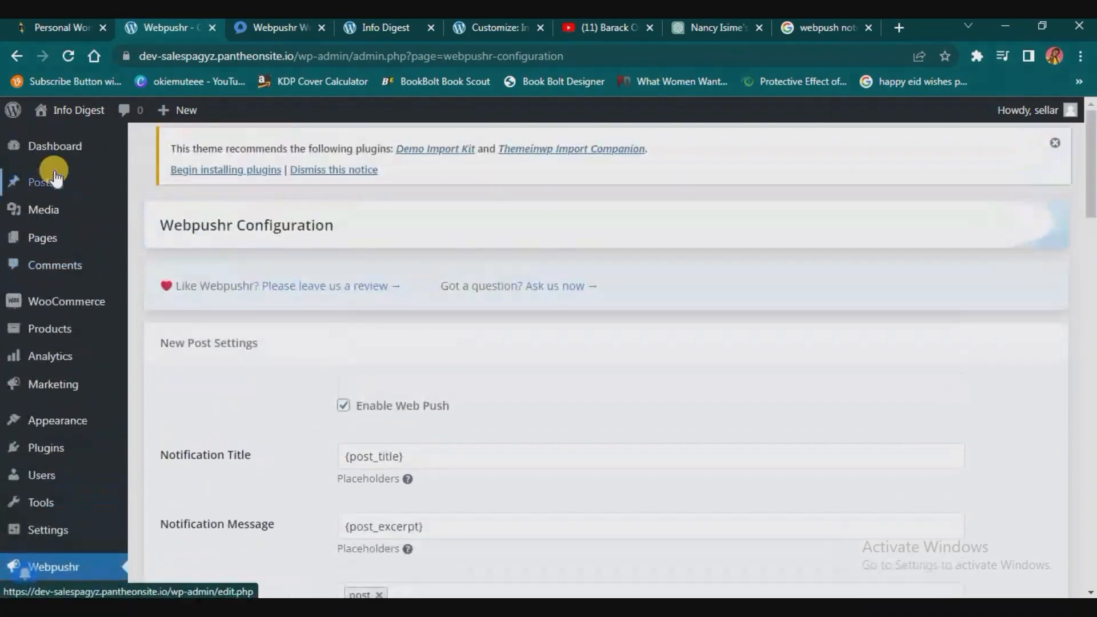
Create a new post titled 'How to make money in tech' with the copied key as its paragraph.
{"action": "mouse_move", "coordinate": [49, 177]}
{"action": "left_click", "coordinate": [162, 207]}
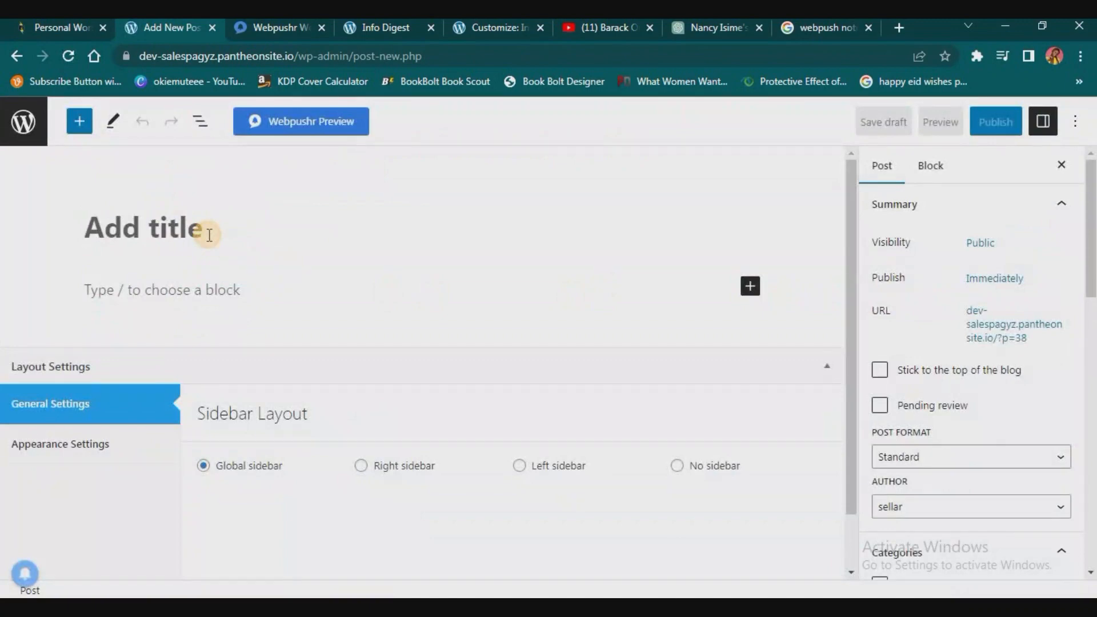
{"action": "type", "text": "How to make money in tech"}
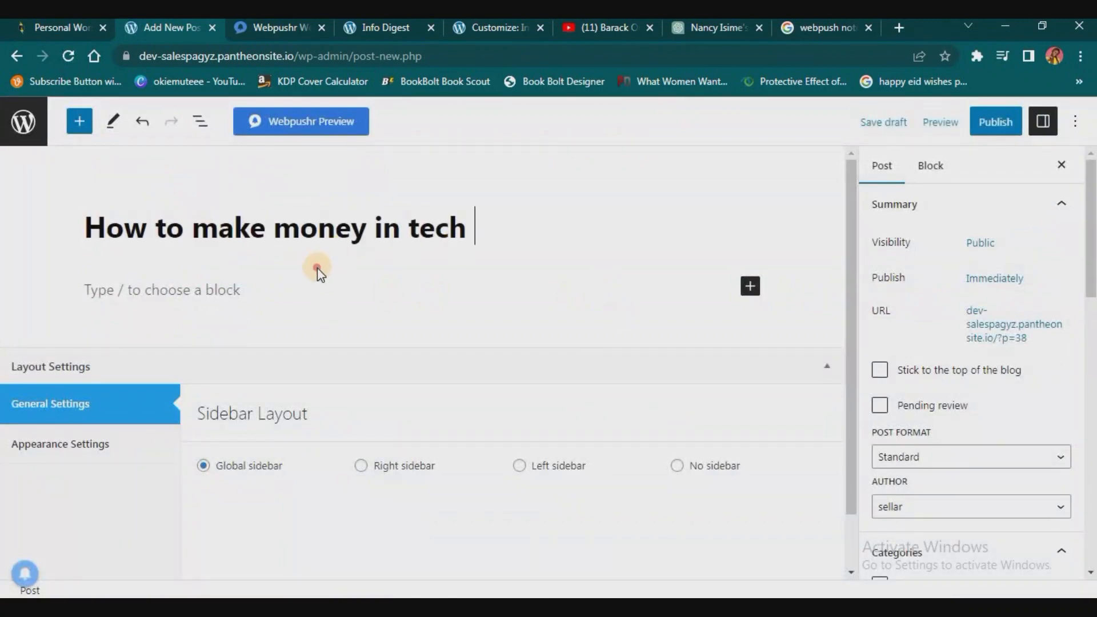
{"action": "left_click", "coordinate": [269, 296]}
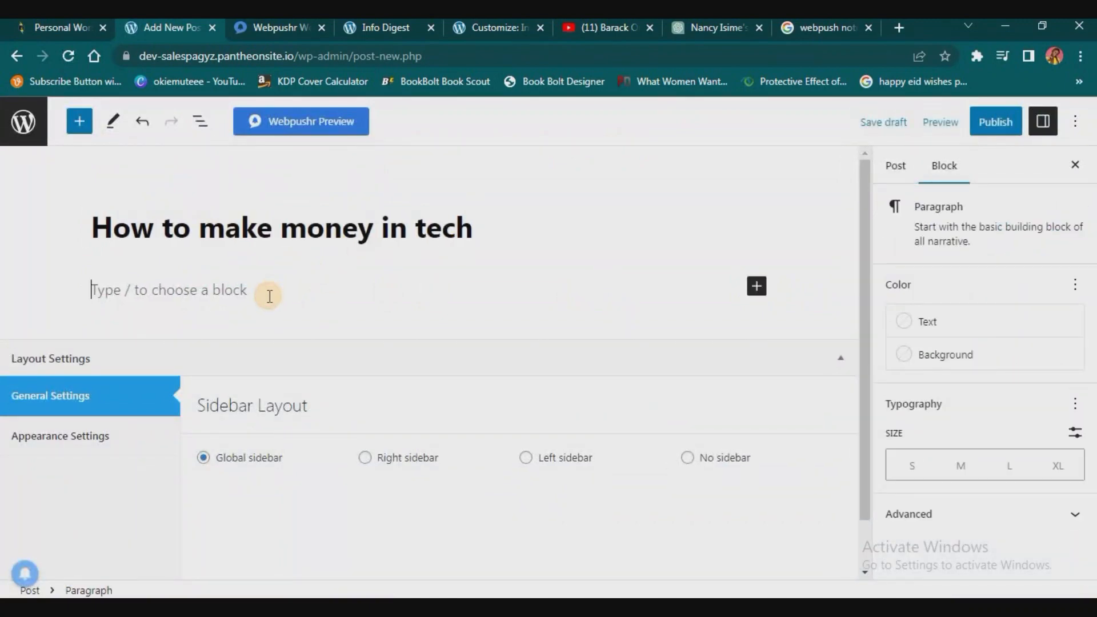
{"action": "key", "text": "ctrl+v"}
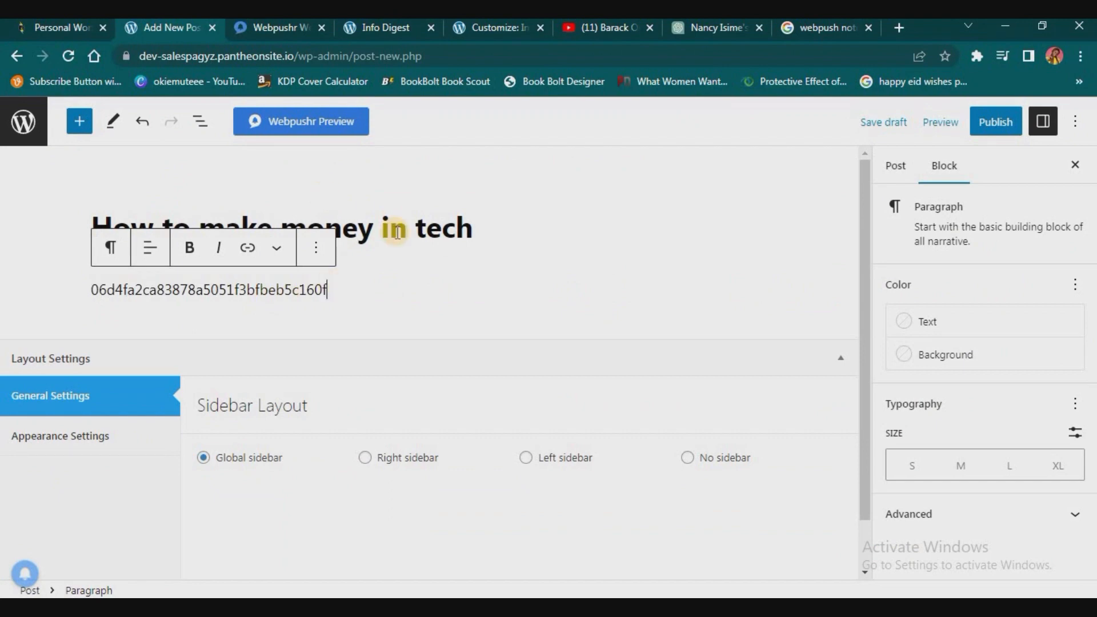
{"action": "scroll", "coordinate": [721, 377], "scroll_direction": "down", "scroll_amount": 1}
Publish the post and return to the posts list.
{"action": "left_click", "coordinate": [1001, 121]}
{"action": "left_click", "coordinate": [914, 121]}
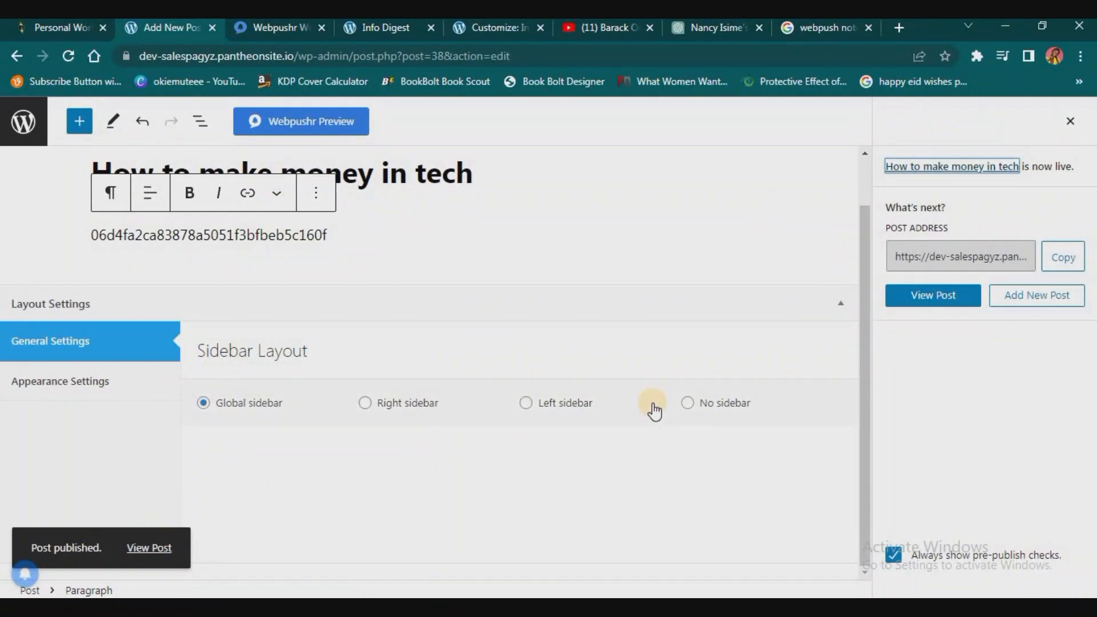
{"action": "scroll", "coordinate": [655, 412], "scroll_direction": "up", "scroll_amount": 1}
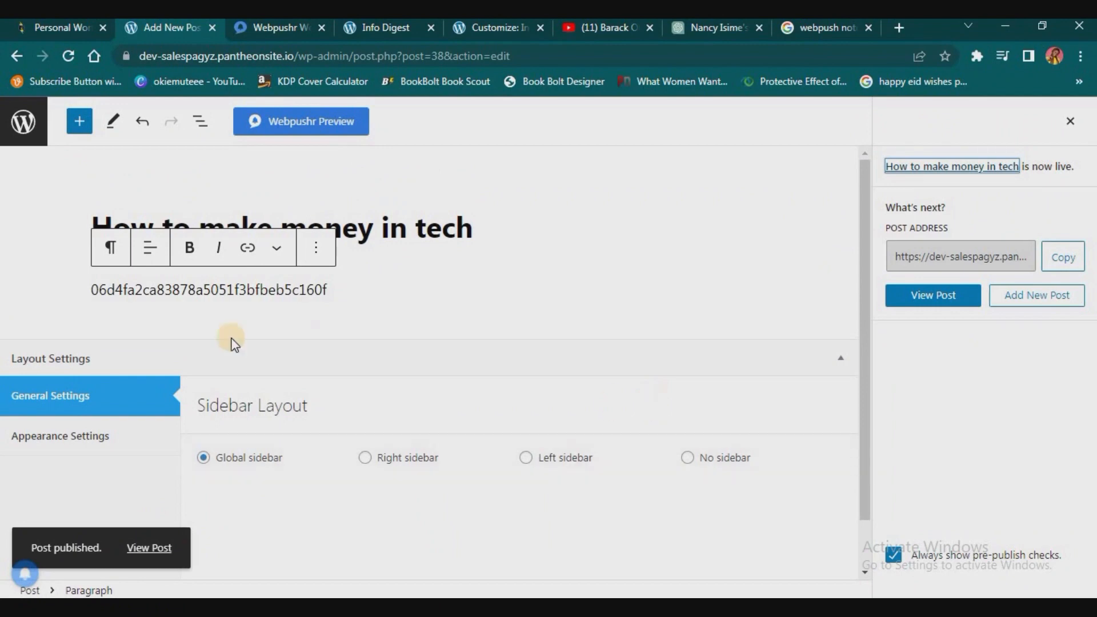
{"action": "scroll", "coordinate": [527, 380], "scroll_direction": "down", "scroll_amount": 1}
{"action": "scroll", "coordinate": [527, 380], "scroll_direction": "up", "scroll_amount": 1}
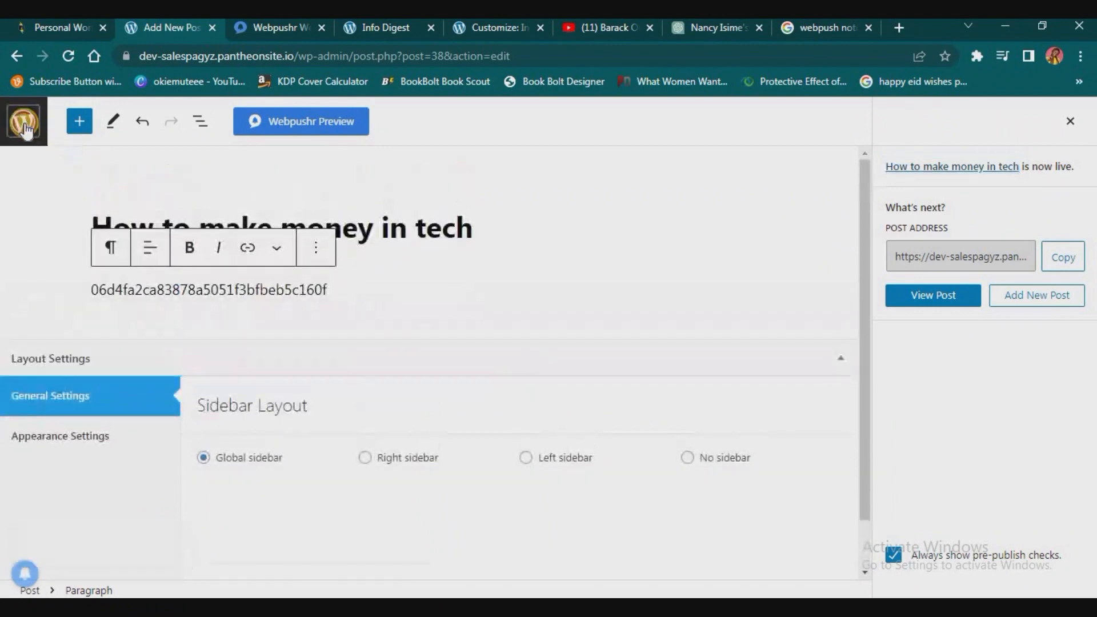
{"action": "left_click", "coordinate": [24, 126]}
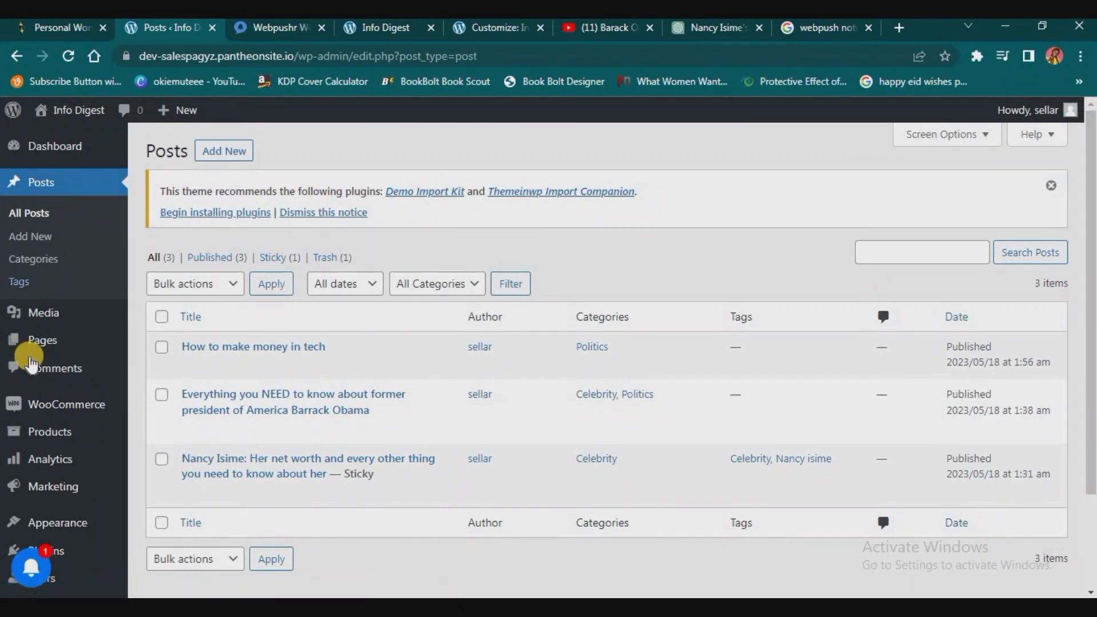
Go to Plugins > Add New in the admin sidebar.
{"action": "scroll", "coordinate": [22, 353], "scroll_direction": "down", "scroll_amount": 2}
{"action": "mouse_move", "coordinate": [69, 428]}
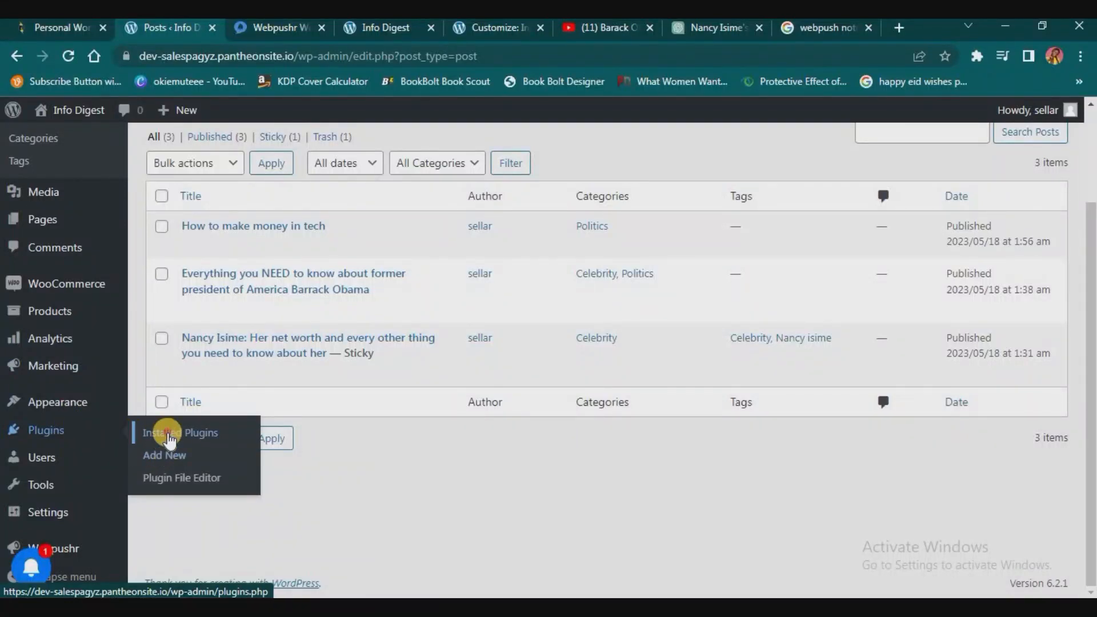
{"action": "left_click", "coordinate": [157, 458]}
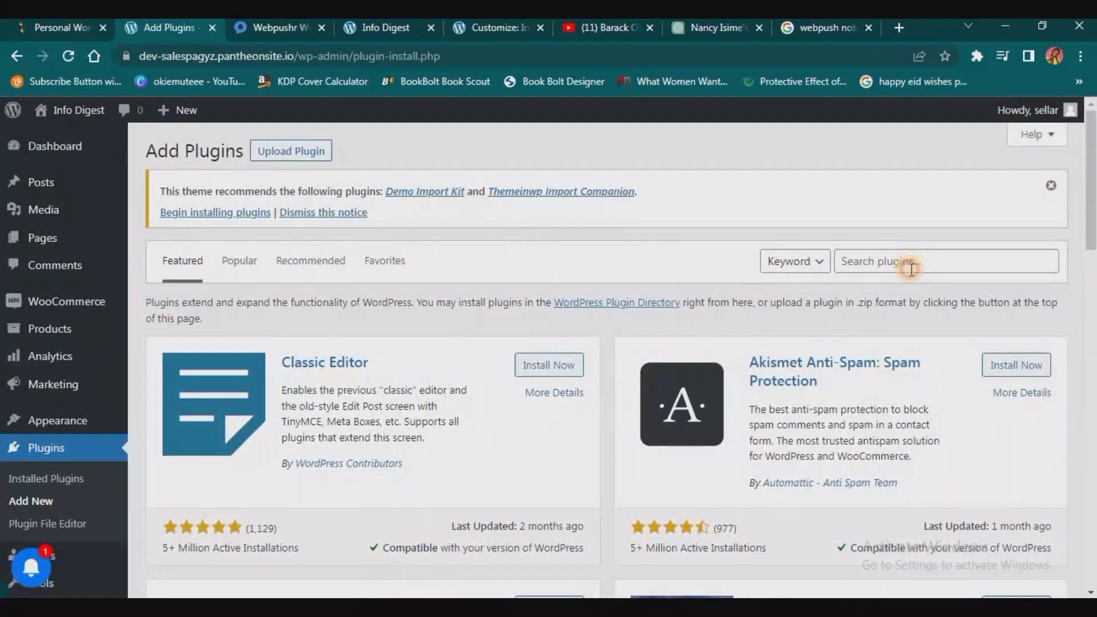
Search the plugin directory for 'yoast seo', then install and activate Yoast SEO.
{"action": "left_click", "coordinate": [912, 270]}
{"action": "type", "text": "yoast seo"}
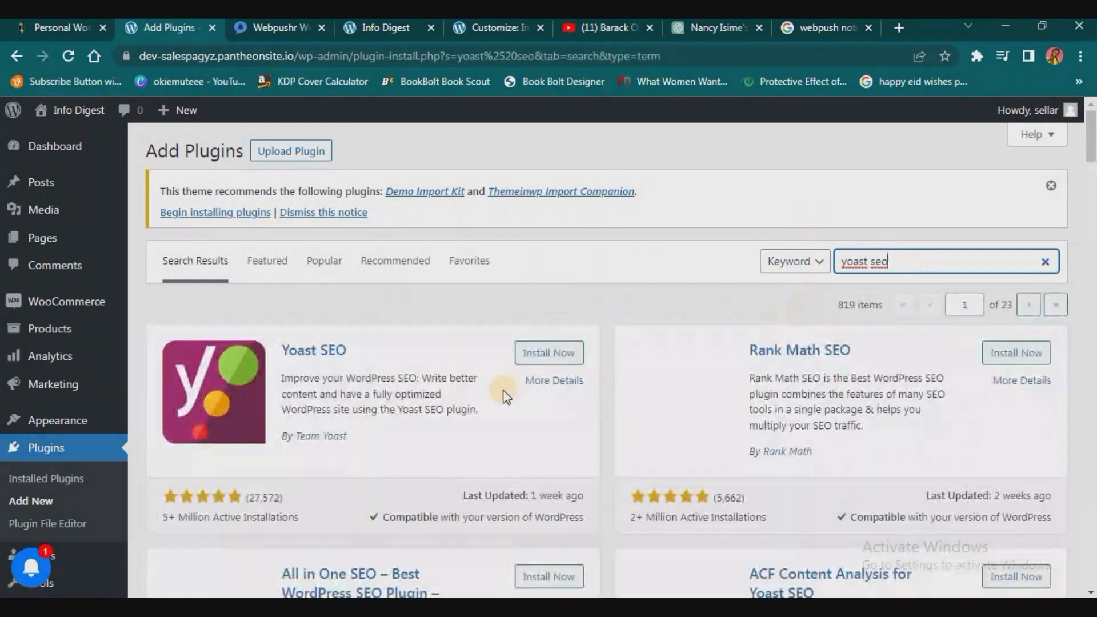
{"action": "left_click", "coordinate": [557, 353]}
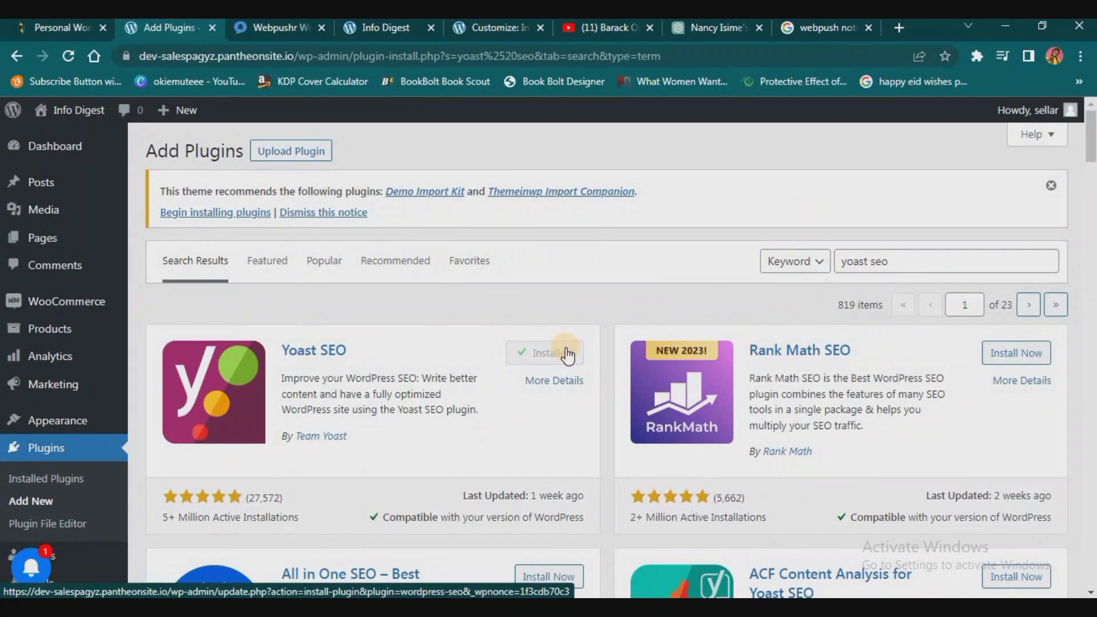
{"action": "left_click", "coordinate": [560, 353]}
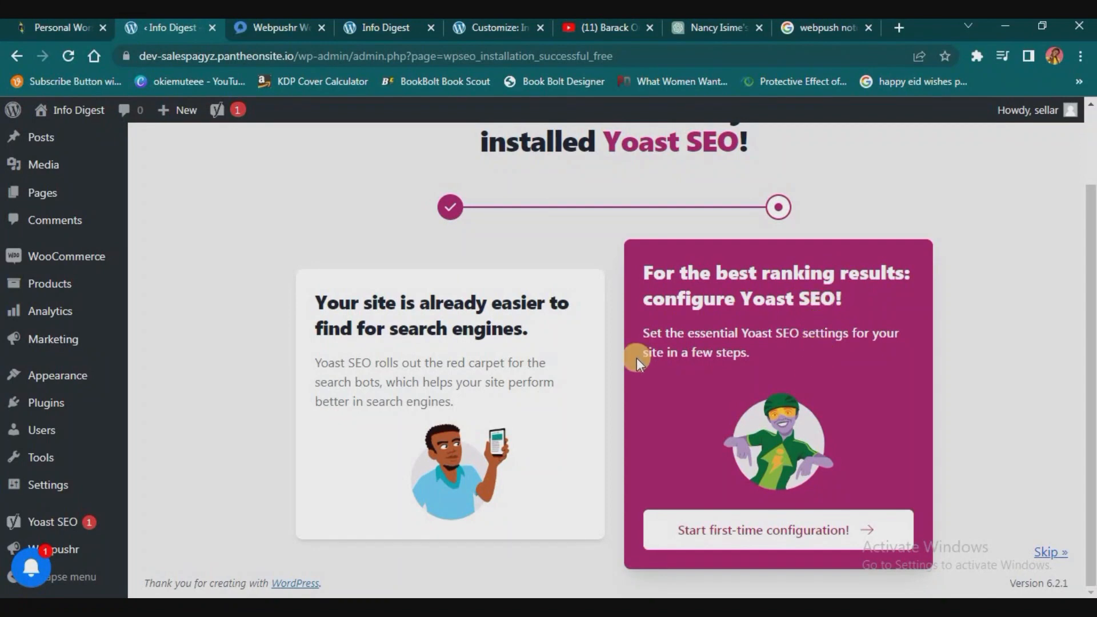
{"action": "left_click", "coordinate": [842, 533]}
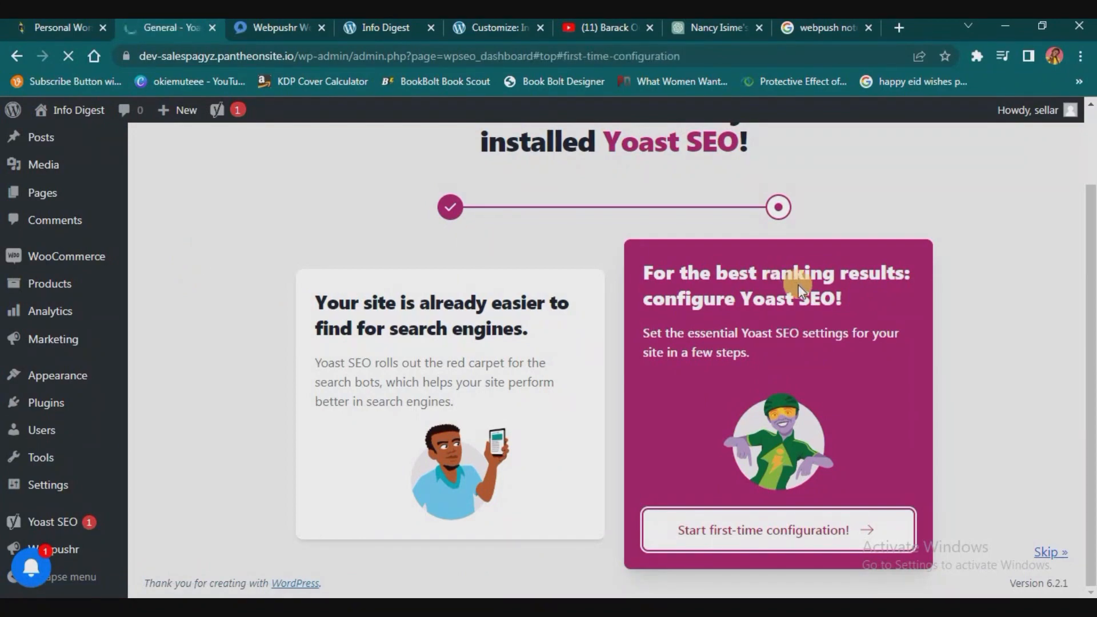
Finish Yoast's SEO data optimization step and continue to Site Representation.
{"action": "scroll", "coordinate": [711, 334], "scroll_direction": "down", "scroll_amount": 5}
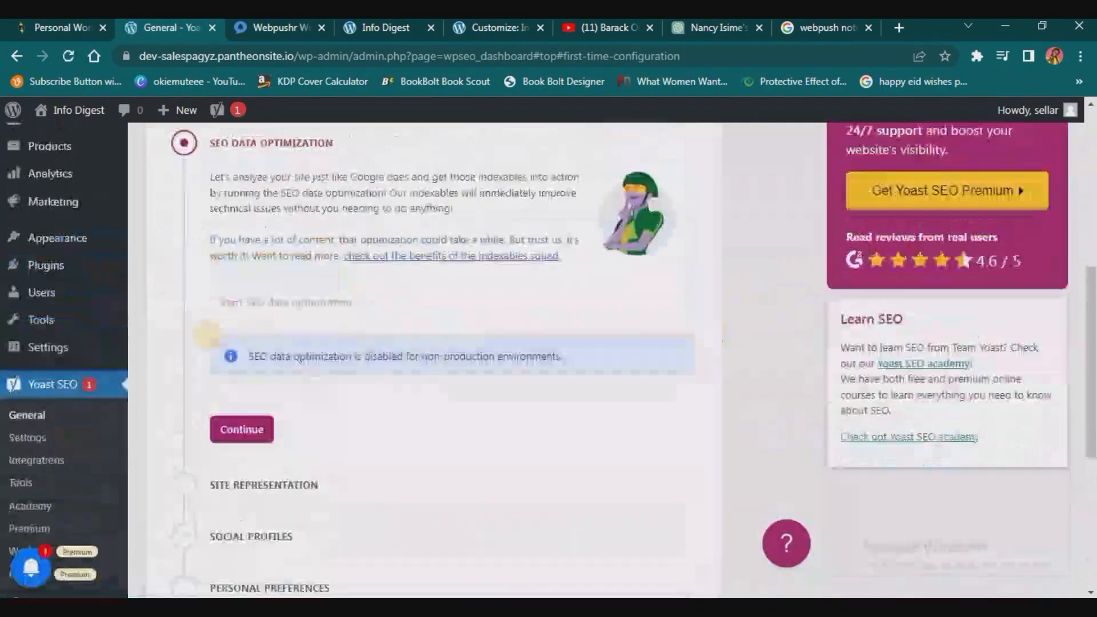
{"action": "scroll", "coordinate": [232, 297], "scroll_direction": "up", "scroll_amount": 3}
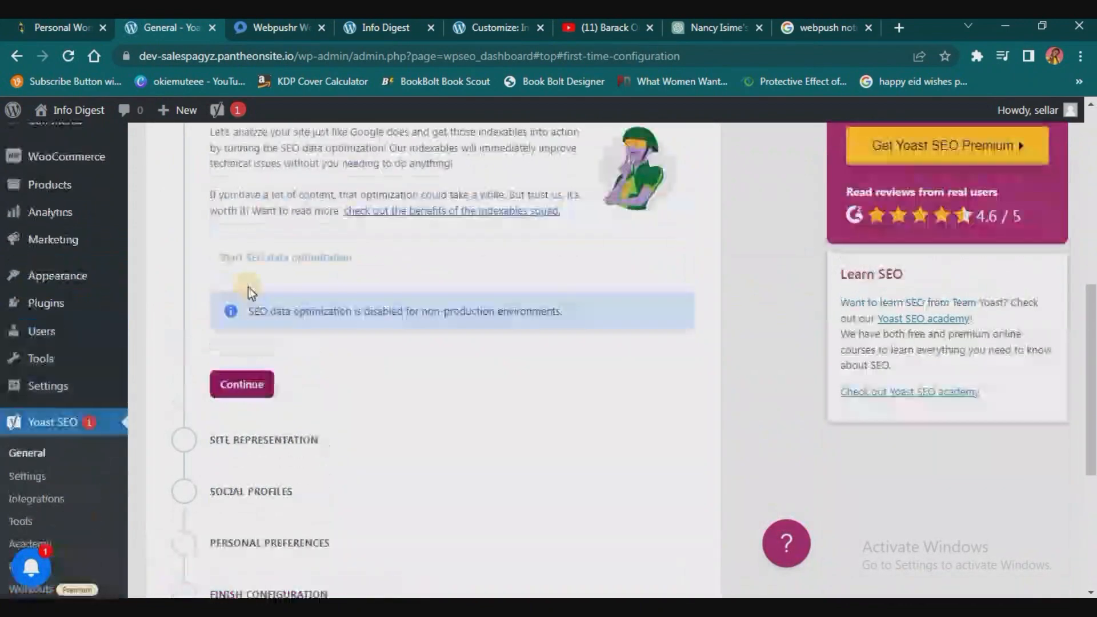
{"action": "left_click", "coordinate": [258, 453]}
{"action": "scroll", "coordinate": [262, 457], "scroll_direction": "down", "scroll_amount": 3}
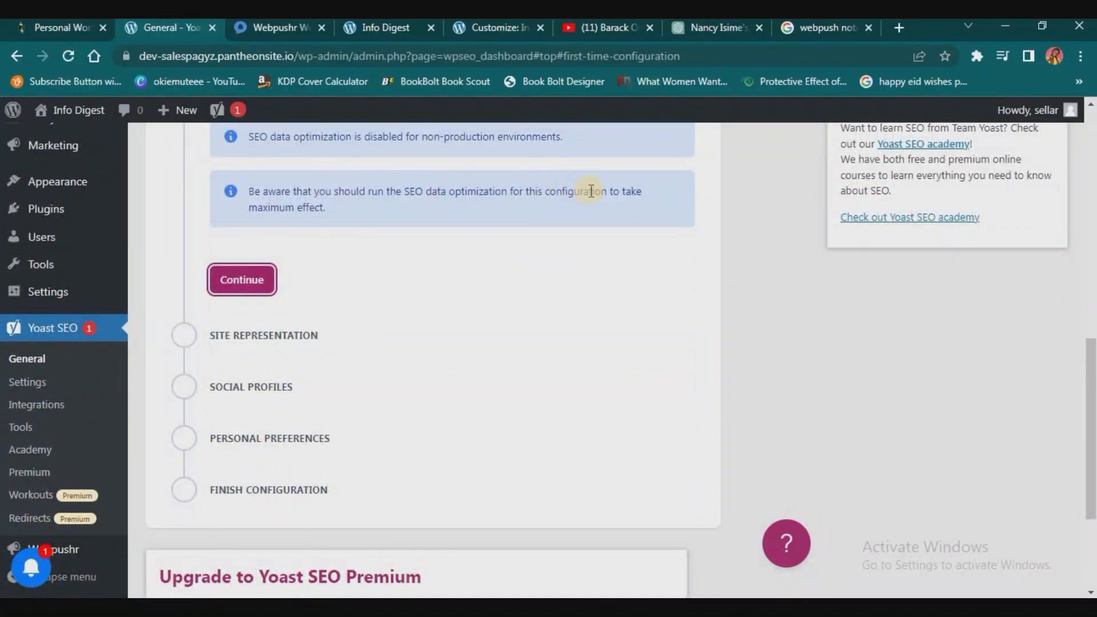
{"action": "left_click", "coordinate": [242, 279]}
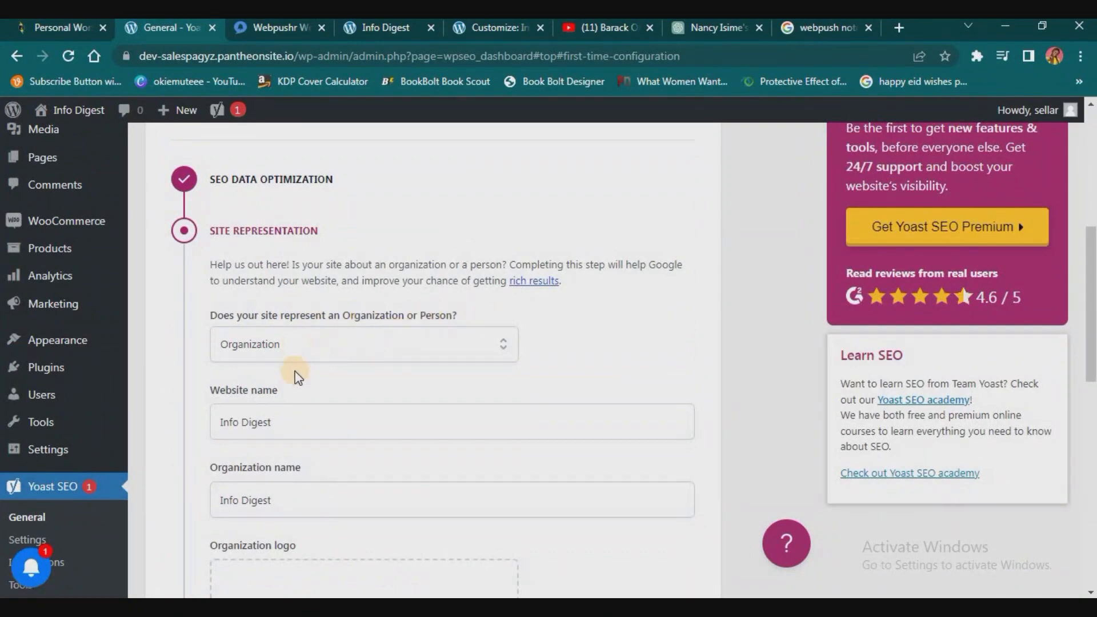
Set a Media Library image as the Info Digest organization logo and save Site Representation.
{"action": "scroll", "coordinate": [272, 279], "scroll_direction": "down", "scroll_amount": 3}
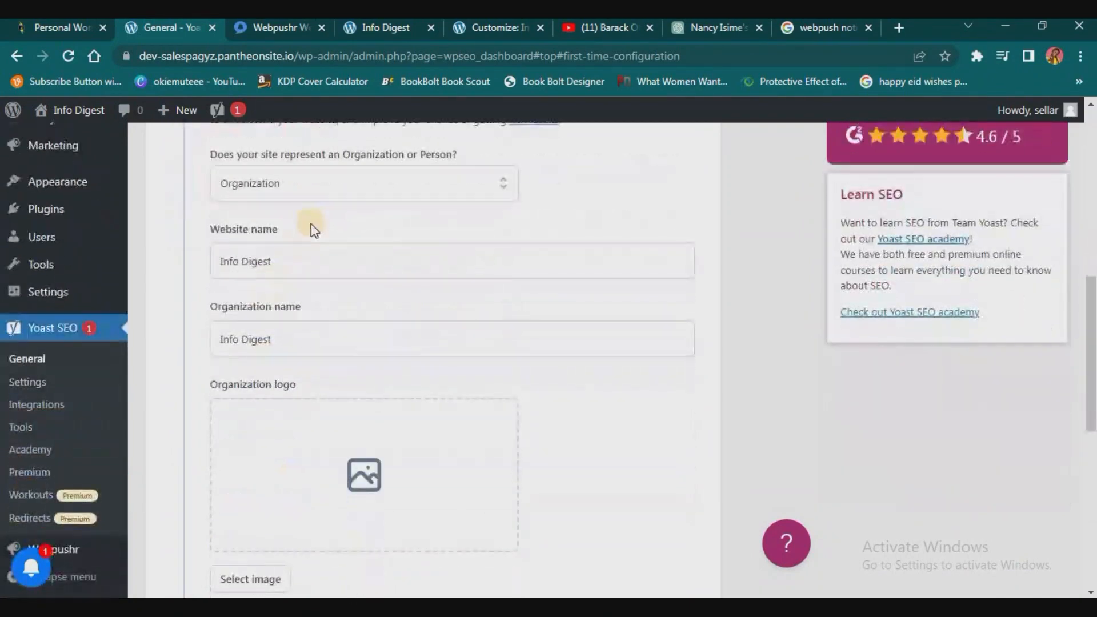
{"action": "left_click", "coordinate": [293, 259]}
{"action": "left_click", "coordinate": [280, 341]}
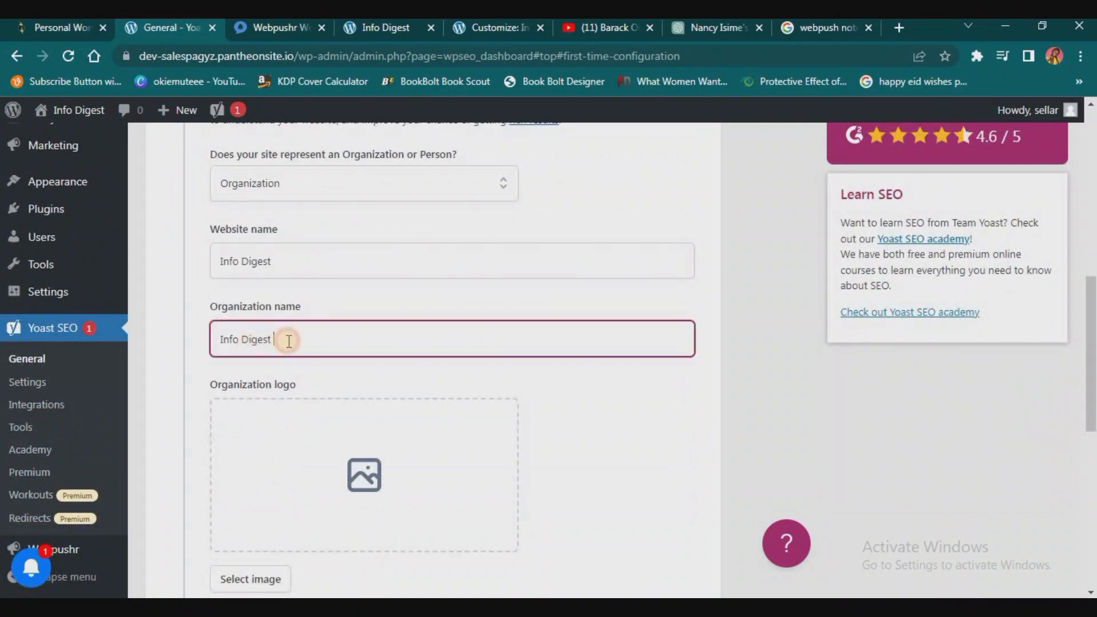
{"action": "scroll", "coordinate": [376, 340], "scroll_direction": "down", "scroll_amount": 4}
{"action": "left_click", "coordinate": [363, 233]}
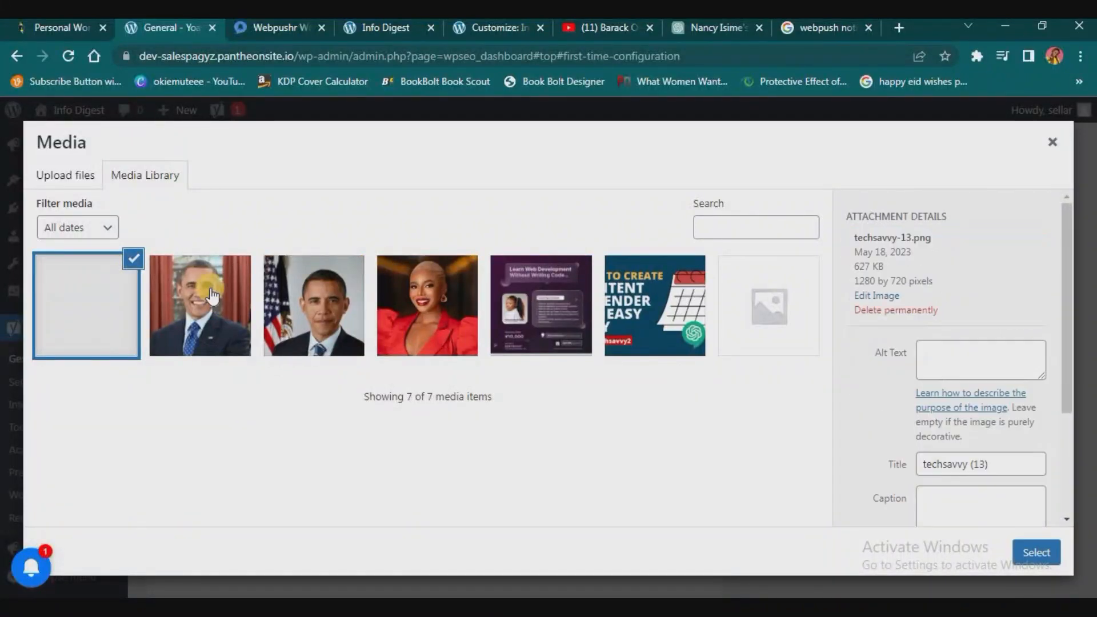
{"action": "left_click", "coordinate": [1038, 552]}
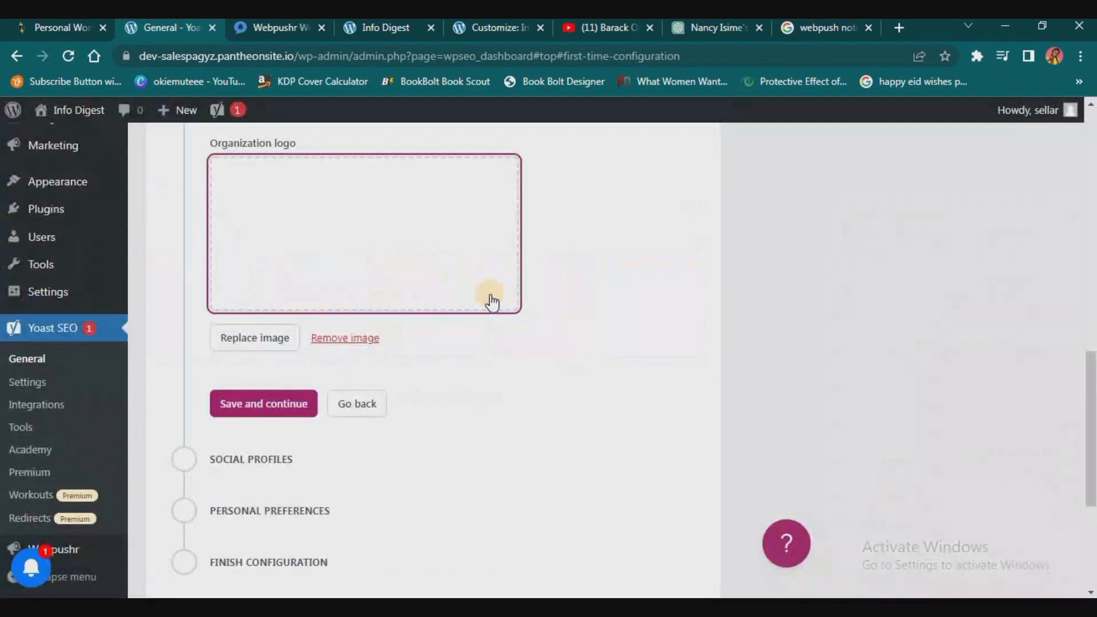
{"action": "scroll", "coordinate": [236, 412], "scroll_direction": "down", "scroll_amount": 1}
{"action": "scroll", "coordinate": [300, 283], "scroll_direction": "up", "scroll_amount": 2}
{"action": "scroll", "coordinate": [299, 284], "scroll_direction": "down", "scroll_amount": 2}
{"action": "left_click", "coordinate": [266, 332]}
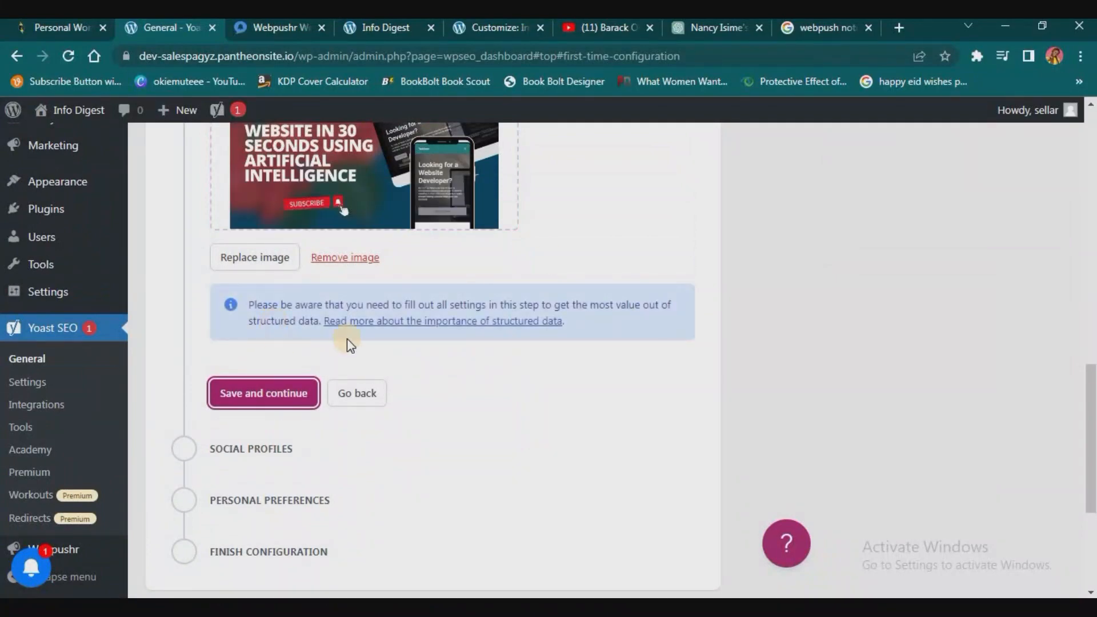
{"action": "left_click", "coordinate": [256, 398]}
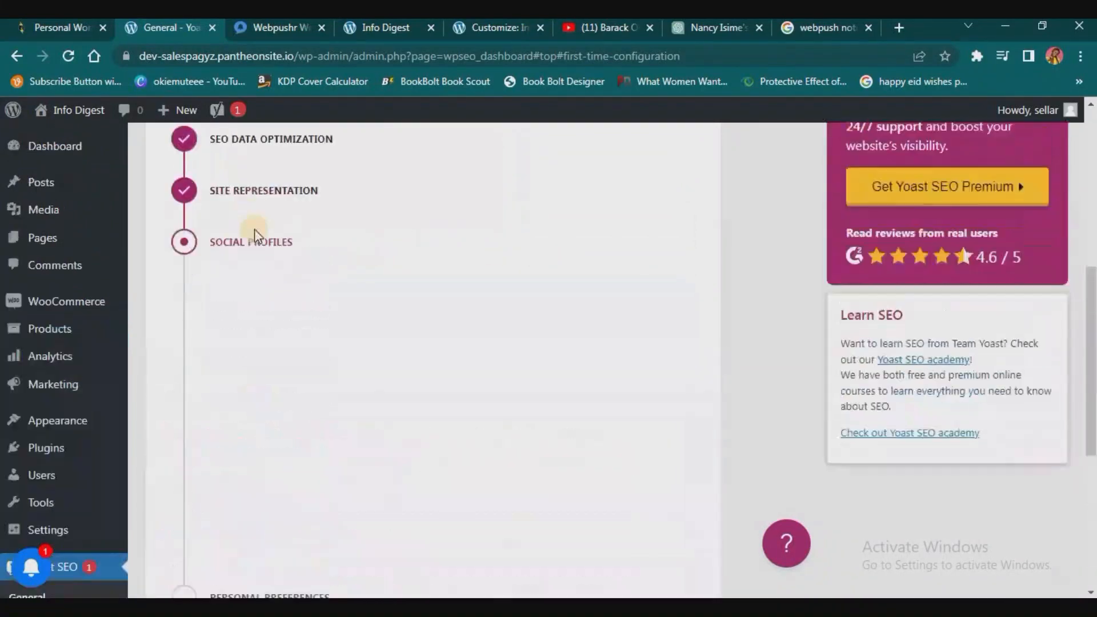
Enter the organization's Facebook page URL and save the Social Profiles step.
{"action": "left_click", "coordinate": [278, 306]}
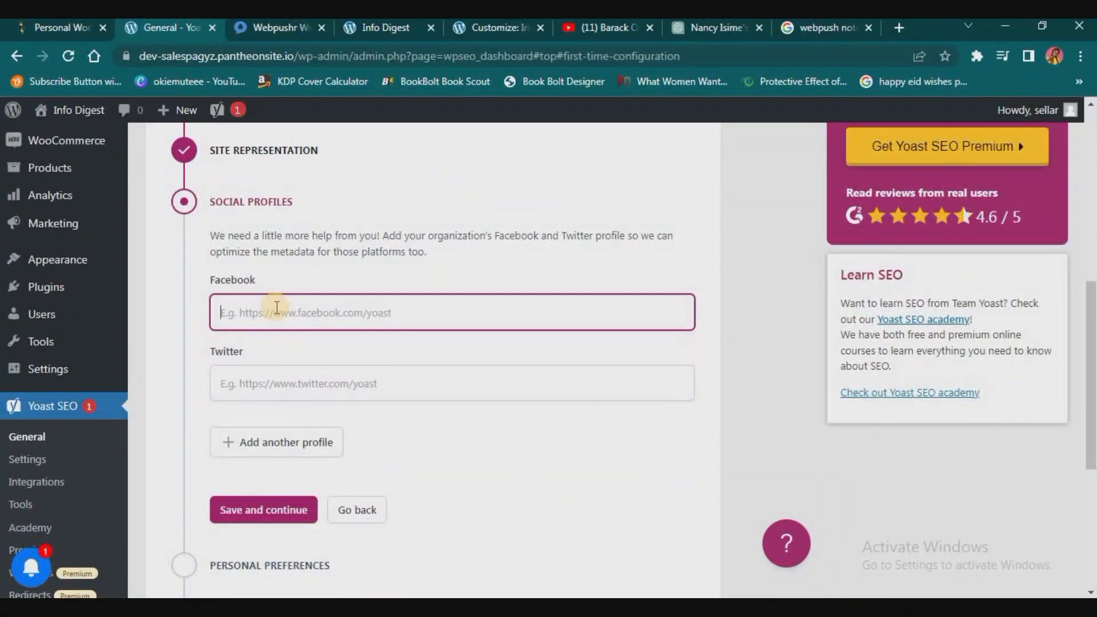
{"action": "scroll", "coordinate": [279, 309], "scroll_direction": "down", "scroll_amount": 3}
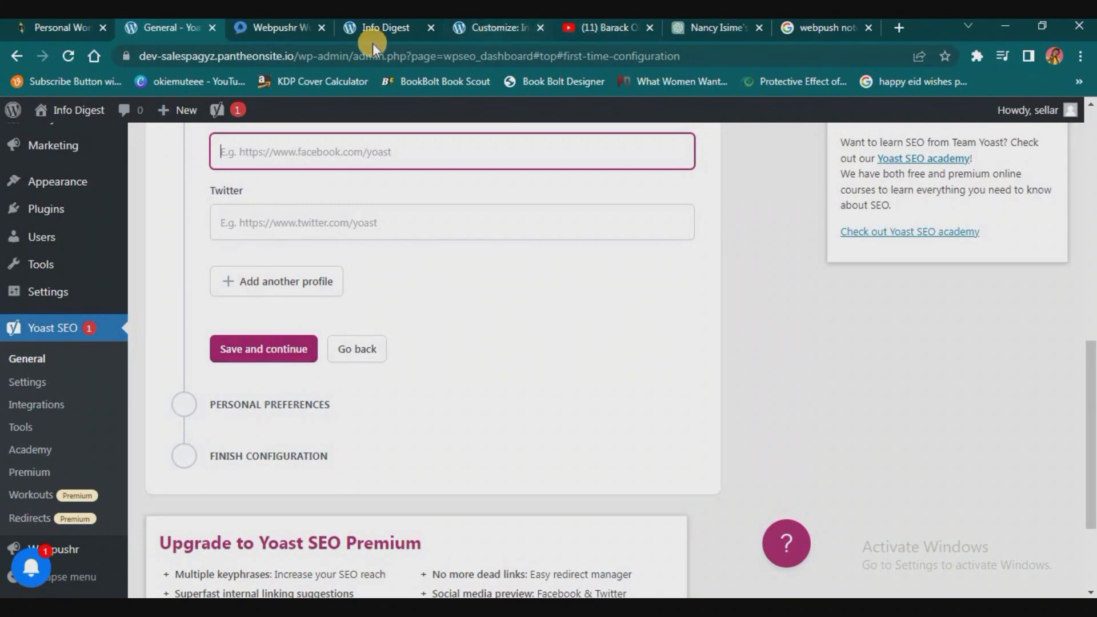
{"action": "left_click", "coordinate": [339, 155]}
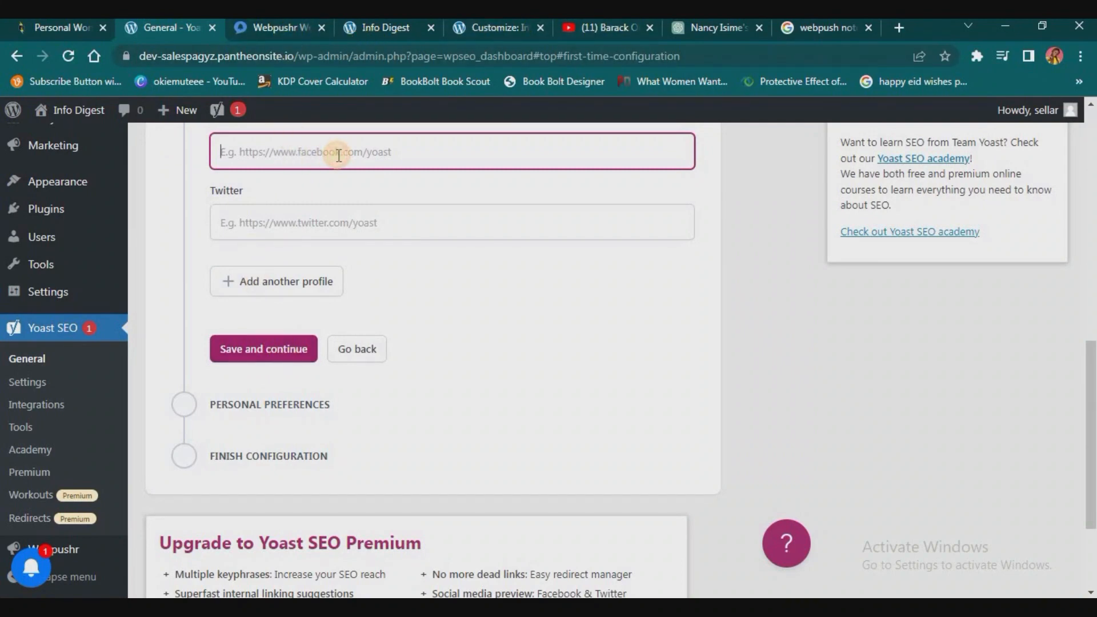
{"action": "type", "text": "h"}
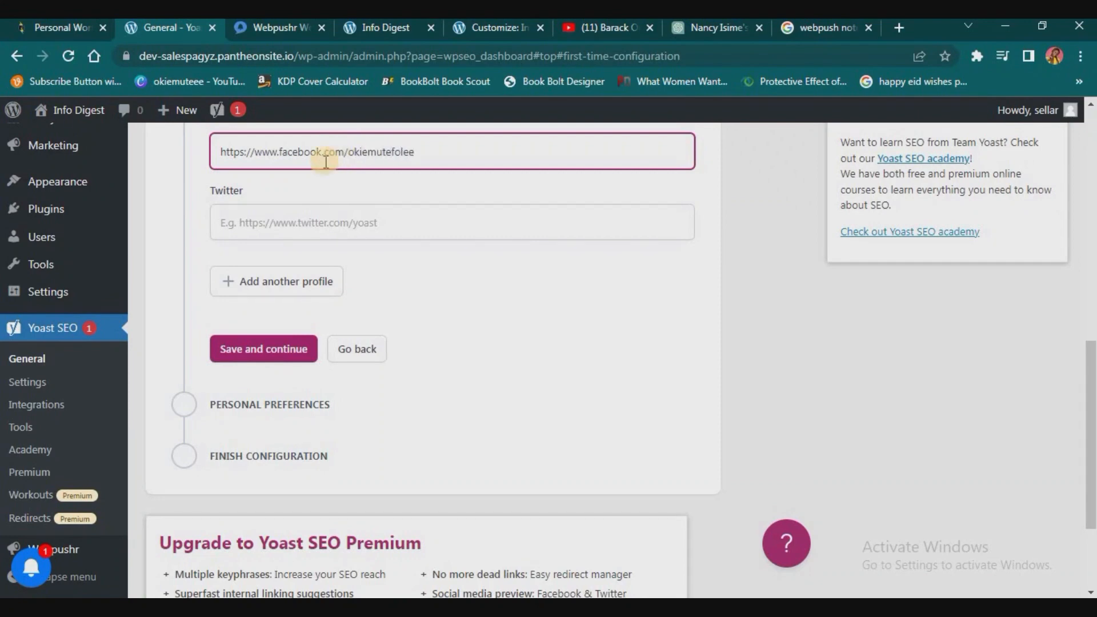
{"action": "scroll", "coordinate": [340, 243], "scroll_direction": "down", "scroll_amount": 2}
{"action": "left_click", "coordinate": [275, 270]}
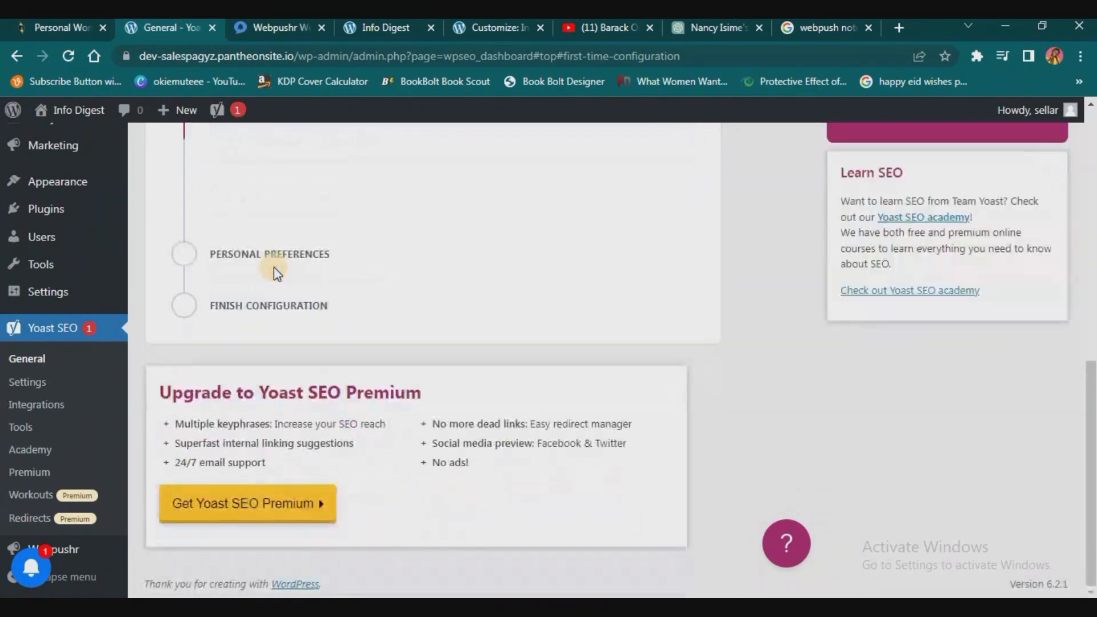
Allow Yoast to track site data, save Personal Preferences, and go to the SEO dashboard.
{"action": "scroll", "coordinate": [297, 252], "scroll_direction": "down", "scroll_amount": 3}
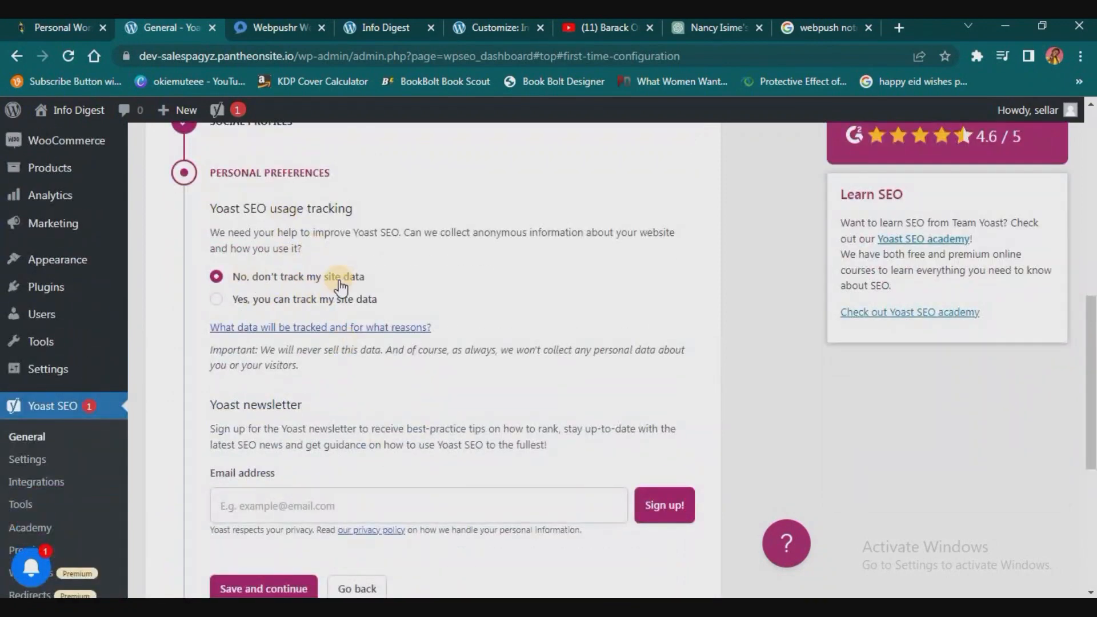
{"action": "left_click", "coordinate": [216, 299]}
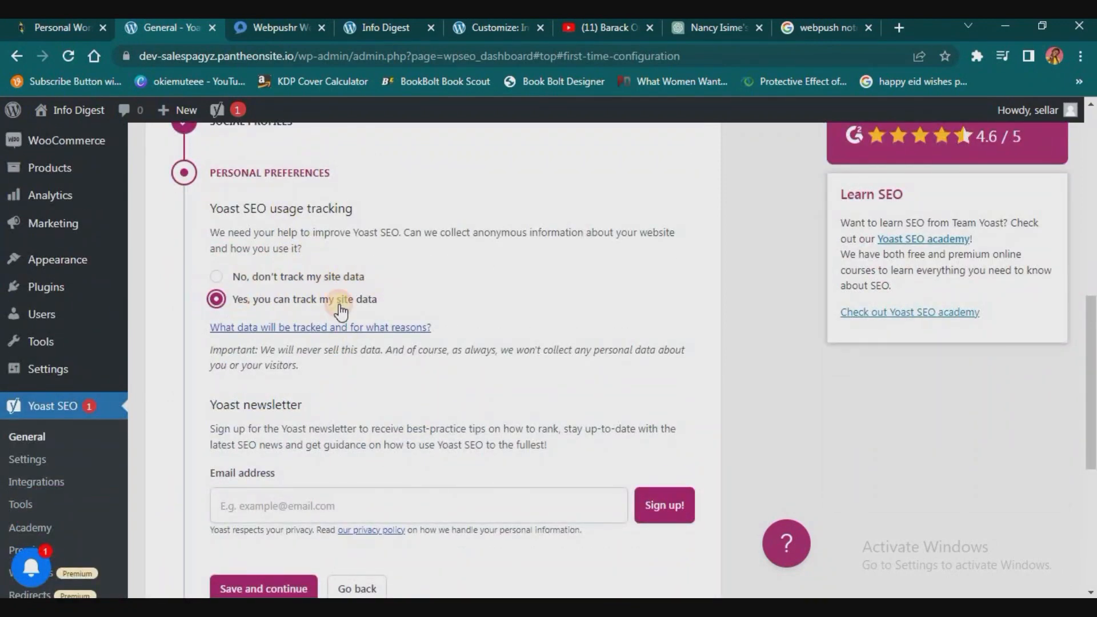
{"action": "scroll", "coordinate": [377, 308], "scroll_direction": "down", "scroll_amount": 3}
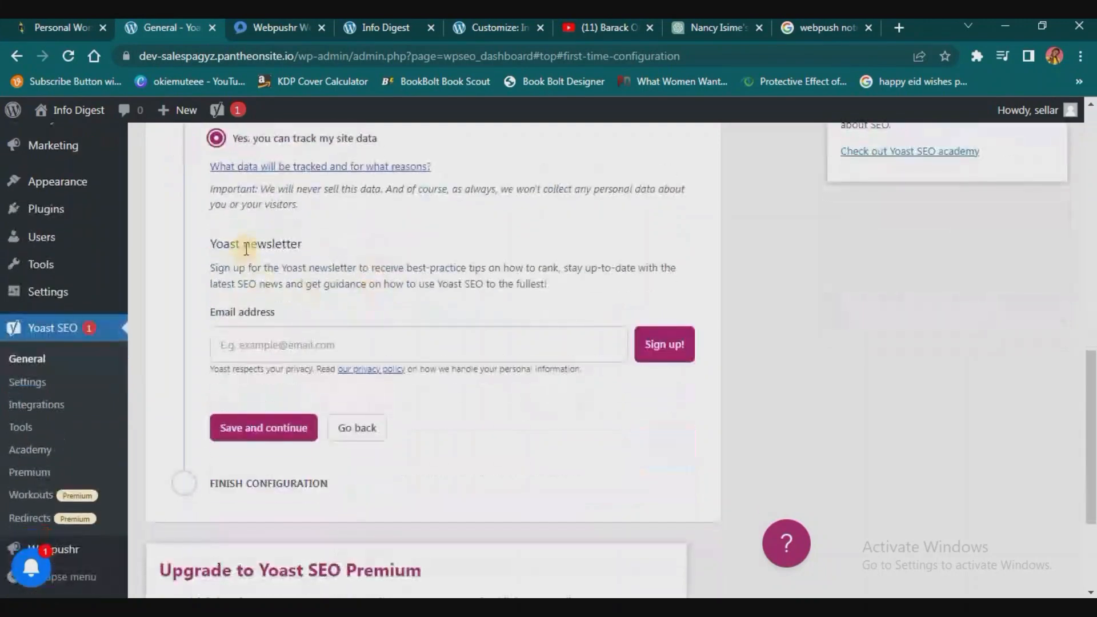
{"action": "left_click", "coordinate": [338, 343]}
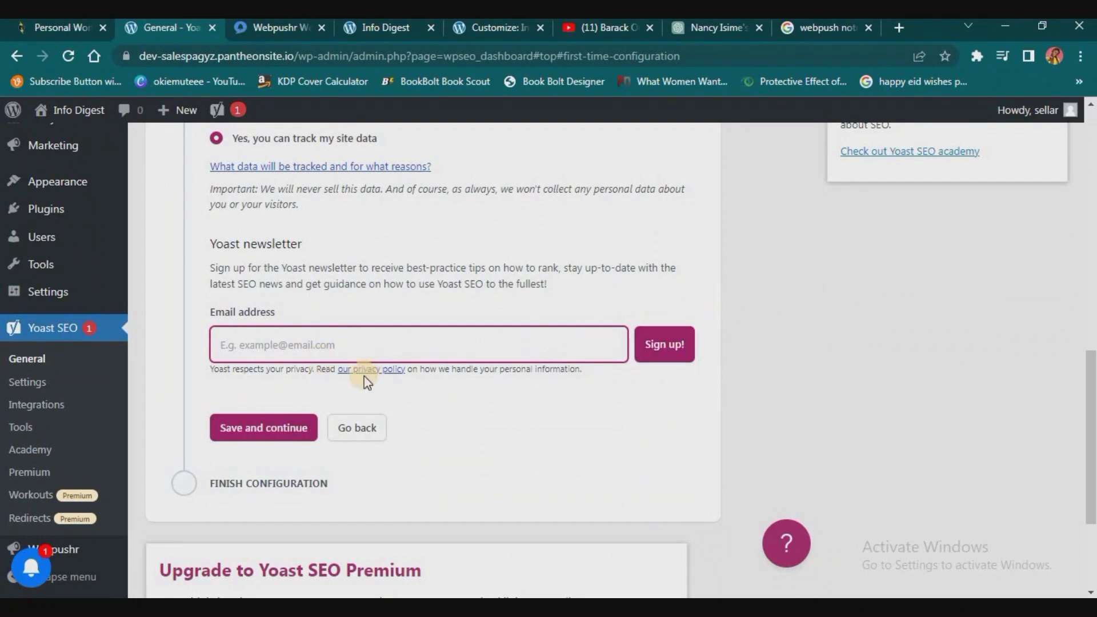
{"action": "left_click", "coordinate": [255, 427]}
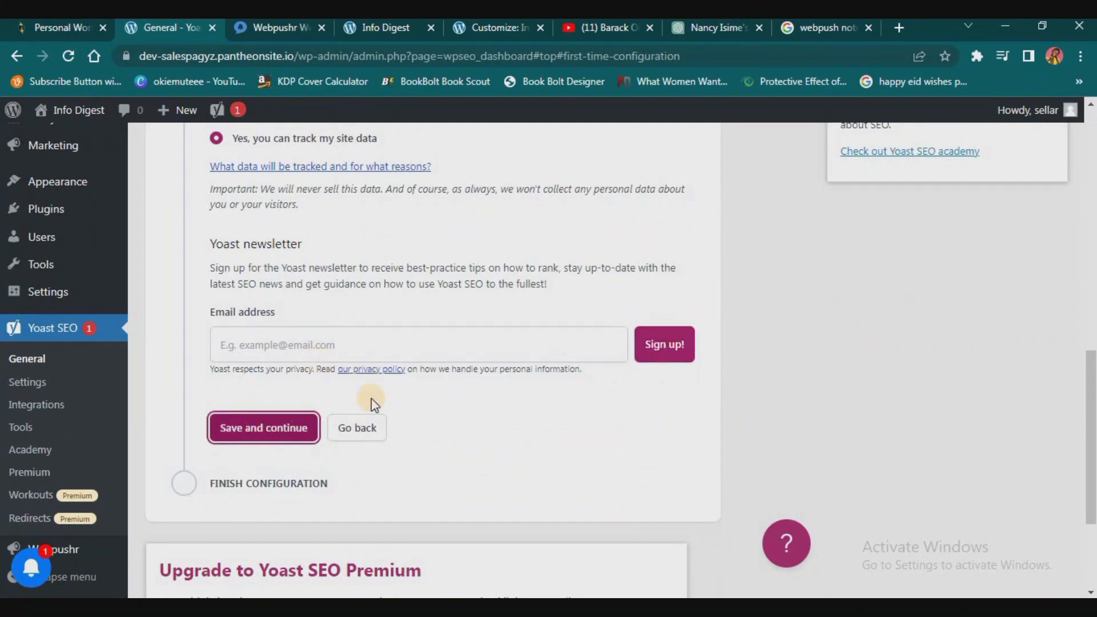
{"action": "scroll", "coordinate": [423, 386], "scroll_direction": "up", "scroll_amount": 7}
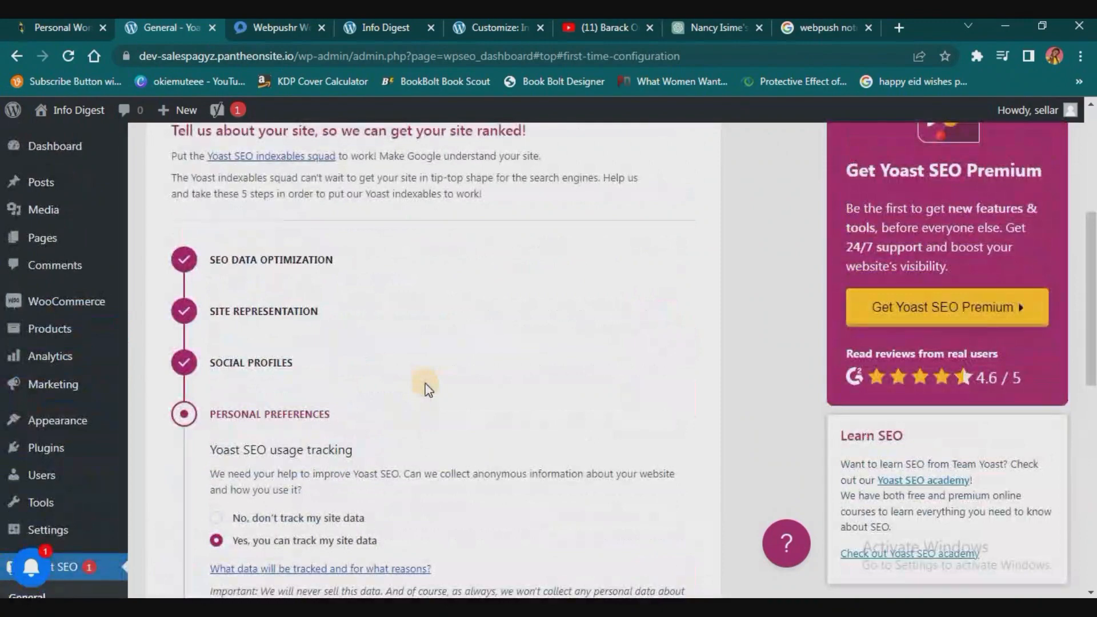
{"action": "scroll", "coordinate": [424, 382], "scroll_direction": "down", "scroll_amount": 10}
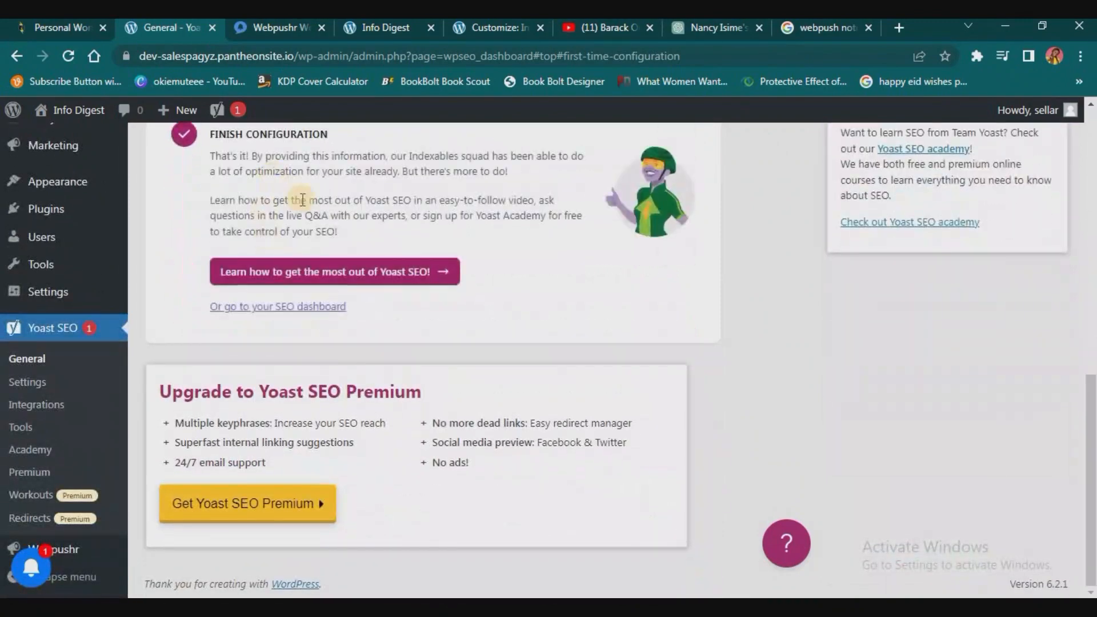
{"action": "scroll", "coordinate": [303, 200], "scroll_direction": "up", "scroll_amount": 1}
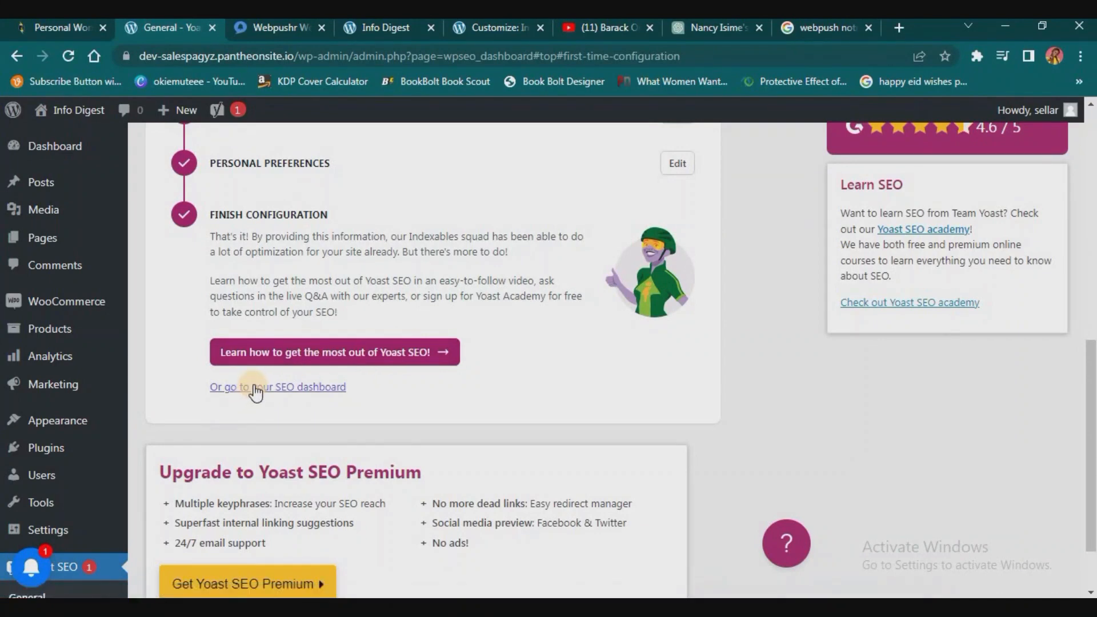
{"action": "left_click", "coordinate": [256, 392]}
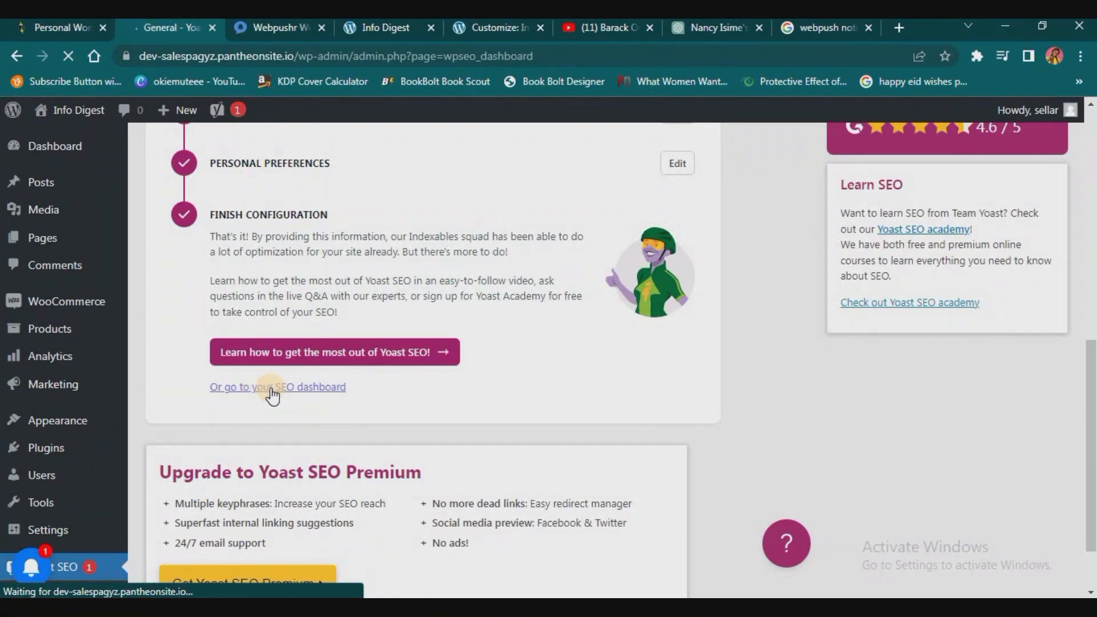
Scroll through the Yoast SEO dashboard and head to Posts > All Posts.
{"action": "scroll", "coordinate": [342, 347], "scroll_direction": "down", "scroll_amount": 4}
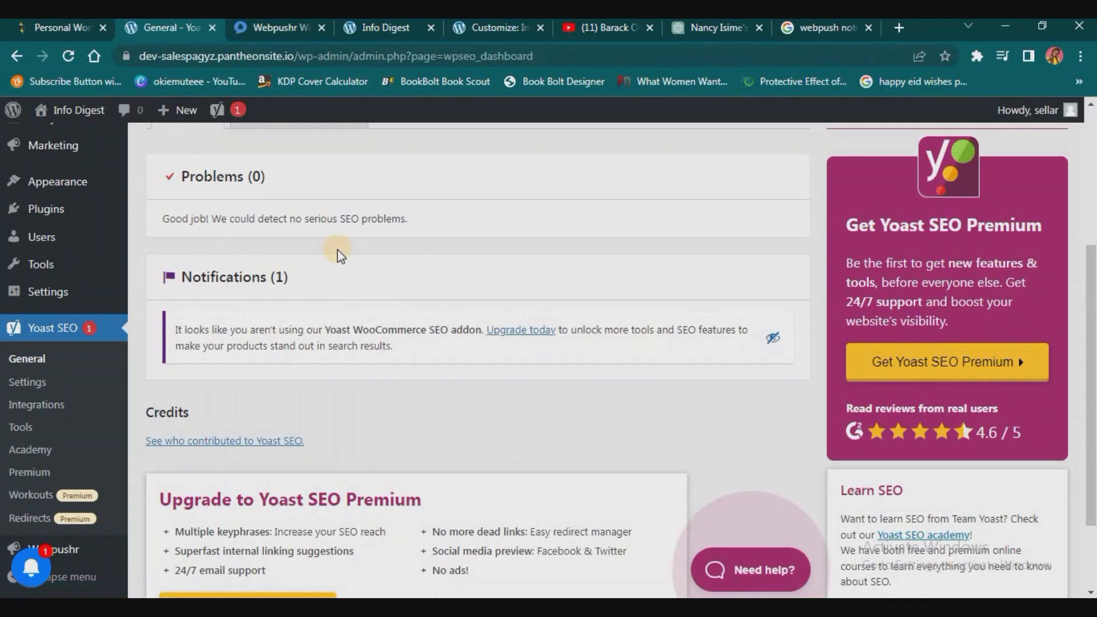
{"action": "scroll", "coordinate": [336, 251], "scroll_direction": "down", "scroll_amount": 2}
{"action": "scroll", "coordinate": [334, 254], "scroll_direction": "up", "scroll_amount": 6}
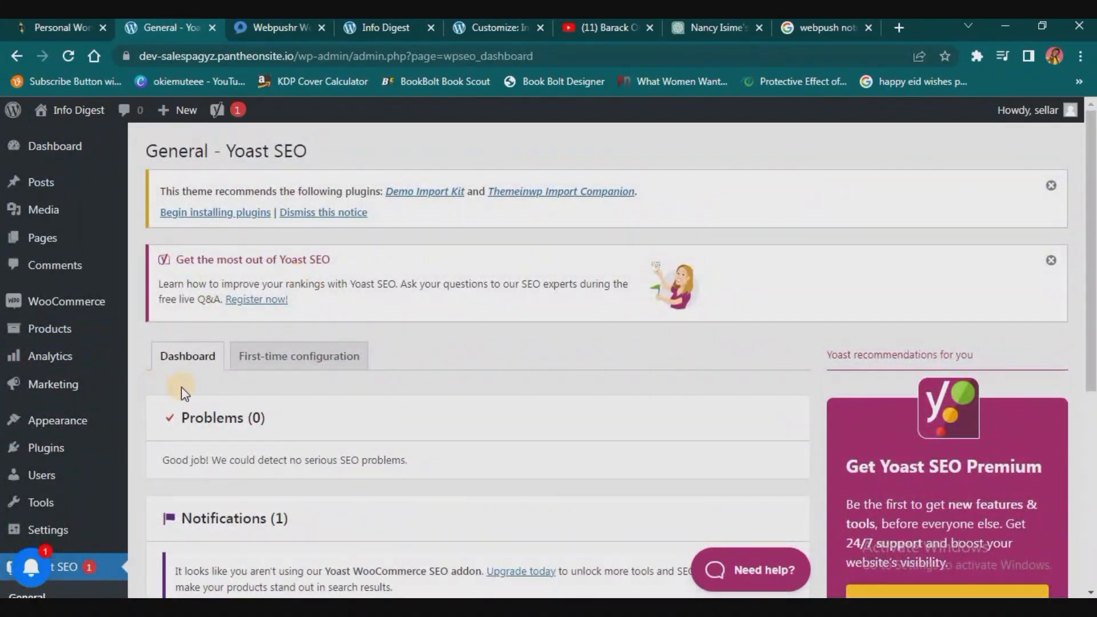
{"action": "mouse_move", "coordinate": [50, 185]}
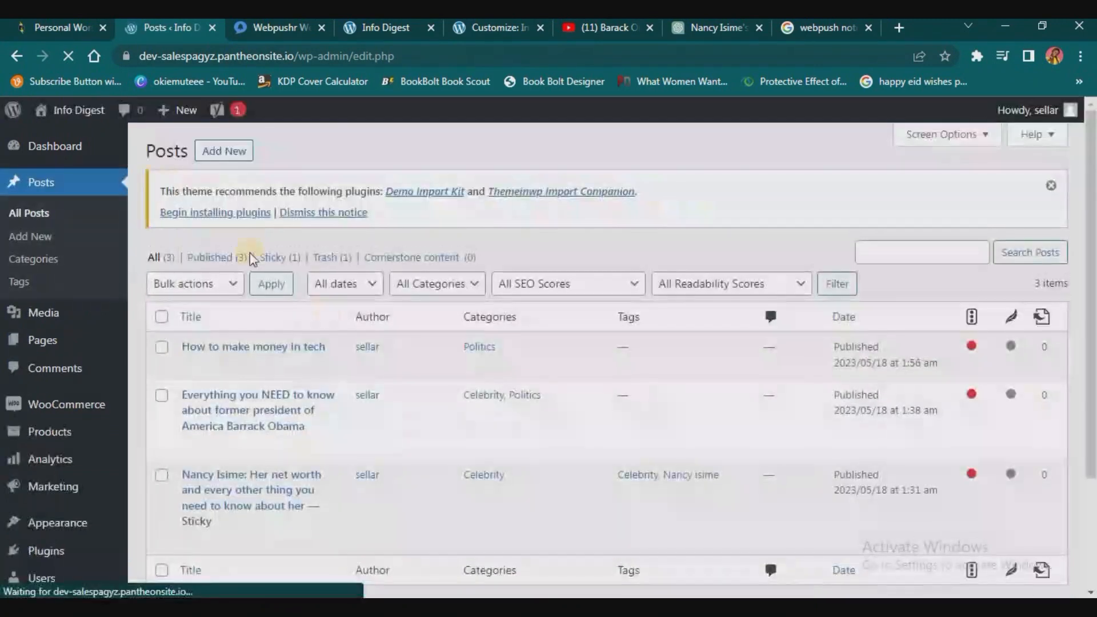
Open the celebrity net-worth post in the editor and scroll down to the Yoast SEO panel.
{"action": "scroll", "coordinate": [227, 394], "scroll_direction": "down", "scroll_amount": 3}
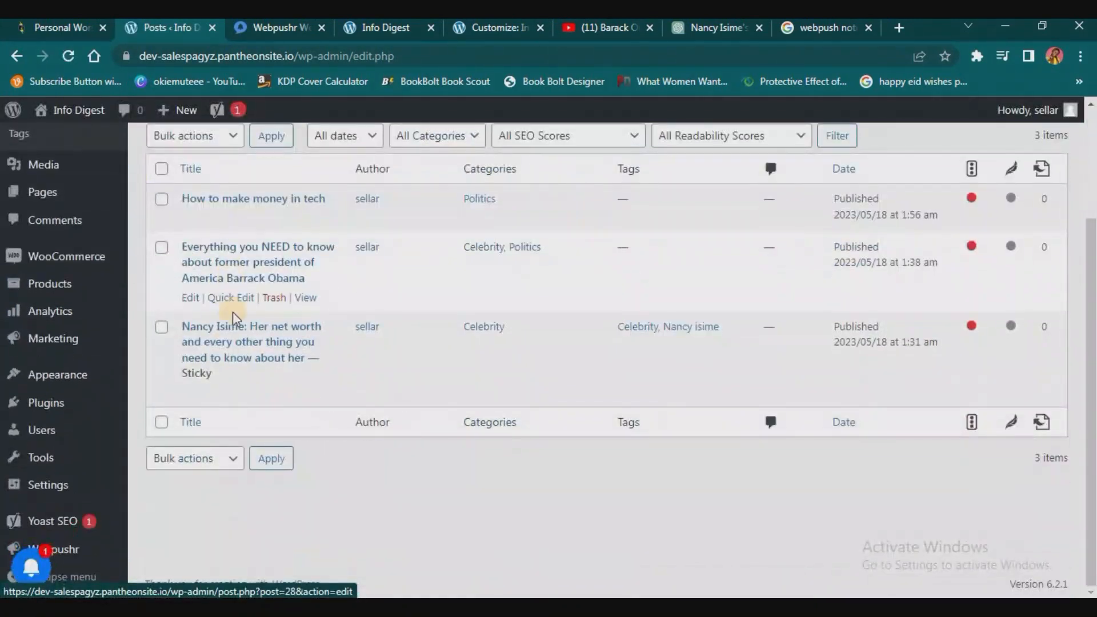
{"action": "left_click", "coordinate": [226, 356]}
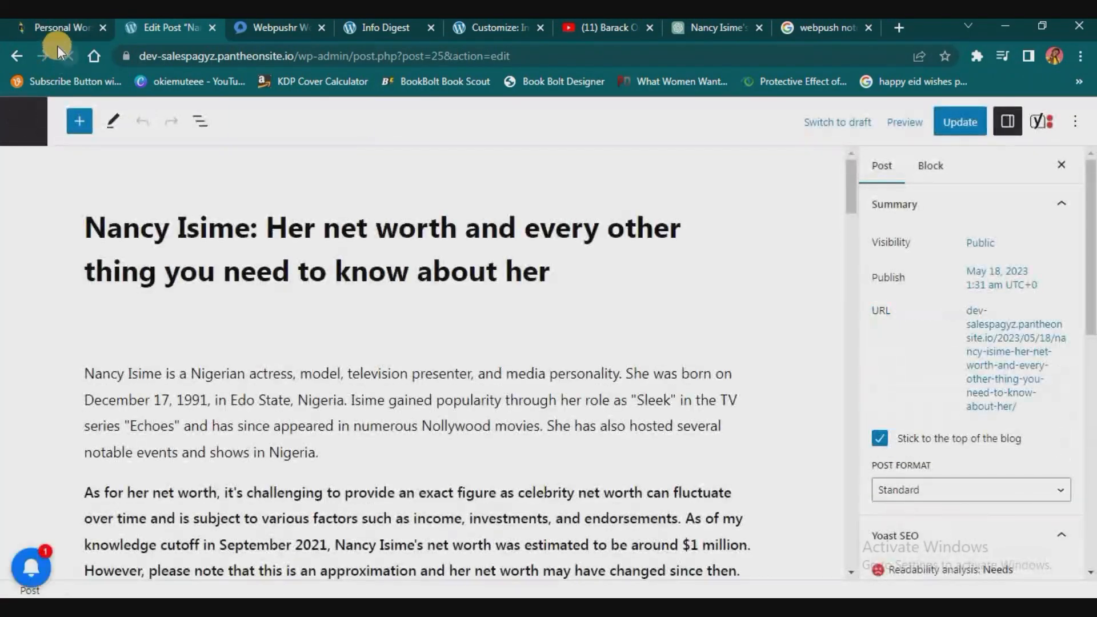
{"action": "scroll", "coordinate": [267, 232], "scroll_direction": "down", "scroll_amount": 4}
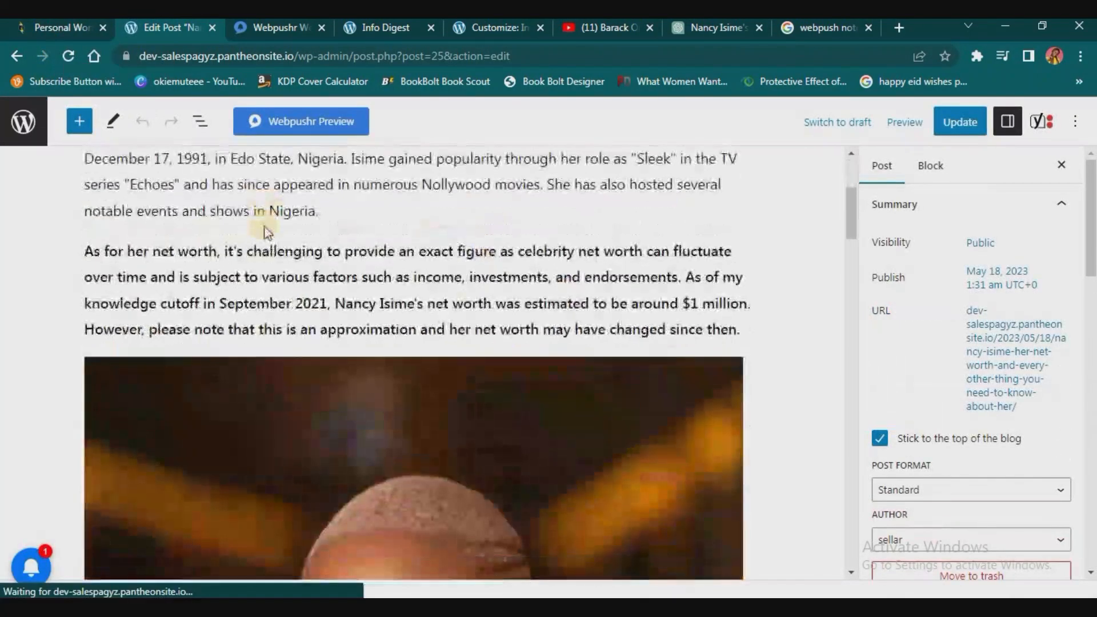
{"action": "scroll", "coordinate": [266, 232], "scroll_direction": "down", "scroll_amount": 15}
{"action": "scroll", "coordinate": [266, 225], "scroll_direction": "down", "scroll_amount": 15}
{"action": "scroll", "coordinate": [132, 212], "scroll_direction": "up", "scroll_amount": 4}
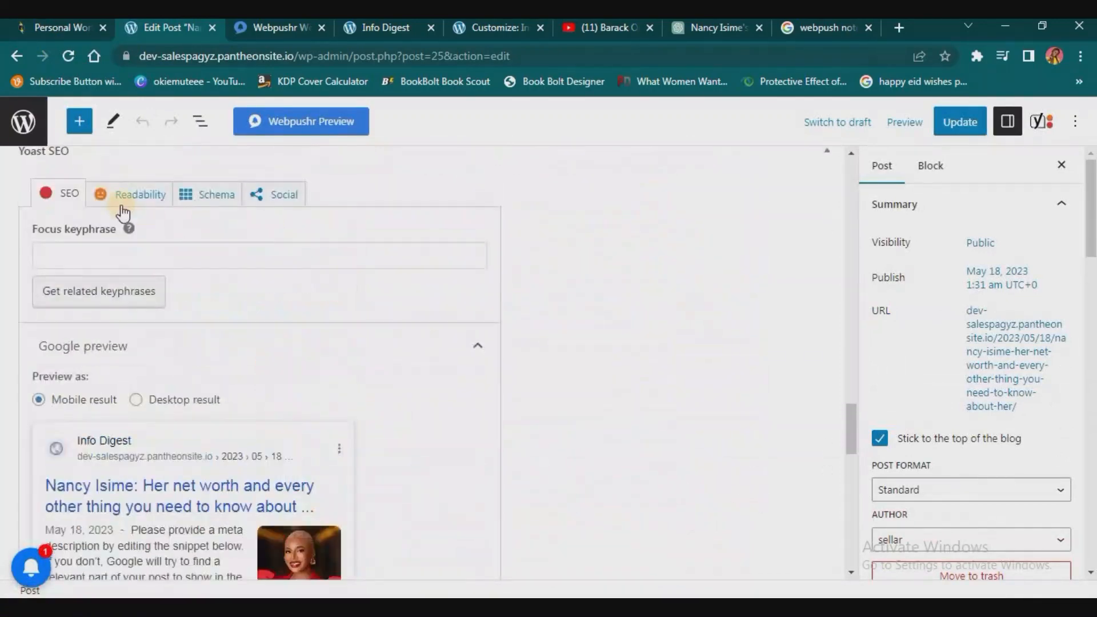
{"action": "scroll", "coordinate": [95, 238], "scroll_direction": "up", "scroll_amount": 3}
{"action": "scroll", "coordinate": [70, 294], "scroll_direction": "down", "scroll_amount": 2}
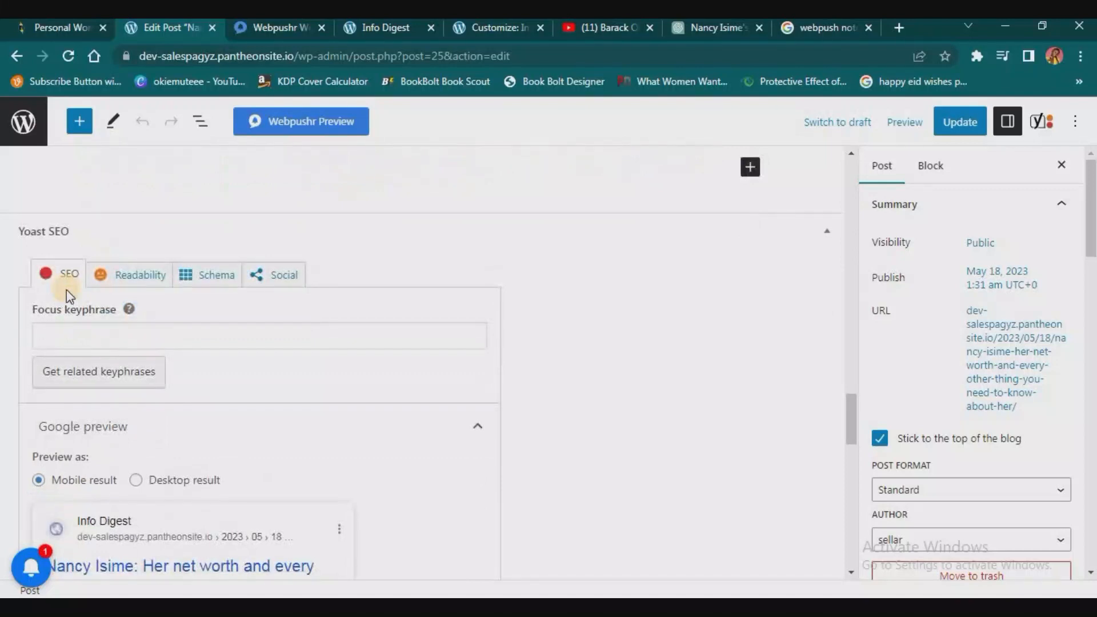
Switch the Yoast Google preview between Desktop and Mobile result.
{"action": "left_click", "coordinate": [83, 327]}
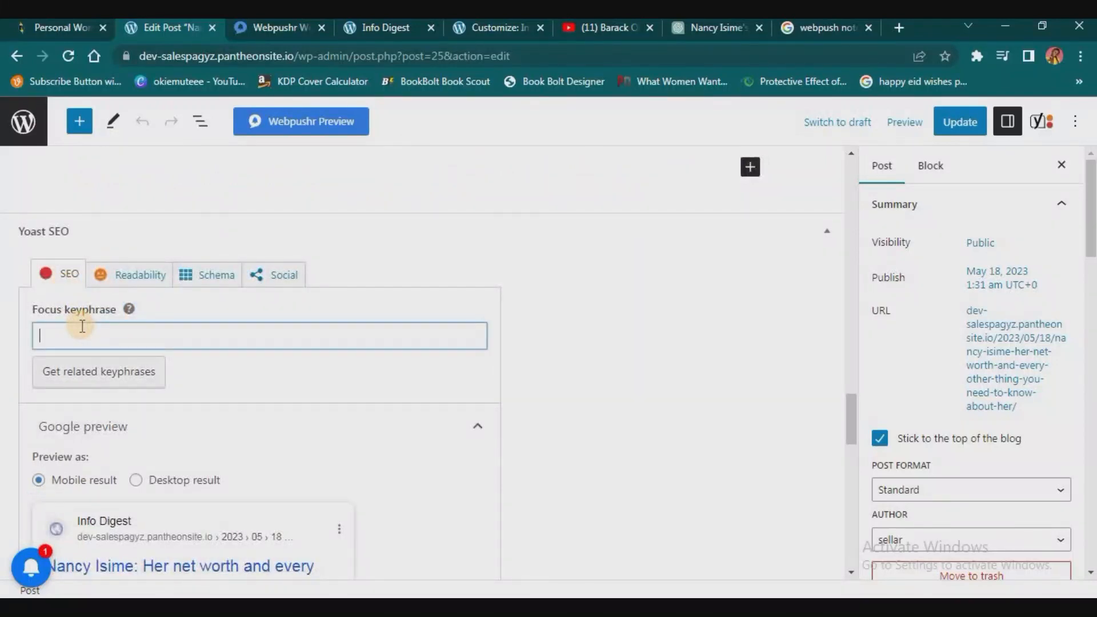
{"action": "left_click", "coordinate": [141, 341]}
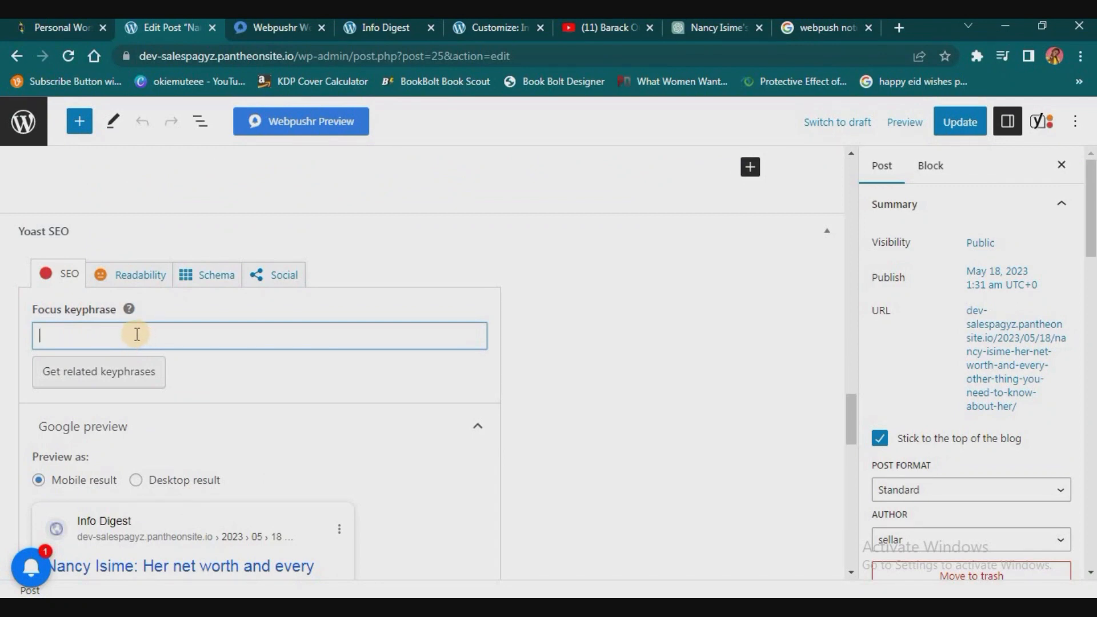
{"action": "scroll", "coordinate": [138, 335], "scroll_direction": "down", "scroll_amount": 4}
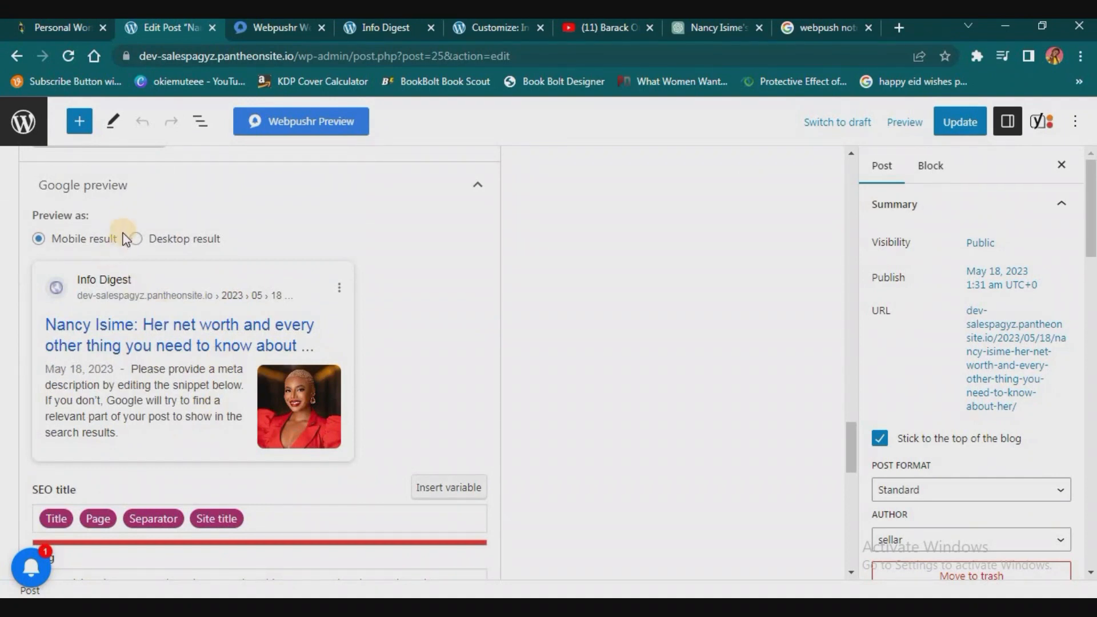
{"action": "left_click", "coordinate": [138, 239]}
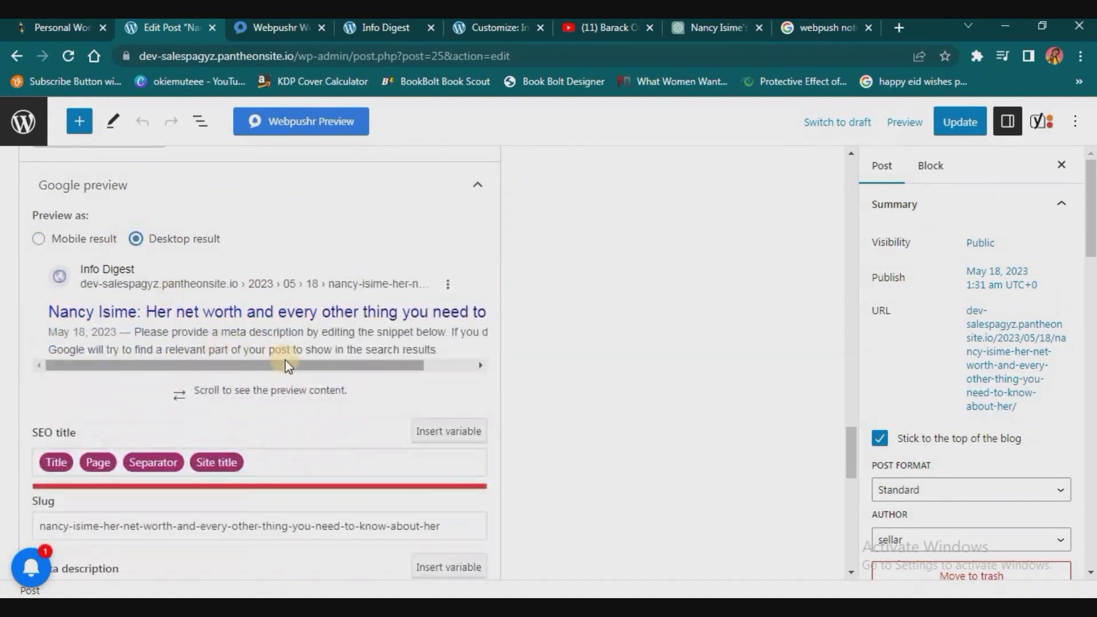
{"action": "left_click", "coordinate": [39, 239]}
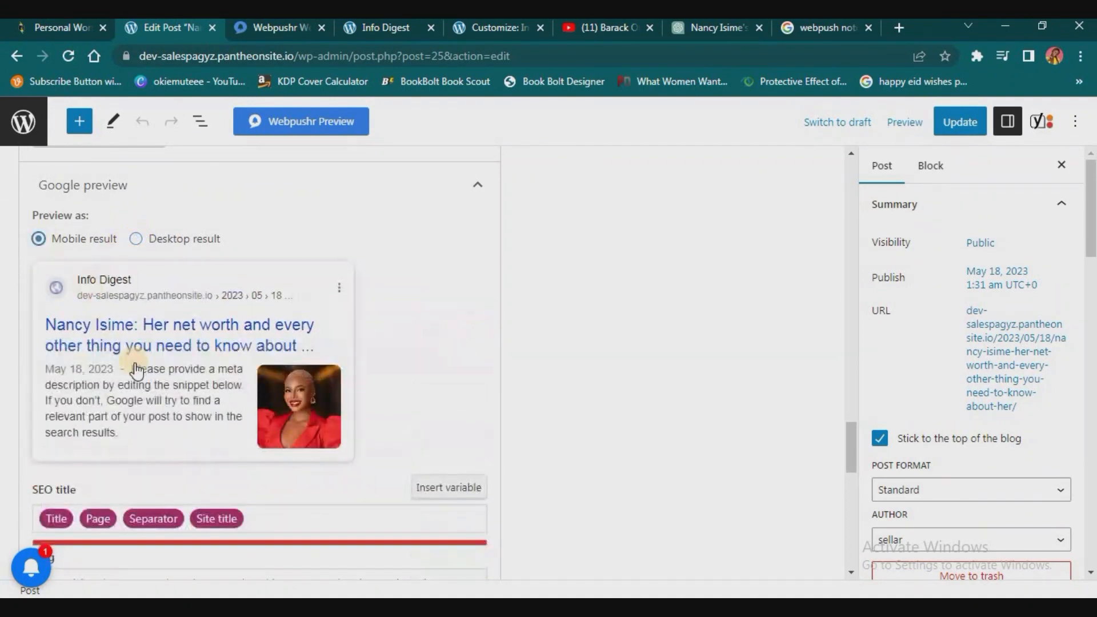
{"action": "scroll", "coordinate": [140, 257], "scroll_direction": "down", "scroll_amount": 1}
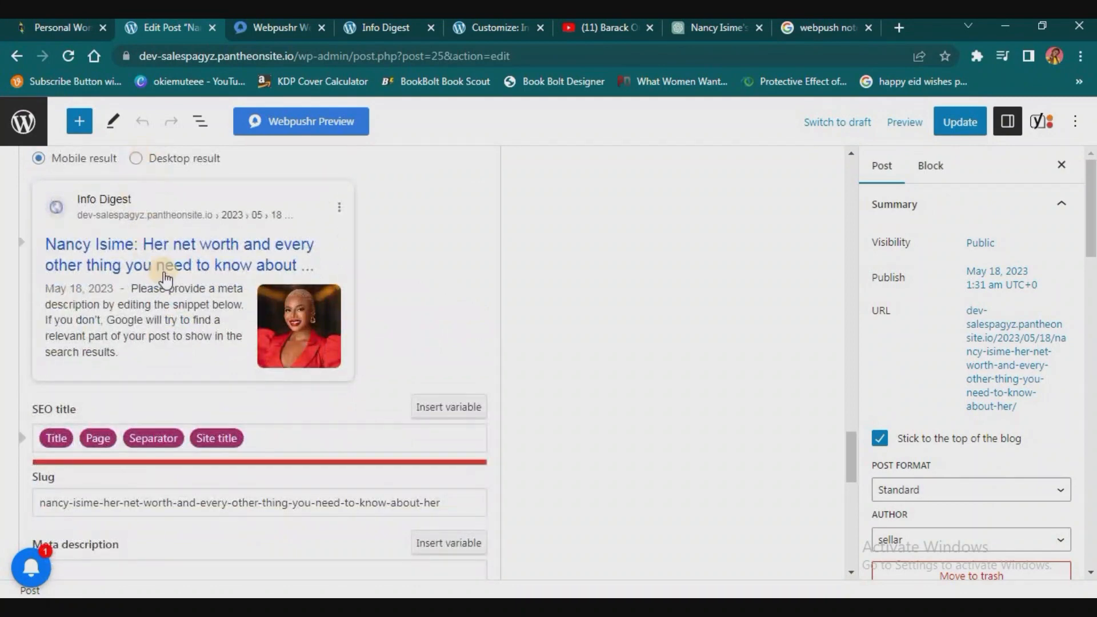
{"action": "scroll", "coordinate": [166, 280], "scroll_direction": "up", "scroll_amount": 1}
{"action": "scroll", "coordinate": [166, 280], "scroll_direction": "up", "scroll_amount": 4}
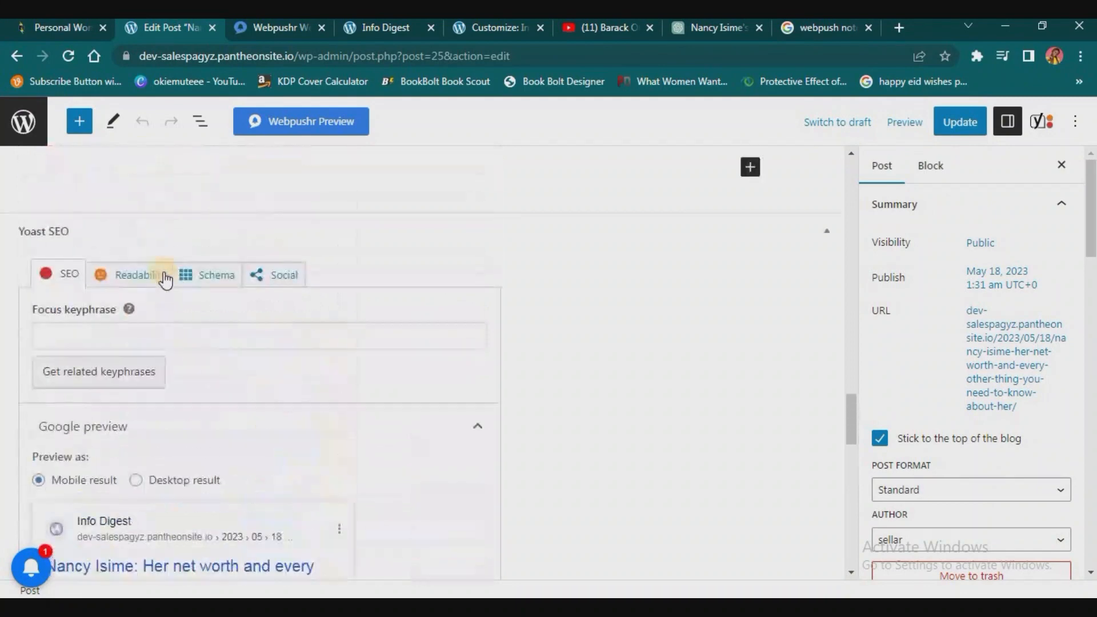
{"action": "left_click", "coordinate": [89, 377]}
Enter the celebrity's name as the focus keyphrase, then dismiss the Semrush login popup.
{"action": "left_click", "coordinate": [107, 353]}
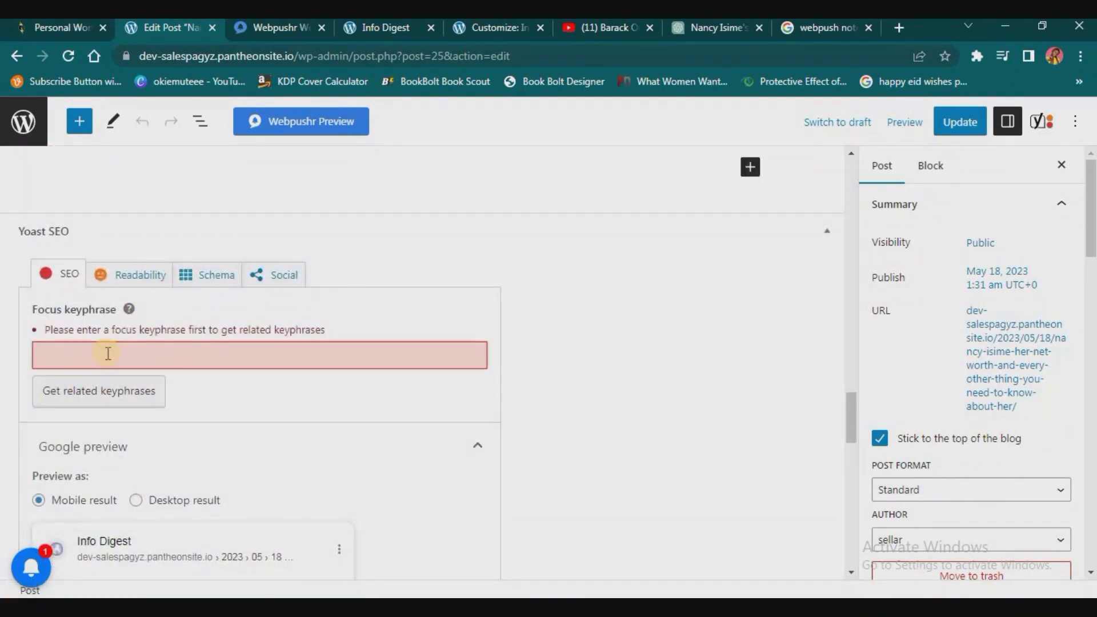
{"action": "type", "text": "n"}
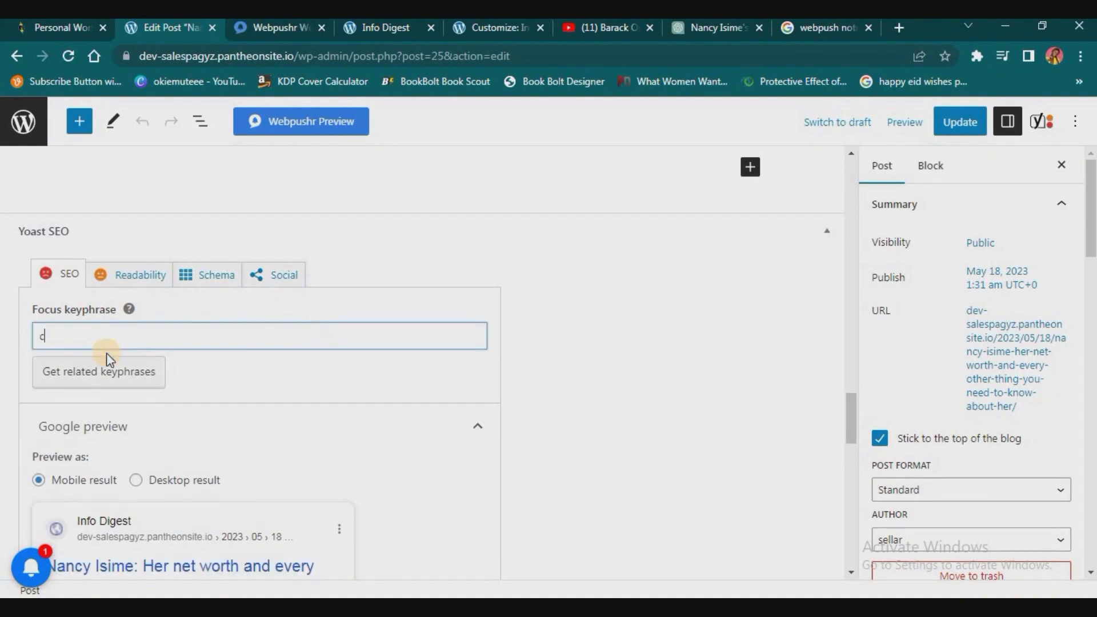
{"action": "key", "text": "BackSpace"}
{"action": "type", "text": "nancy isime"}
{"action": "left_click", "coordinate": [123, 372]}
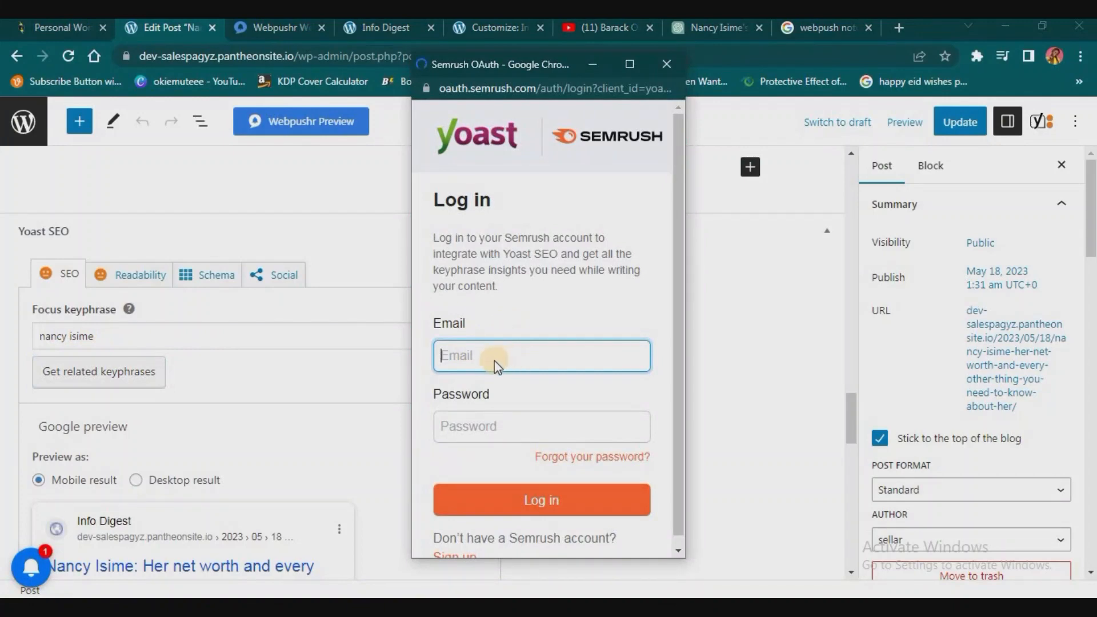
{"action": "scroll", "coordinate": [495, 361], "scroll_direction": "down", "scroll_amount": 1}
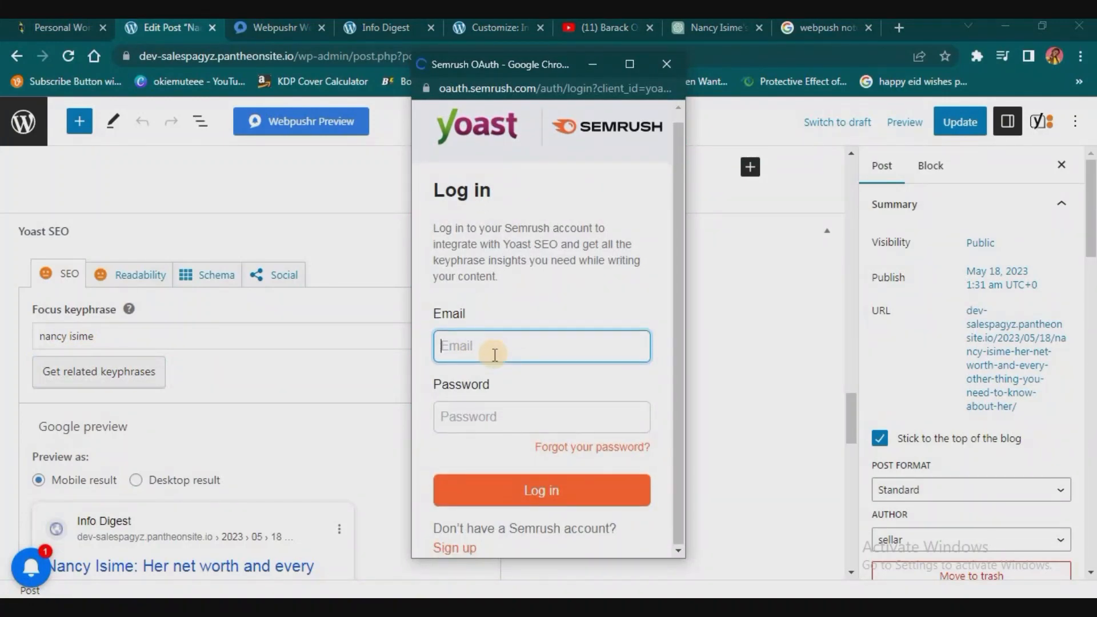
{"action": "left_click", "coordinate": [93, 336]}
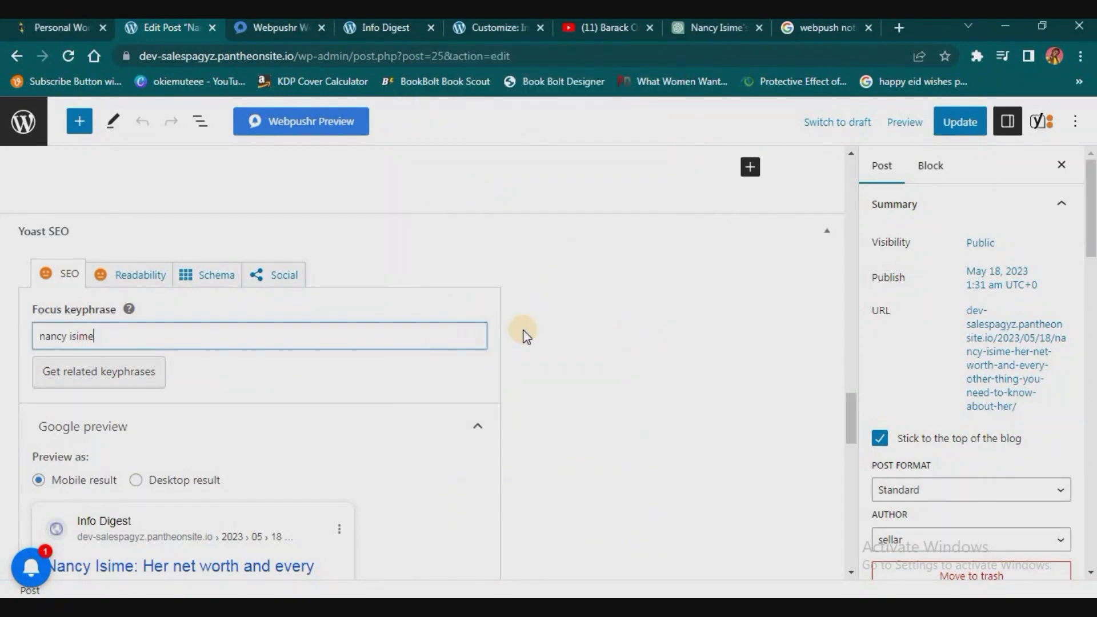
Select the post's intro paragraph about the actress to copy it for the meta description.
{"action": "left_click", "coordinate": [143, 321]}
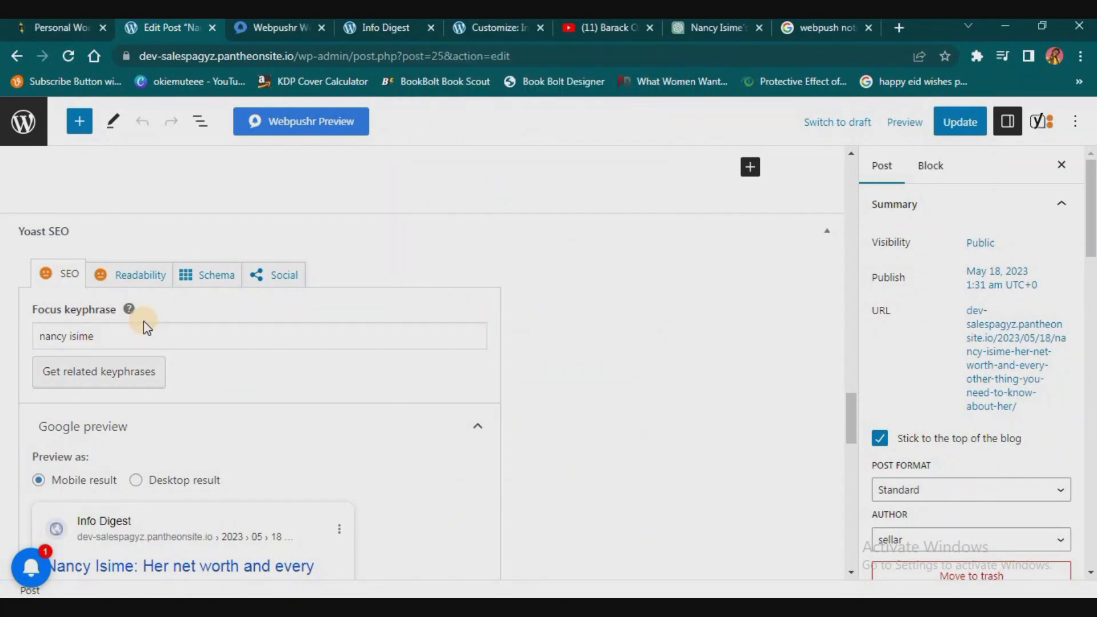
{"action": "left_click", "coordinate": [166, 341]}
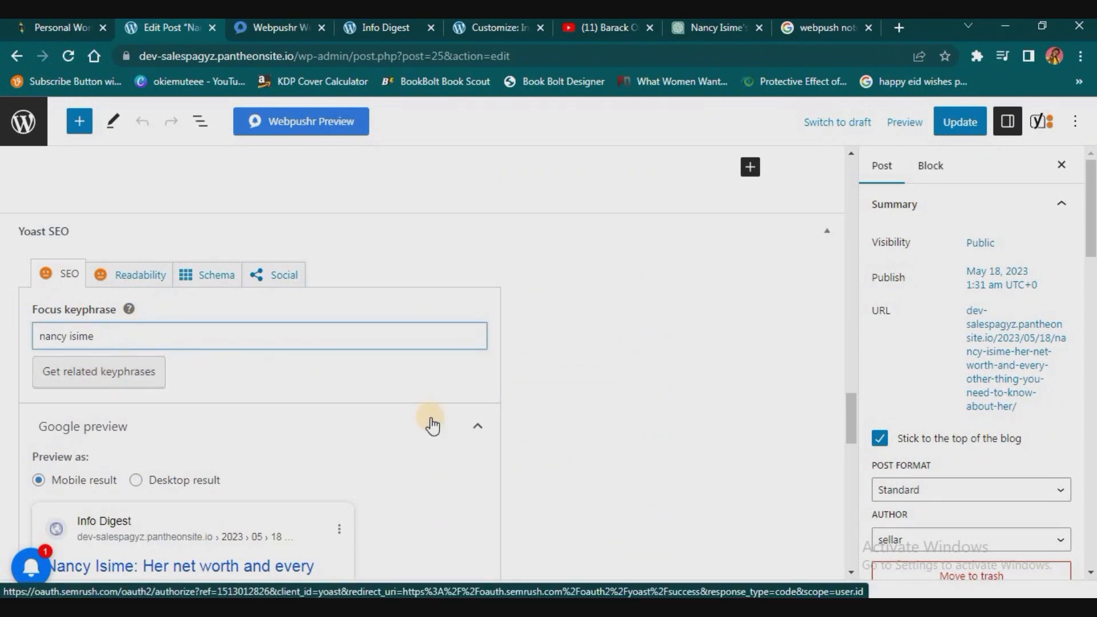
{"action": "scroll", "coordinate": [303, 389], "scroll_direction": "down", "scroll_amount": 3}
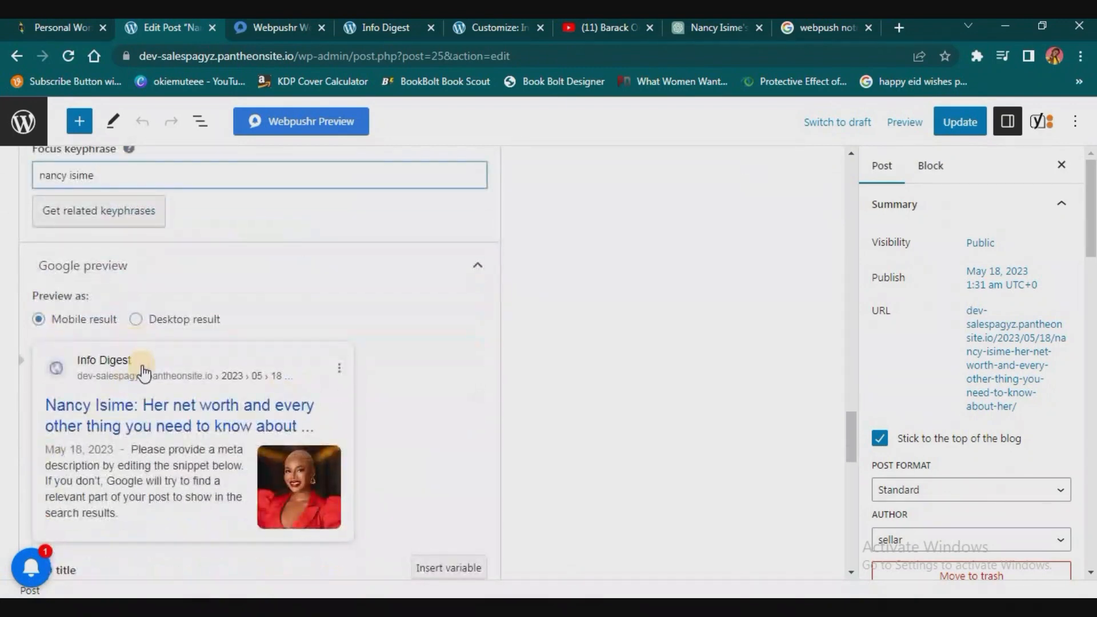
{"action": "scroll", "coordinate": [137, 355], "scroll_direction": "down", "scroll_amount": 5}
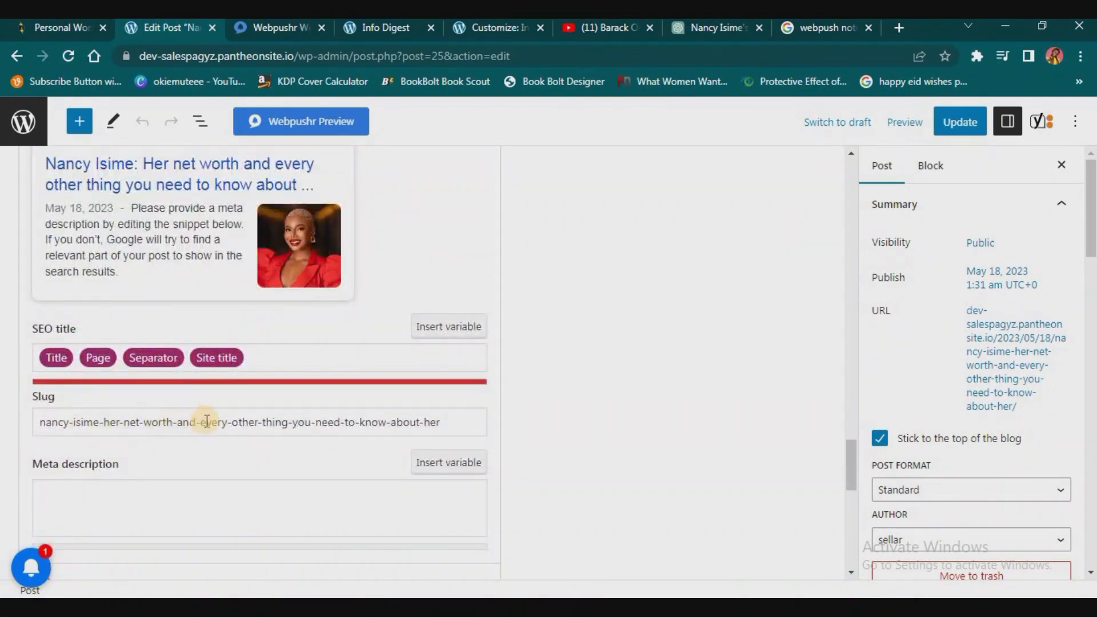
{"action": "scroll", "coordinate": [194, 423], "scroll_direction": "down", "scroll_amount": 5}
{"action": "left_click", "coordinate": [134, 247]}
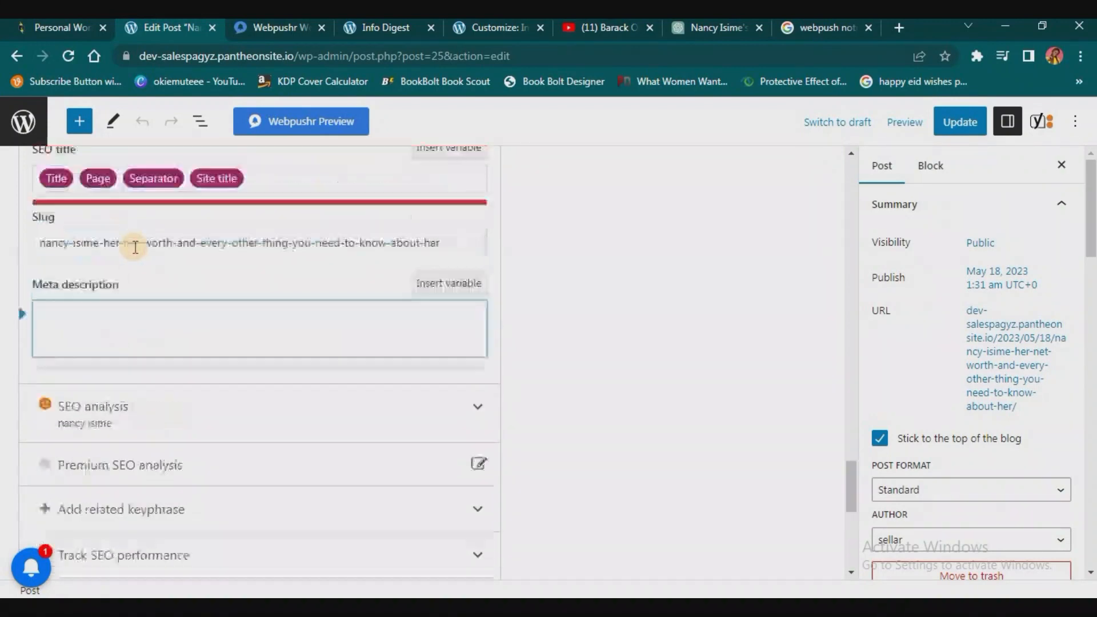
{"action": "scroll", "coordinate": [148, 274], "scroll_direction": "up", "scroll_amount": 5}
{"action": "scroll", "coordinate": [139, 429], "scroll_direction": "up", "scroll_amount": 5}
{"action": "scroll", "coordinate": [417, 166], "scroll_direction": "up", "scroll_amount": 15}
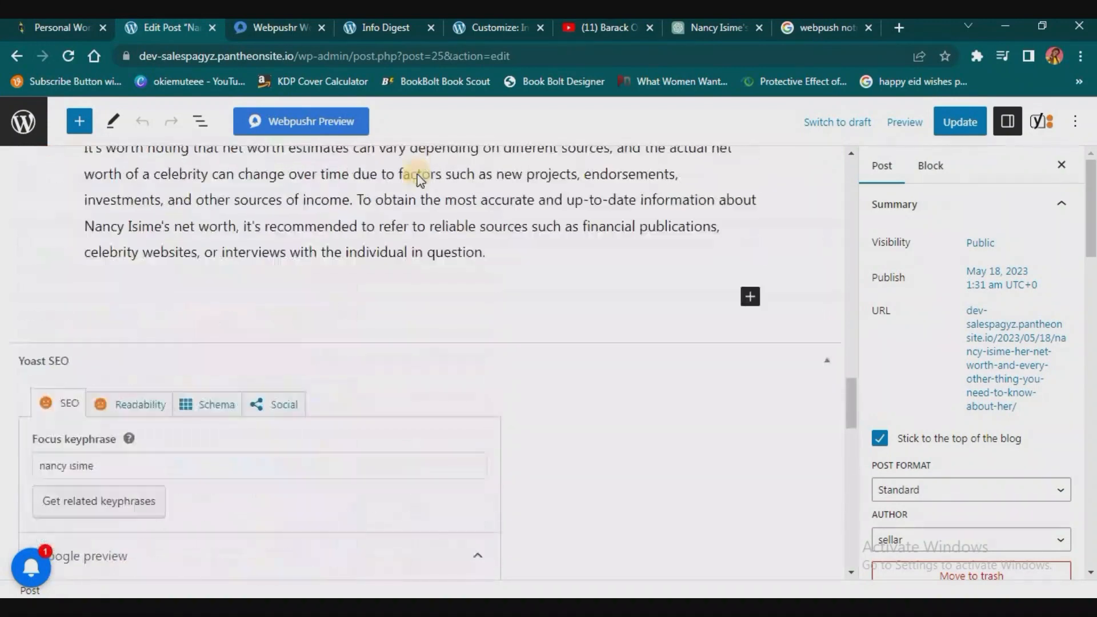
{"action": "scroll", "coordinate": [420, 183], "scroll_direction": "up", "scroll_amount": 10}
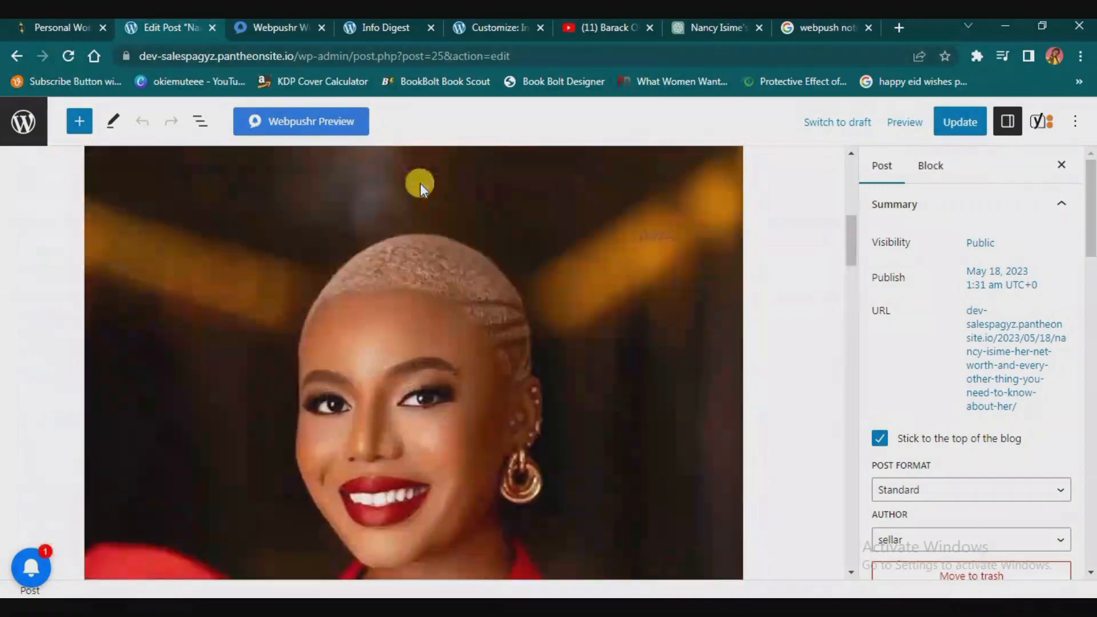
{"action": "scroll", "coordinate": [327, 239], "scroll_direction": "down", "scroll_amount": 3}
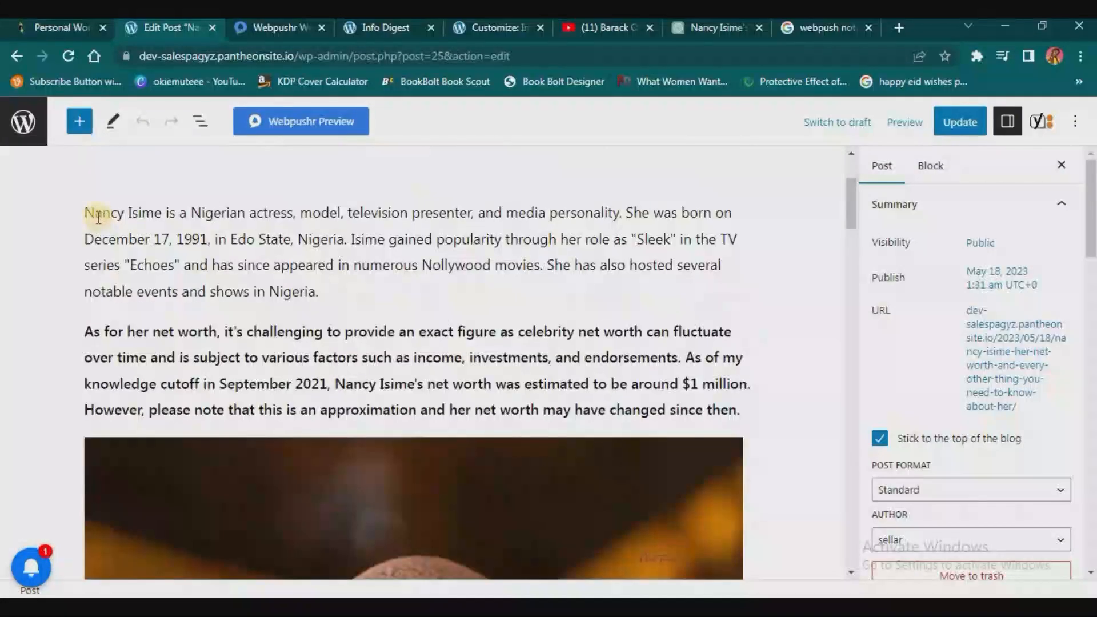
{"action": "left_click_drag", "start_coordinate": [88, 213], "coordinate": [358, 248]}
{"action": "key", "text": "ctrl+c"}
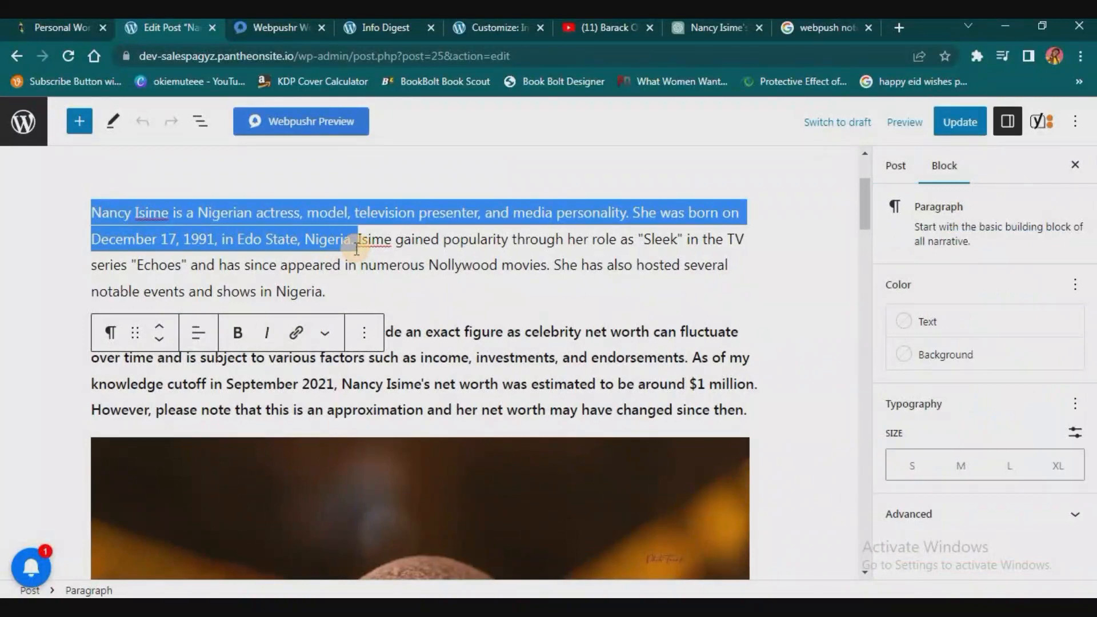
Paste the copied intro text into the empty Yoast Meta description box.
{"action": "scroll", "coordinate": [321, 386], "scroll_direction": "down", "scroll_amount": 5}
{"action": "scroll", "coordinate": [321, 386], "scroll_direction": "down", "scroll_amount": 15}
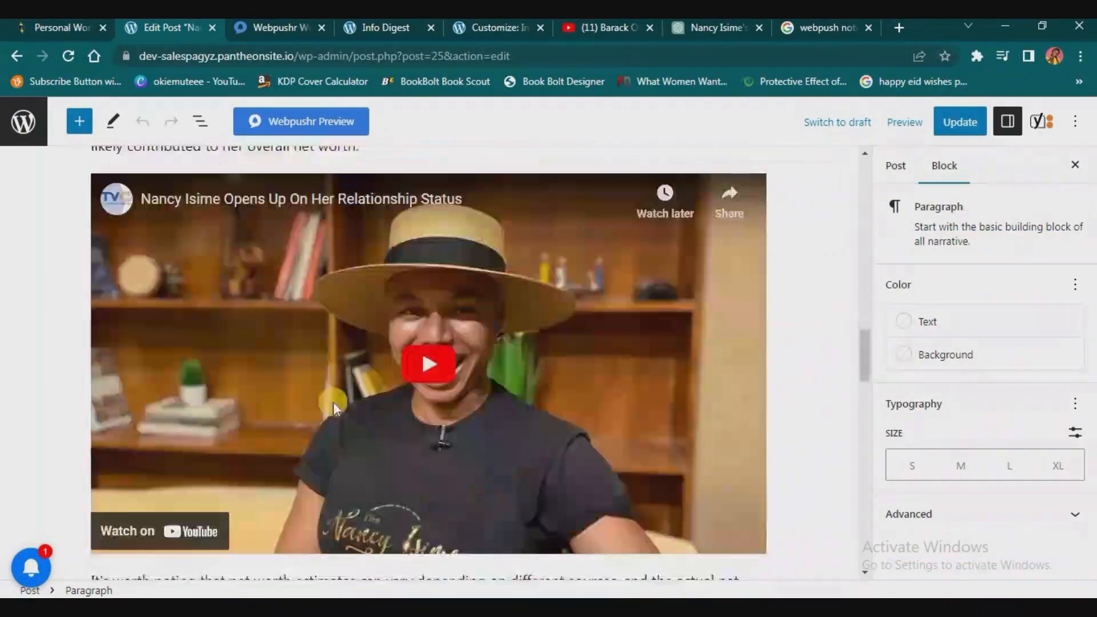
{"action": "scroll", "coordinate": [172, 458], "scroll_direction": "down", "scroll_amount": 5}
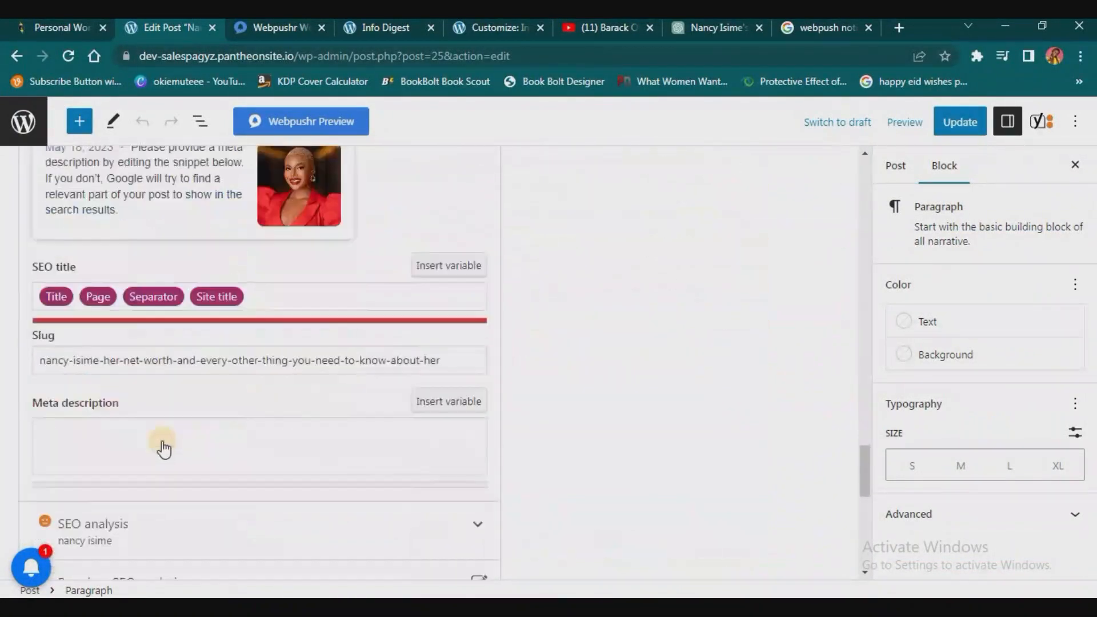
{"action": "left_click", "coordinate": [135, 285]}
{"action": "key", "text": "ctrl+v"}
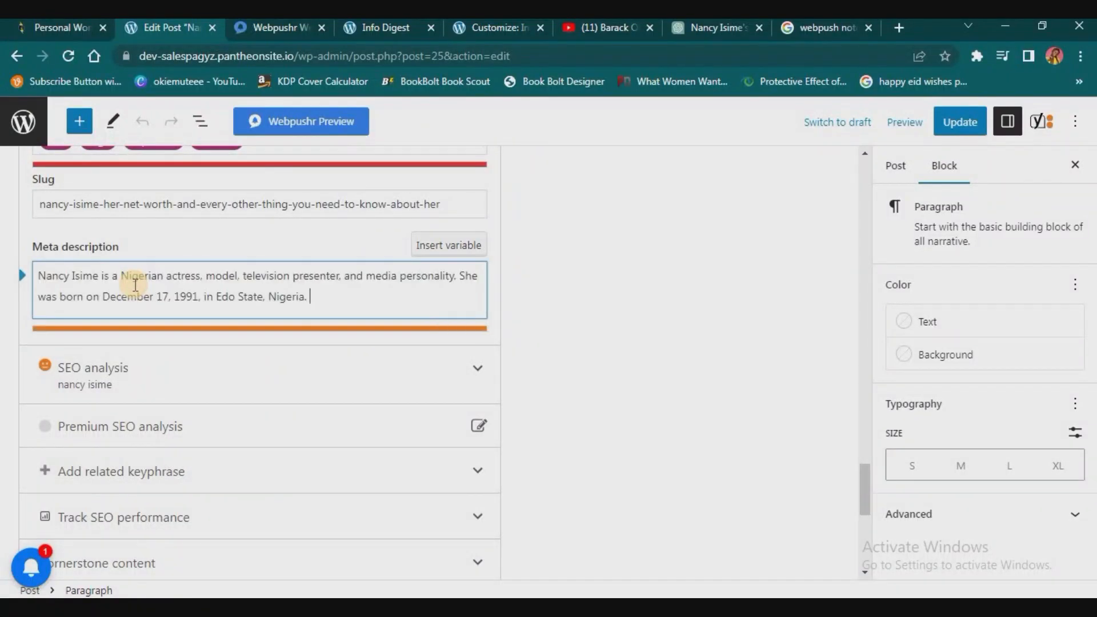
Delete the trailing 'in Edo State, Nigeria.' so it ends with December 17, 1991.
{"action": "scroll", "coordinate": [283, 298], "scroll_direction": "up", "scroll_amount": 4}
{"action": "scroll", "coordinate": [286, 302], "scroll_direction": "up", "scroll_amount": 2}
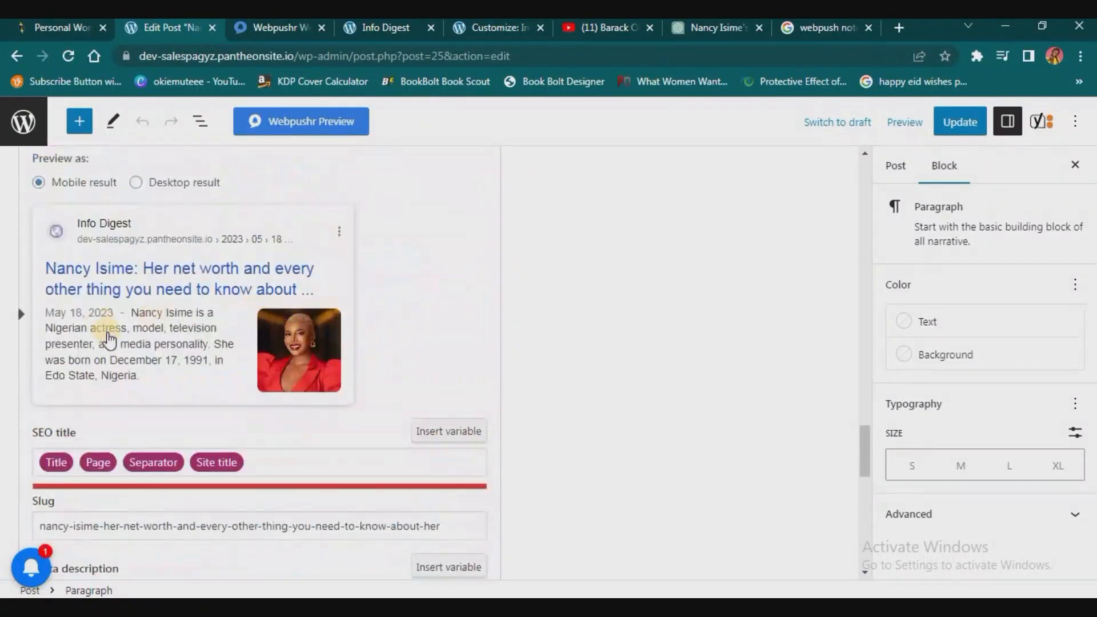
{"action": "scroll", "coordinate": [188, 345], "scroll_direction": "down", "scroll_amount": 4}
{"action": "scroll", "coordinate": [182, 275], "scroll_direction": "up", "scroll_amount": 3}
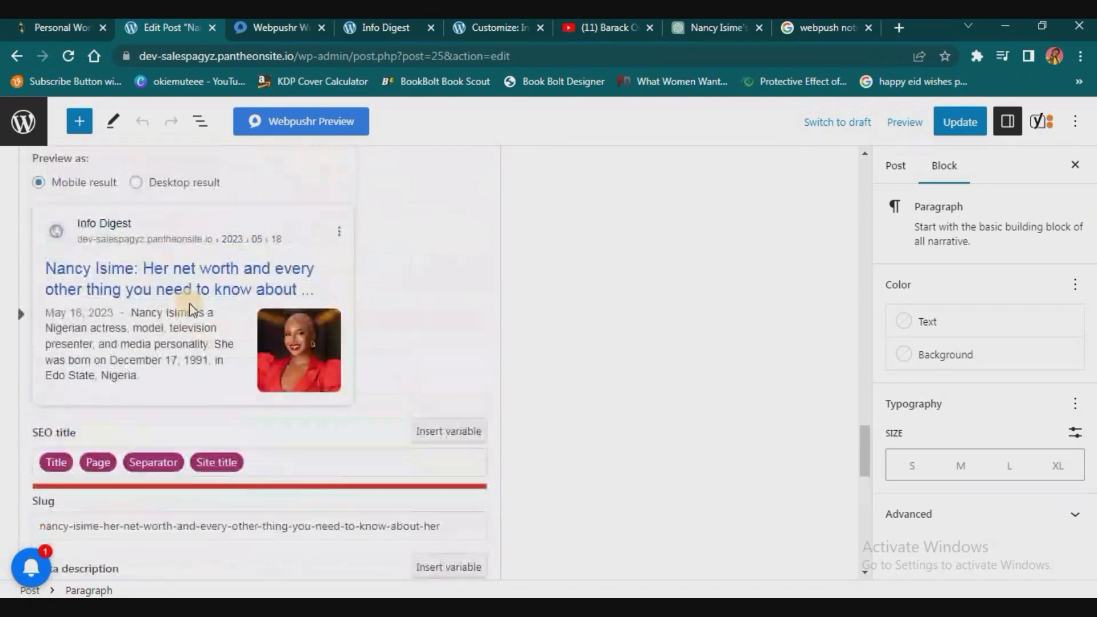
{"action": "scroll", "coordinate": [189, 297], "scroll_direction": "down", "scroll_amount": 6}
{"action": "left_click", "coordinate": [326, 300]}
{"action": "left_click_drag", "start_coordinate": [326, 300], "coordinate": [204, 296]}
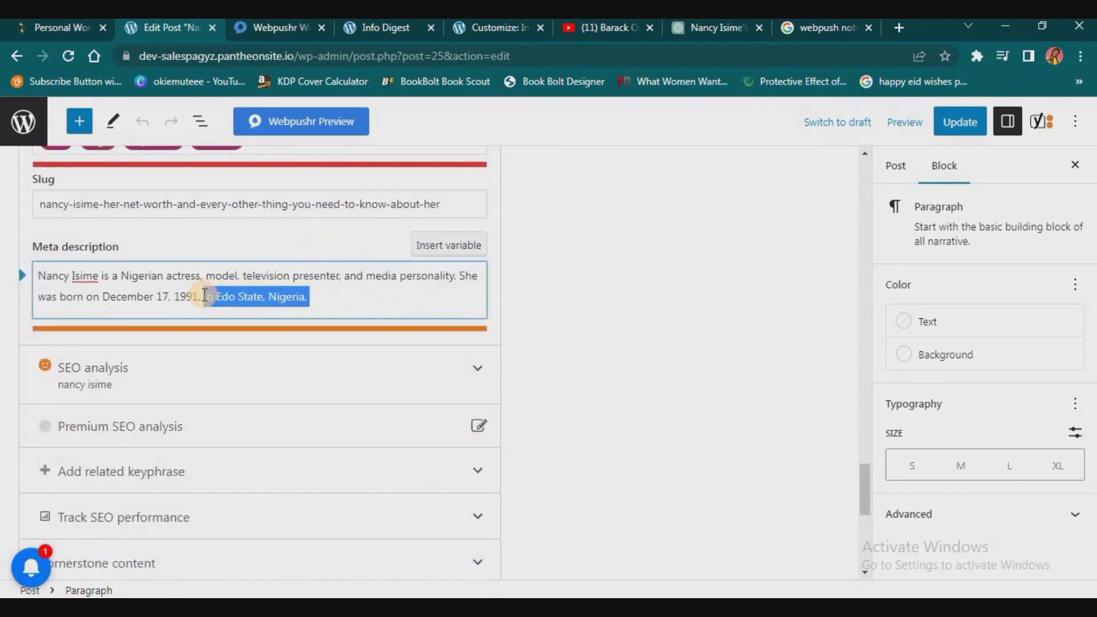
{"action": "key", "text": "BackSpace"}
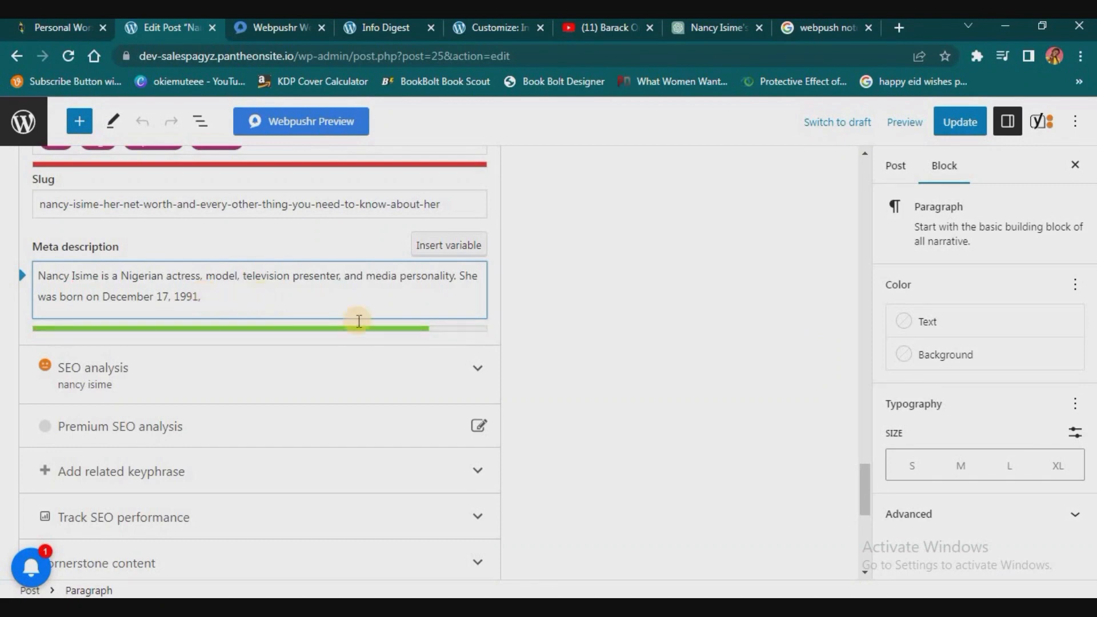
Finish editing the meta description and review the Yoast SEO analysis results.
{"action": "left_click", "coordinate": [522, 324]}
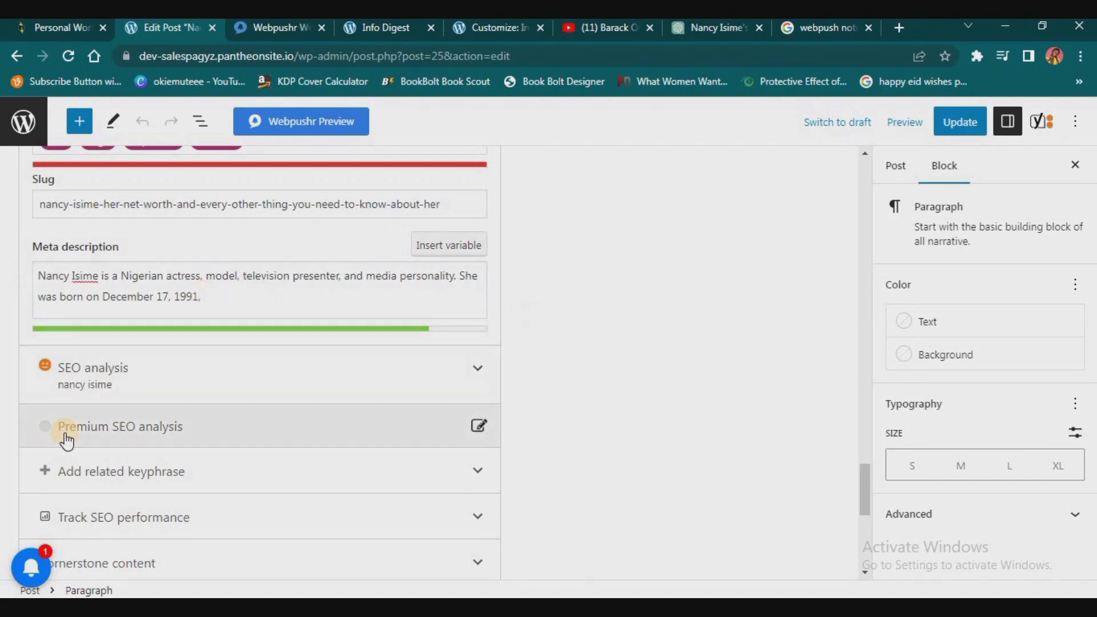
{"action": "scroll", "coordinate": [167, 343], "scroll_direction": "down", "scroll_amount": 1}
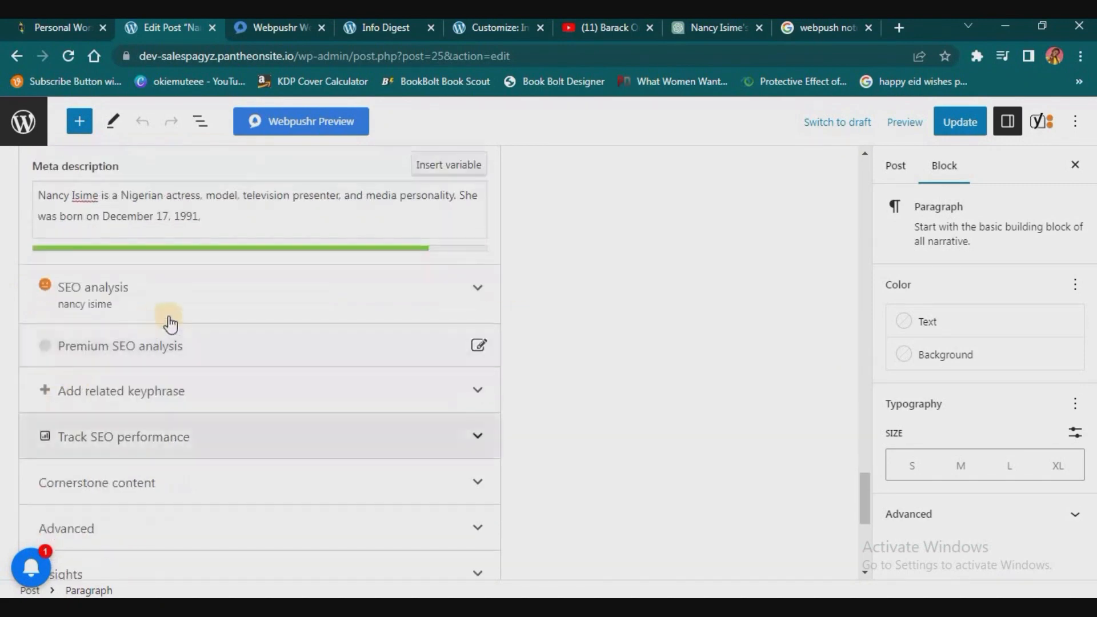
{"action": "left_click", "coordinate": [200, 307]}
{"action": "left_click", "coordinate": [198, 306]}
{"action": "scroll", "coordinate": [150, 400], "scroll_direction": "down", "scroll_amount": 3}
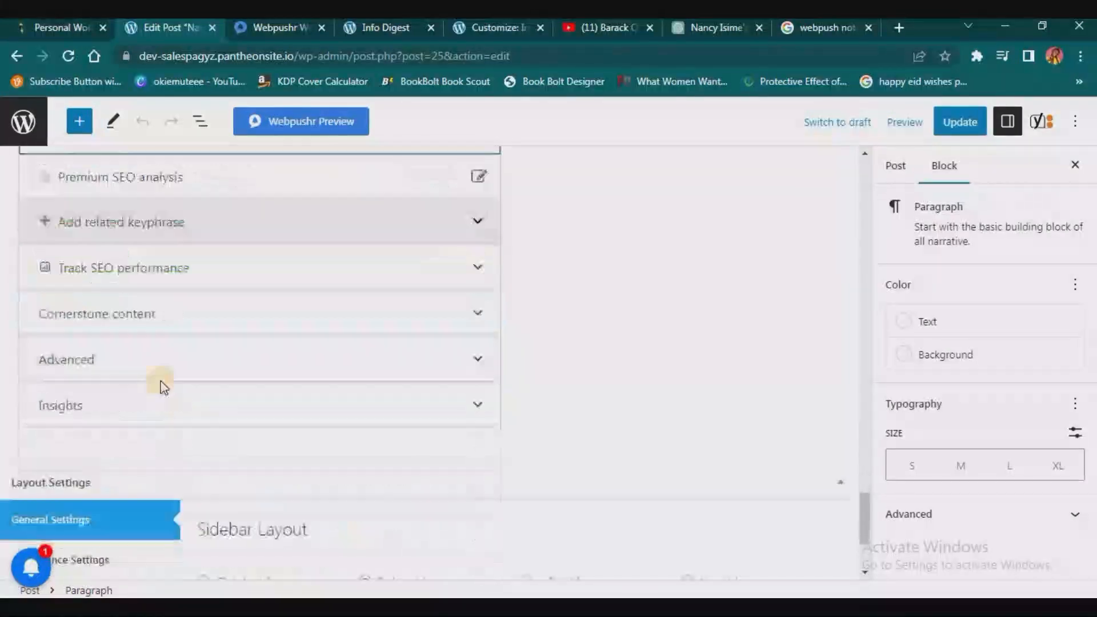
{"action": "scroll", "coordinate": [166, 316], "scroll_direction": "up", "scroll_amount": 2}
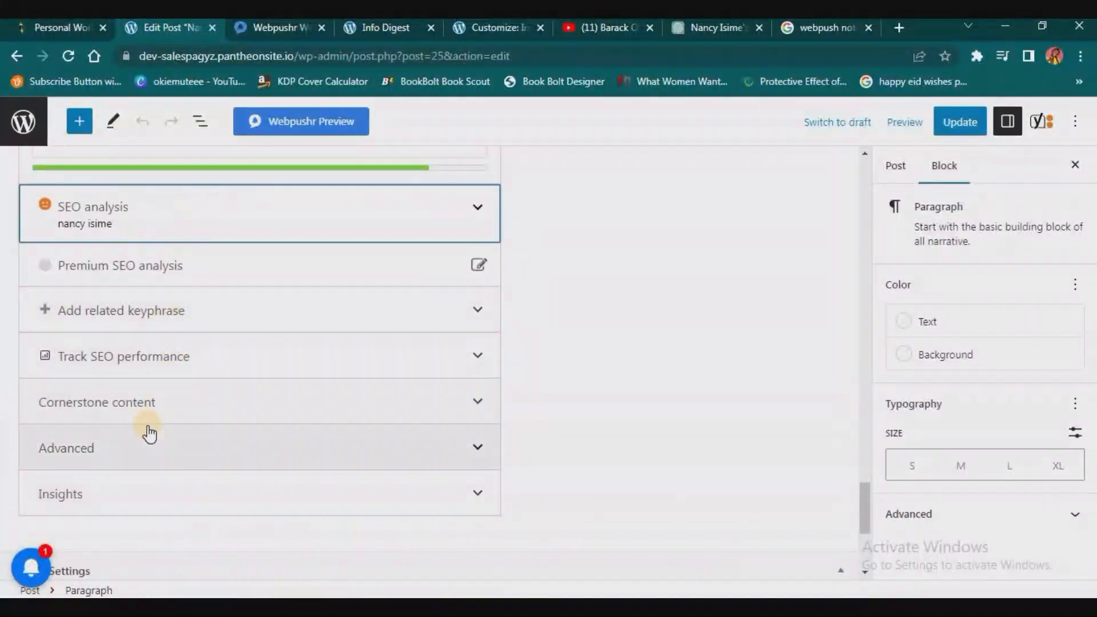
{"action": "scroll", "coordinate": [150, 426], "scroll_direction": "down", "scroll_amount": 4}
{"action": "scroll", "coordinate": [279, 356], "scroll_direction": "up", "scroll_amount": 4}
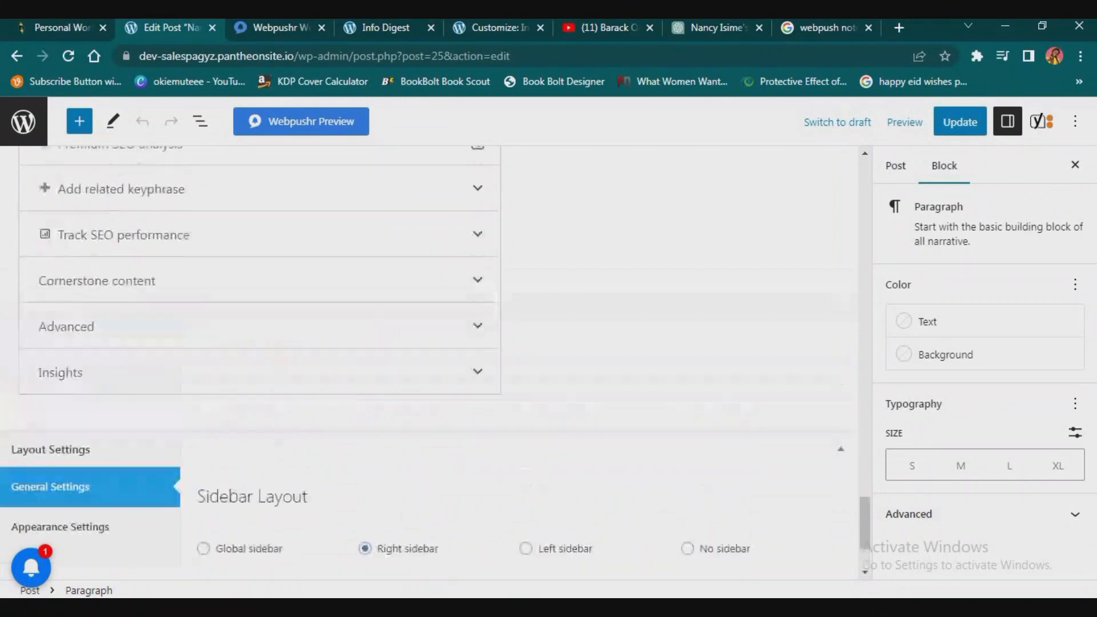
Update the post, then expand the Add related keyphrase section.
{"action": "left_click", "coordinate": [953, 123]}
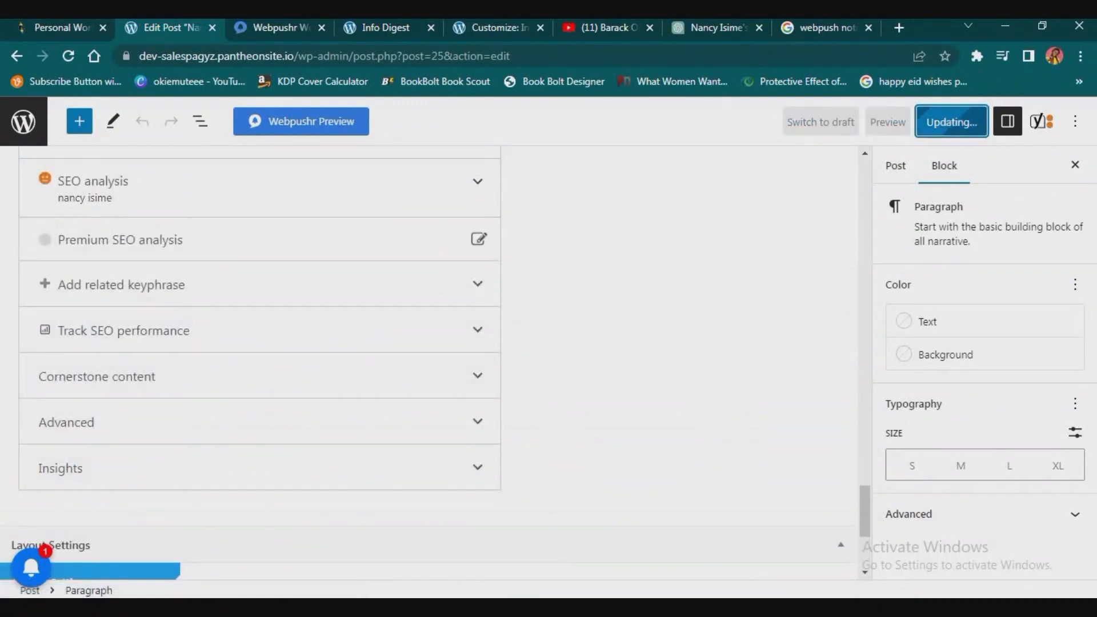
{"action": "scroll", "coordinate": [151, 410], "scroll_direction": "up", "scroll_amount": 1}
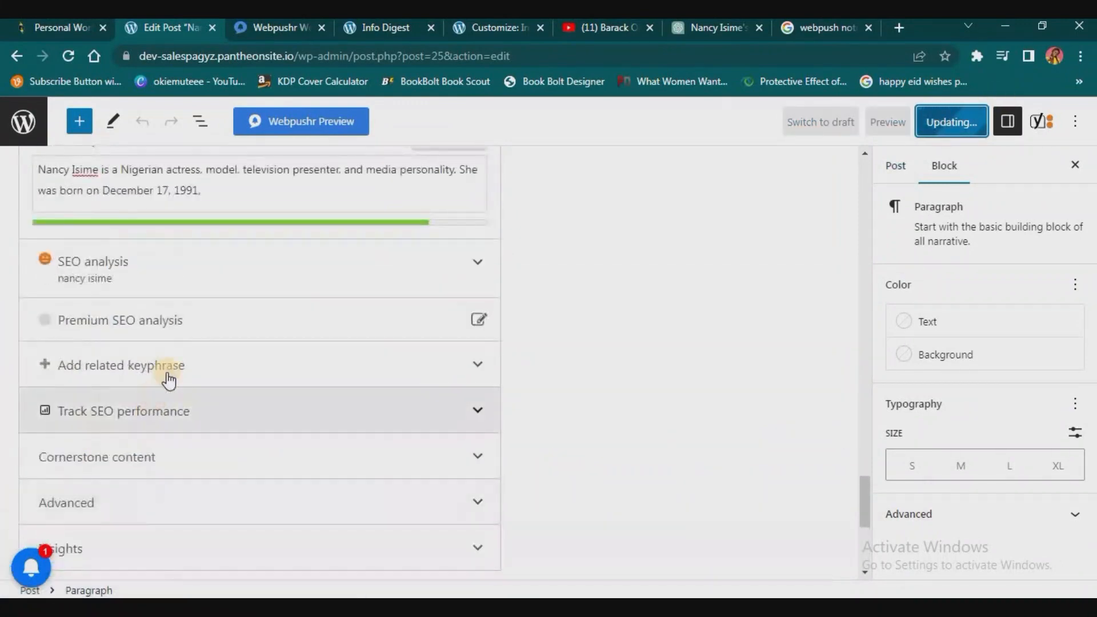
{"action": "left_click", "coordinate": [203, 366]}
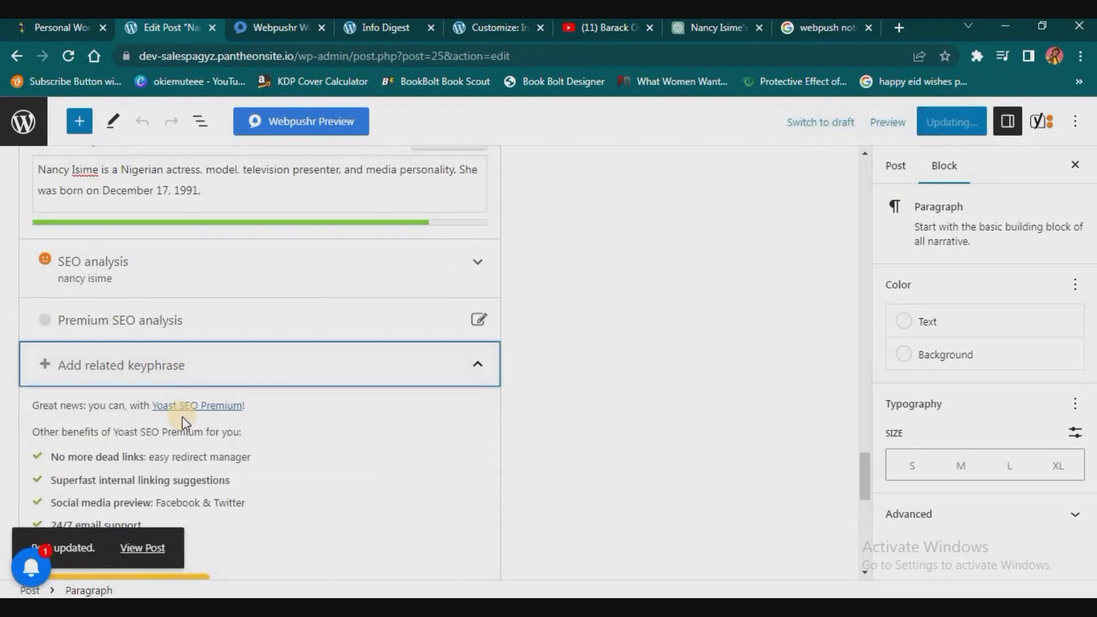
{"action": "scroll", "coordinate": [114, 400], "scroll_direction": "down", "scroll_amount": 2}
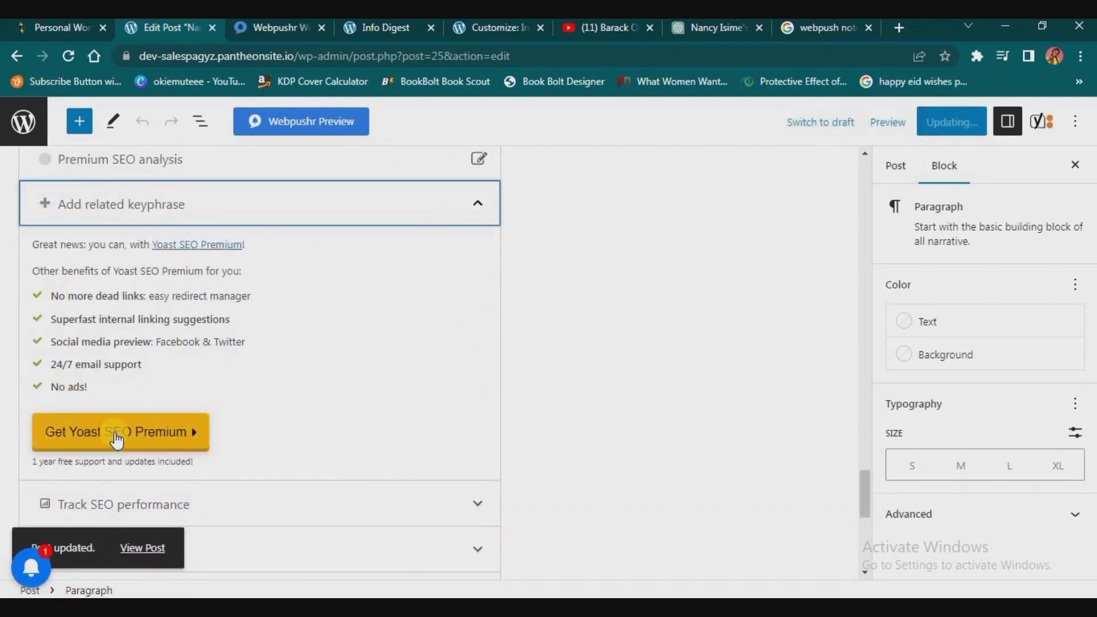
{"action": "scroll", "coordinate": [123, 430], "scroll_direction": "up", "scroll_amount": 4}
{"action": "scroll", "coordinate": [130, 429], "scroll_direction": "up", "scroll_amount": 5}
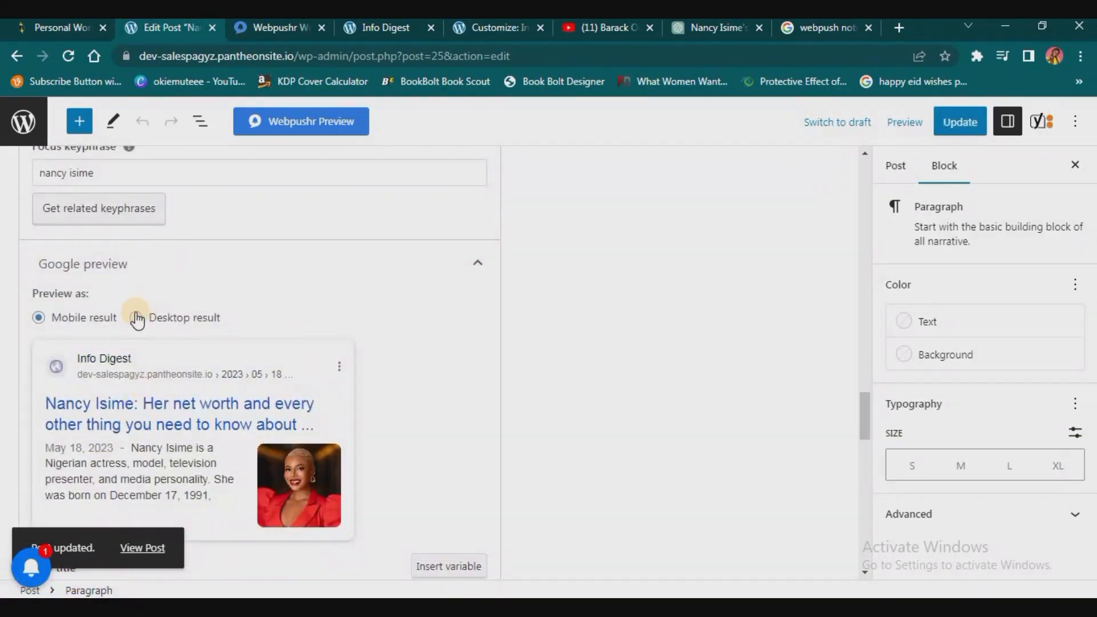
Switch the Yoast Google preview to the Desktop result view.
{"action": "left_click", "coordinate": [137, 318]}
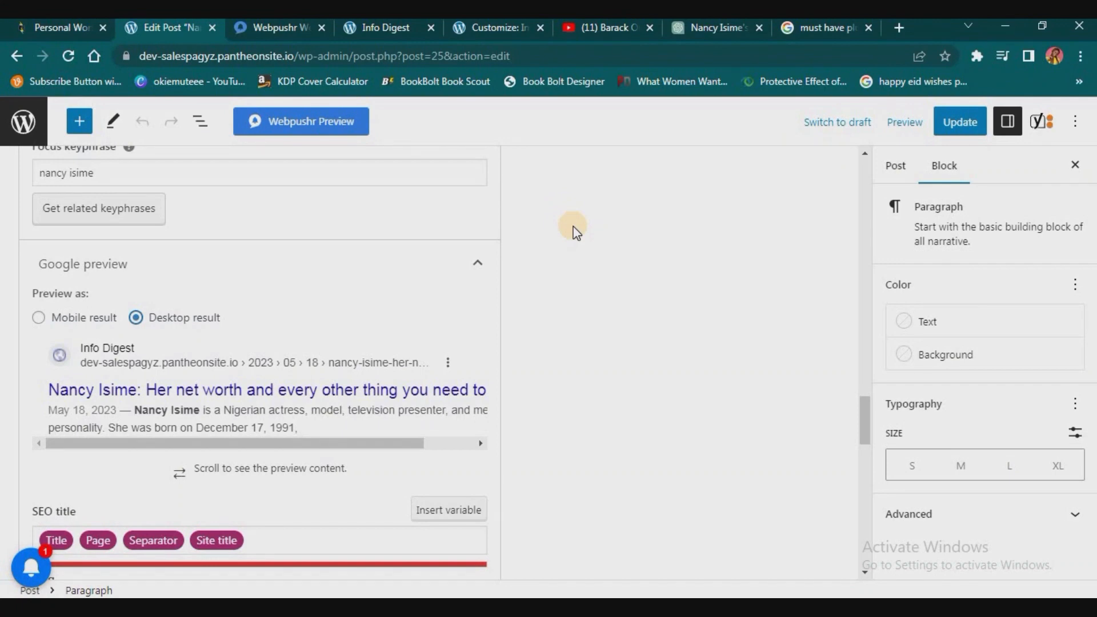
{"action": "left_click", "coordinate": [600, 31]}
Go to the Tech Savvy channel home page via the account menu and scroll it.
{"action": "left_click", "coordinate": [1049, 120]}
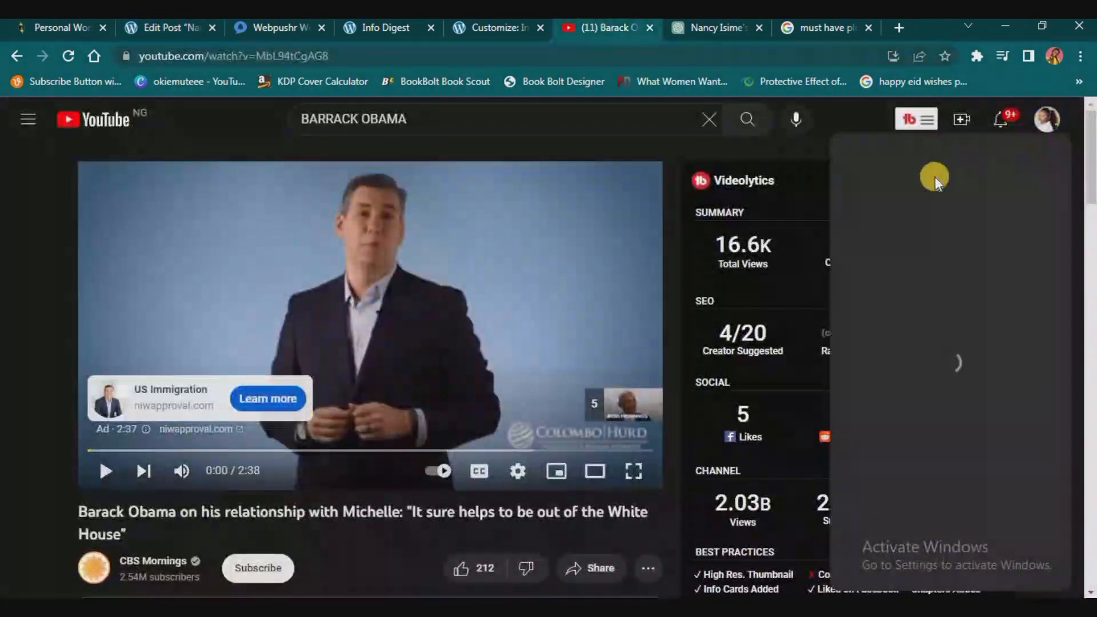
{"action": "left_click", "coordinate": [887, 214]}
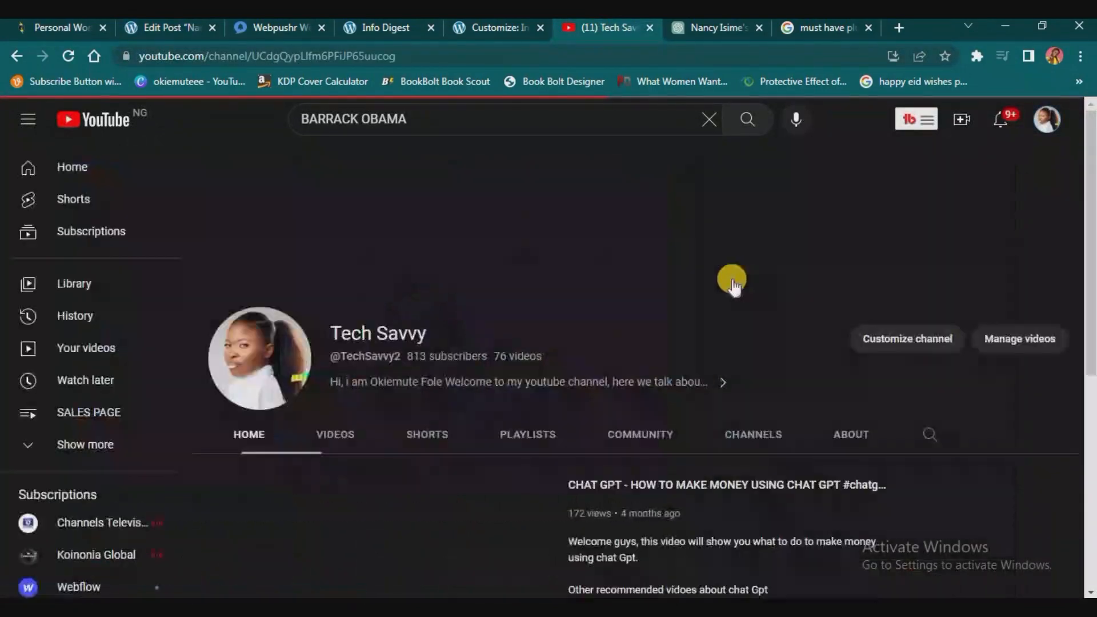
{"action": "scroll", "coordinate": [564, 340], "scroll_direction": "down", "scroll_amount": 4}
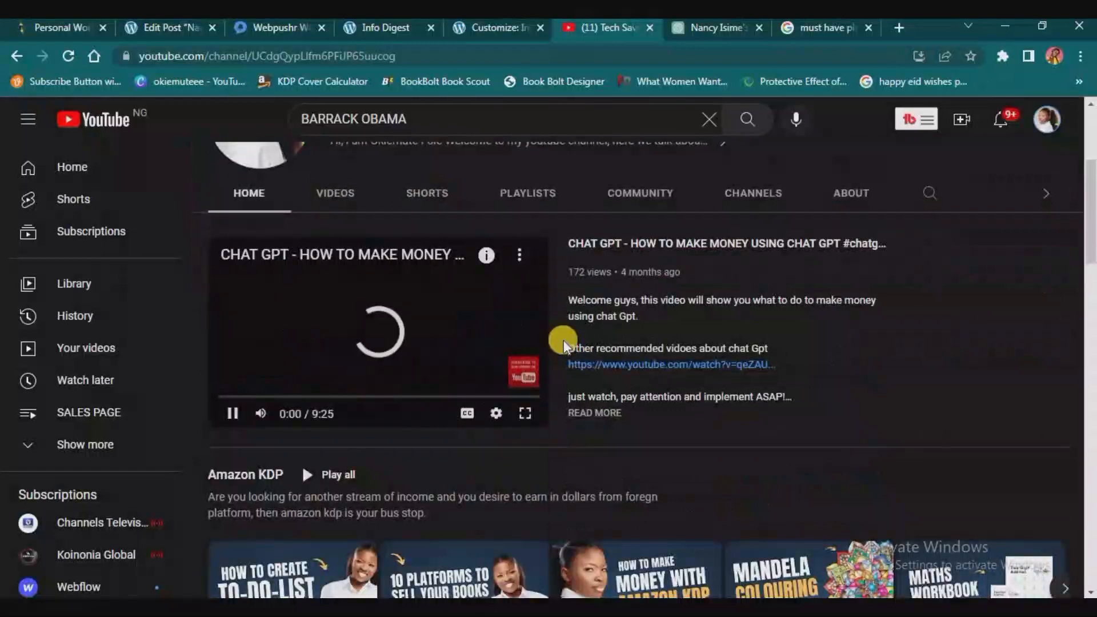
{"action": "scroll", "coordinate": [565, 338], "scroll_direction": "up", "scroll_amount": 4}
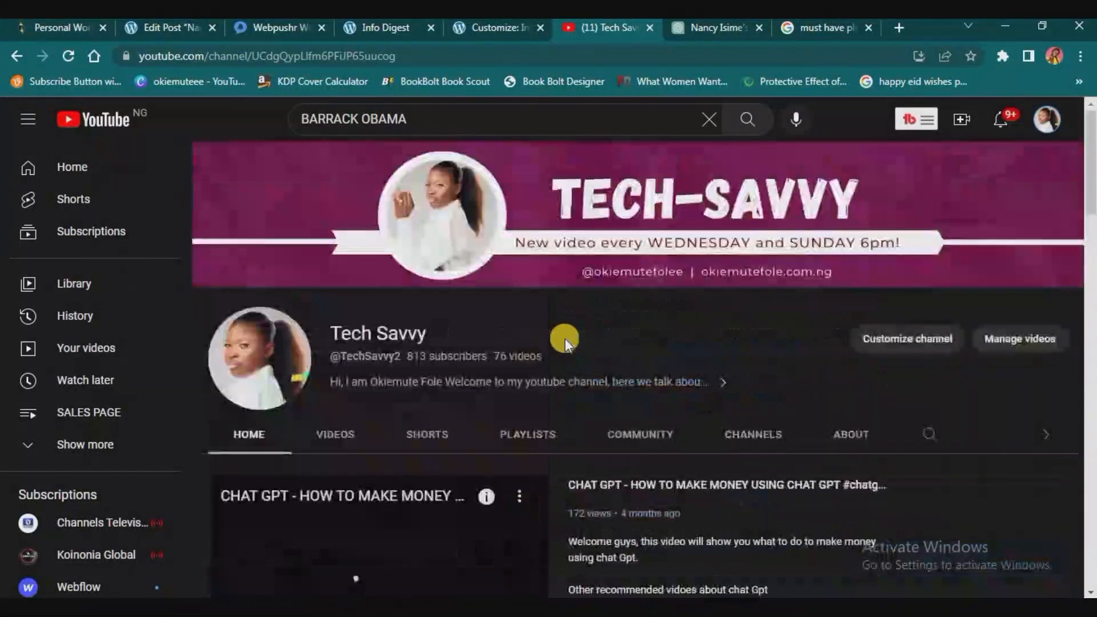